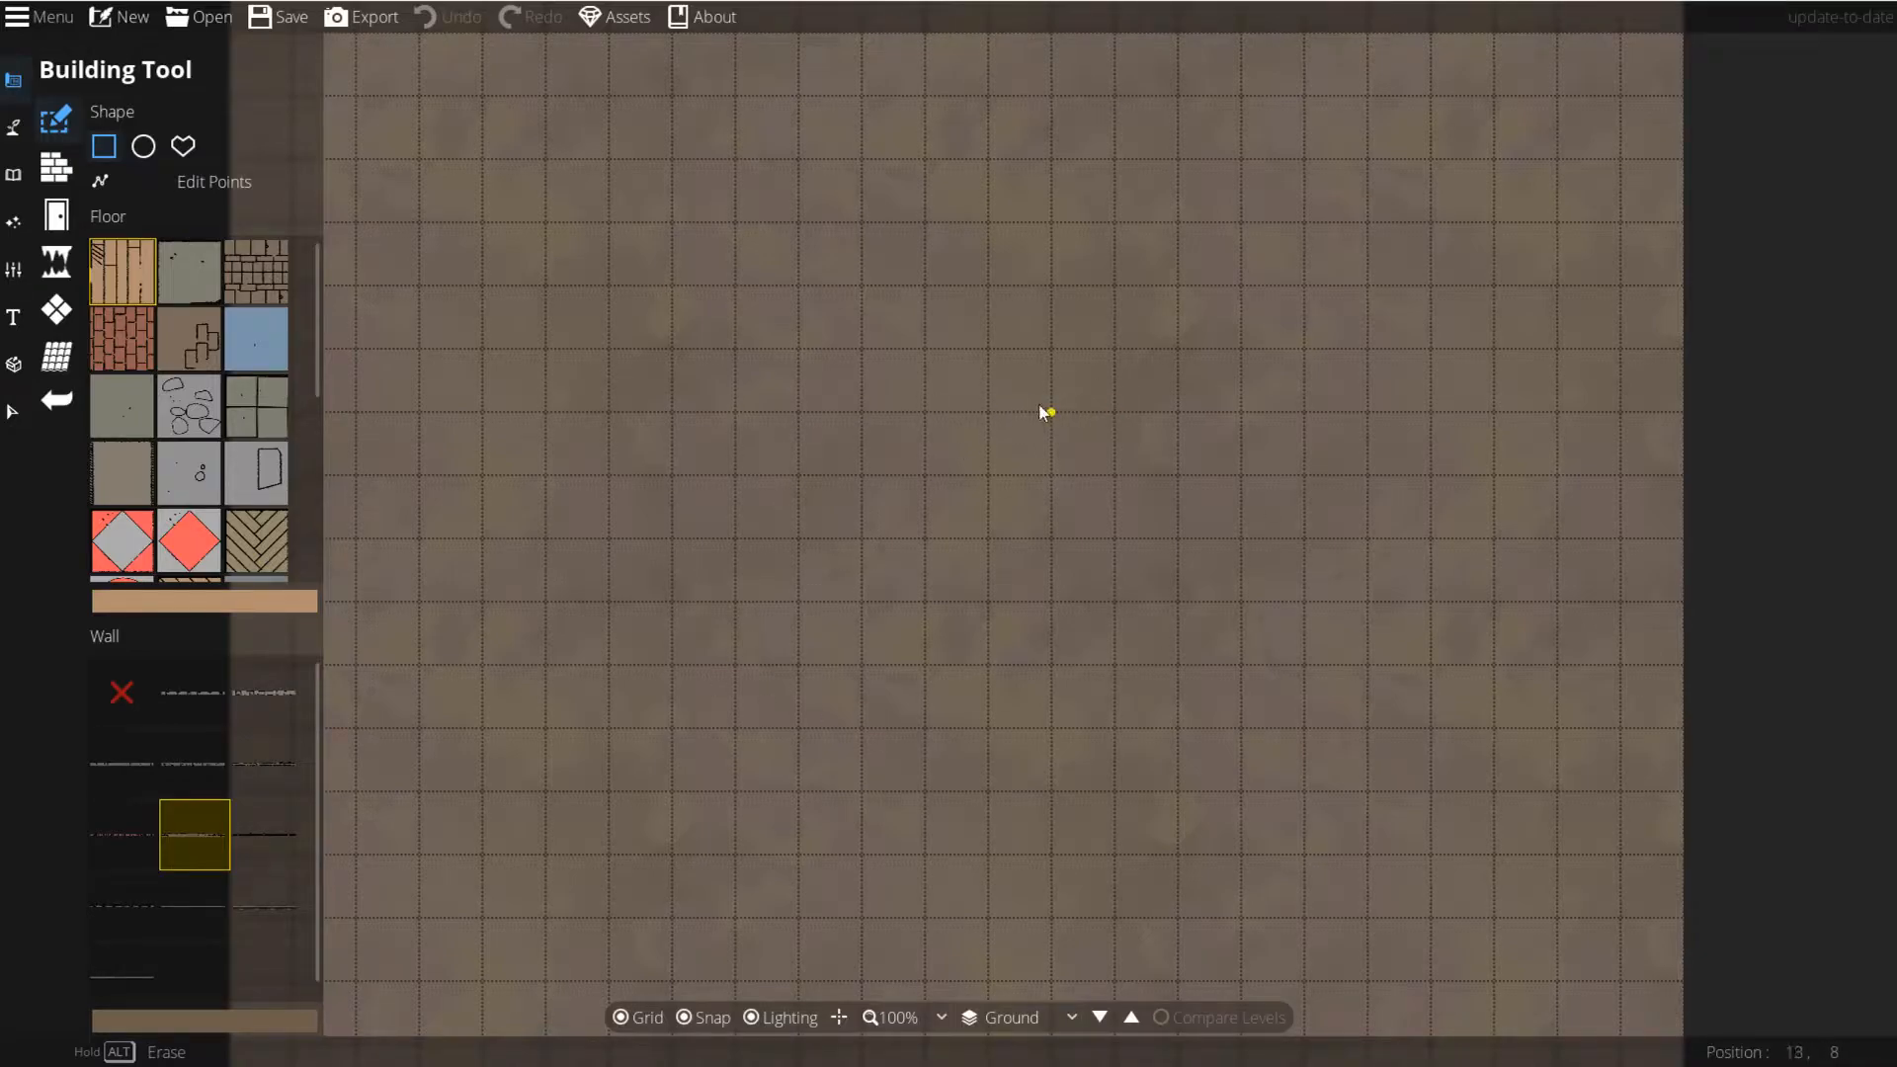
Step: Draw connected rectangular rooms and one-square-wide corridors with the wooden plank floor and wooden wall, starting with a 4 by 6 square room
{"action": "left_click_drag", "start_coordinate": [930, 477], "coordinate": [1043, 542]}
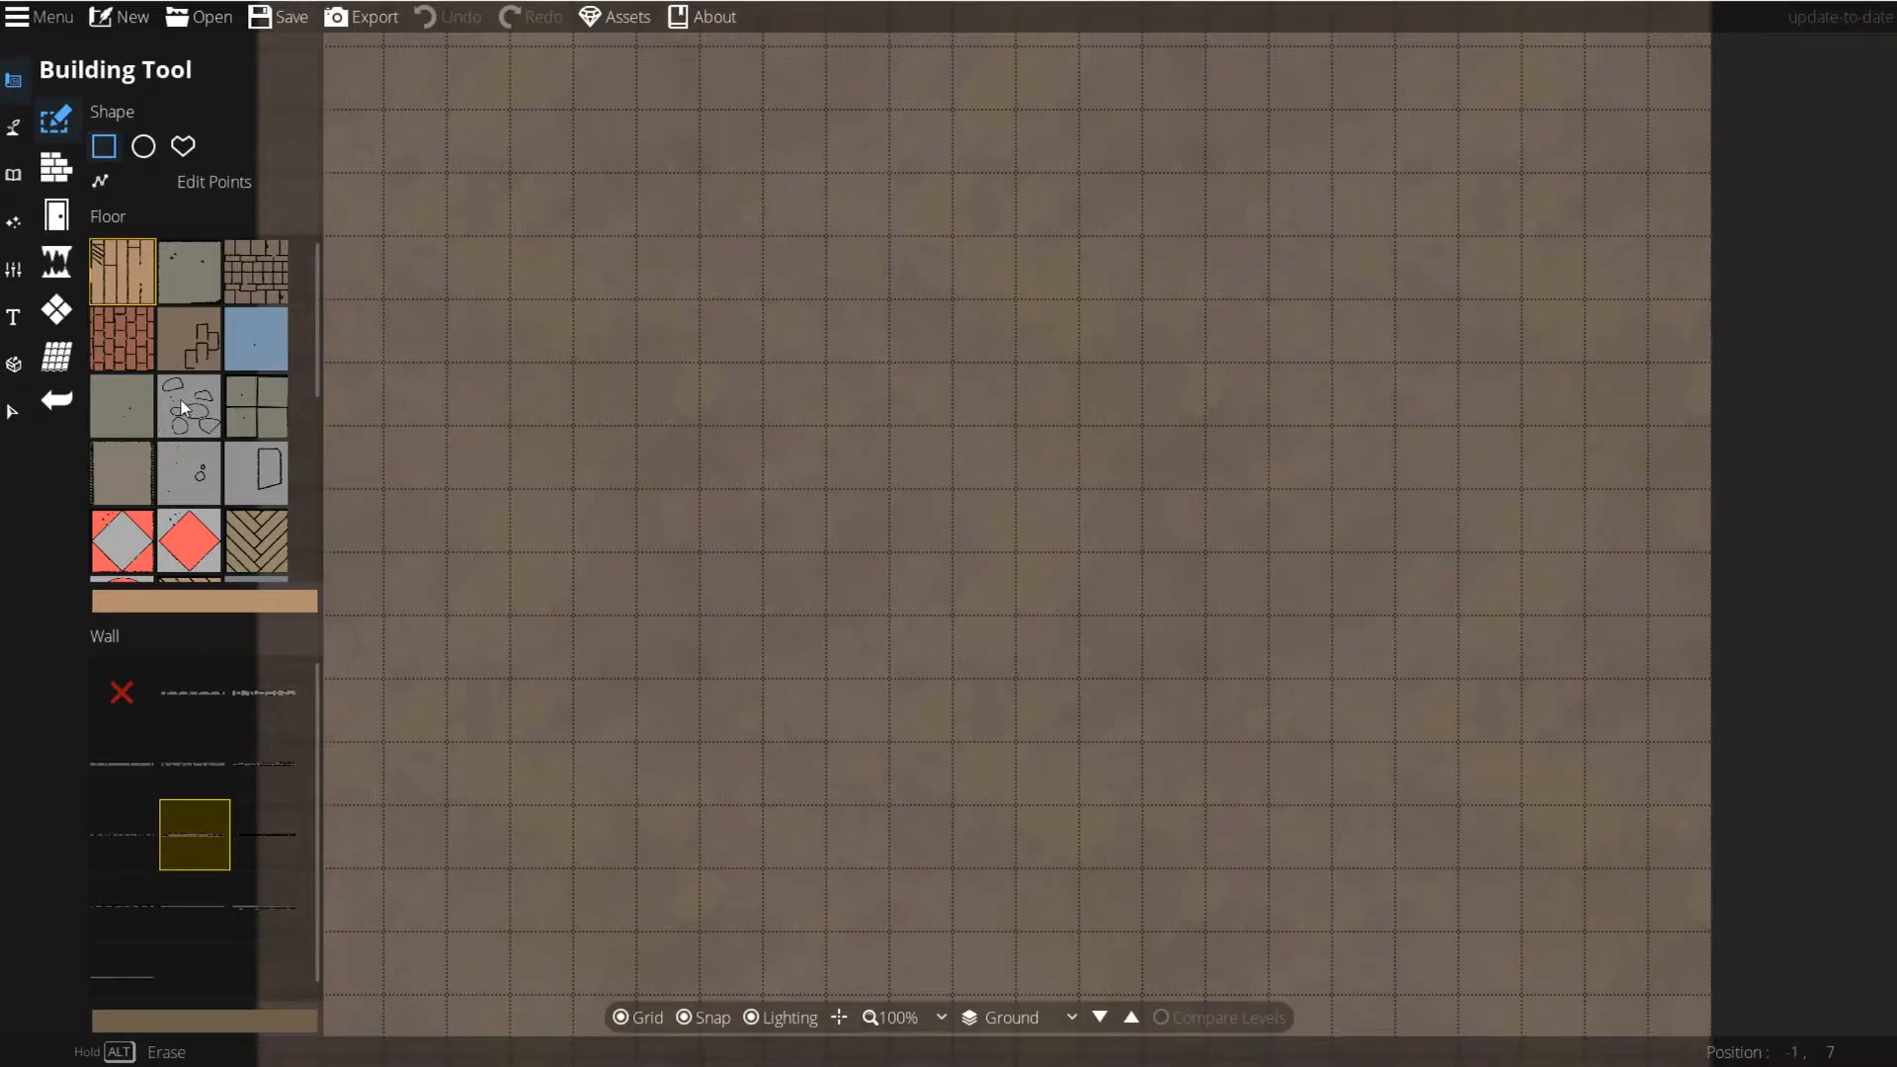
{"action": "left_click_drag", "start_coordinate": [636, 173], "coordinate": [923, 598]}
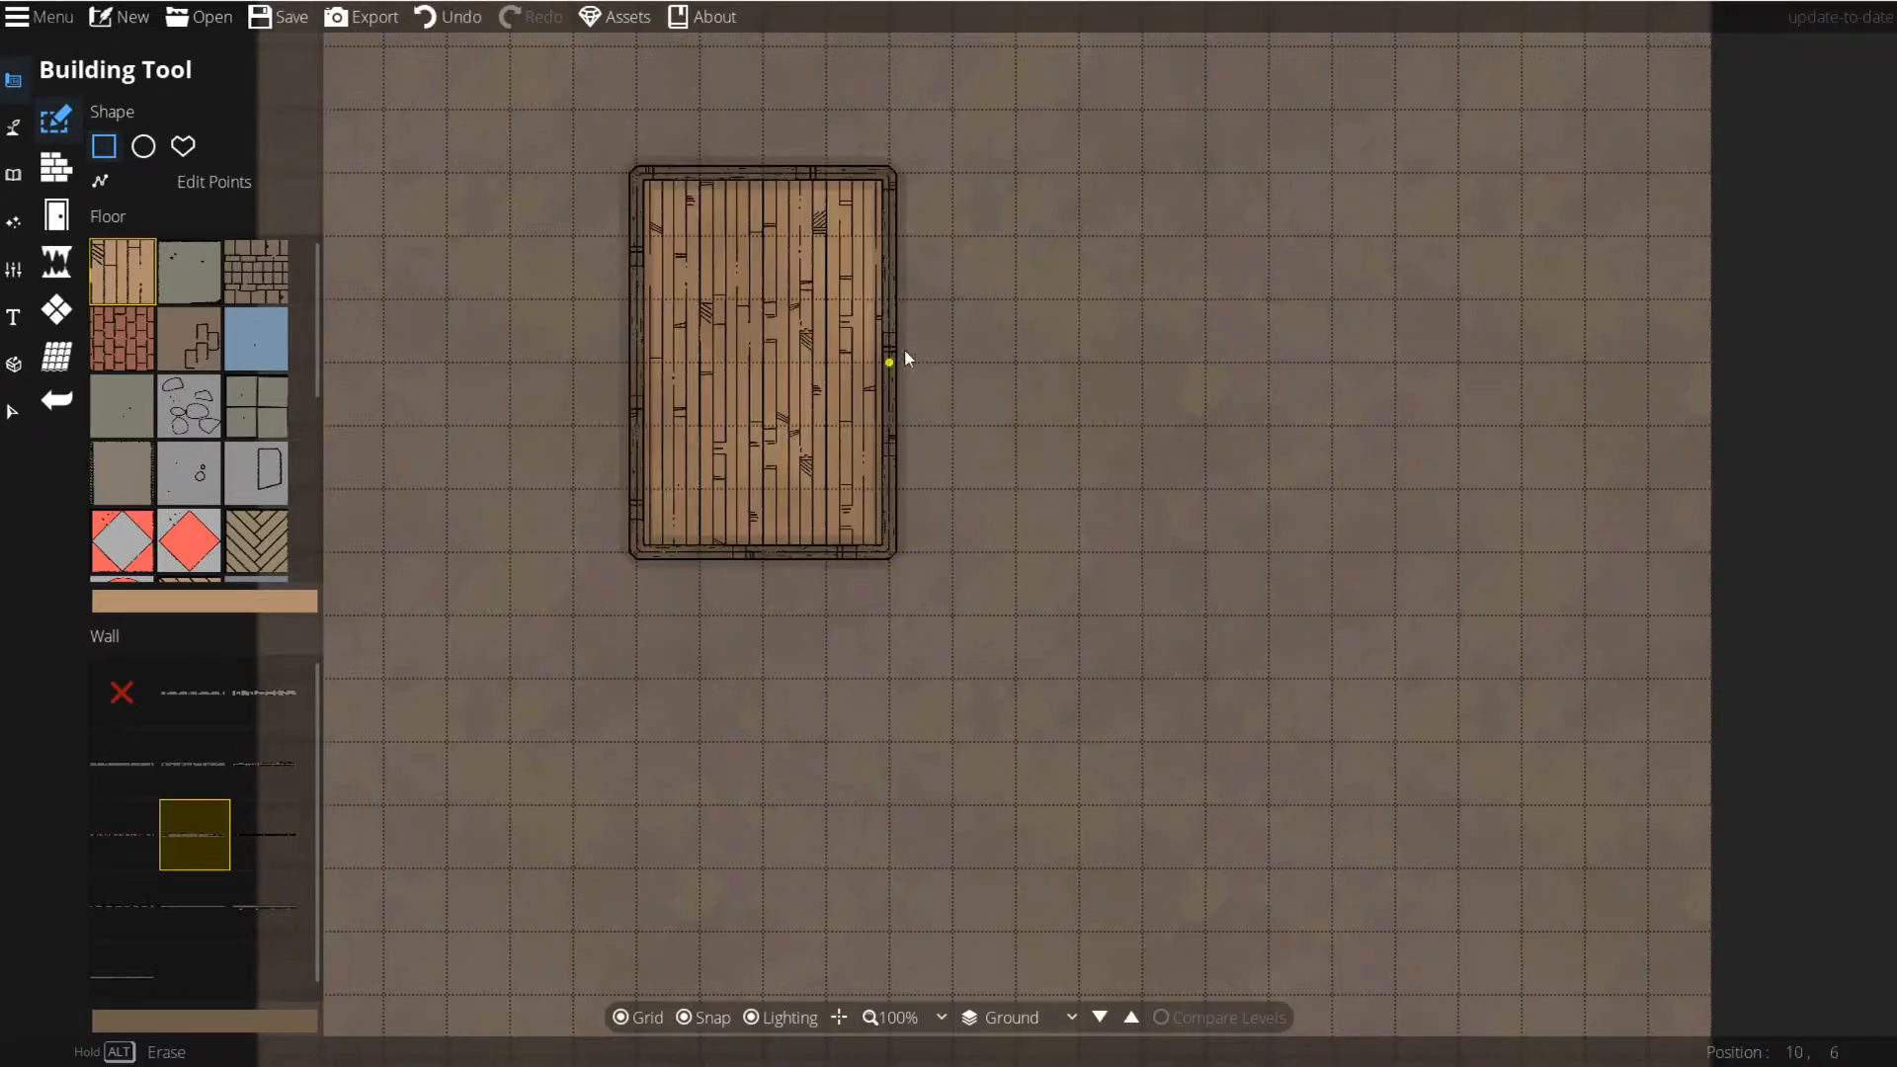
{"action": "left_click_drag", "start_coordinate": [907, 360], "coordinate": [1331, 427]}
{"action": "left_click_drag", "start_coordinate": [1017, 366], "coordinate": [1208, 743]}
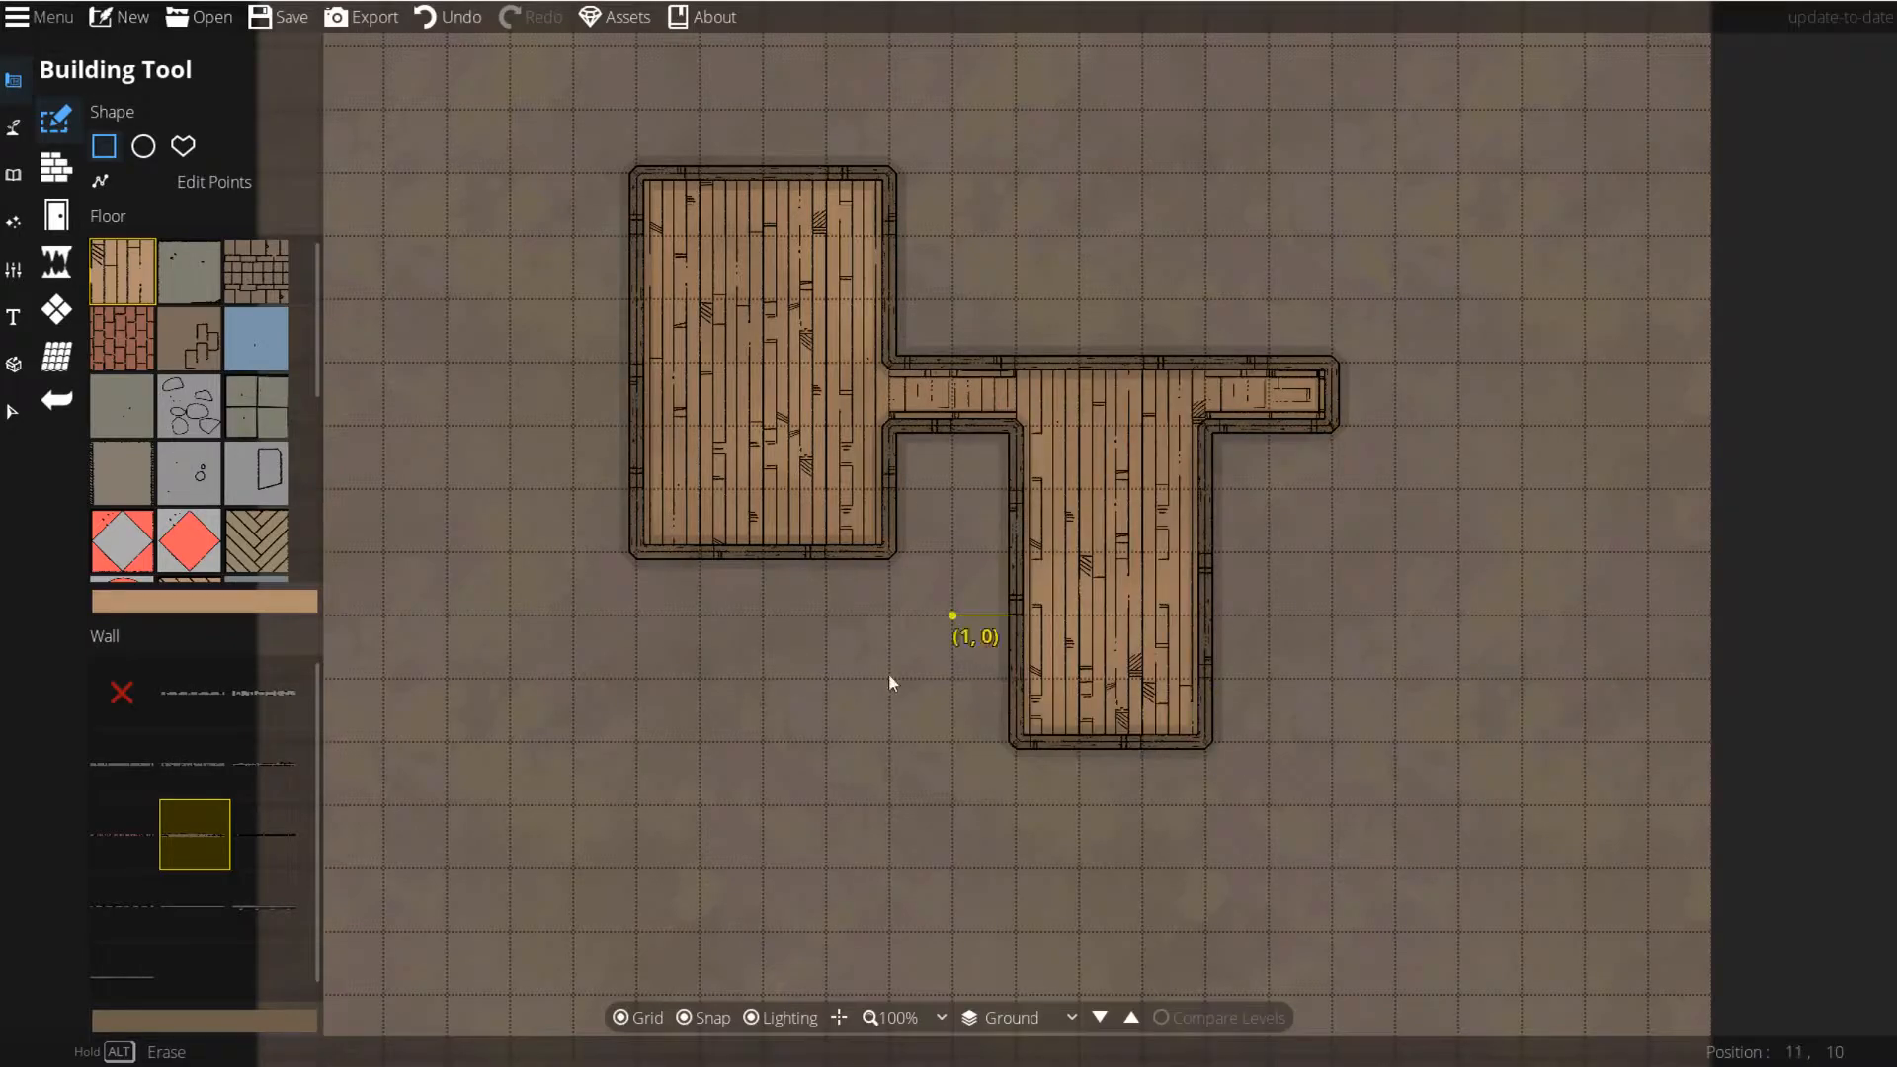
{"action": "left_click_drag", "start_coordinate": [951, 653], "coordinate": [704, 735]}
{"action": "mouse_move", "coordinate": [766, 610]}
{"action": "left_mouse_down"}
{"action": "mouse_move", "coordinate": [830, 625]}
{"action": "mouse_move", "coordinate": [828, 559]}
{"action": "left_mouse_up"}
{"action": "left_click_drag", "start_coordinate": [865, 650], "coordinate": [893, 668]}
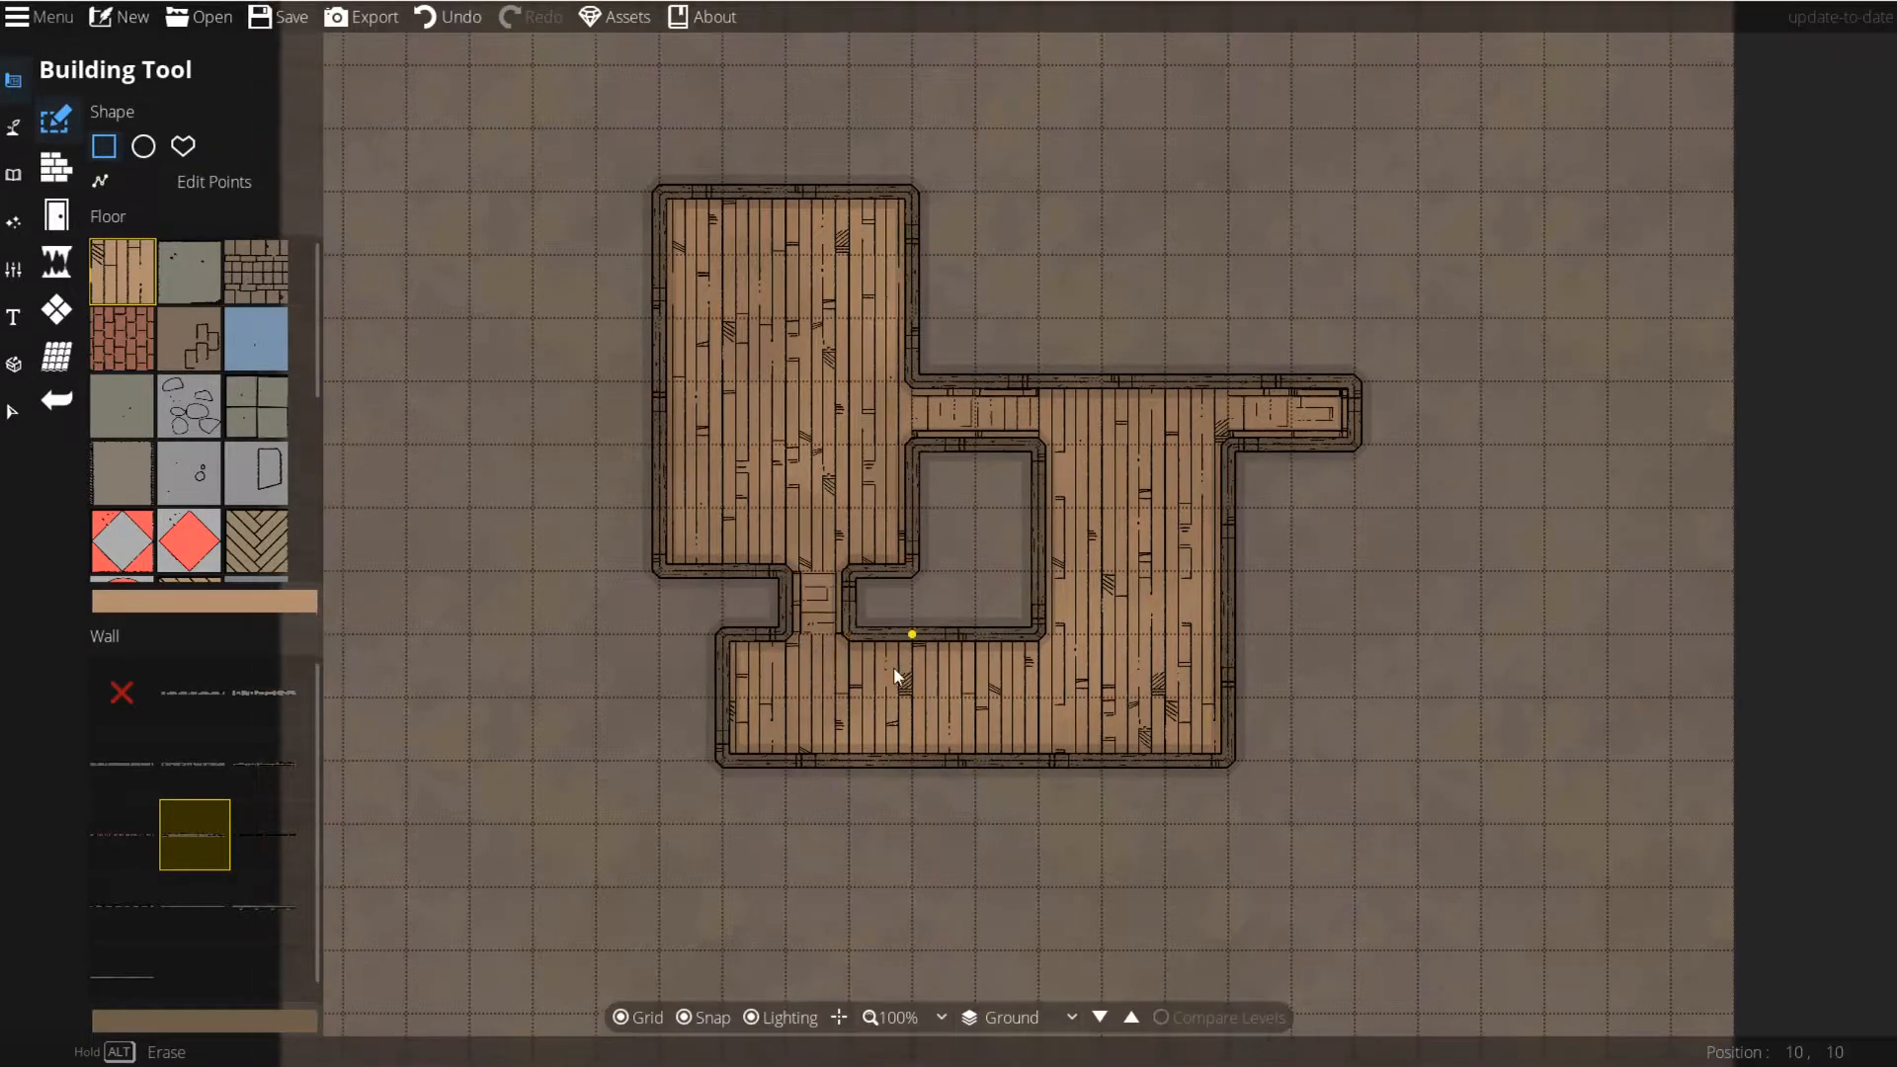
Step: Undo all the wooden-floored rooms and corridors on the Ground level
{"action": "scroll", "coordinate": [897, 676], "scroll_direction": "up", "scroll_amount": 2}
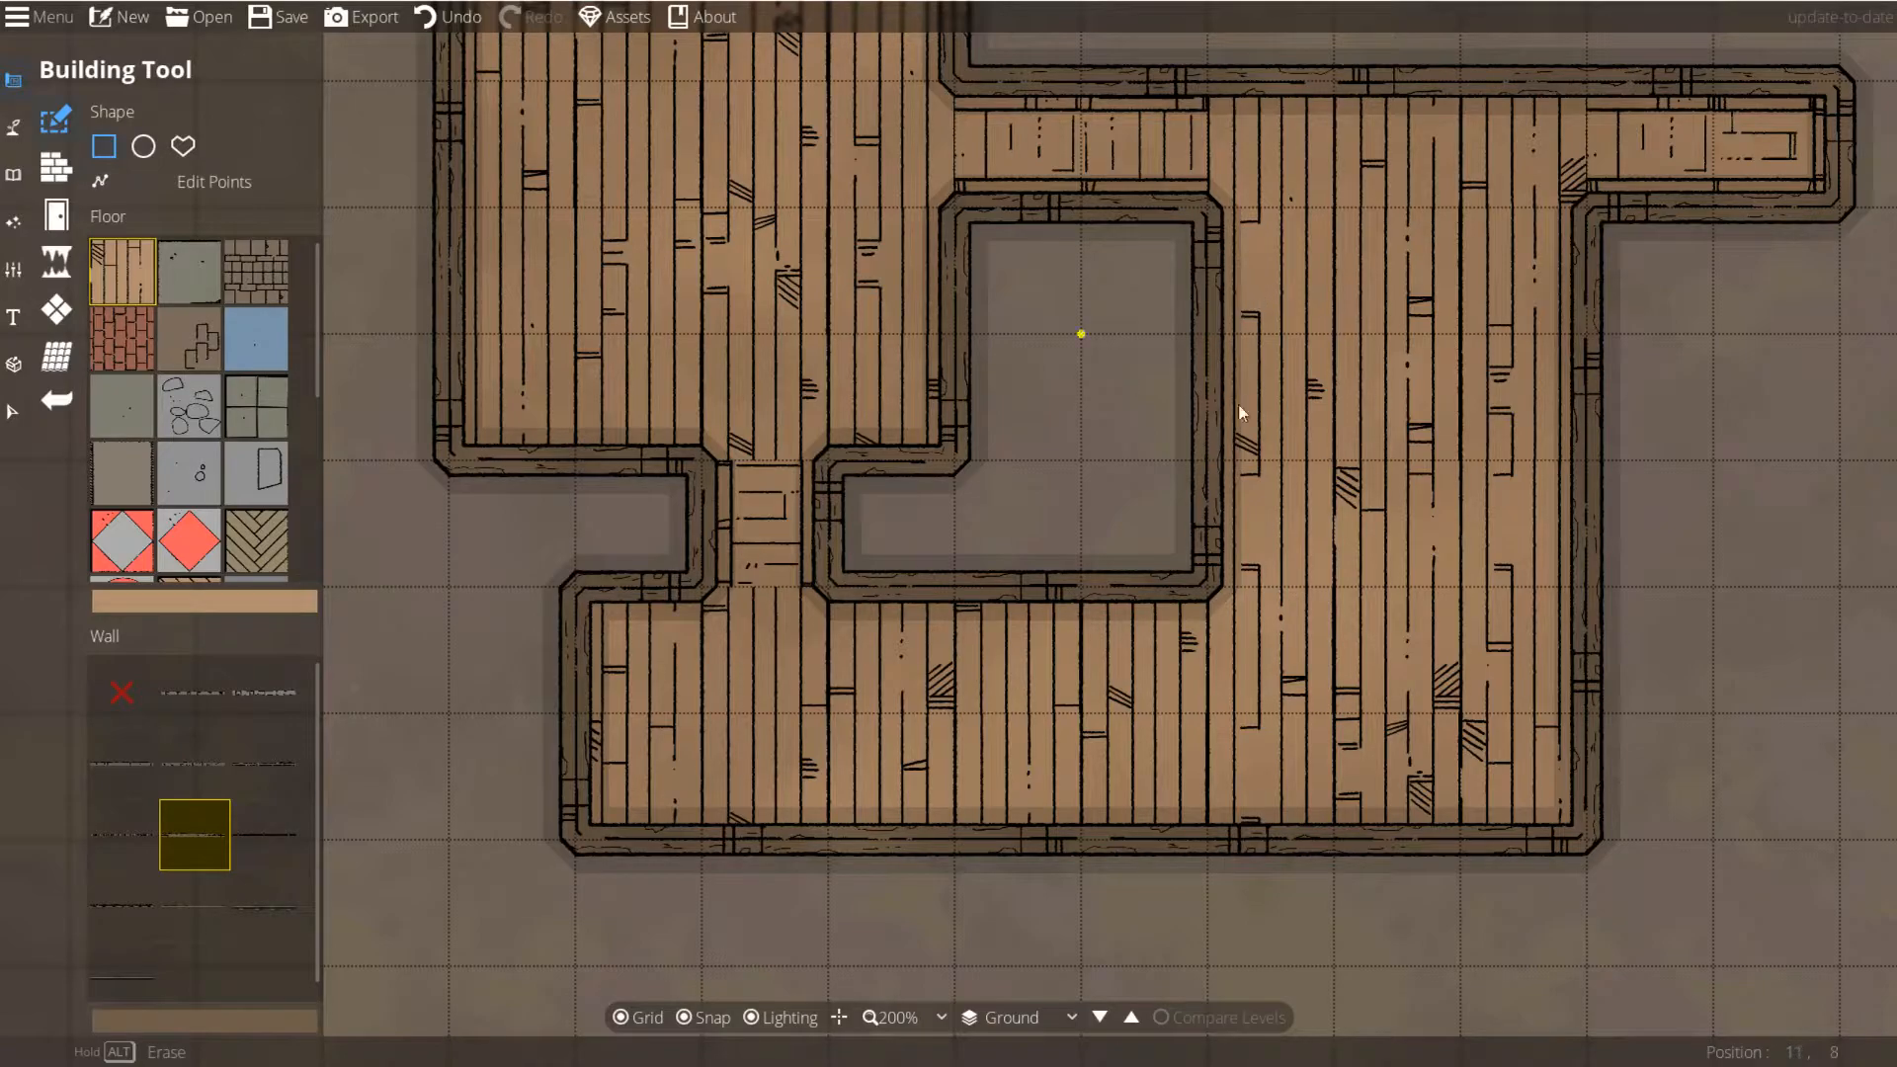
{"action": "left_click_drag", "start_coordinate": [1364, 481], "coordinate": [1099, 397]}
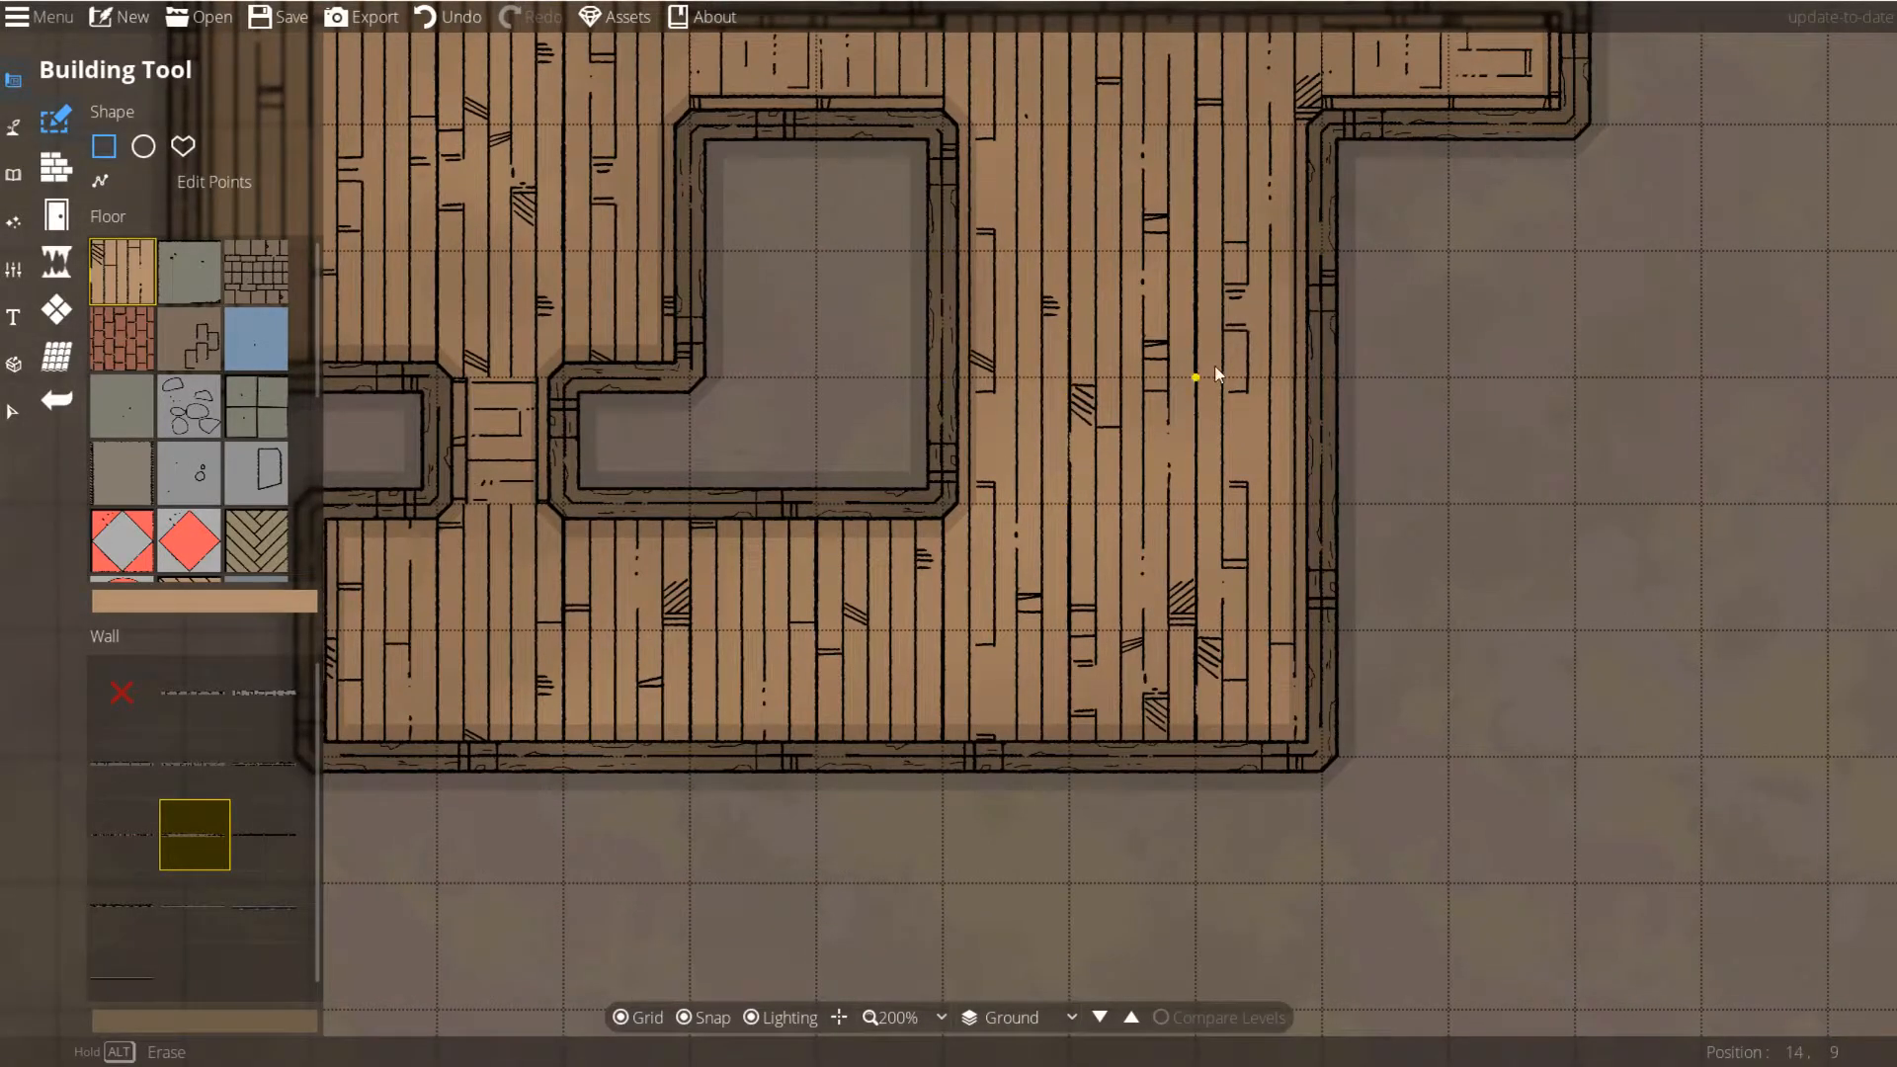
{"action": "left_click_drag", "start_coordinate": [1082, 459], "coordinate": [1166, 577]}
{"action": "key", "text": "ctrl+z"}
{"action": "key", "text": "ctrl+z"}
{"action": "key", "text": "ctrl+z"}
{"action": "key", "text": "ctrl+z"}
{"action": "key", "text": "ctrl+z"}
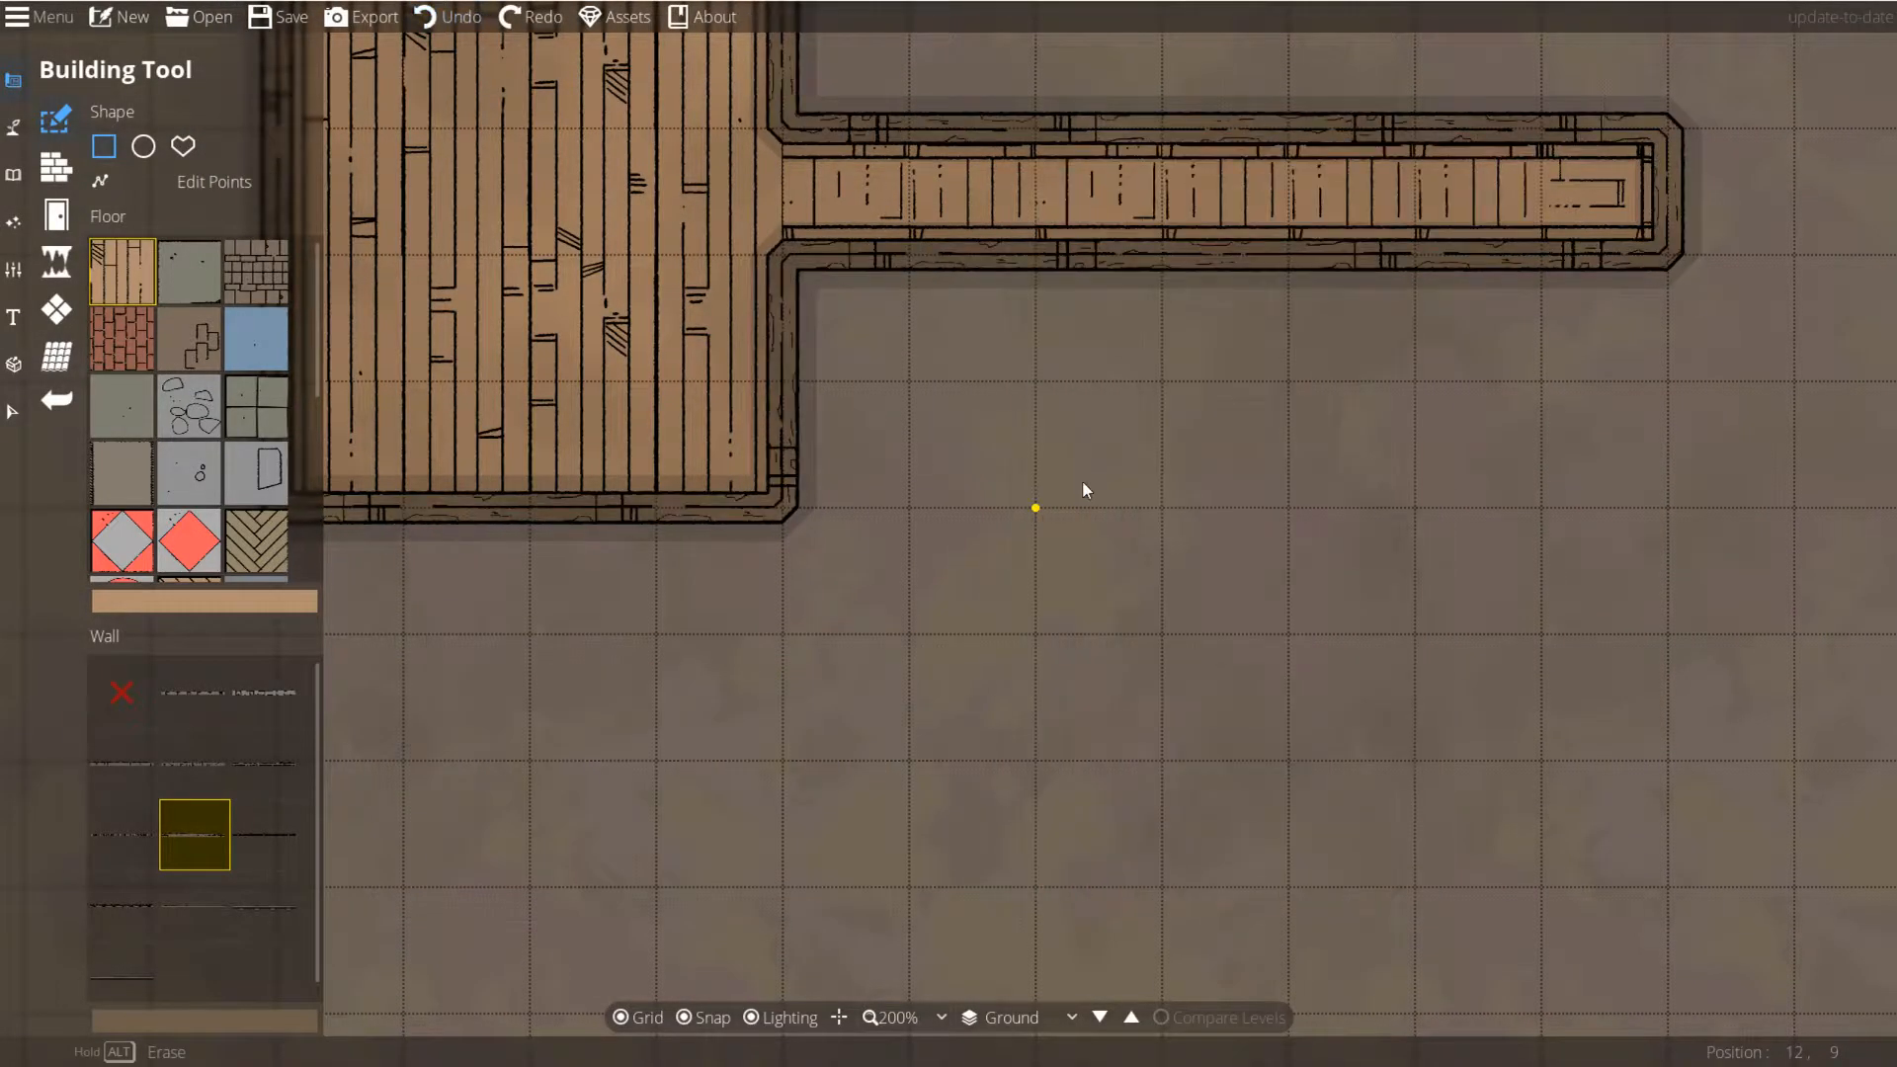
{"action": "key", "text": "ctrl+z"}
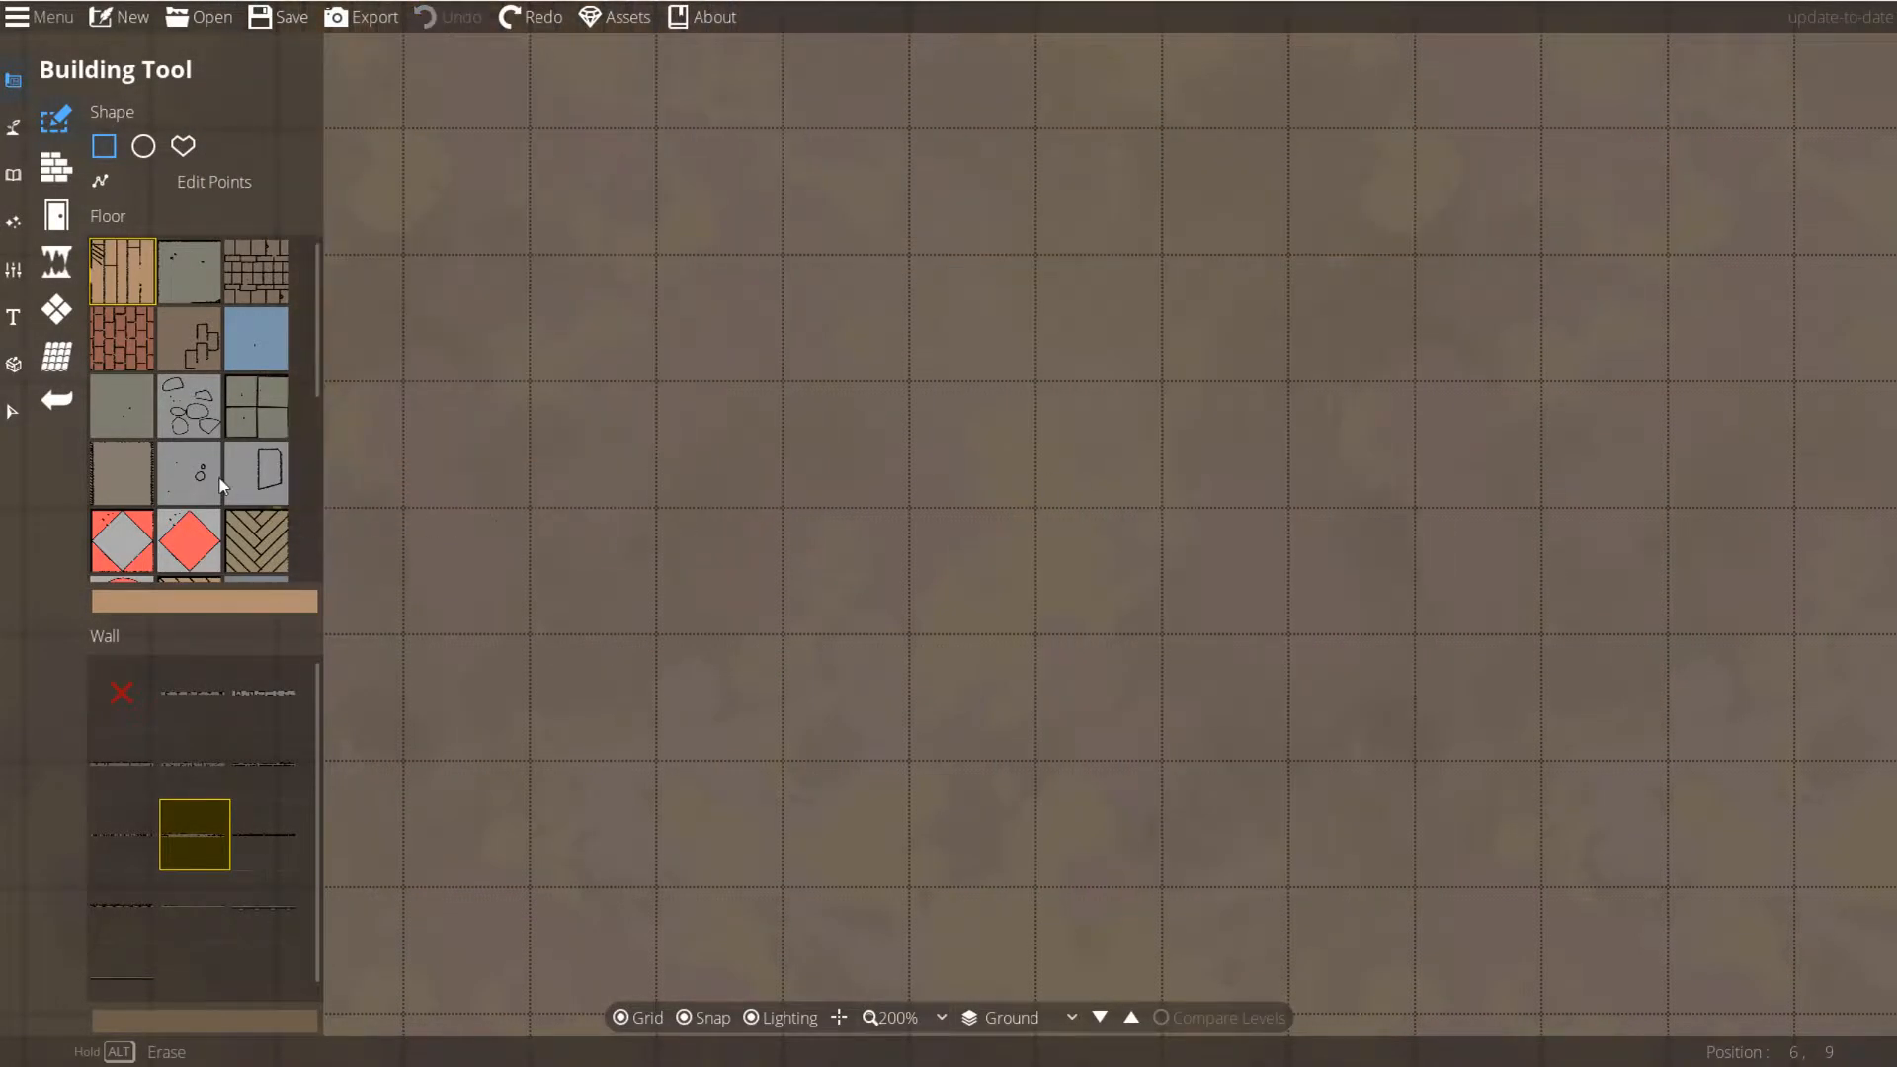
Step: Try out the white grid-tile floor by drawing a 4 by 4 square room with wooden walls, and undo it
{"action": "scroll", "coordinate": [220, 478], "scroll_direction": "down", "scroll_amount": 2}
{"action": "scroll", "coordinate": [219, 479], "scroll_direction": "down", "scroll_amount": 2}
{"action": "left_click", "coordinate": [126, 492]}
{"action": "left_click_drag", "start_coordinate": [655, 257], "coordinate": [1161, 698]}
{"action": "key", "text": "ctrl+z"}
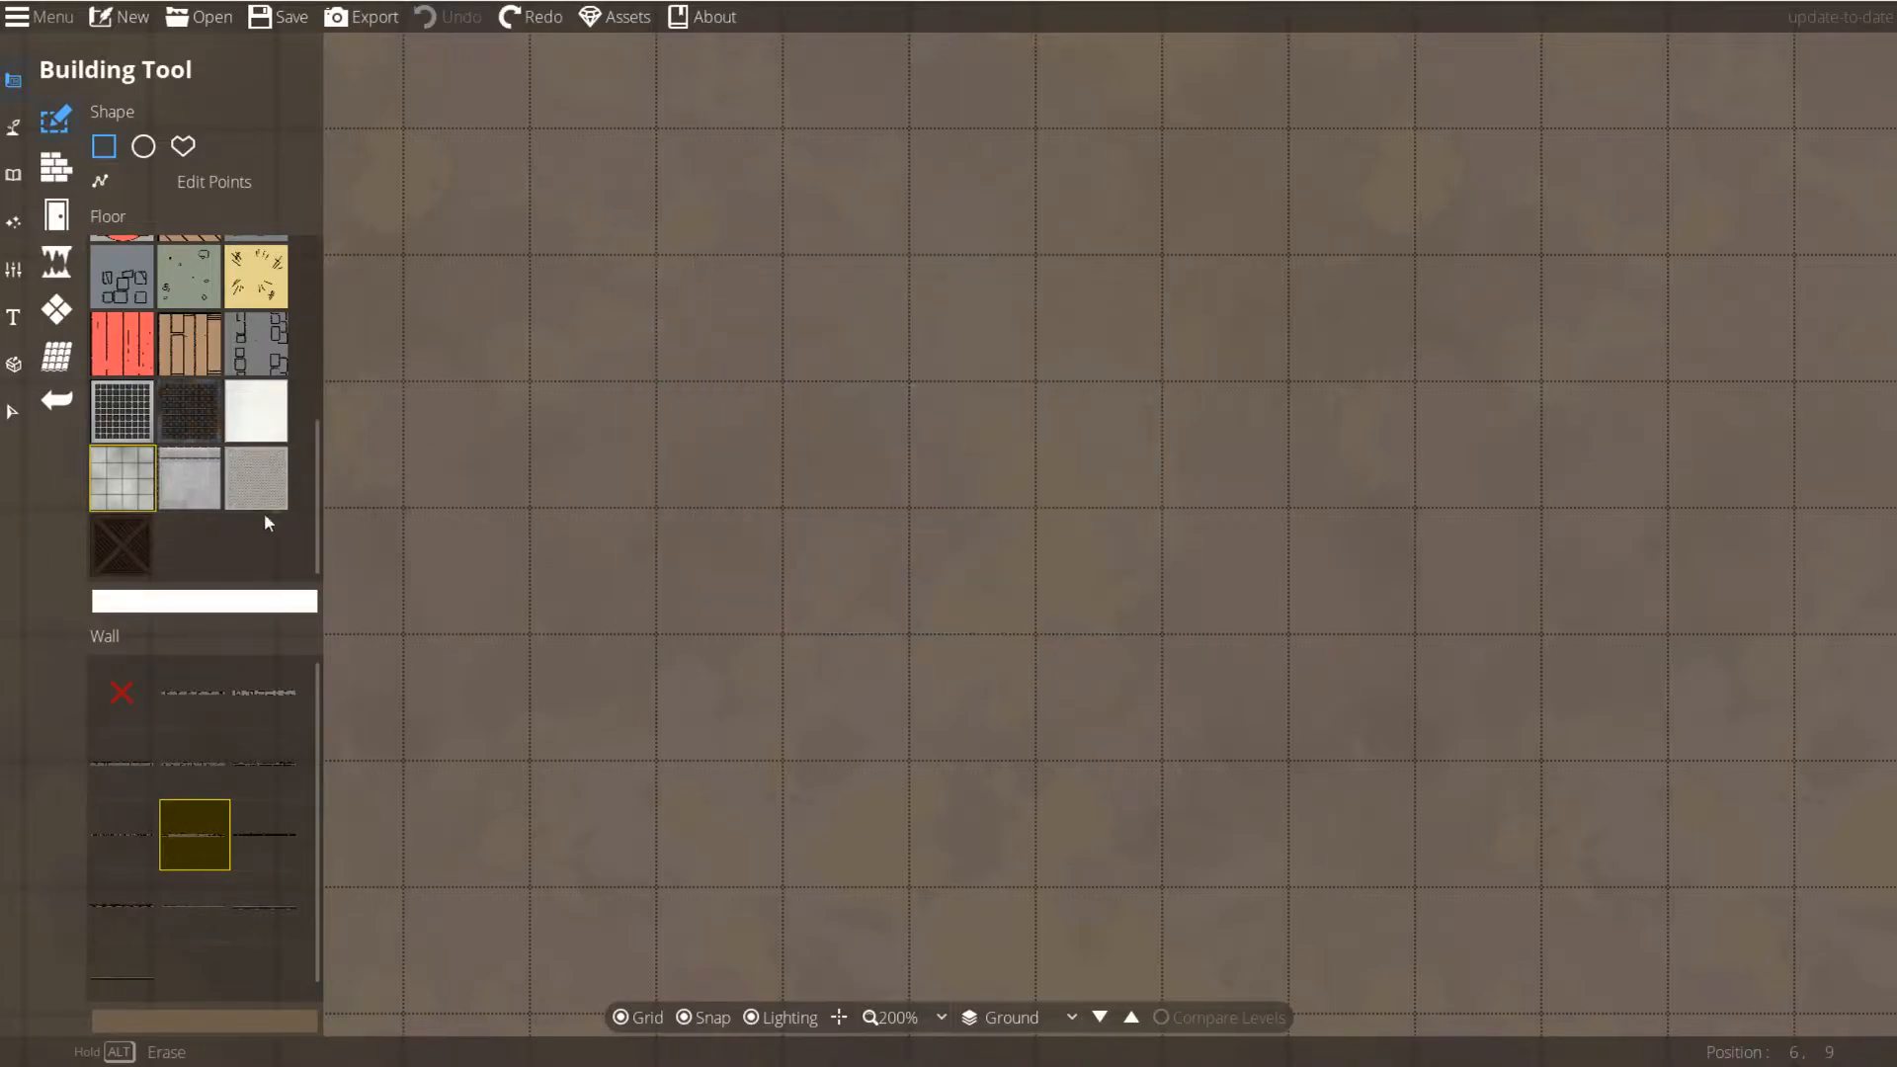
{"action": "left_click_drag", "start_coordinate": [612, 363], "coordinate": [1161, 886]}
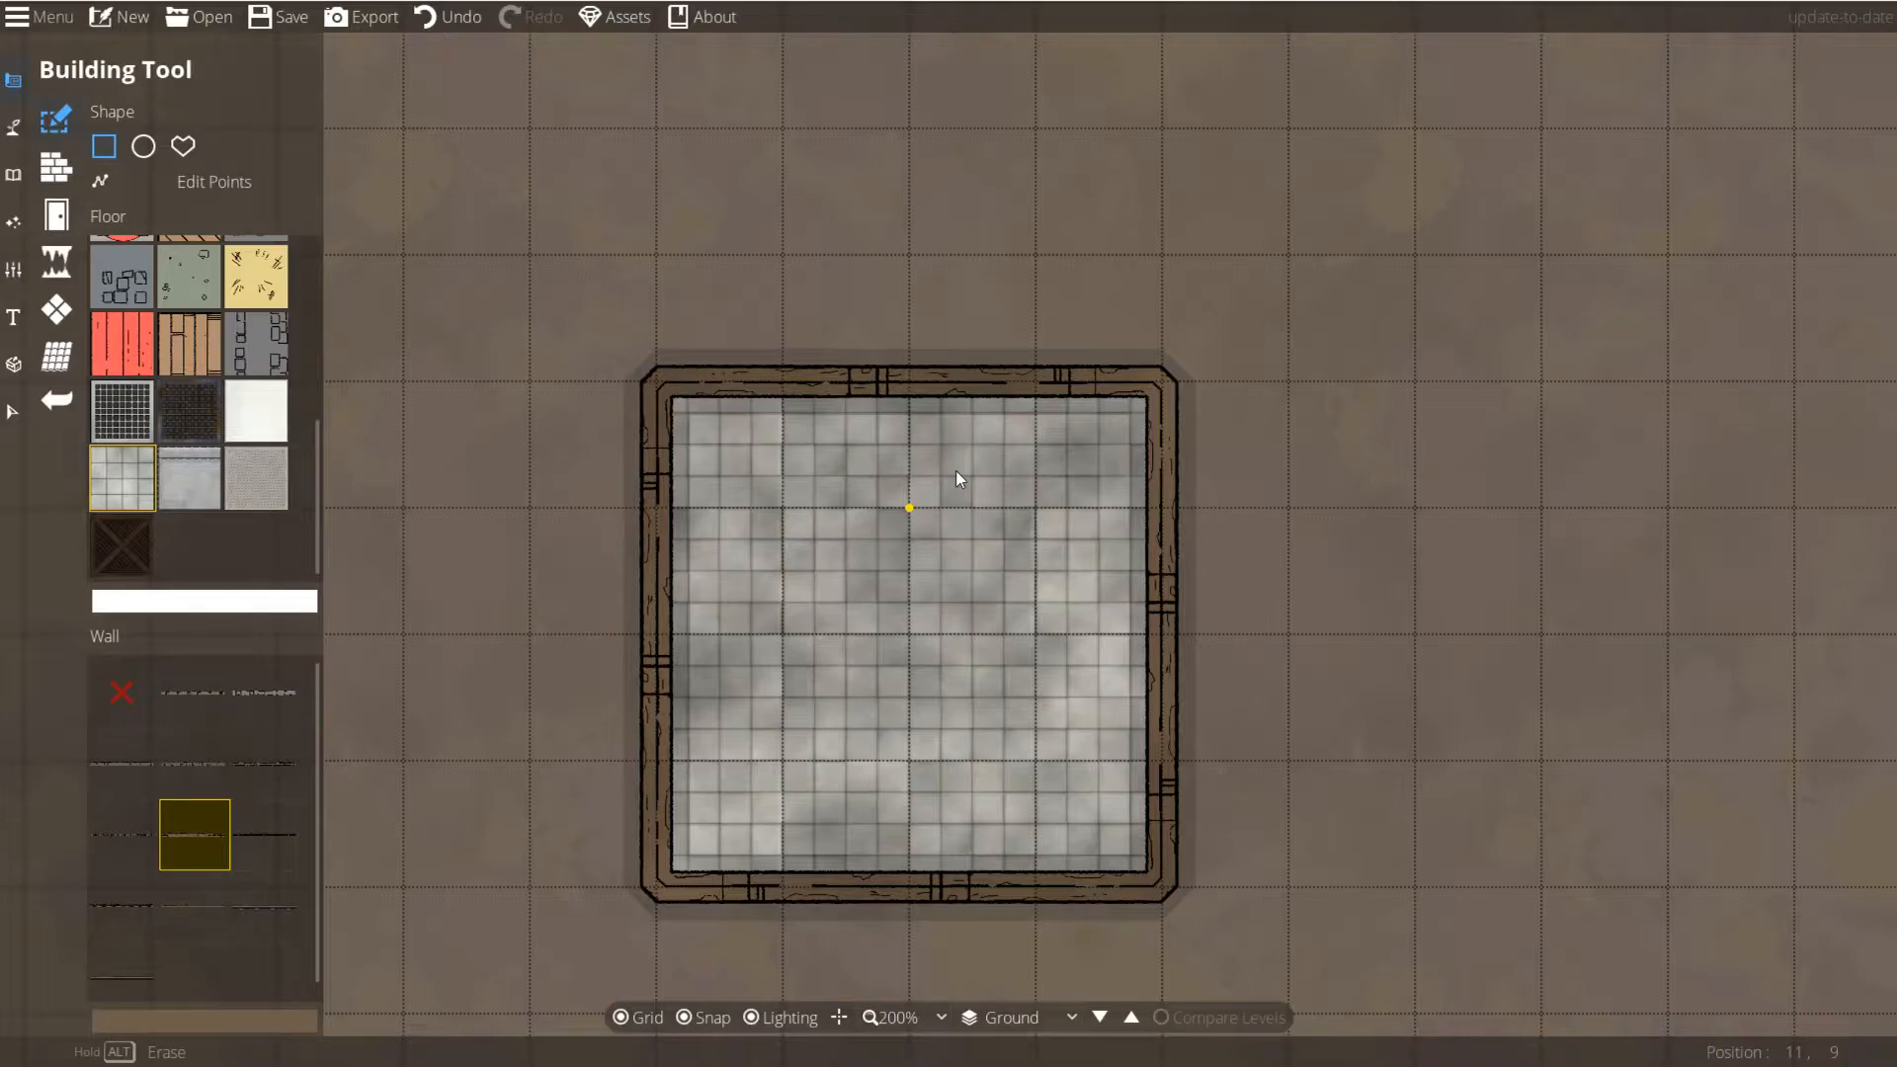
{"action": "left_click", "coordinate": [54, 313]}
{"action": "key", "text": "ctrl+z"}
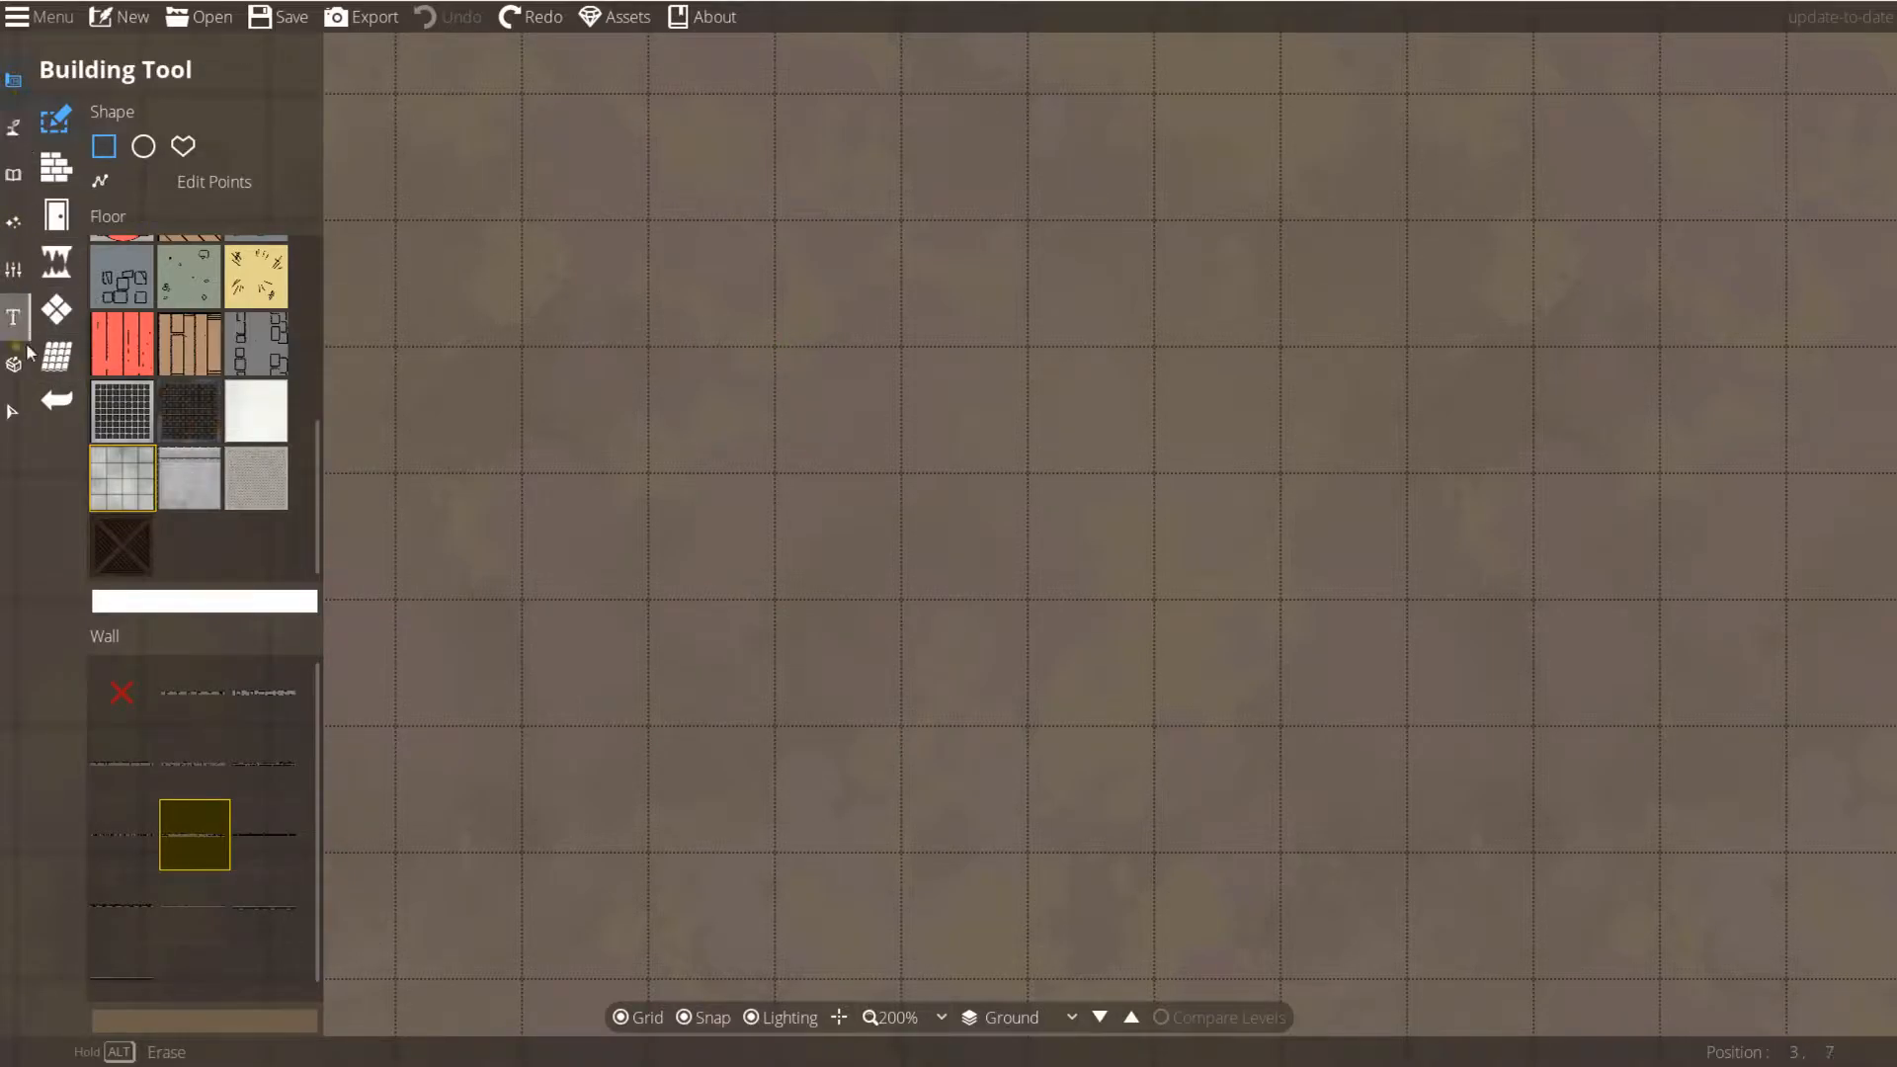
Step: Create a level labelled "New Level" without cloning, switching to it on creation
{"action": "left_click", "coordinate": [13, 269]}
{"action": "left_click", "coordinate": [113, 167]}
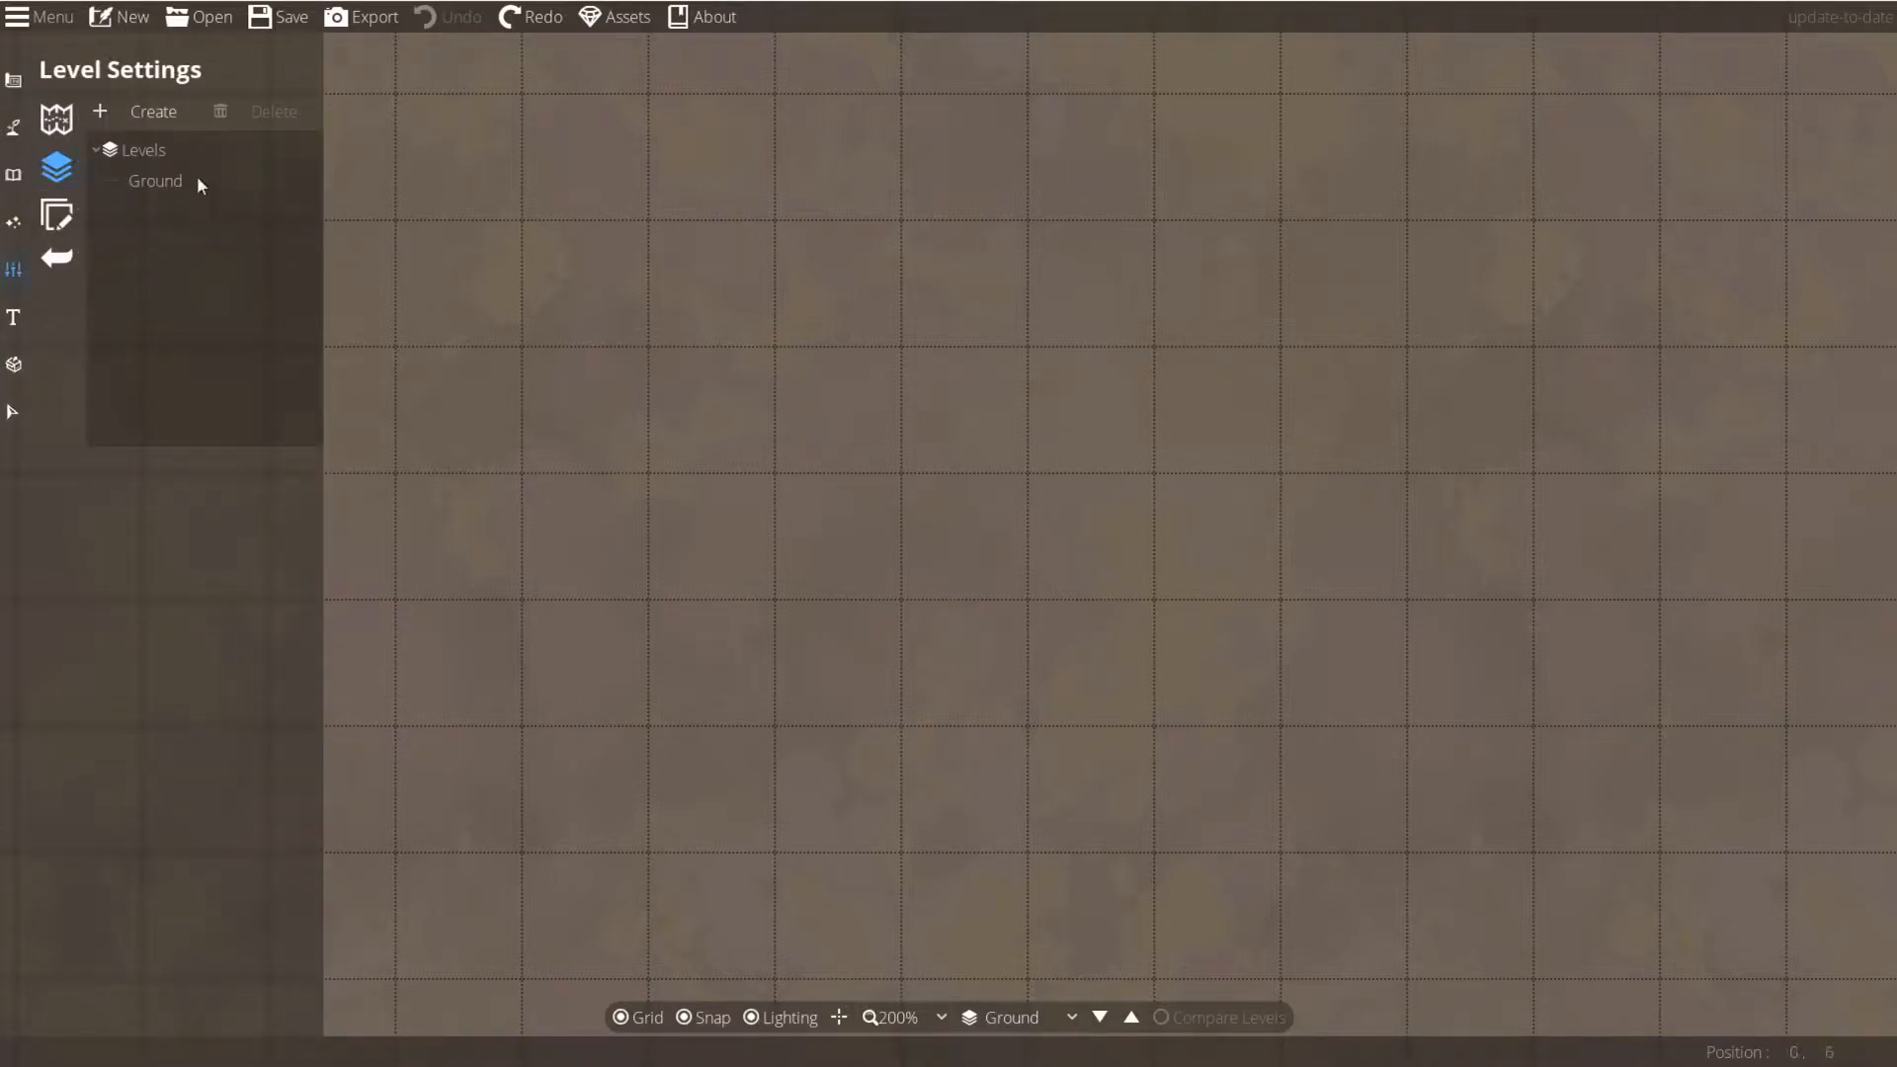
{"action": "left_click", "coordinate": [144, 114]}
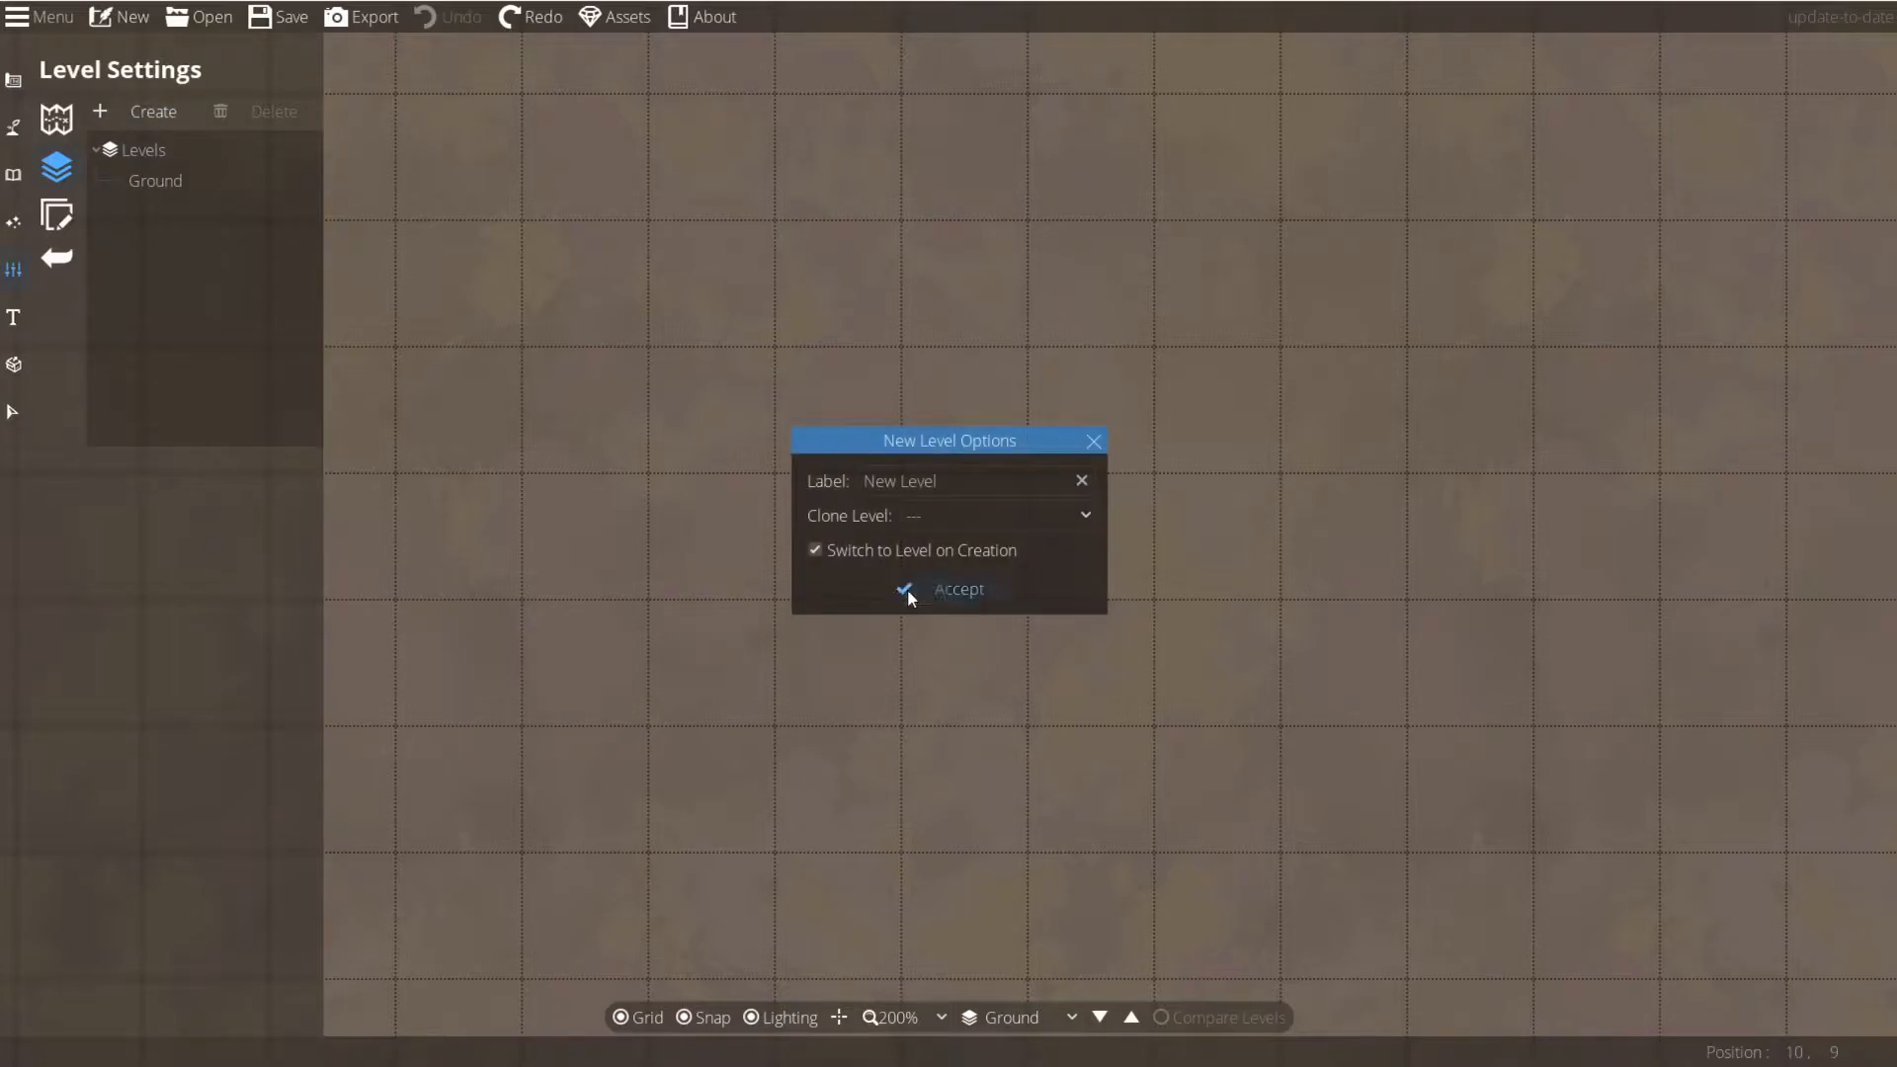
{"action": "left_click", "coordinate": [909, 590]}
{"action": "left_click_drag", "start_coordinate": [1388, 373], "coordinate": [1130, 595]}
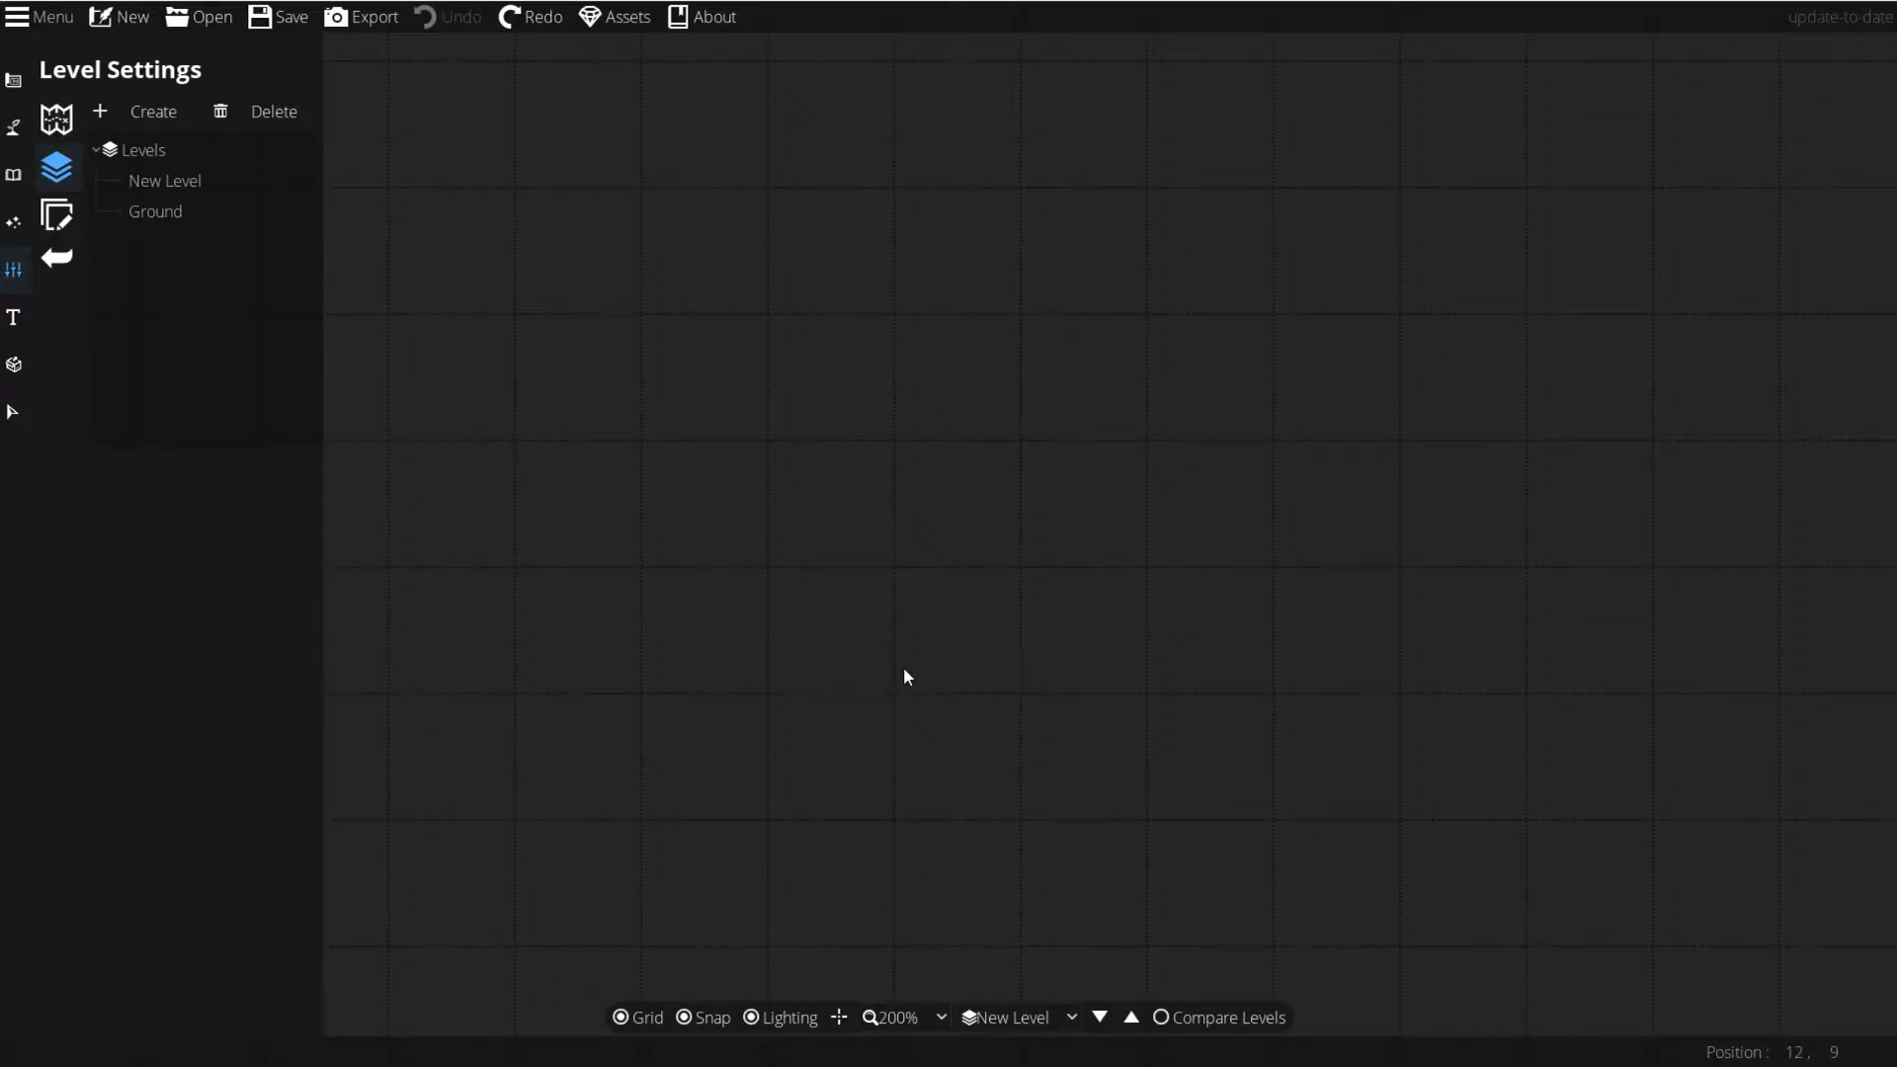
Step: Draw a straight horizontal test wall 5 squares long in the Wall Hivehall style
{"action": "left_click", "coordinate": [12, 79]}
{"action": "left_click", "coordinate": [110, 165]}
{"action": "mouse_move", "coordinate": [198, 511]}
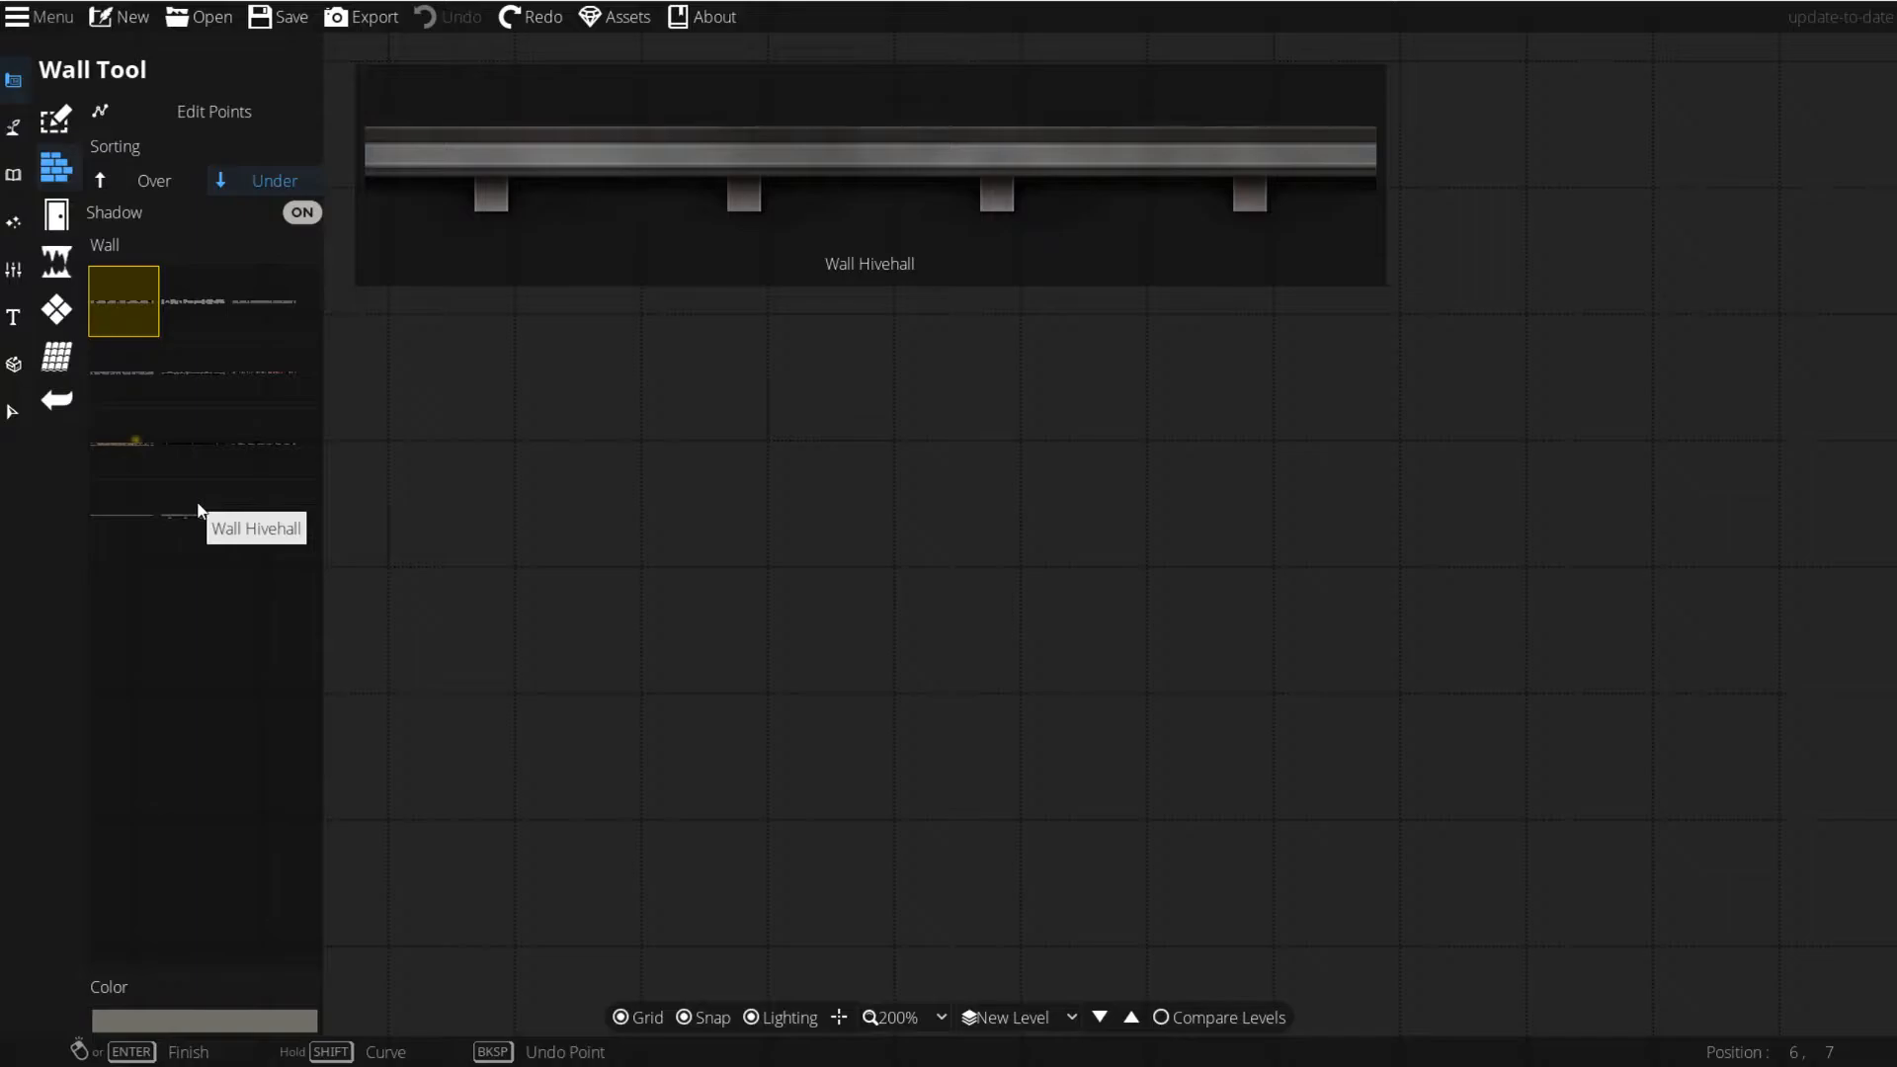
{"action": "left_click", "coordinate": [198, 510]}
{"action": "left_click", "coordinate": [1247, 328]}
{"action": "double_click", "coordinate": [631, 284]}
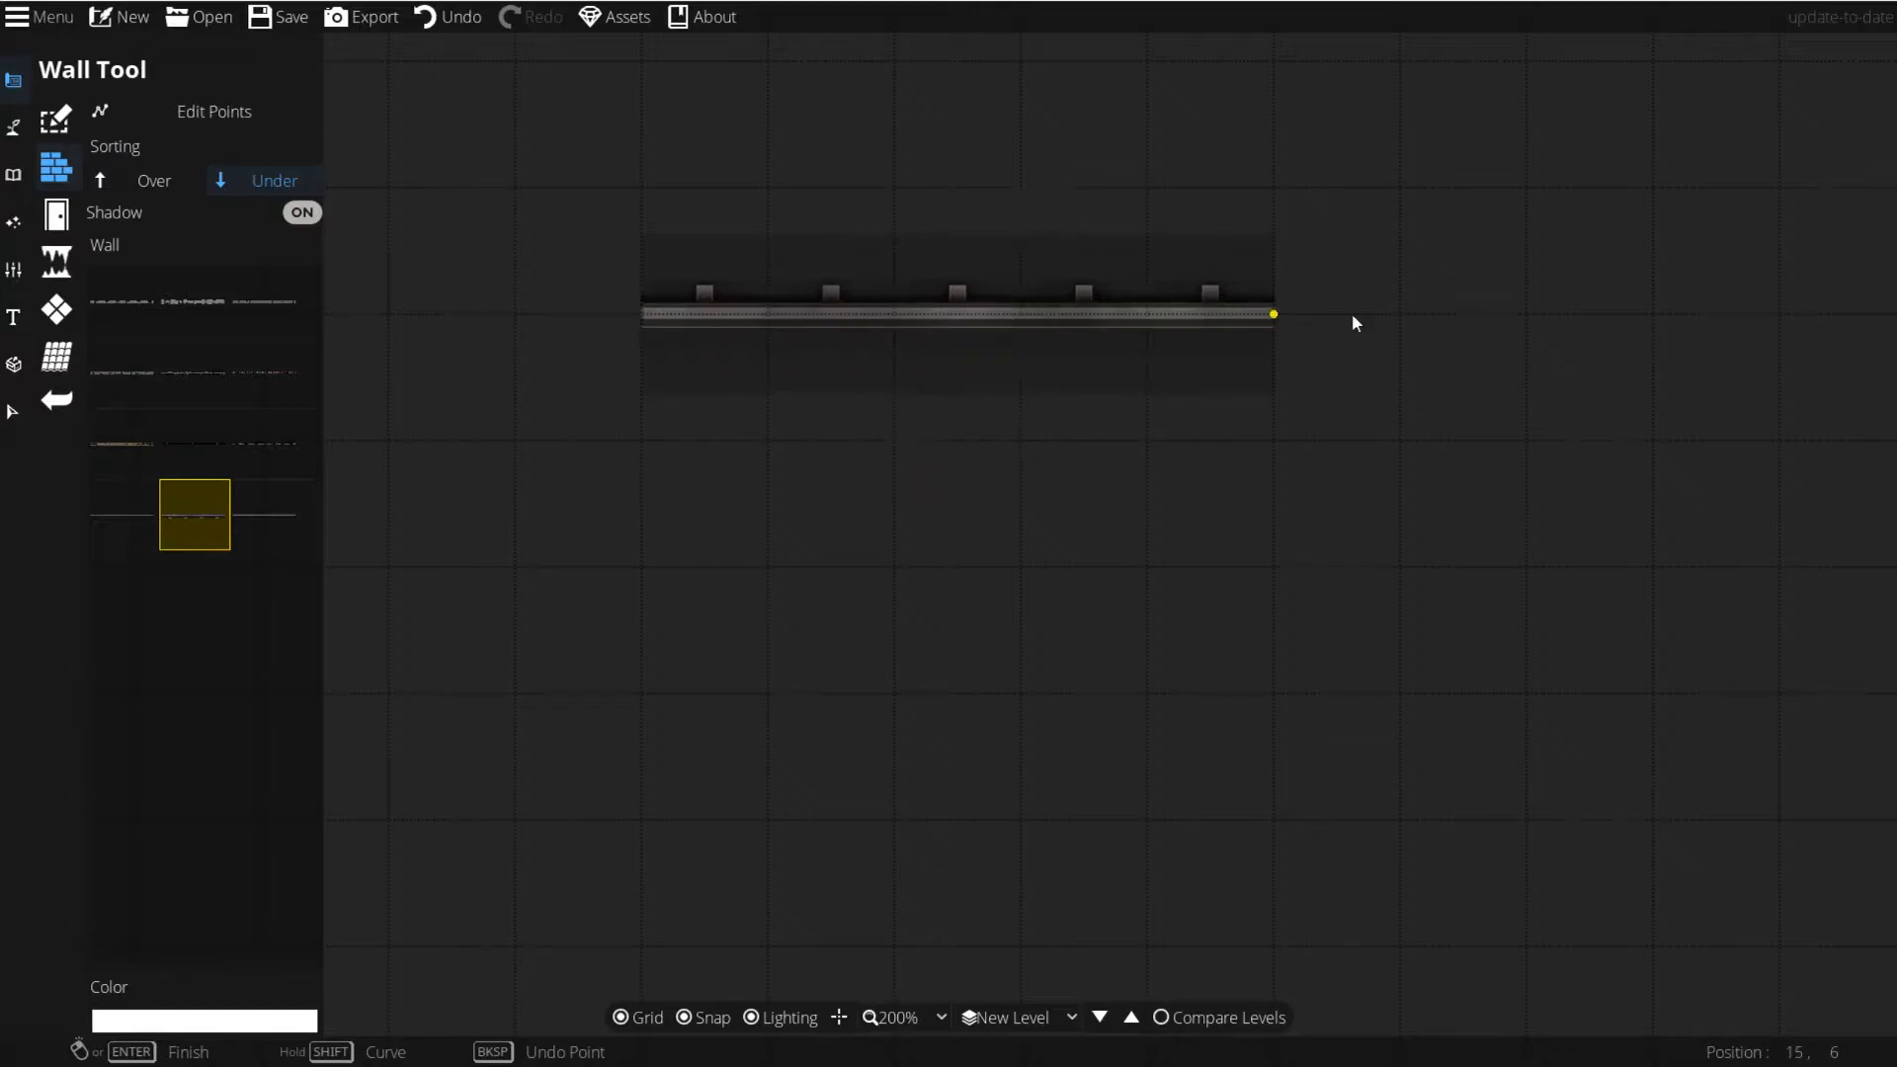
Step: Turn off the wall shadow and undo the straight test wall
{"action": "left_click_drag", "start_coordinate": [1420, 311], "coordinate": [1450, 424]}
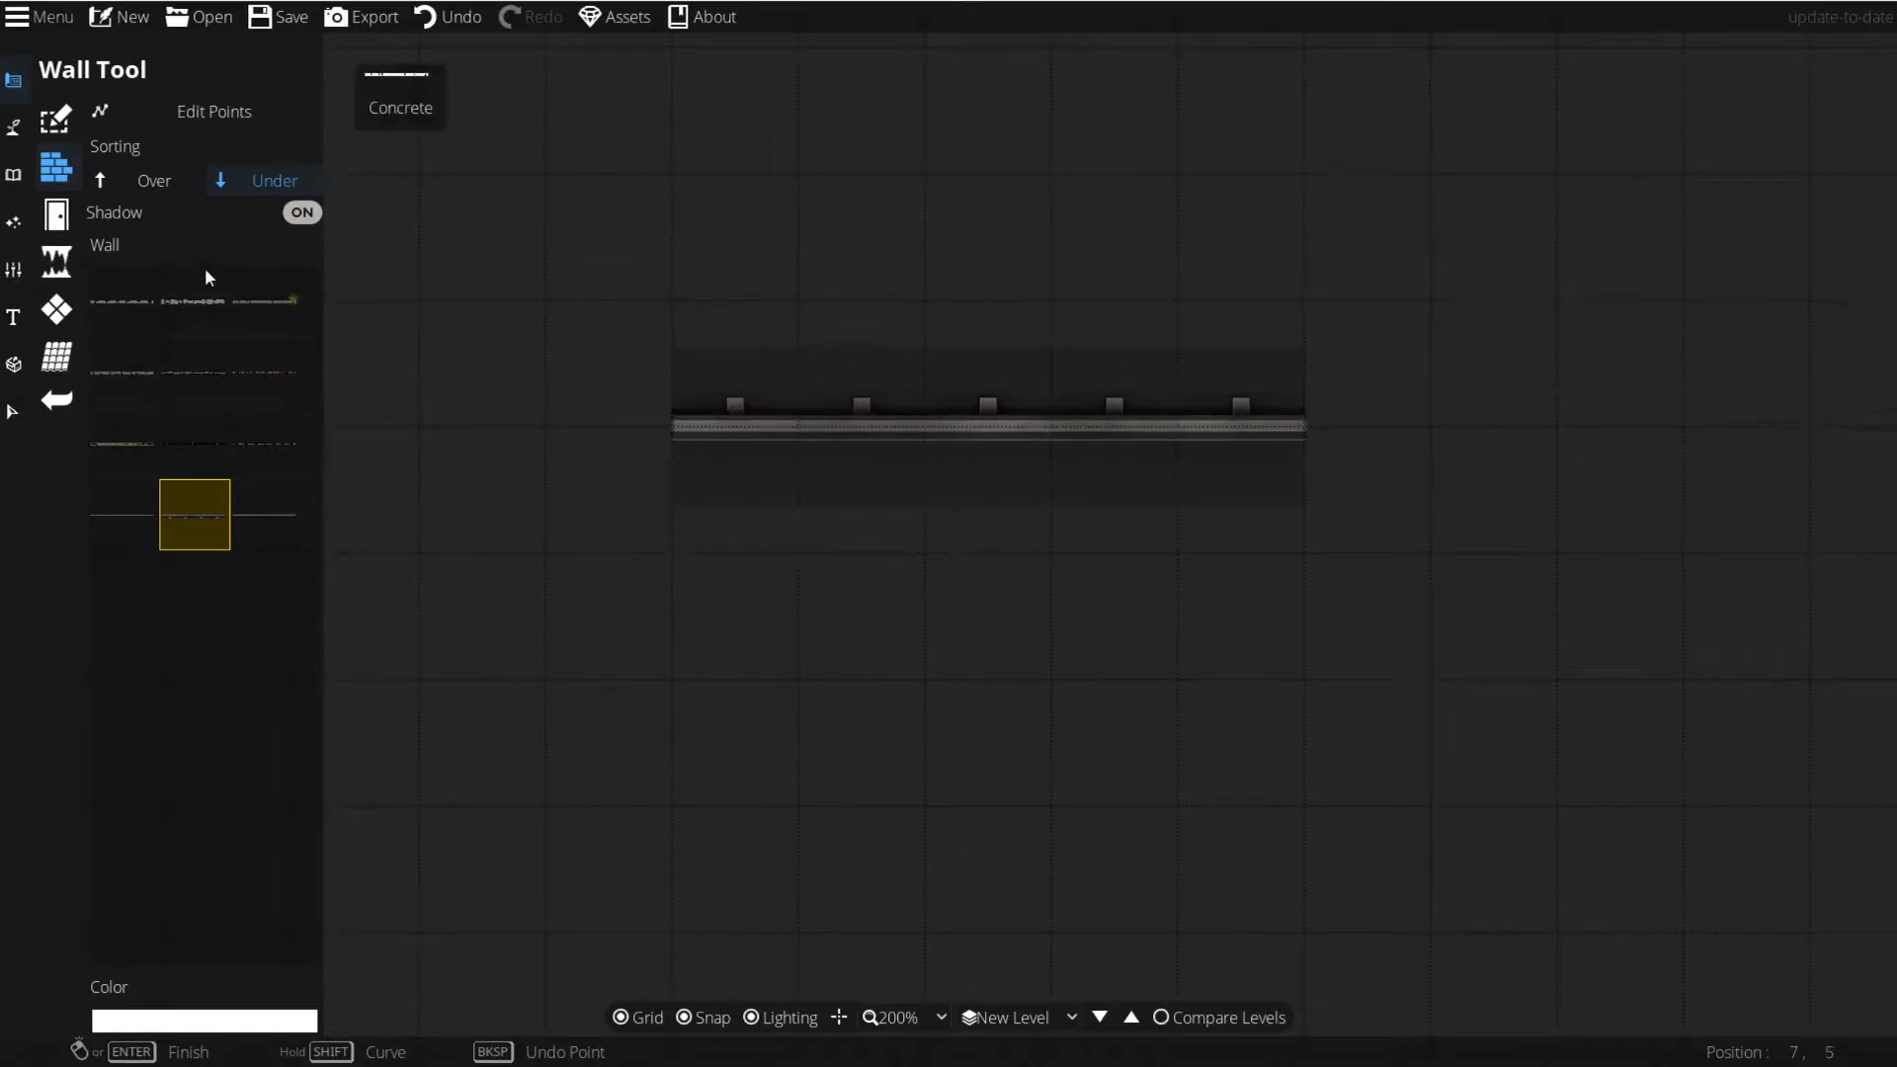
{"action": "left_click", "coordinate": [302, 212]}
{"action": "key", "text": "ctrl+z"}
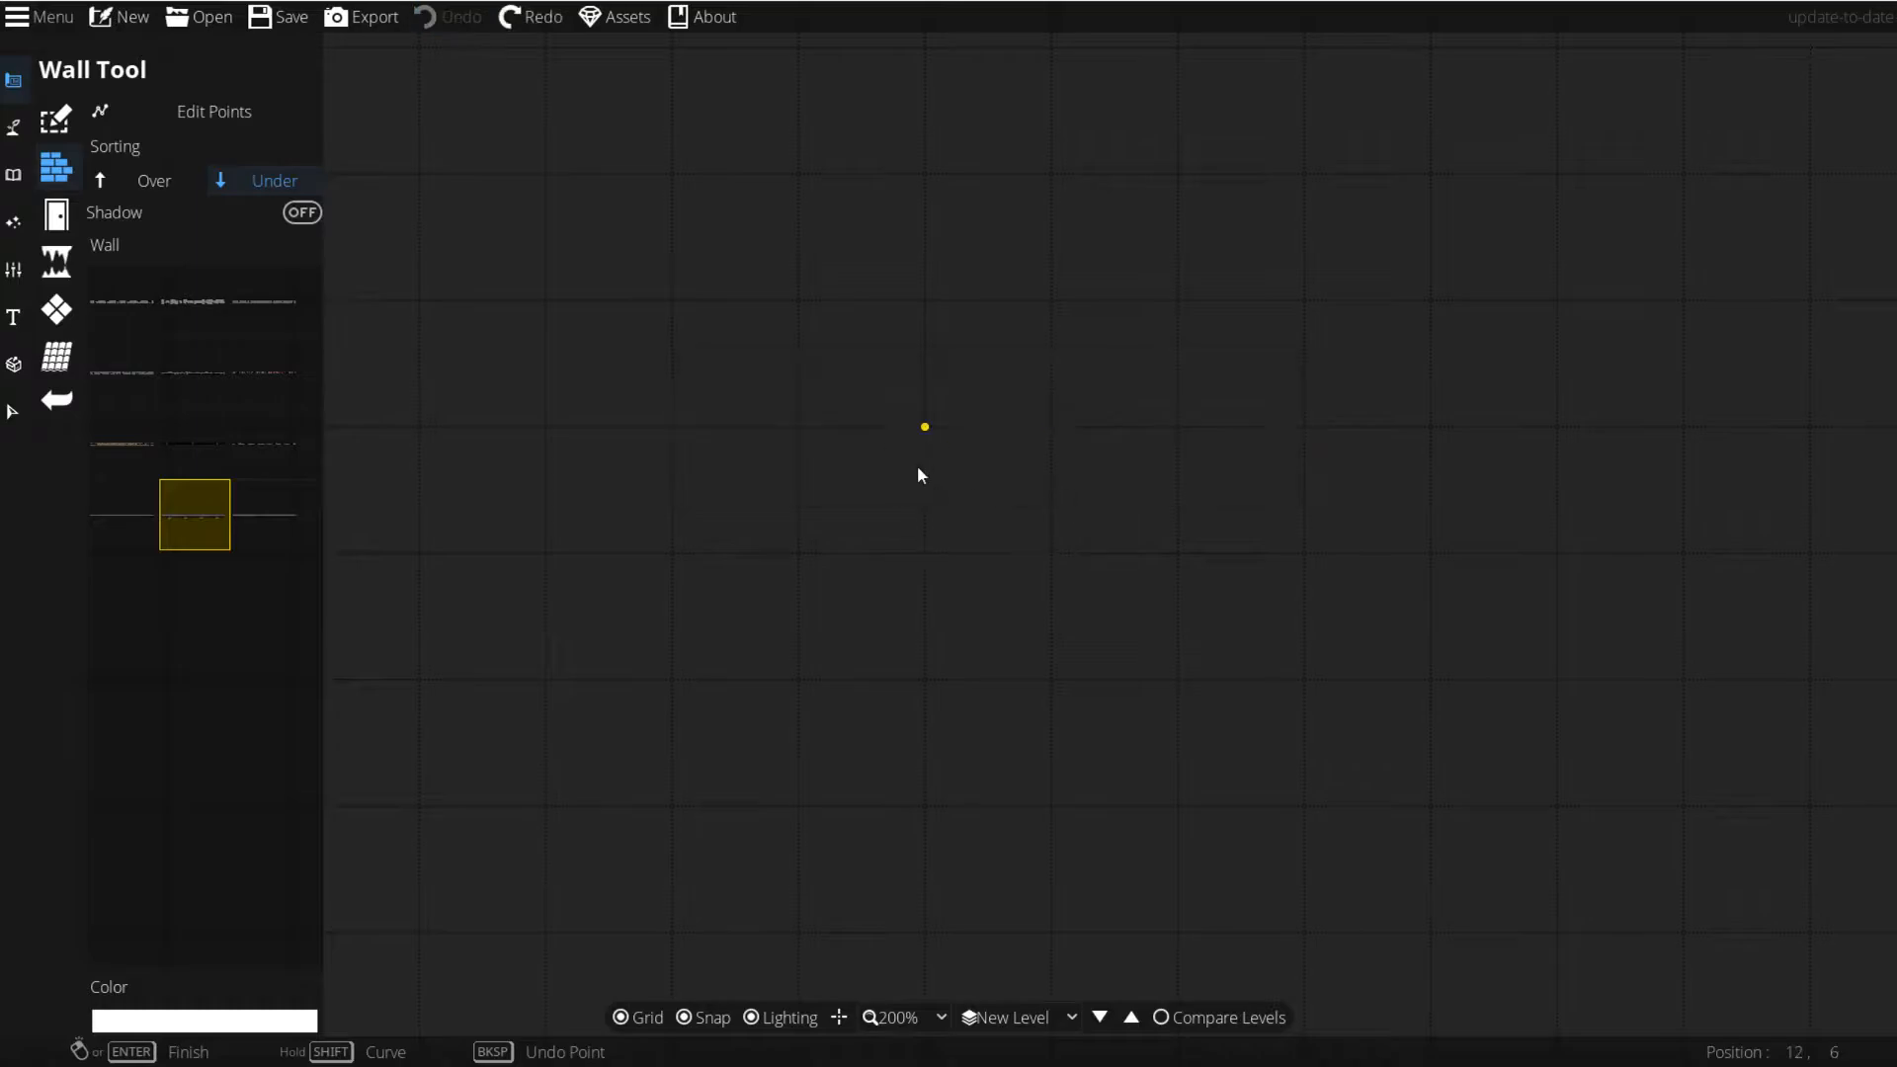
Step: Draw a closed rectangular Wall Hivehall outline, 5 by 2 squares, placing points so the supports face inward
{"action": "left_click", "coordinate": [1424, 504]}
{"action": "left_click", "coordinate": [792, 504]}
{"action": "left_click", "coordinate": [791, 252]}
{"action": "left_click", "coordinate": [1423, 252]}
{"action": "left_click", "coordinate": [1424, 502]}
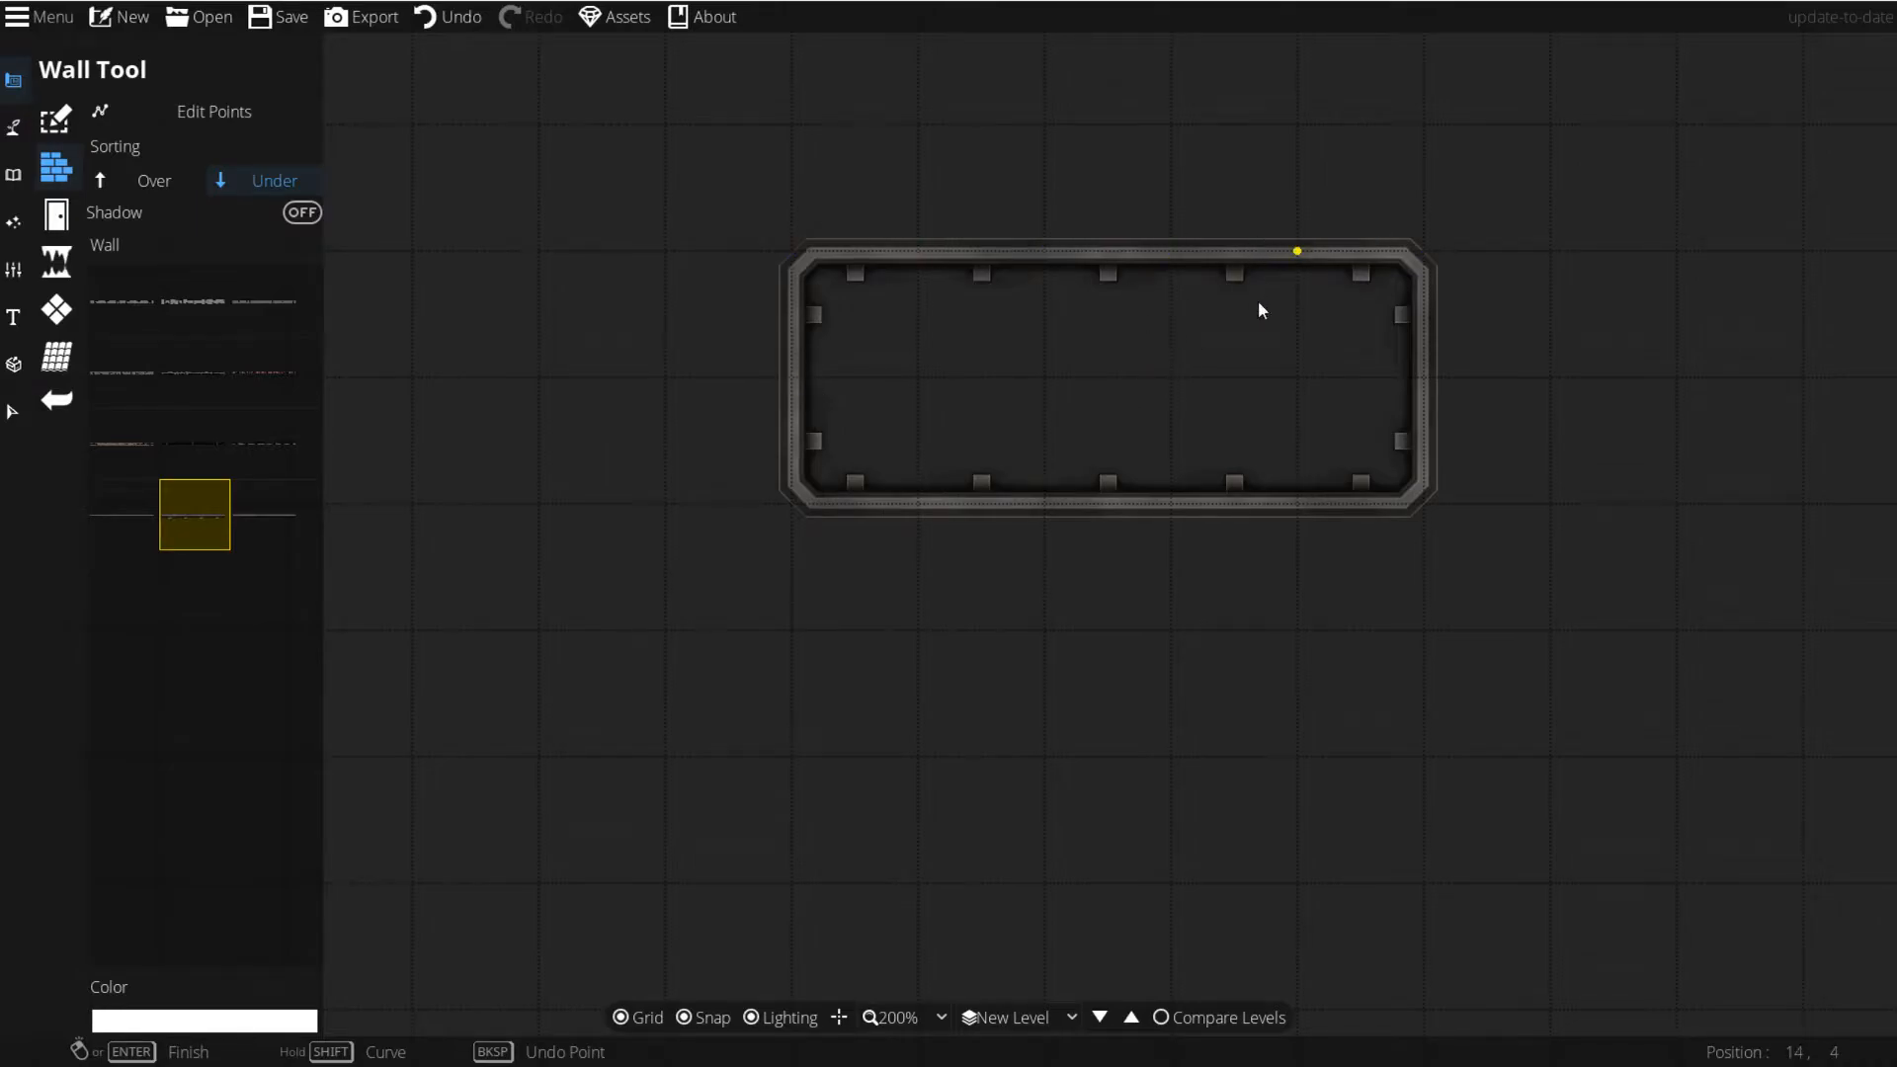
Step: Draw a second closed Wall Hivehall rectangle, 4 by 1 squares, below the first one with its supports facing inward
{"action": "left_click", "coordinate": [888, 869]}
{"action": "left_click", "coordinate": [927, 630]}
{"action": "key", "text": "ctrl+z"}
{"action": "left_click", "coordinate": [1283, 789]}
{"action": "left_click", "coordinate": [924, 763]}
{"action": "left_click", "coordinate": [934, 630]}
{"action": "left_click", "coordinate": [1377, 591]}
{"action": "left_click", "coordinate": [1395, 779]}
{"action": "left_click", "coordinate": [1300, 789]}
{"action": "left_click_drag", "start_coordinate": [1421, 325], "coordinate": [1384, 383]}
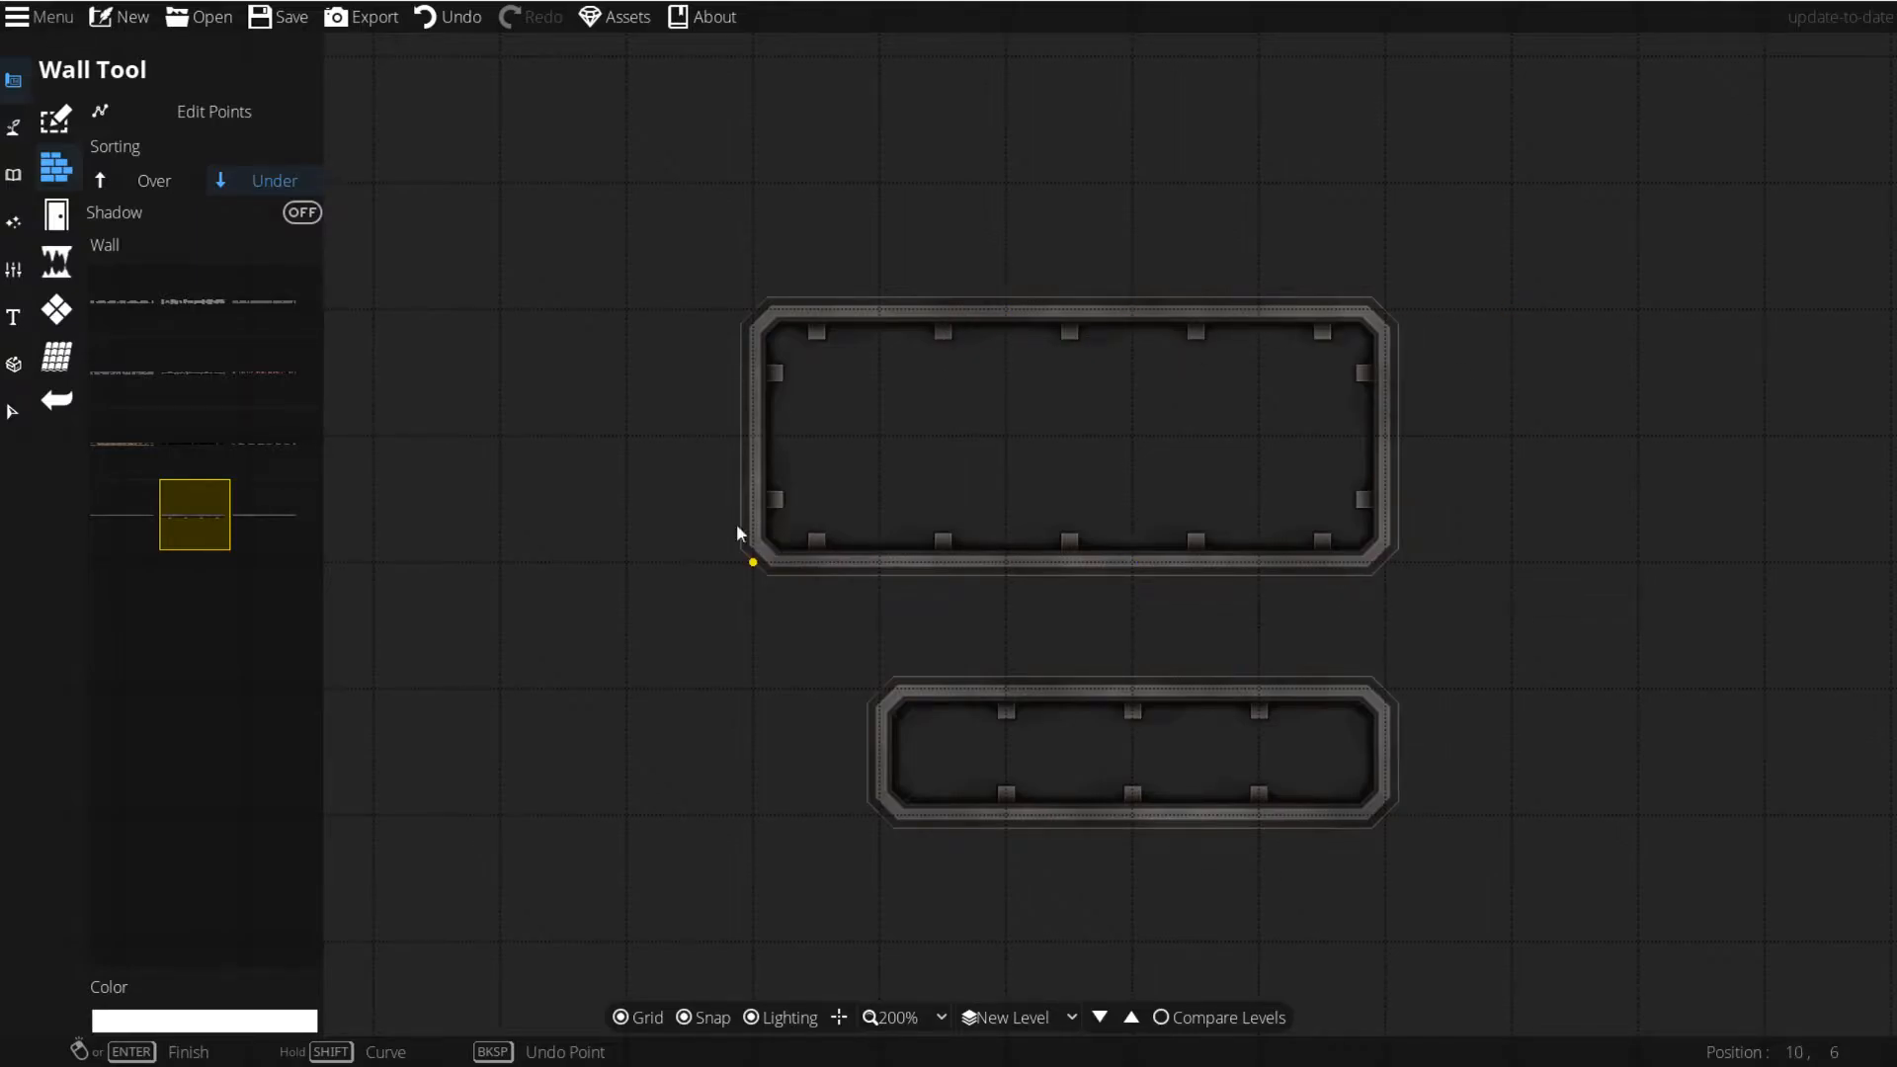
Step: Draw a straight wall 2 squares long inside the larger rectangle using the plain metal wall style without supports
{"action": "left_click", "coordinate": [264, 519]}
{"action": "left_click", "coordinate": [1005, 435]}
{"action": "left_click", "coordinate": [1258, 436]}
{"action": "key", "text": "Return"}
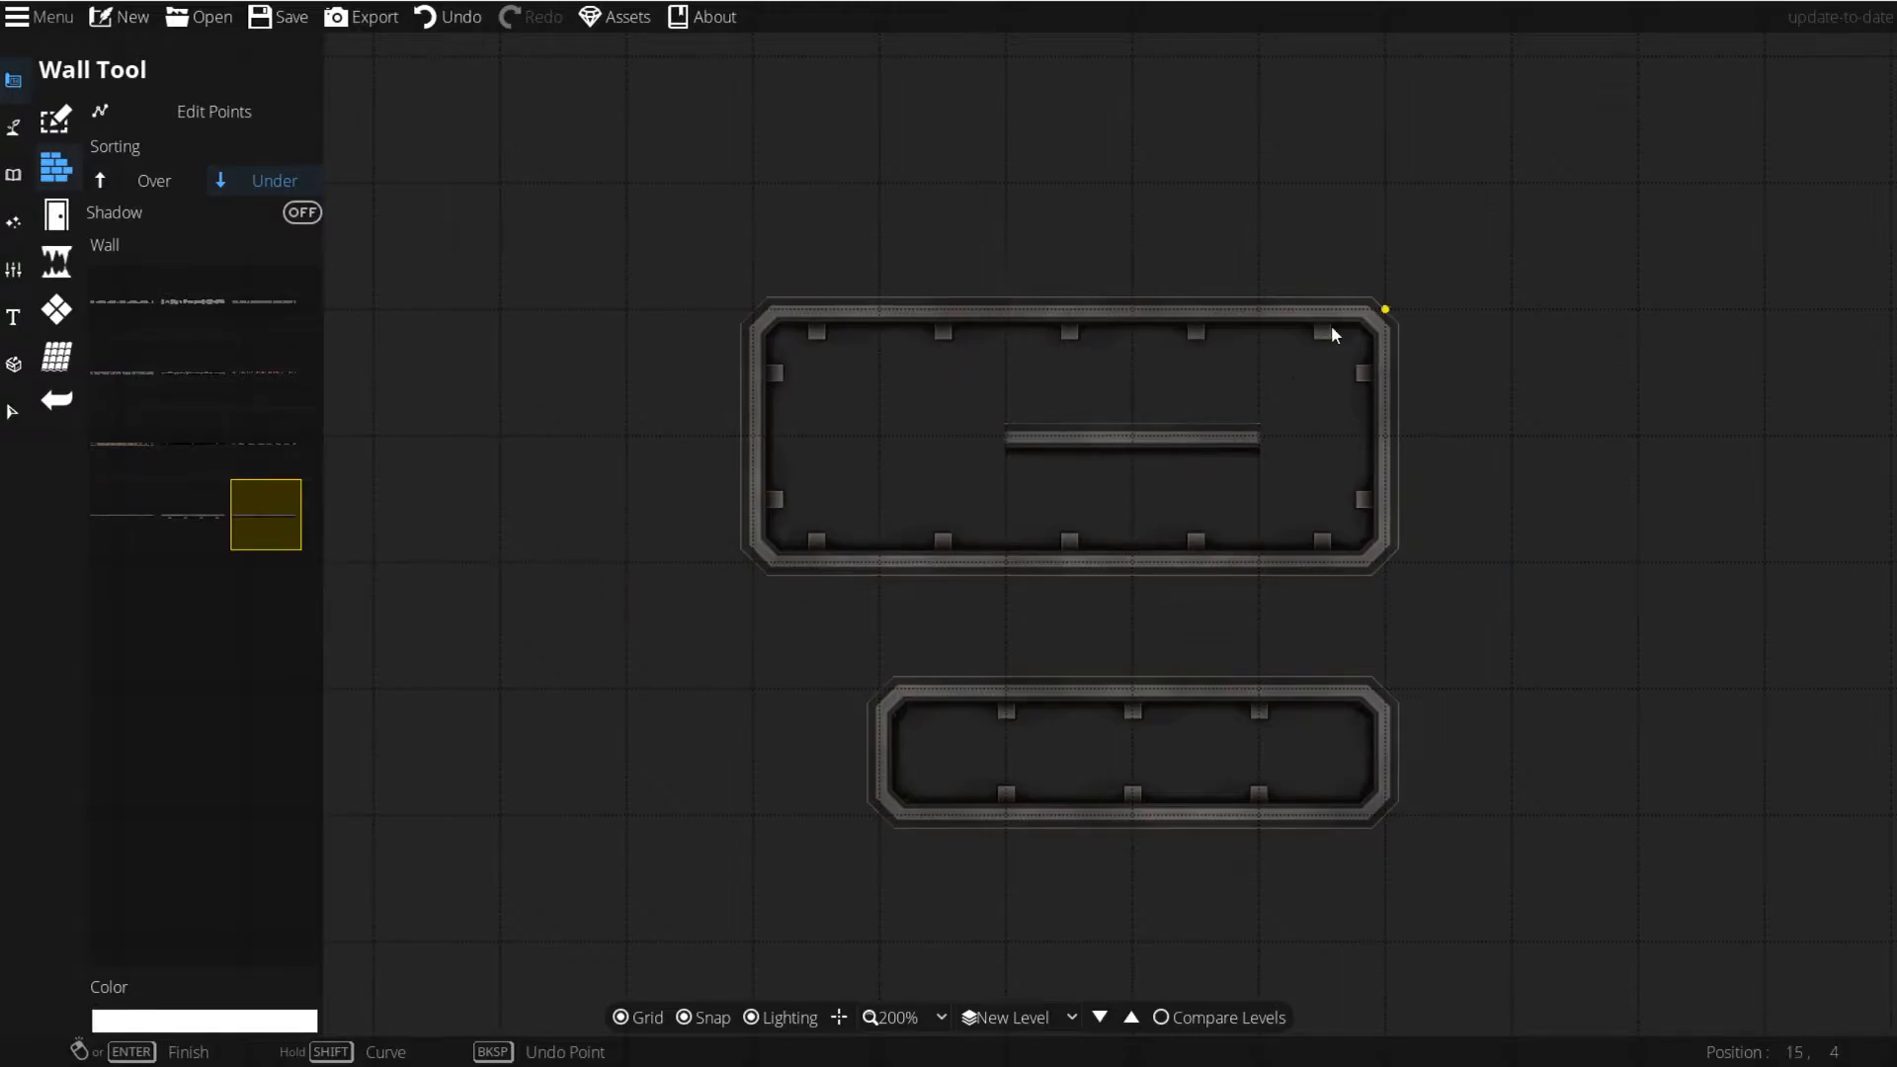
Step: Undo the straight plain wall and both rectangular test outlines
{"action": "key", "text": "ctrl+z"}
{"action": "key", "text": "ctrl+z"}
{"action": "key", "text": "ctrl+z"}
{"action": "scroll", "coordinate": [990, 503], "scroll_direction": "down", "scroll_amount": 5}
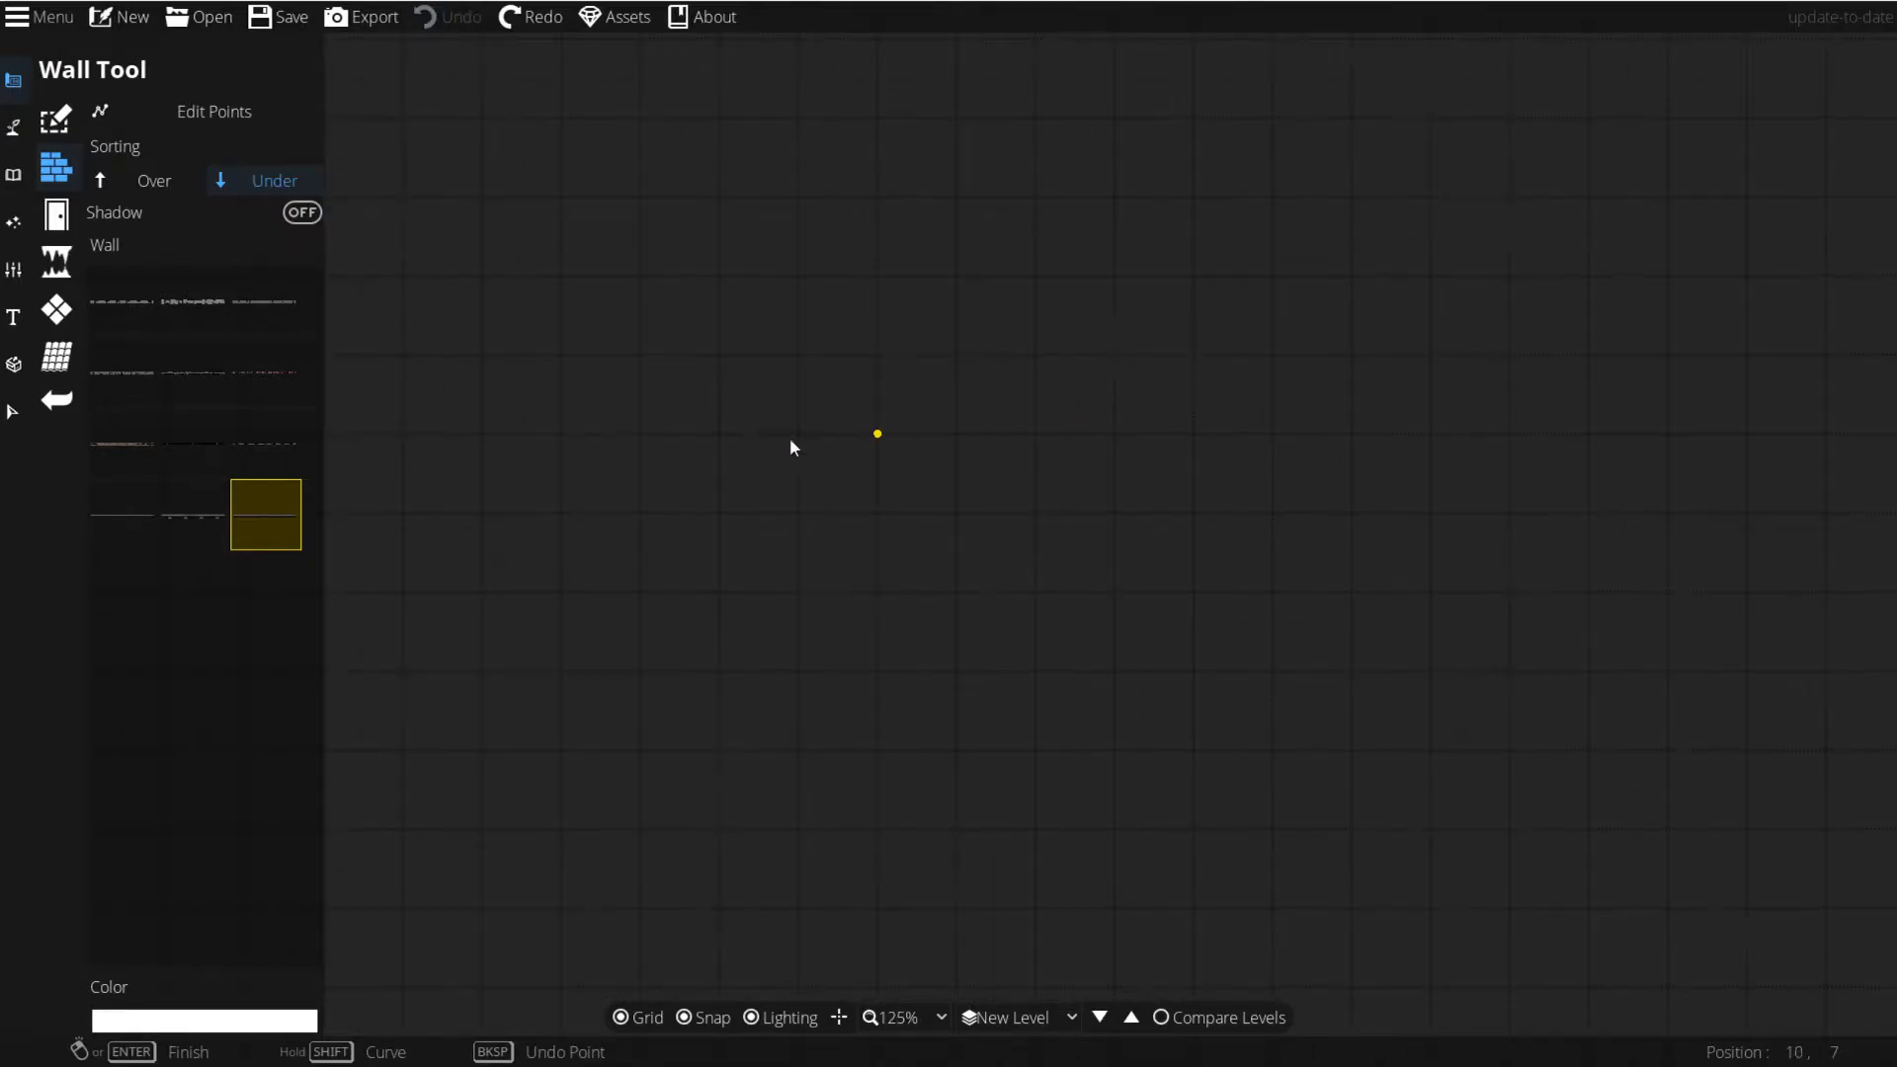
Step: Draw a closed L-shaped corridor outline in Wall Hivehall, 11 by 9 squares overall and 2 squares wide, supports facing inward
{"action": "left_click", "coordinate": [187, 530]}
{"action": "left_click", "coordinate": [698, 362]}
{"action": "left_click", "coordinate": [698, 915]}
{"action": "left_click", "coordinate": [539, 915]}
{"action": "left_click", "coordinate": [539, 204]}
{"action": "left_click", "coordinate": [1409, 205]}
{"action": "left_click", "coordinate": [1409, 362]}
{"action": "left_click", "coordinate": [698, 361]}
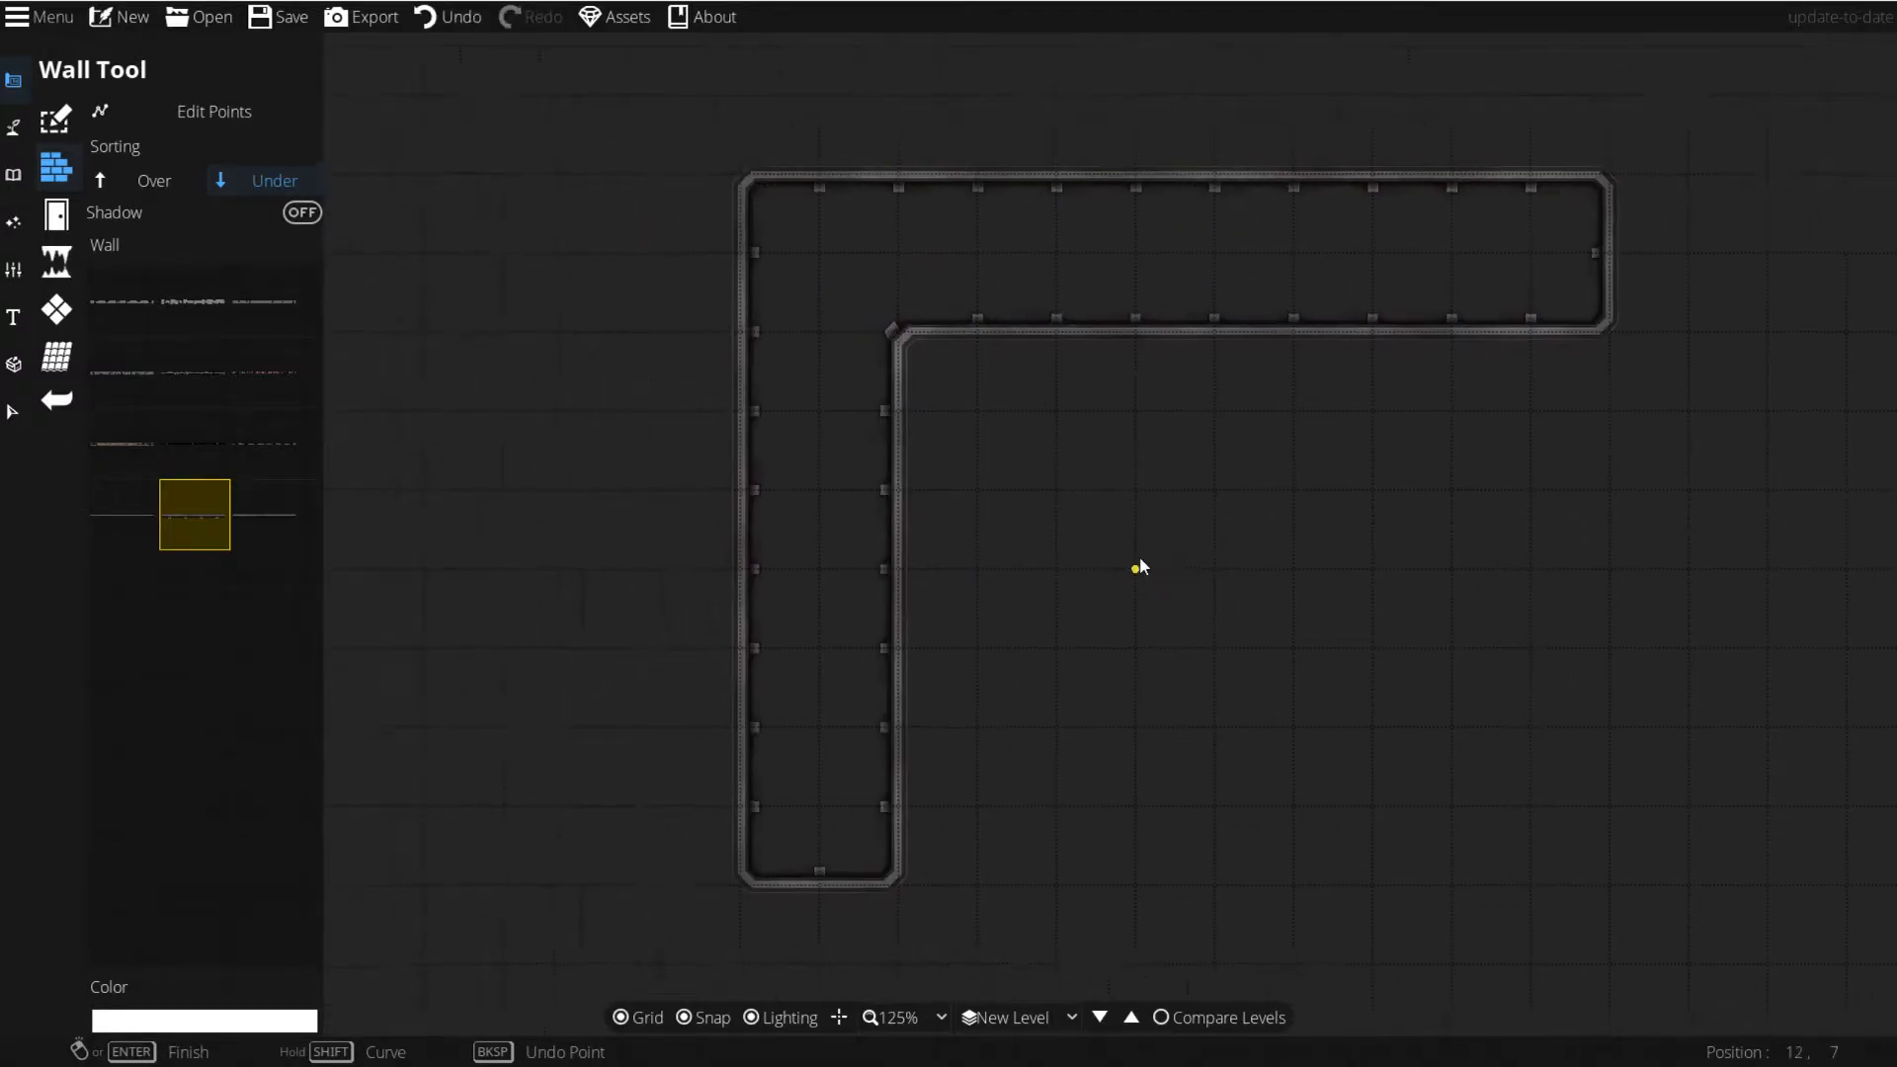
Step: Examine the L-shaped corridor's inner corner and how the wall supports sit along both sides of the corridor
{"action": "scroll", "coordinate": [904, 285], "scroll_direction": "up", "scroll_amount": 4}
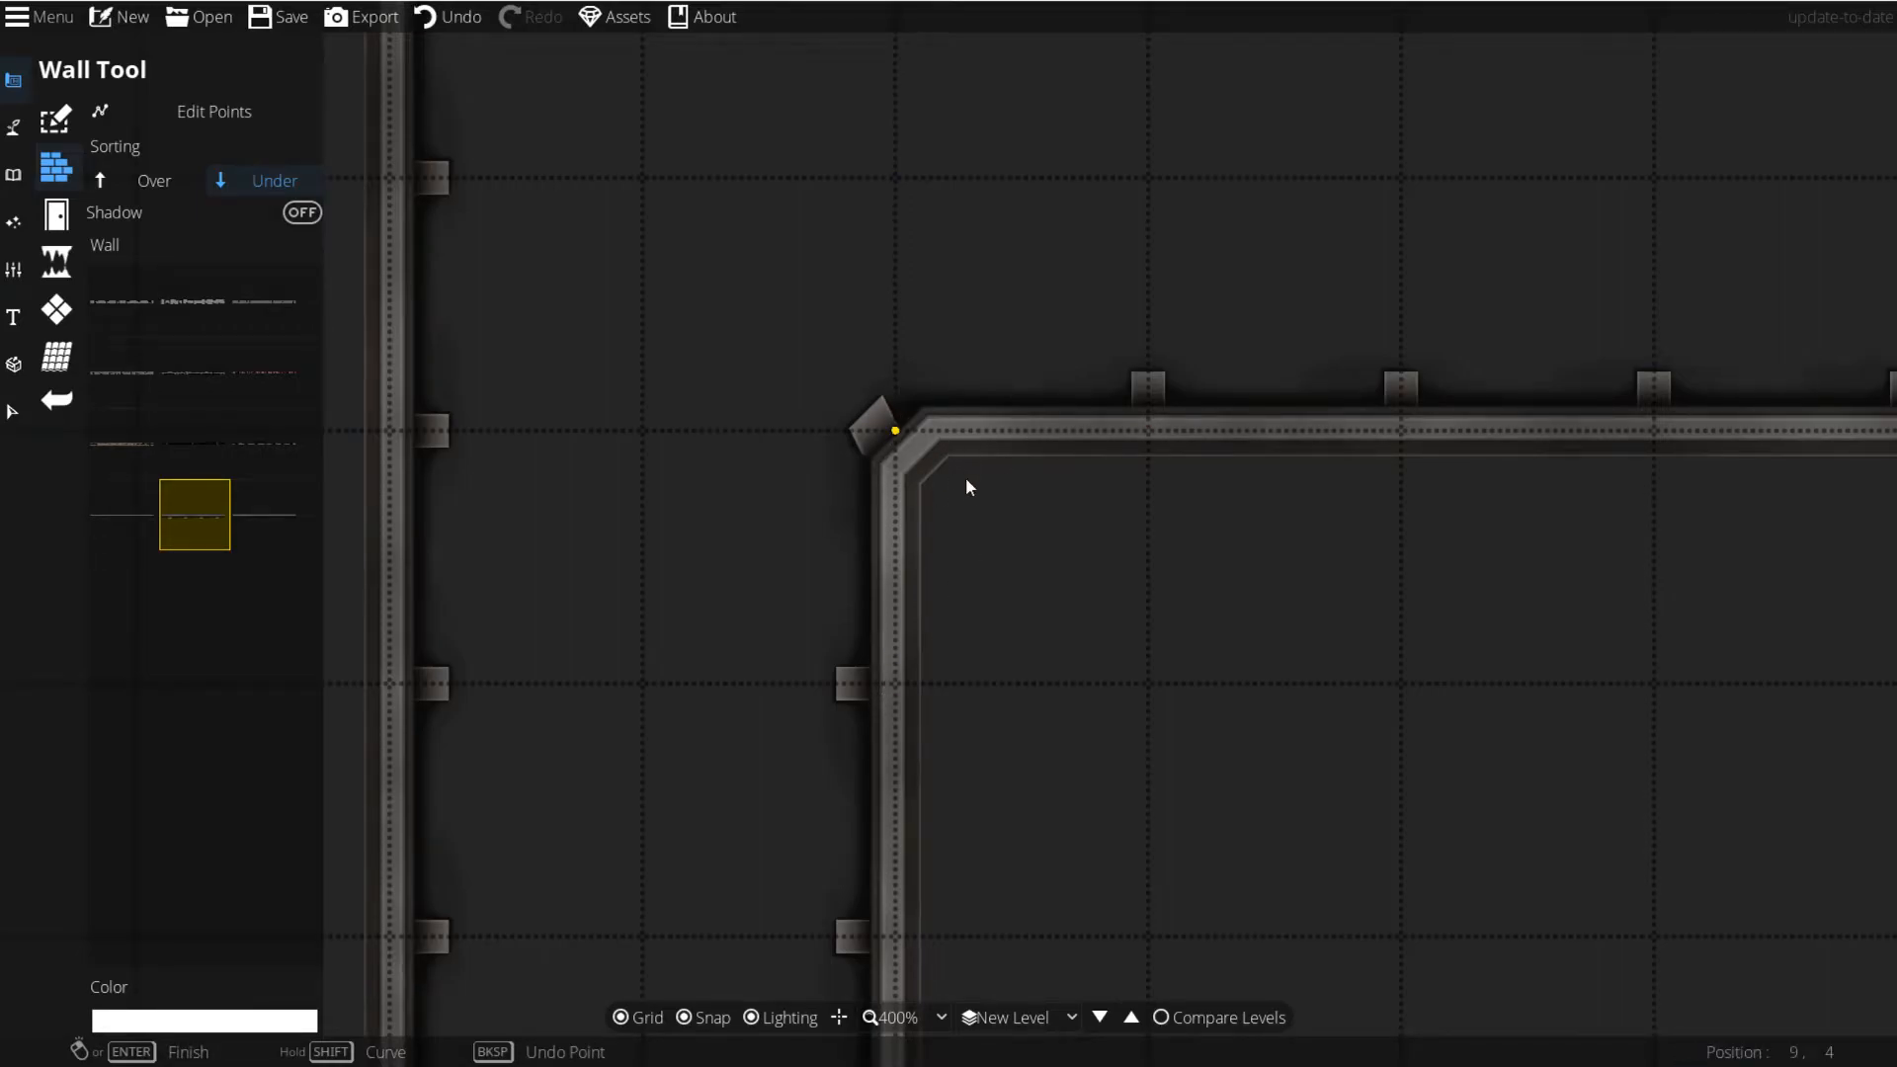
{"action": "left_click_drag", "start_coordinate": [980, 498], "coordinate": [925, 608]}
{"action": "scroll", "coordinate": [935, 597], "scroll_direction": "down", "scroll_amount": 2}
{"action": "scroll", "coordinate": [937, 596], "scroll_direction": "up", "scroll_amount": 2}
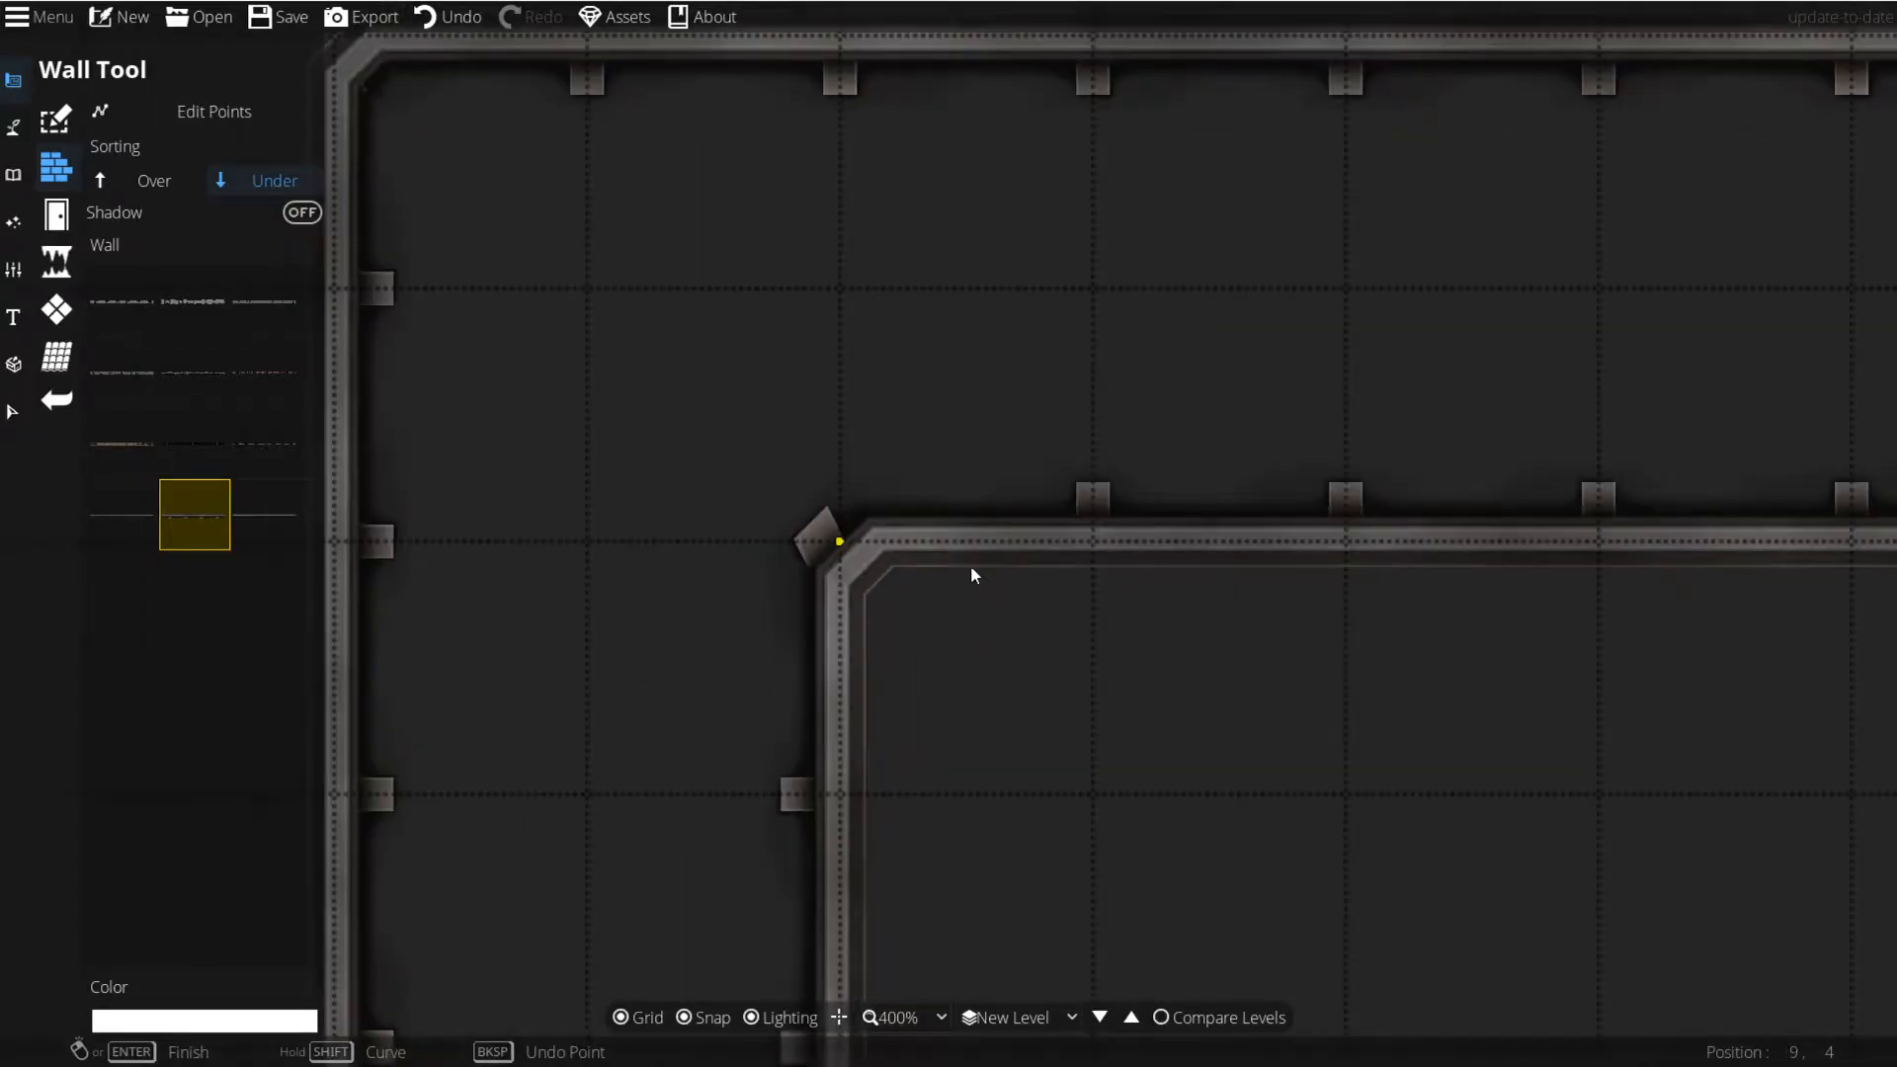
{"action": "left_click_drag", "start_coordinate": [740, 908], "coordinate": [925, 401]}
{"action": "left_click_drag", "start_coordinate": [935, 646], "coordinate": [1175, 80]}
{"action": "left_click_drag", "start_coordinate": [1267, 737], "coordinate": [915, 326]}
{"action": "scroll", "coordinate": [1035, 382], "scroll_direction": "down", "scroll_amount": 3}
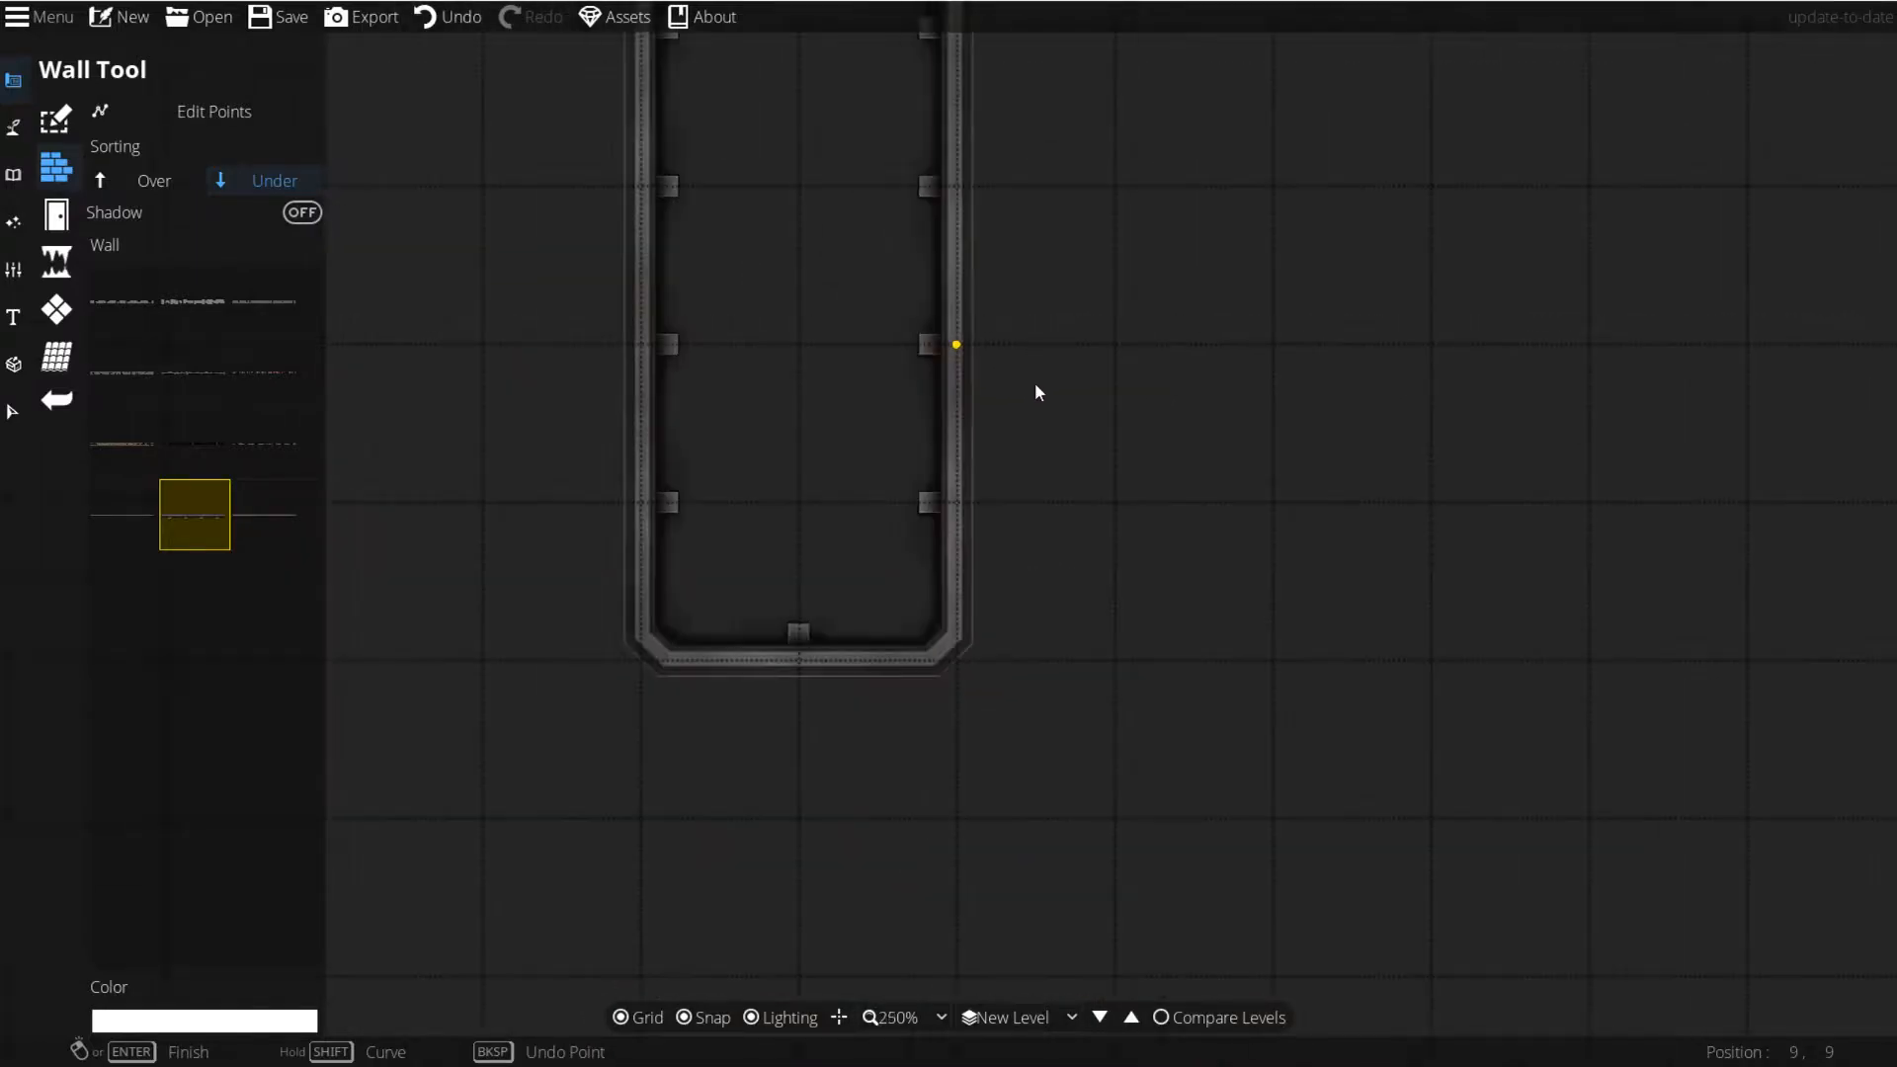
{"action": "left_click_drag", "start_coordinate": [1028, 263], "coordinate": [951, 767]}
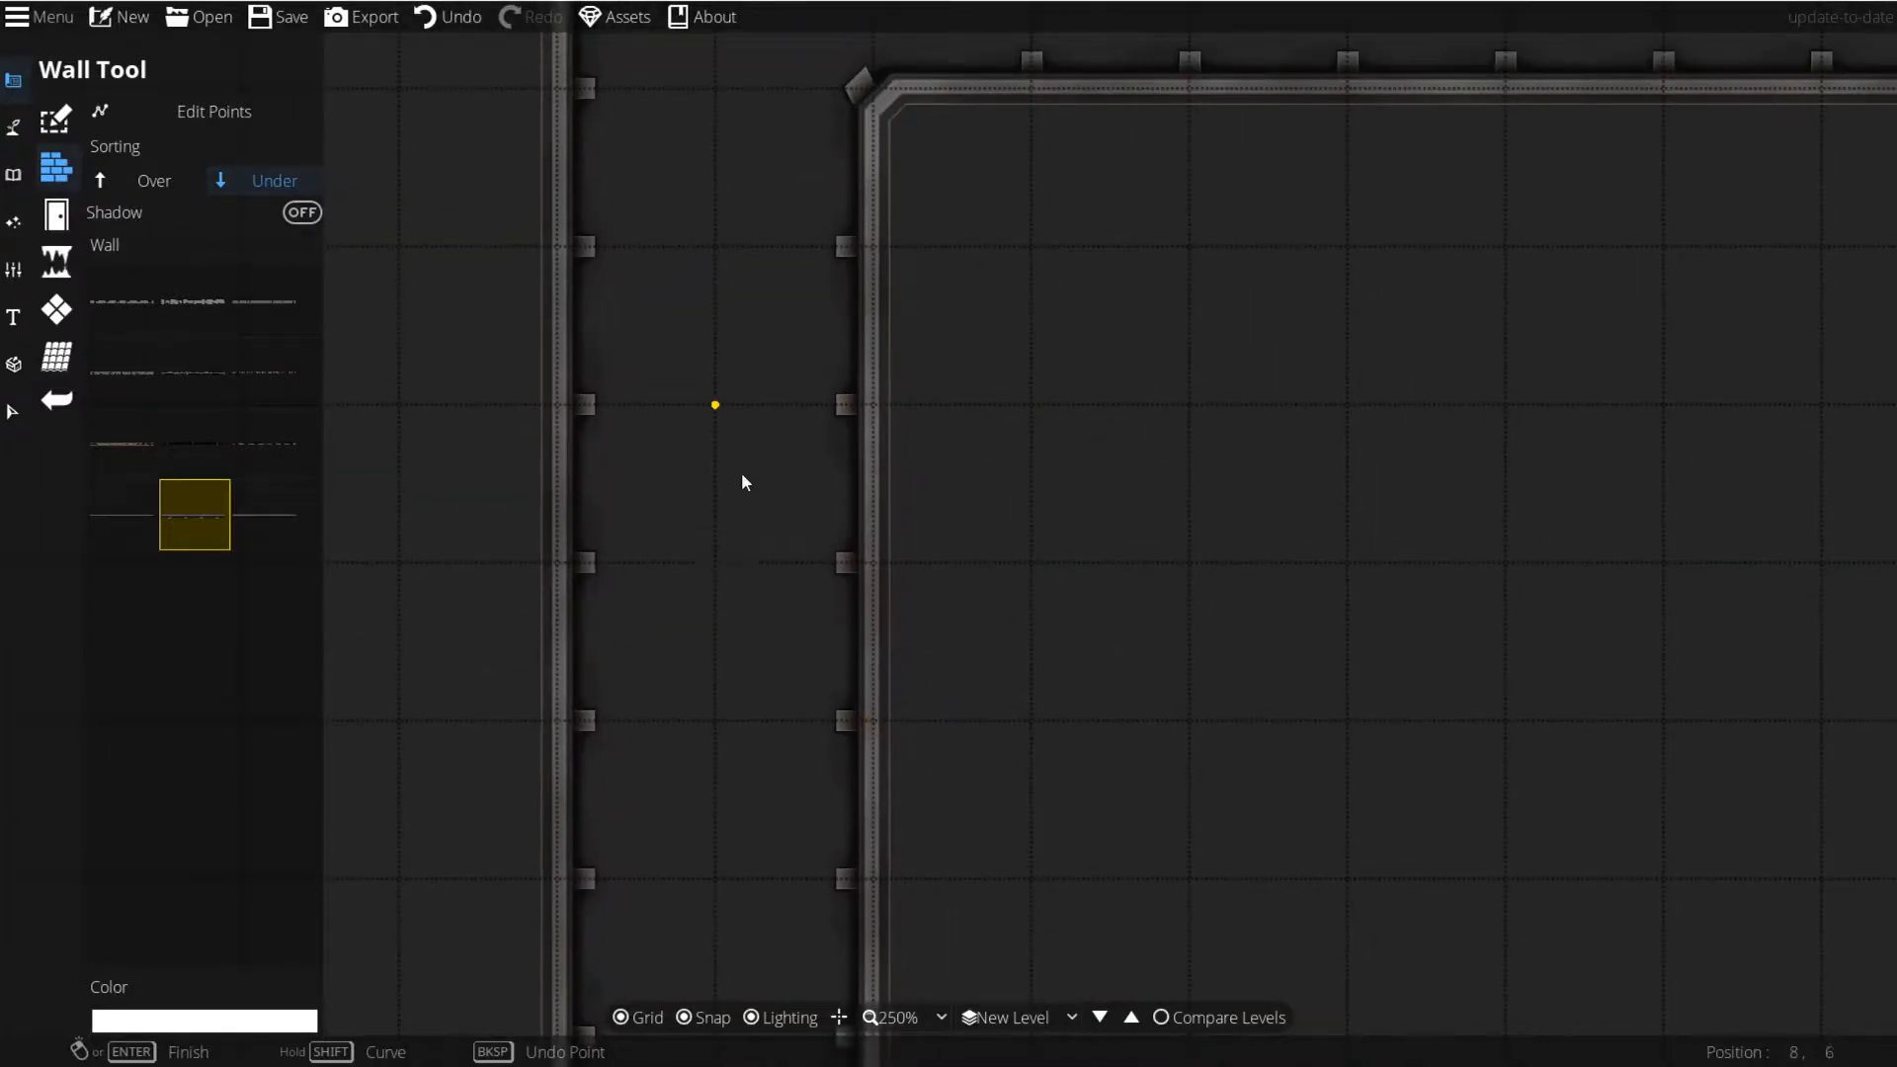
{"action": "left_click_drag", "start_coordinate": [1022, 271], "coordinate": [1034, 644]}
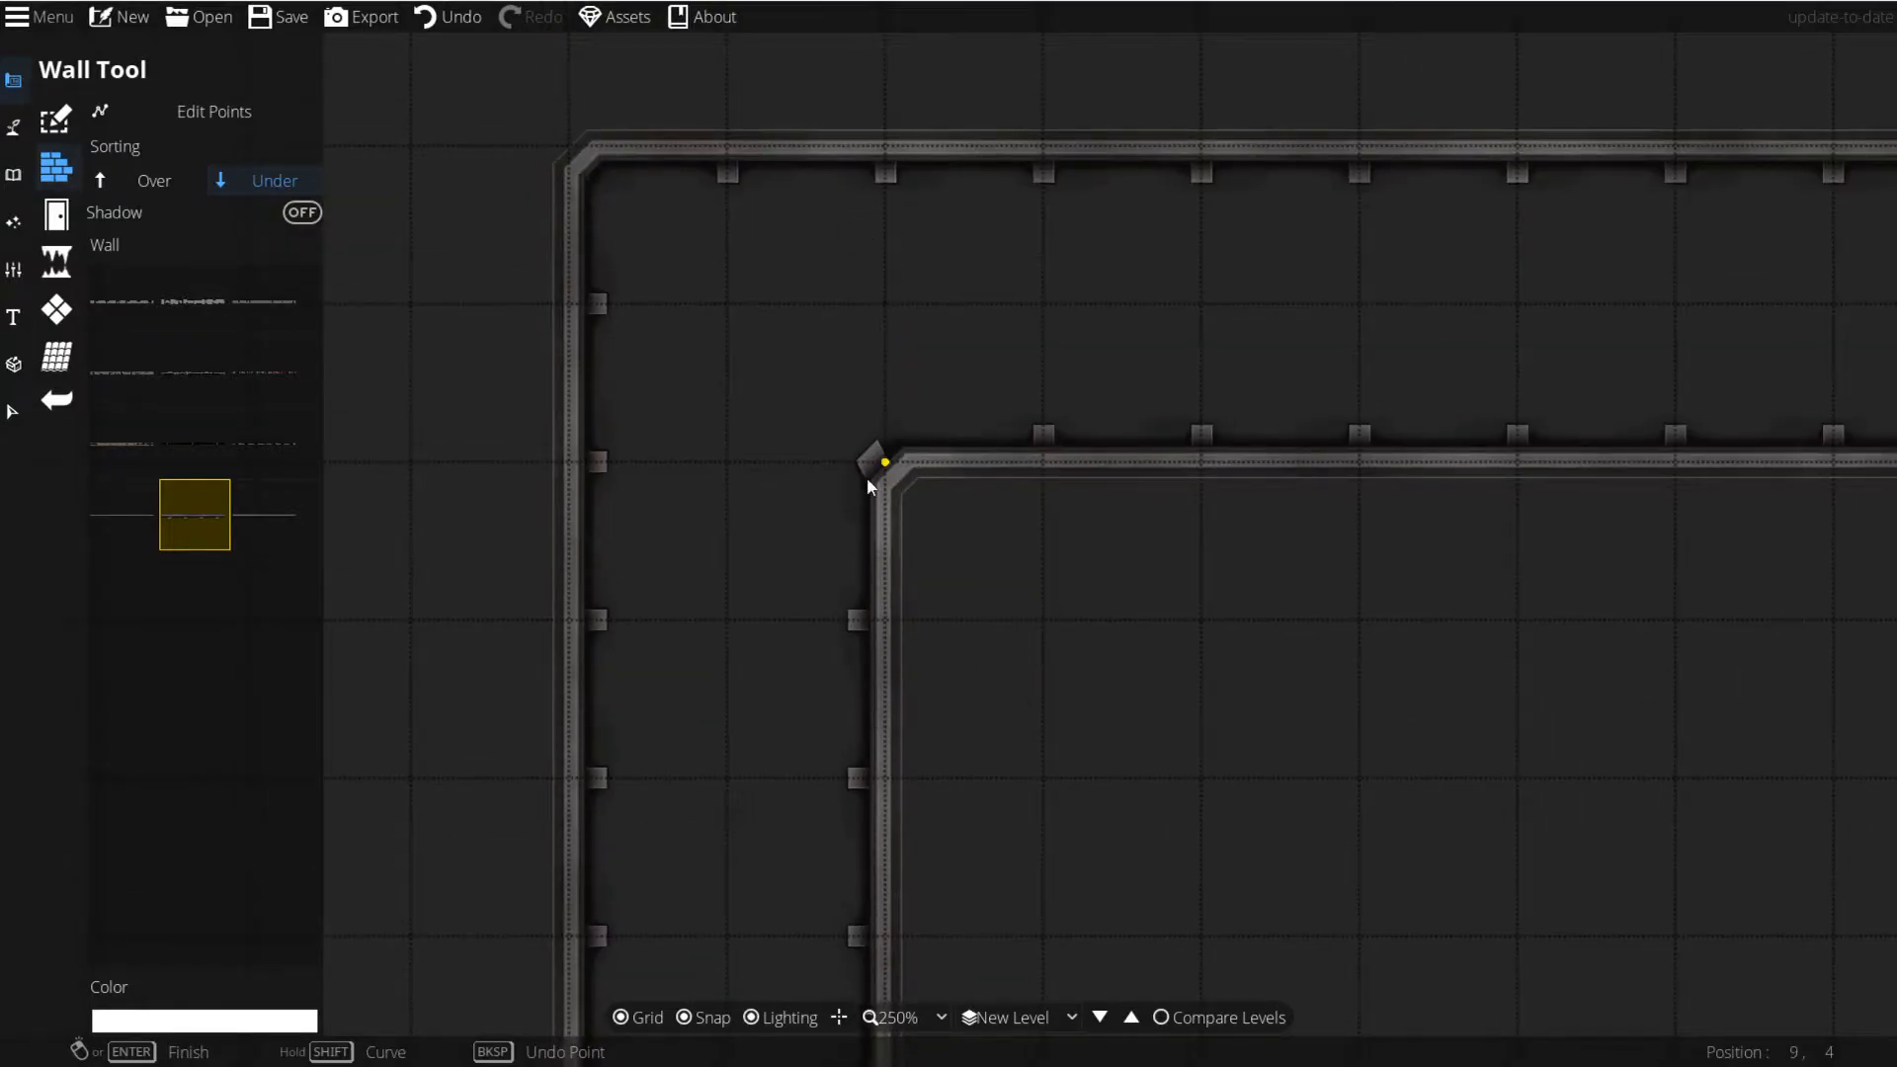
{"action": "scroll", "coordinate": [868, 477], "scroll_direction": "down", "scroll_amount": 3}
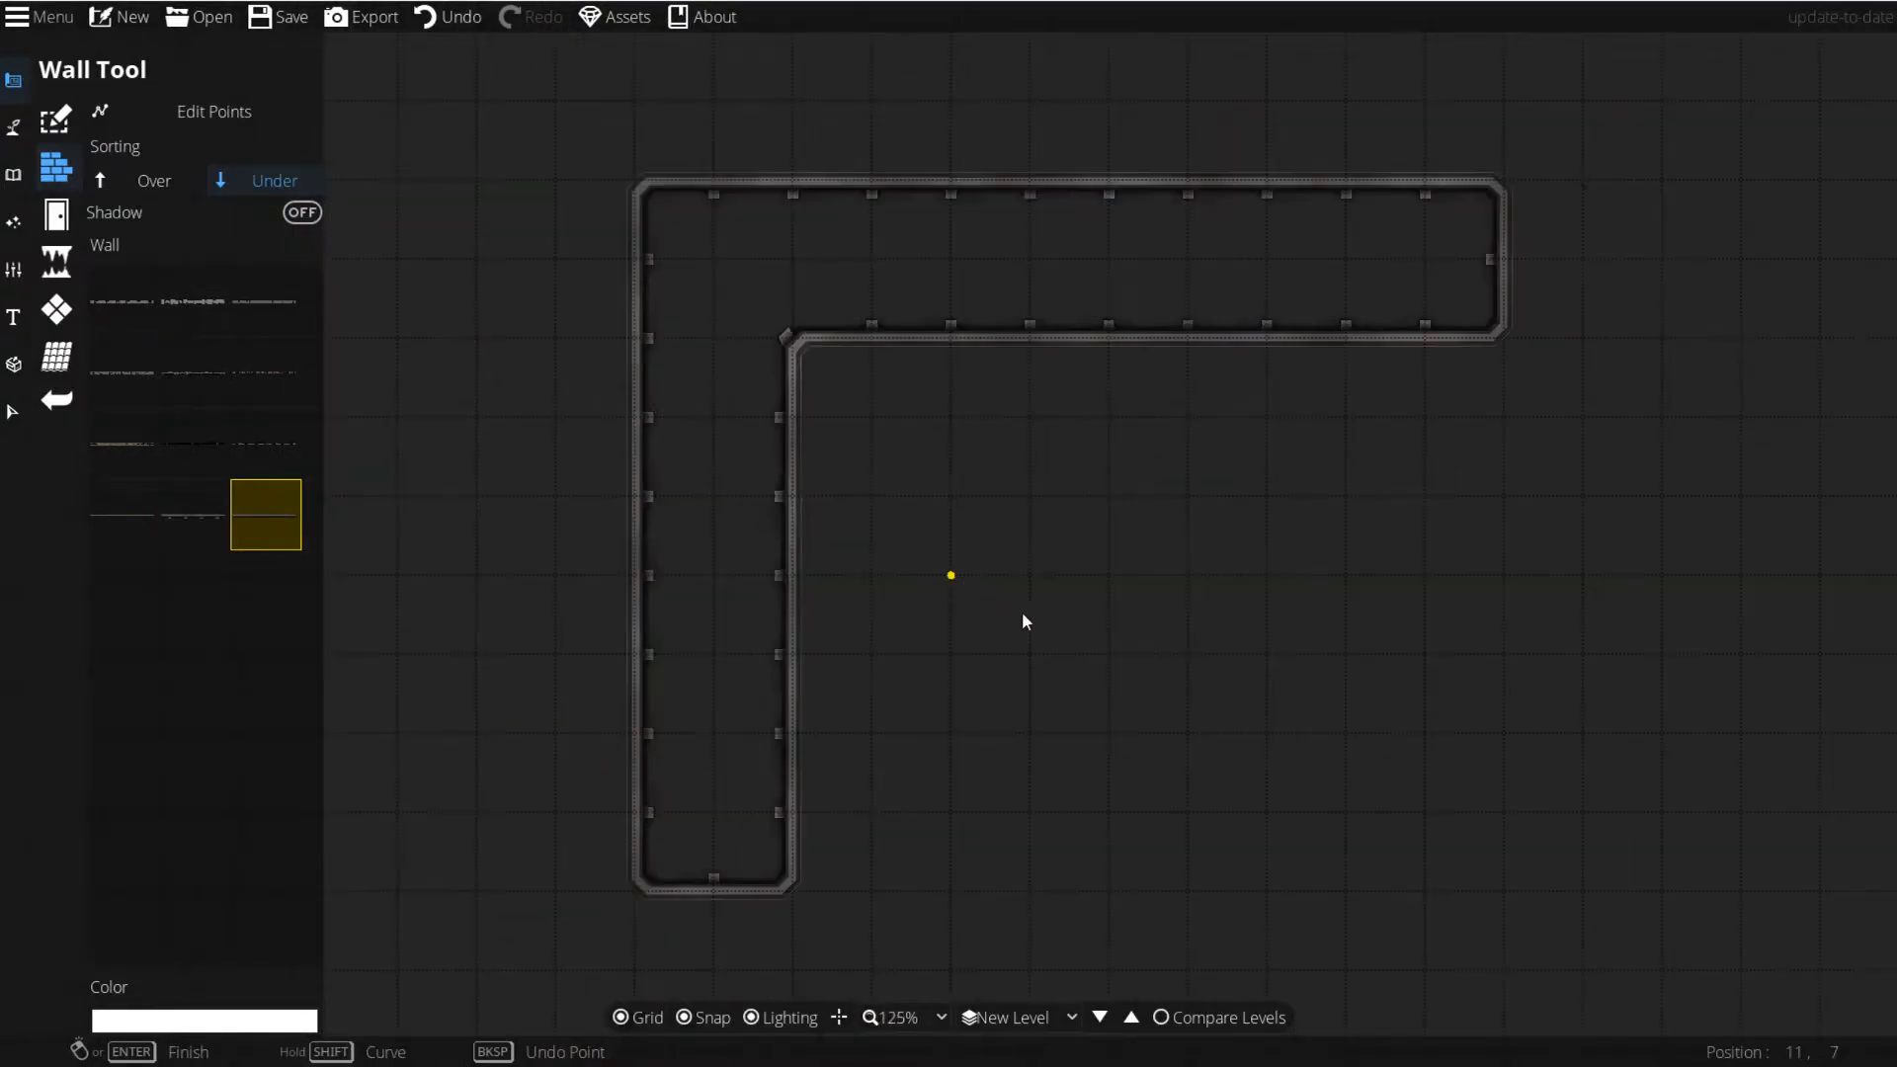
{"action": "left_click", "coordinate": [995, 723]}
{"action": "right_click", "coordinate": [871, 654]}
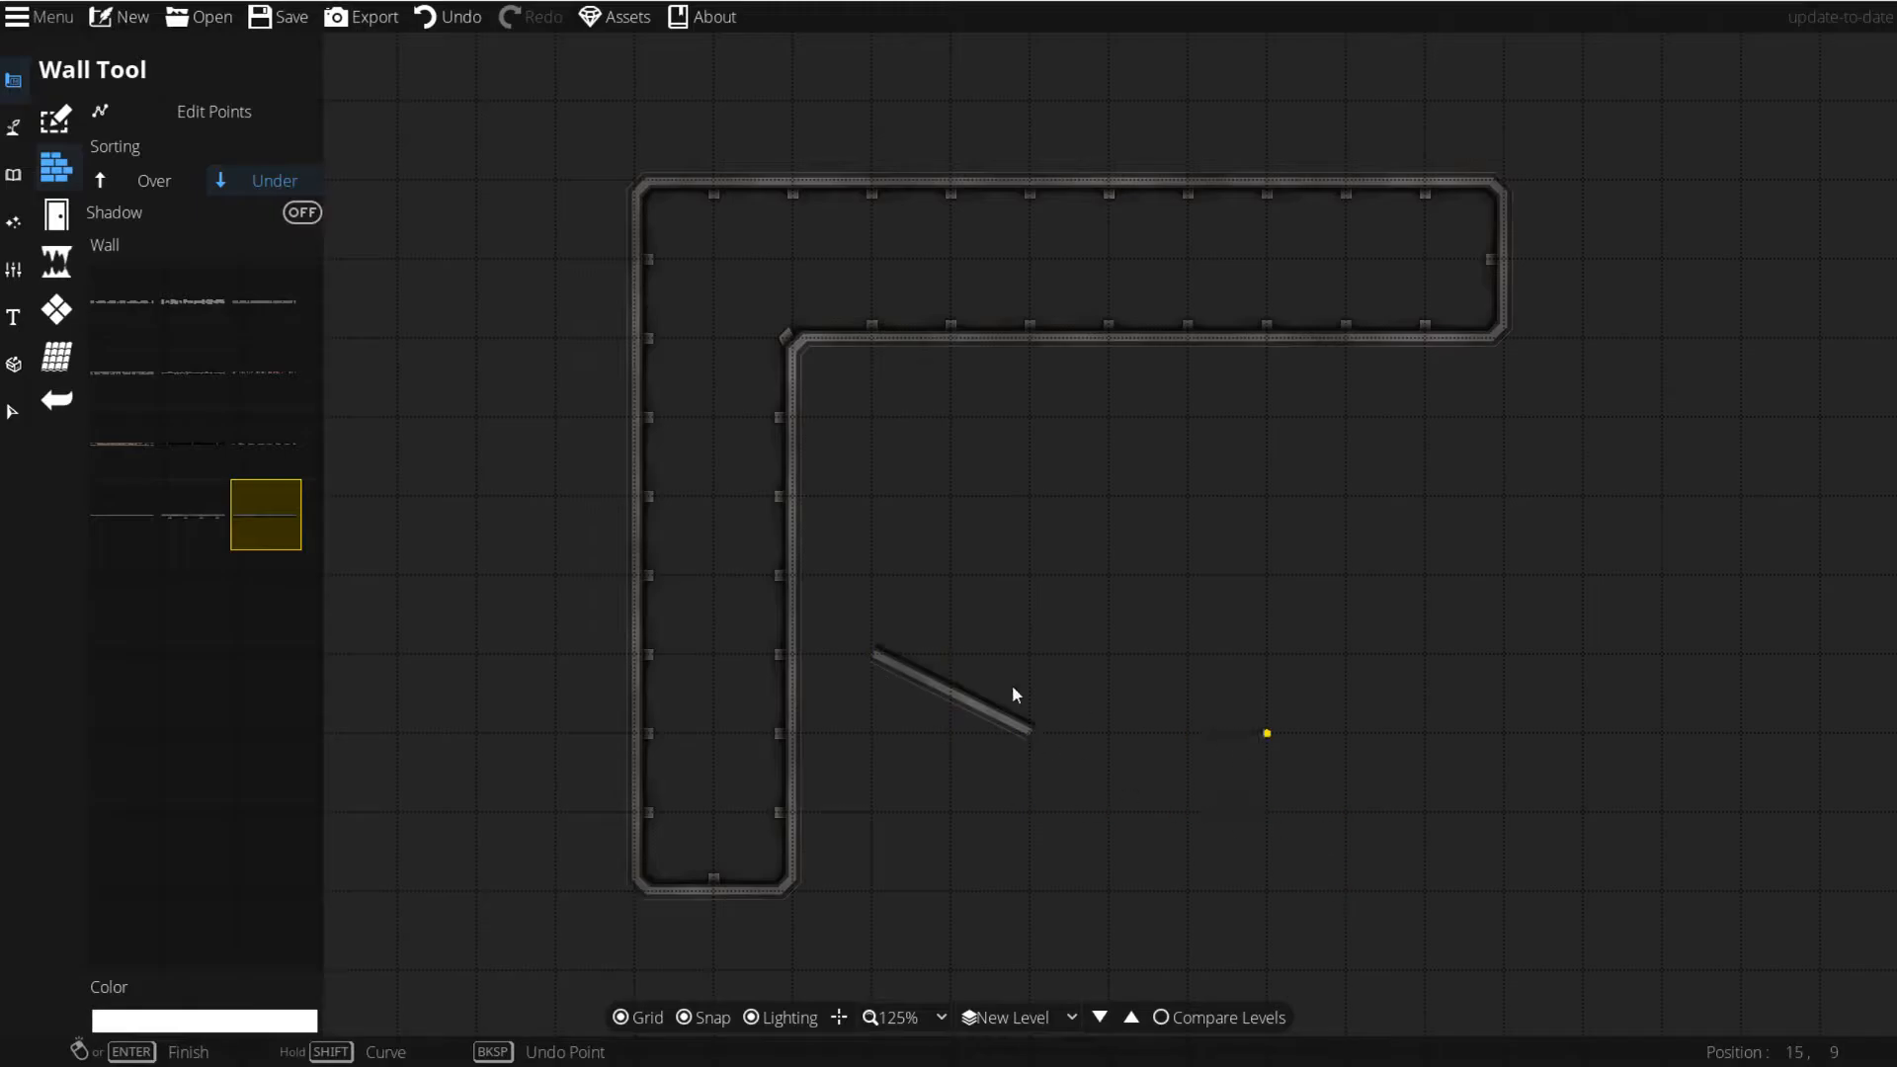
{"action": "key", "text": "ctrl+z"}
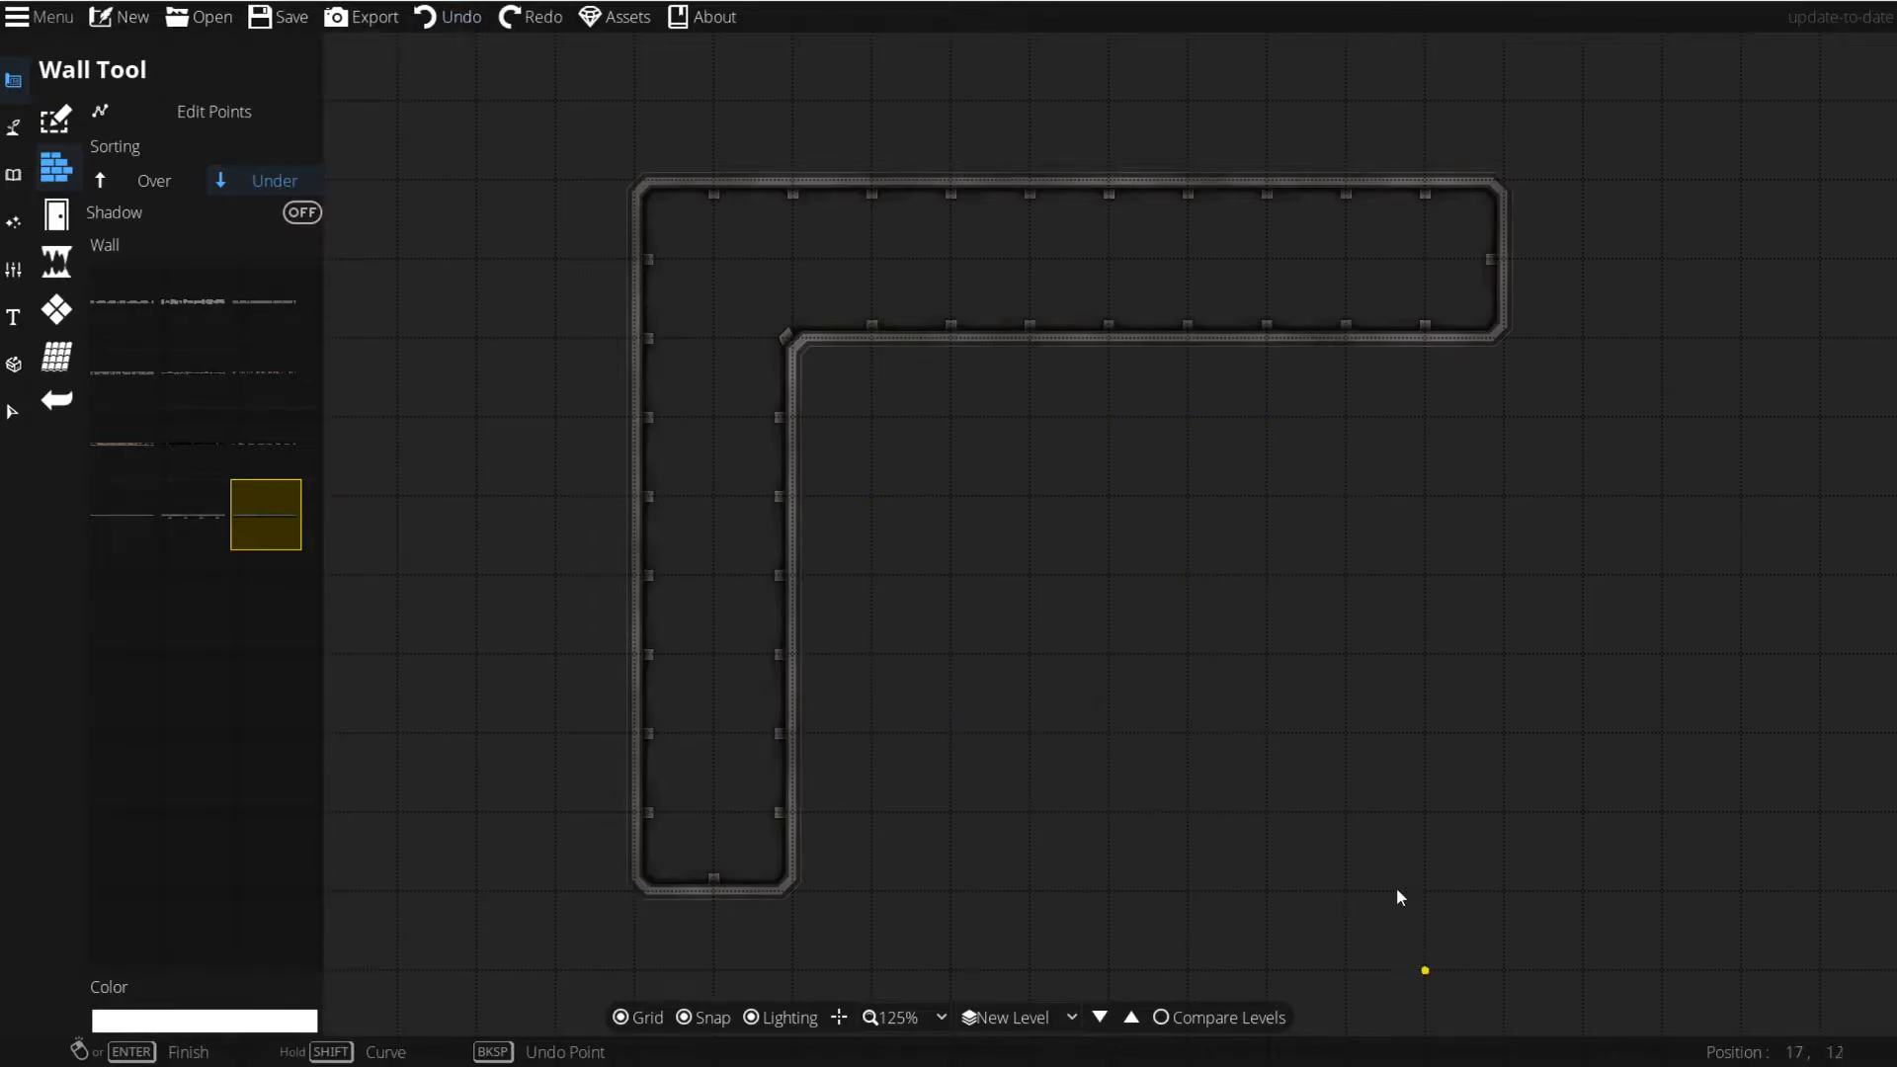
Step: Draw a closed 9 by 7 square room in the inner corner of the L-shaped corridor using the plain metal wall style
{"action": "left_click", "coordinate": [1484, 905]}
{"action": "left_click", "coordinate": [798, 893]}
{"action": "left_click", "coordinate": [800, 340]}
{"action": "left_click", "coordinate": [1511, 346]}
{"action": "left_click", "coordinate": [1506, 897]}
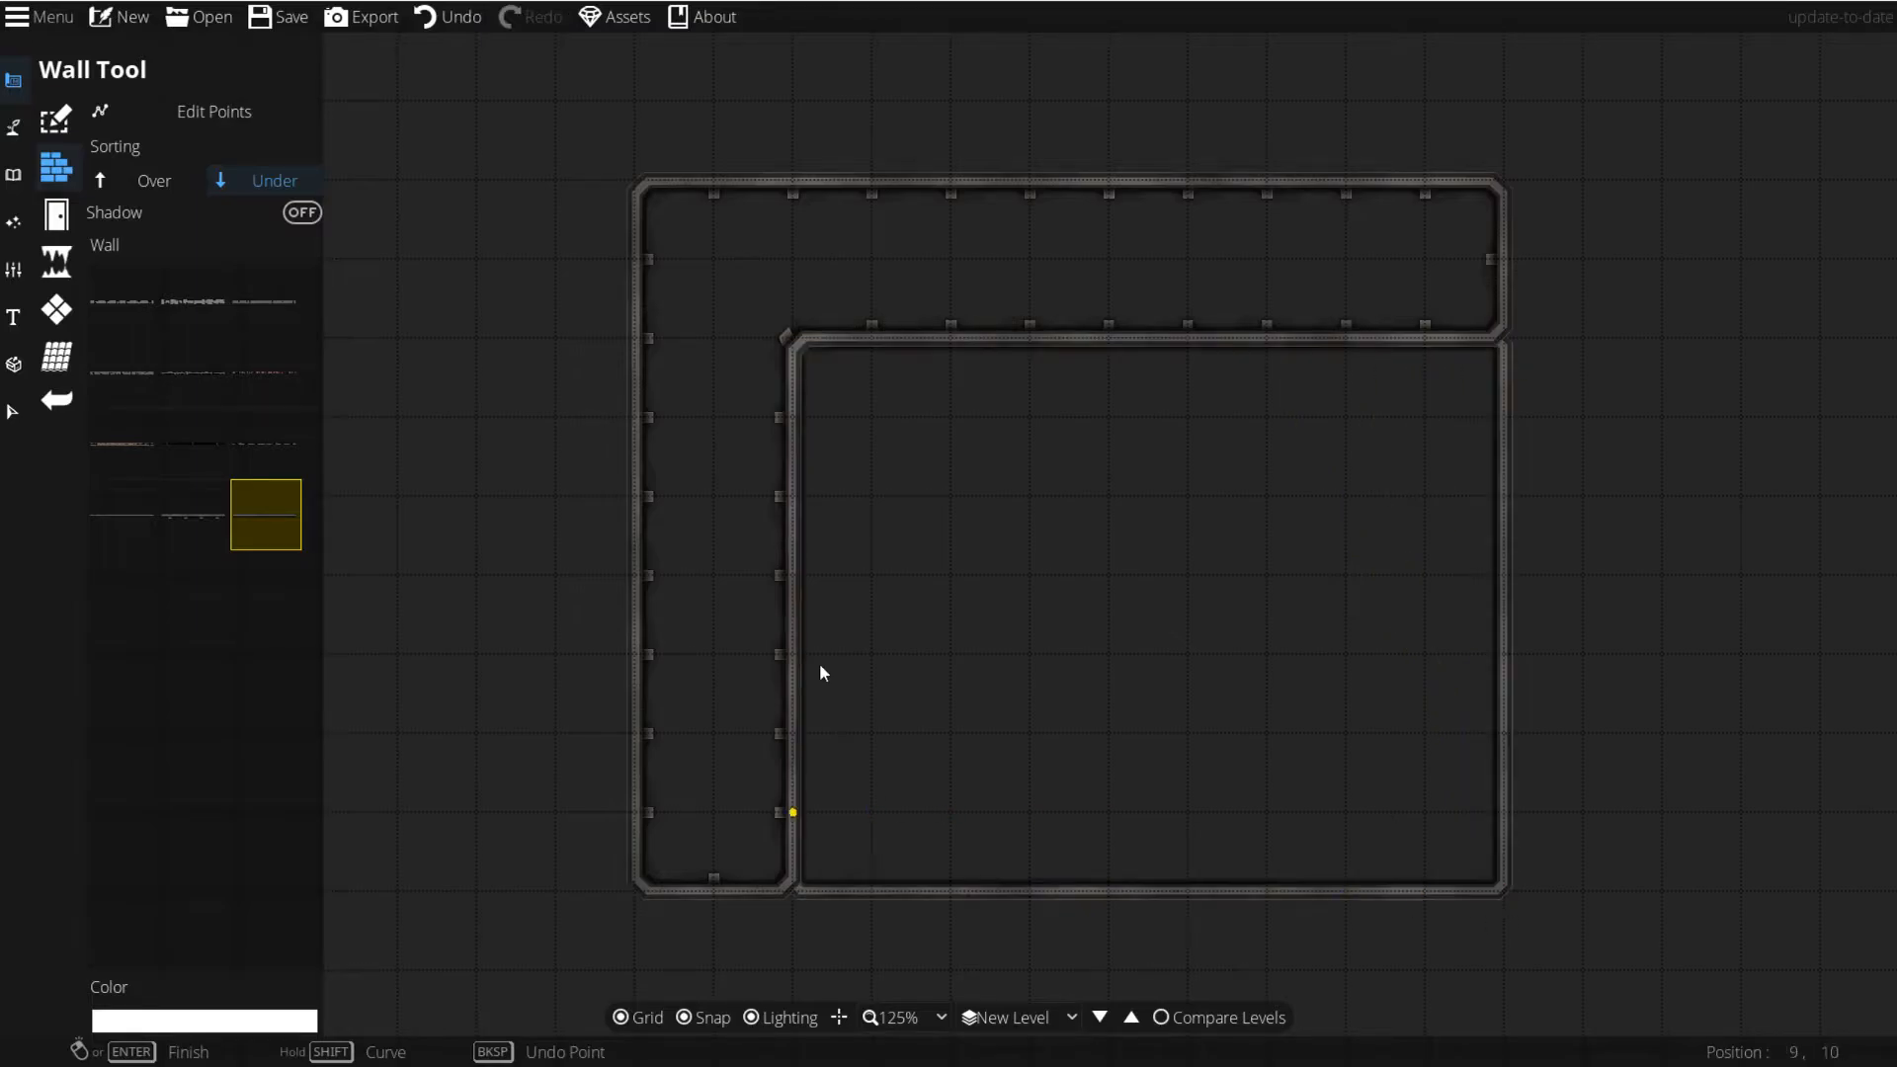
Step: Open the Portal tool with the Airship Doorway style selected for the wall between the corridor and the room
{"action": "left_click_drag", "start_coordinate": [1037, 630], "coordinate": [1073, 509]}
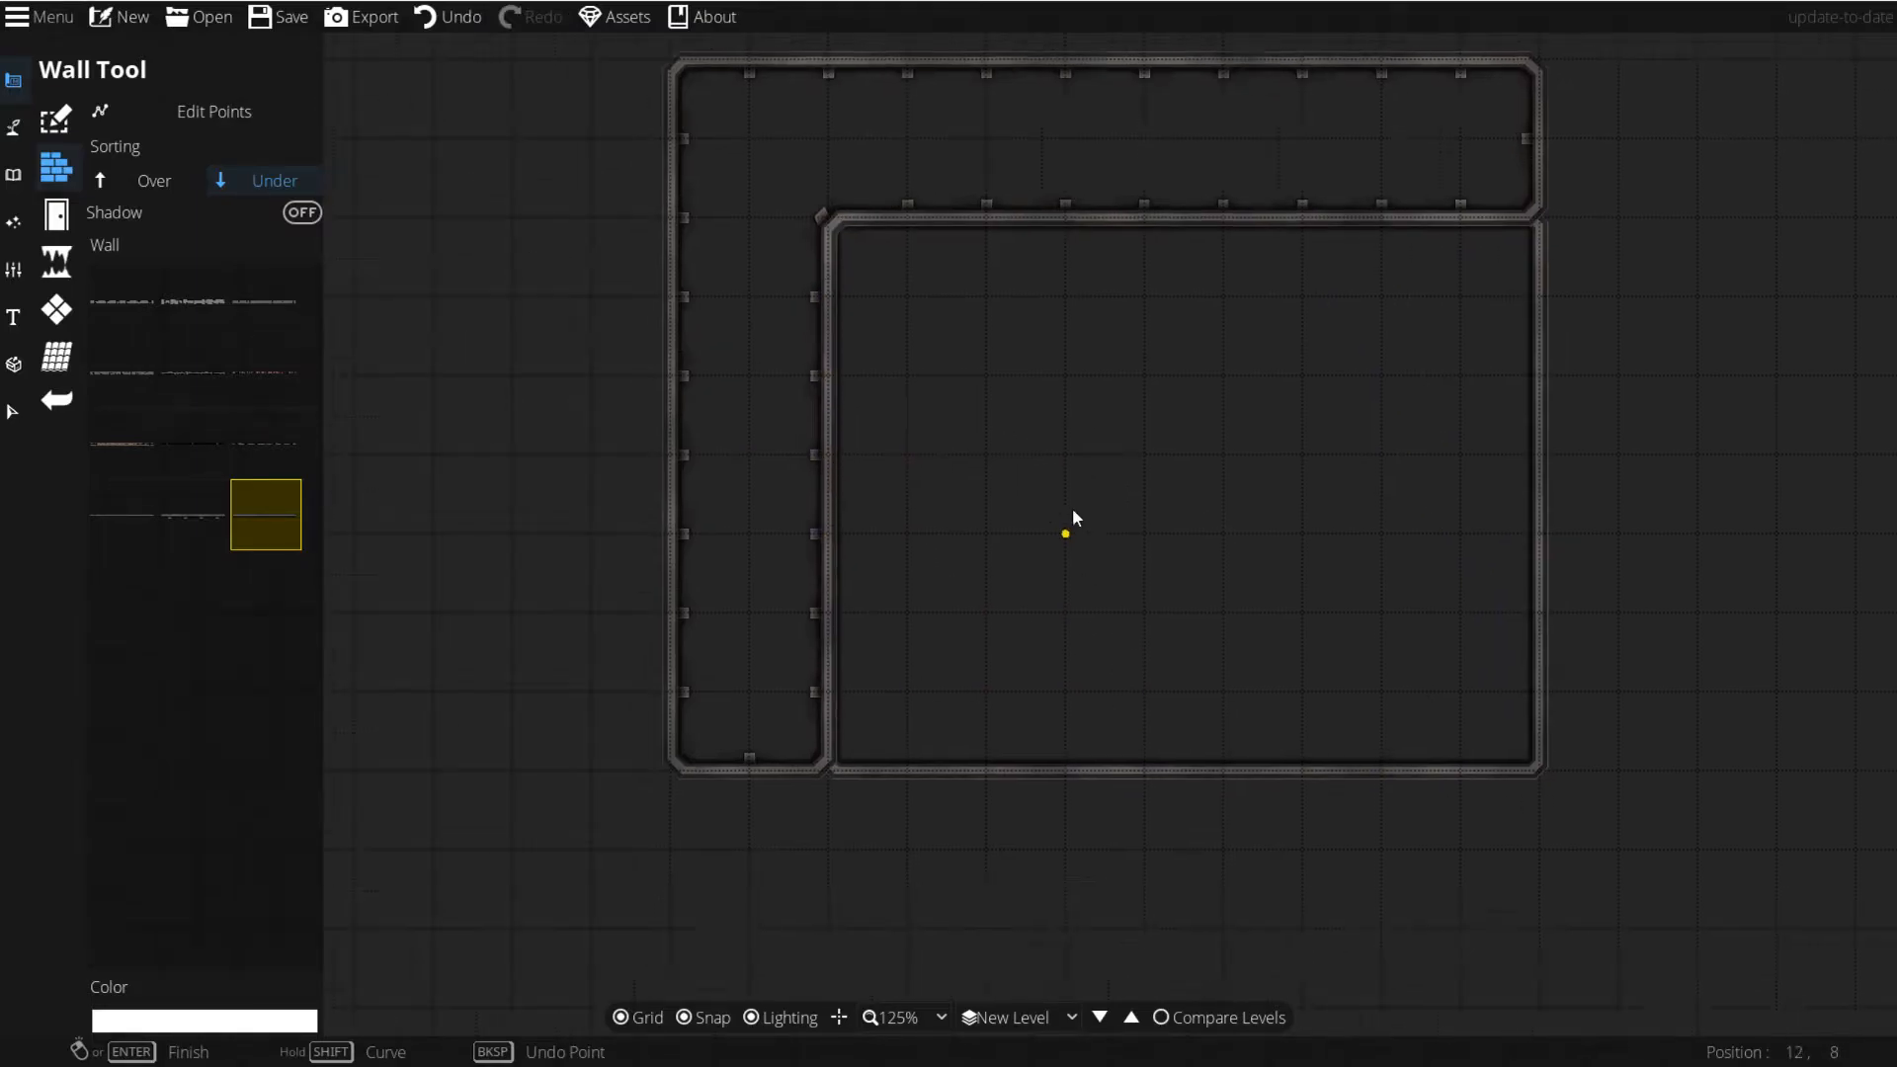
{"action": "scroll", "coordinate": [1073, 518], "scroll_direction": "up", "scroll_amount": 3}
{"action": "left_click", "coordinate": [67, 317]}
{"action": "left_click_drag", "start_coordinate": [781, 361], "coordinate": [737, 450]}
{"action": "left_click", "coordinate": [68, 222]}
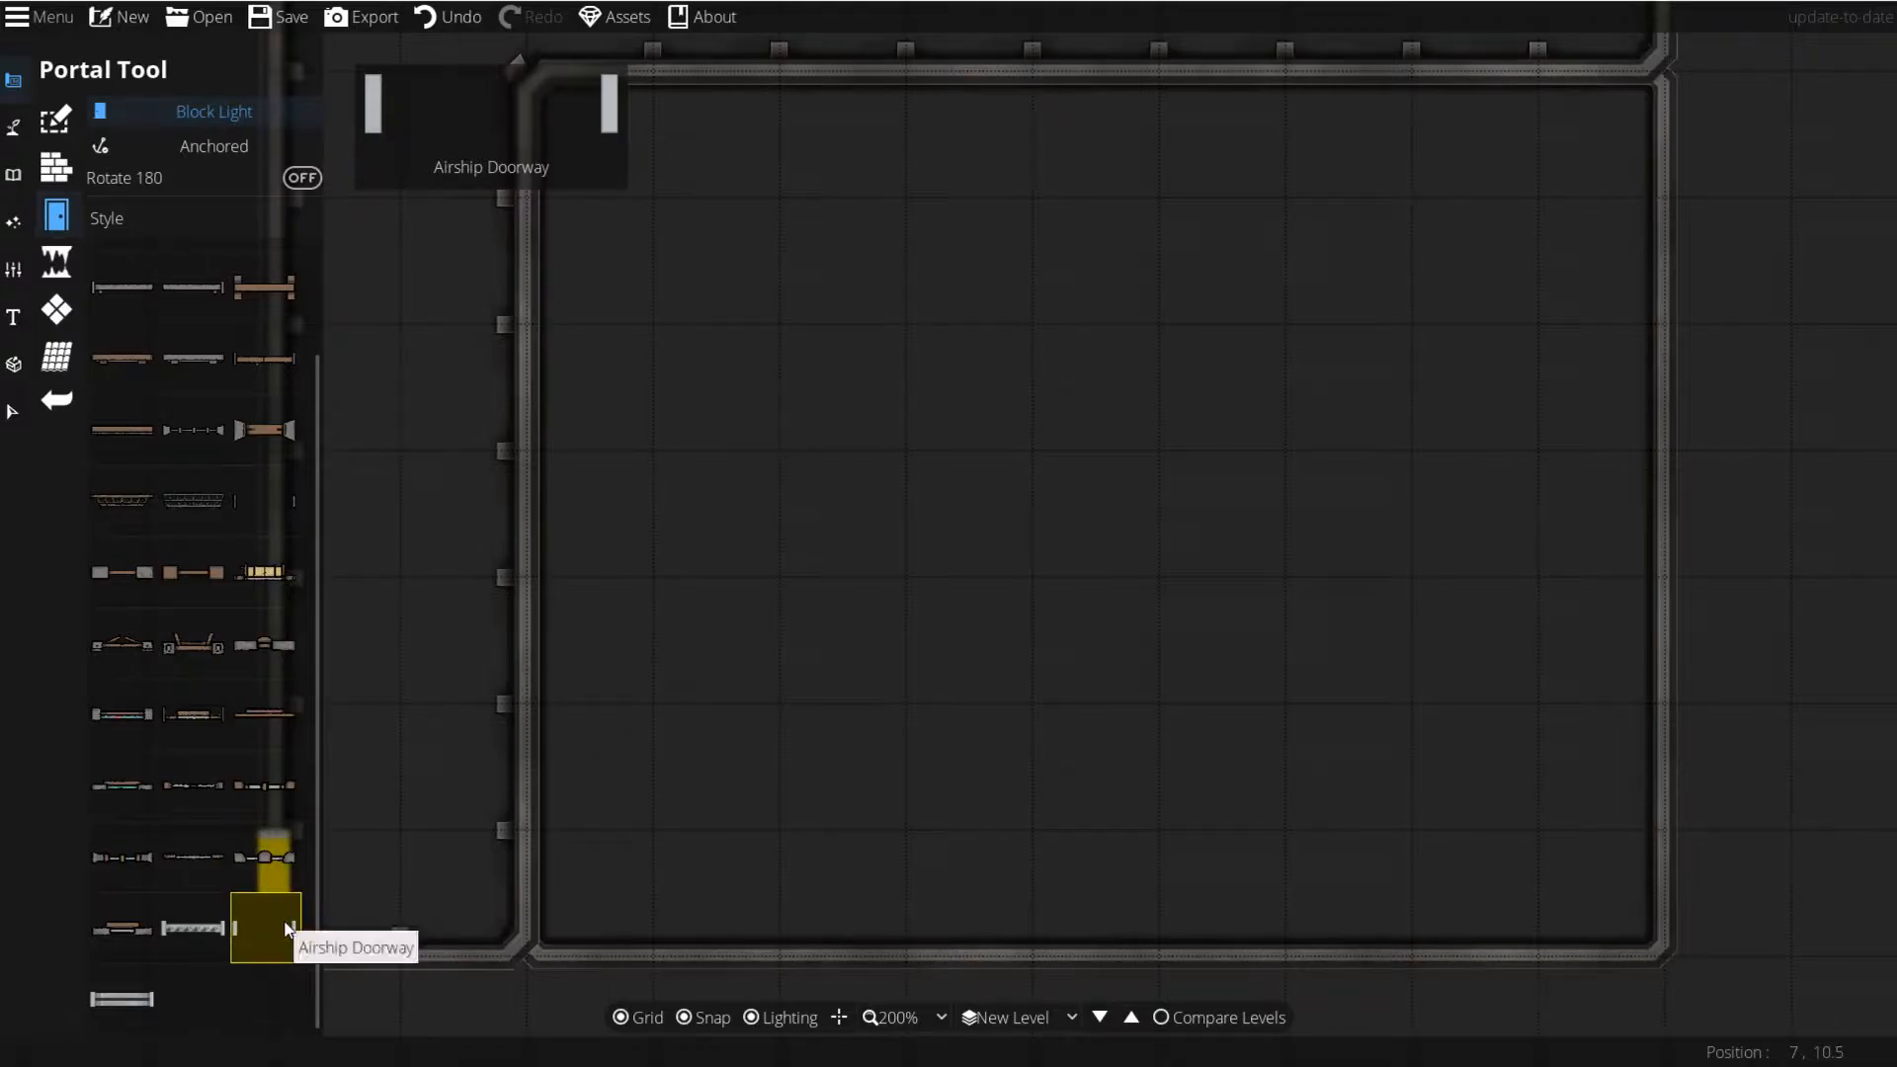
{"action": "left_click_drag", "start_coordinate": [635, 751], "coordinate": [761, 842]}
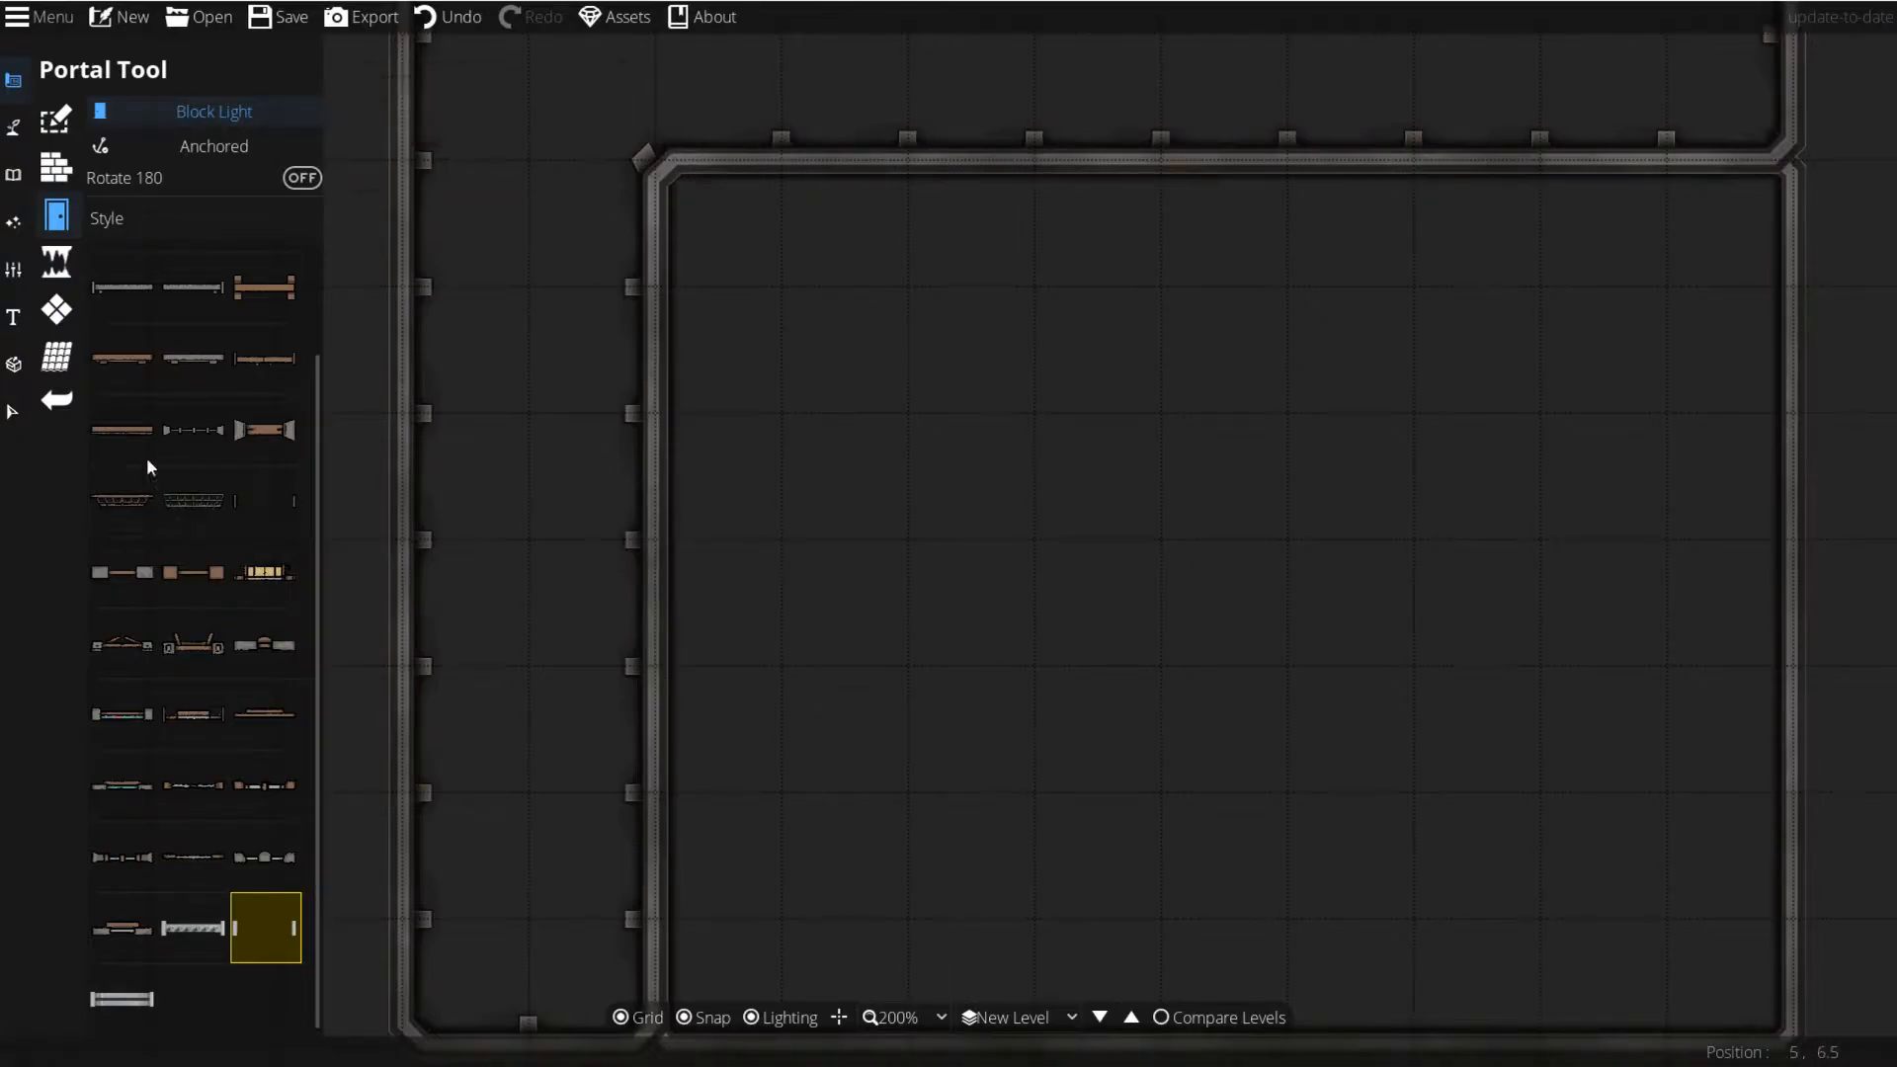
Step: Try a wooden door in the room's lower wall and undo its placement
{"action": "left_click", "coordinate": [130, 437]}
{"action": "left_click_drag", "start_coordinate": [979, 745], "coordinate": [809, 487]}
{"action": "left_click", "coordinate": [925, 779]}
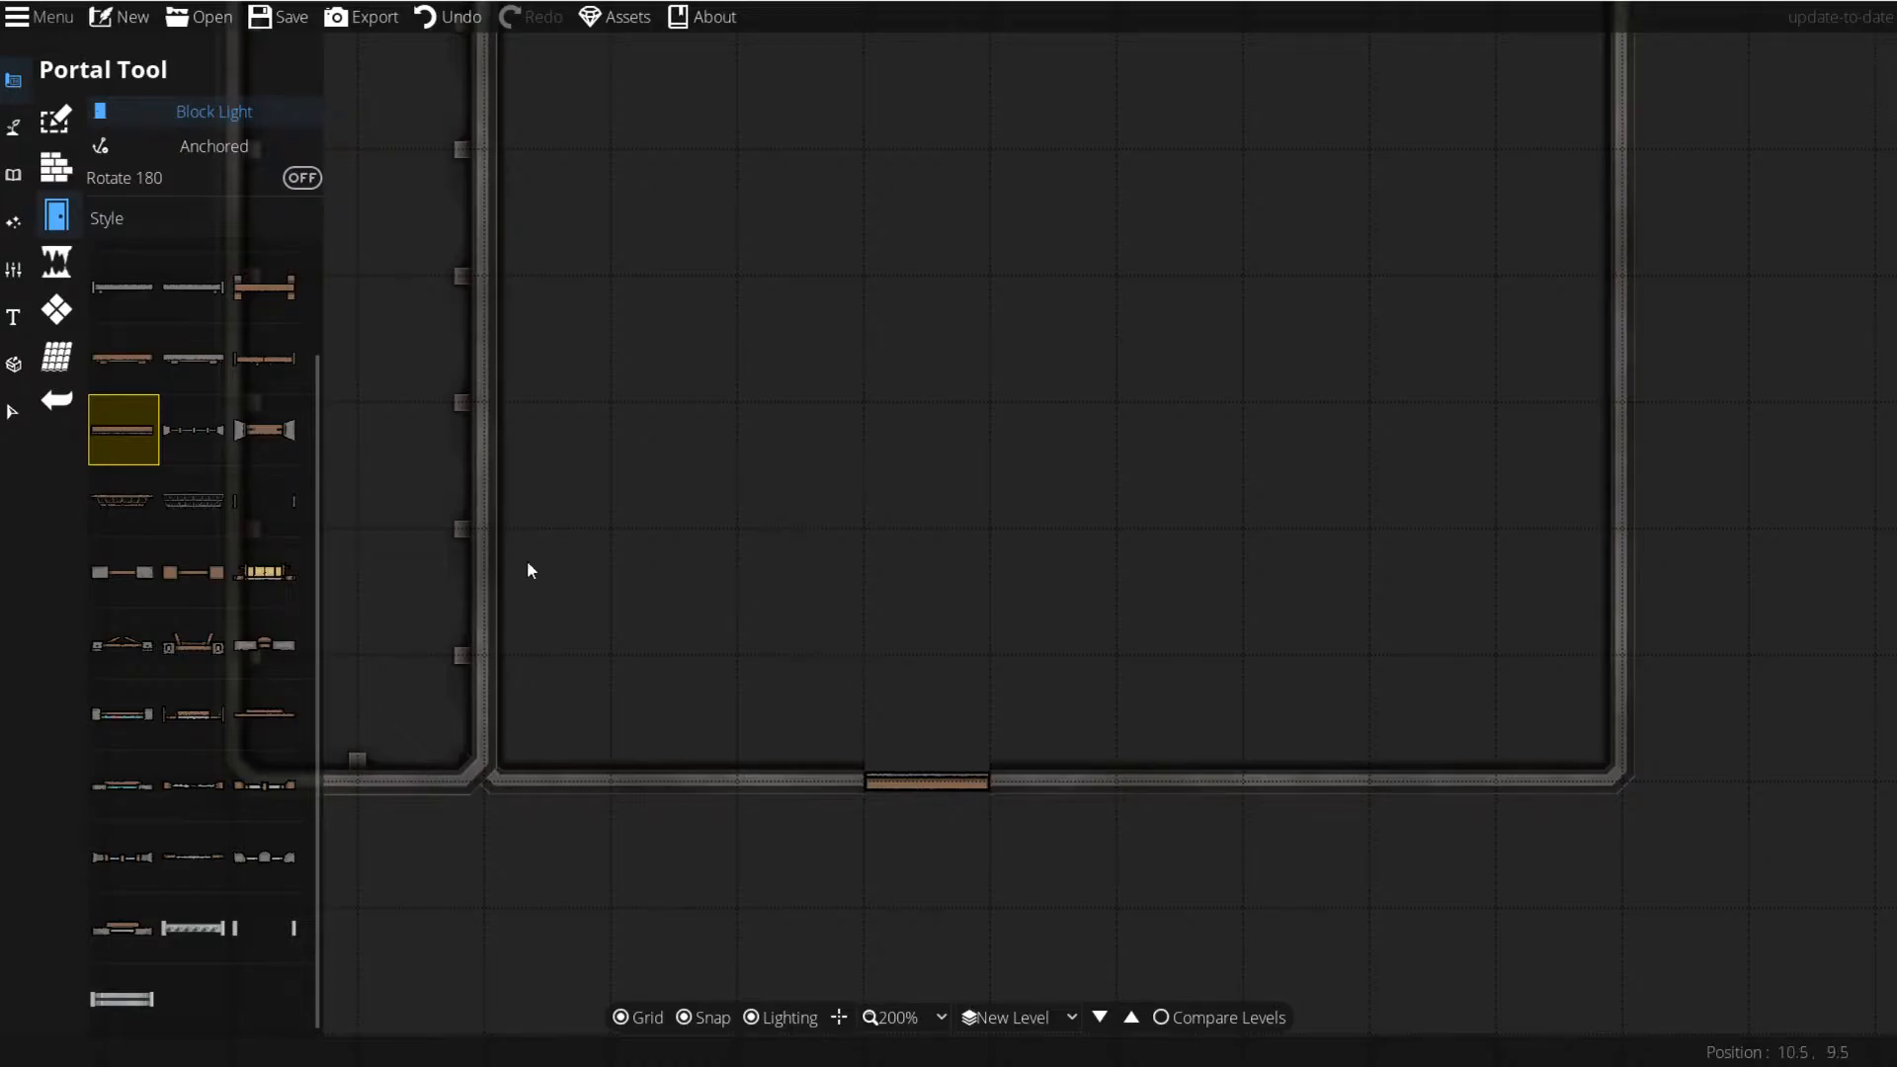
{"action": "key", "text": "ctrl+z"}
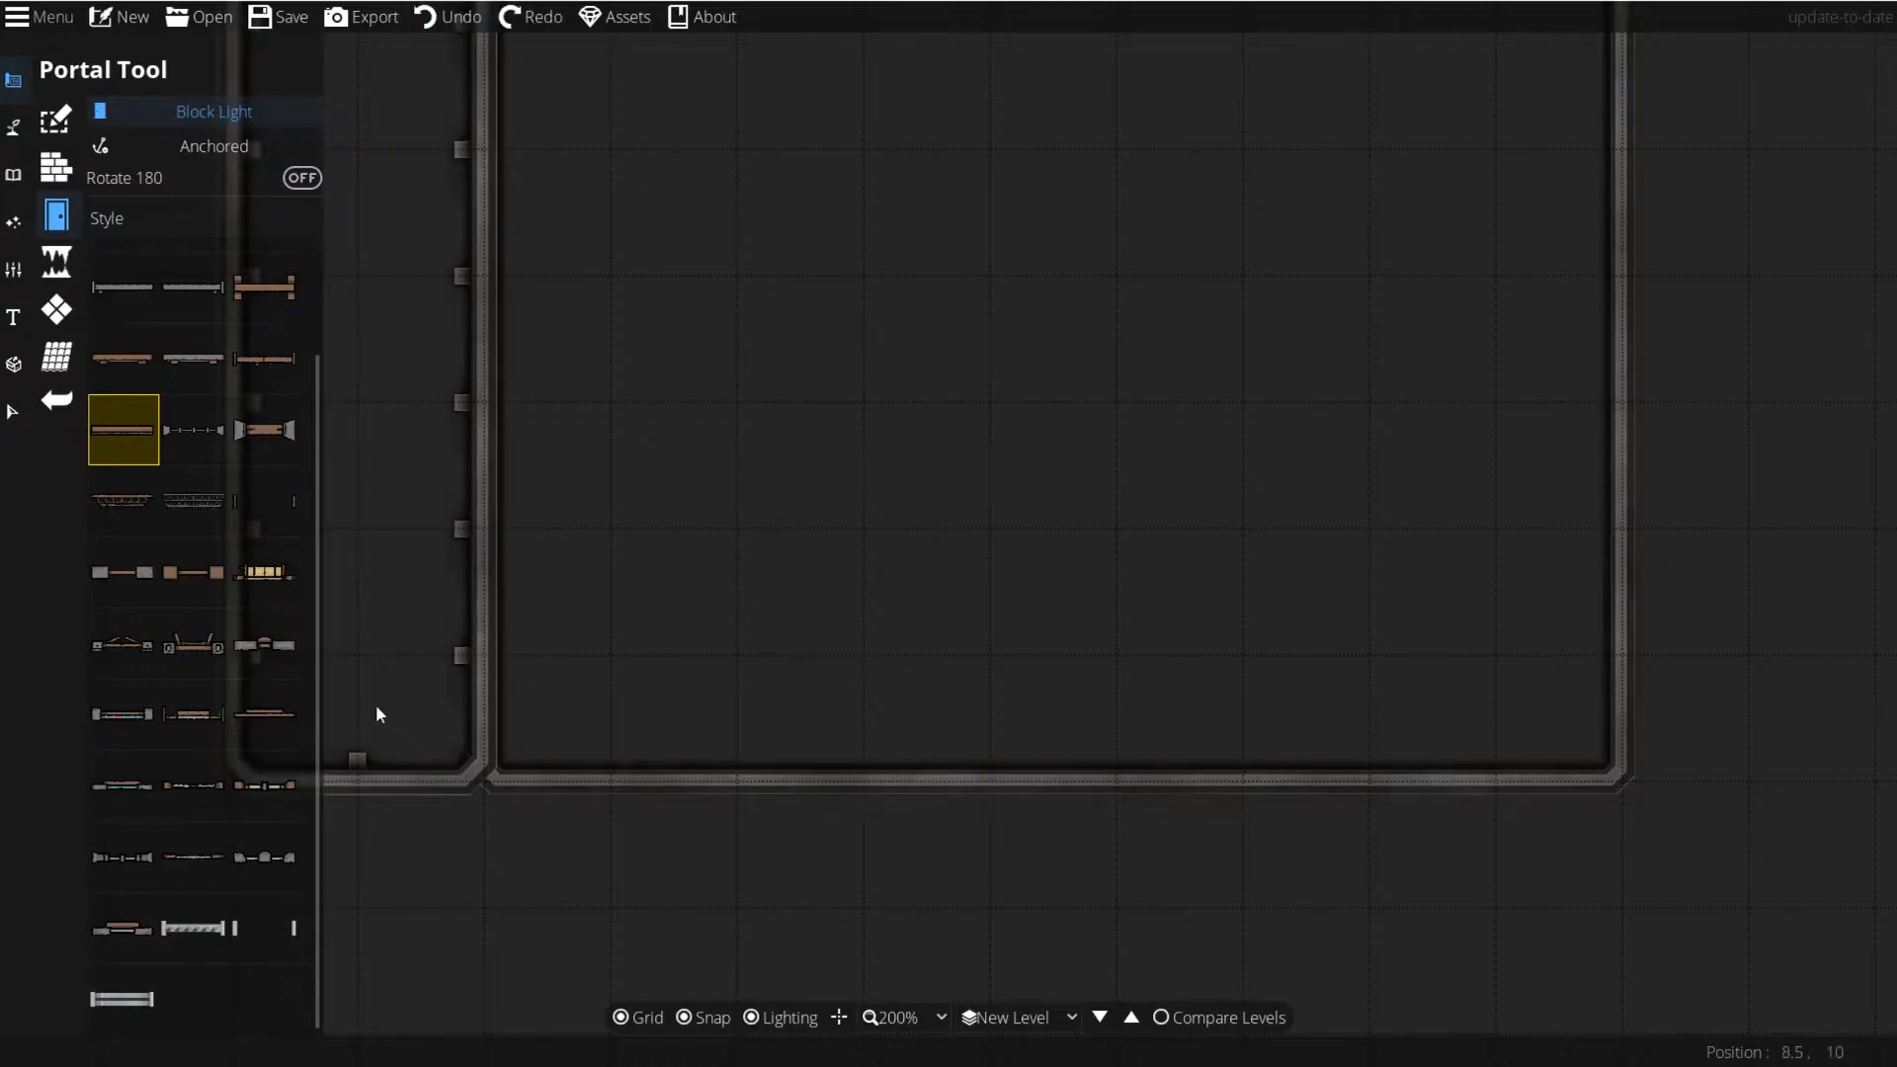
Step: Place an Airship Doorway midway along the room's left wall, opening both overlapping walls to the corridor
{"action": "left_click", "coordinate": [269, 937]}
{"action": "left_click_drag", "start_coordinate": [798, 415], "coordinate": [1010, 646]}
{"action": "left_click", "coordinate": [690, 567]}
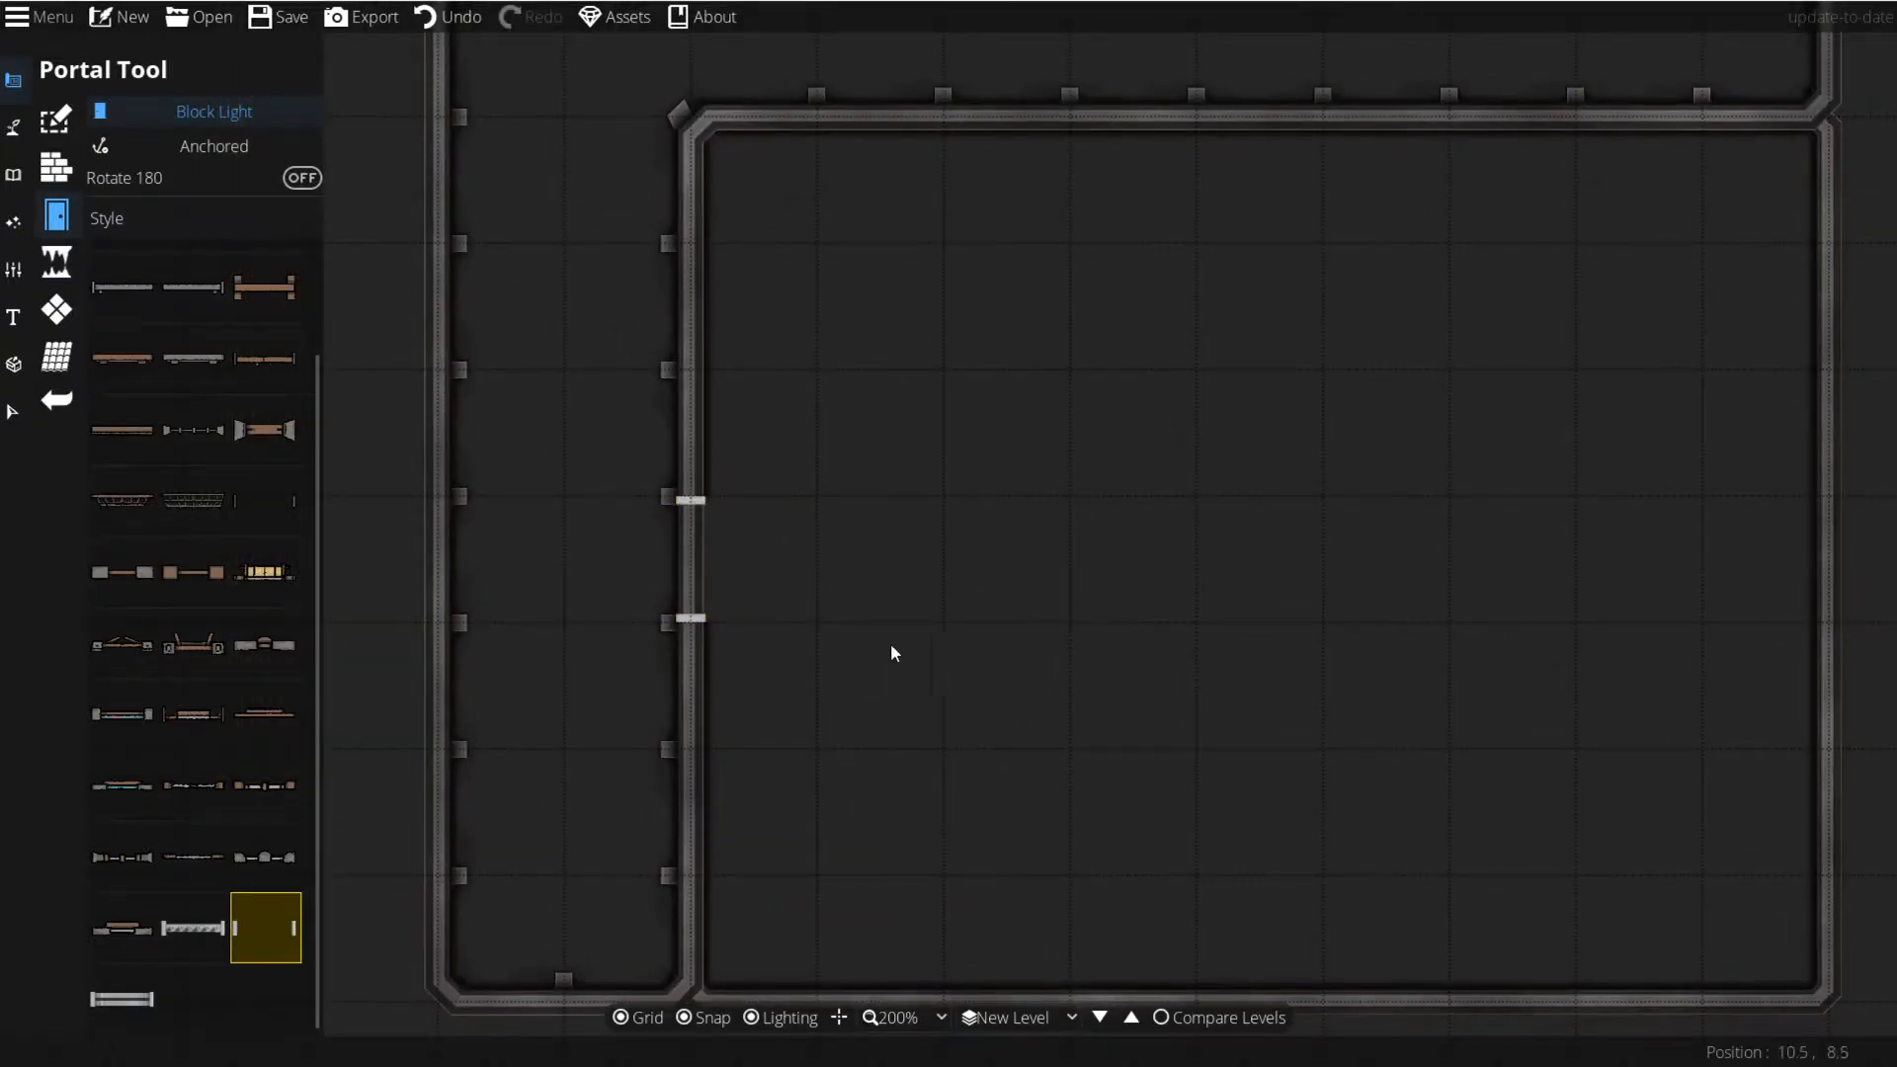
{"action": "left_click", "coordinate": [692, 531]}
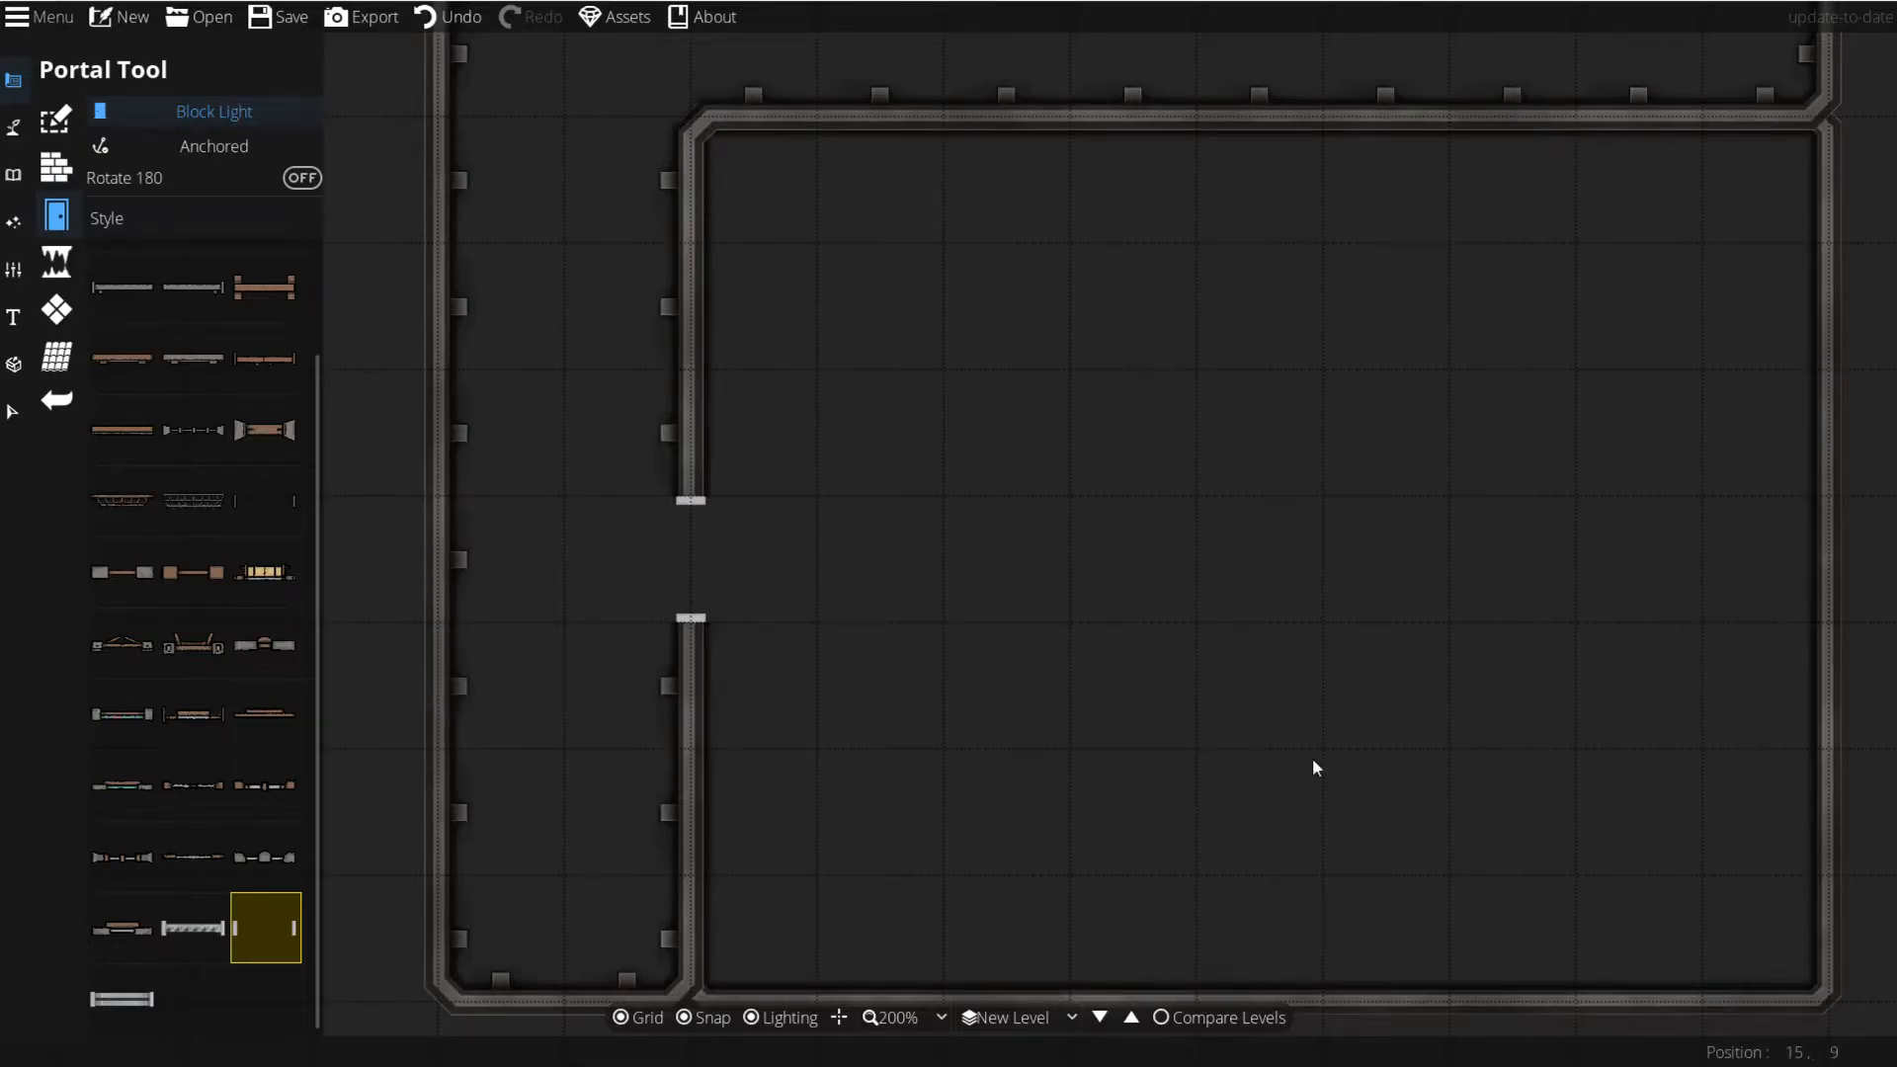
Step: Examine the spacing of the corridor's wall supports around the new doorway and along the rest of the corridor
{"action": "left_click_drag", "start_coordinate": [652, 497], "coordinate": [665, 813]}
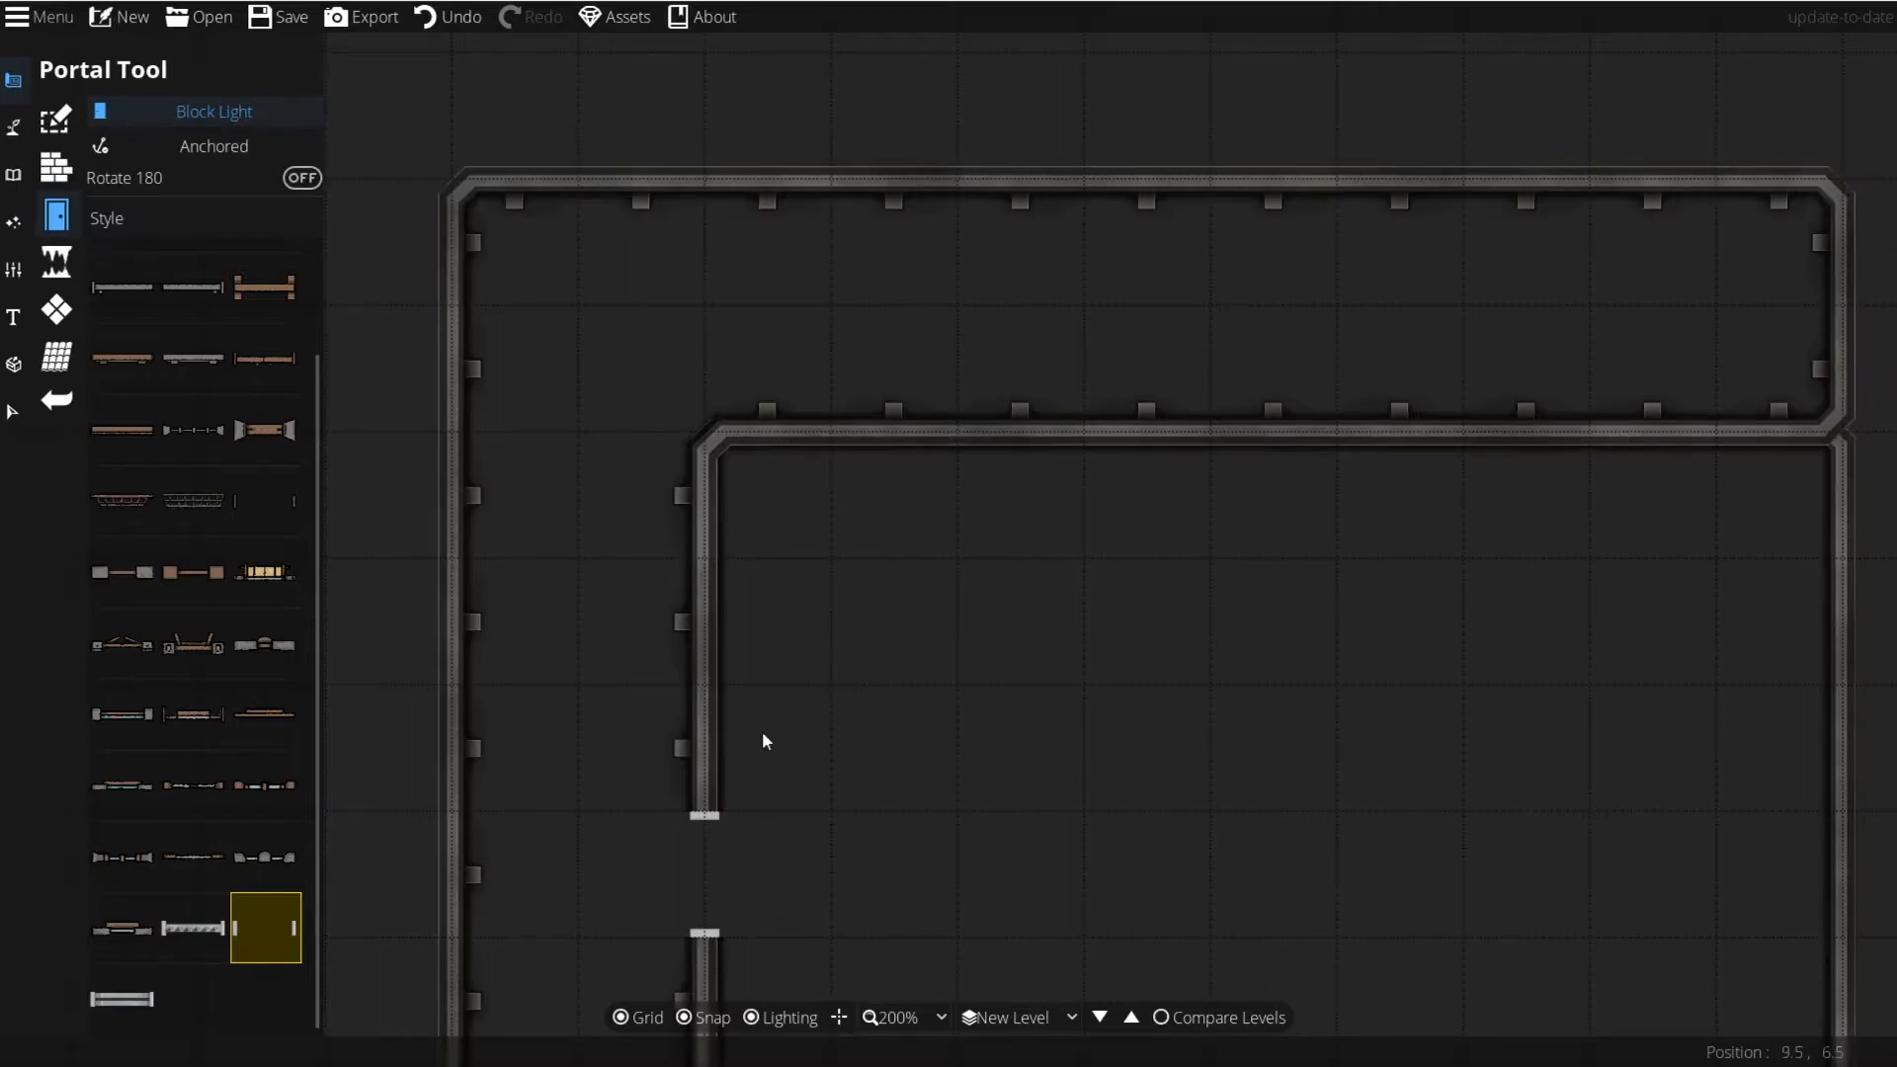
{"action": "left_click_drag", "start_coordinate": [762, 739], "coordinate": [737, 222]}
{"action": "left_click_drag", "start_coordinate": [962, 245], "coordinate": [819, 280]}
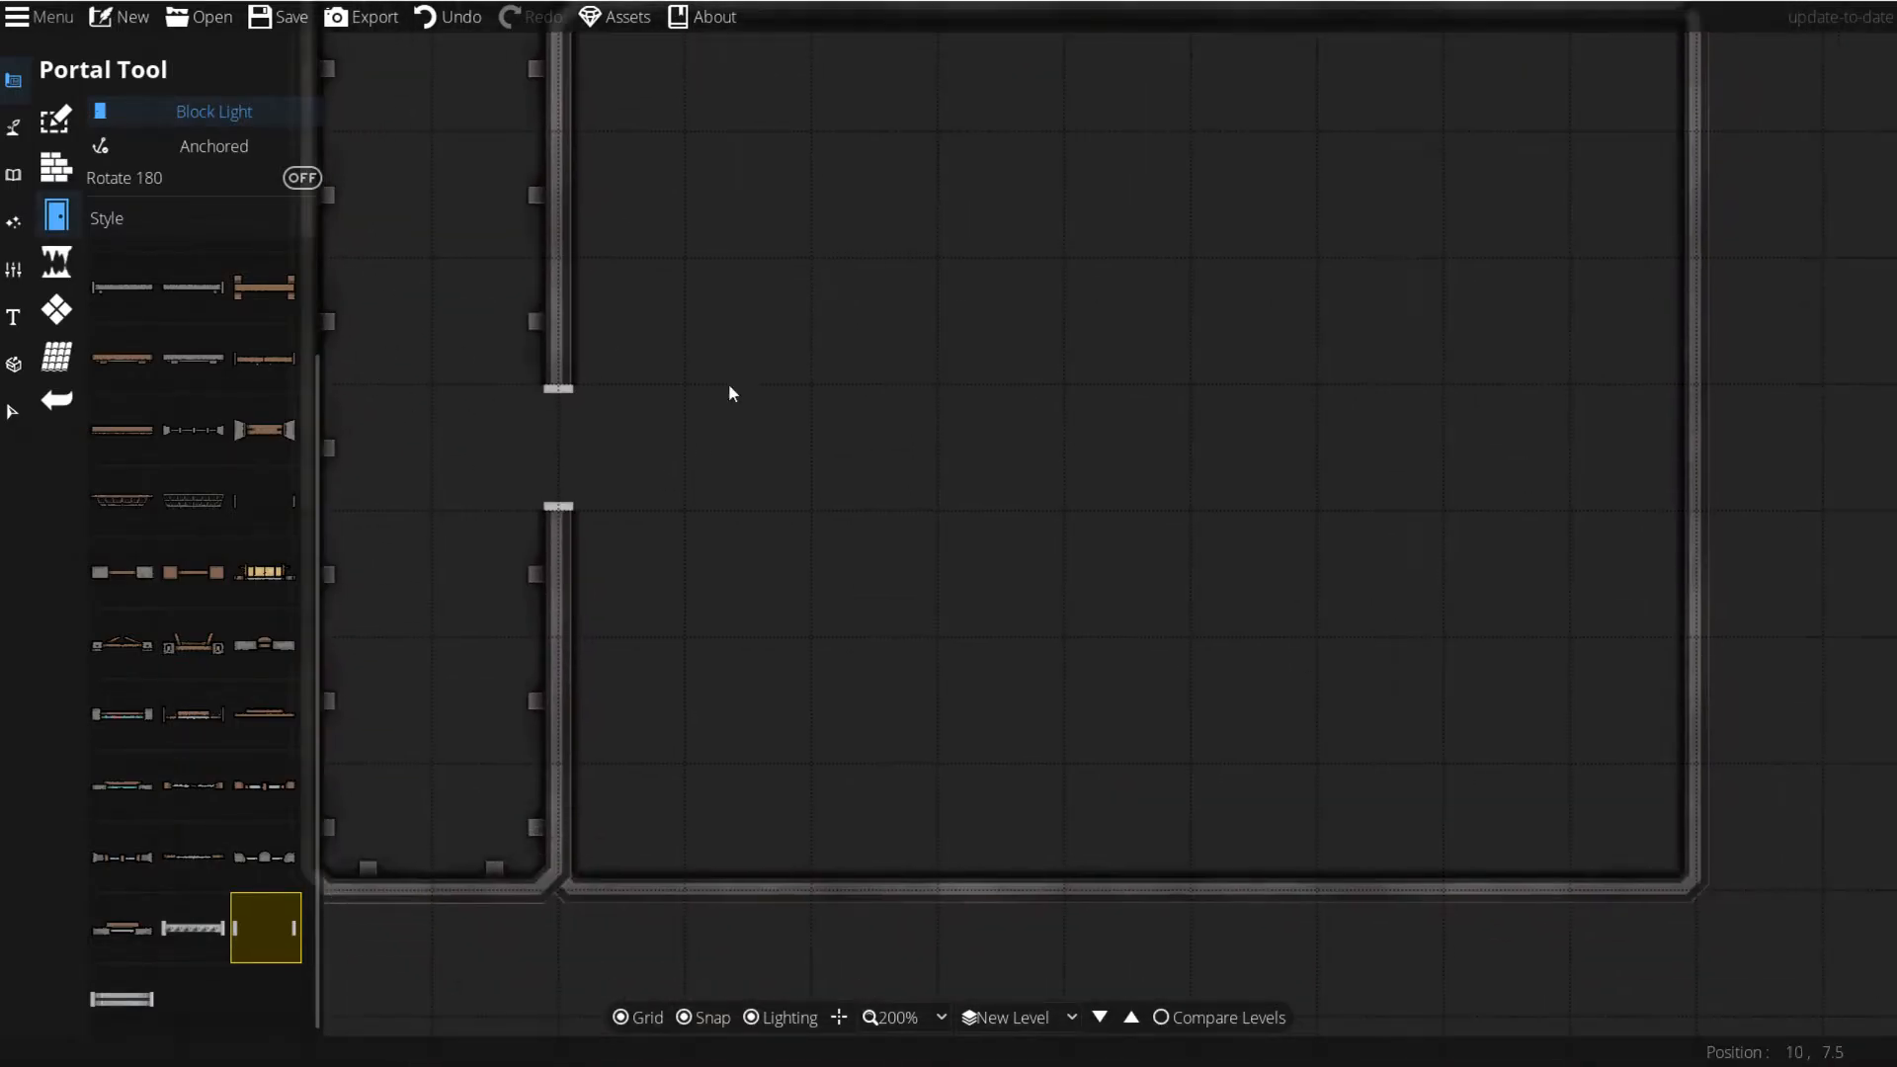
{"action": "left_click_drag", "start_coordinate": [884, 336], "coordinate": [851, 426]}
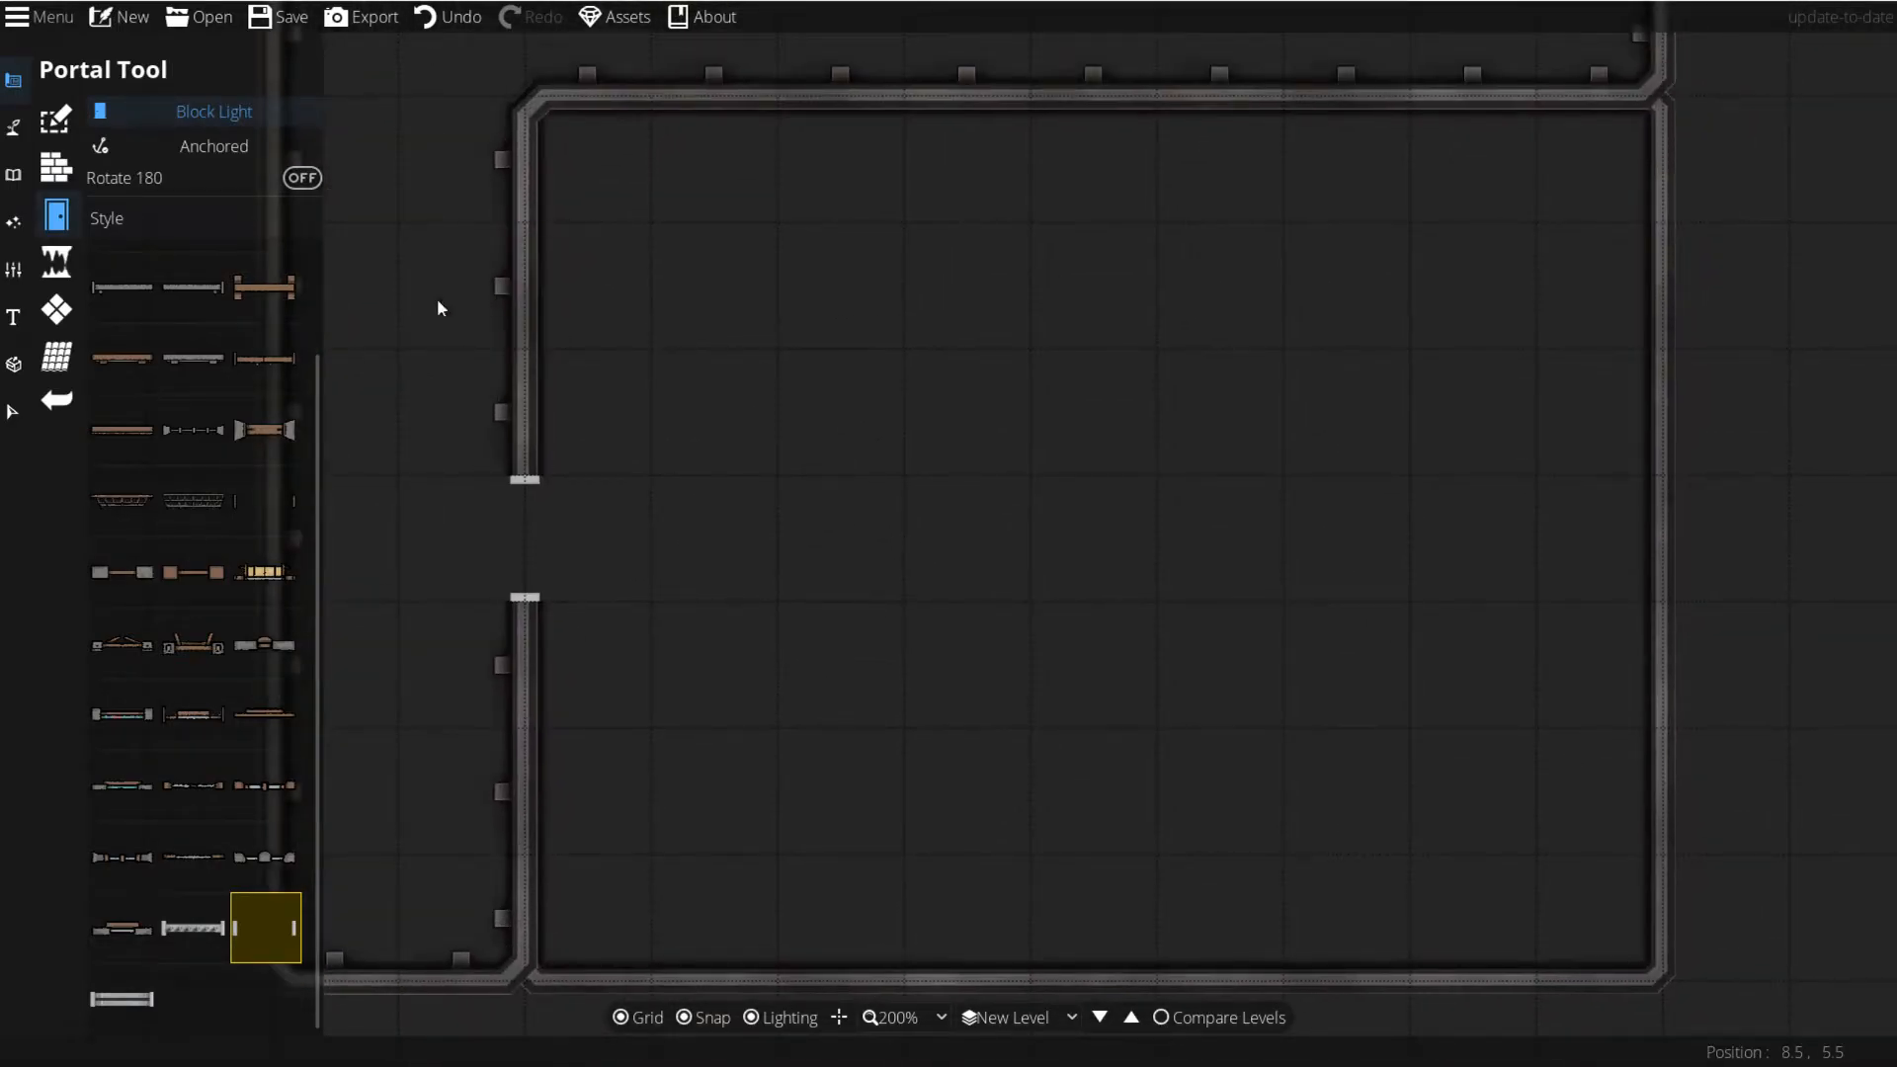
Step: Draw a test patch 1 by 2 squares inside the room in the dark tread plate pattern and hide the grid
{"action": "left_click", "coordinate": [73, 313]}
{"action": "scroll", "coordinate": [205, 584], "scroll_direction": "down", "scroll_amount": 1}
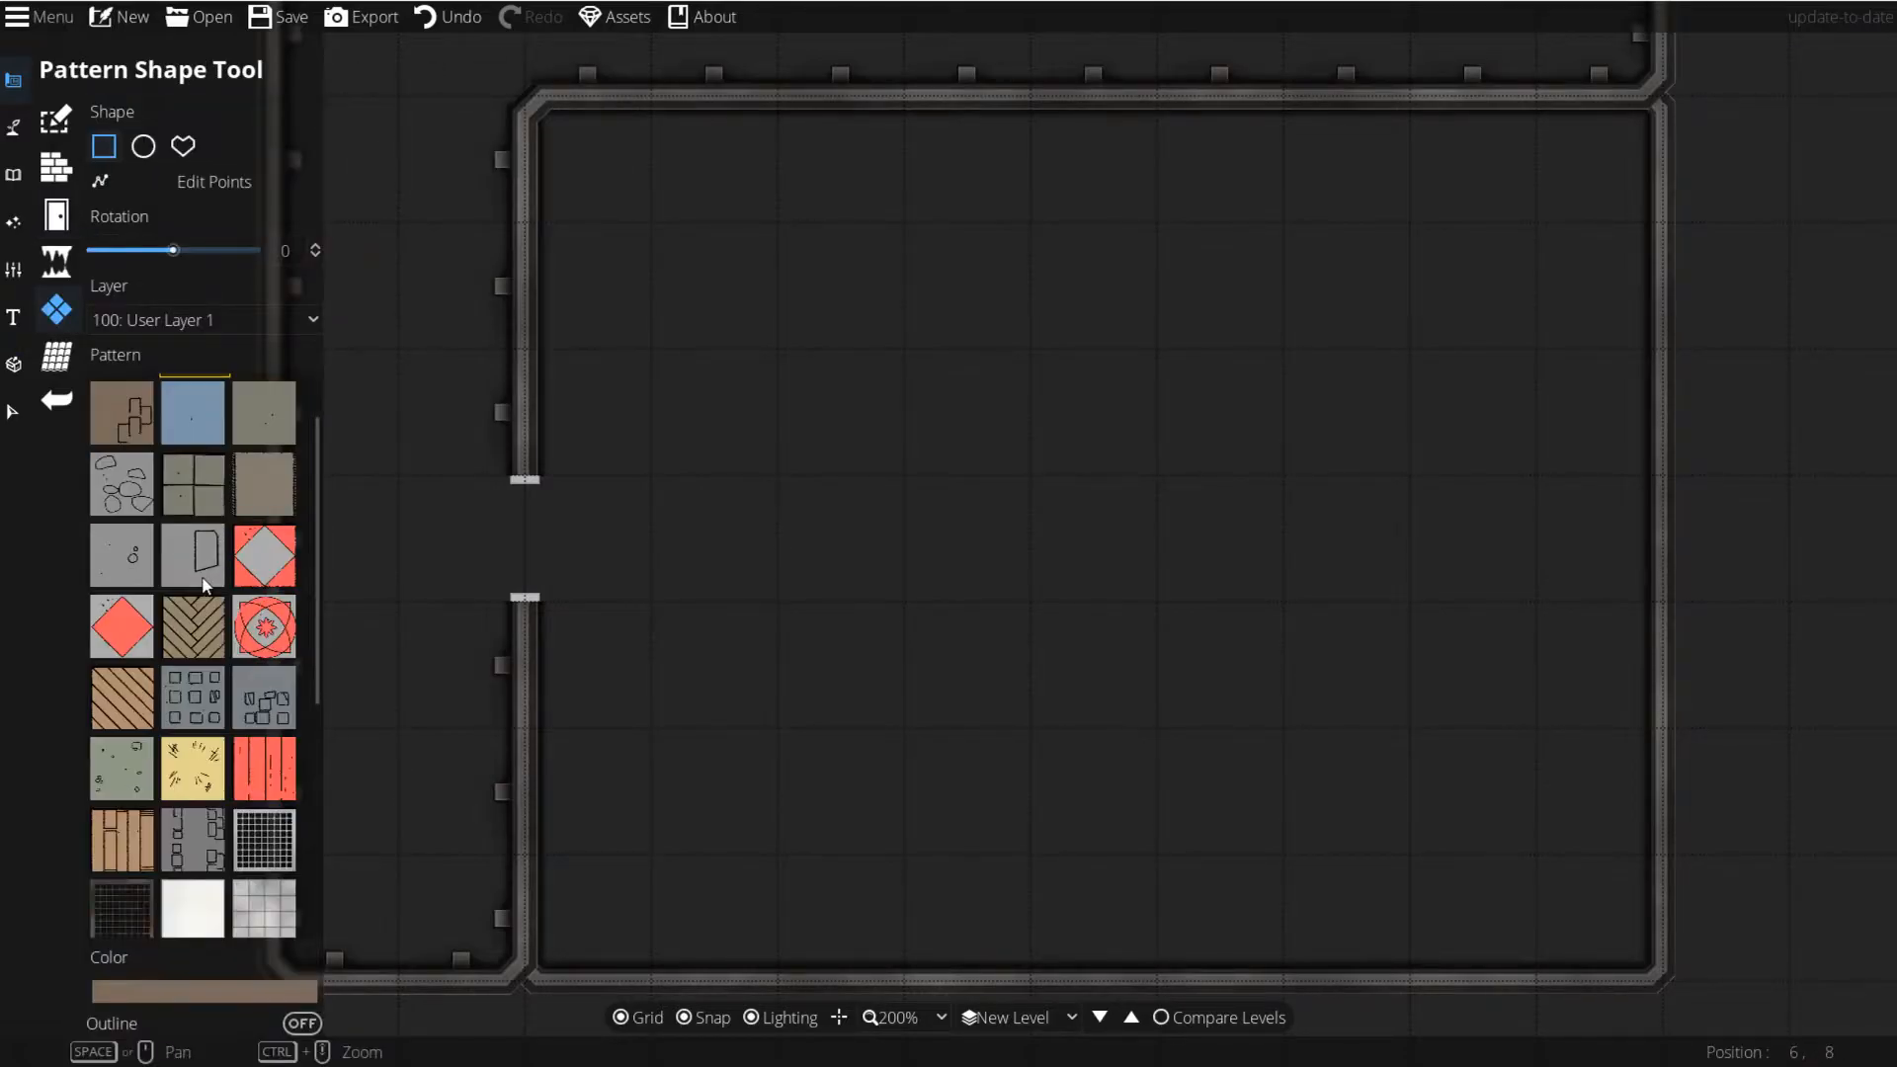
{"action": "scroll", "coordinate": [205, 584], "scroll_direction": "down", "scroll_amount": 1}
{"action": "scroll", "coordinate": [210, 583], "scroll_direction": "down", "scroll_amount": 2}
{"action": "scroll", "coordinate": [210, 578], "scroll_direction": "up", "scroll_amount": 3}
{"action": "scroll", "coordinate": [154, 562], "scroll_direction": "down", "scroll_amount": 5}
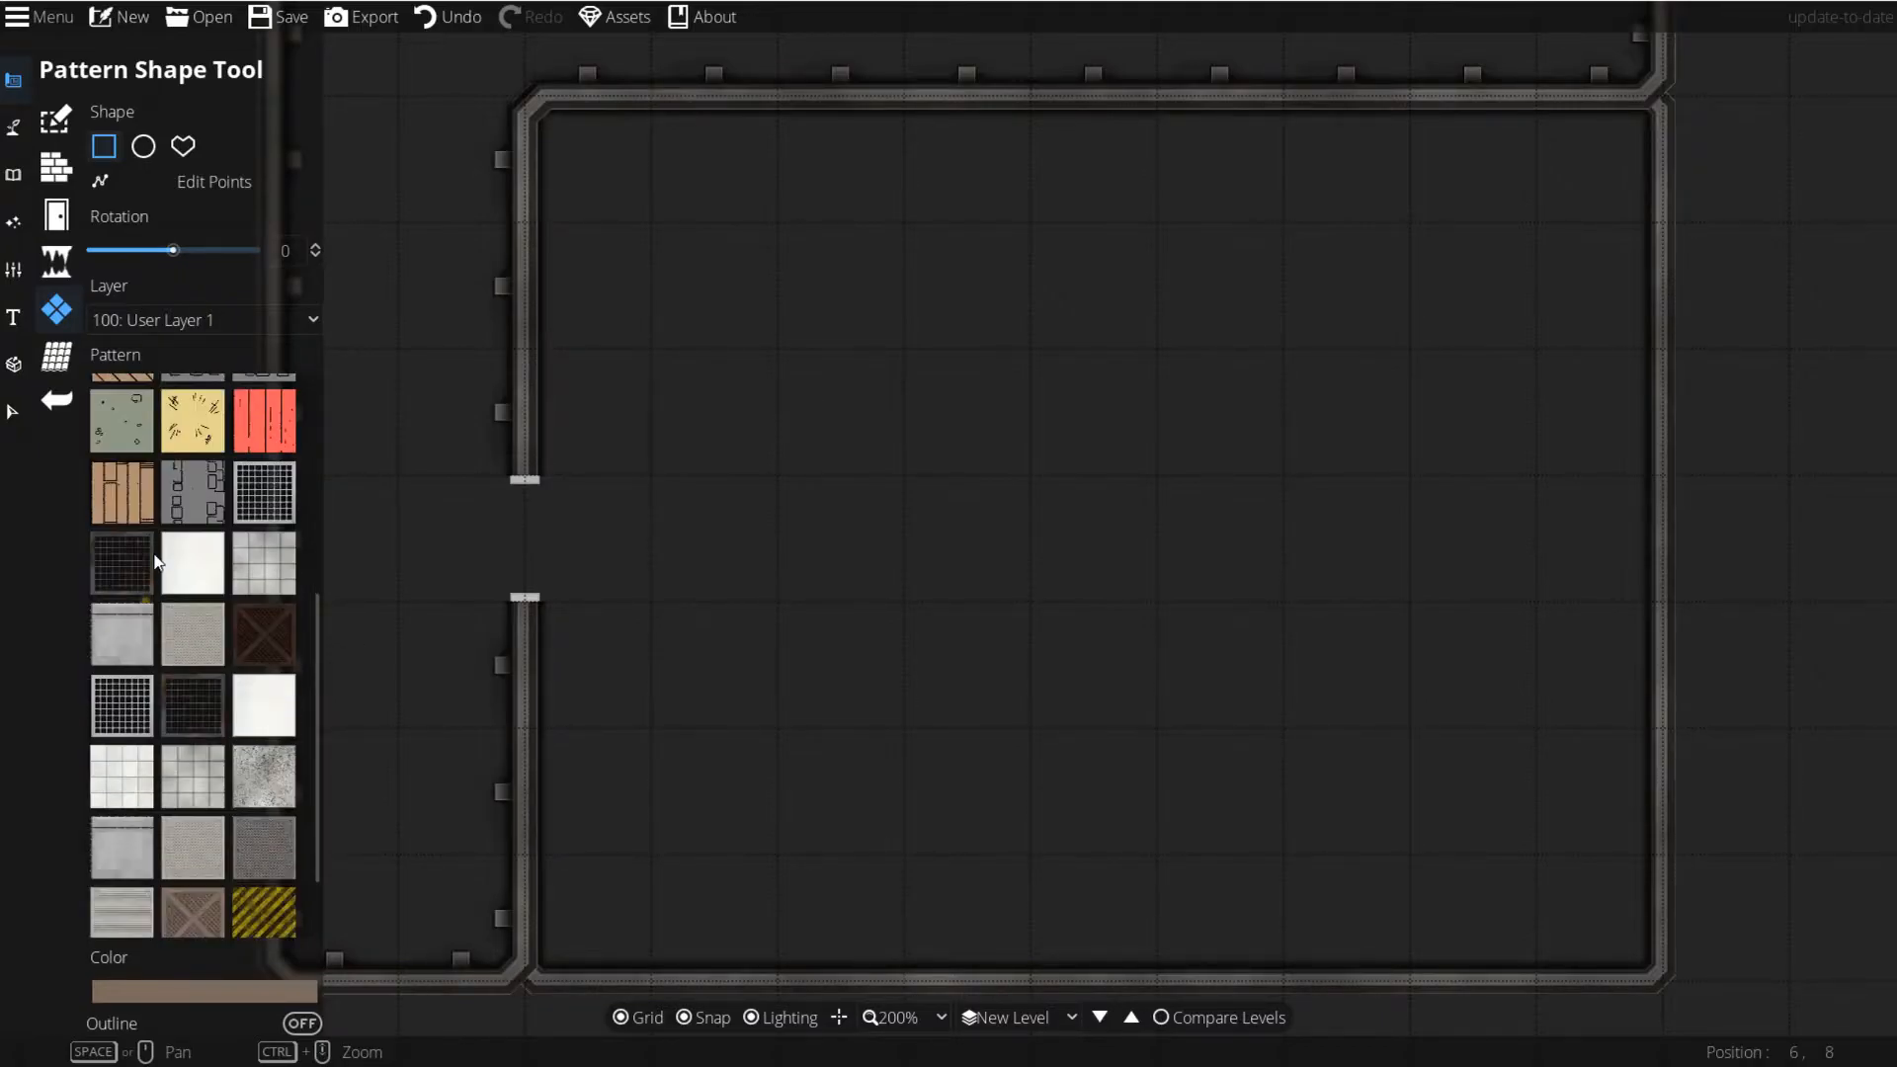
{"action": "scroll", "coordinate": [222, 642], "scroll_direction": "down", "scroll_amount": 1}
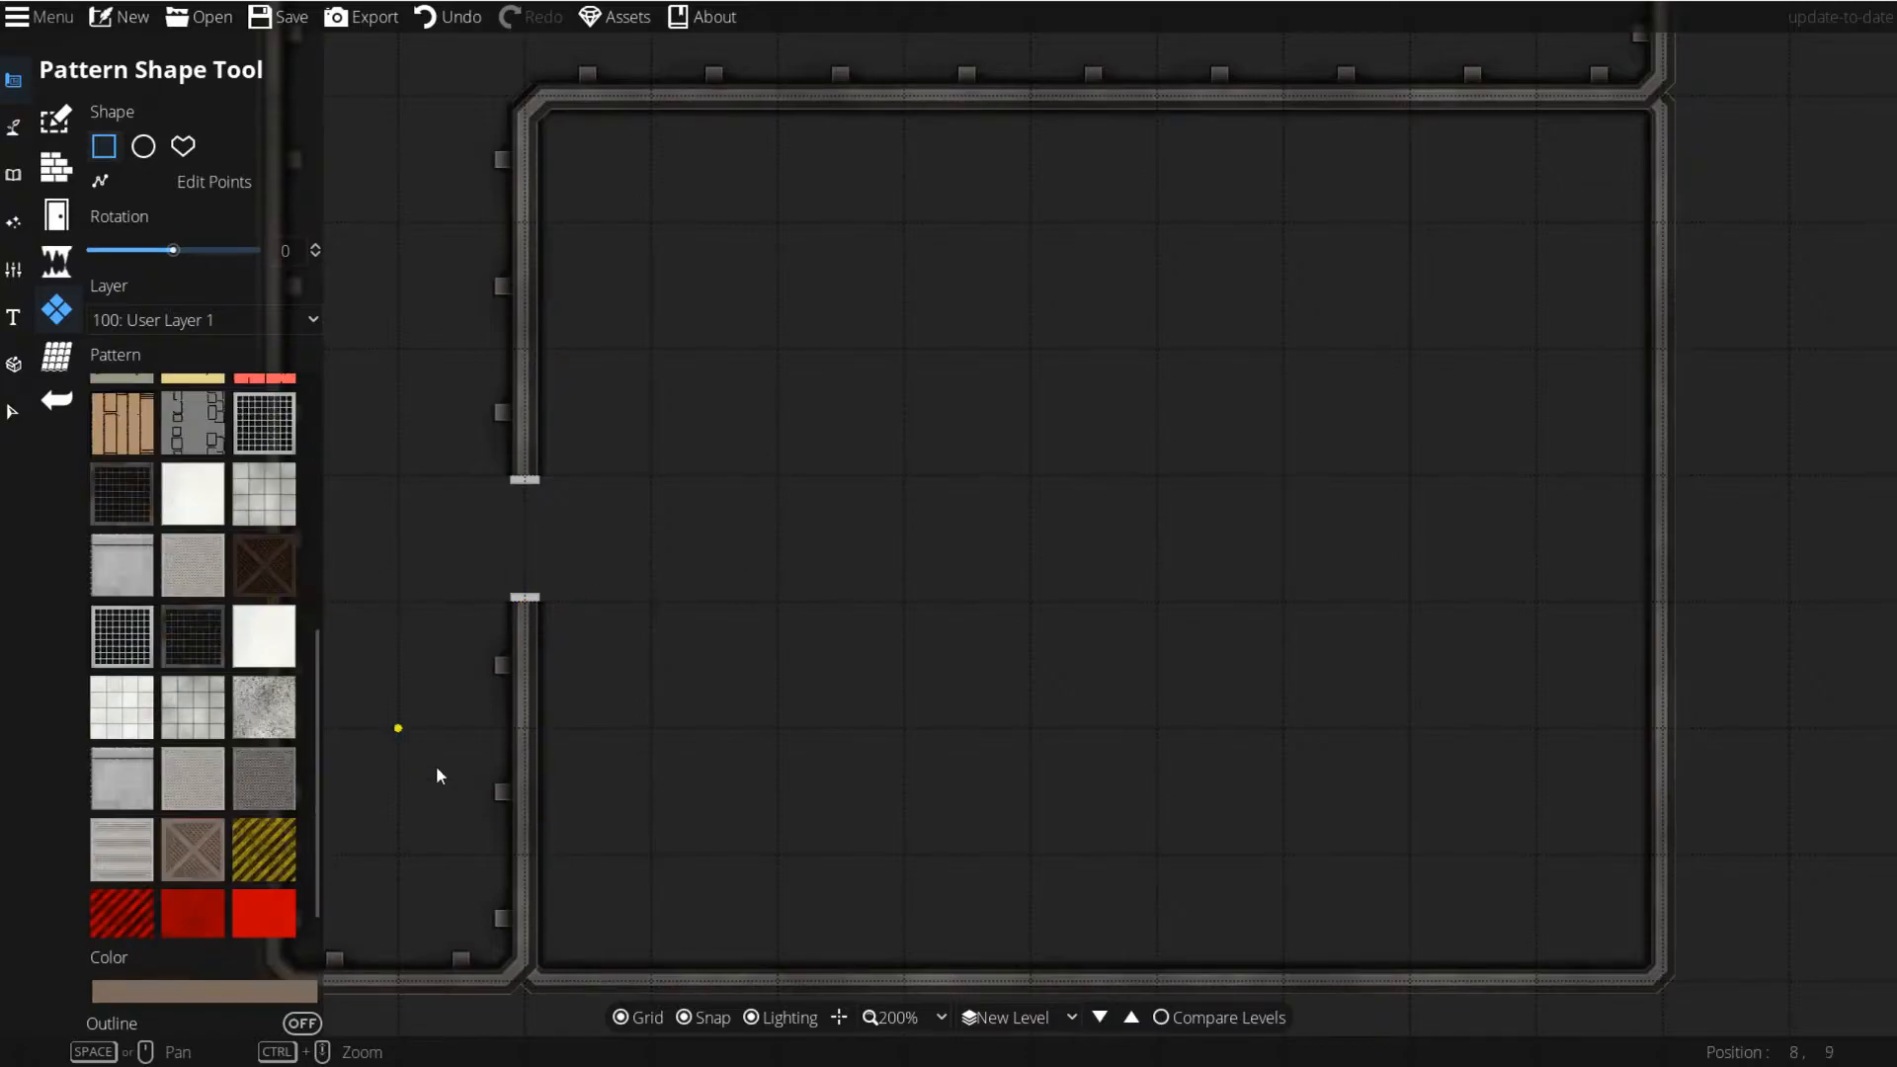
{"action": "scroll", "coordinate": [212, 763], "scroll_direction": "down", "scroll_amount": 1}
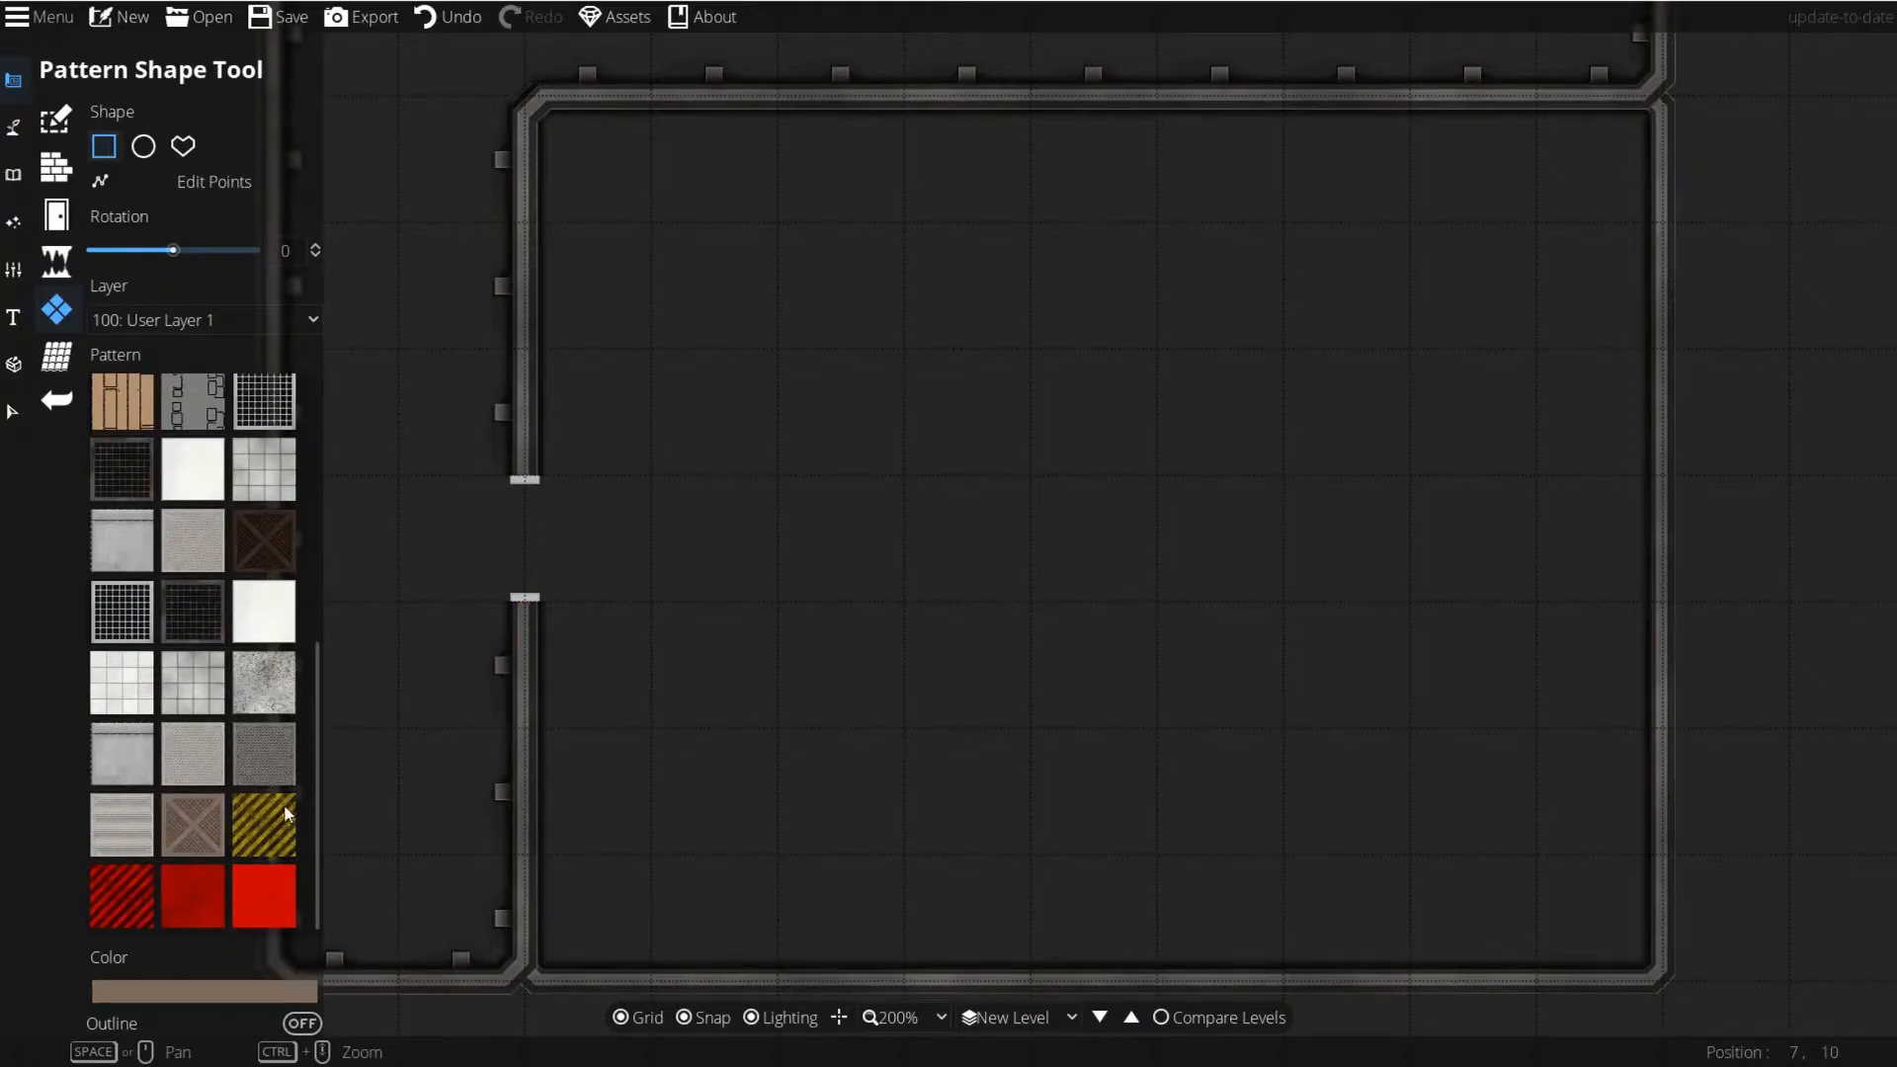
{"action": "left_click", "coordinate": [282, 761]}
{"action": "left_click_drag", "start_coordinate": [904, 347], "coordinate": [1014, 660]}
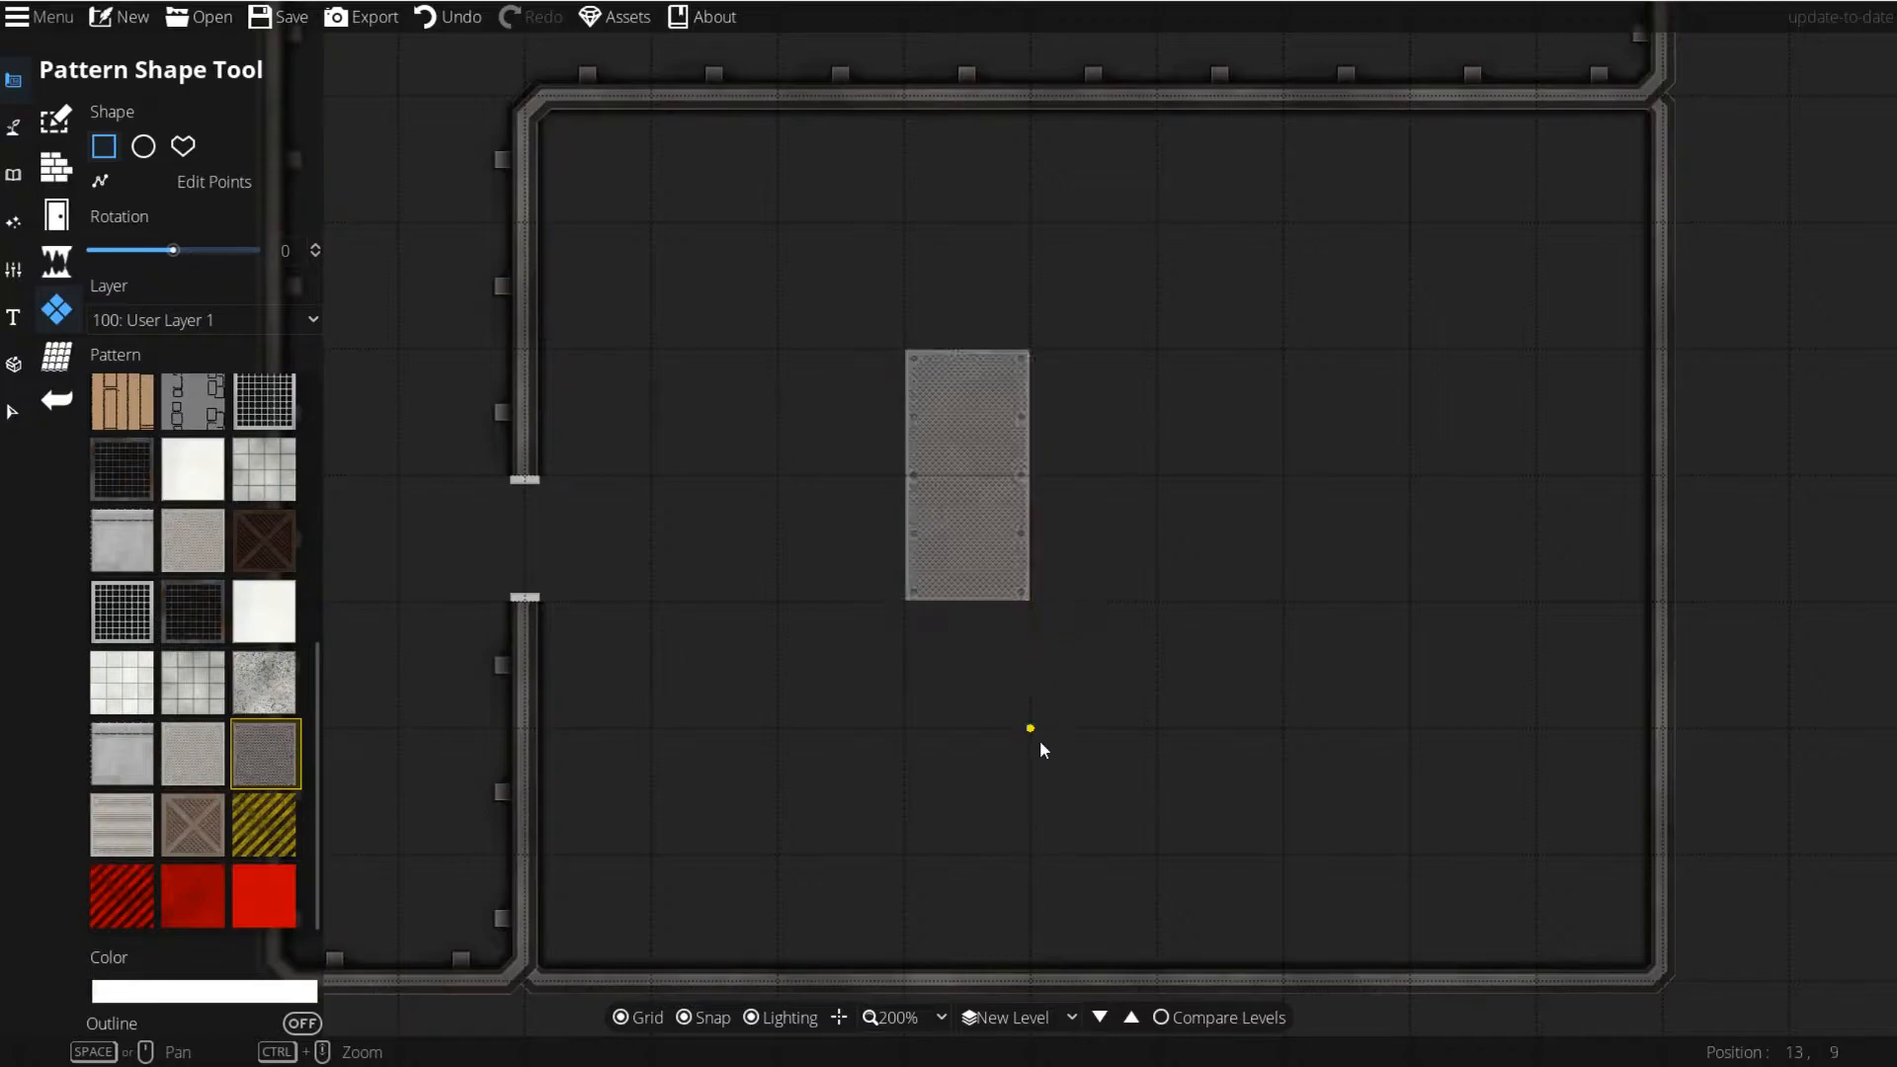
{"action": "key", "text": "g"}
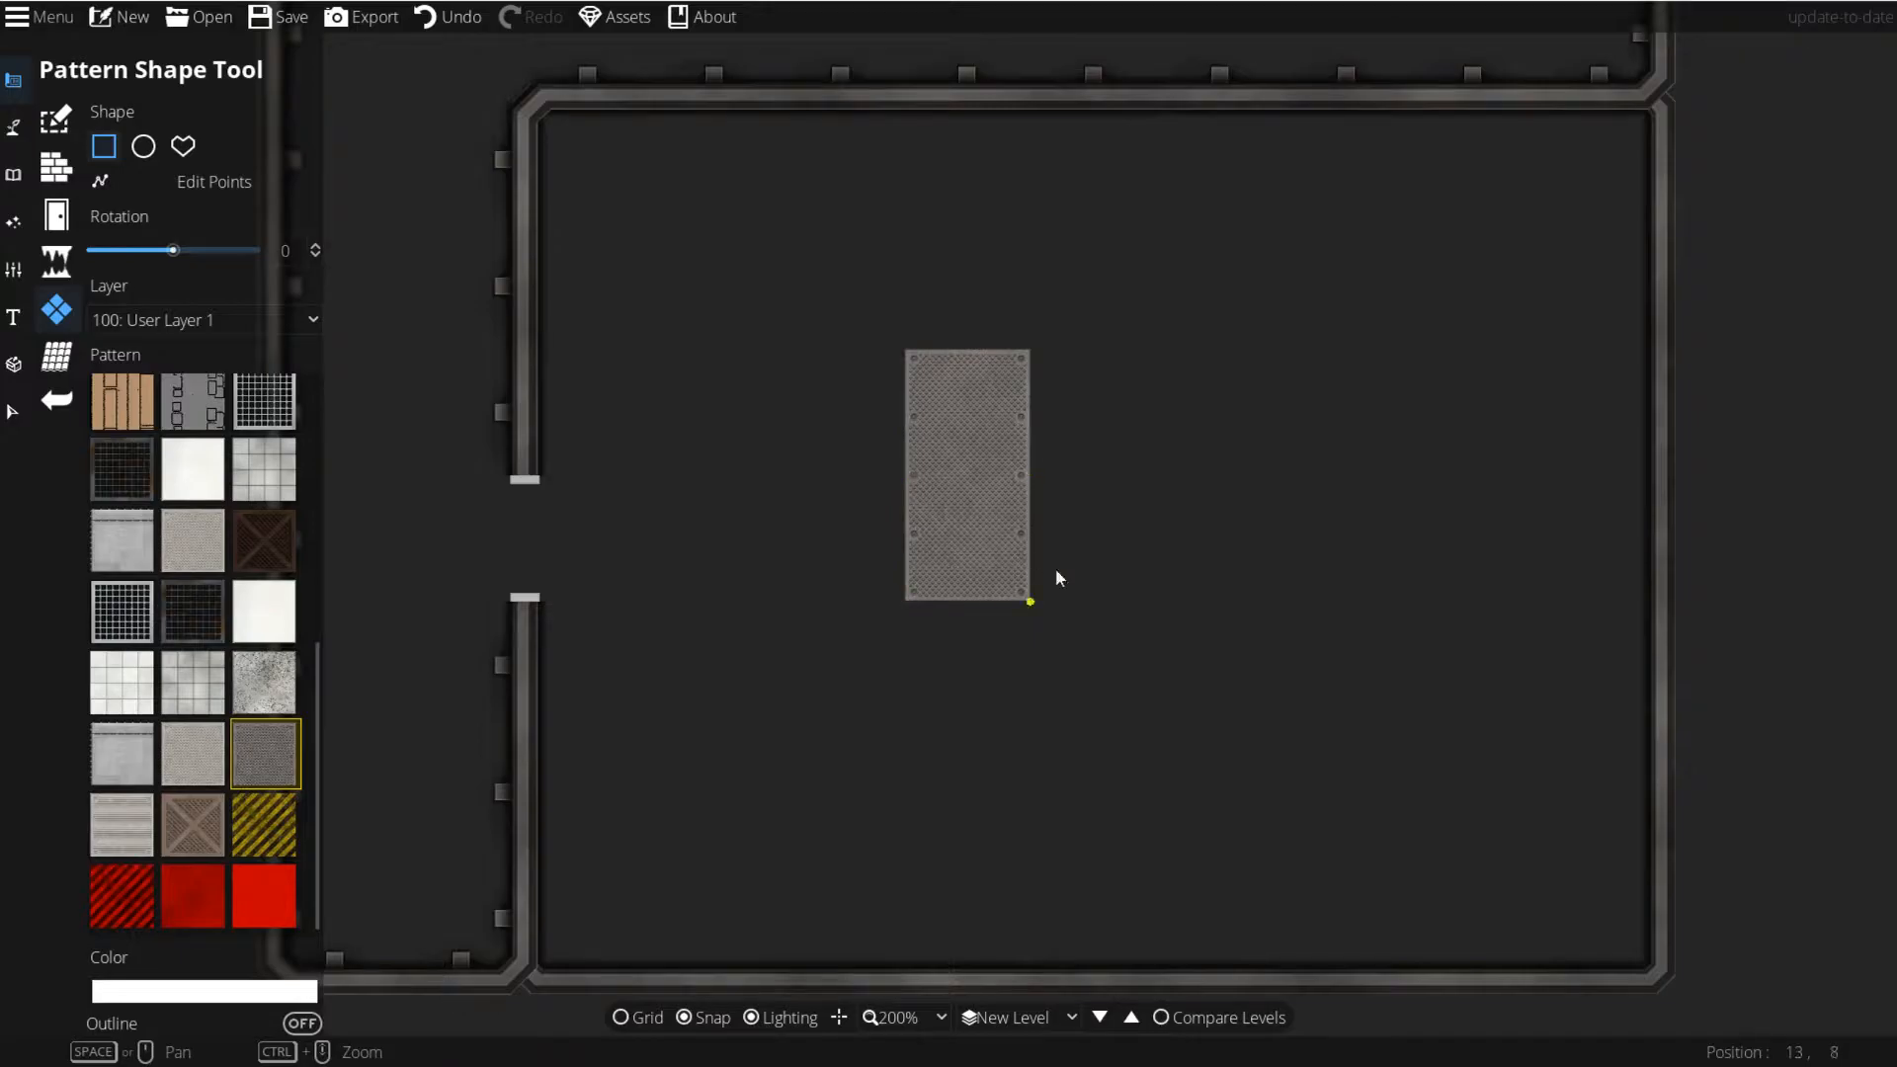
Step: Undo the test patch and cover the whole 9 by 7 square room with the grey metal panel floor pattern
{"action": "key", "text": "ctrl+z"}
{"action": "left_click_drag", "start_coordinate": [536, 98], "coordinate": [1677, 969]}
Step: Lay light tread plate flooring in the corridor, 2 by 1 squares at the doorway and 2 by 2 squares at the corner
{"action": "left_click", "coordinate": [219, 736]}
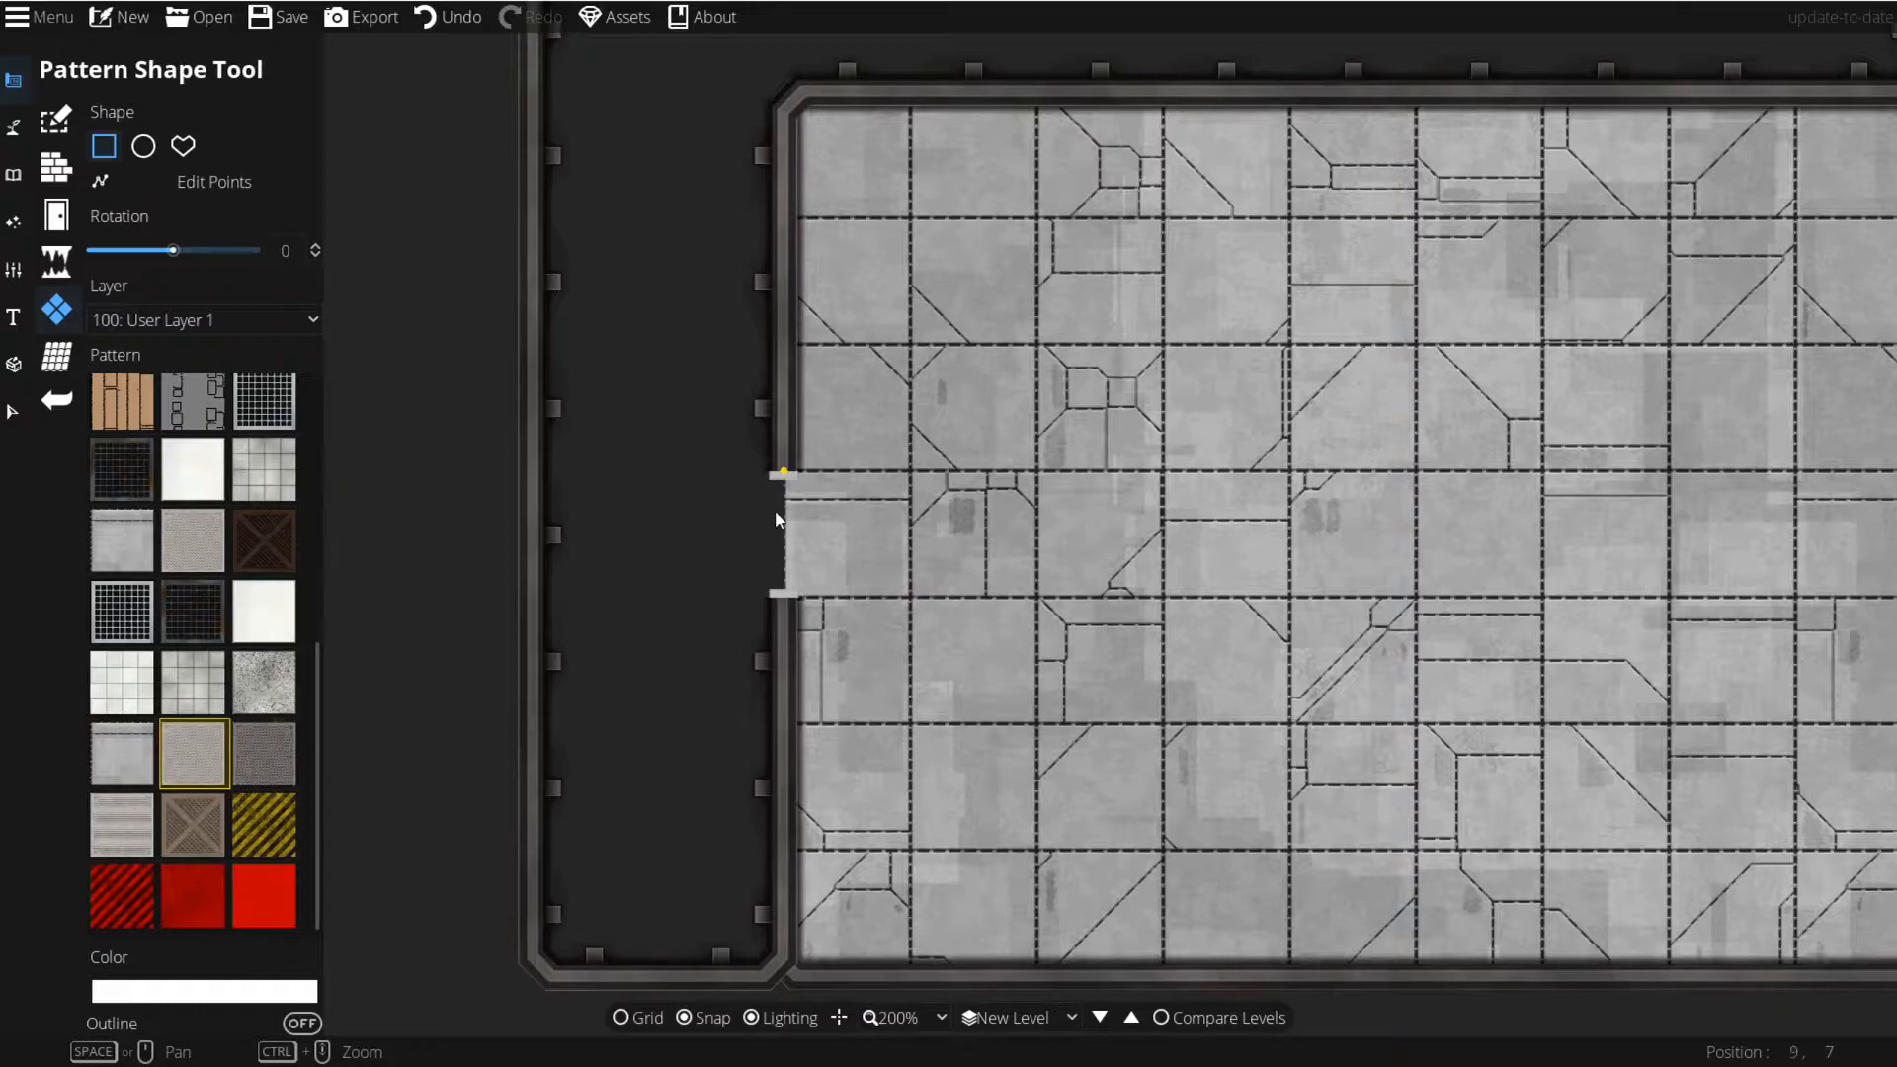
{"action": "left_click_drag", "start_coordinate": [824, 484], "coordinate": [561, 613]}
{"action": "mouse_move", "coordinate": [819, 528]}
{"action": "left_mouse_down"}
{"action": "mouse_move", "coordinate": [828, 596]}
{"action": "mouse_move", "coordinate": [849, 399]}
{"action": "left_mouse_up"}
{"action": "scroll", "coordinate": [692, 527], "scroll_direction": "up", "scroll_amount": 6}
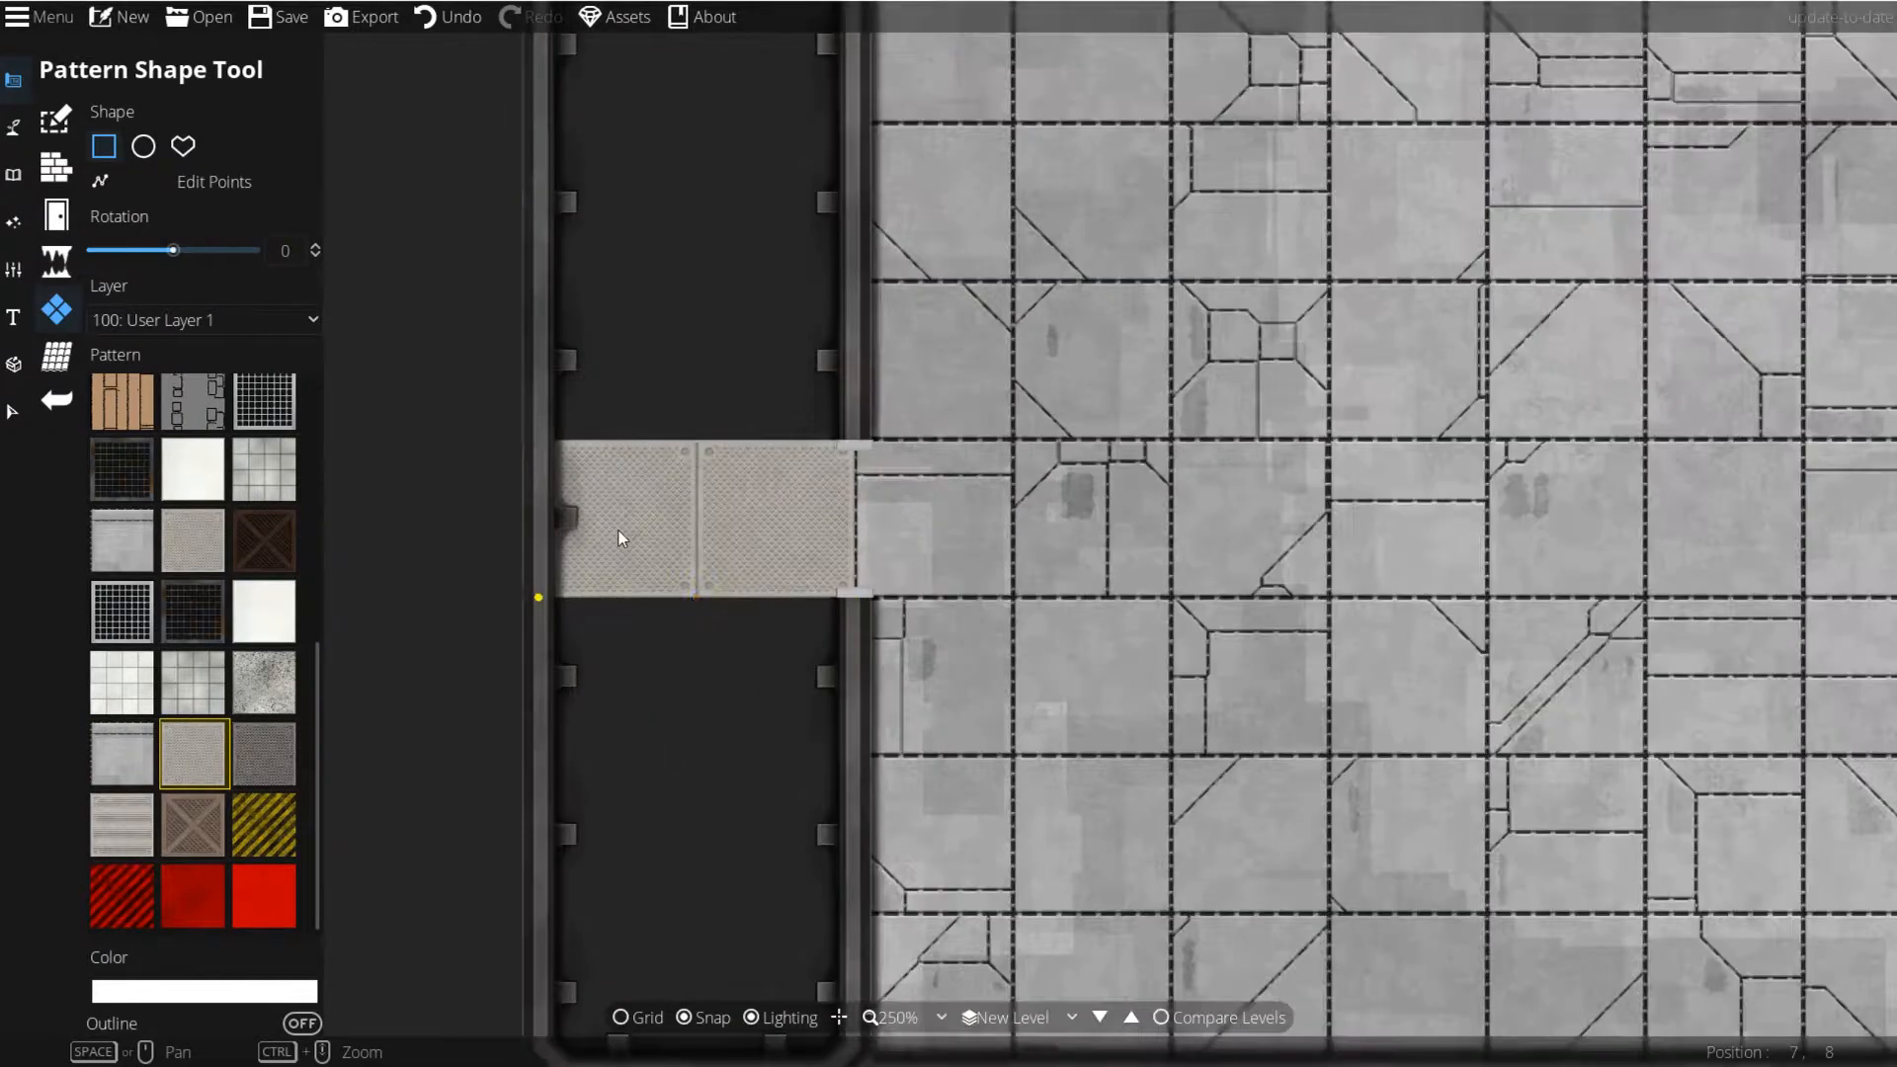
{"action": "scroll", "coordinate": [755, 530], "scroll_direction": "down", "scroll_amount": 6}
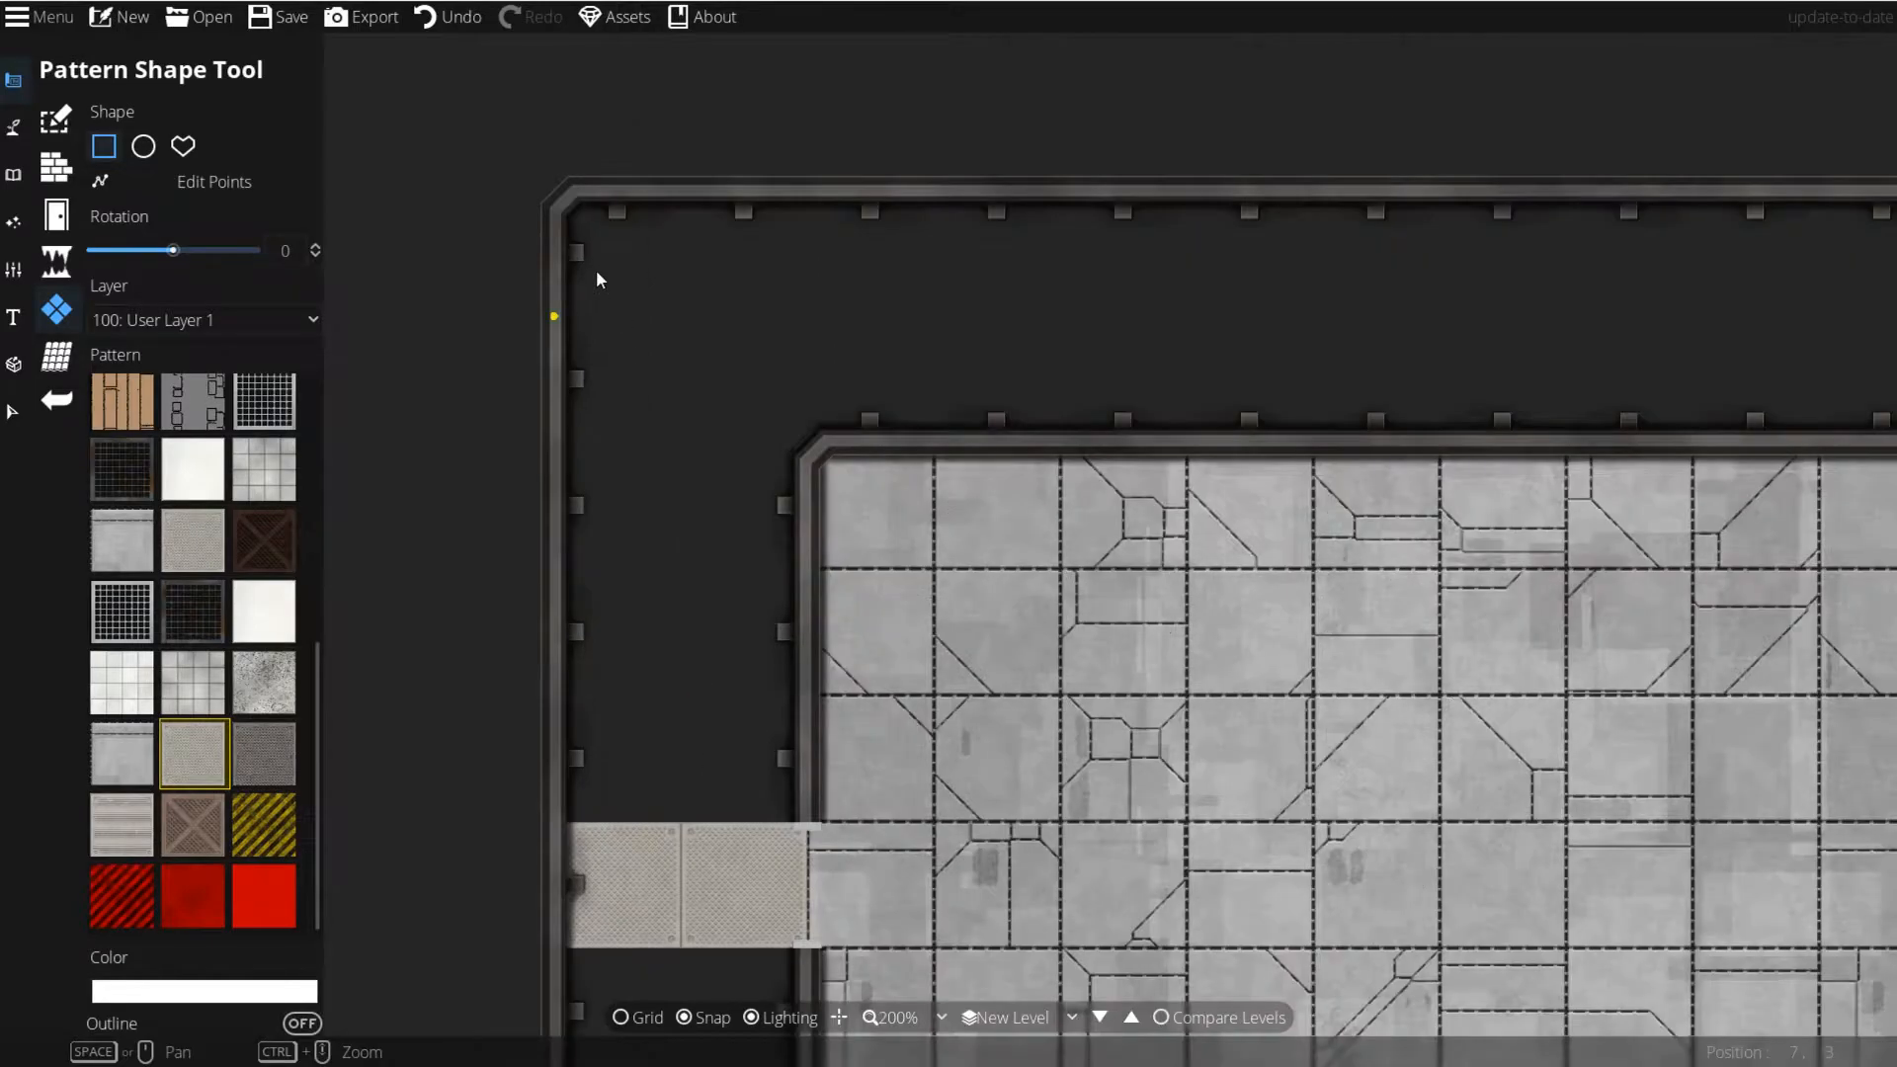
{"action": "left_click_drag", "start_coordinate": [574, 212], "coordinate": [828, 476]}
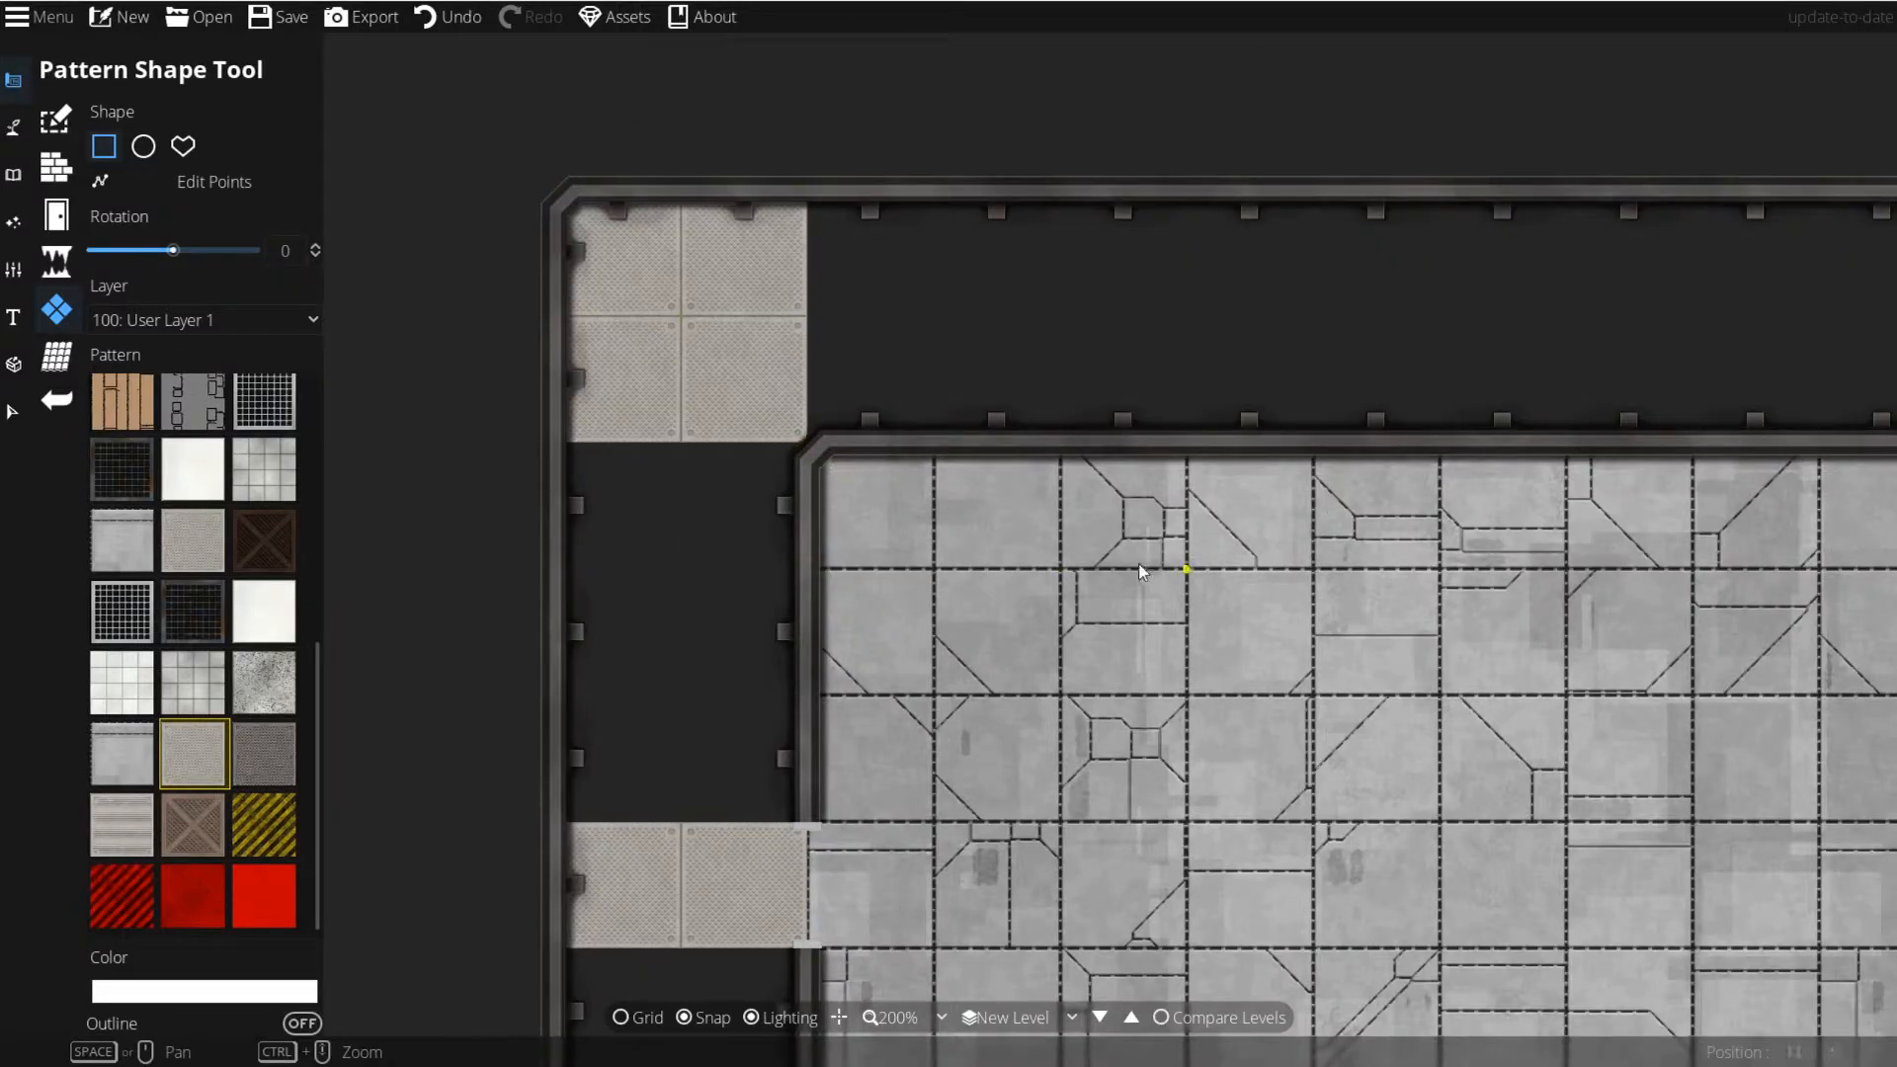
Step: Lay ribbed plate flooring along the corridor's 9 by 2 square upper arm and the 2 by 3 squares between corner and doorway
{"action": "left_click_drag", "start_coordinate": [1141, 566], "coordinate": [892, 599]}
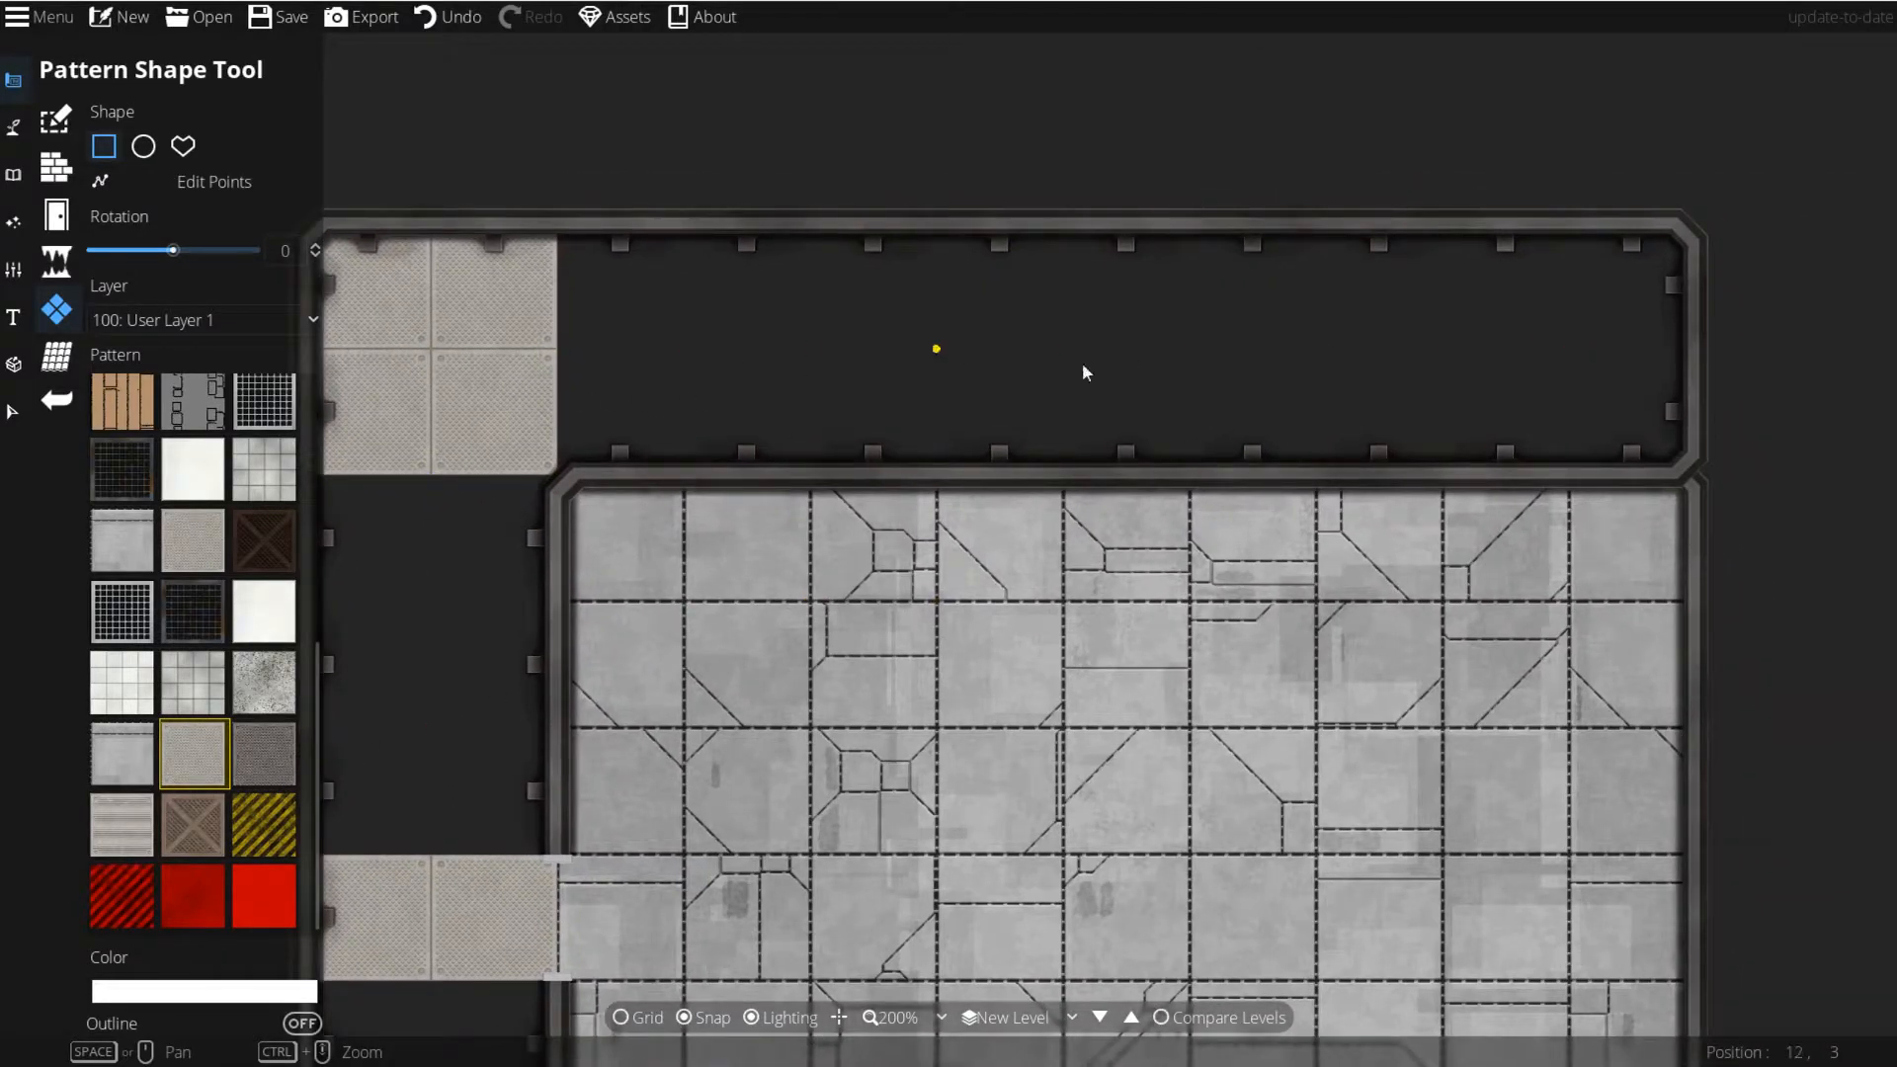
{"action": "left_click", "coordinate": [138, 820]}
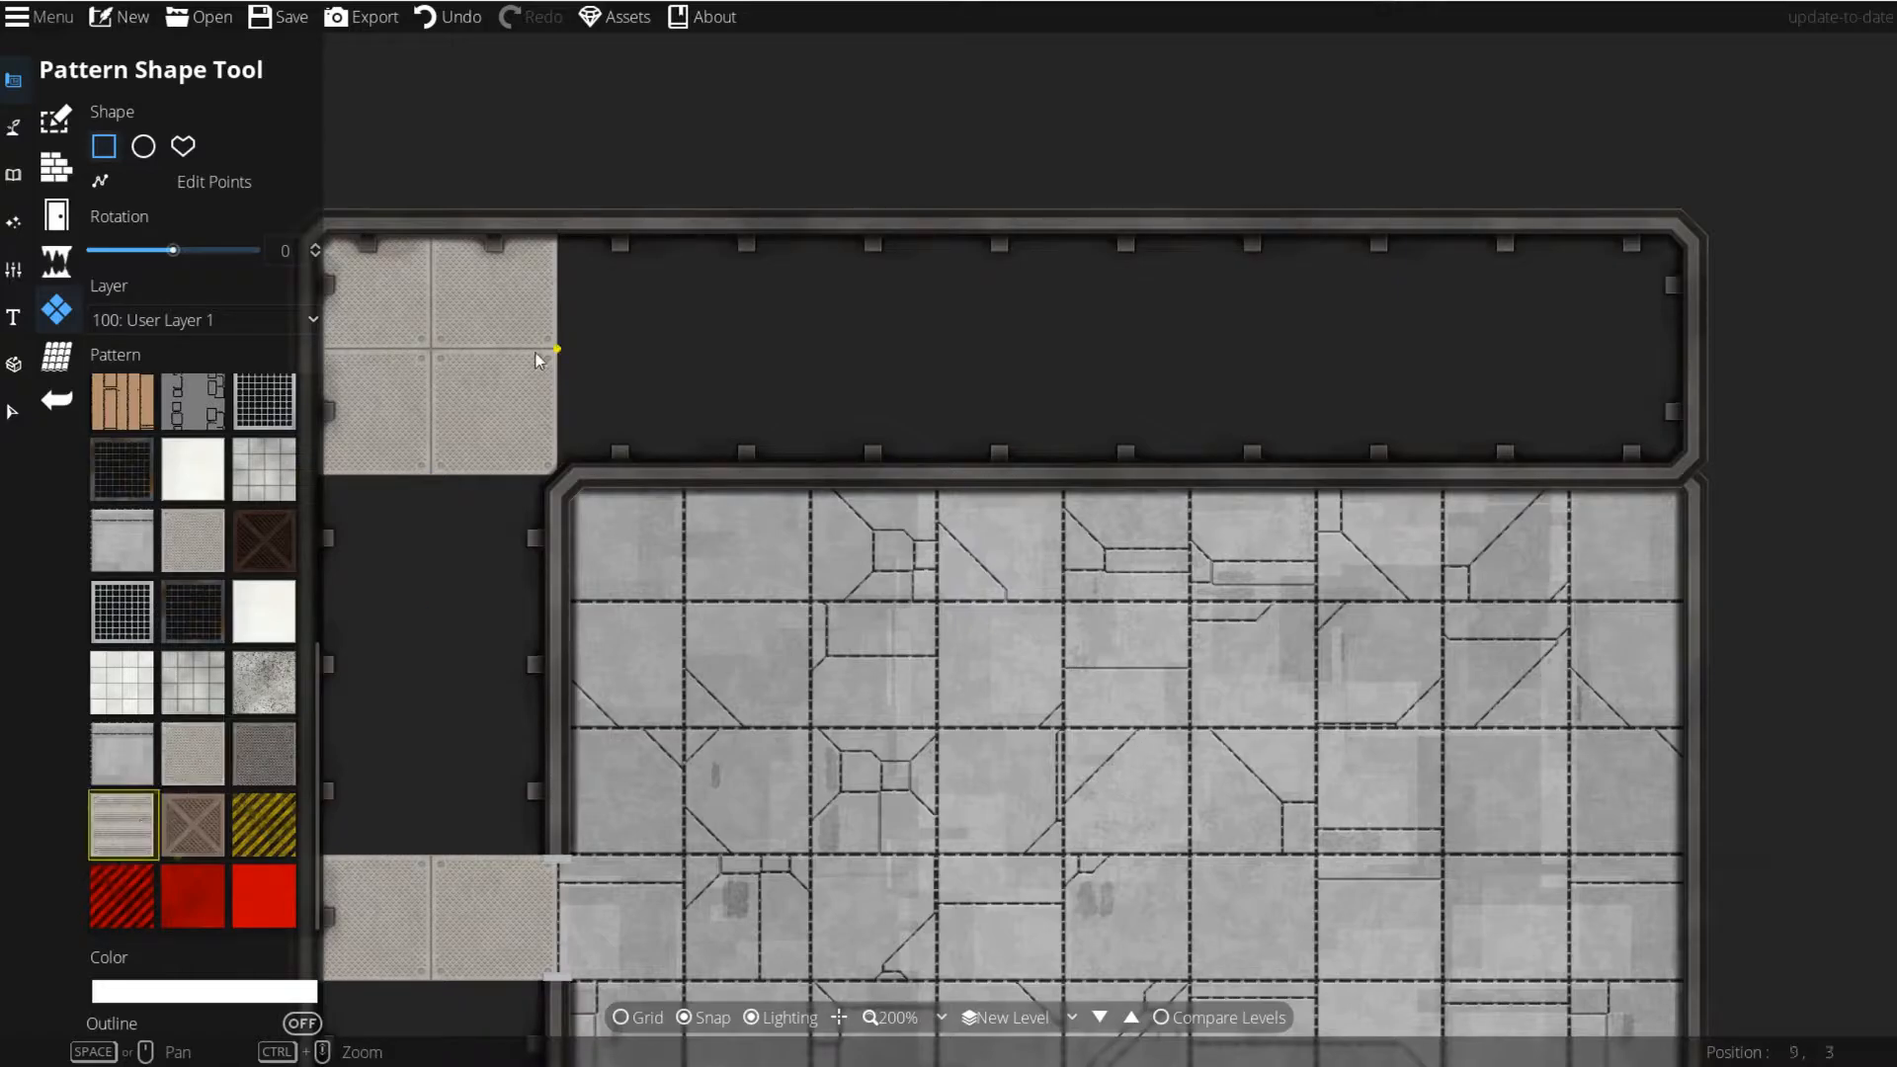
{"action": "left_click_drag", "start_coordinate": [557, 236], "coordinate": [1670, 456]}
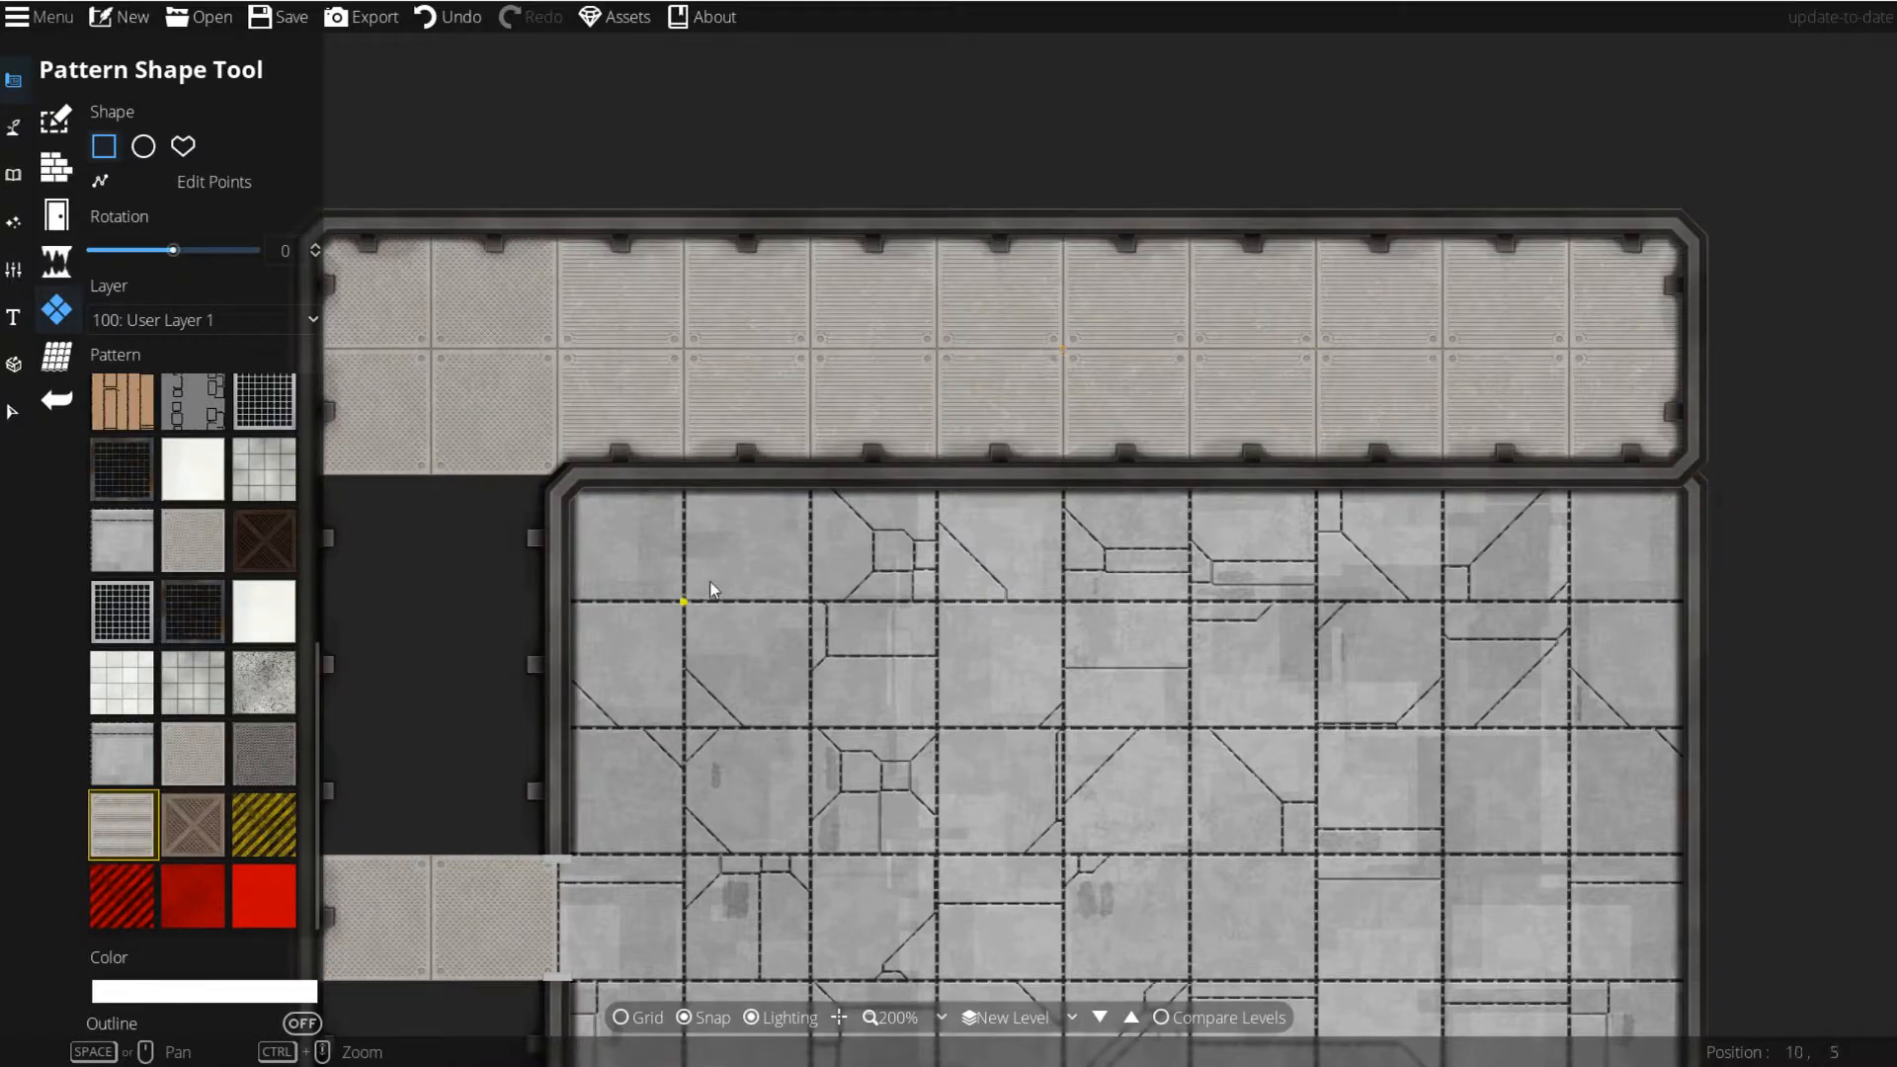
{"action": "left_click_drag", "start_coordinate": [708, 590], "coordinate": [1050, 478]}
{"action": "left_click_drag", "start_coordinate": [743, 423], "coordinate": [960, 766]}
Step: Rotate the ribbed floor section between the corner and the doorway so its ribs run lengthwise along the corridor
{"action": "scroll", "coordinate": [1100, 496], "scroll_direction": "up", "scroll_amount": 5}
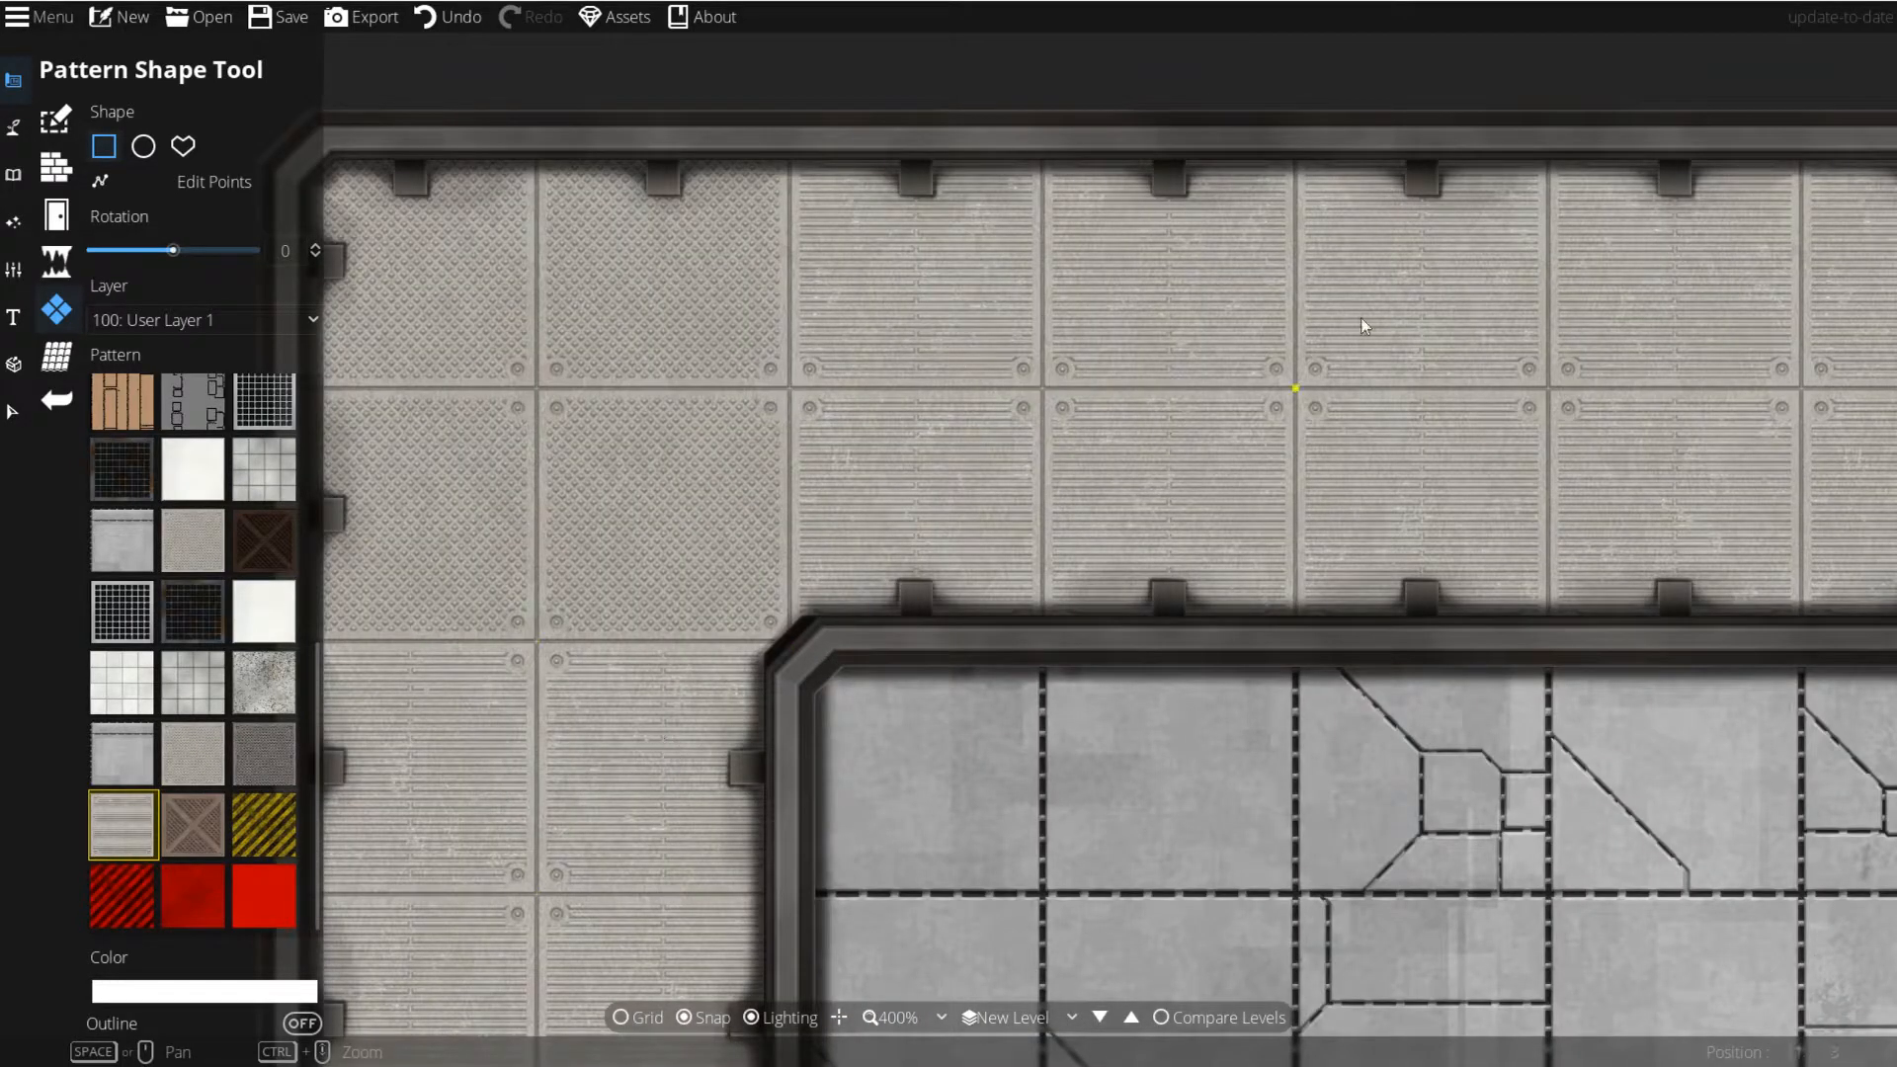
{"action": "left_click_drag", "start_coordinate": [694, 705], "coordinate": [885, 243]}
{"action": "scroll", "coordinate": [773, 384], "scroll_direction": "down", "scroll_amount": 1}
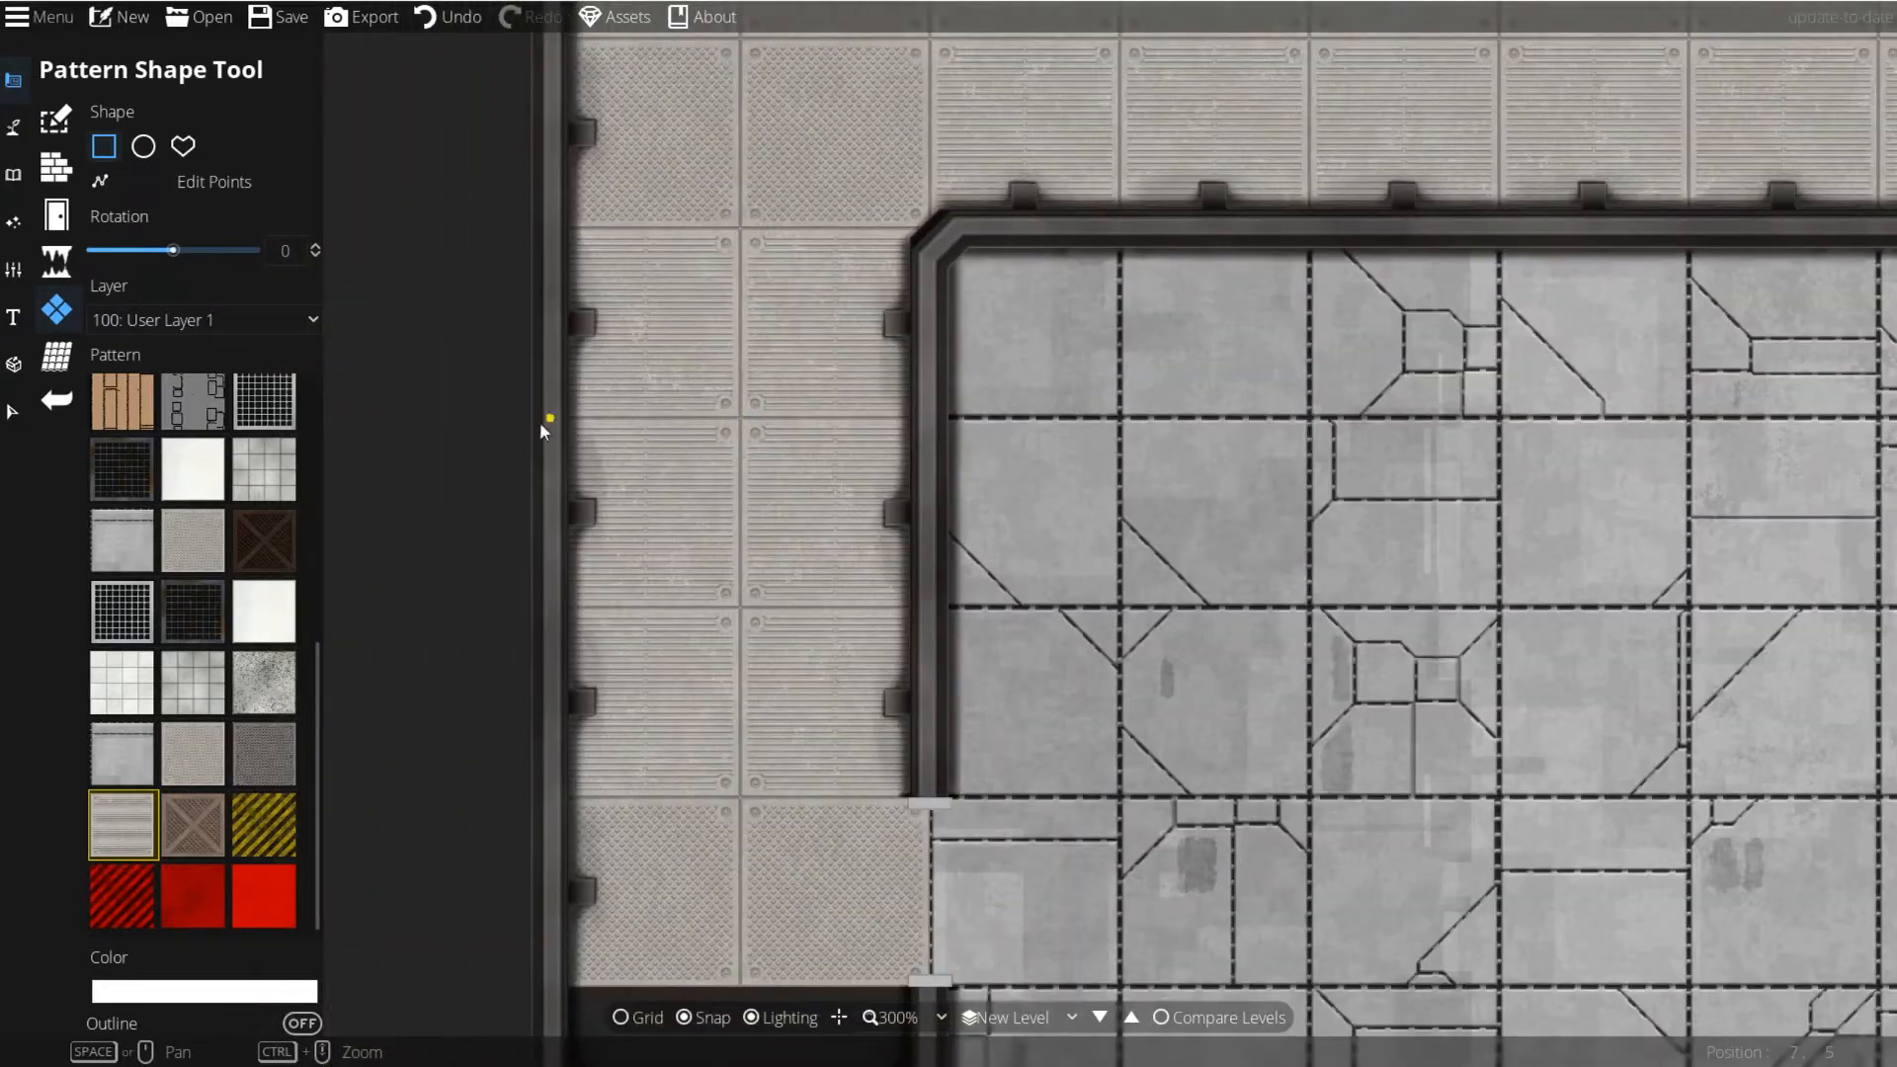
{"action": "left_click", "coordinate": [14, 411]}
{"action": "left_click", "coordinate": [743, 578]}
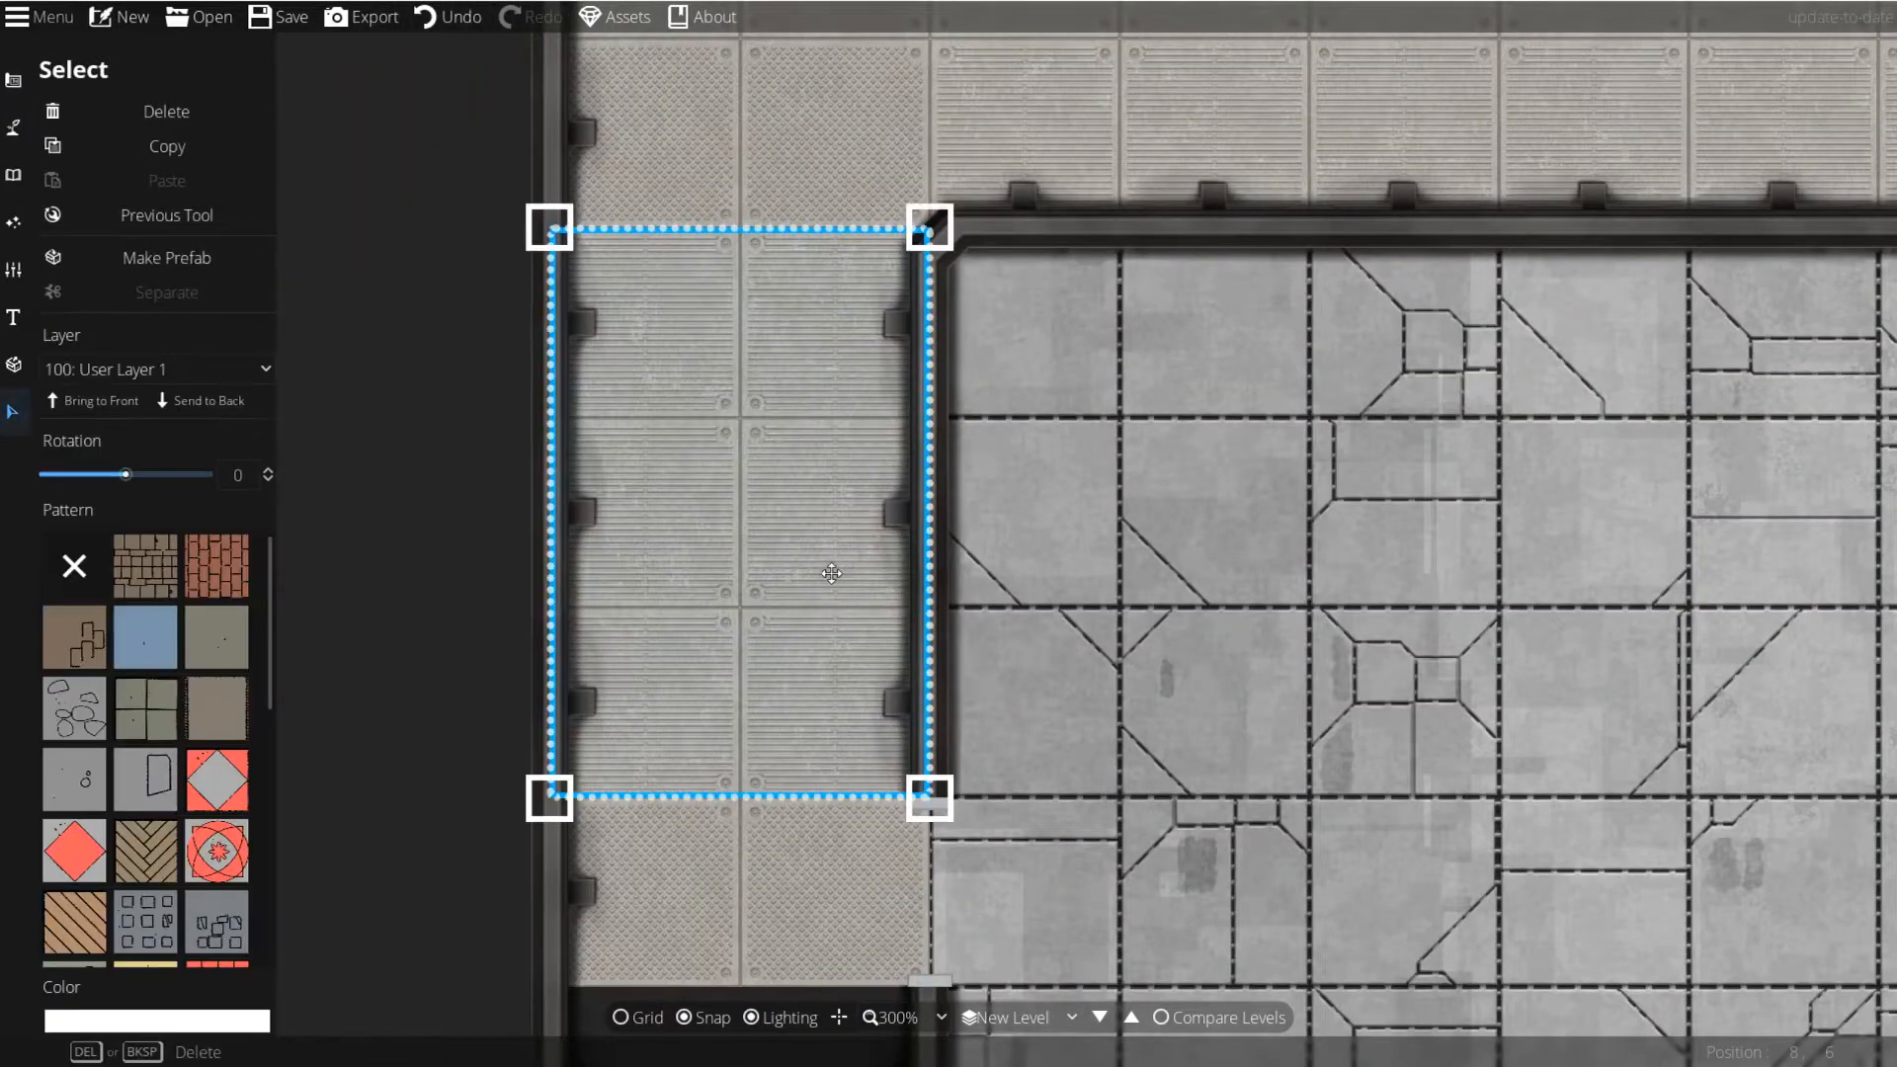
{"action": "left_click", "coordinate": [238, 475]}
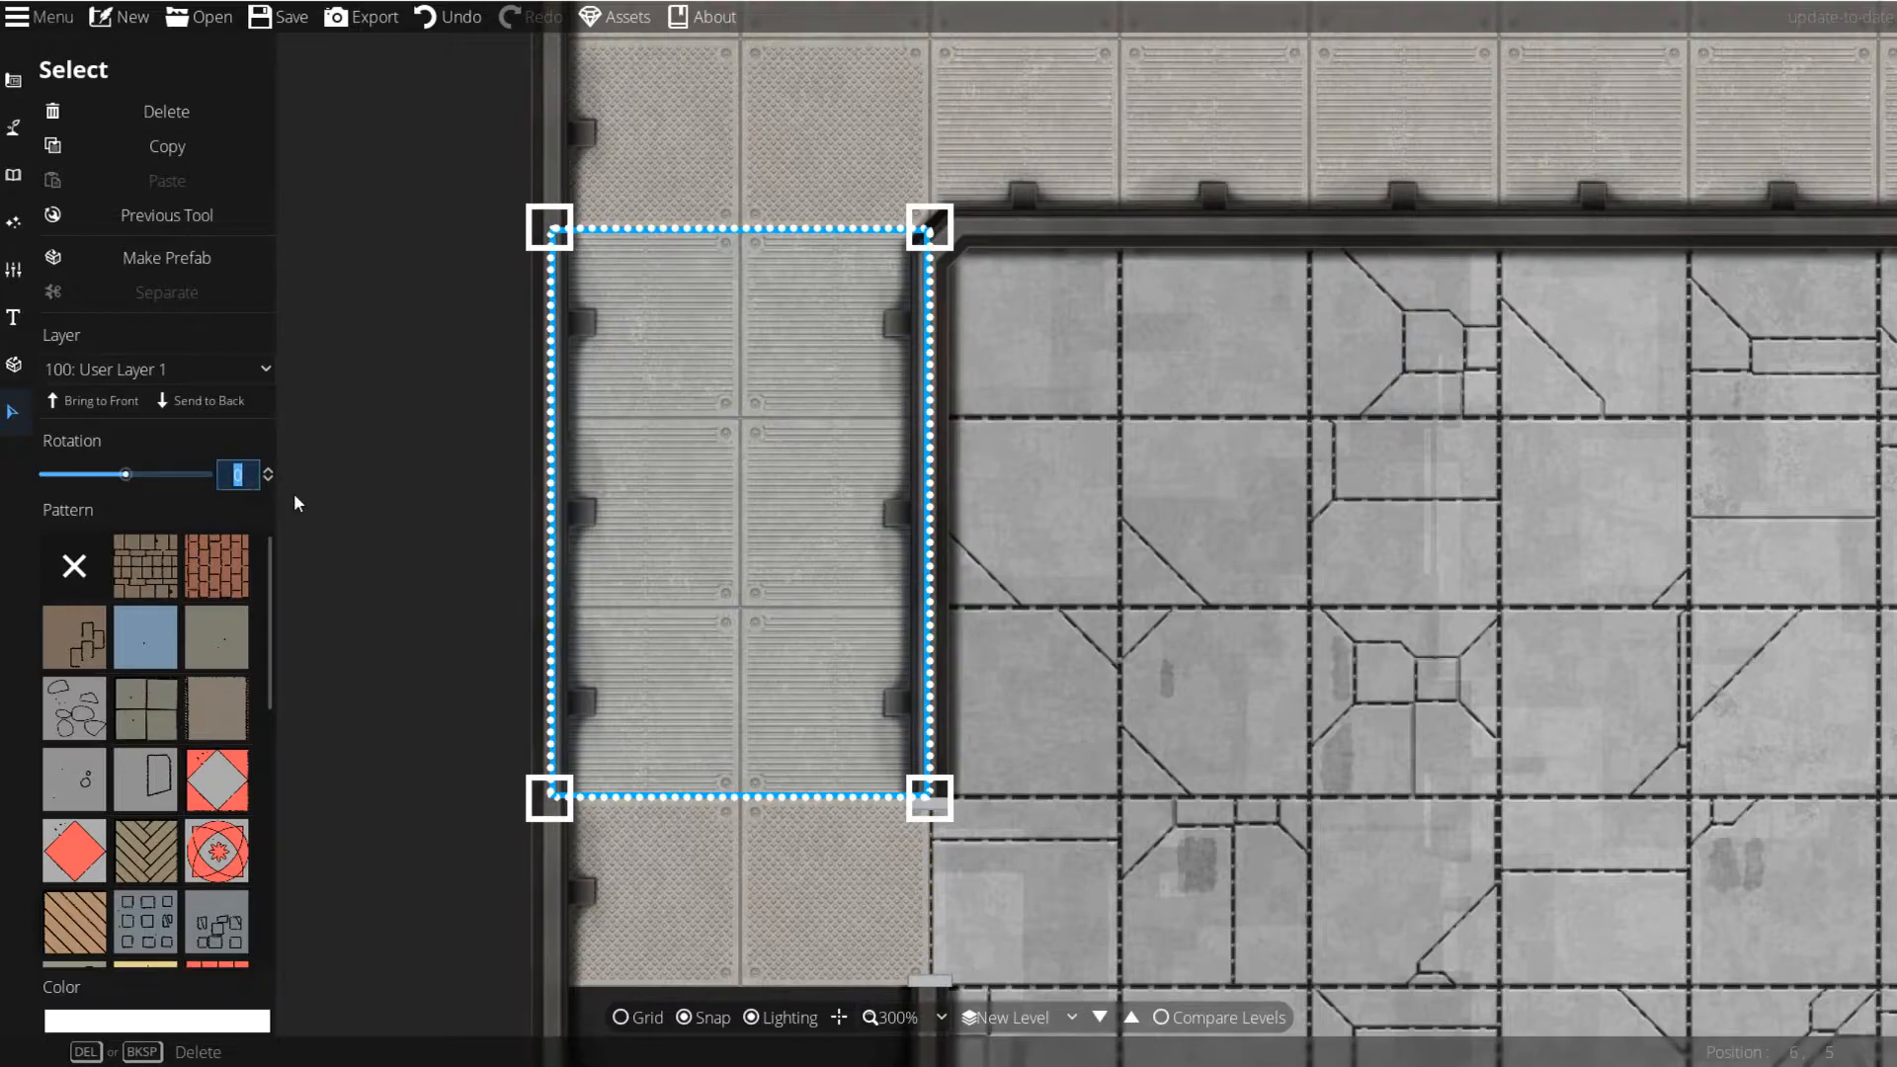
{"action": "key", "text": "Return"}
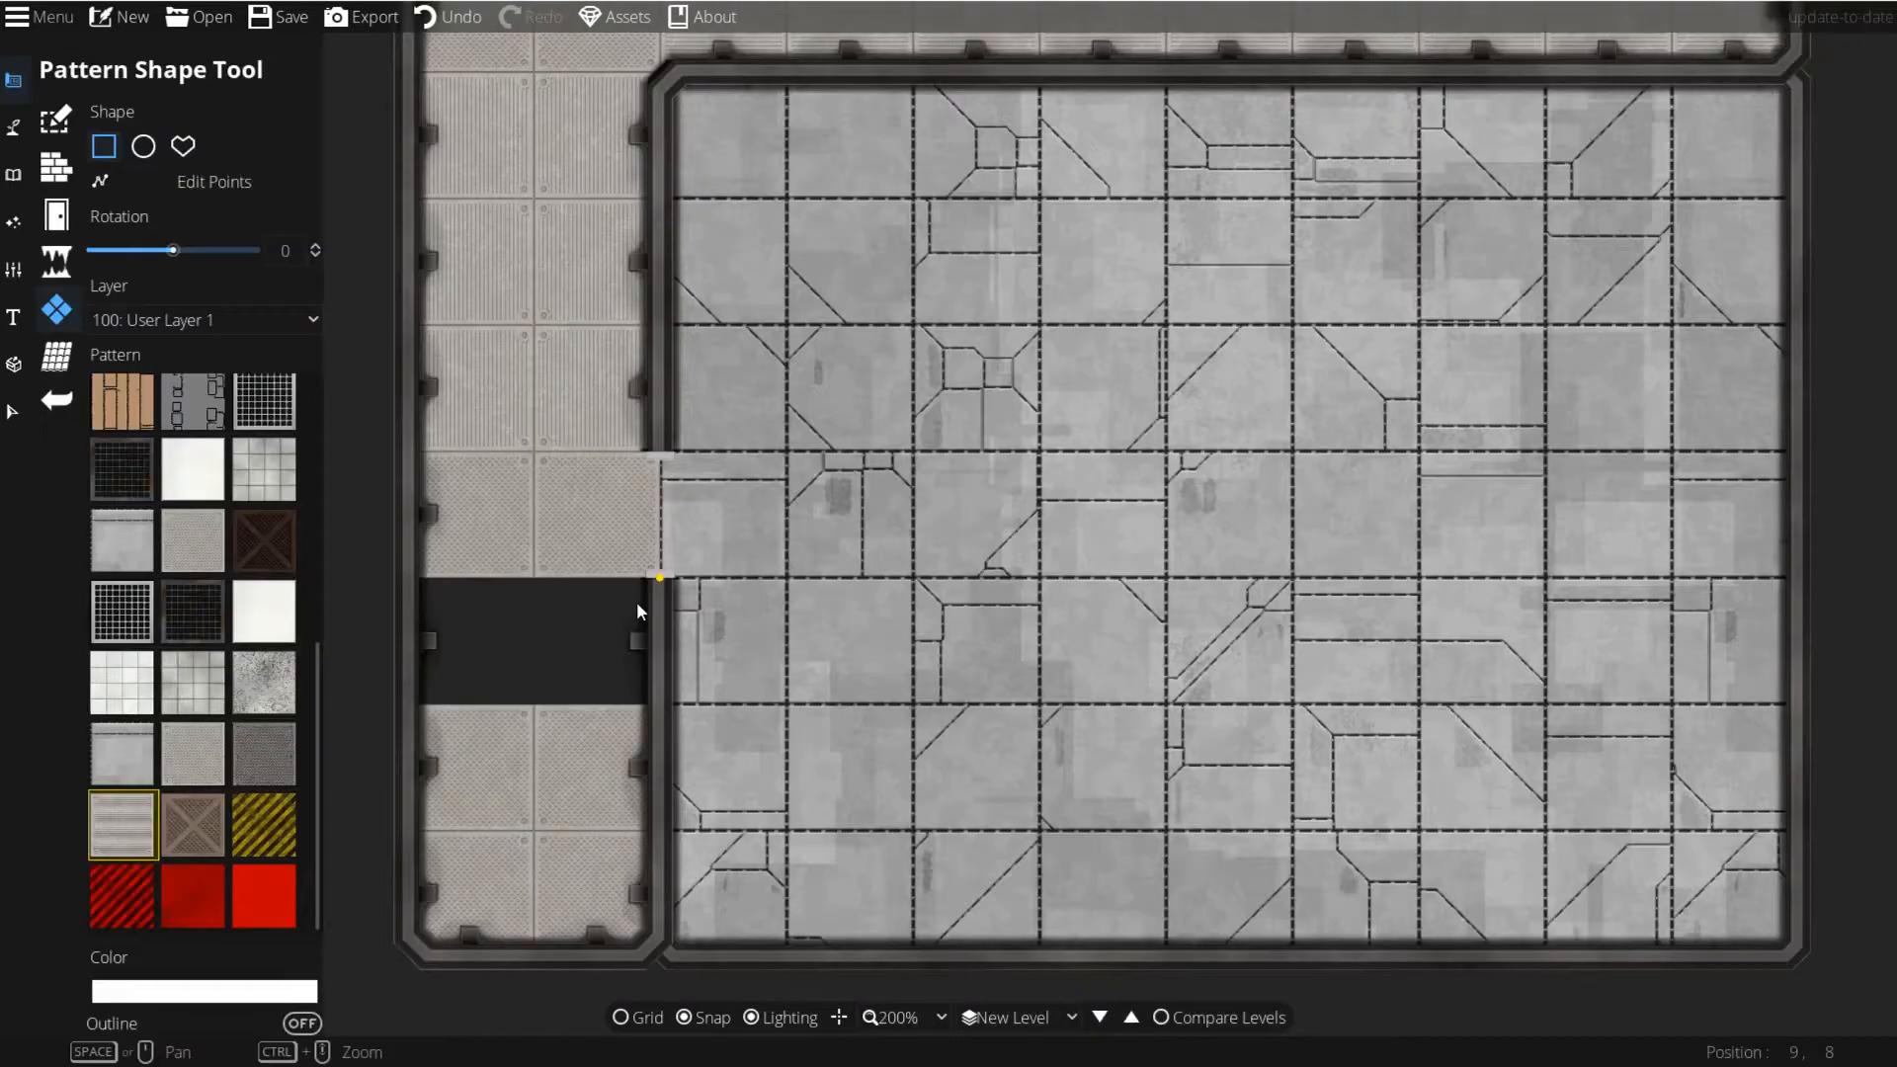
Step: Fill the 2 by 1 square gap in the corridor floor just below the doorway with ribbed plate
{"action": "left_click_drag", "start_coordinate": [638, 600], "coordinate": [441, 682]}
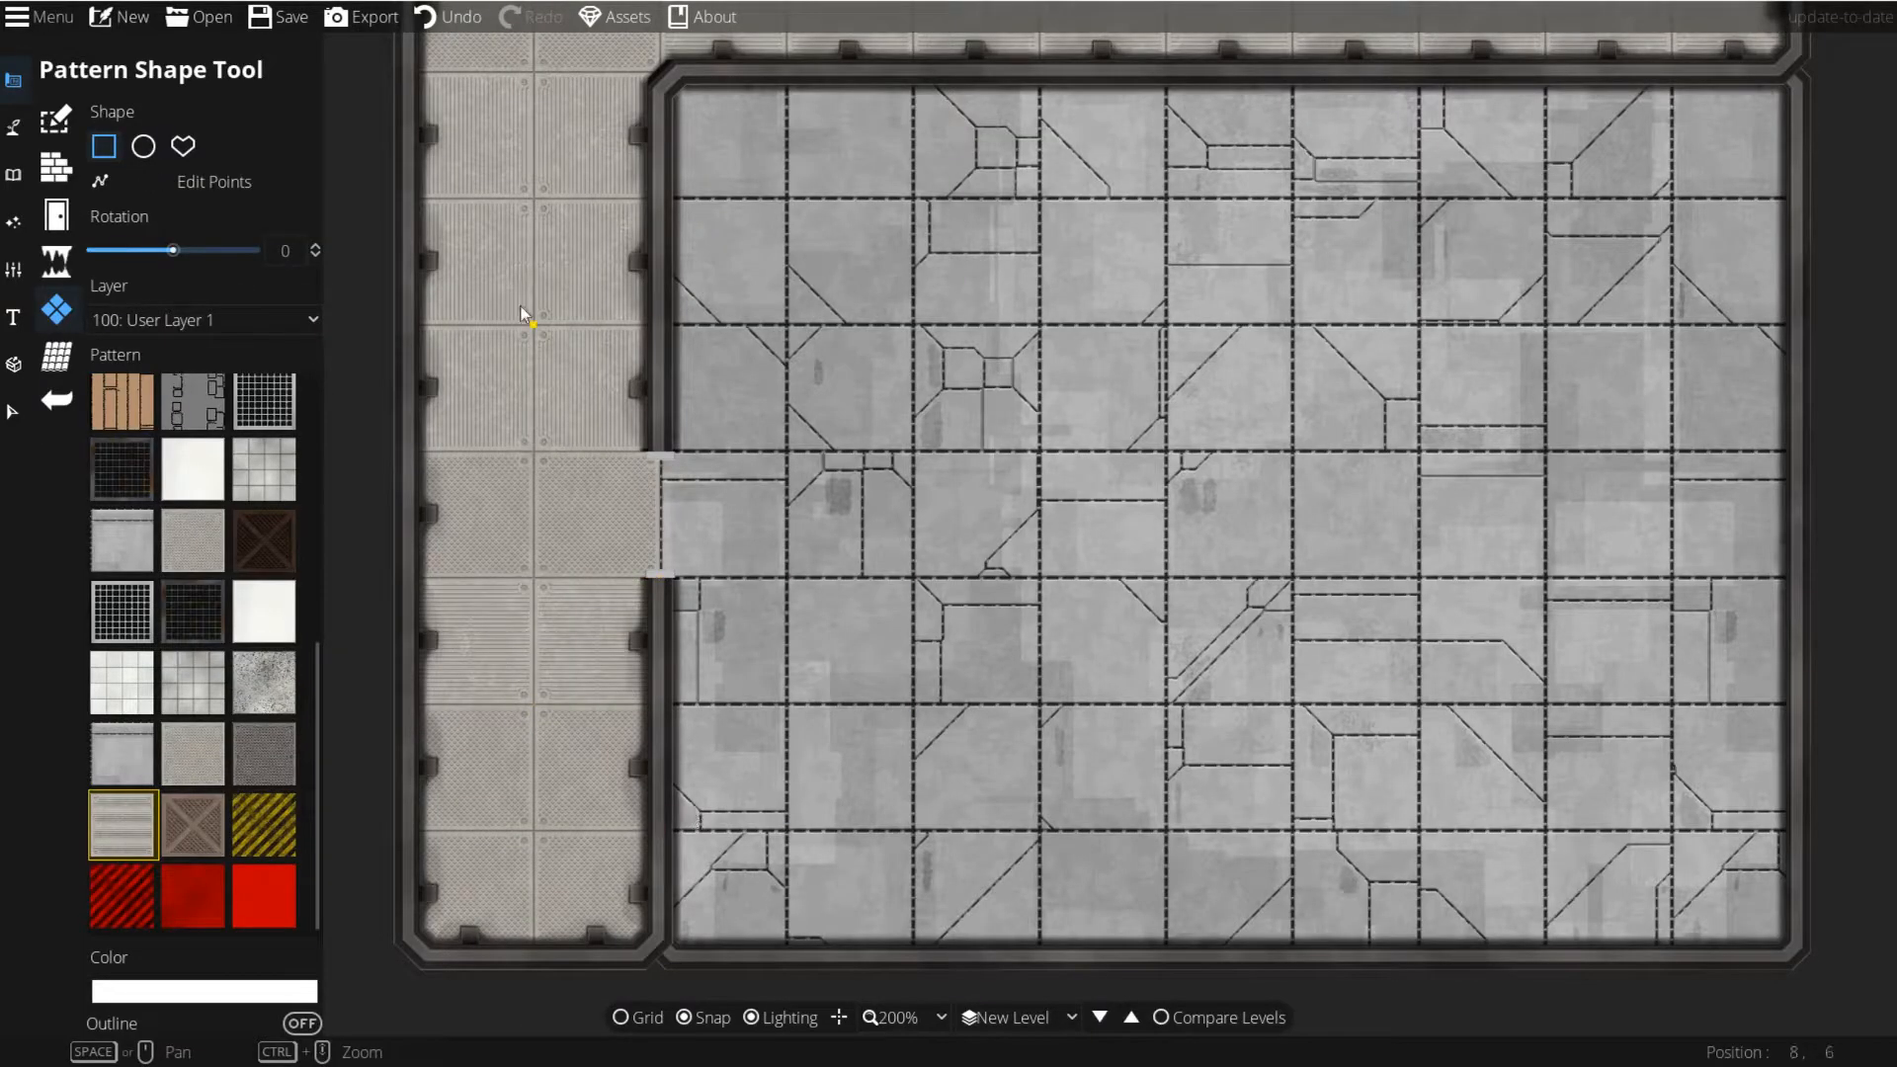
{"action": "left_click_drag", "start_coordinate": [1081, 531], "coordinate": [838, 530]}
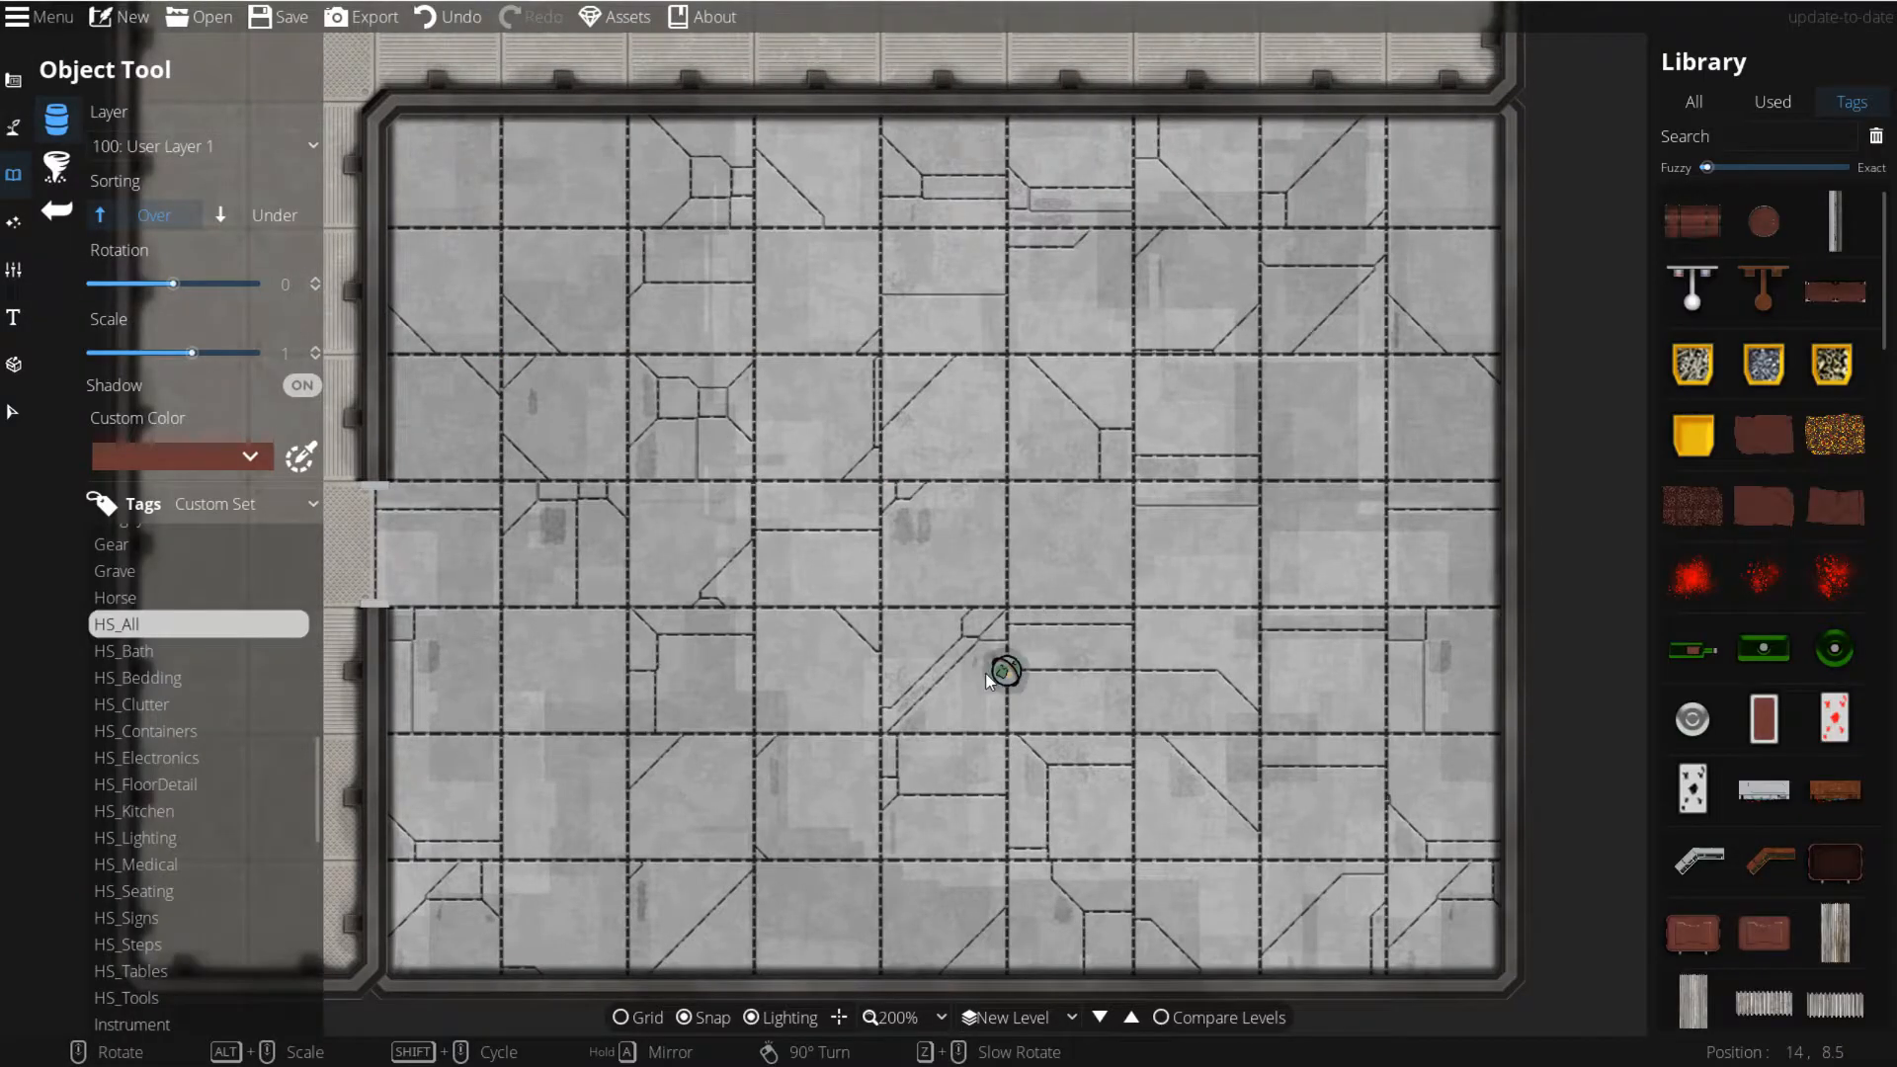
Step: Place a metal unit with coloured cables from the HS_All objects on the room floor with its shadow on
{"action": "mouse_move", "coordinate": [1711, 872]}
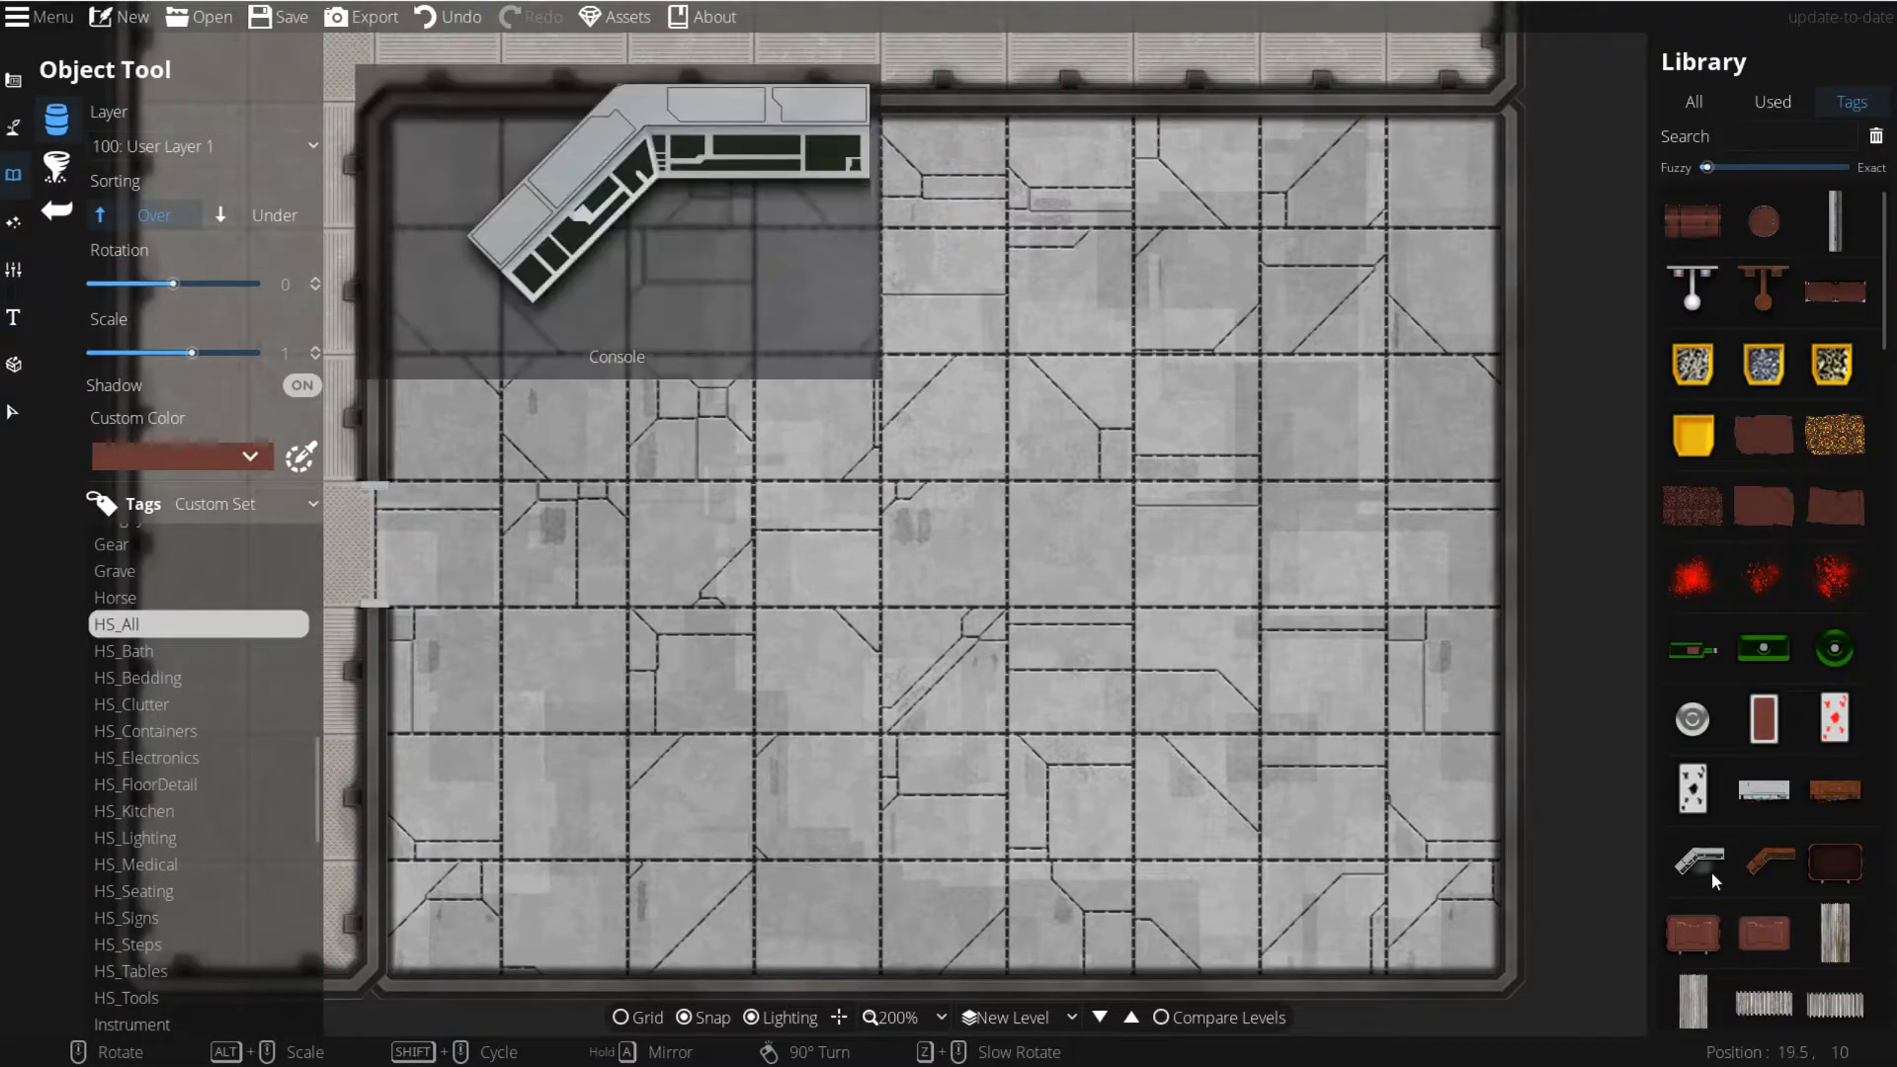
{"action": "left_click", "coordinate": [1760, 793]}
{"action": "scroll", "coordinate": [1182, 607], "scroll_direction": "up", "scroll_amount": 2}
{"action": "scroll", "coordinate": [1182, 606], "scroll_direction": "up", "scroll_amount": 1}
{"action": "left_click", "coordinate": [1172, 449]}
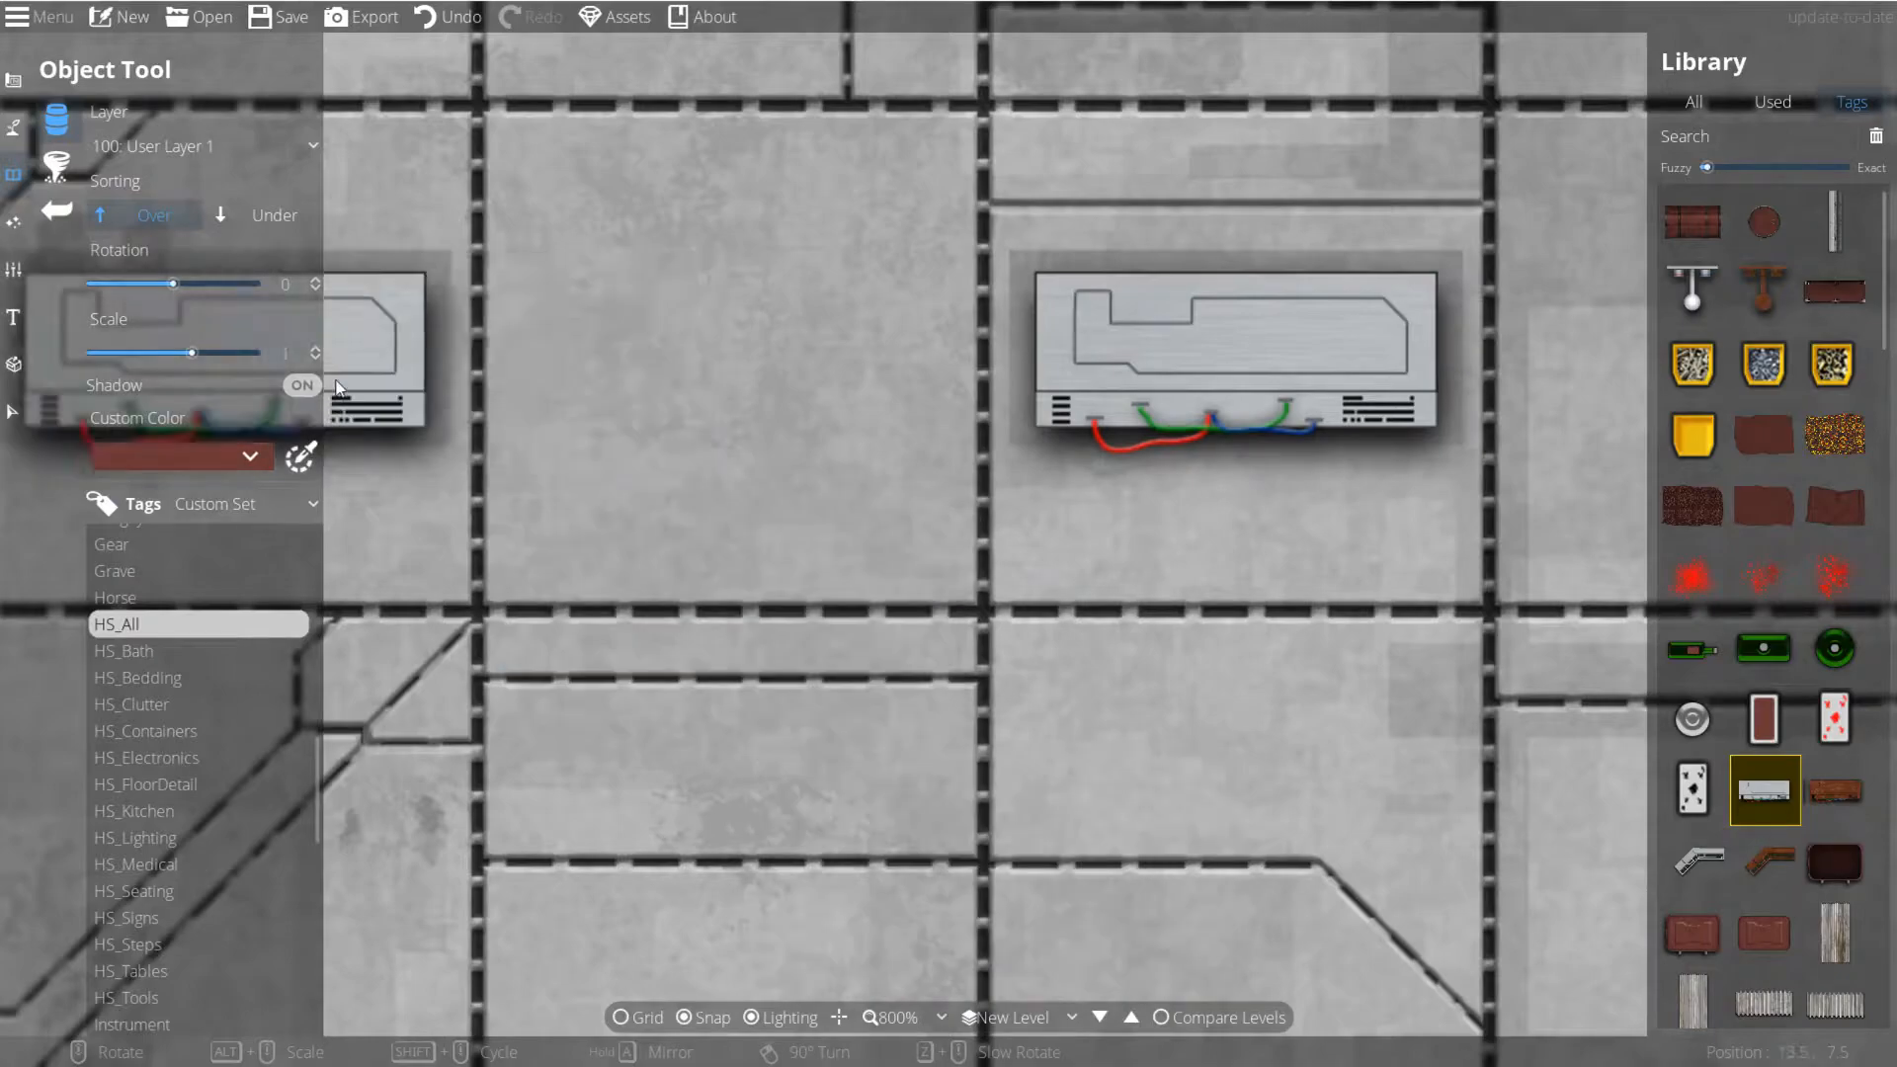
Step: Turn the object shadow off and place a second metal unit one square to the left of the first
{"action": "left_click", "coordinate": [296, 386]}
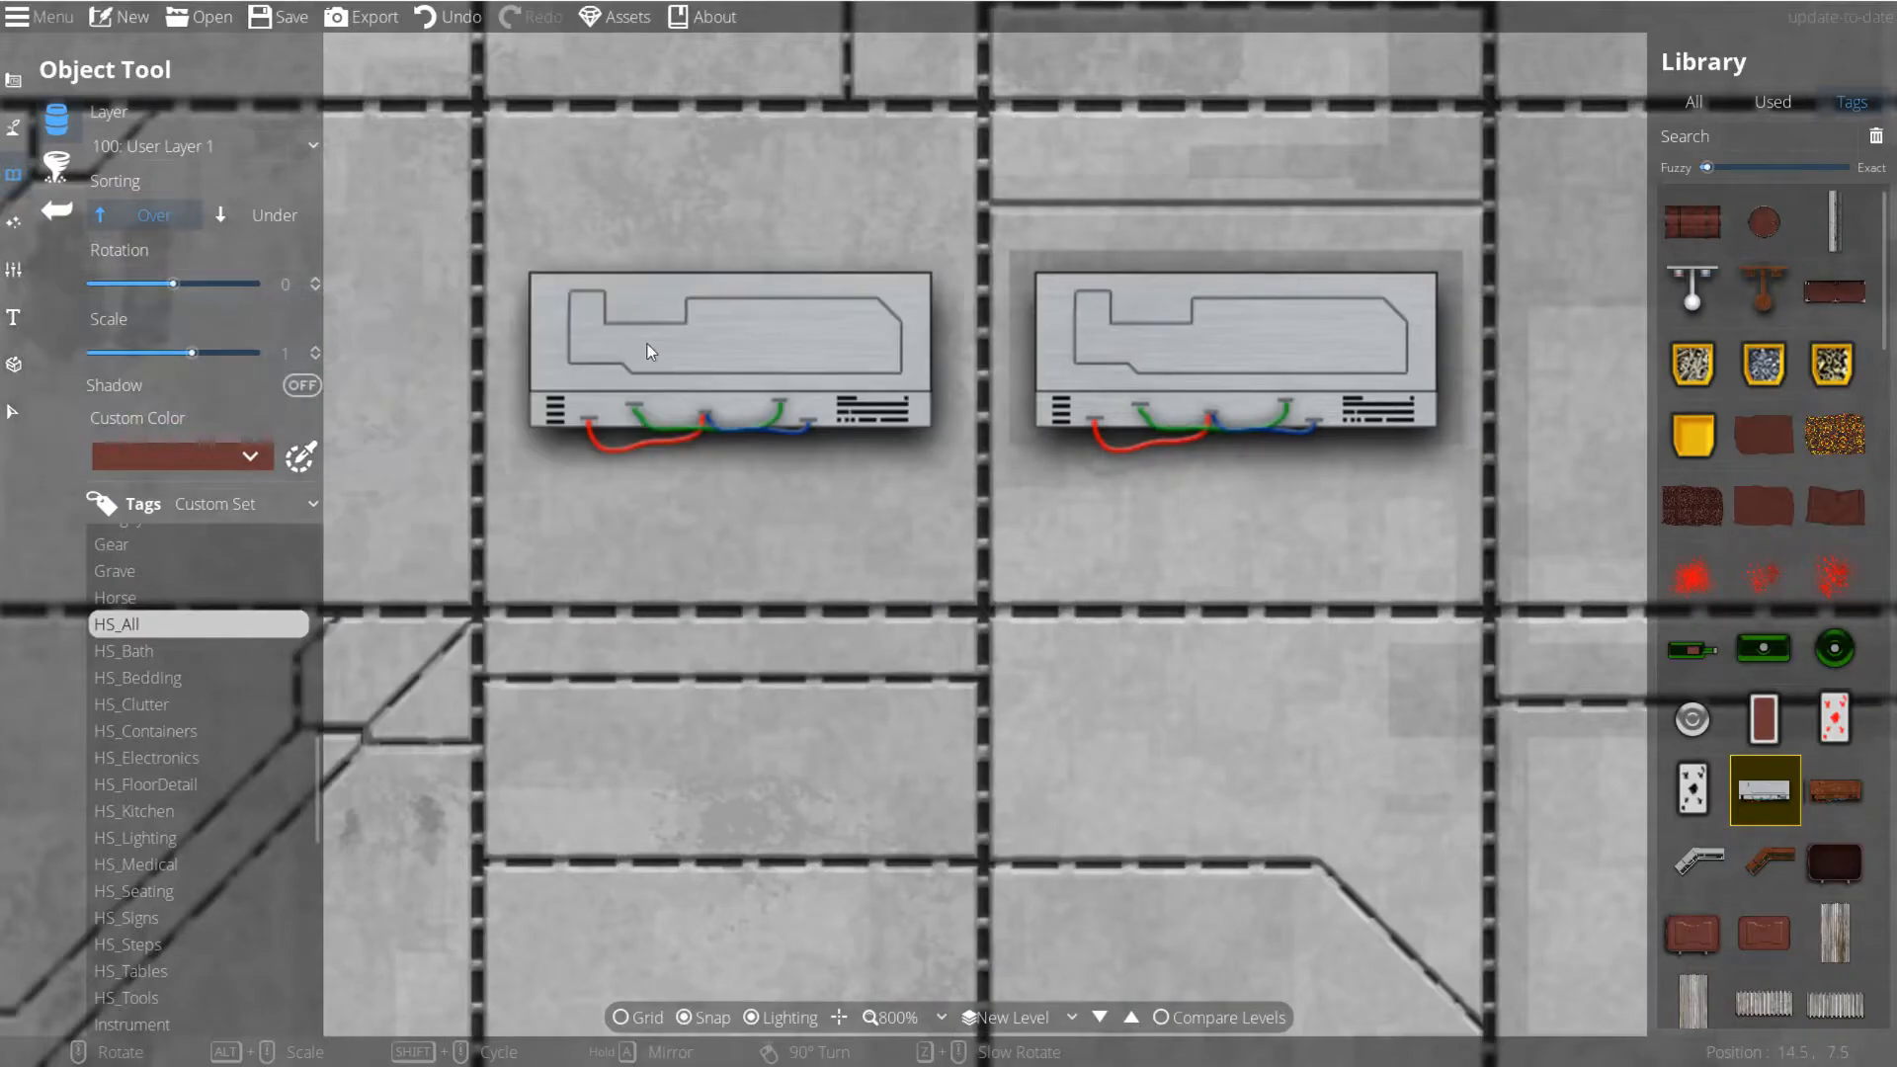
{"action": "left_click", "coordinate": [648, 344]}
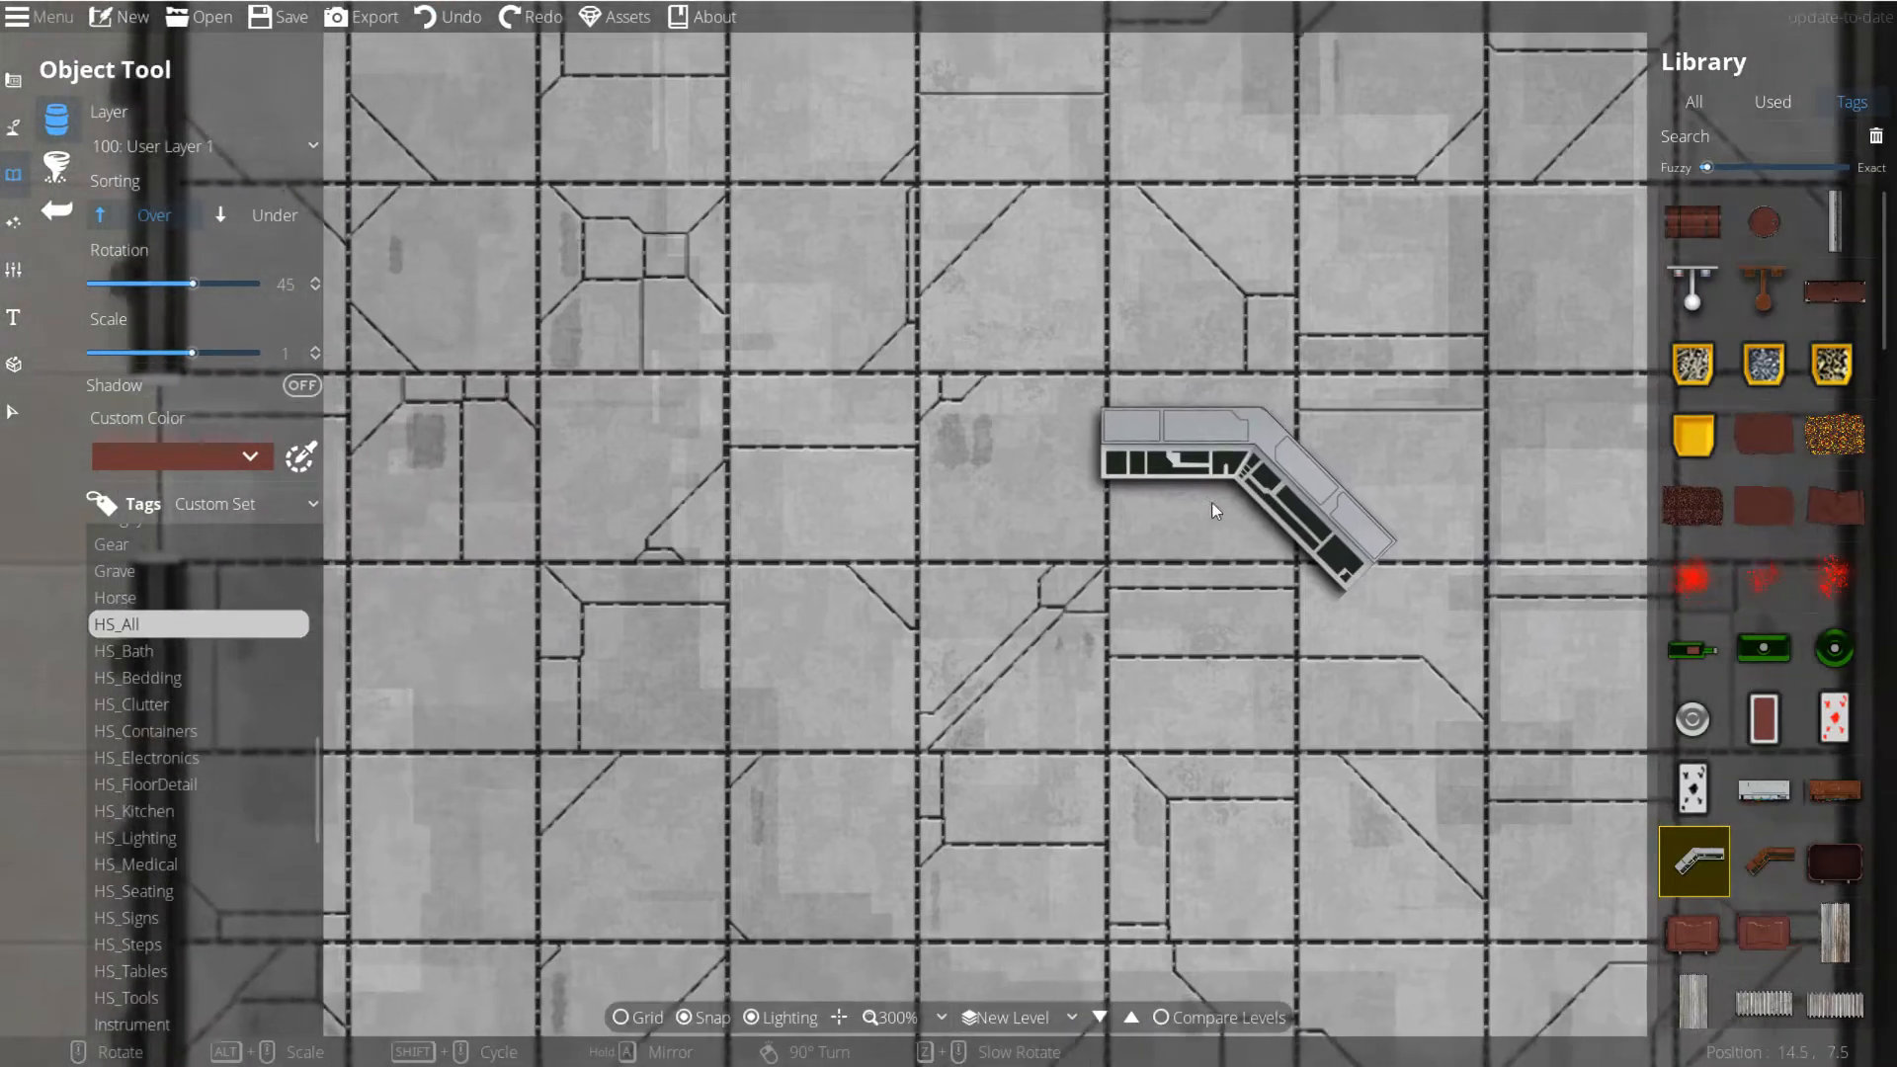
Step: Filter the object library to the HS_Electronics tag to find the console variants
{"action": "left_click_drag", "start_coordinate": [1044, 594], "coordinate": [1118, 407]}
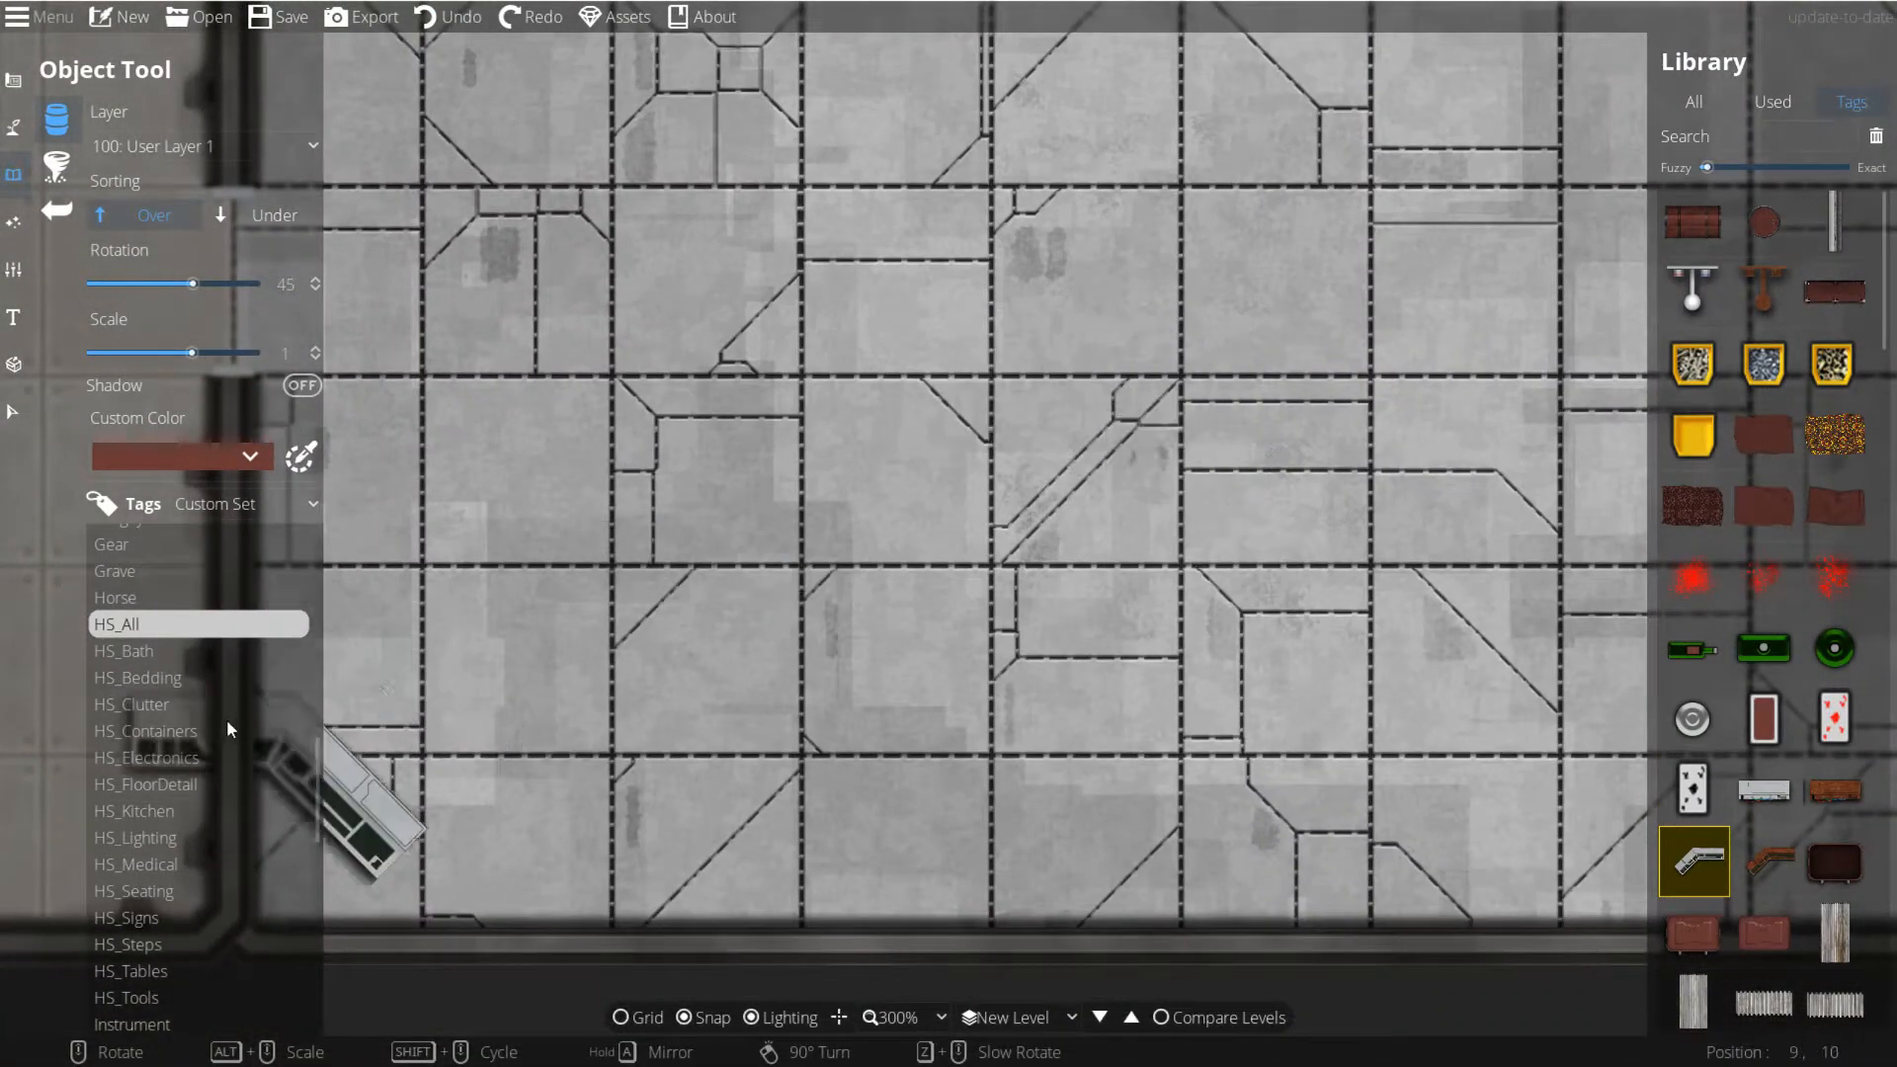
{"action": "left_click", "coordinate": [170, 757]}
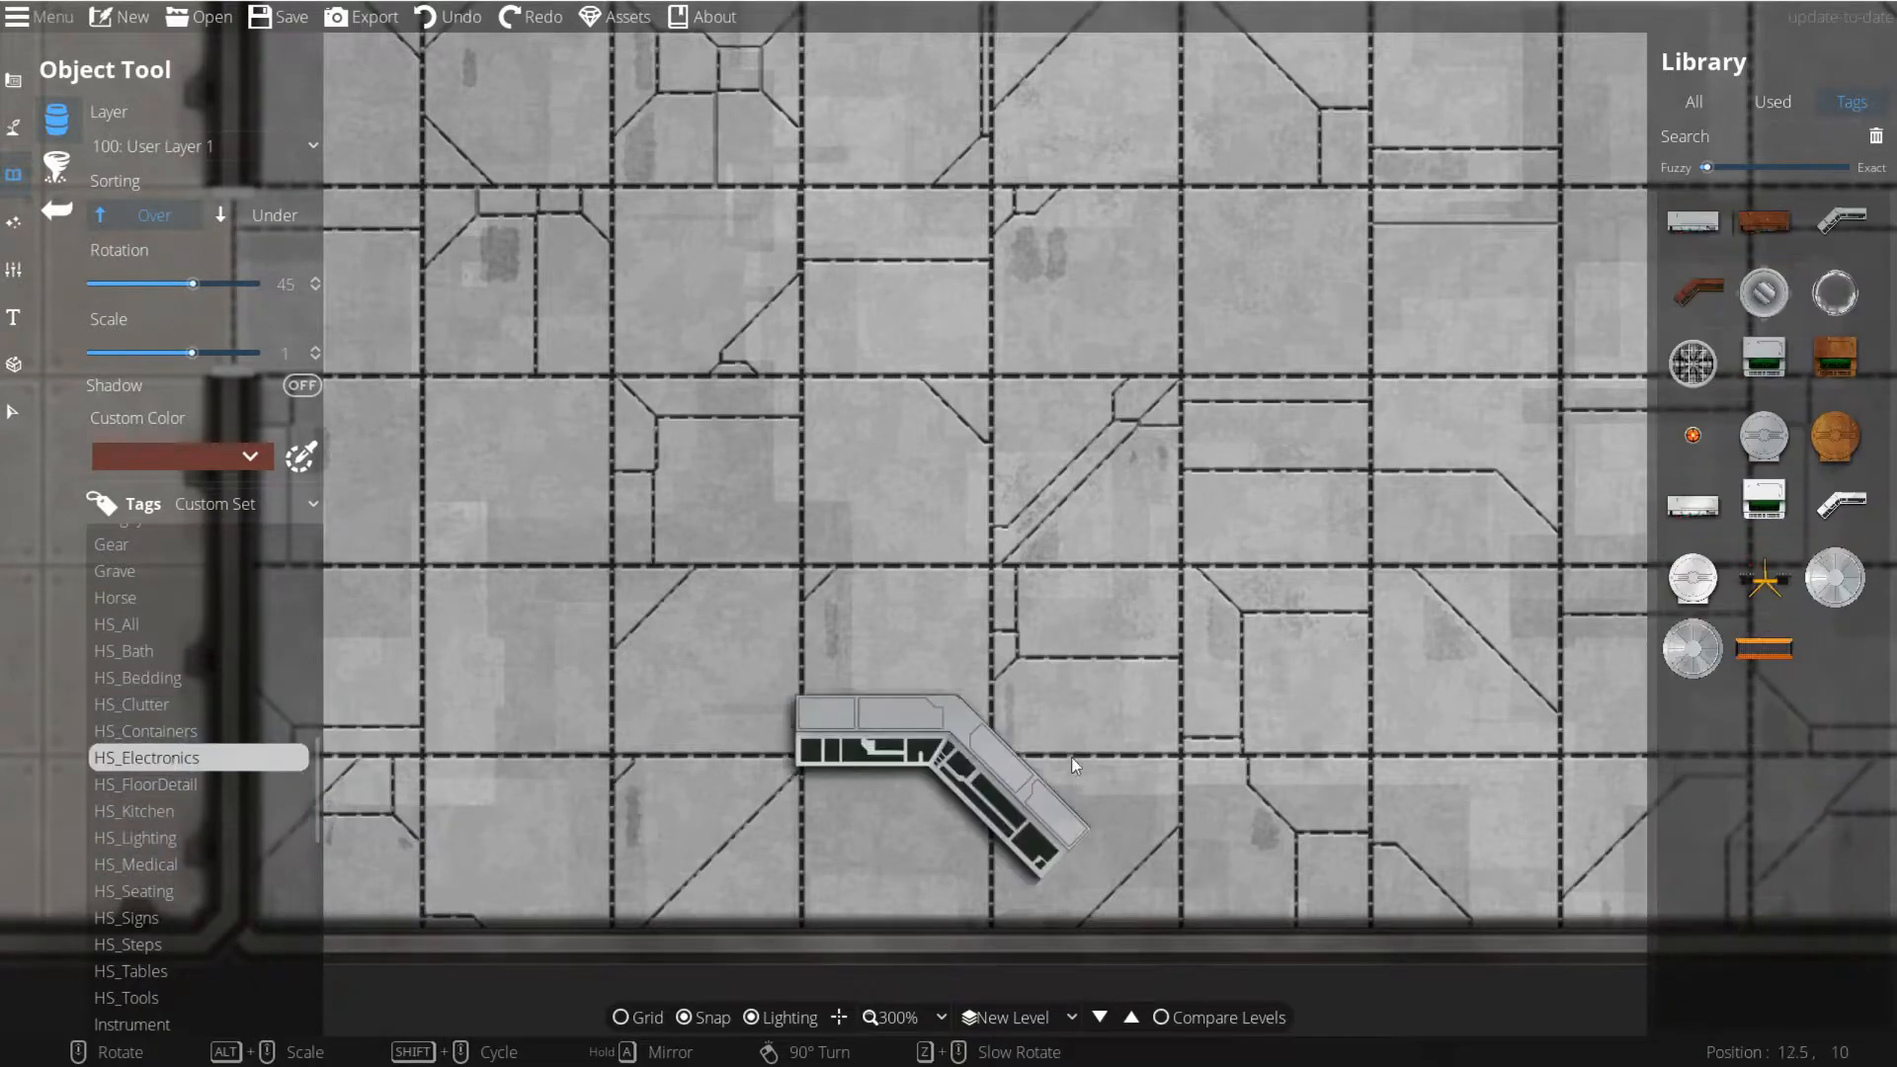
{"action": "mouse_move", "coordinate": [1839, 504]}
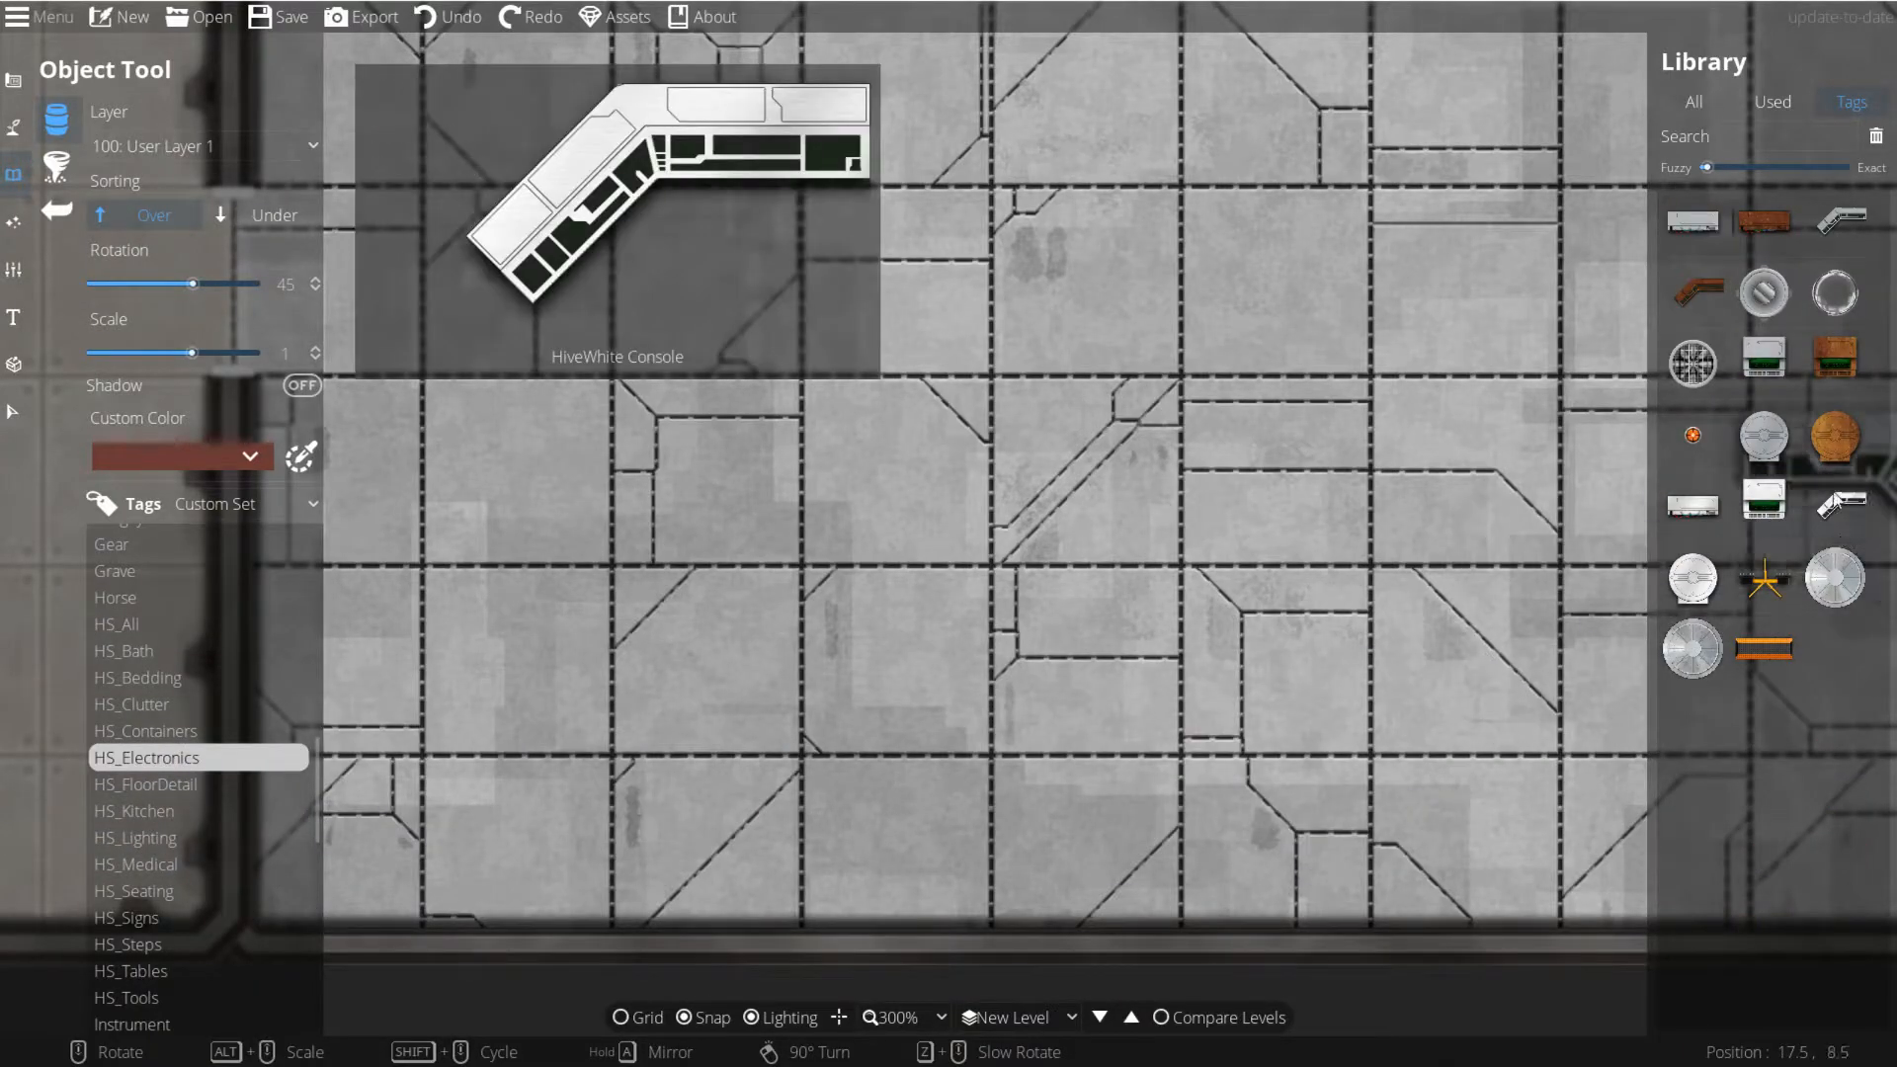
{"action": "left_click_drag", "start_coordinate": [1251, 520], "coordinate": [1045, 575]}
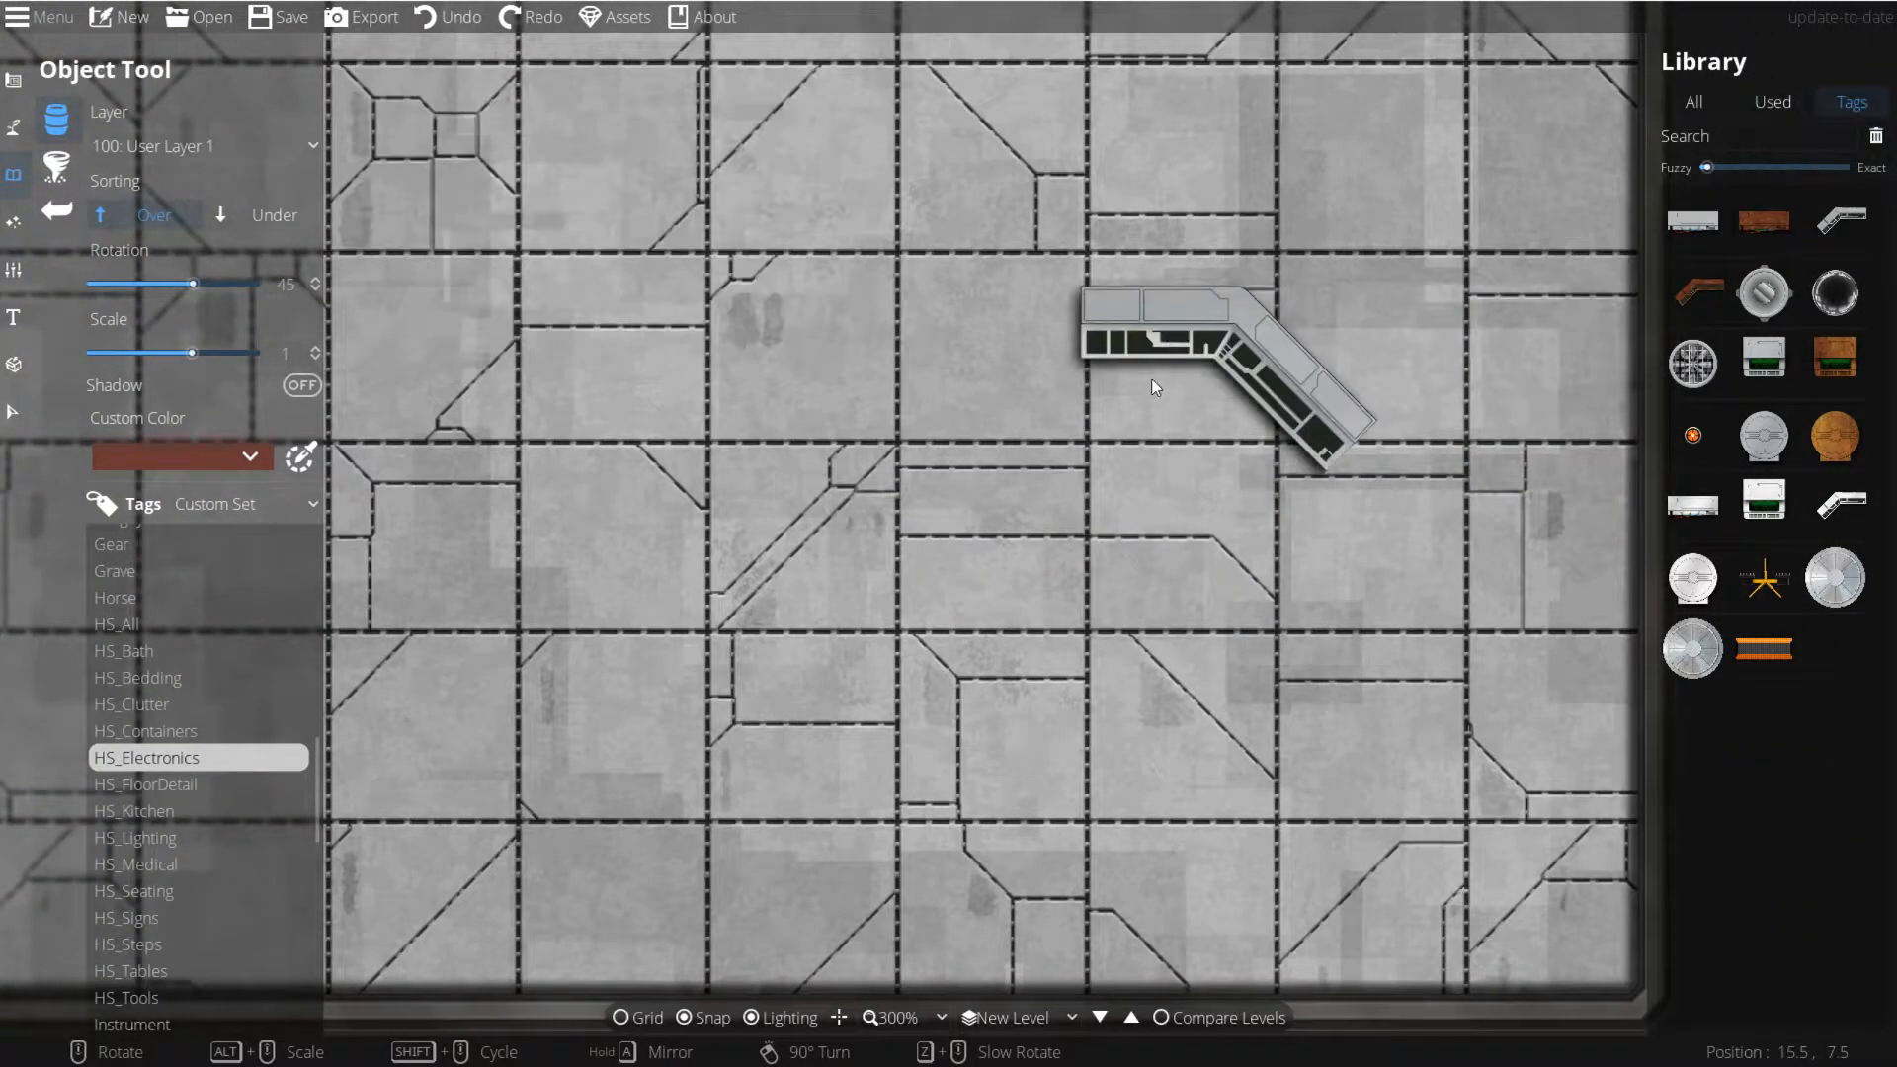
Step: Place the grey, rusty and white versions of the angled console one below the other on the room floor
{"action": "left_click", "coordinate": [1183, 377]}
{"action": "mouse_move", "coordinate": [1840, 378]}
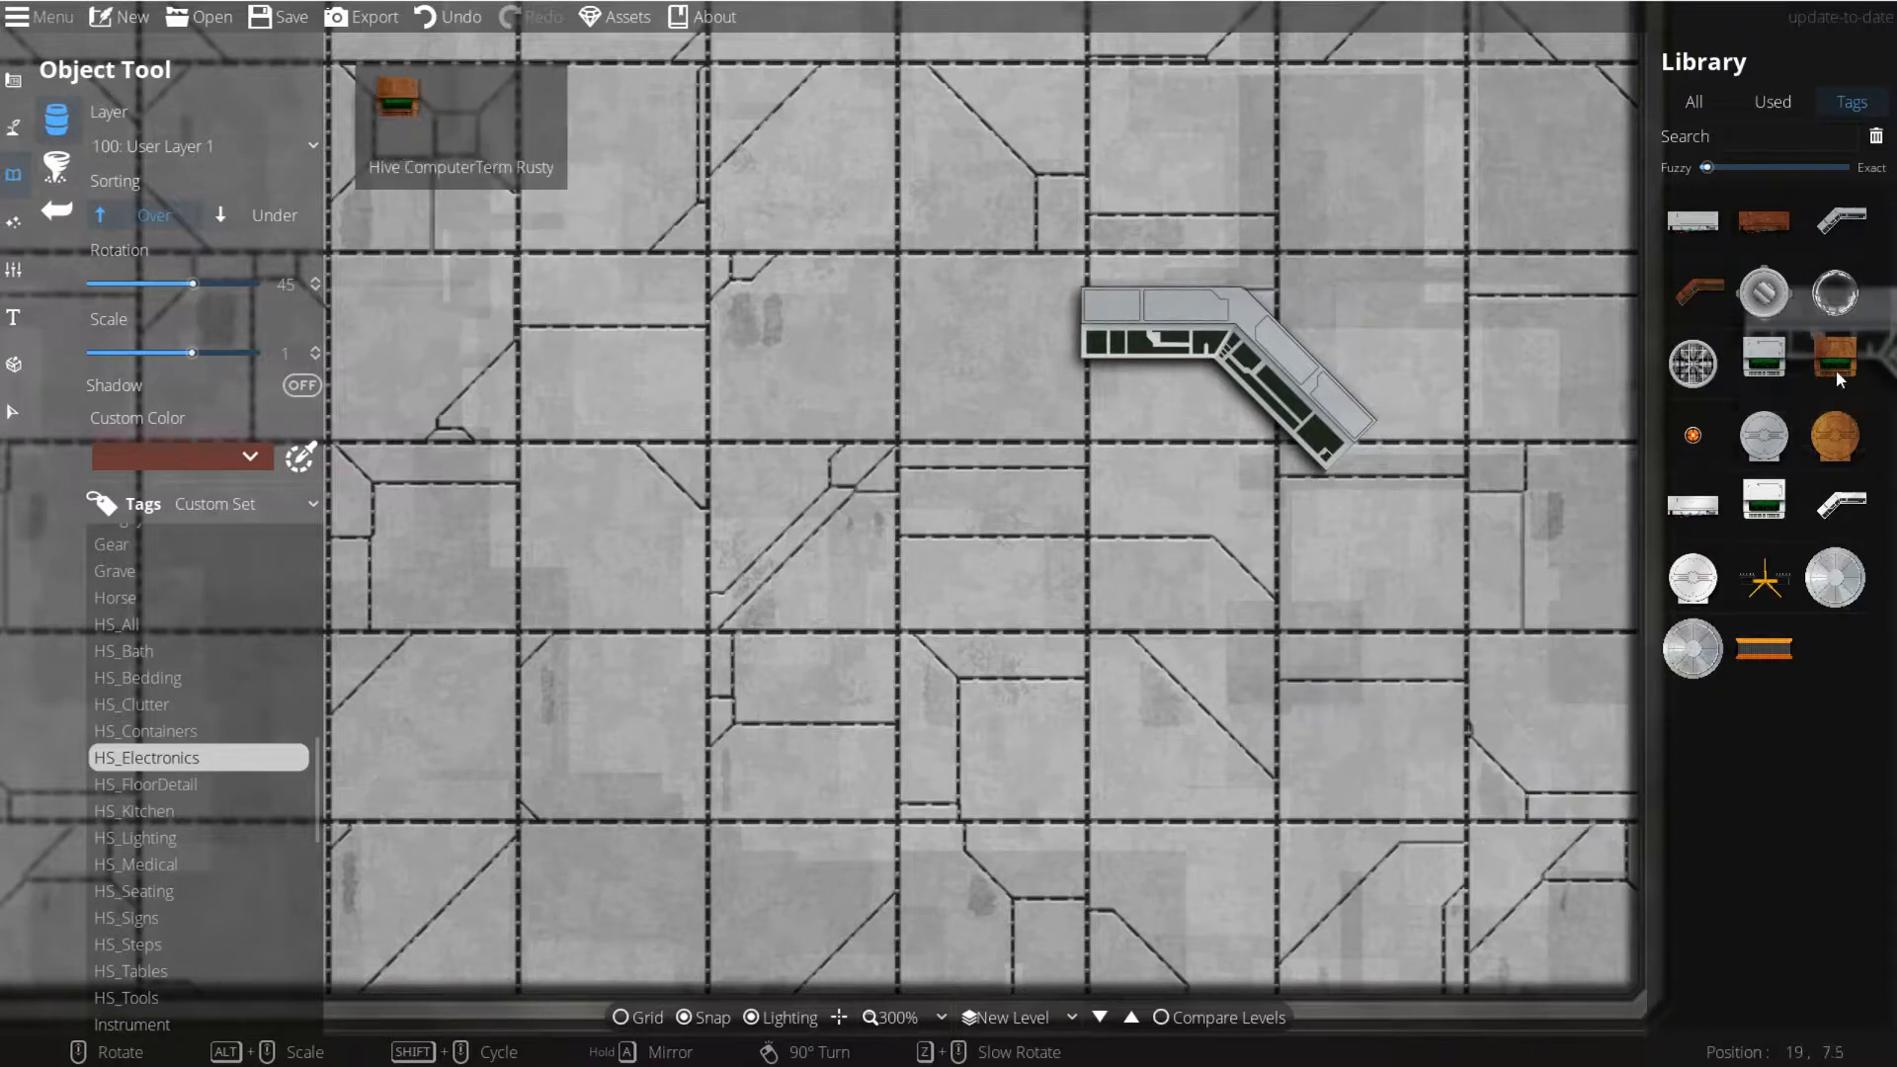
{"action": "left_click", "coordinate": [1711, 294]}
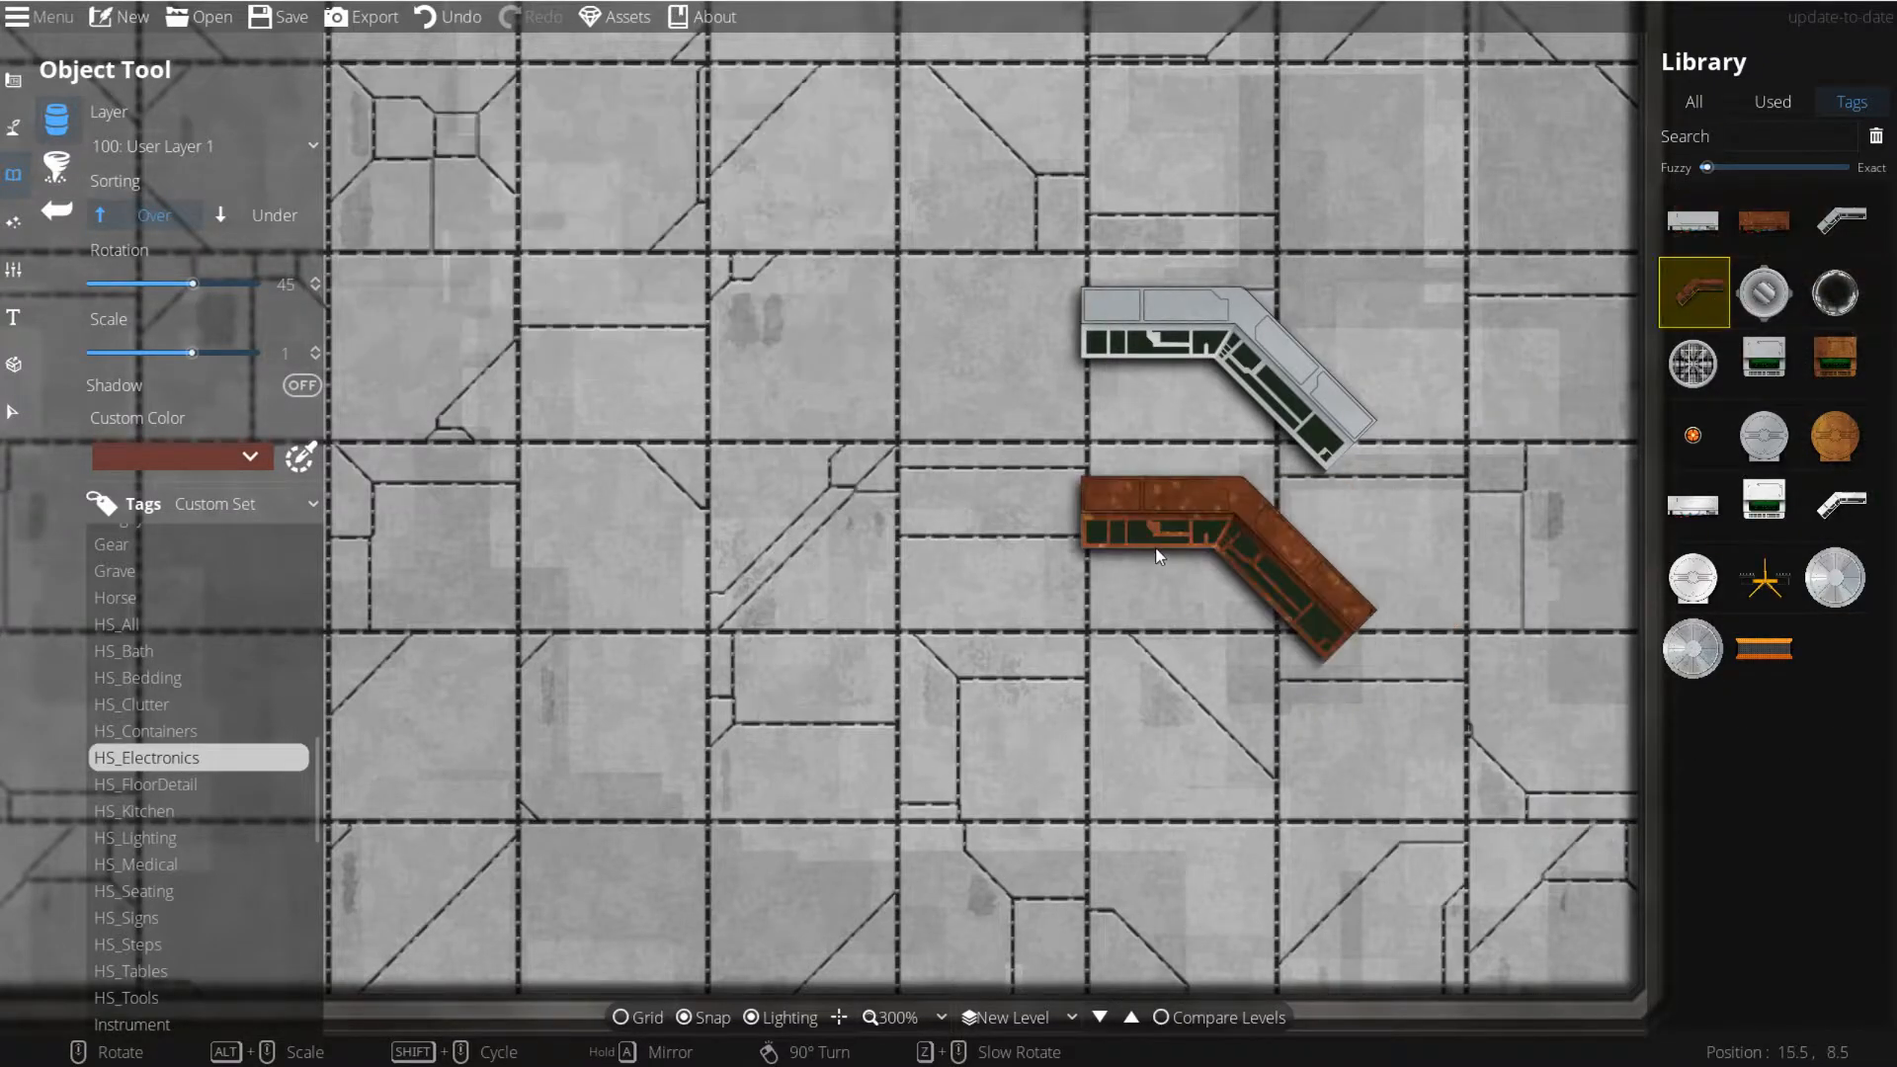
{"action": "left_click", "coordinate": [1159, 556]}
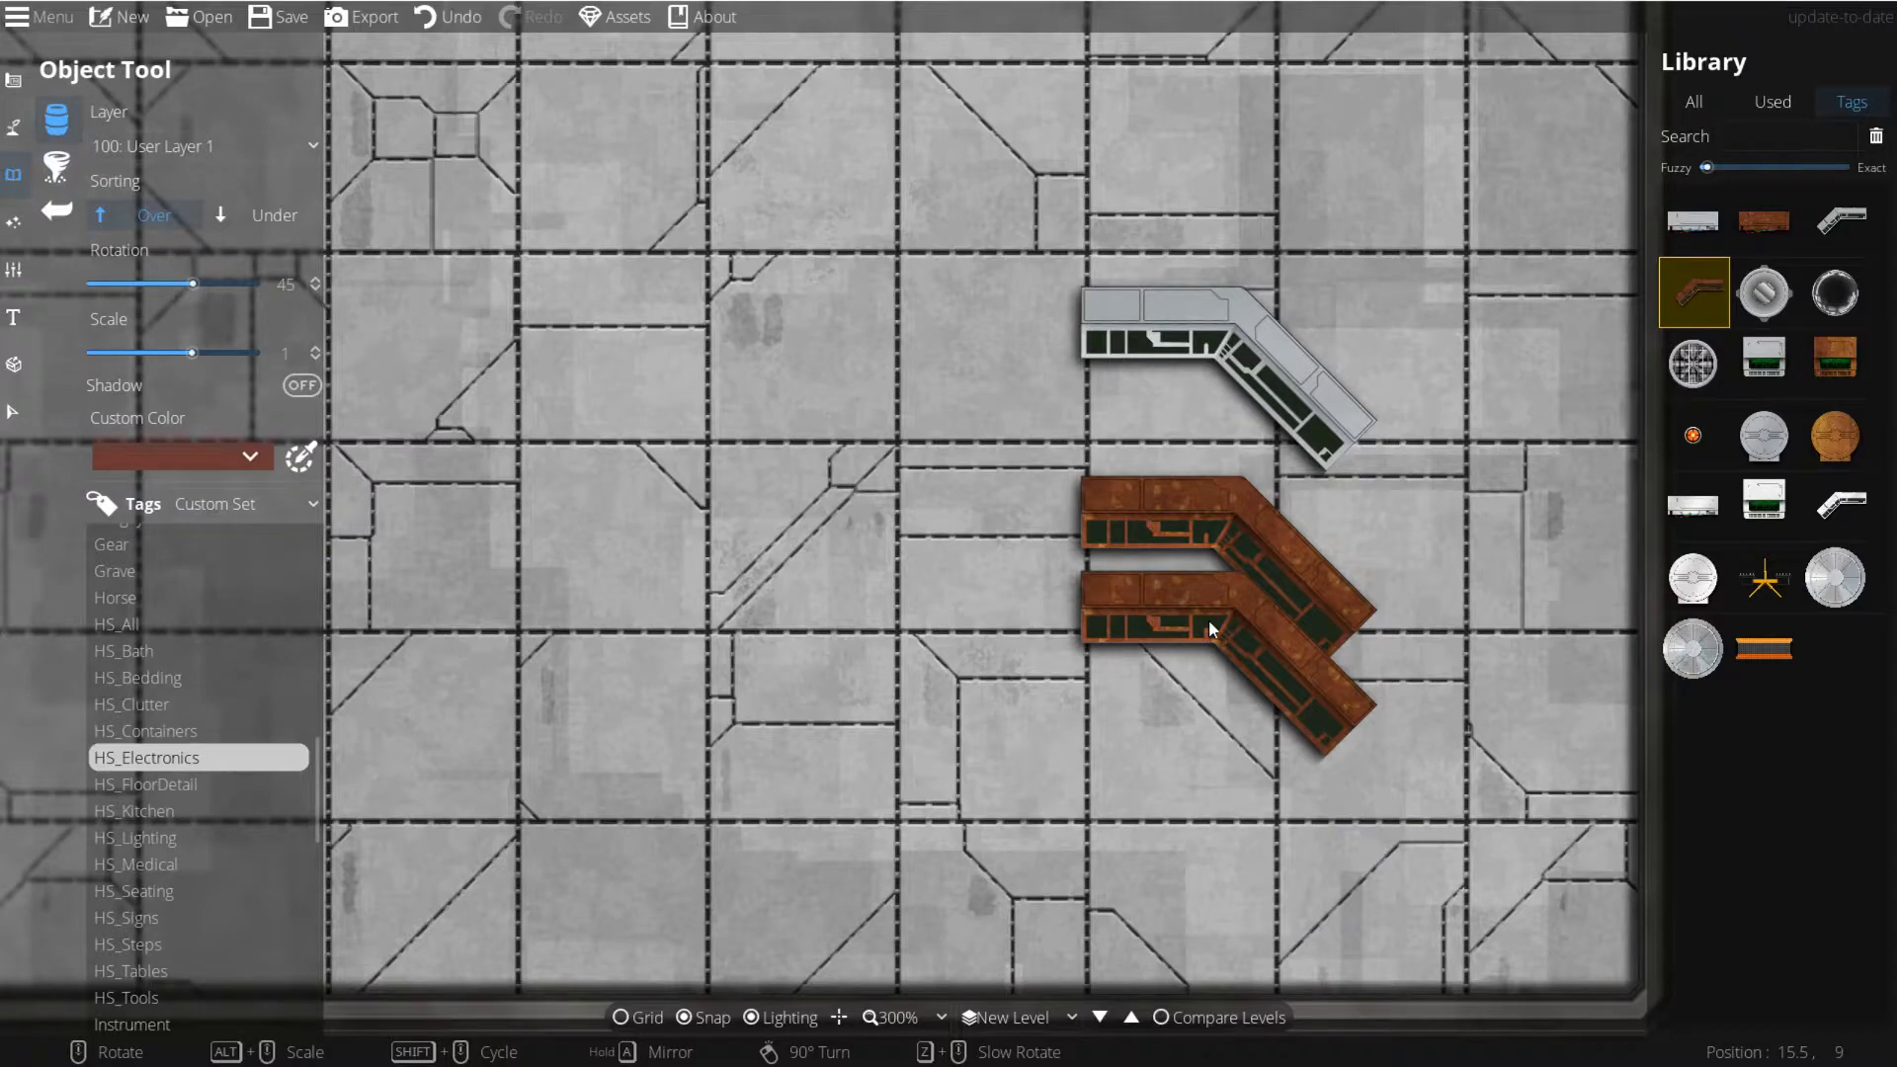
{"action": "left_click", "coordinate": [1861, 508]}
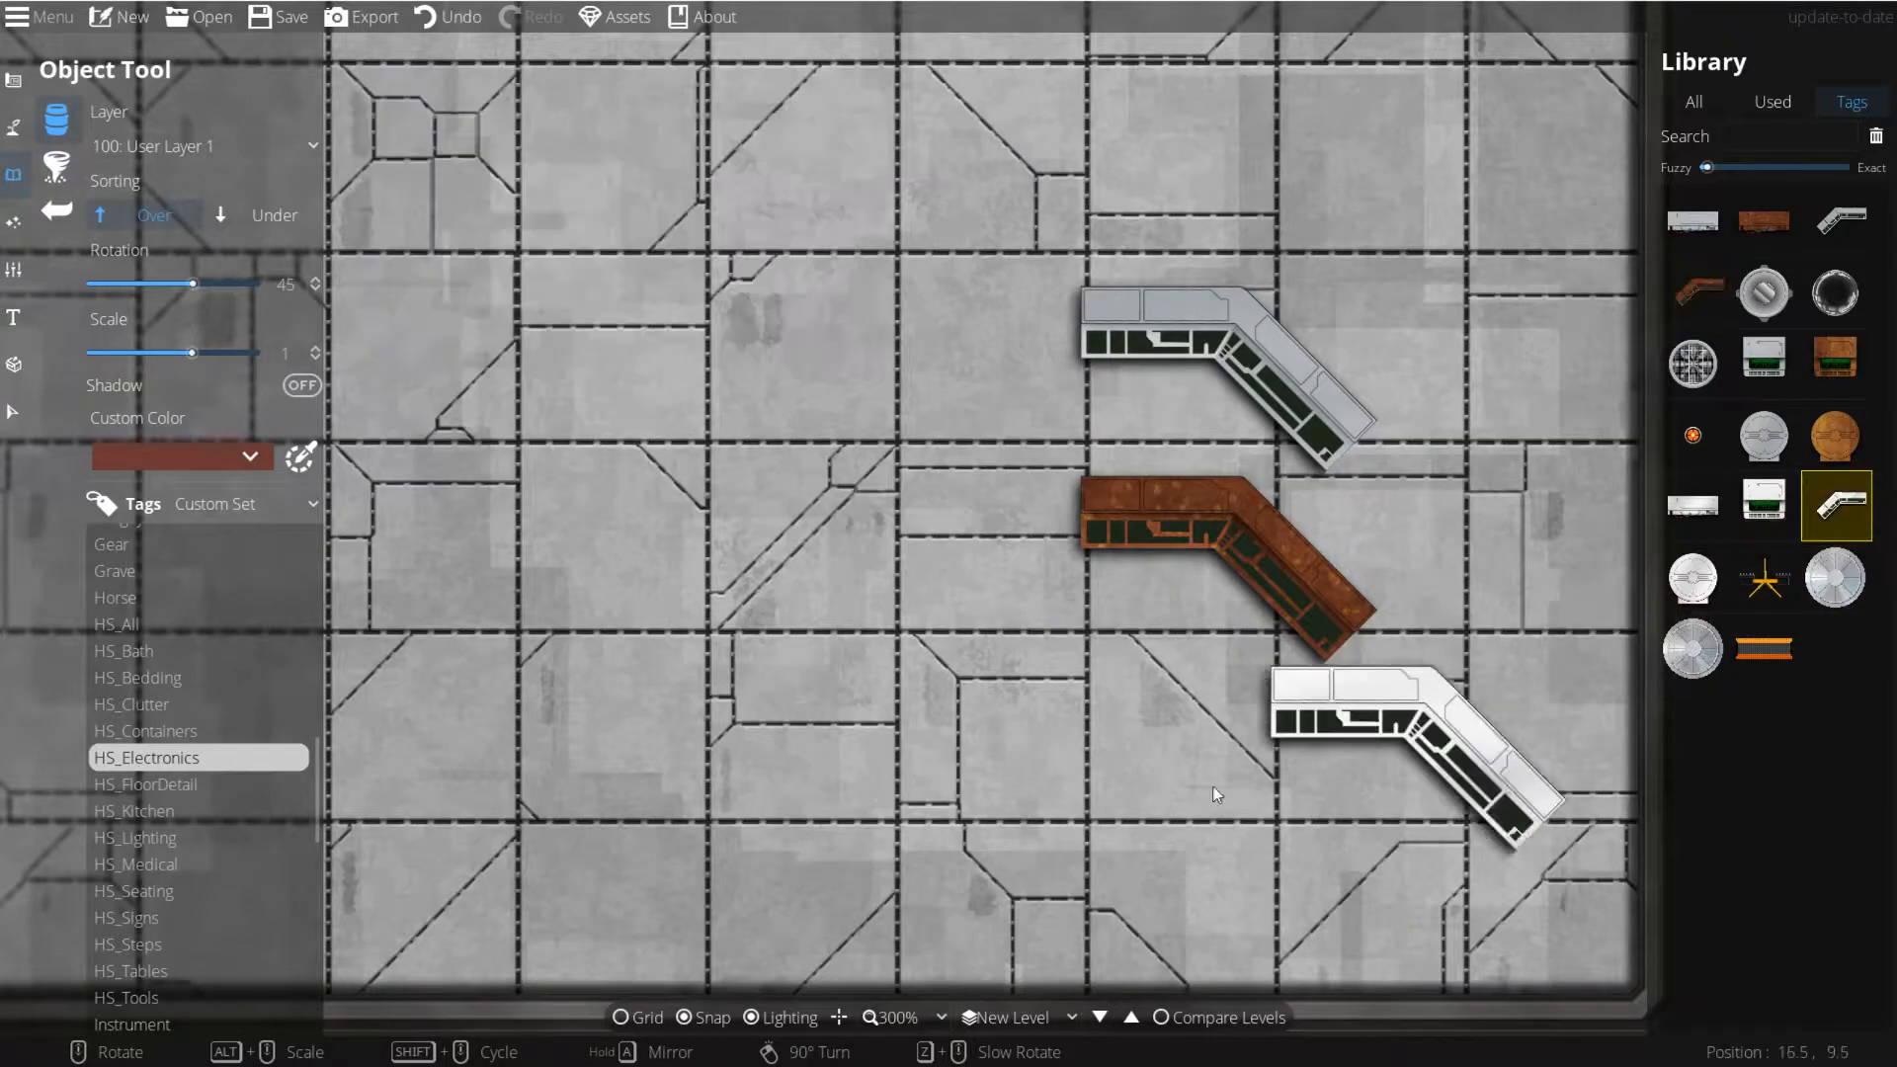
{"action": "left_click", "coordinate": [1190, 696]}
Step: Undo all of the trial consoles placed on the room floor
{"action": "scroll", "coordinate": [1361, 734], "scroll_direction": "up", "scroll_amount": 5}
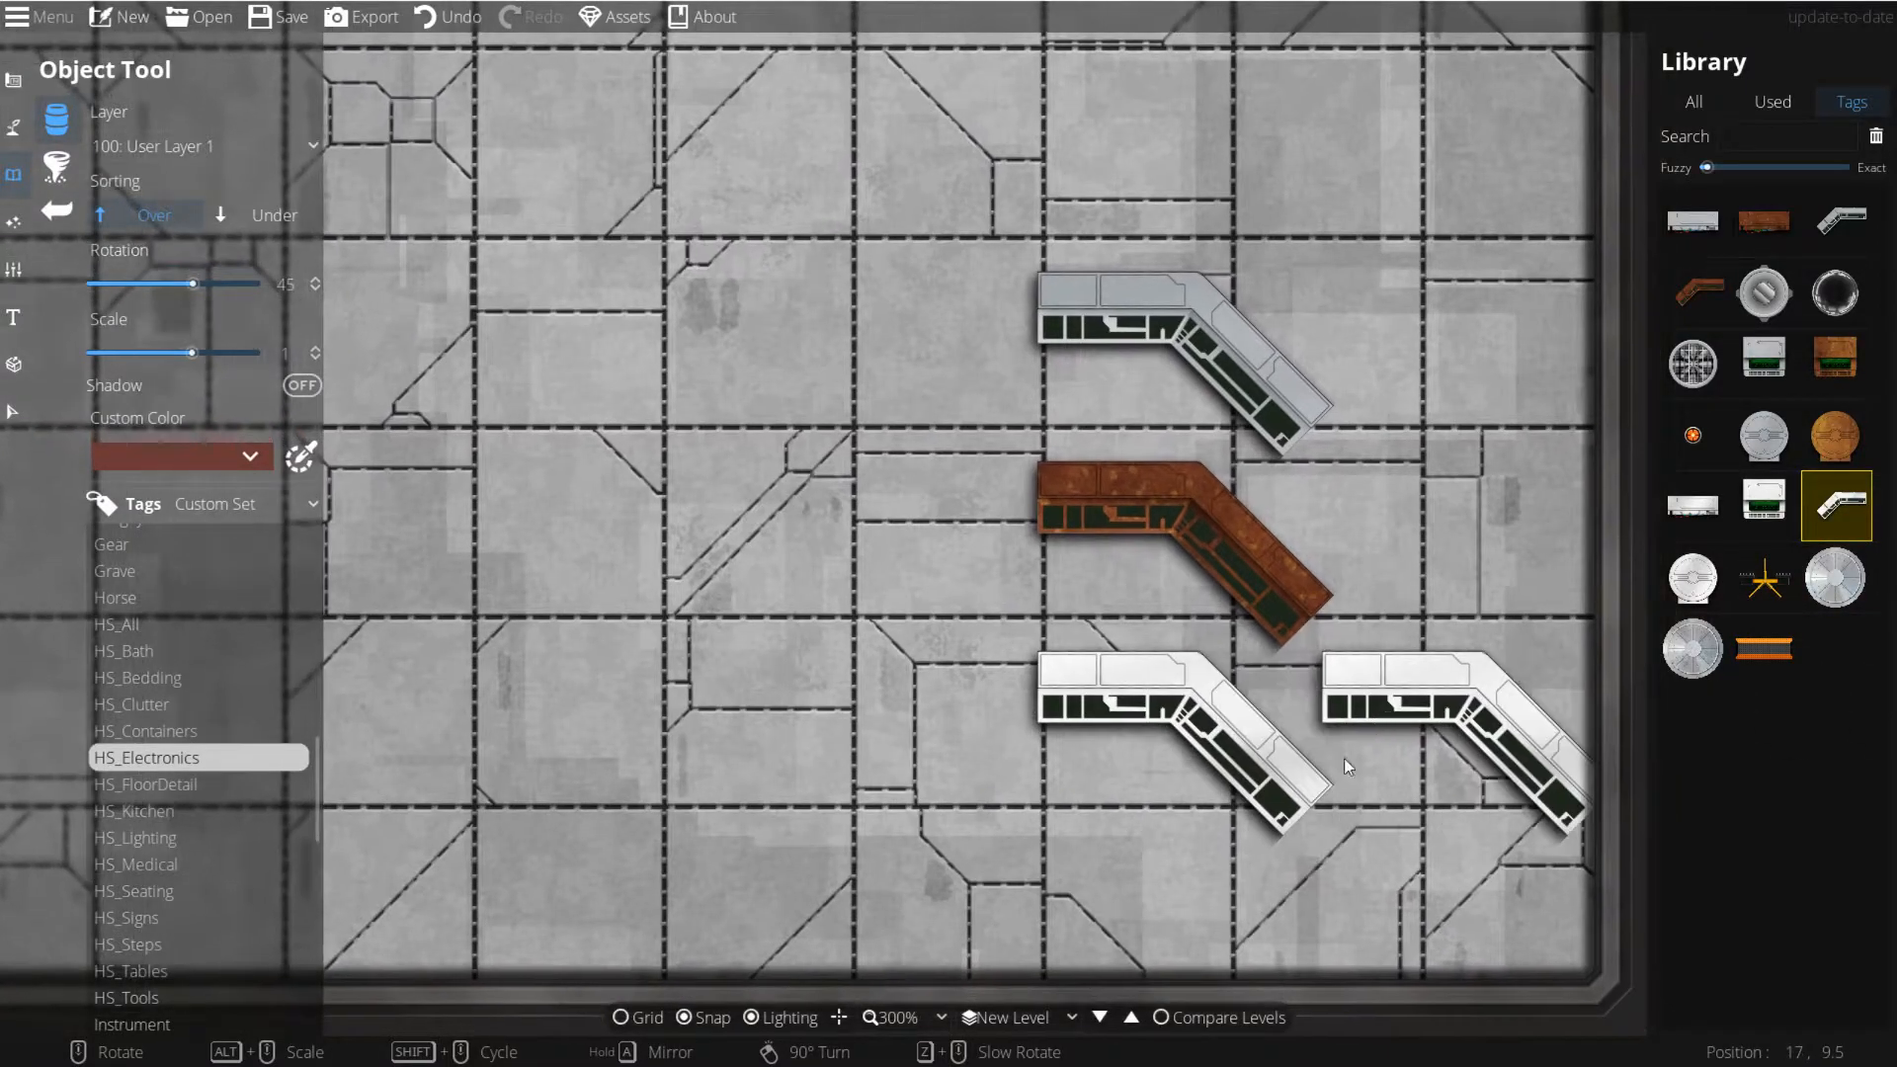
{"action": "scroll", "coordinate": [1284, 826], "scroll_direction": "down", "scroll_amount": 6}
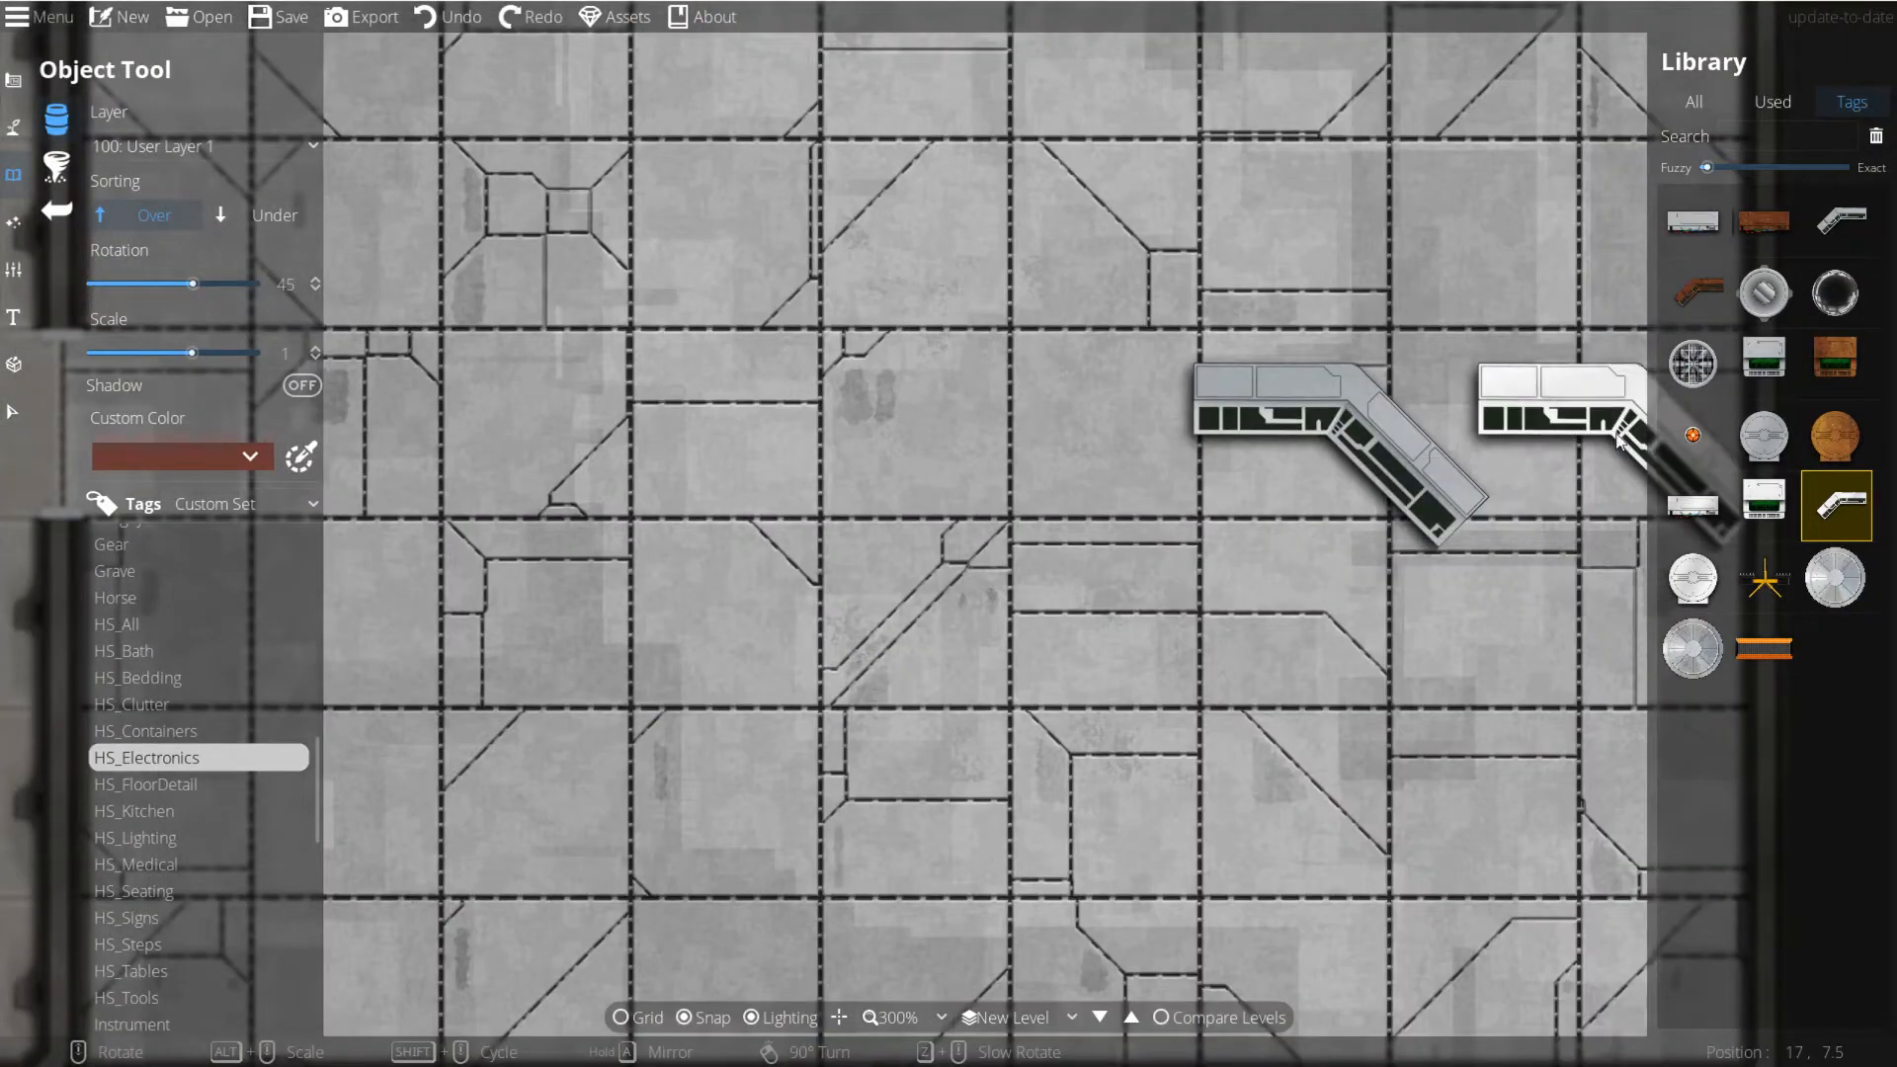
{"action": "key", "text": "ctrl+z"}
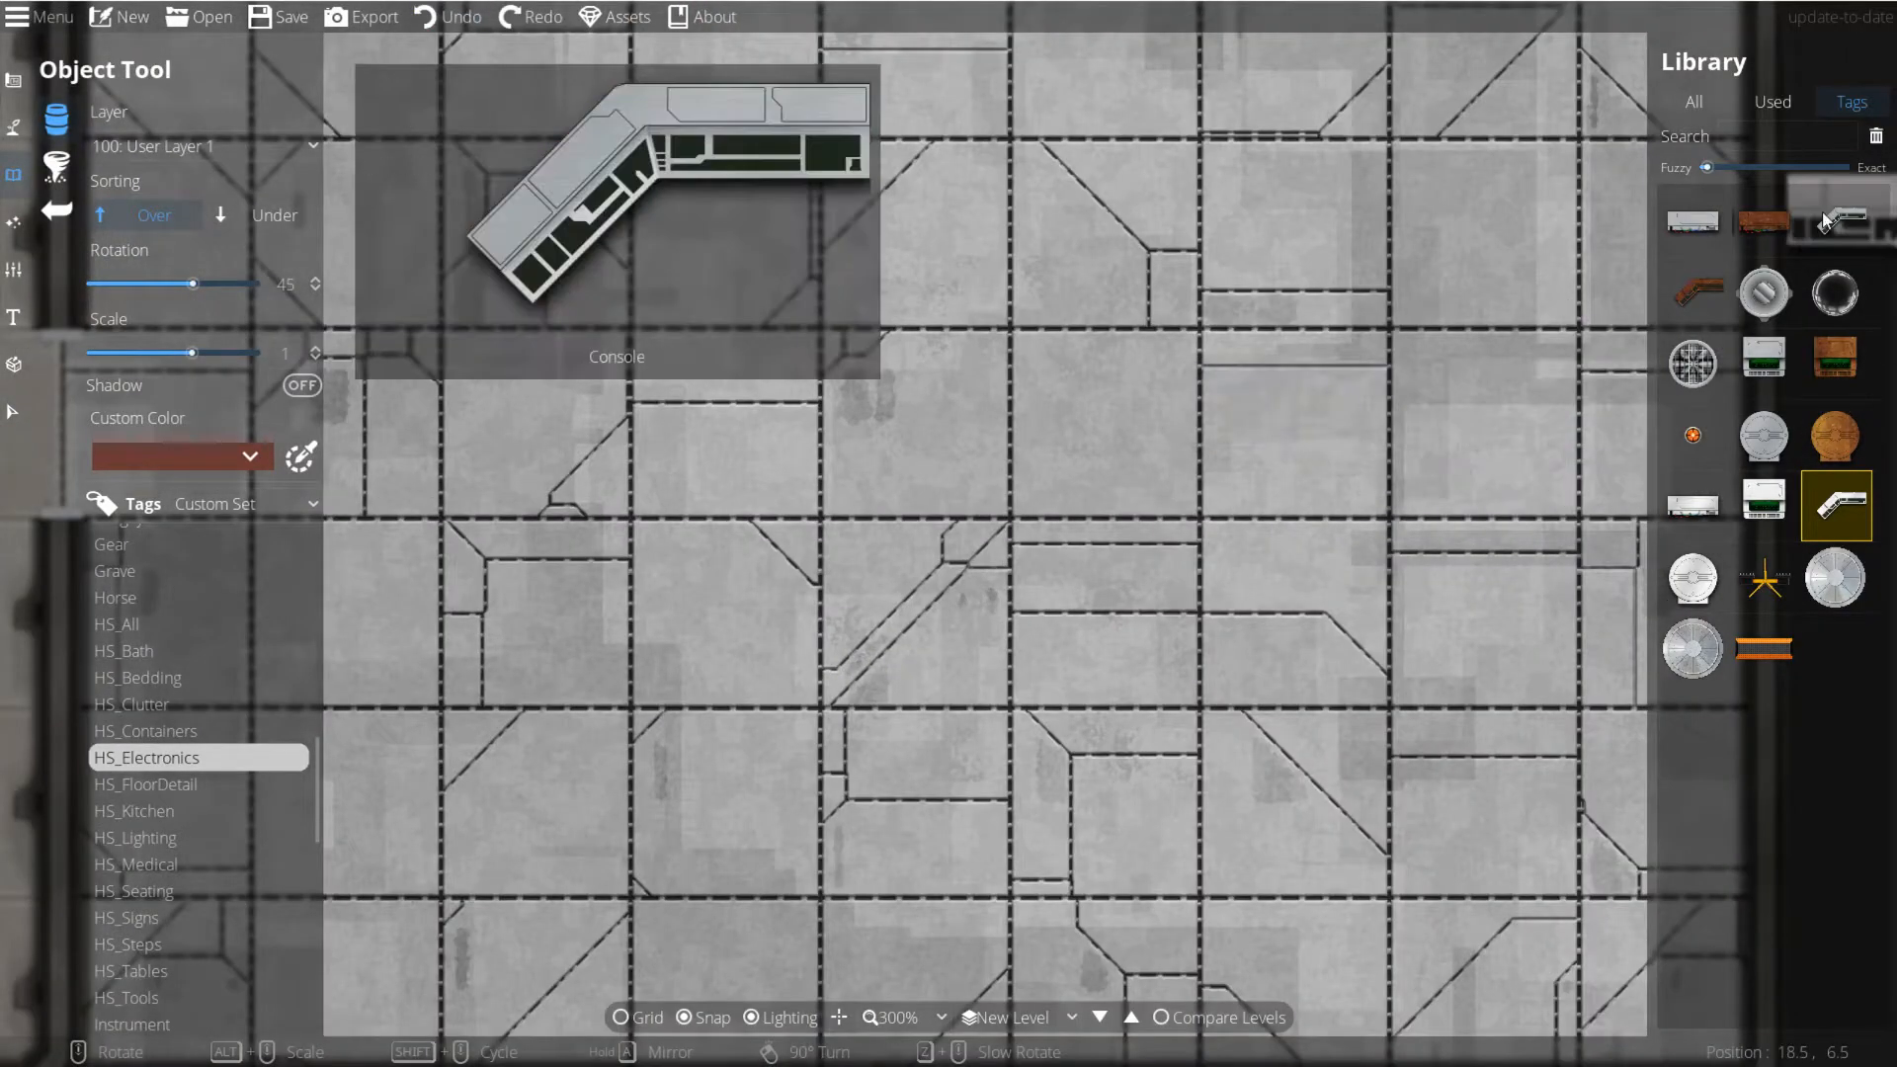
Step: Place a grey console at rotation 0 in mid-room with a mirrored copy joined to its straight end
{"action": "left_click", "coordinate": [1836, 220]}
{"action": "left_click_drag", "start_coordinate": [1049, 617], "coordinate": [1278, 512]}
{"action": "scroll", "coordinate": [1128, 512], "scroll_direction": "down", "scroll_amount": 4}
{"action": "scroll", "coordinate": [1130, 511], "scroll_direction": "up", "scroll_amount": 1}
{"action": "left_click", "coordinate": [945, 513]}
{"action": "scroll", "coordinate": [1231, 605], "scroll_direction": "up", "scroll_amount": 6}
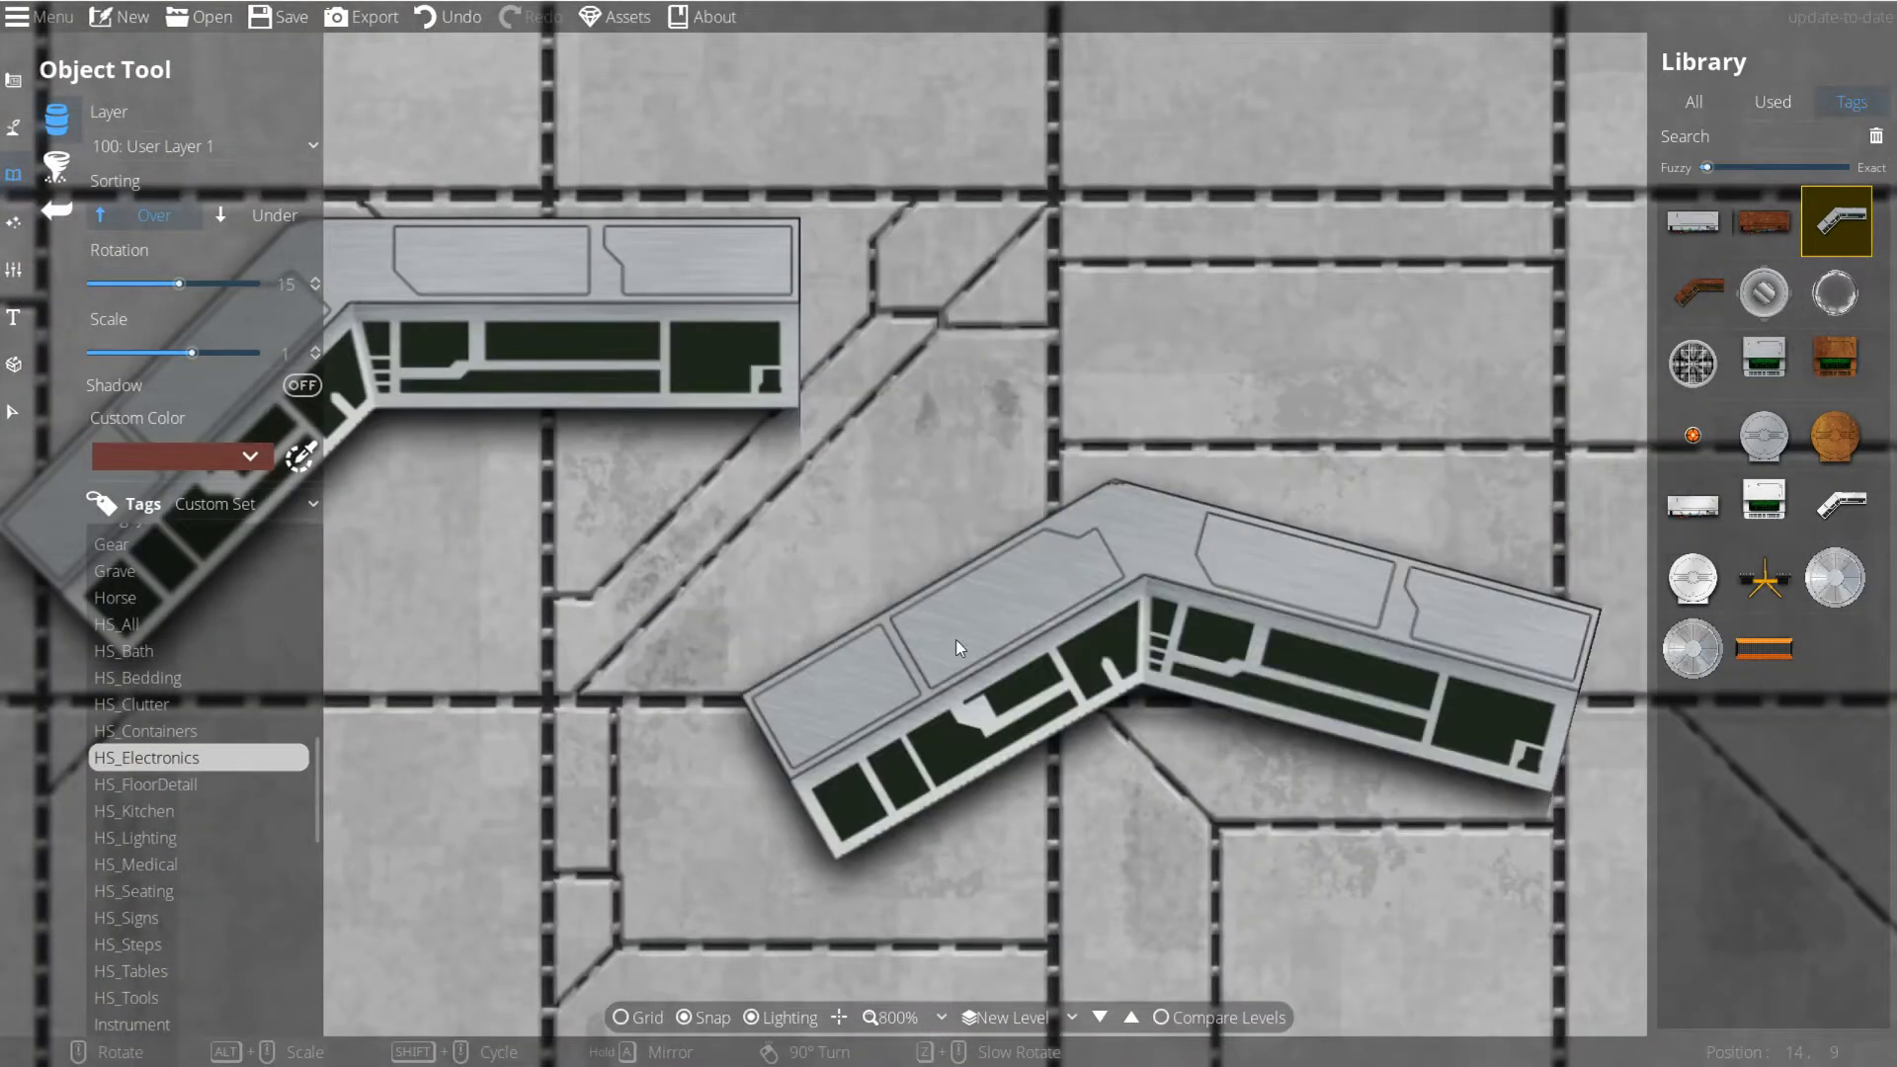
{"action": "scroll", "coordinate": [1319, 618], "scroll_direction": "down", "scroll_amount": 4}
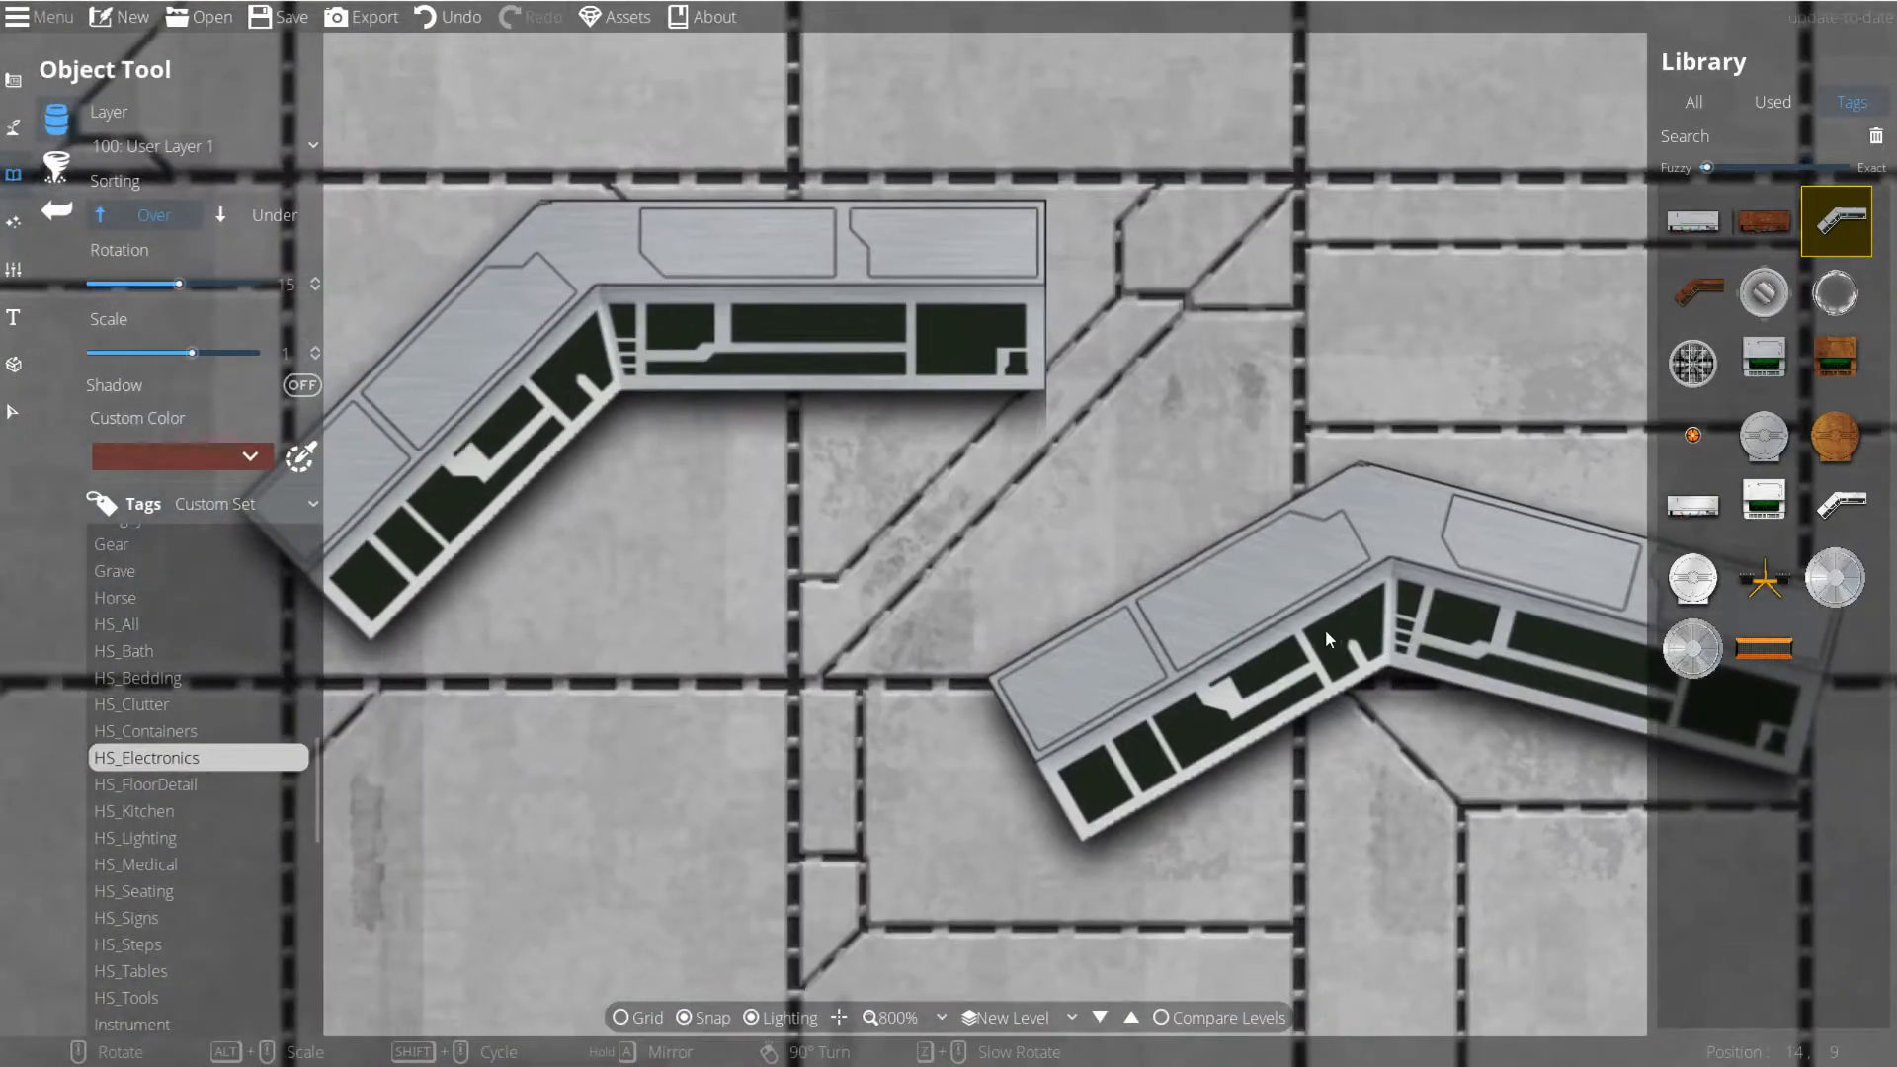
{"action": "scroll", "coordinate": [1309, 578], "scroll_direction": "down", "scroll_amount": 1}
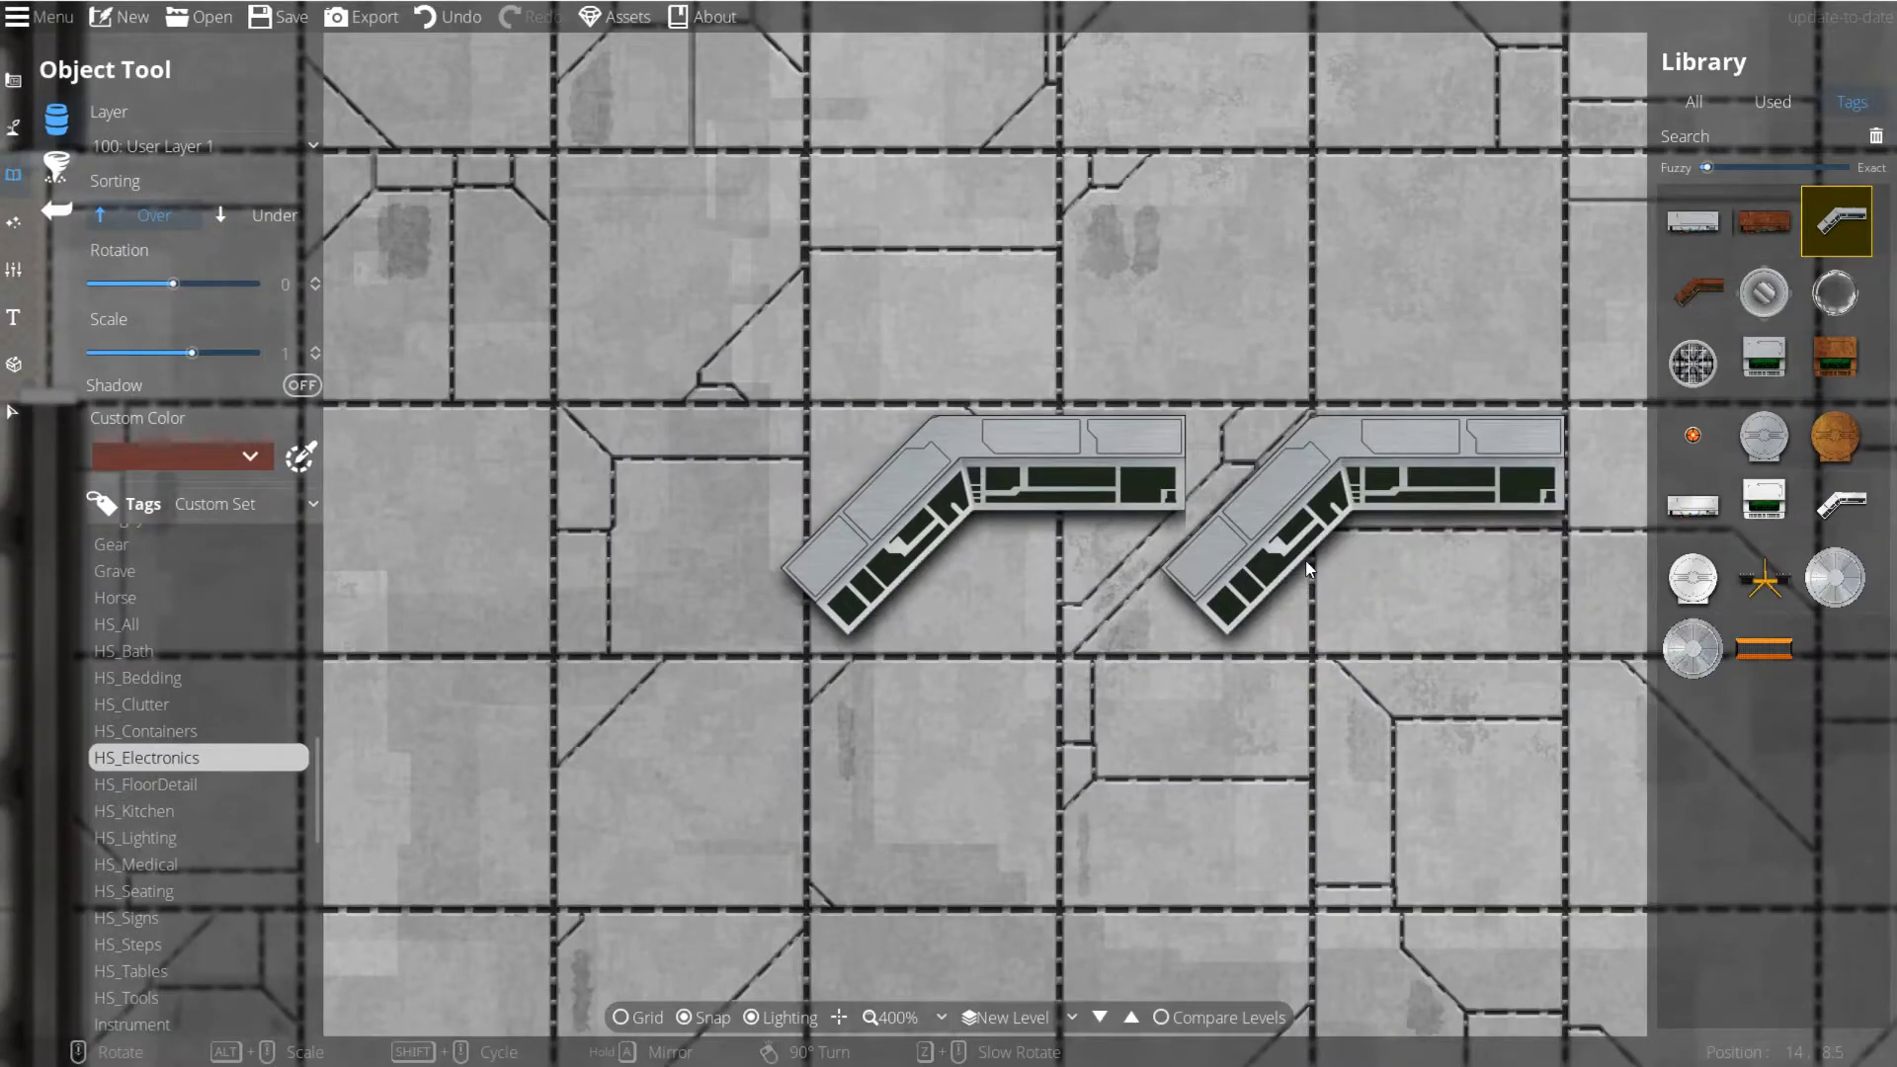
{"action": "key", "text": "a"}
{"action": "left_click", "coordinate": [1431, 566]}
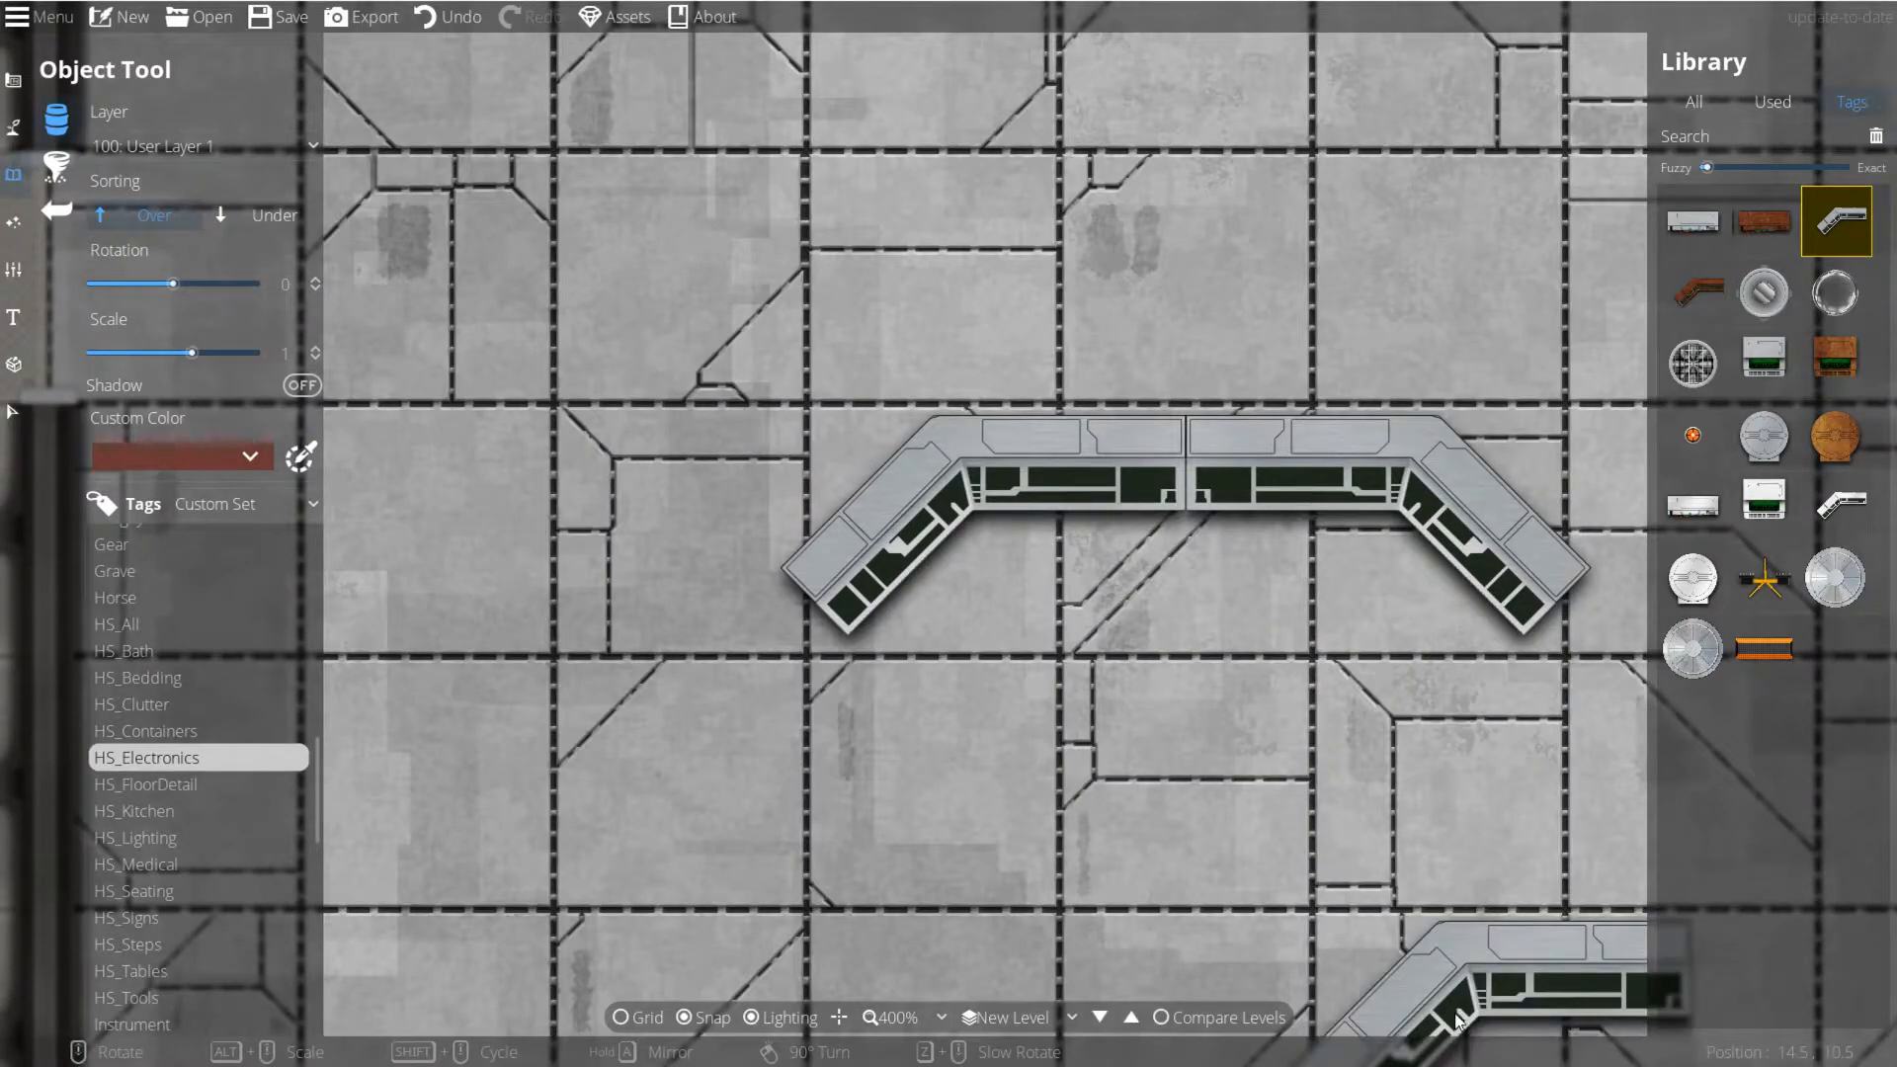
Step: Undo the placement of both joined grey consoles
{"action": "left_click_drag", "start_coordinate": [1326, 756], "coordinate": [1429, 619]}
{"action": "scroll", "coordinate": [1205, 743], "scroll_direction": "down", "scroll_amount": 2}
{"action": "key", "text": "ctrl+z"}
{"action": "key", "text": "ctrl+z"}
Step: Place a grey console below the doorway near the corridor wall and join a mirrored copy to form a symmetrical desk
{"action": "left_click", "coordinate": [816, 580]}
{"action": "key", "text": "a"}
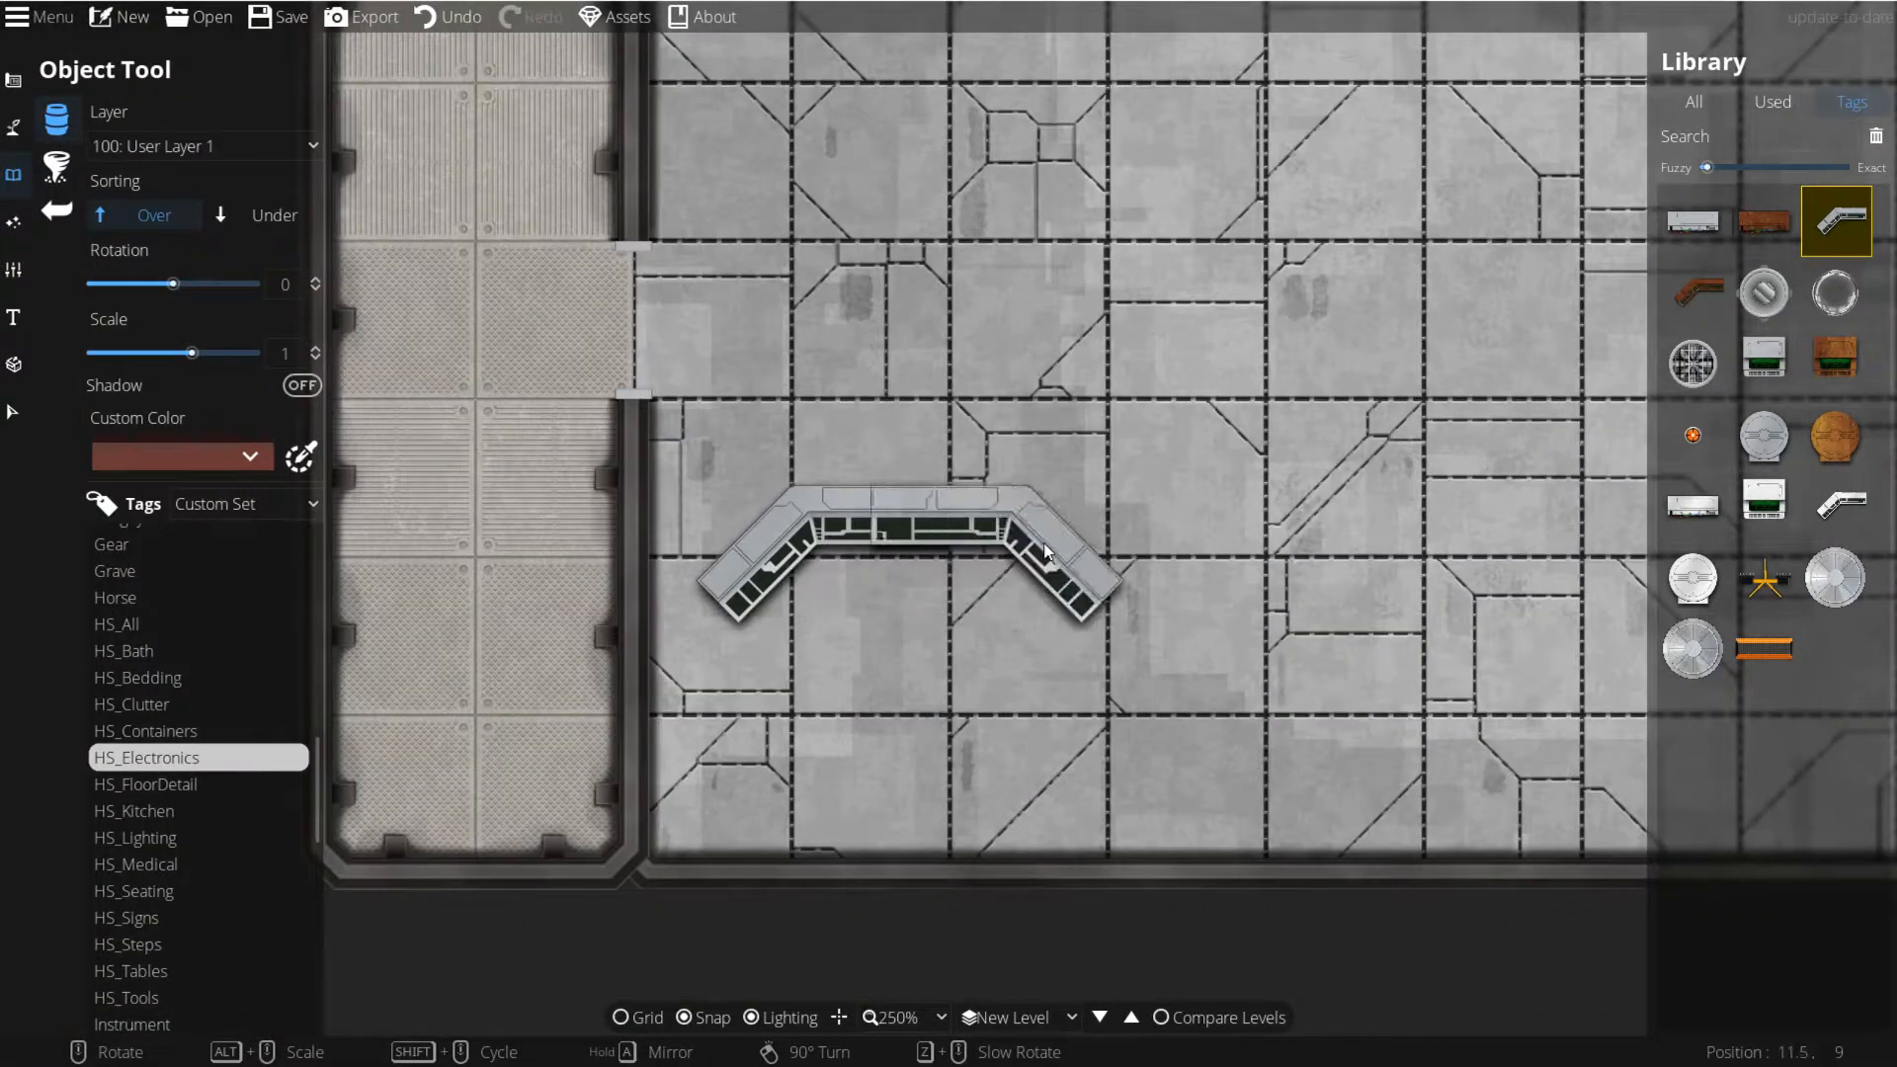
{"action": "left_click", "coordinate": [1124, 574]}
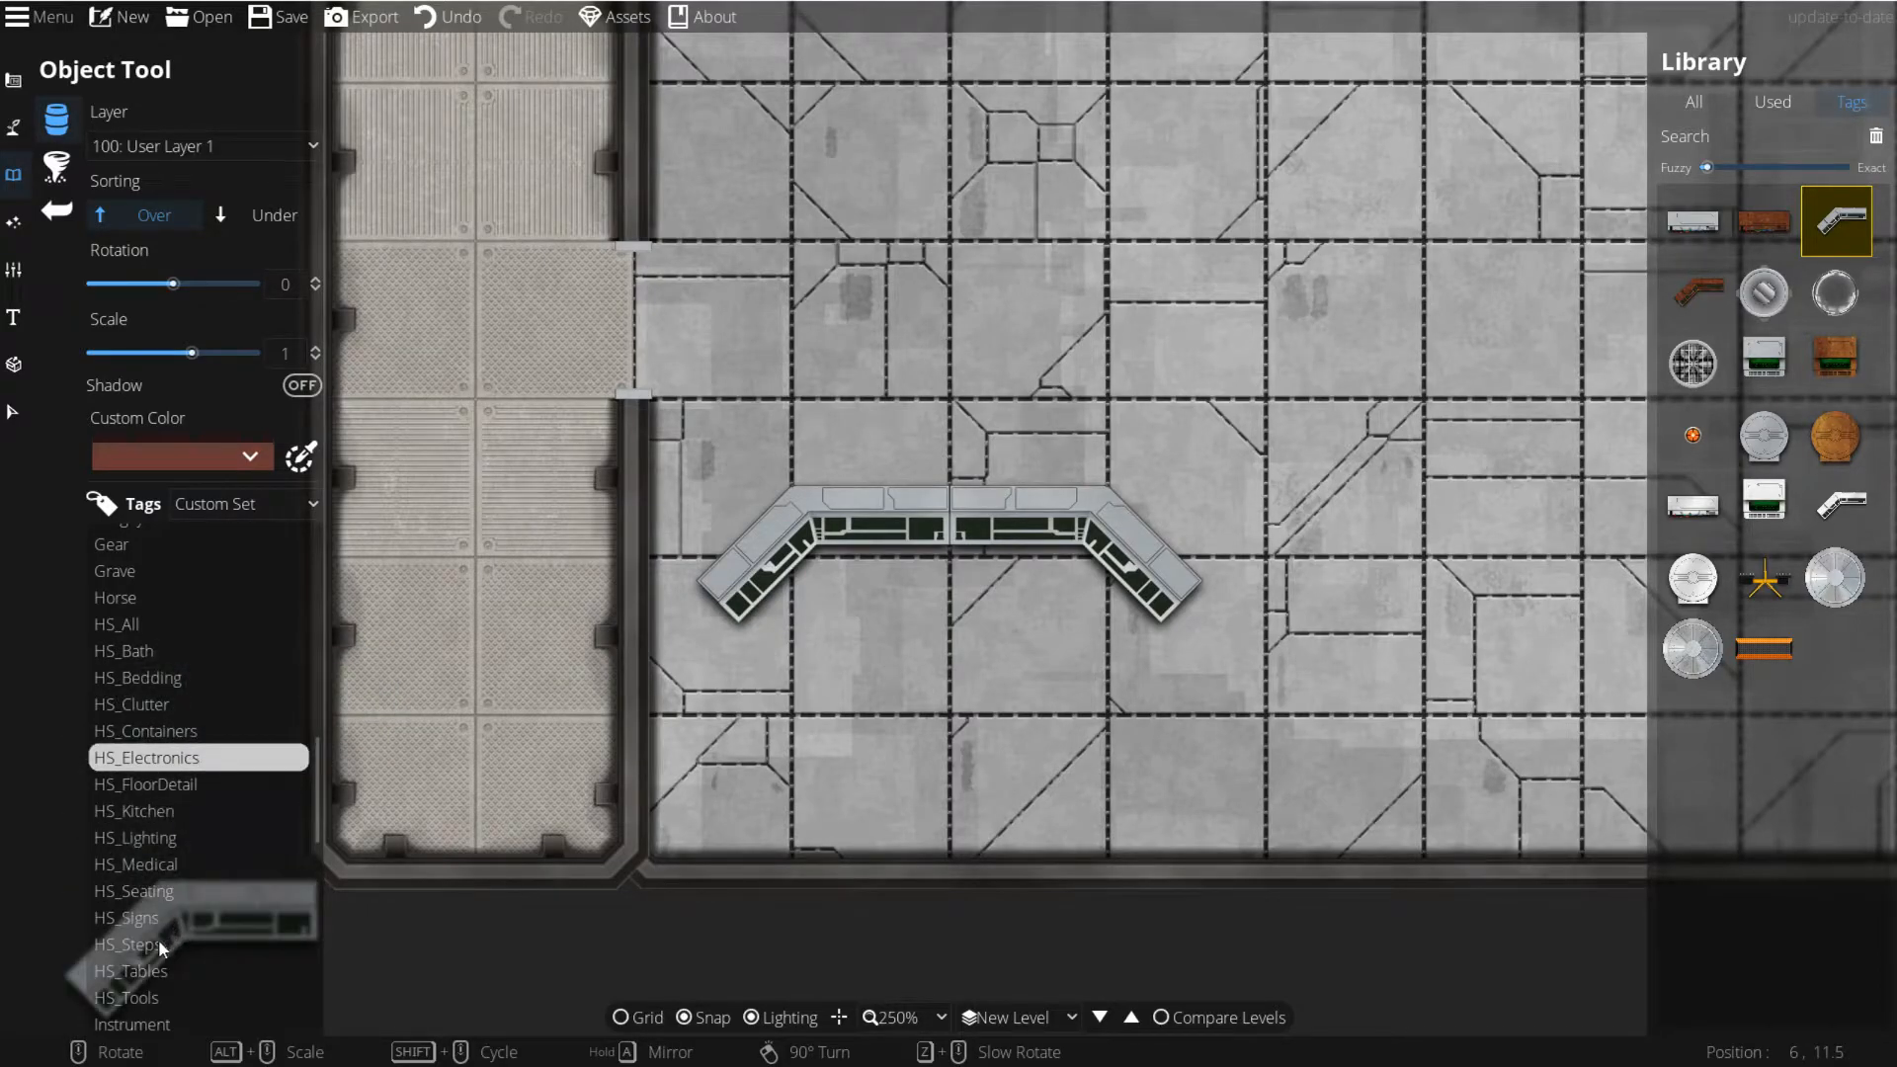
Step: Choose the metal-framed armchair from the HS_Seating objects and set its custom color to light blue
{"action": "left_click", "coordinate": [139, 892]}
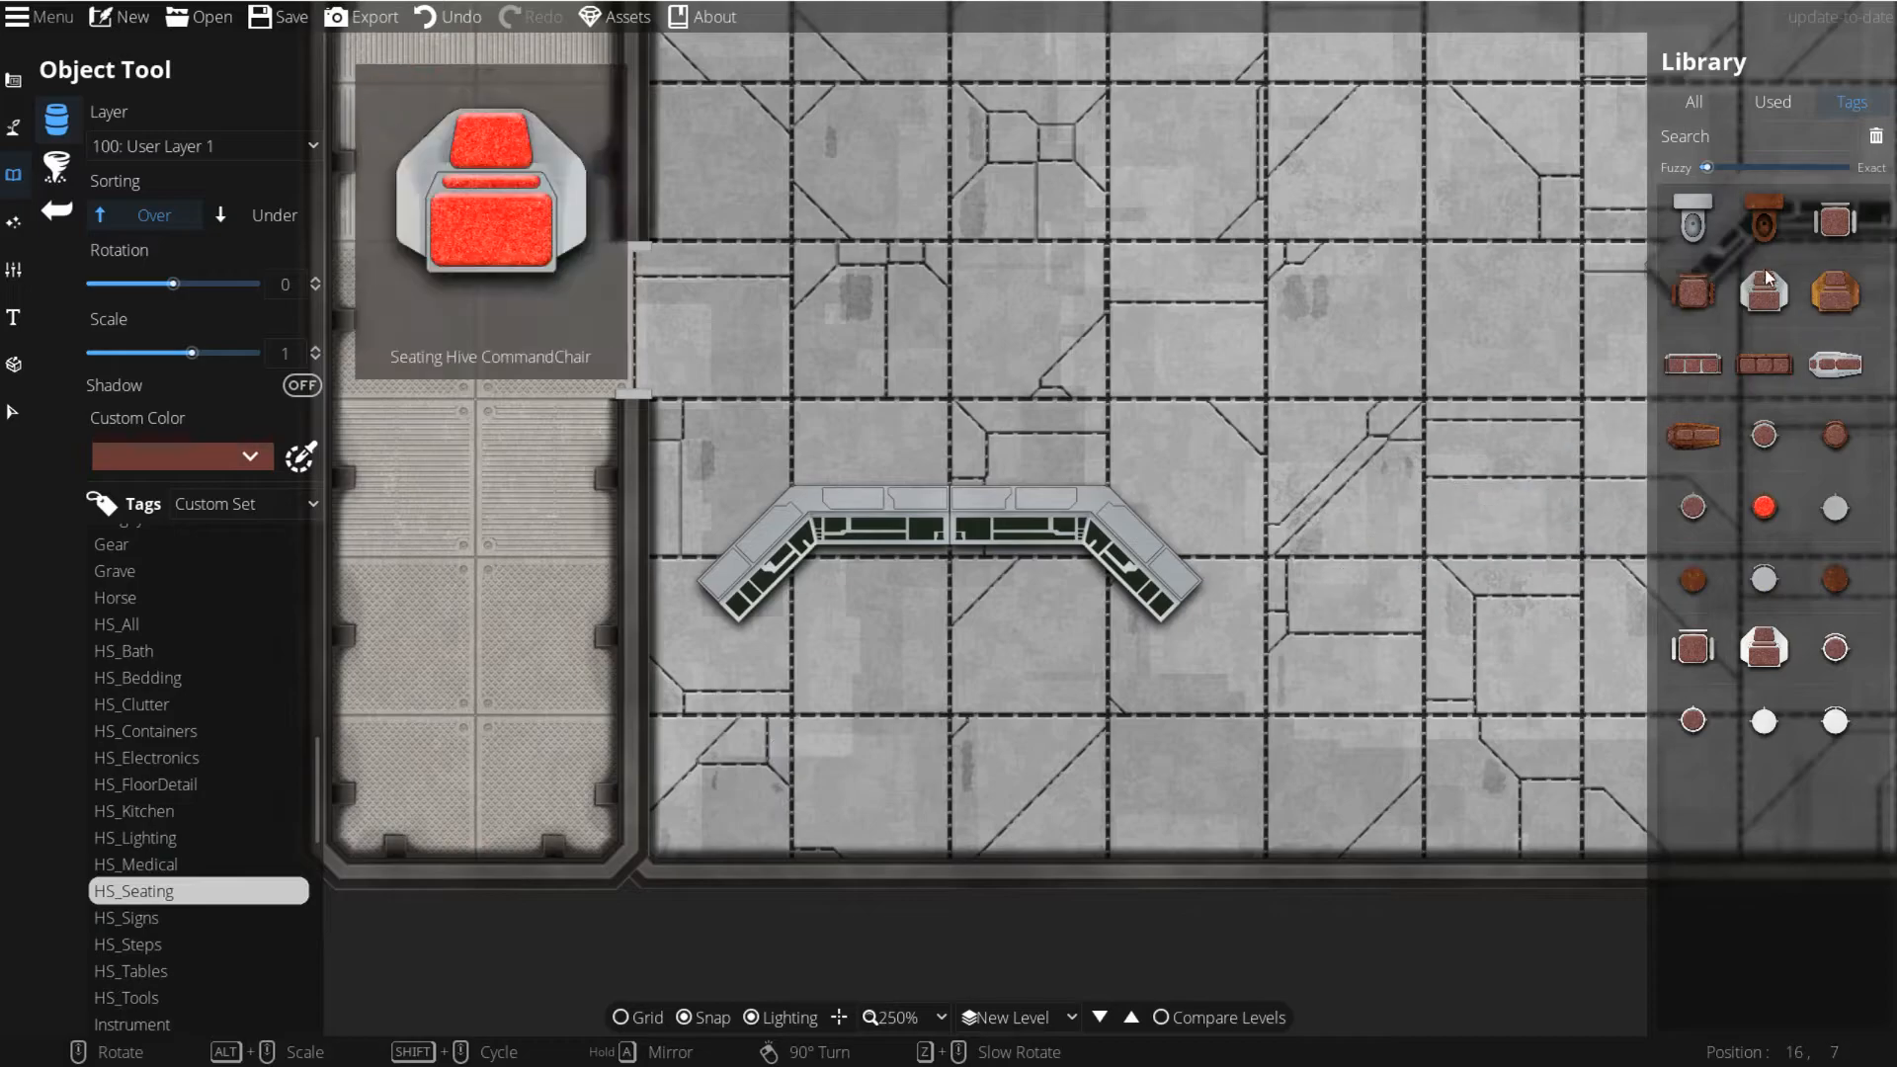
{"action": "left_click", "coordinate": [1836, 235]}
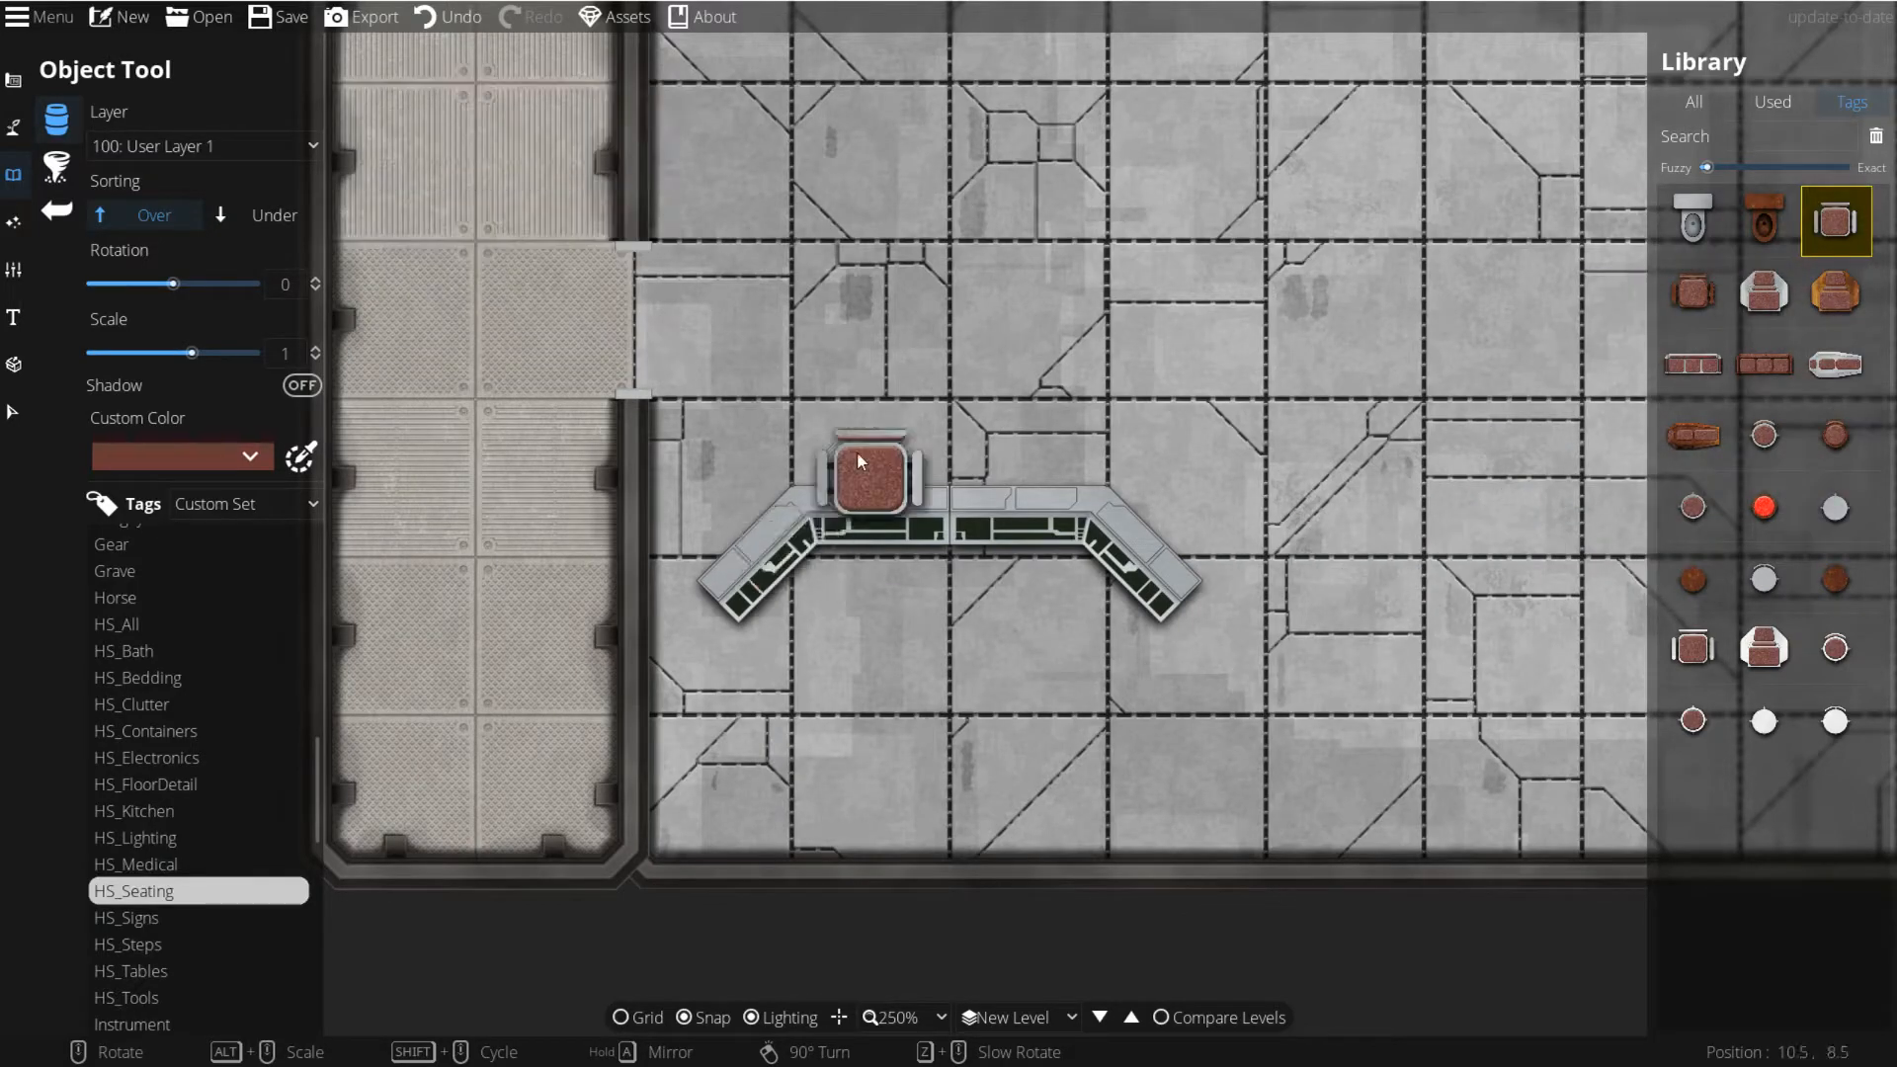
{"action": "left_click", "coordinate": [257, 460]}
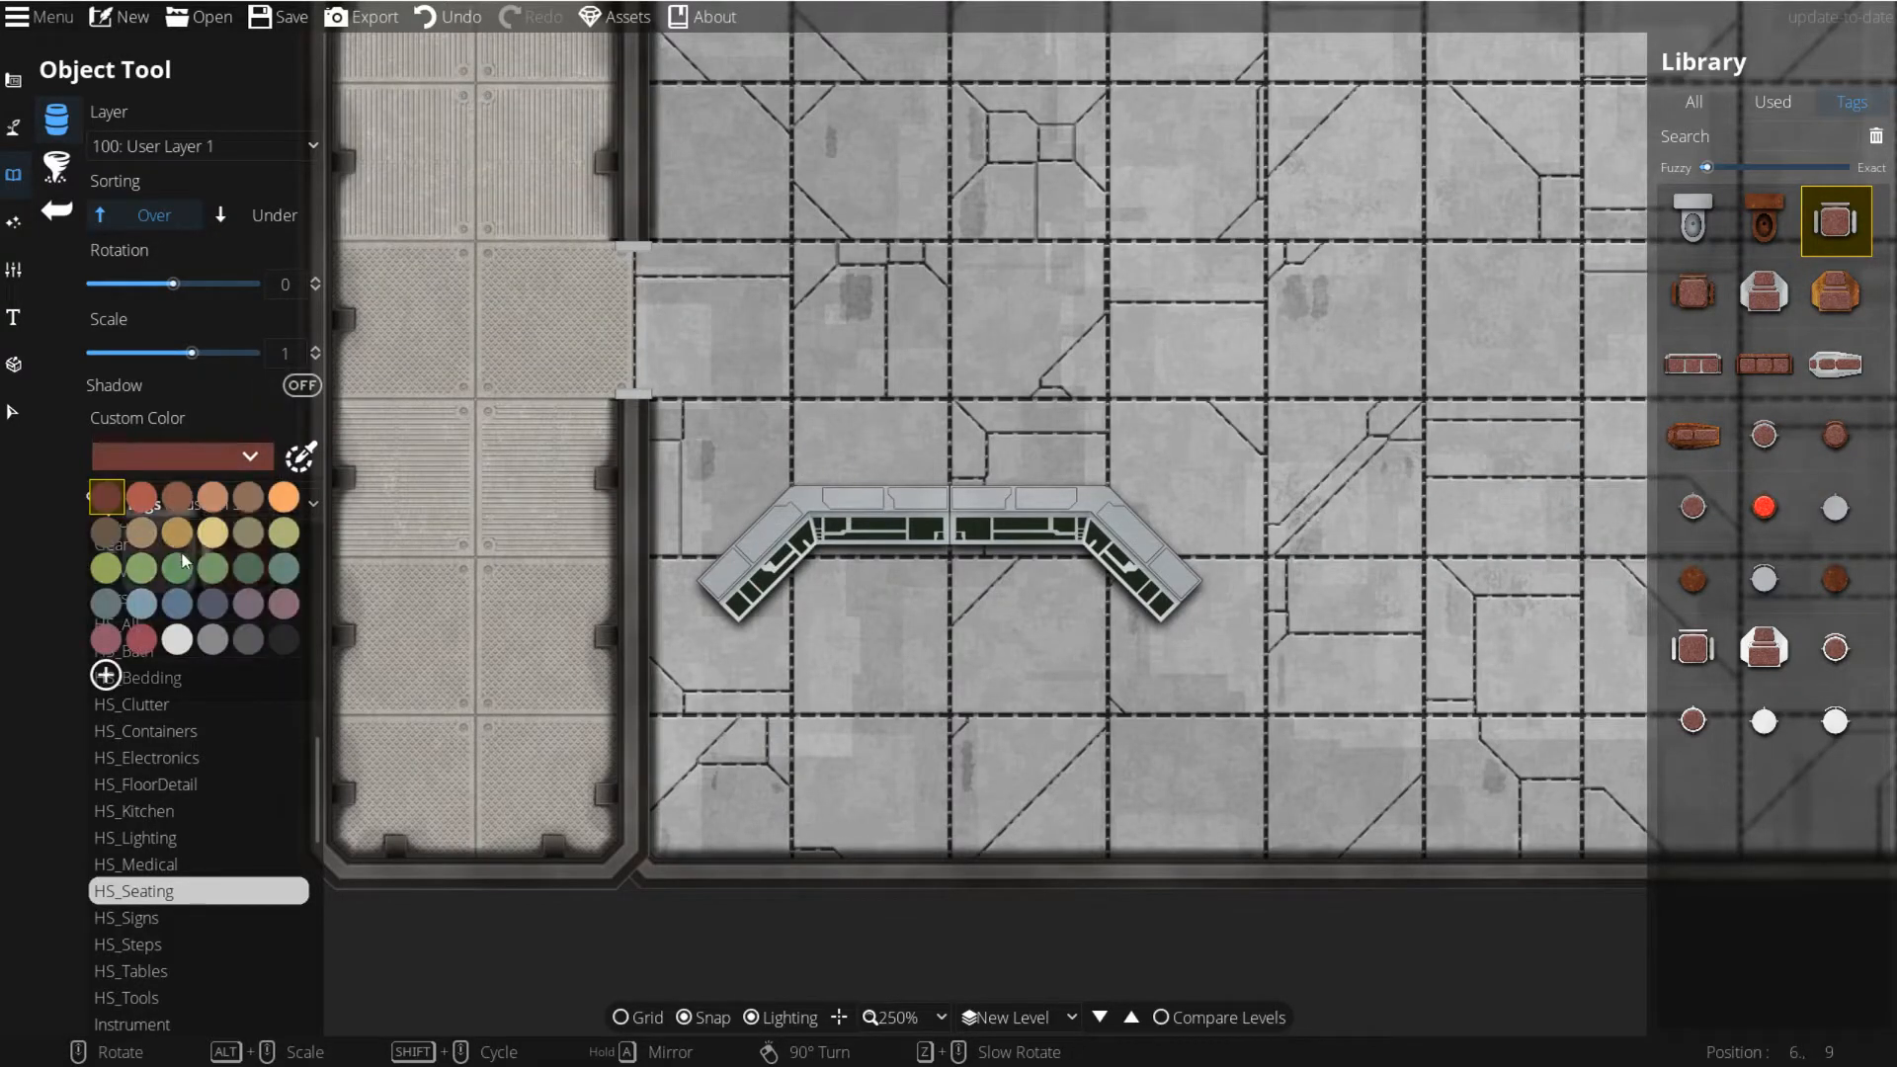
{"action": "left_click", "coordinate": [149, 600]}
Step: With snapping off, place two light blue chairs facing the console desk, slightly turned, the second rotated to -150
{"action": "scroll", "coordinate": [891, 666], "scroll_direction": "down", "scroll_amount": 4}
{"action": "scroll", "coordinate": [891, 666], "scroll_direction": "up", "scroll_amount": 15}
{"action": "left_click", "coordinate": [892, 672]}
{"action": "scroll", "coordinate": [1046, 626], "scroll_direction": "up", "scroll_amount": 3}
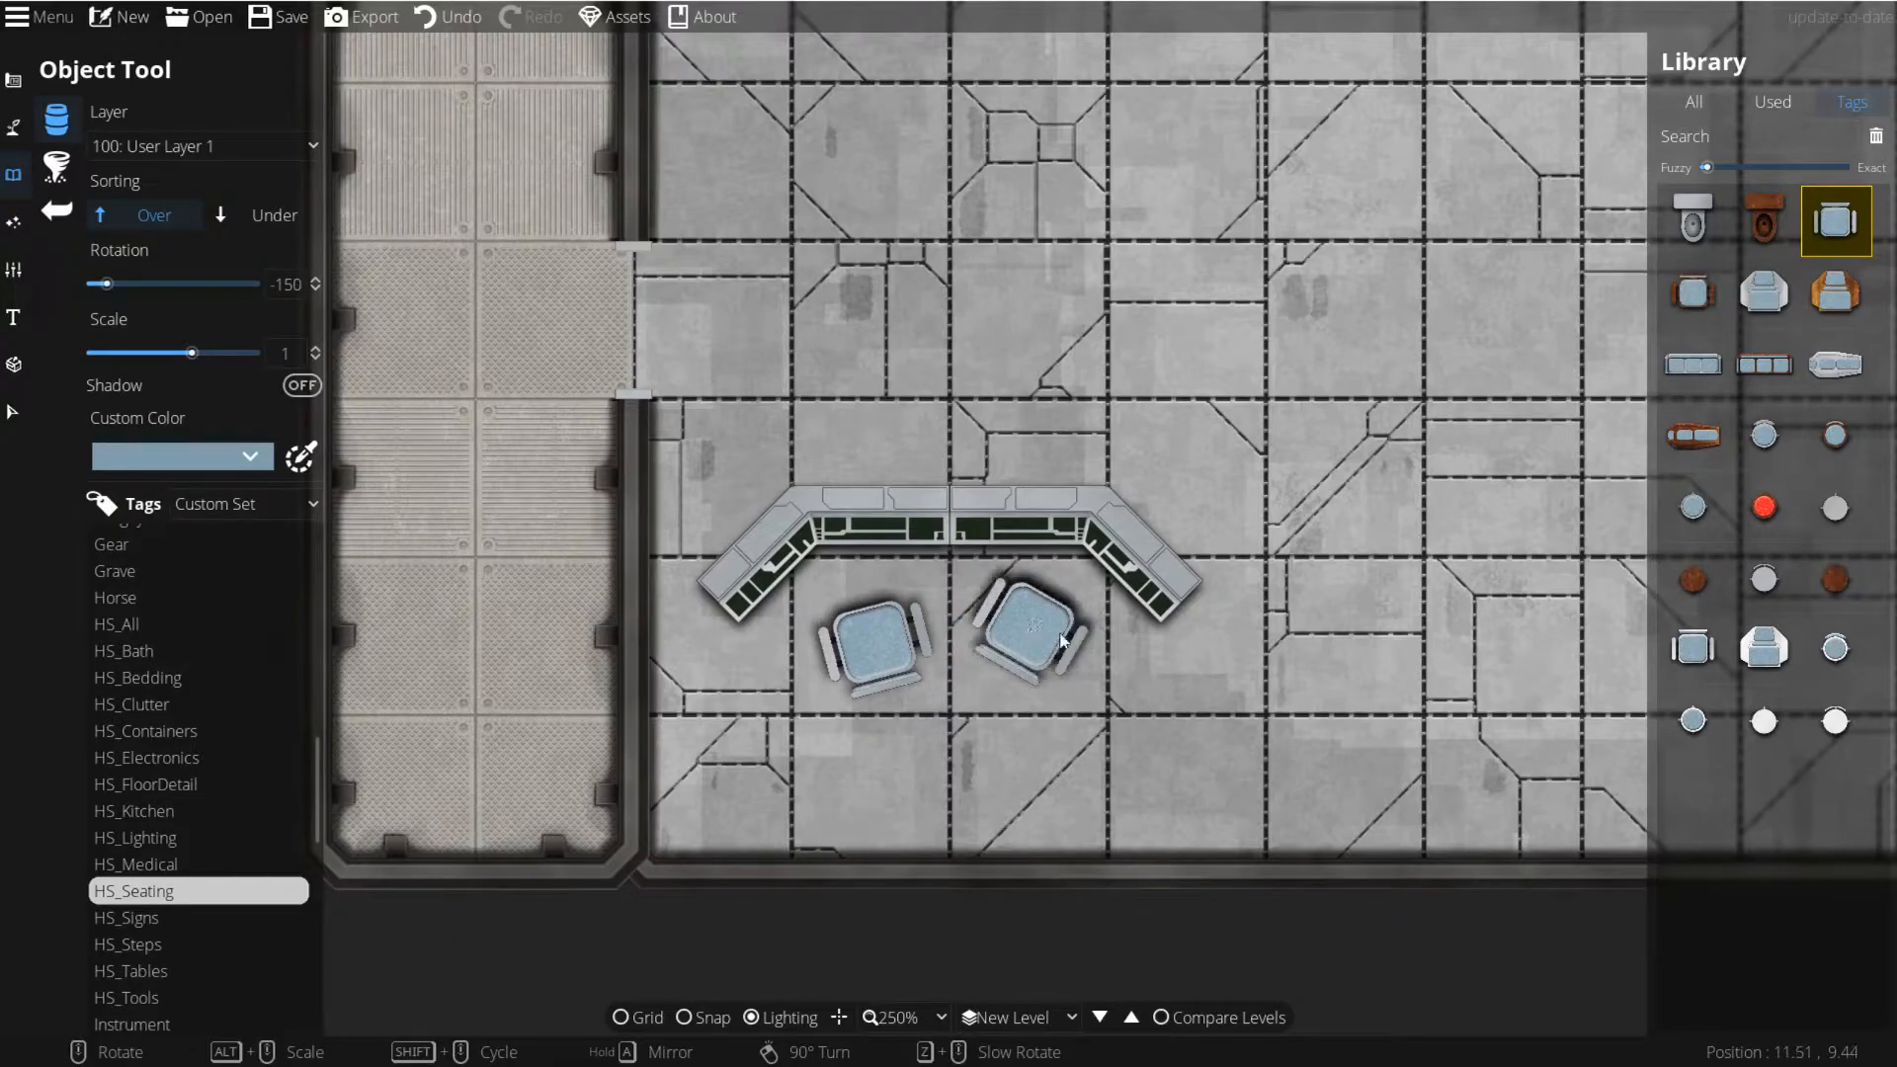
{"action": "left_click", "coordinate": [1030, 629]}
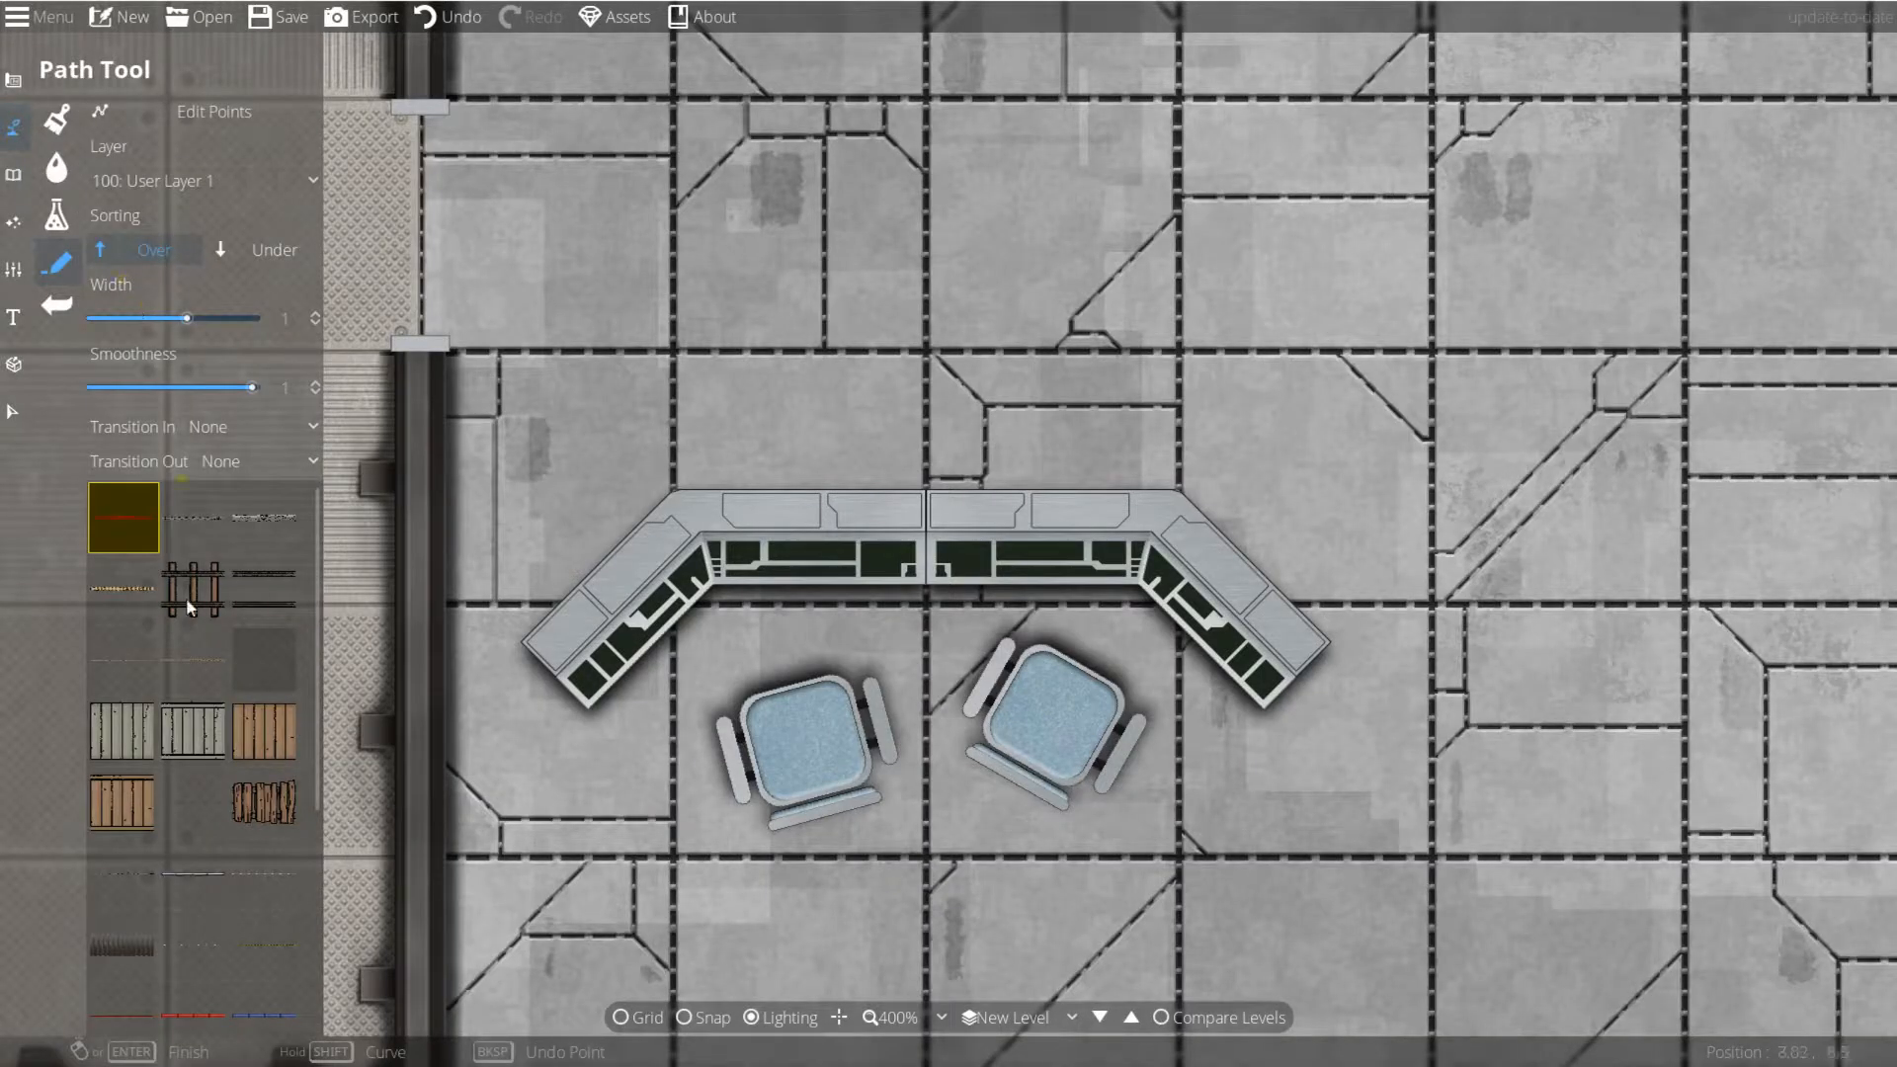
Step: Choose the ribbed hose path, undo a straight test length above the console desk and set the path width to 0.25
{"action": "scroll", "coordinate": [196, 729], "scroll_direction": "down", "scroll_amount": 3}
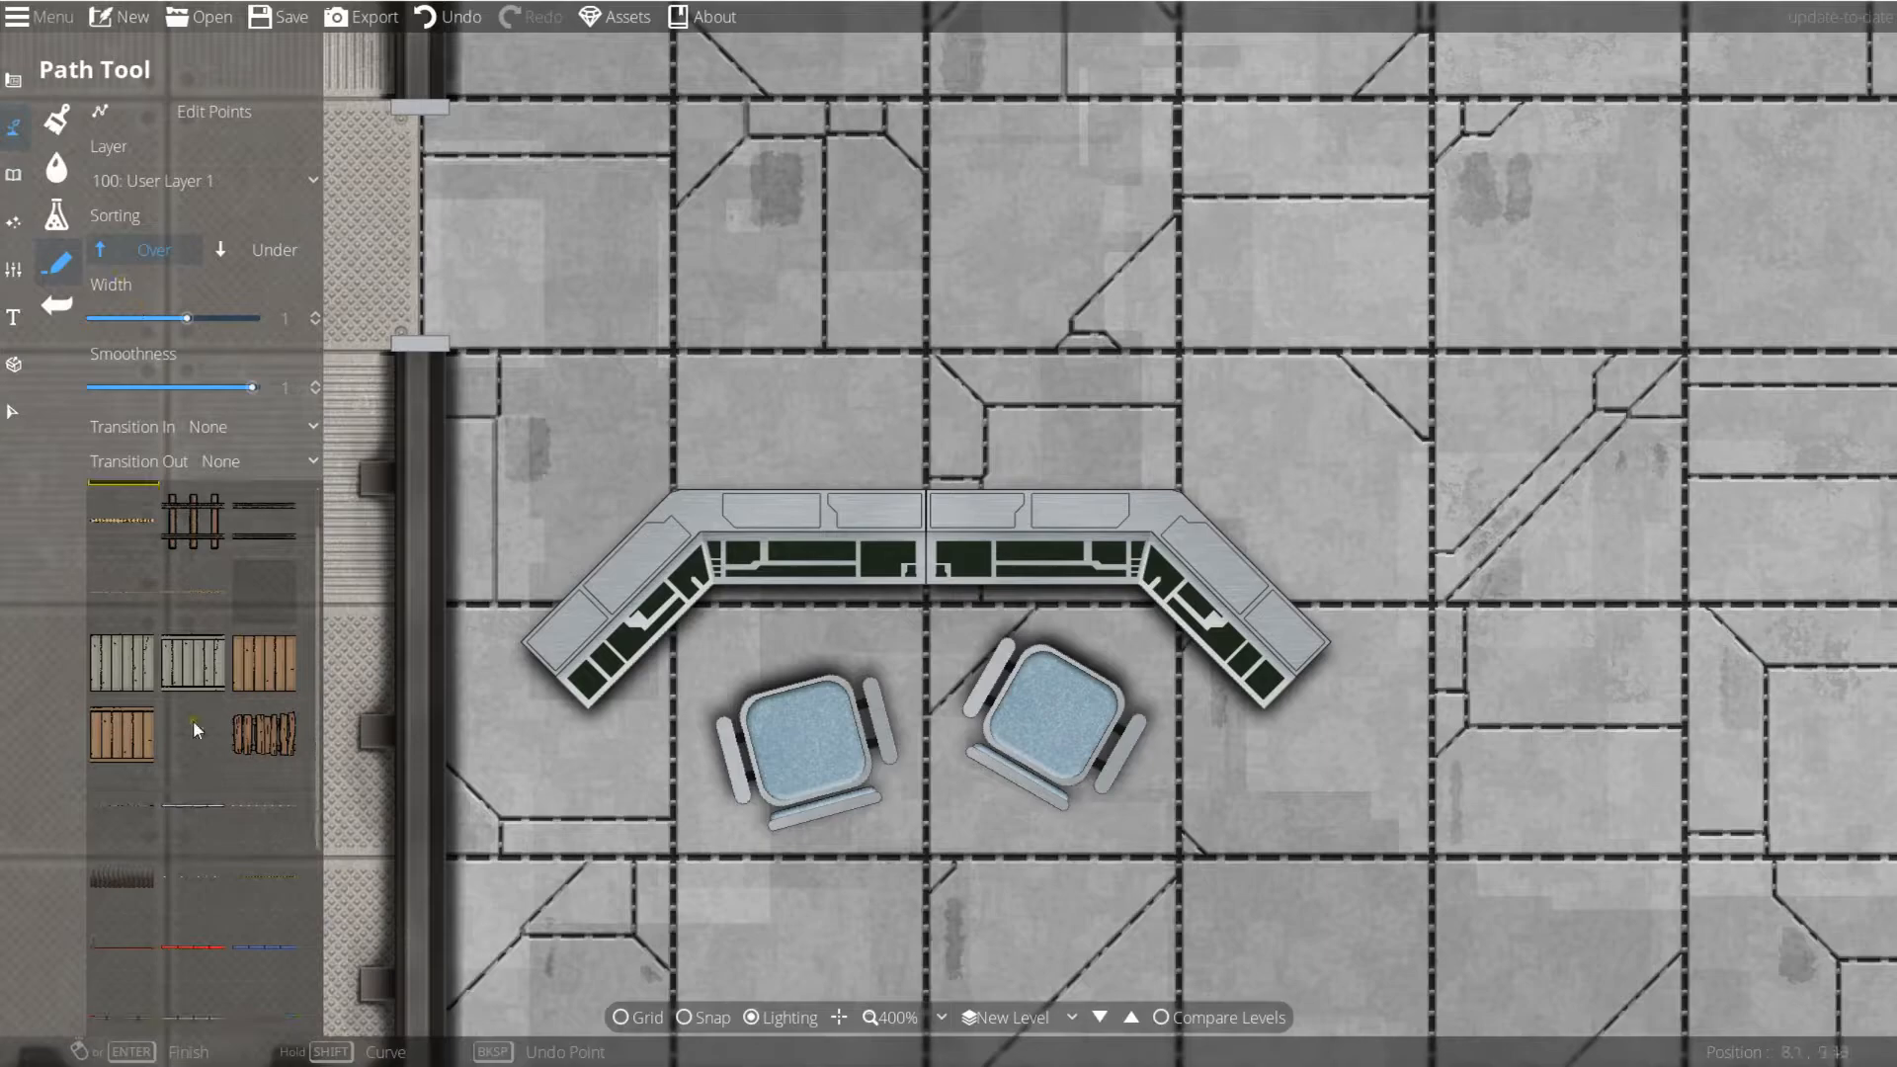
{"action": "left_click", "coordinate": [148, 743]}
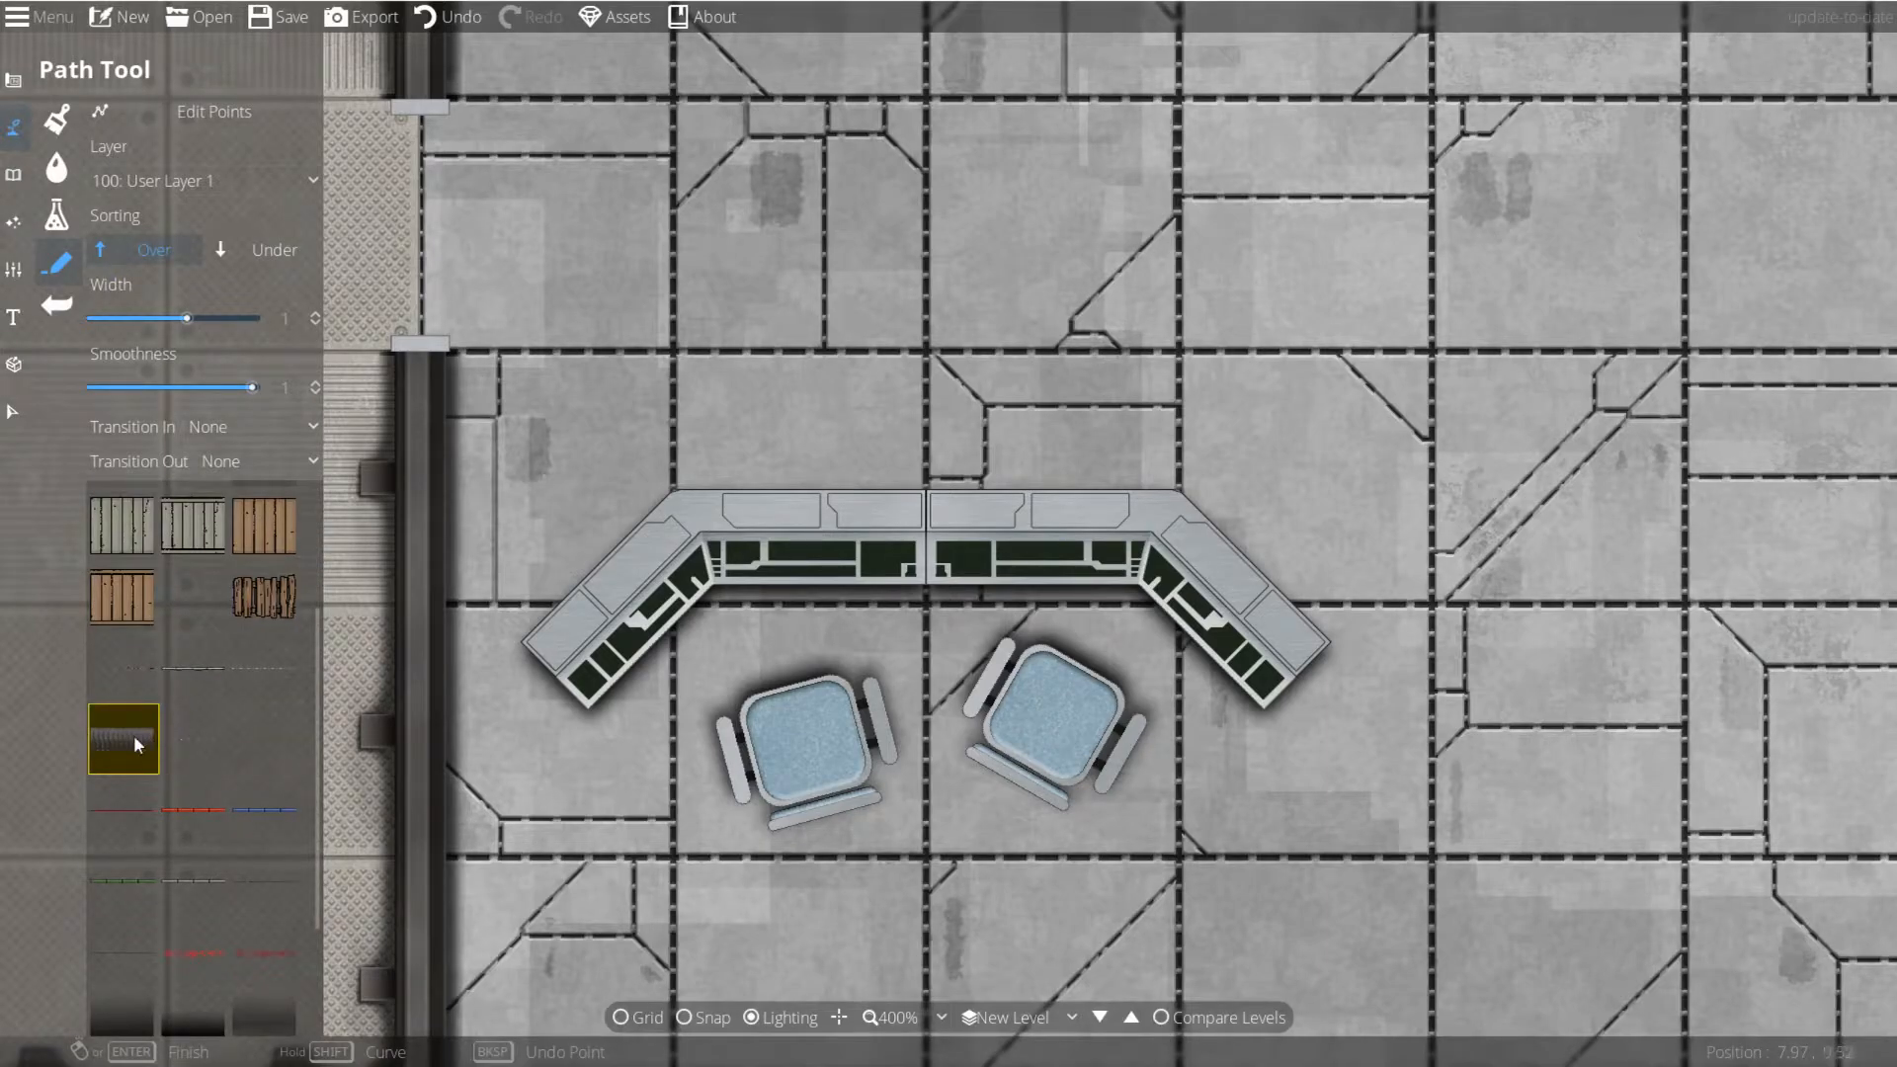
{"action": "left_click", "coordinate": [963, 326]}
{"action": "left_click", "coordinate": [1423, 324]}
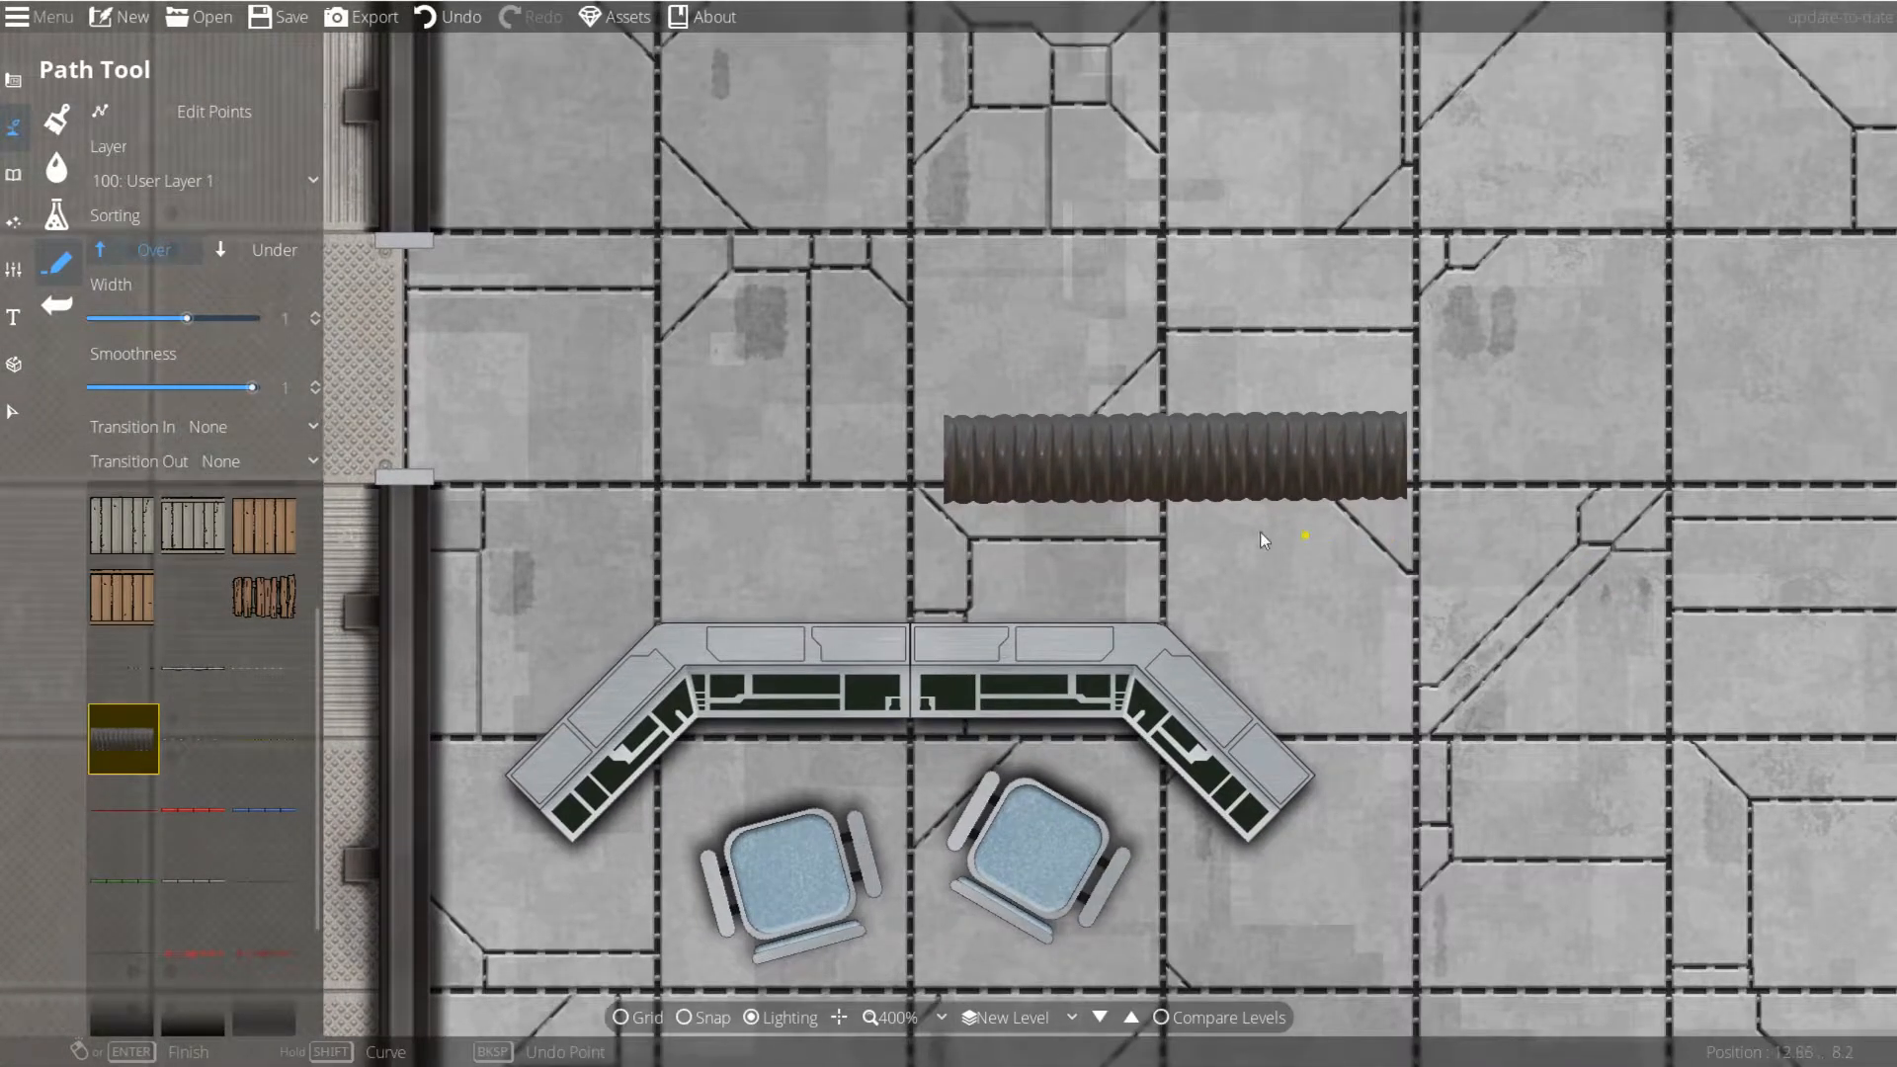
{"action": "key", "text": "ctrl+z"}
{"action": "left_click", "coordinate": [131, 318]}
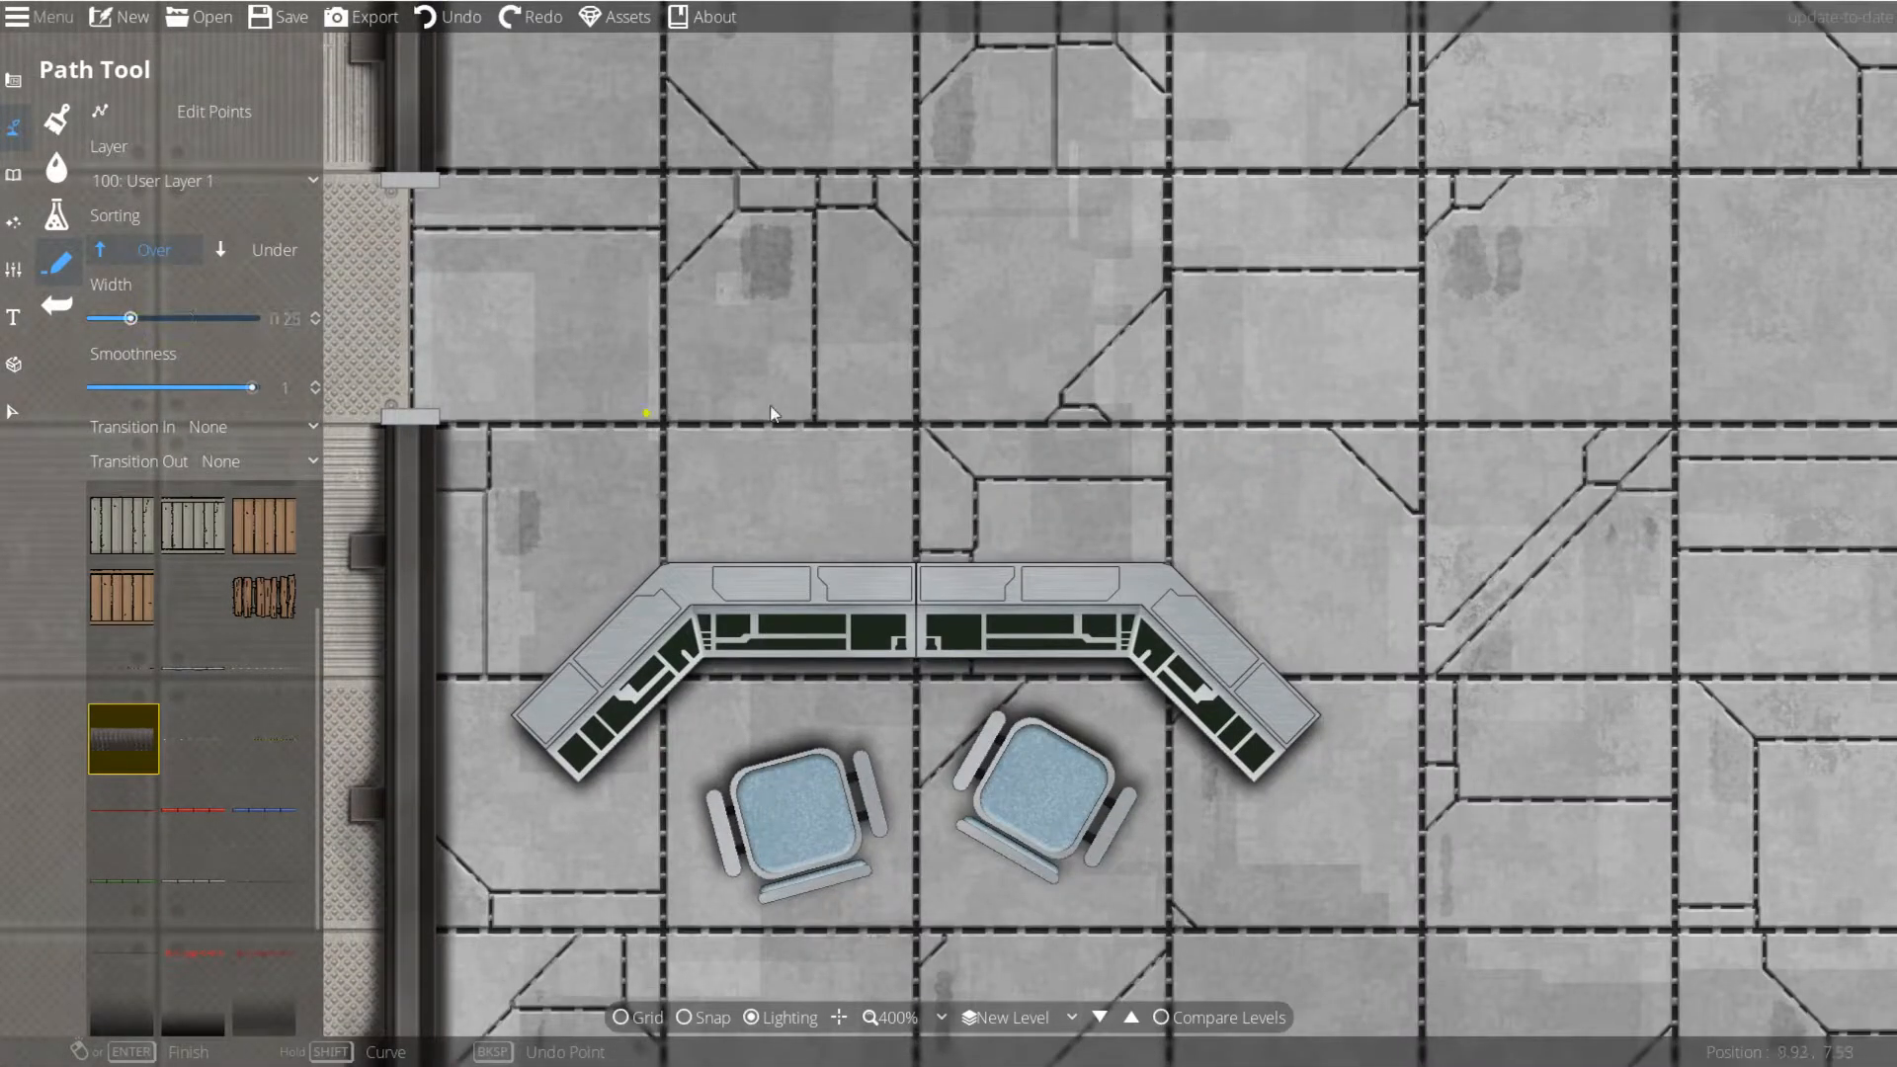
Step: Try a short straight length of the thin ribbed hose above the console desk and undo it
{"action": "left_click", "coordinate": [825, 399]}
{"action": "left_click", "coordinate": [1136, 399]}
{"action": "key", "text": "ctrl+z"}
Step: Set the path sorting to Under and run a curved ribbed hose from the back of the console desk to the corridor wall
{"action": "scroll", "coordinate": [504, 449], "scroll_direction": "up", "scroll_amount": 1}
{"action": "left_click", "coordinate": [273, 250]}
{"action": "mouse_move", "coordinate": [1279, 702]}
{"action": "left_mouse_down"}
{"action": "mouse_move", "coordinate": [1236, 500]}
{"action": "mouse_move", "coordinate": [648, 485]}
{"action": "mouse_move", "coordinate": [361, 571]}
{"action": "left_mouse_up"}
{"action": "scroll", "coordinate": [362, 571], "scroll_direction": "down", "scroll_amount": 5}
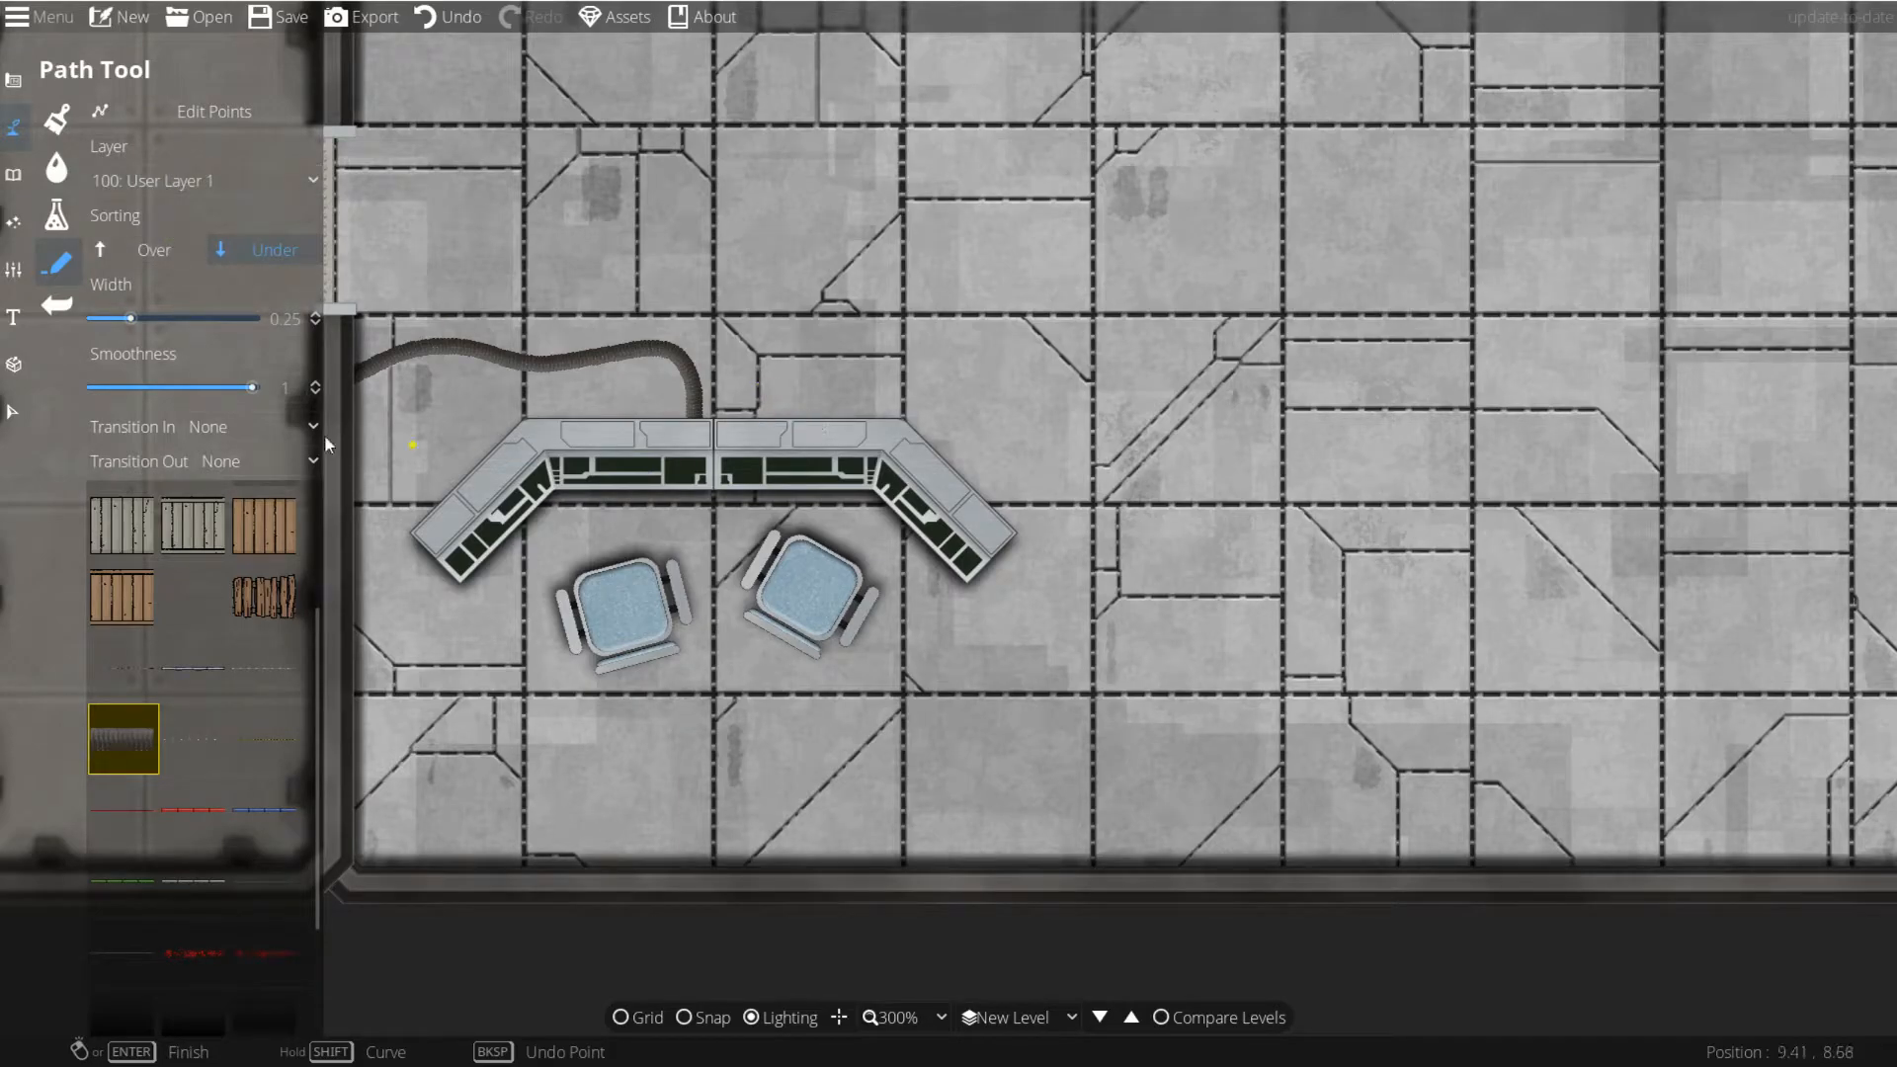
Step: Set the path width to 1
{"action": "left_click", "coordinate": [286, 318]}
{"action": "type", "text": "12"}
{"action": "key", "text": "Return"}
Step: Draw a metal pipe with blue cables curving from the middle of the room down to the lower wall
{"action": "left_click", "coordinate": [195, 668]}
{"action": "left_click", "coordinate": [1042, 286]}
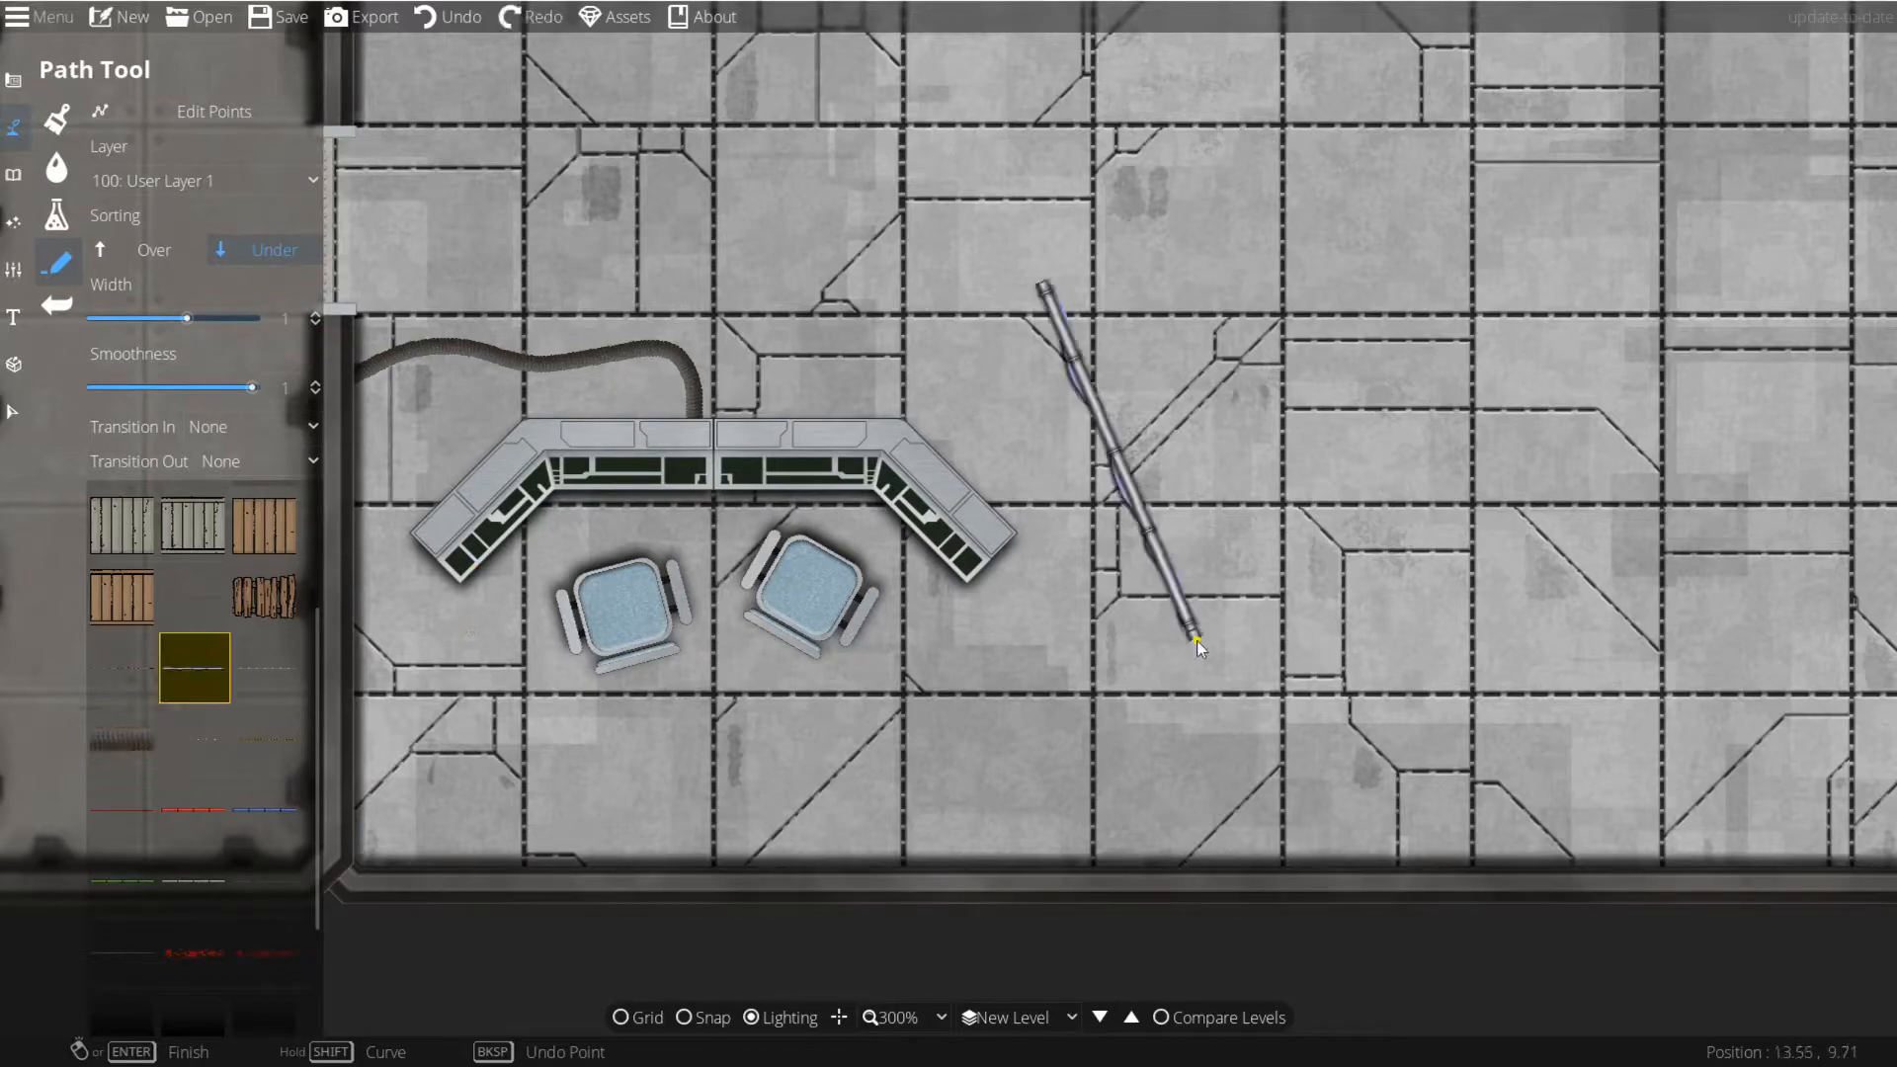
{"action": "left_click", "coordinate": [1184, 644]}
{"action": "right_click", "coordinate": [1195, 890]}
{"action": "scroll", "coordinate": [1207, 709], "scroll_direction": "up", "scroll_amount": 5}
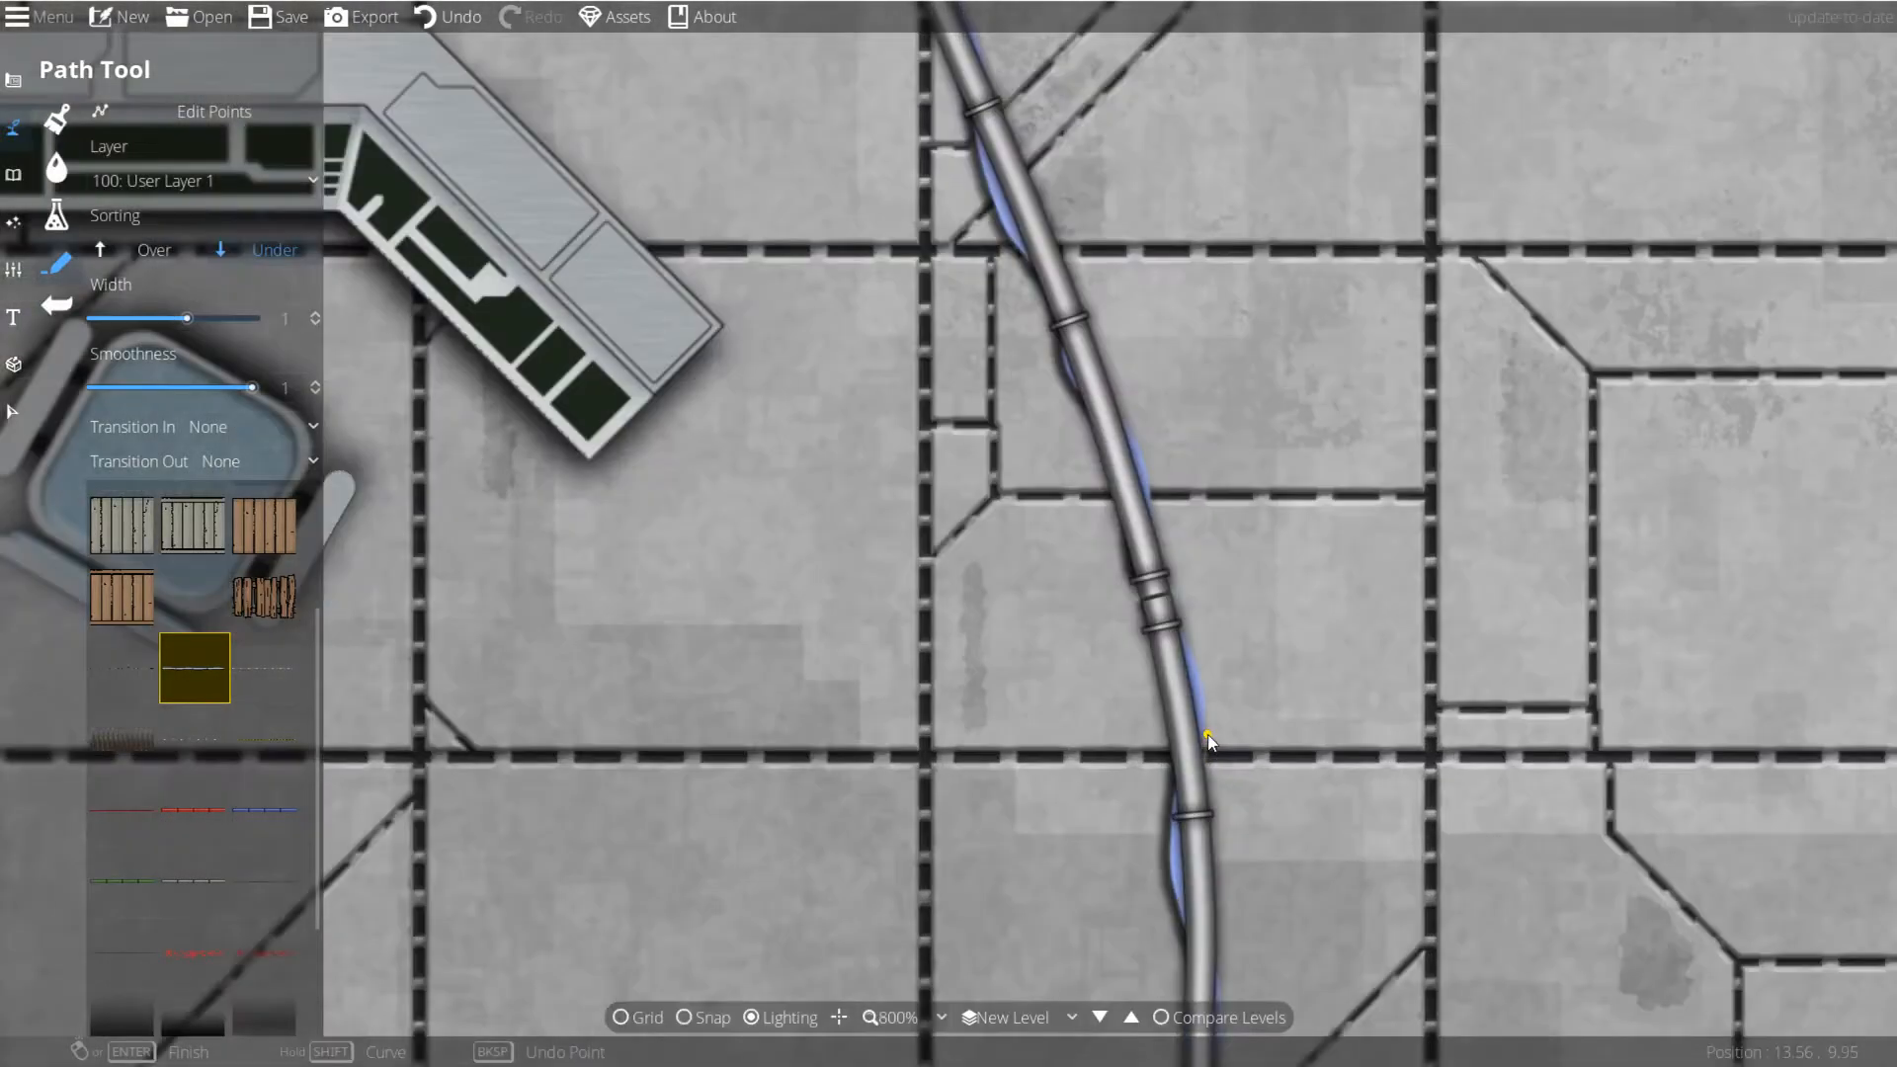
{"action": "scroll", "coordinate": [1166, 692], "scroll_direction": "down", "scroll_amount": 5}
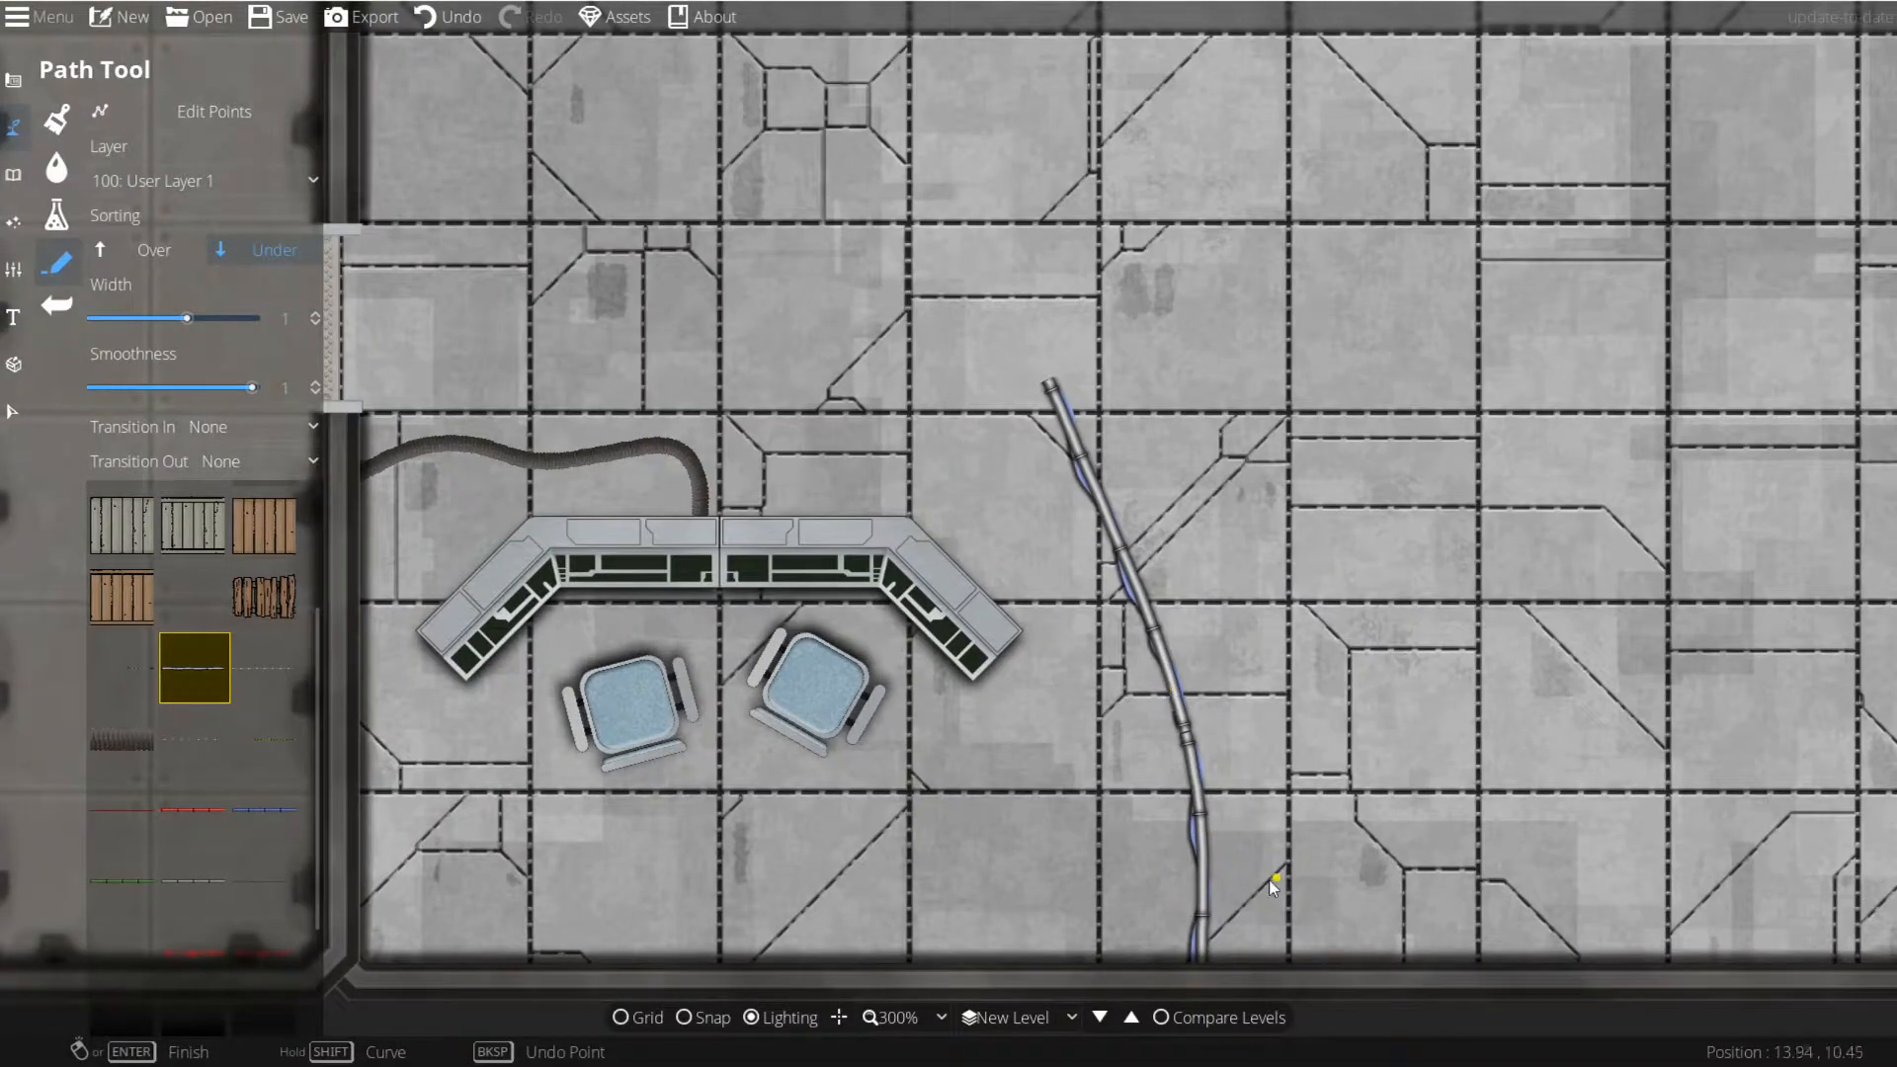
Step: Draw a second blue-cabled pipe straight up from the lower wall, turning at a corner towards the room's right wall
{"action": "left_click_drag", "start_coordinate": [1341, 778], "coordinate": [780, 728]}
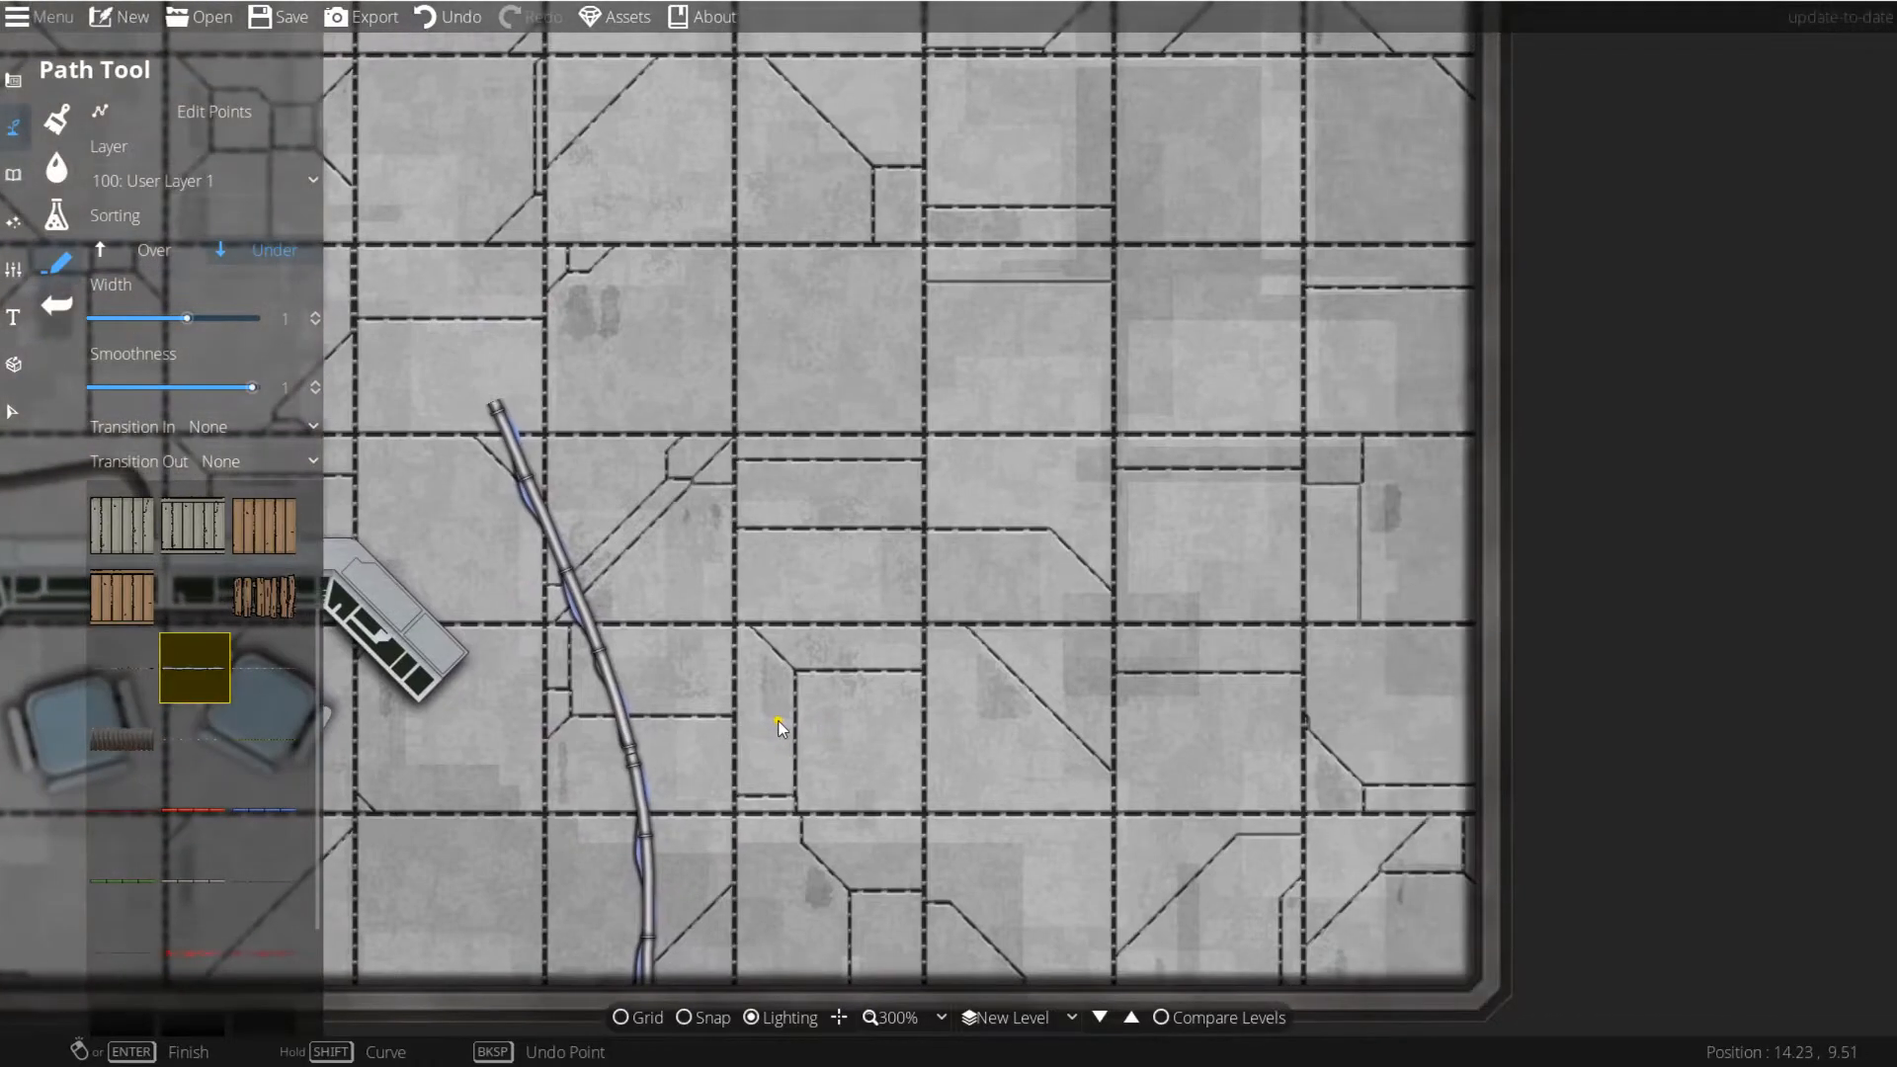
{"action": "left_click", "coordinate": [925, 475]}
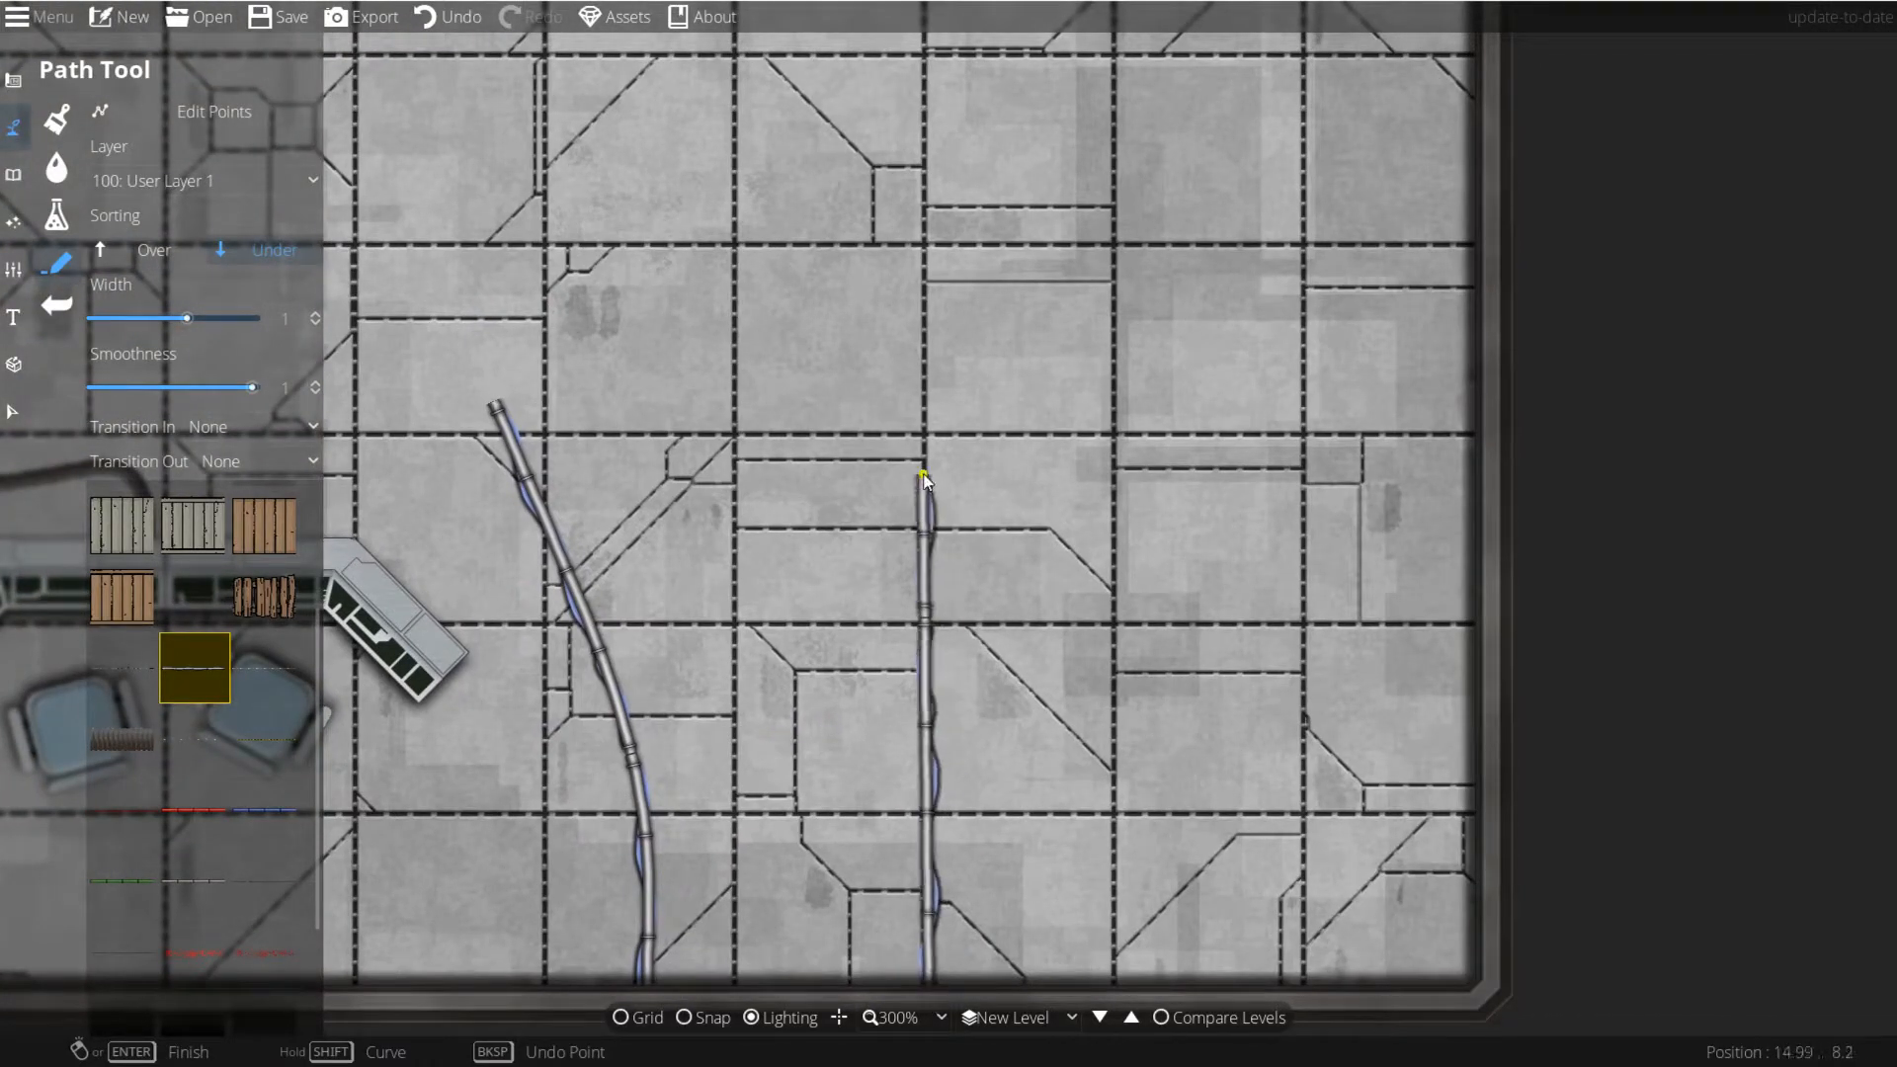
{"action": "left_click", "coordinate": [926, 436], "text": "shift"}
{"action": "right_click", "coordinate": [1477, 436]}
Step: Undo both blue-cabled pipes
{"action": "left_click_drag", "start_coordinate": [506, 570], "coordinate": [981, 590]}
{"action": "key", "text": "ctrl+z"}
{"action": "key", "text": "ctrl+z"}
Step: Choose the bracketed metal pipe path, undo a diagonal test length beyond the console desk and turn snapping on
{"action": "left_click", "coordinate": [266, 668]}
{"action": "left_click", "coordinate": [941, 428]}
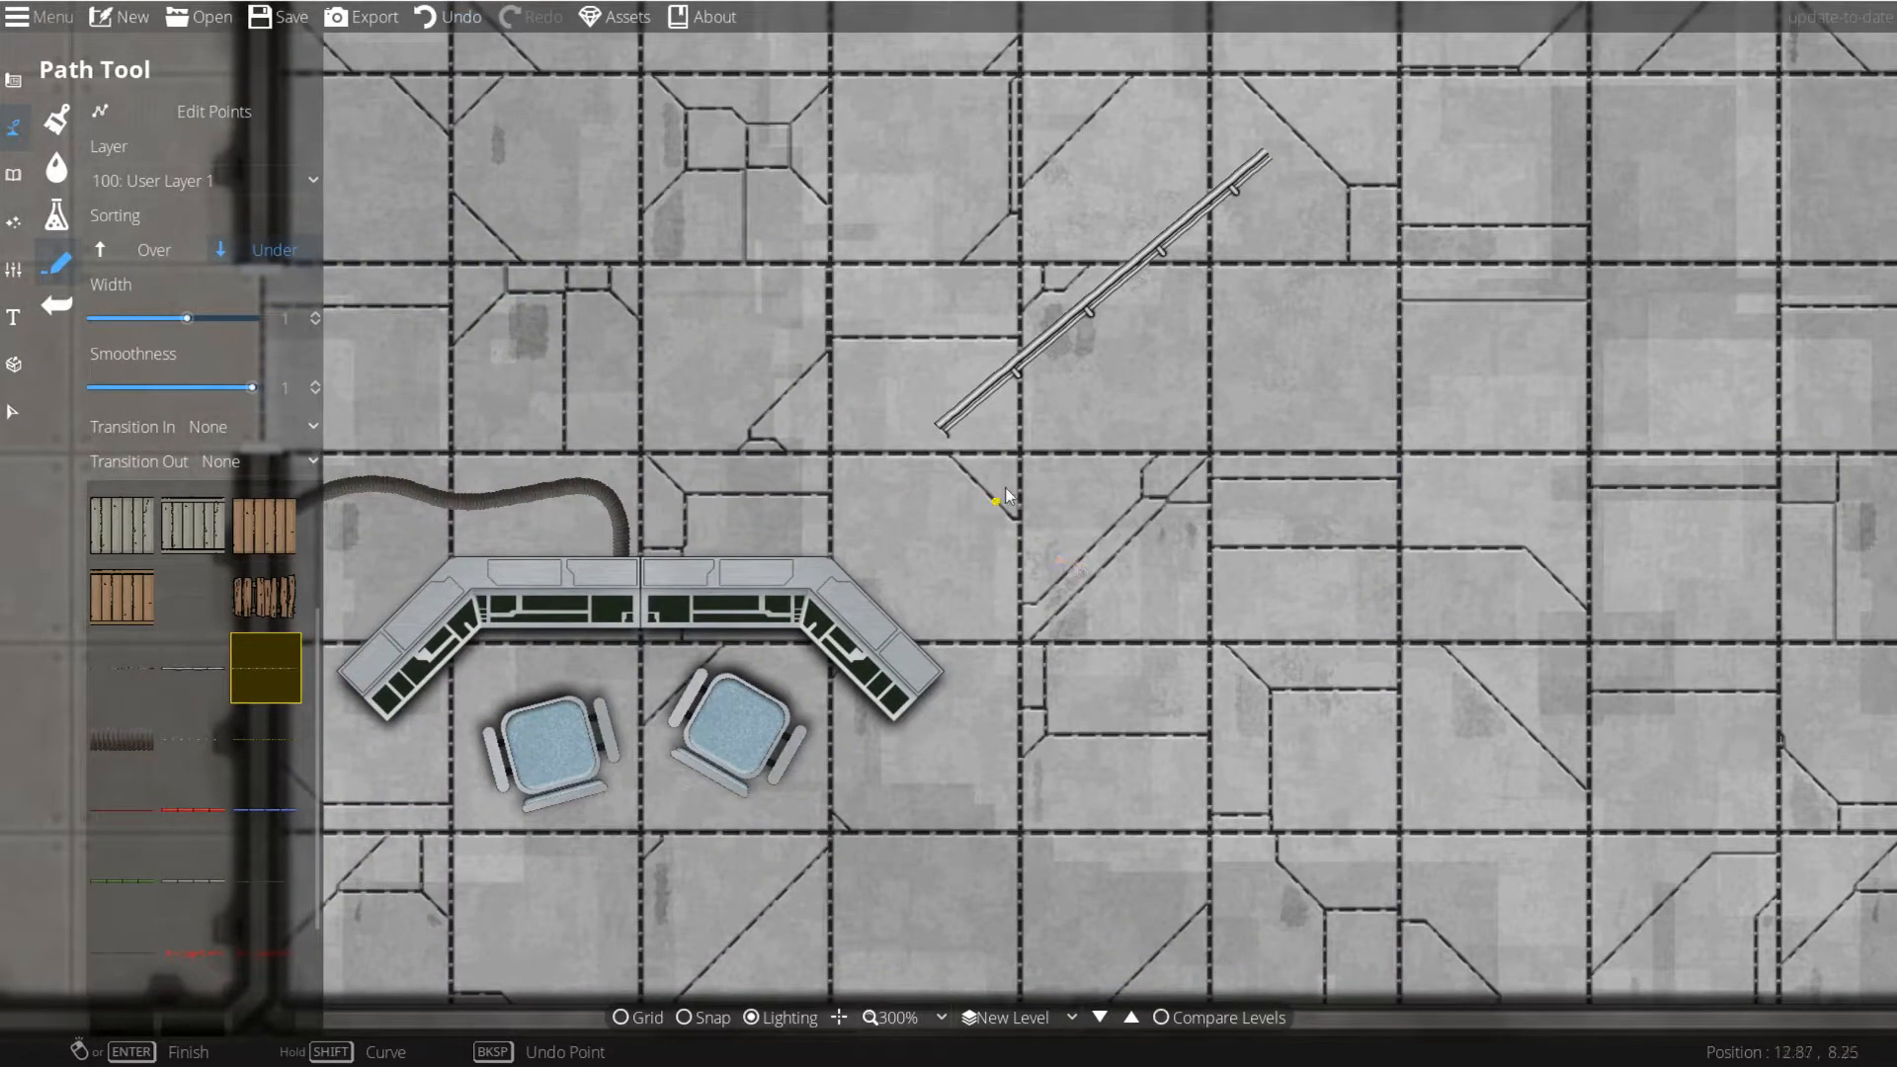
{"action": "scroll", "coordinate": [988, 494], "scroll_direction": "up", "scroll_amount": 4}
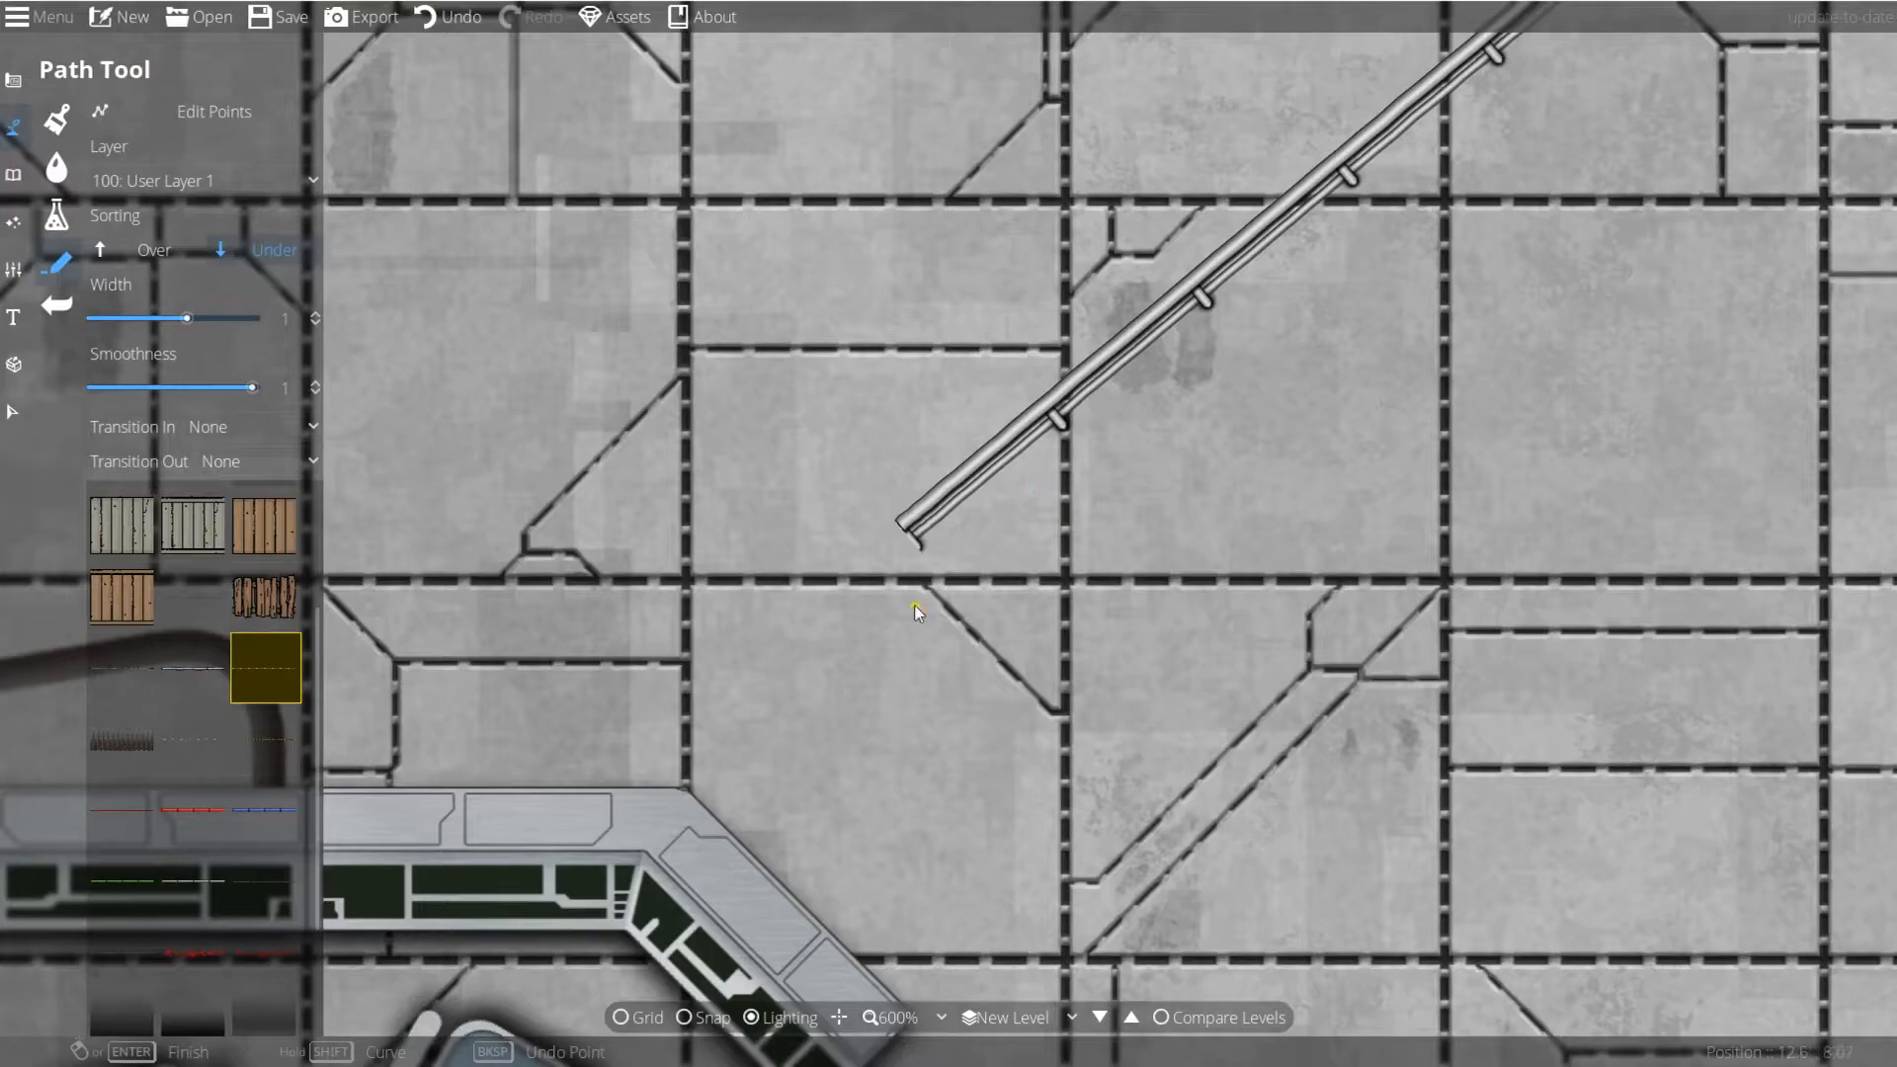
{"action": "key", "text": "ctrl+z"}
{"action": "key", "text": "s"}
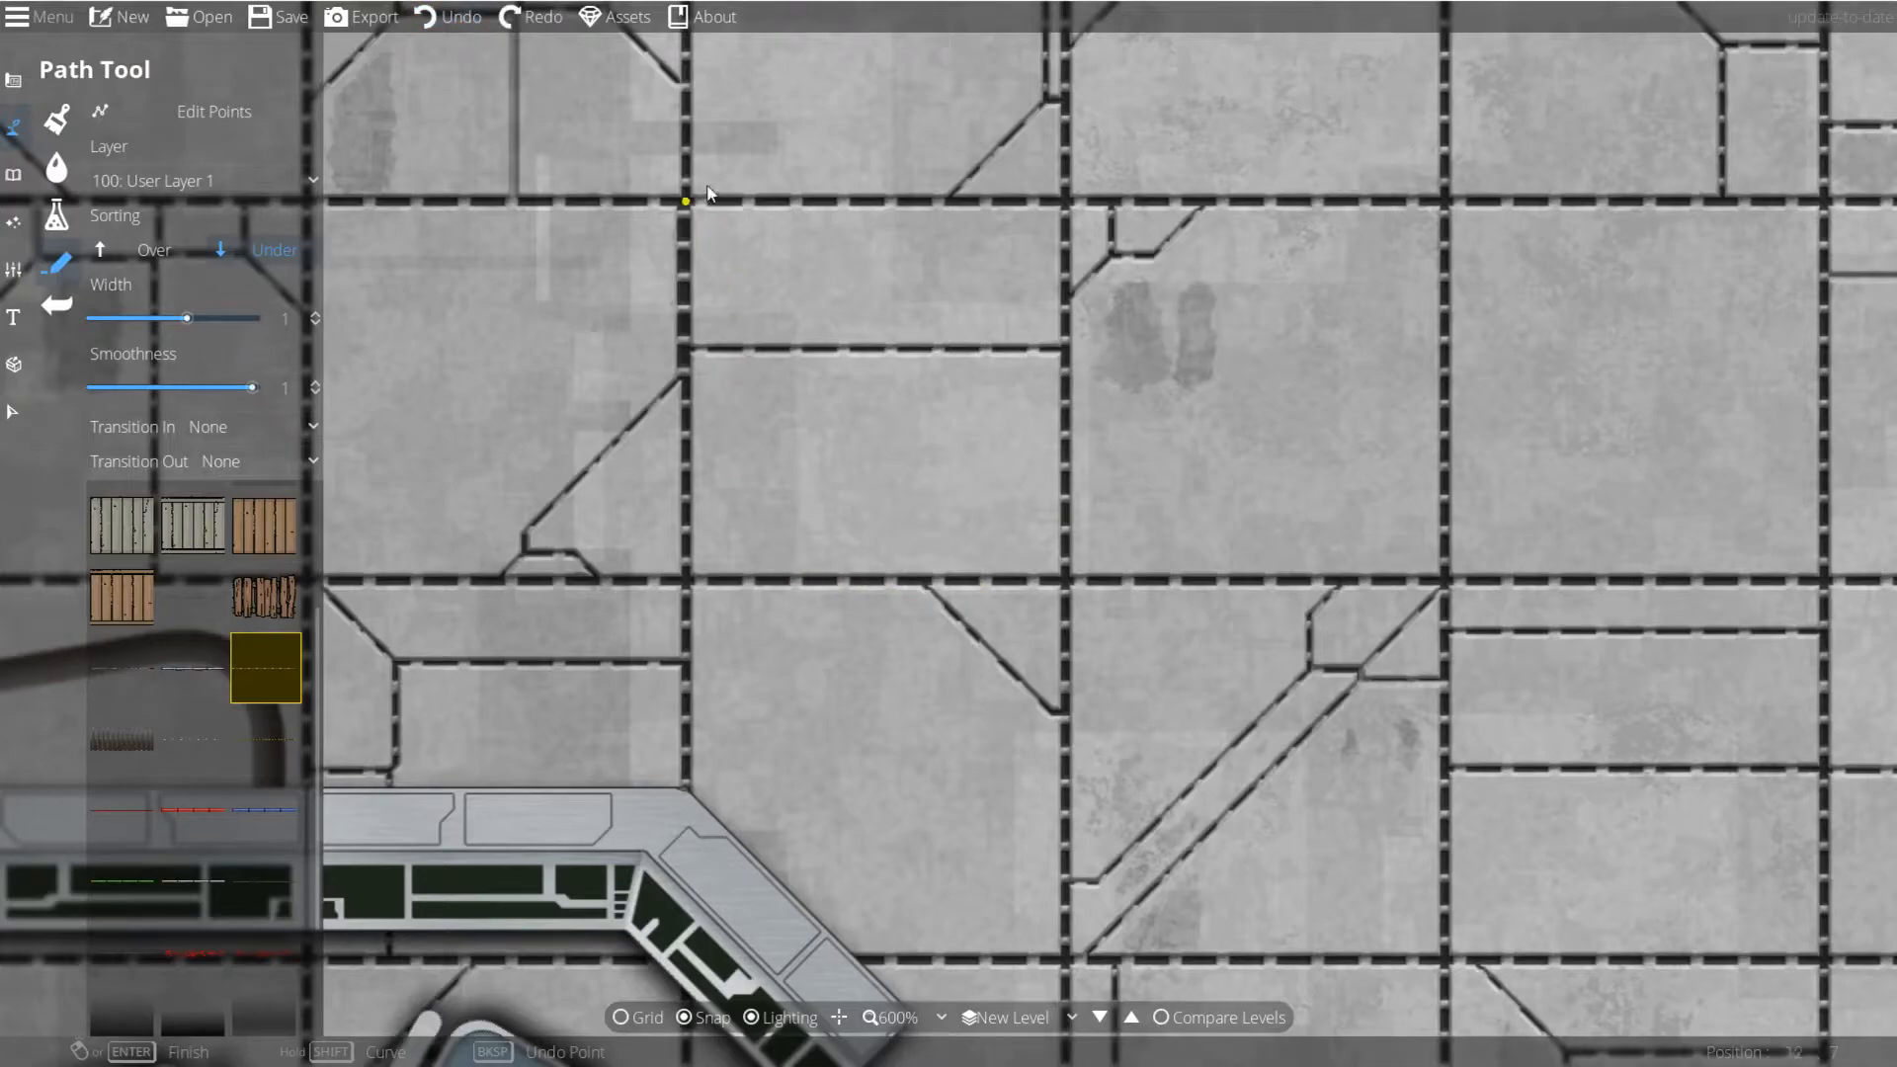
Step: Try a straight horizontal length of bracketed metal pipe two grid squares long beyond the console desk and undo it
{"action": "left_click", "coordinate": [708, 188]}
{"action": "right_click", "coordinate": [1432, 186]}
{"action": "left_click_drag", "start_coordinate": [1369, 479], "coordinate": [1476, 682]}
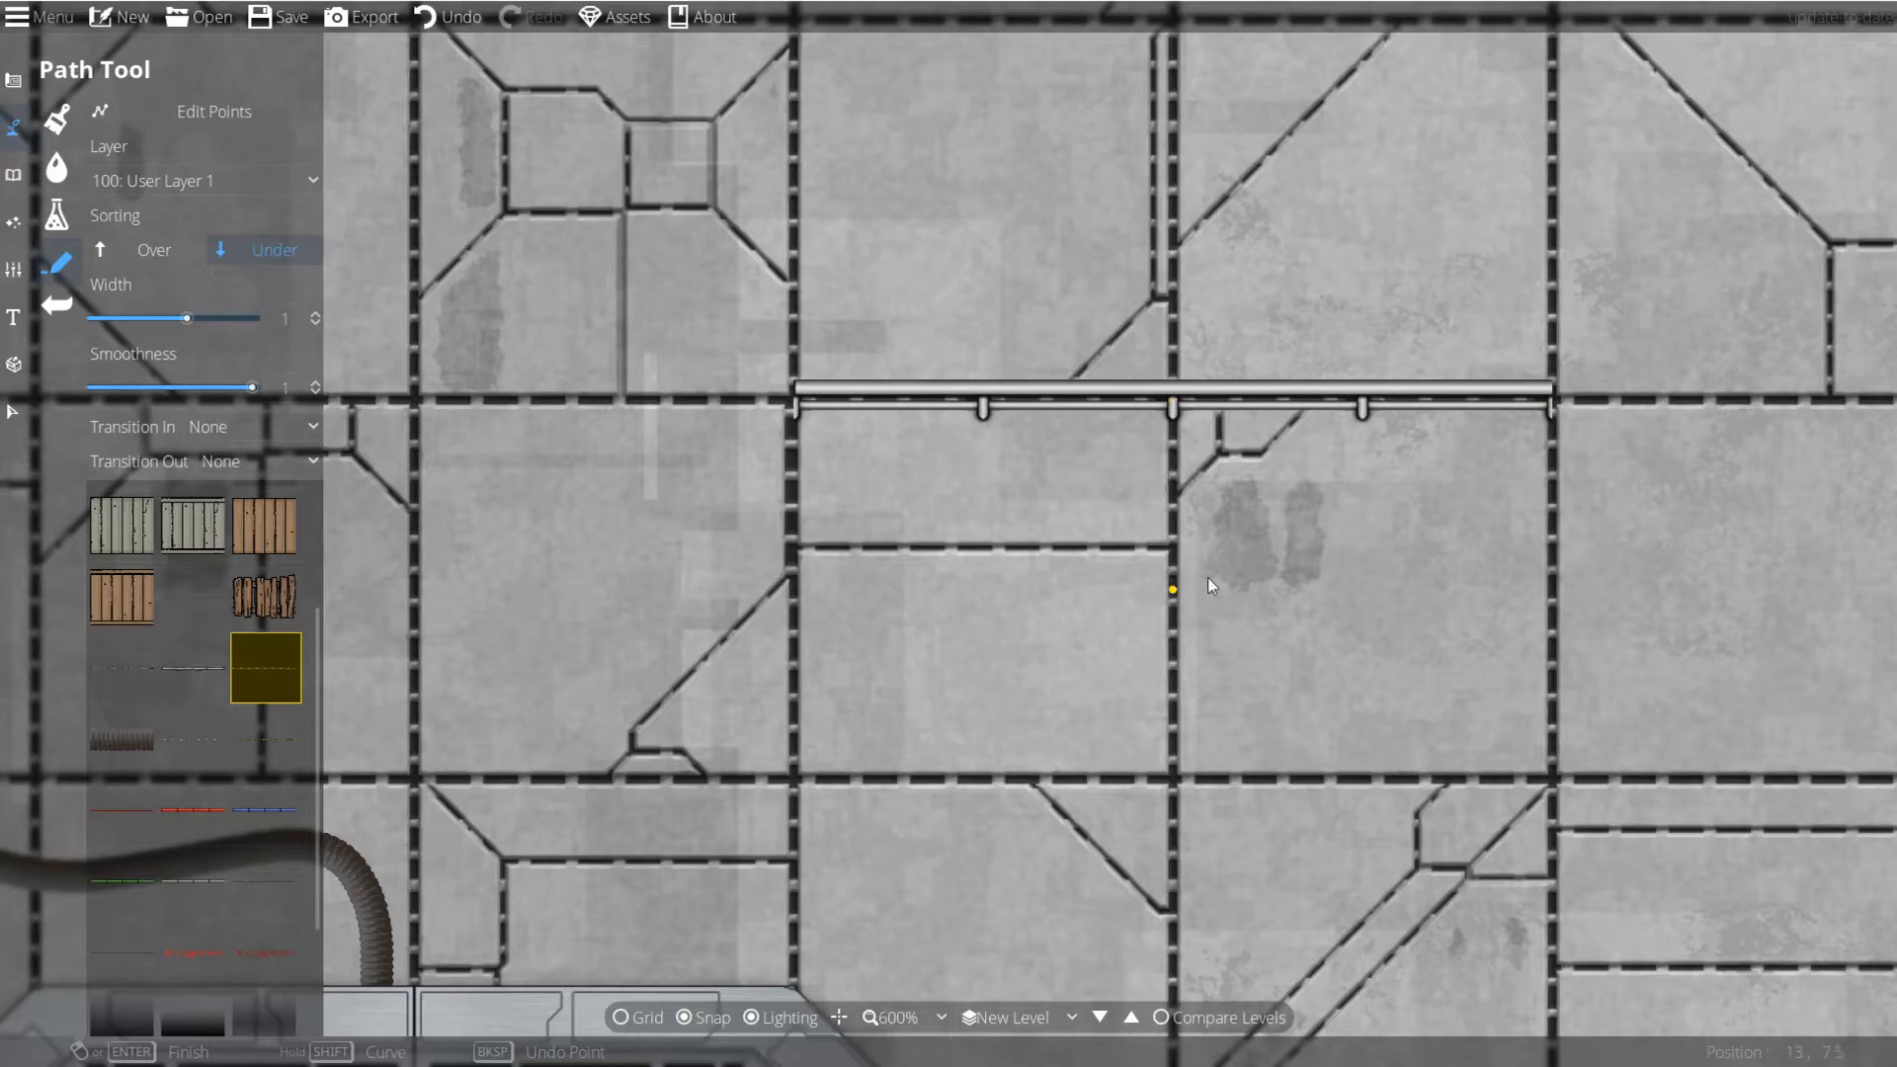
{"action": "left_click_drag", "start_coordinate": [1188, 598], "coordinate": [1206, 522]}
{"action": "scroll", "coordinate": [1207, 522], "scroll_direction": "down", "scroll_amount": 1}
{"action": "scroll", "coordinate": [1207, 522], "scroll_direction": "up", "scroll_amount": 1}
{"action": "key", "text": "ctrl+z"}
Step: Try a bracketed metal pipe that runs horizontally and curves a quarter turn downwards, and undo it
{"action": "left_click_drag", "start_coordinate": [846, 548], "coordinate": [909, 513]}
{"action": "left_click", "coordinate": [888, 283]}
{"action": "left_click", "coordinate": [1247, 294]}
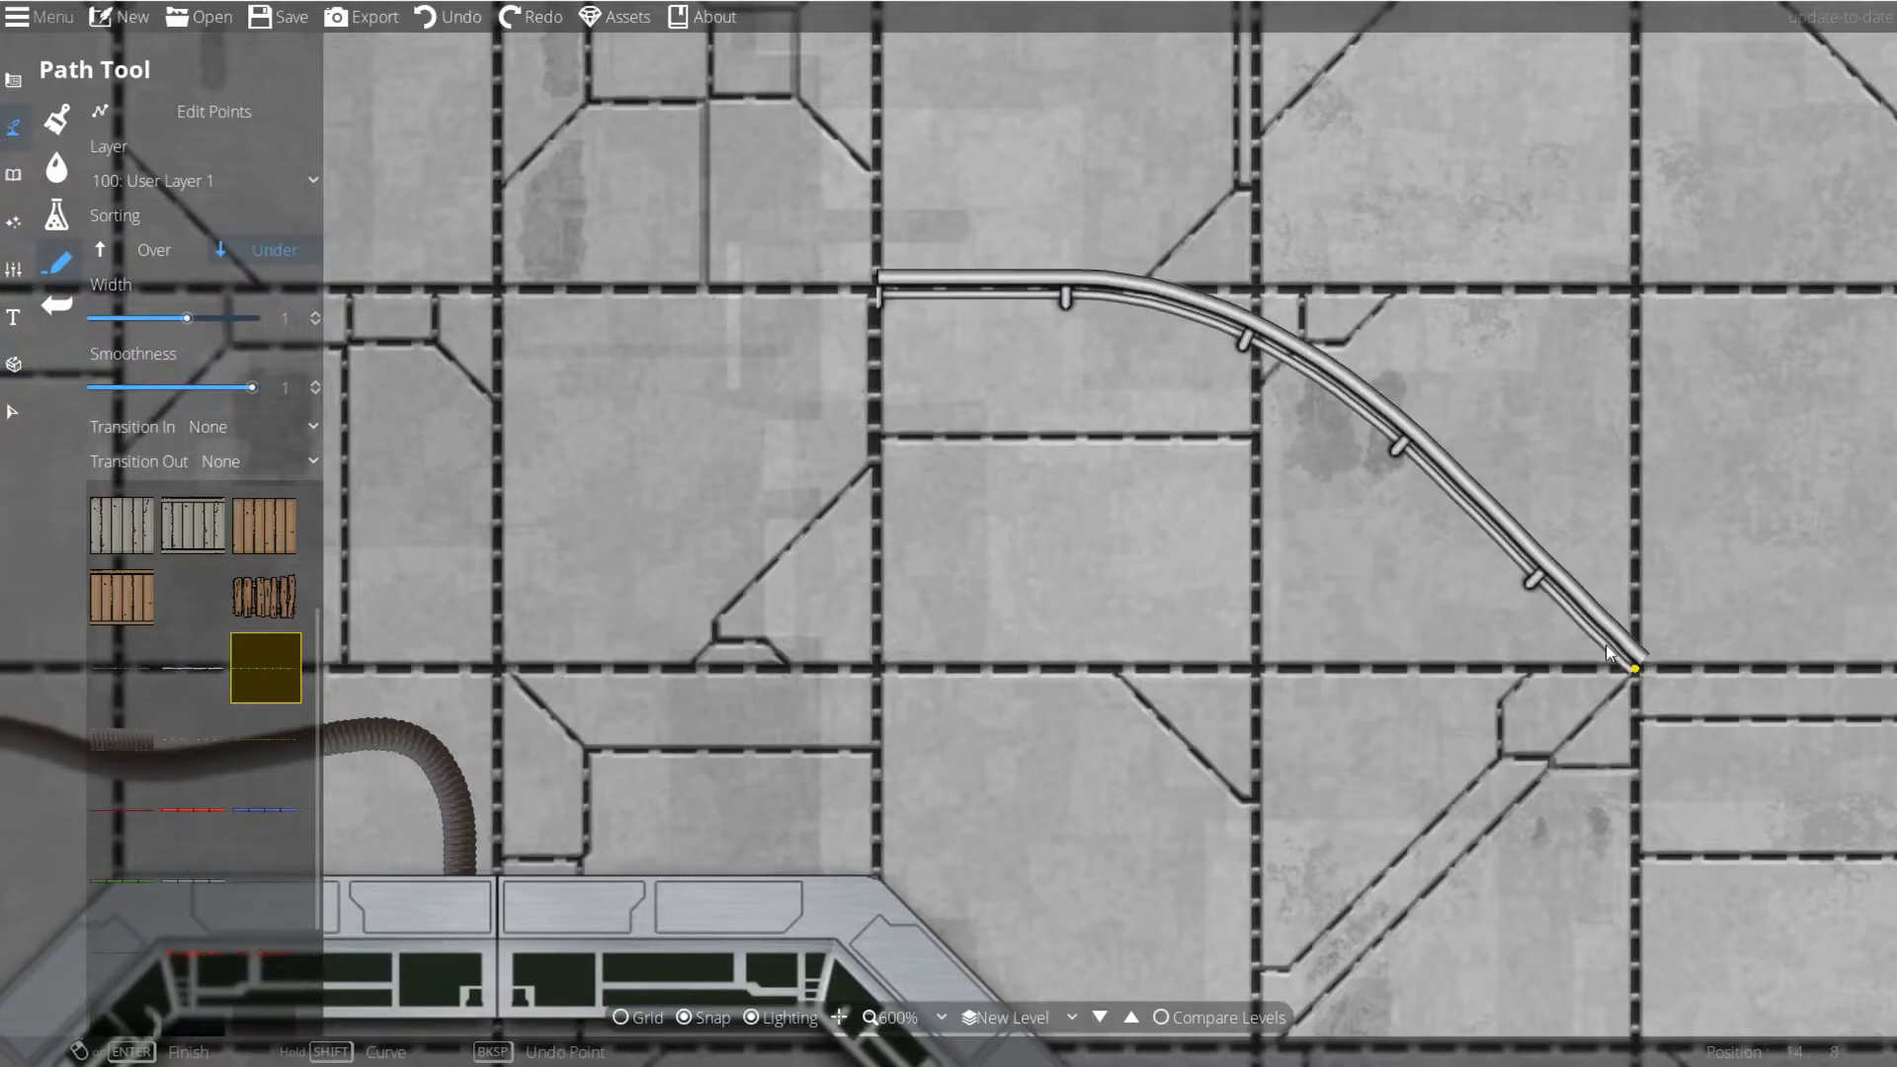
{"action": "left_click_drag", "start_coordinate": [1606, 652], "coordinate": [1564, 571]}
{"action": "key", "text": "shift"}
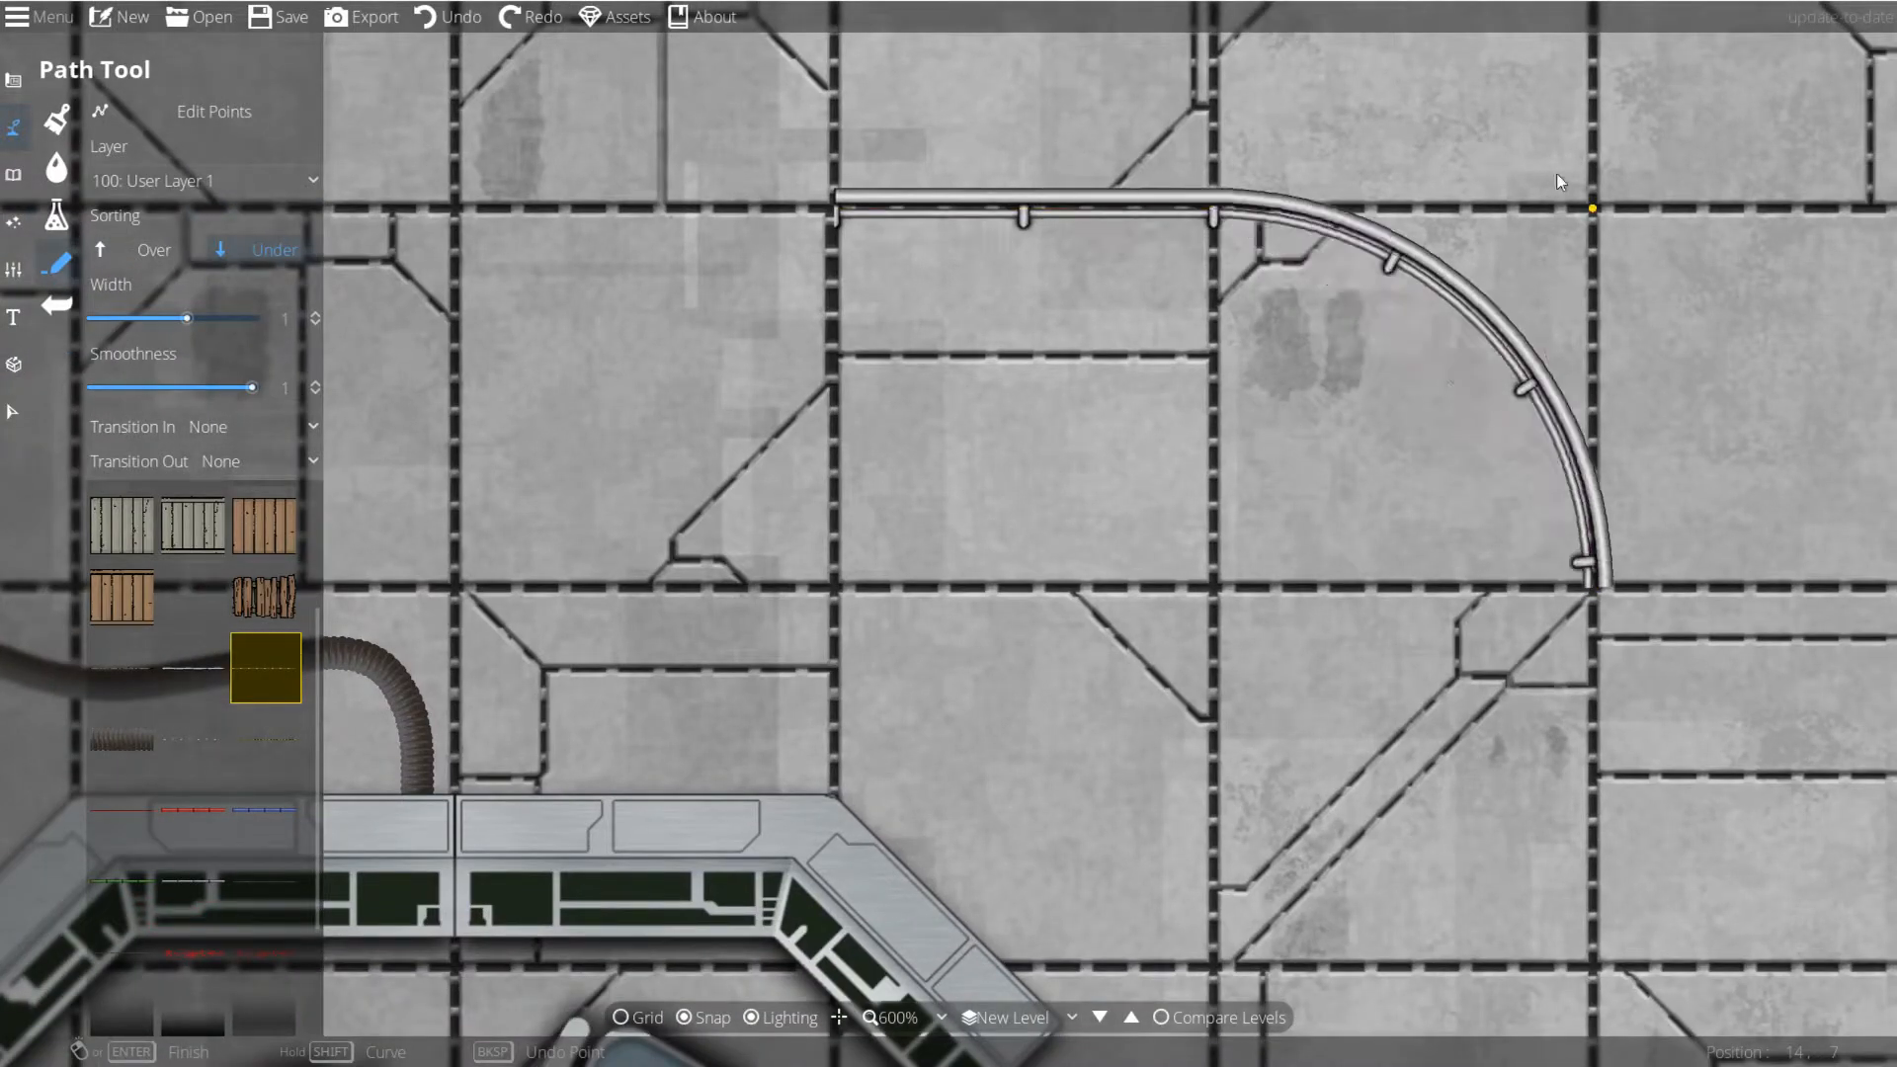
{"action": "key", "text": "ctrl+z"}
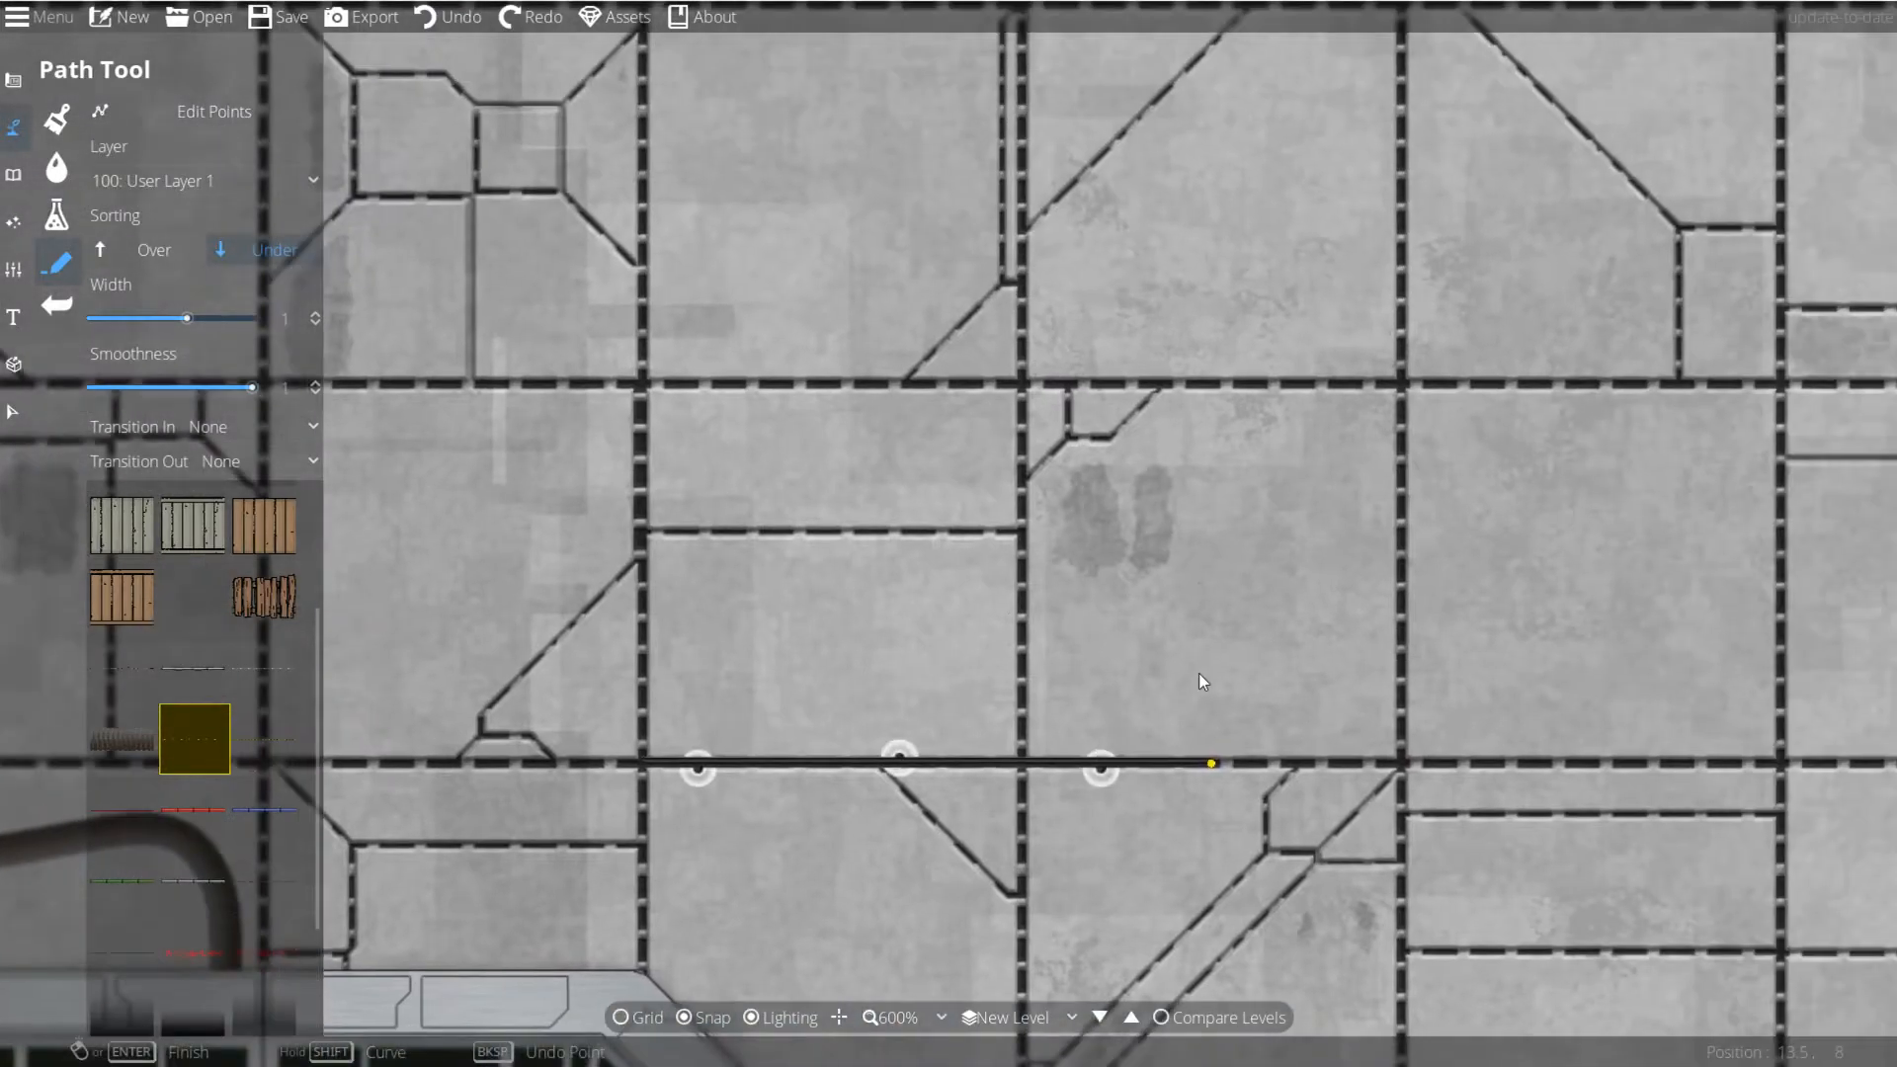
Step: Try a black cable with round lights in a large curve across the open floor and undo it
{"action": "left_click", "coordinate": [1278, 605]}
{"action": "left_click", "coordinate": [1443, 467]}
{"action": "left_click", "coordinate": [1537, 290]}
{"action": "left_click", "coordinate": [1514, 241]}
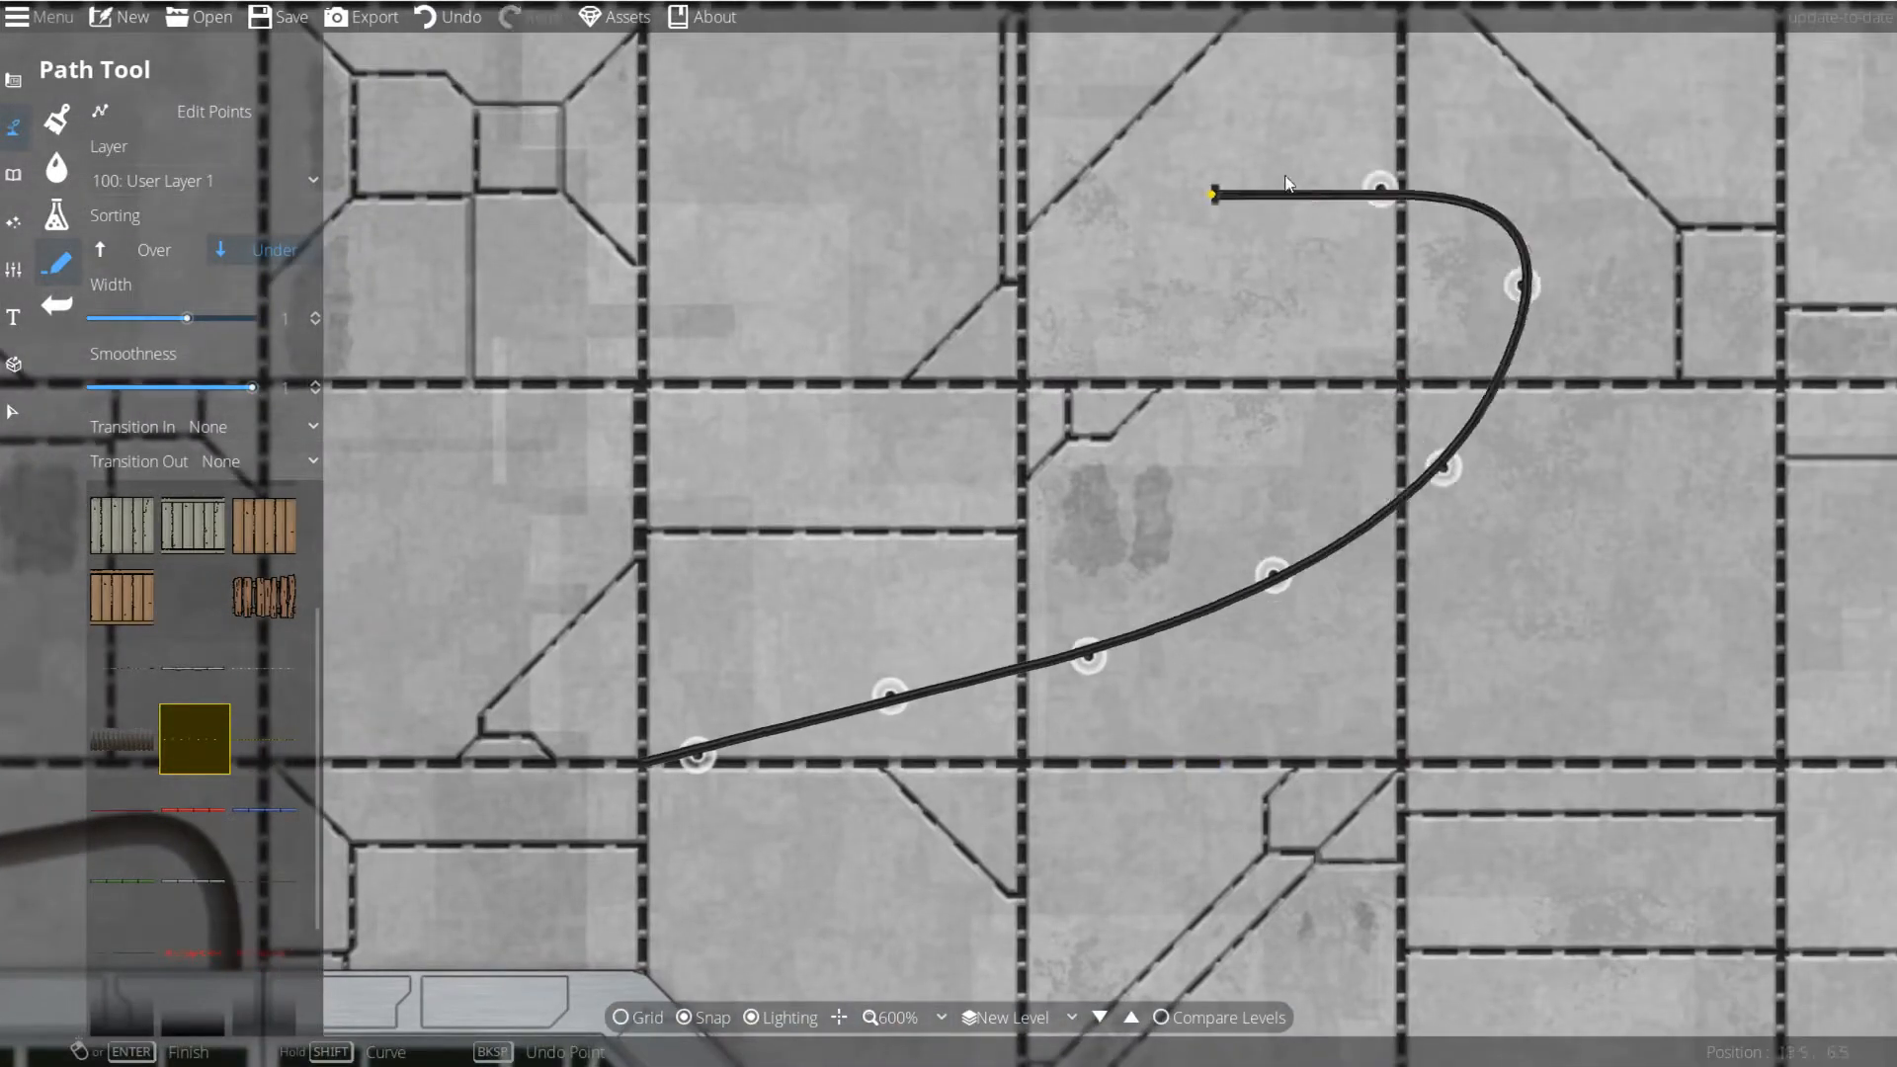
{"action": "right_click", "coordinate": [1284, 178]}
{"action": "left_click_drag", "start_coordinate": [1186, 513], "coordinate": [1012, 648]}
{"action": "key", "text": "ctrl+z"}
Step: Choose the yellow-and-black hazard stripe path and undo a diagonal trial length on the open floor
{"action": "scroll", "coordinate": [1012, 649], "scroll_direction": "down", "scroll_amount": 3}
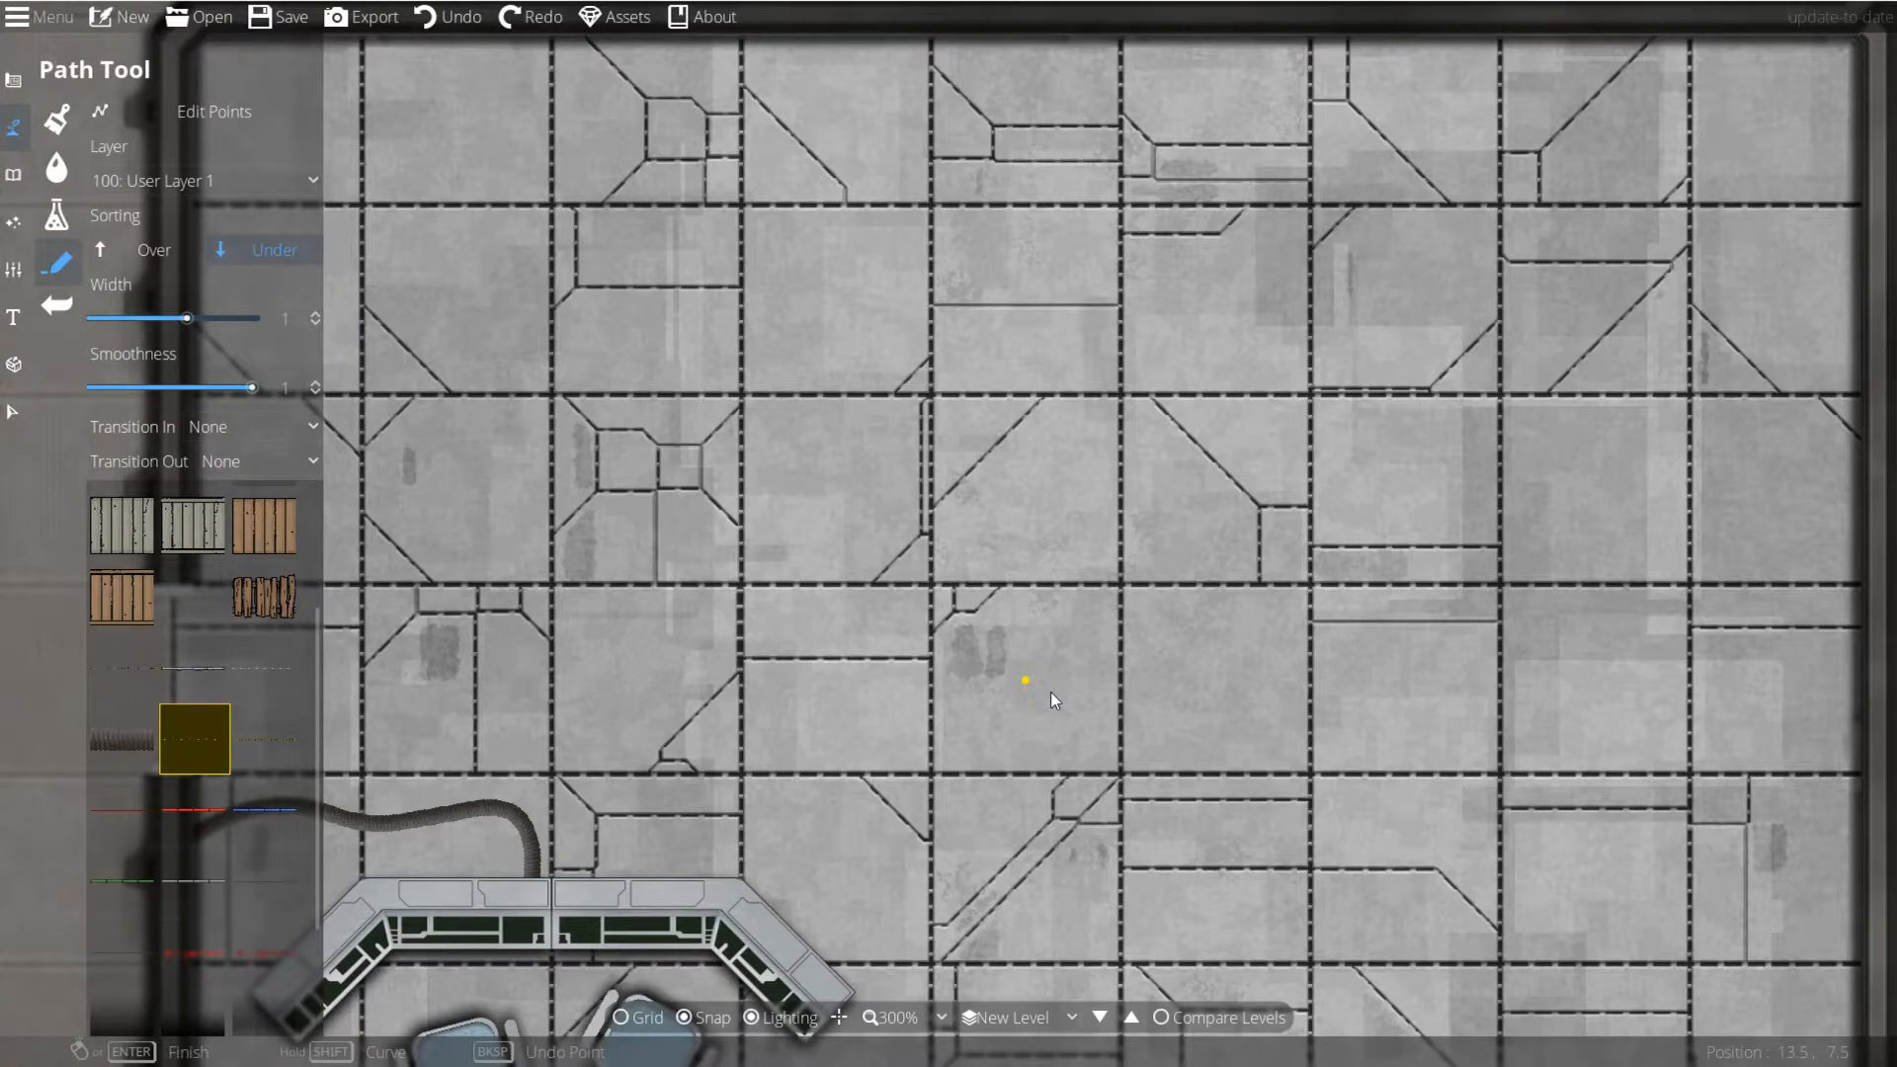
{"action": "left_click", "coordinate": [239, 748]}
{"action": "left_click", "coordinate": [743, 638]}
{"action": "right_click", "coordinate": [1218, 360]}
{"action": "left_click_drag", "start_coordinate": [972, 542], "coordinate": [1313, 184]}
{"action": "key", "text": "ctrl+z"}
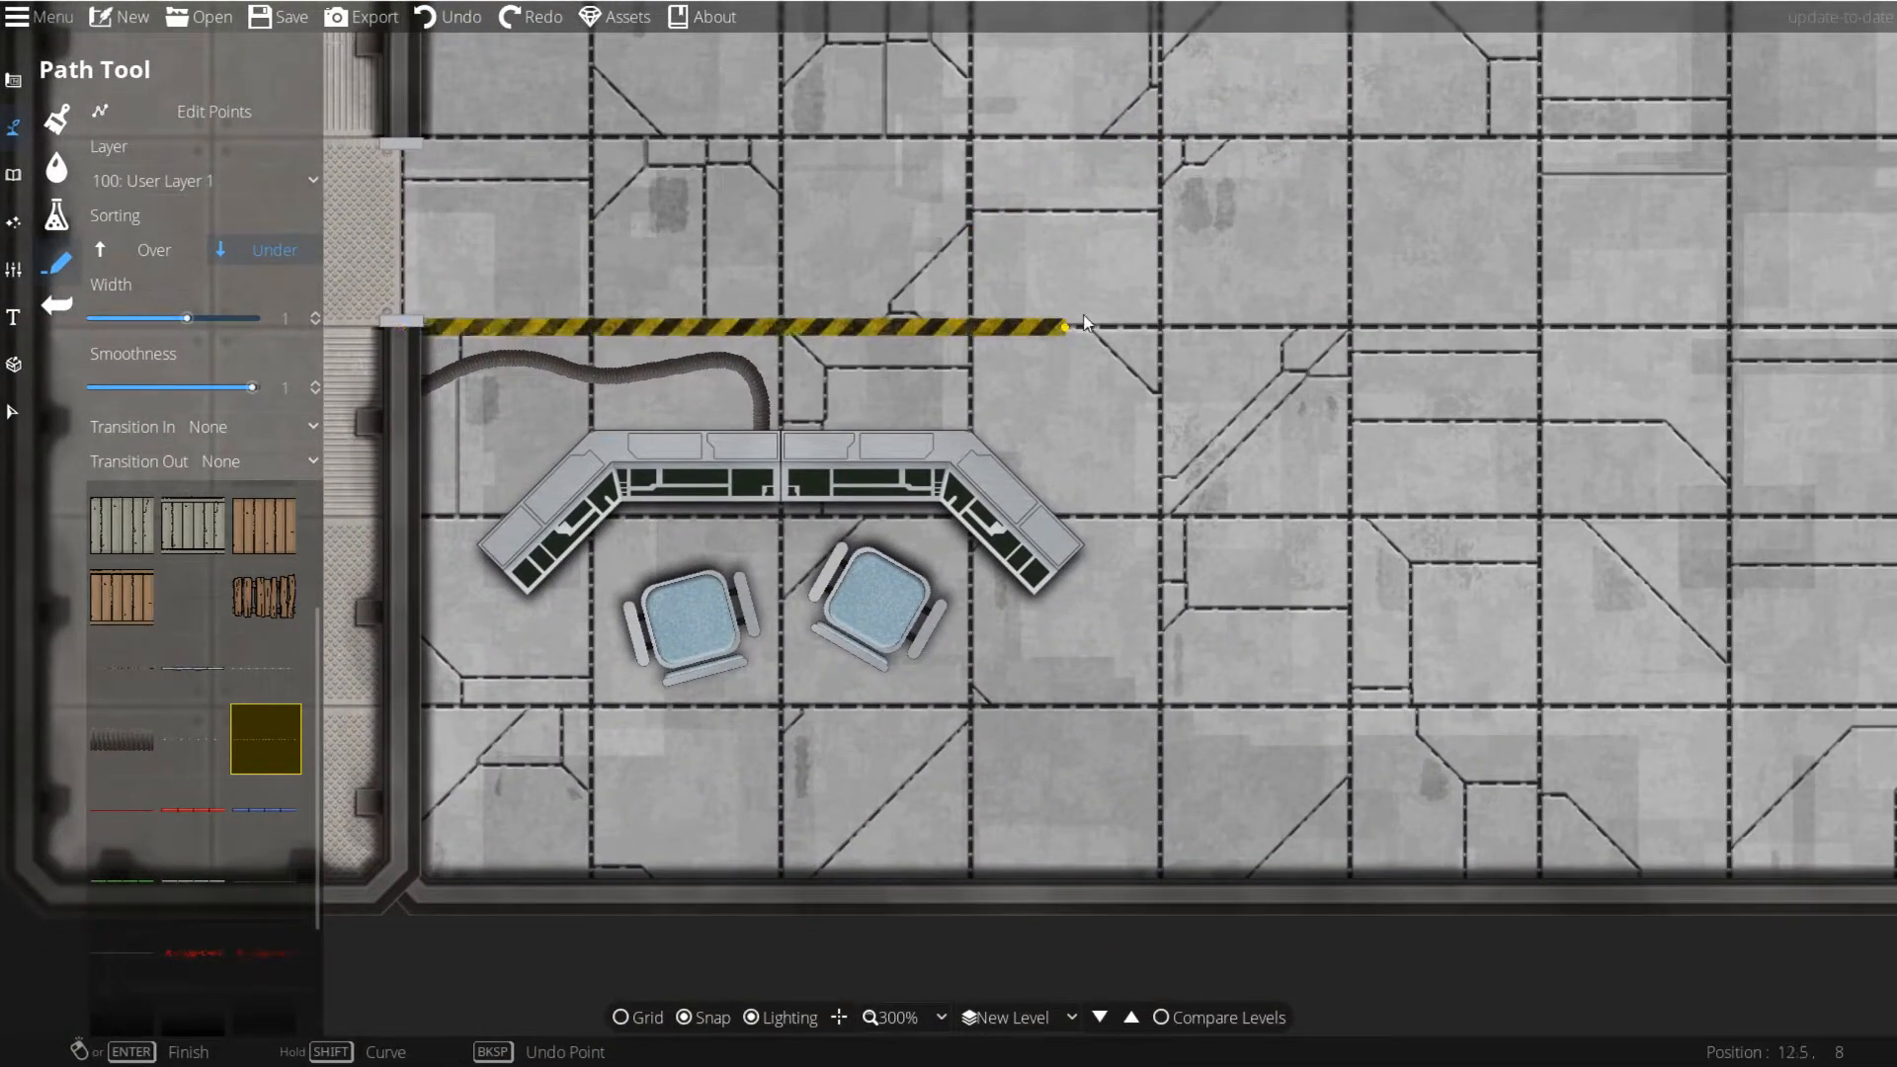
Step: Try a hazard stripe from the doorway's lower edge around the console desk to the lower wall and undo it
{"action": "left_click", "coordinate": [1158, 328]}
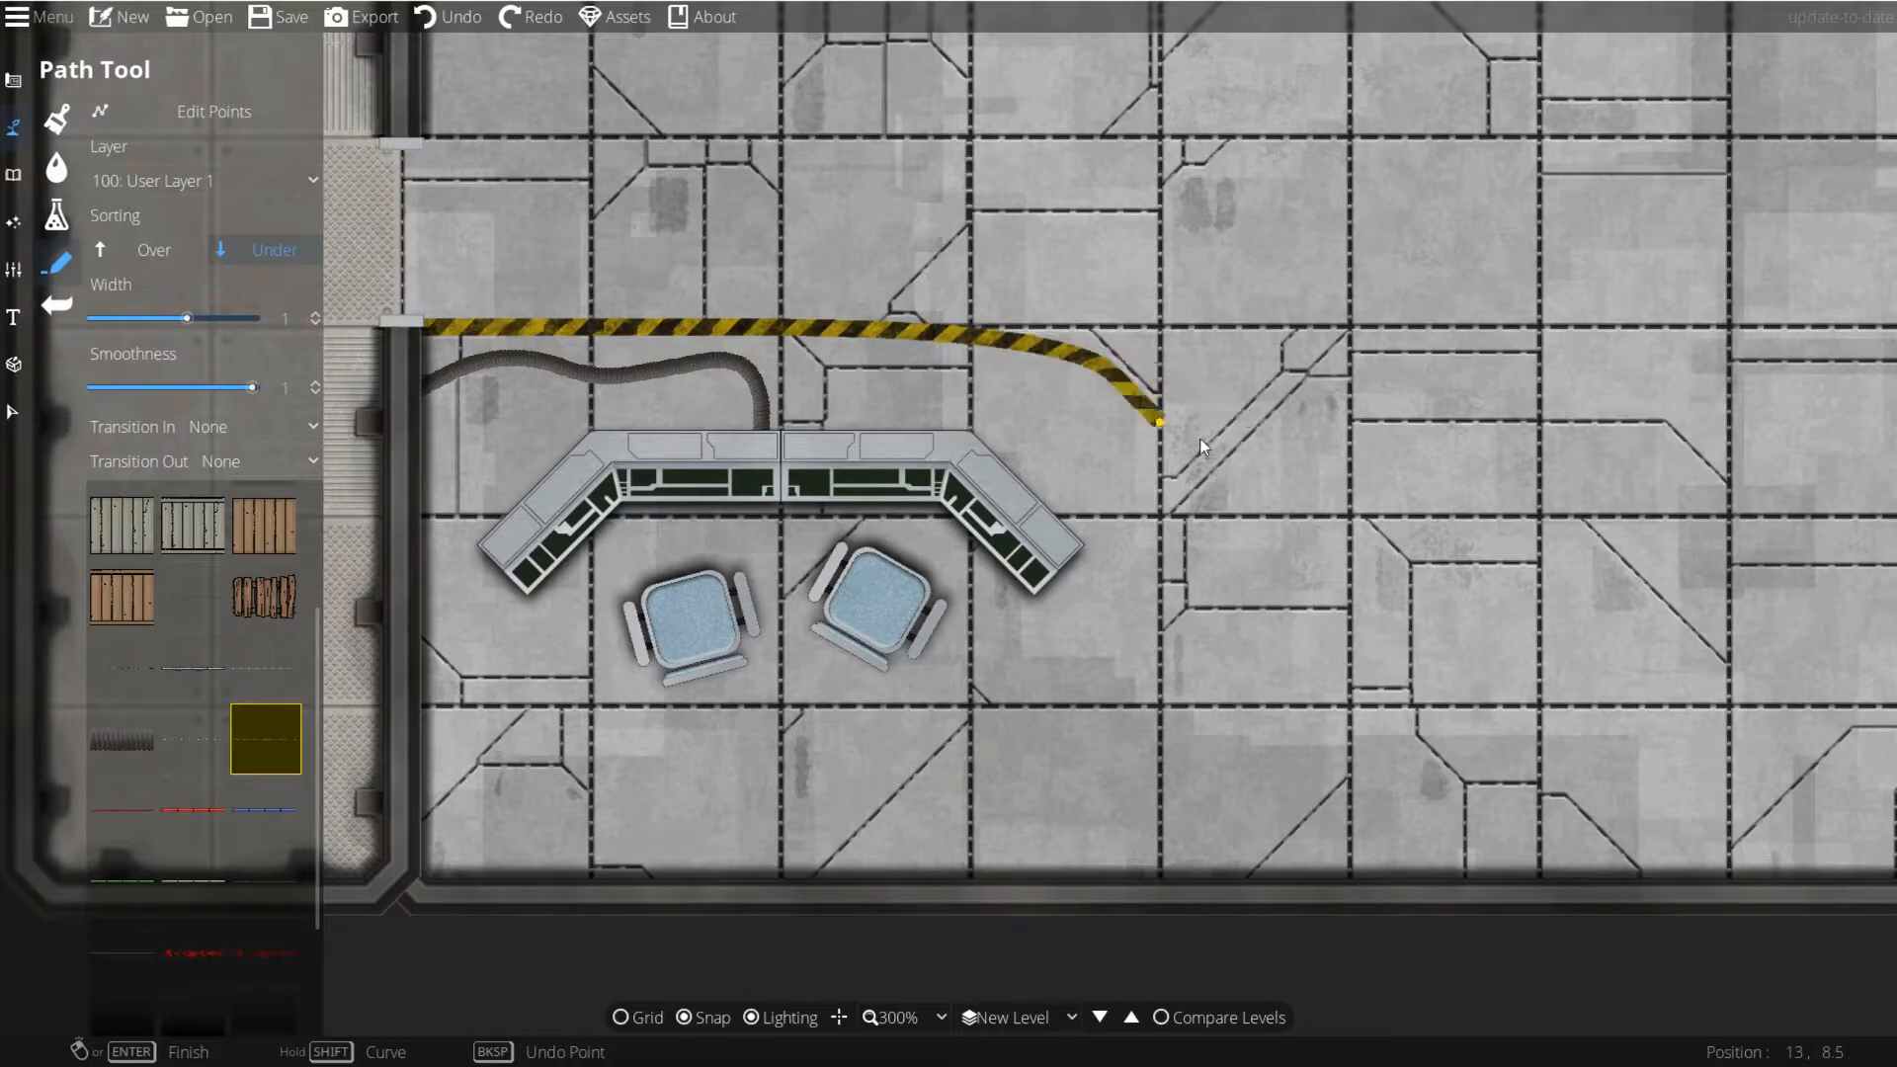
{"action": "right_click", "coordinate": [1194, 915]}
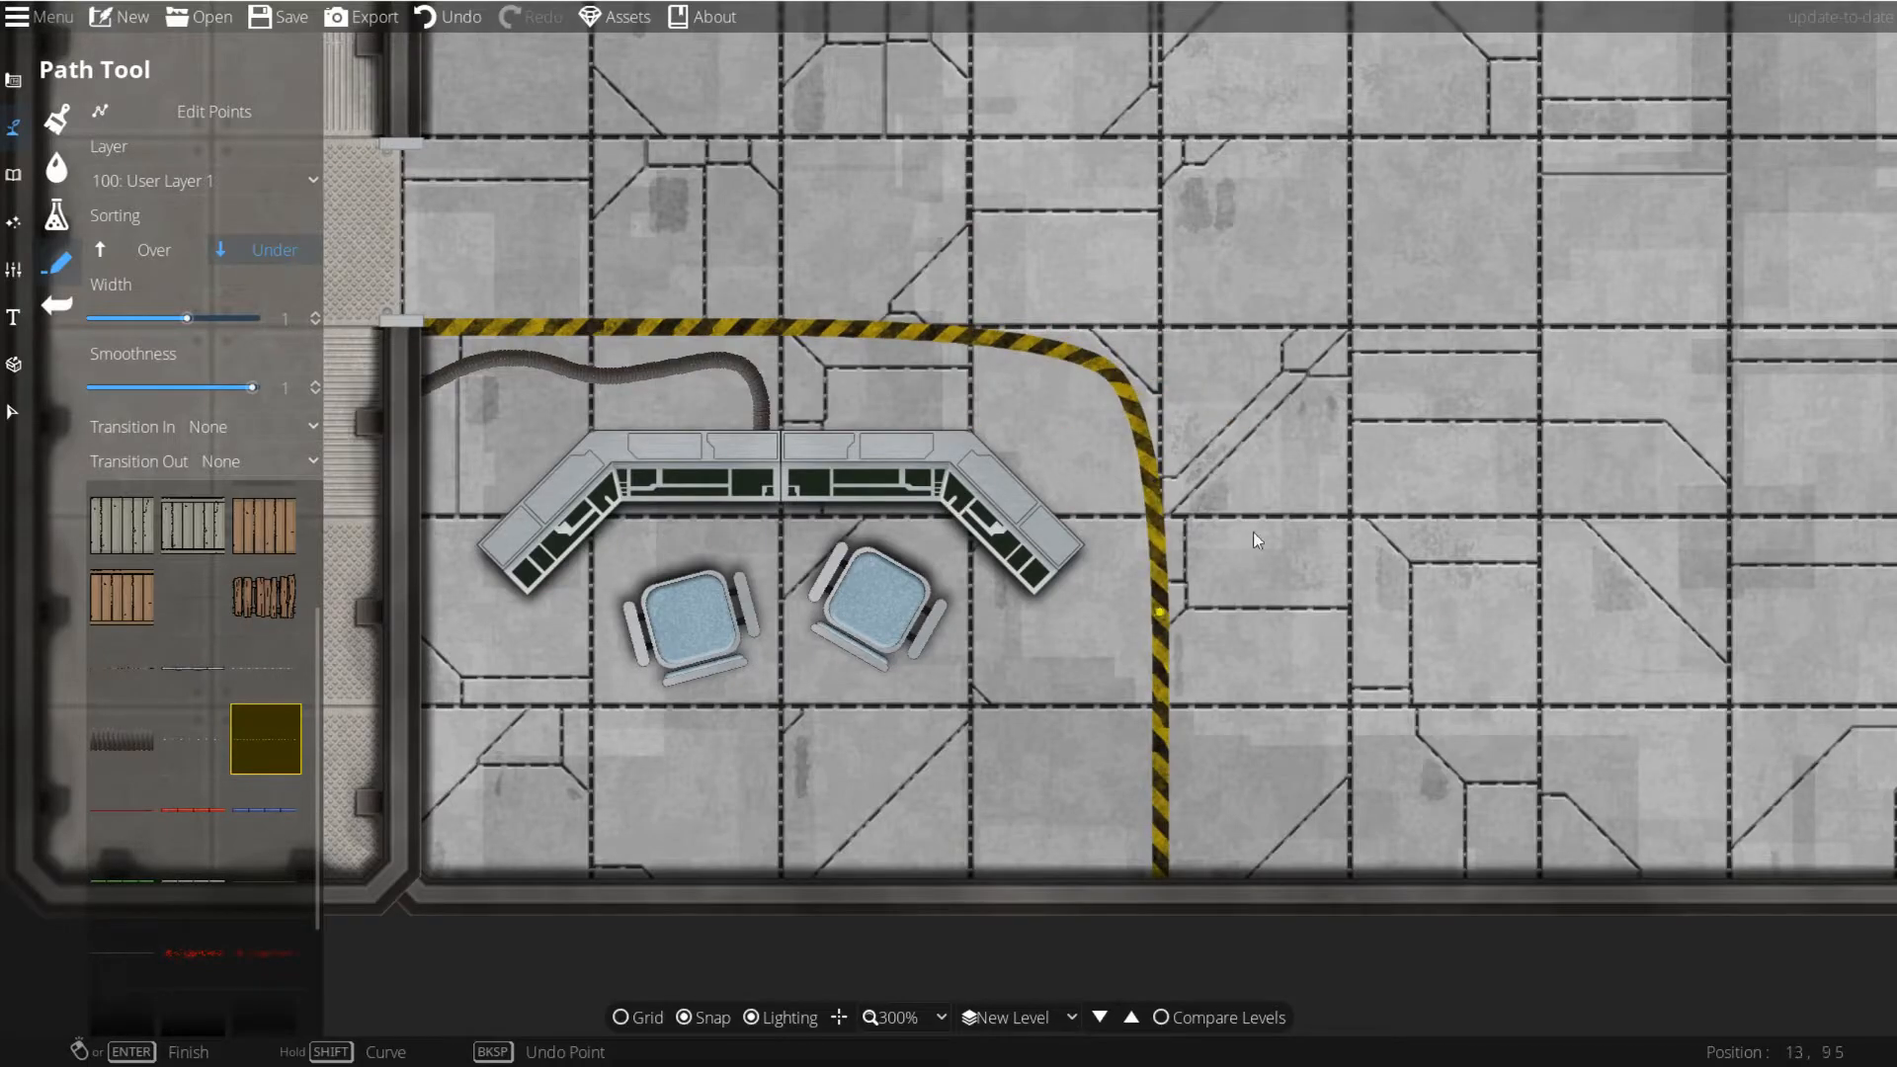
{"action": "left_click_drag", "start_coordinate": [1309, 460], "coordinate": [1361, 472]}
{"action": "key", "text": "ctrl+z"}
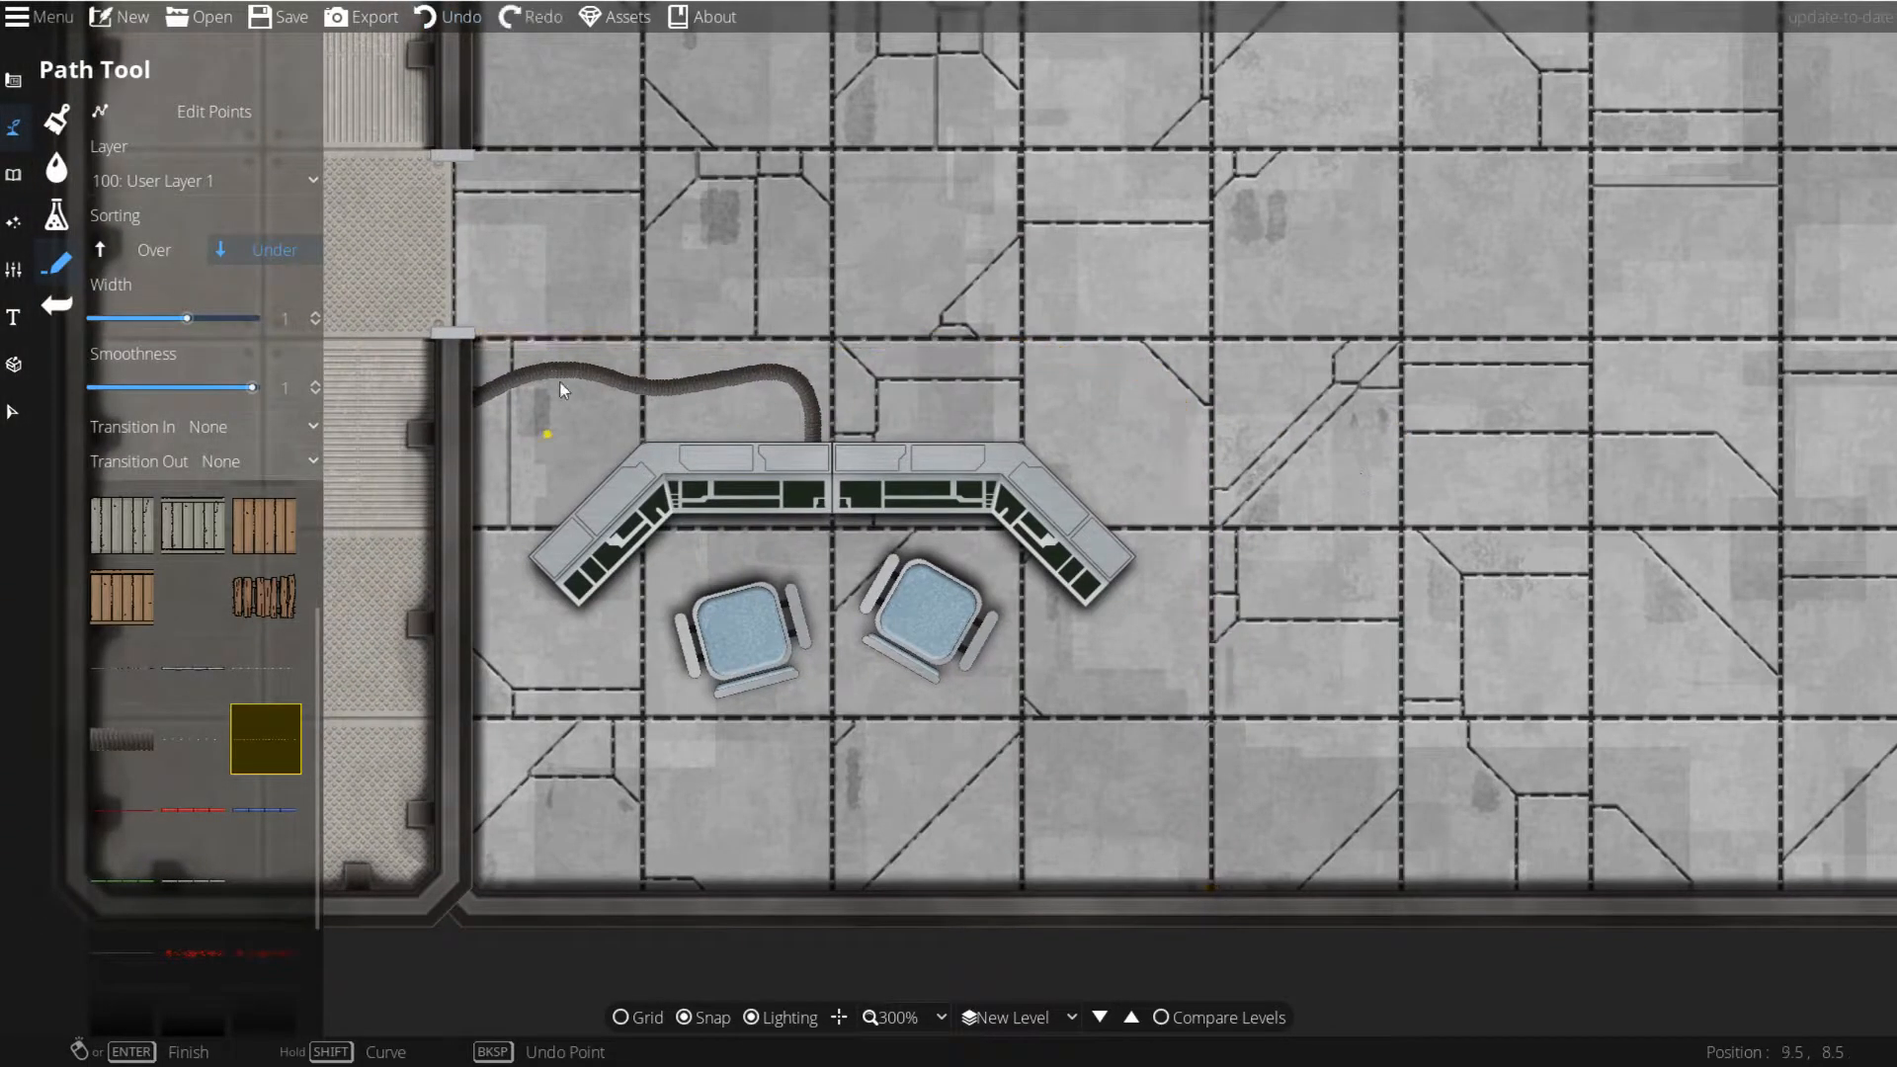
Step: Draw a hazard stripe from the doorway's lower edge past the console desk, curving smoothly down to the lower wall
{"action": "left_click", "coordinate": [478, 346]}
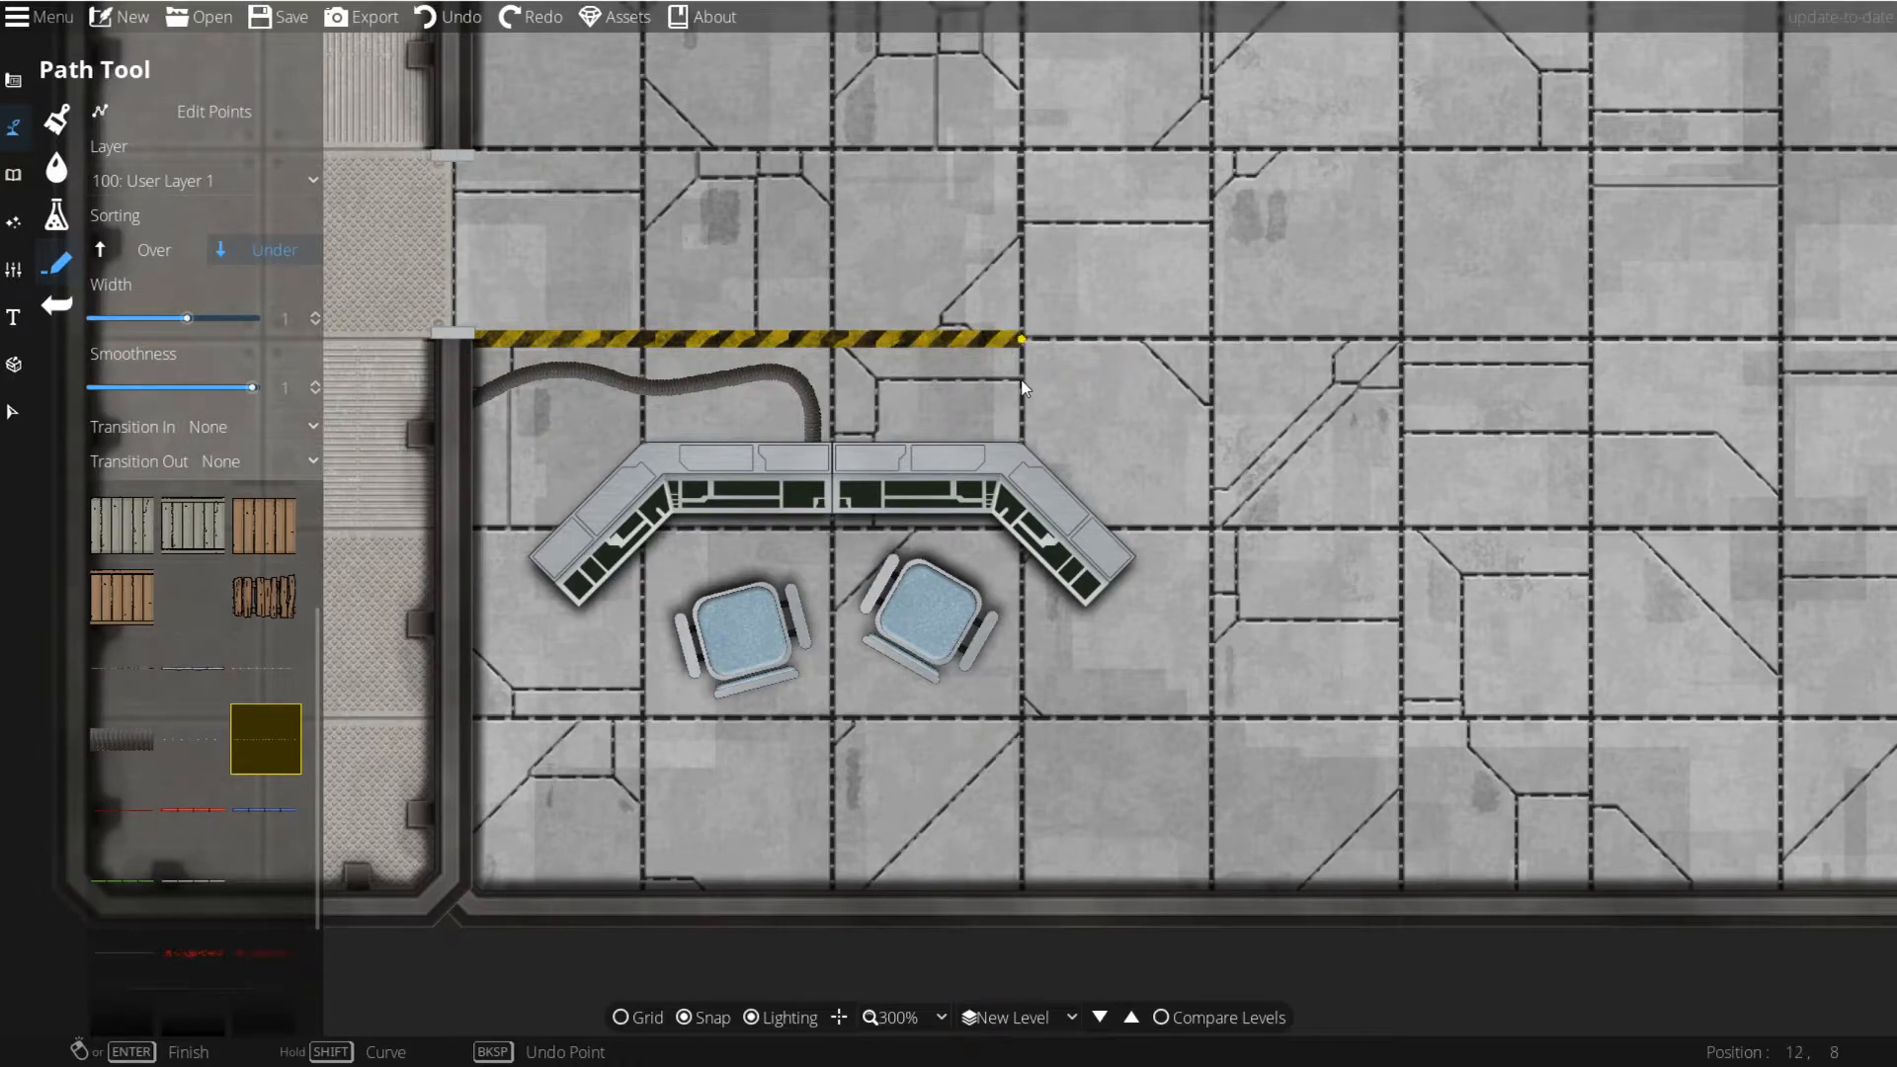
{"action": "left_click", "coordinate": [1120, 346]}
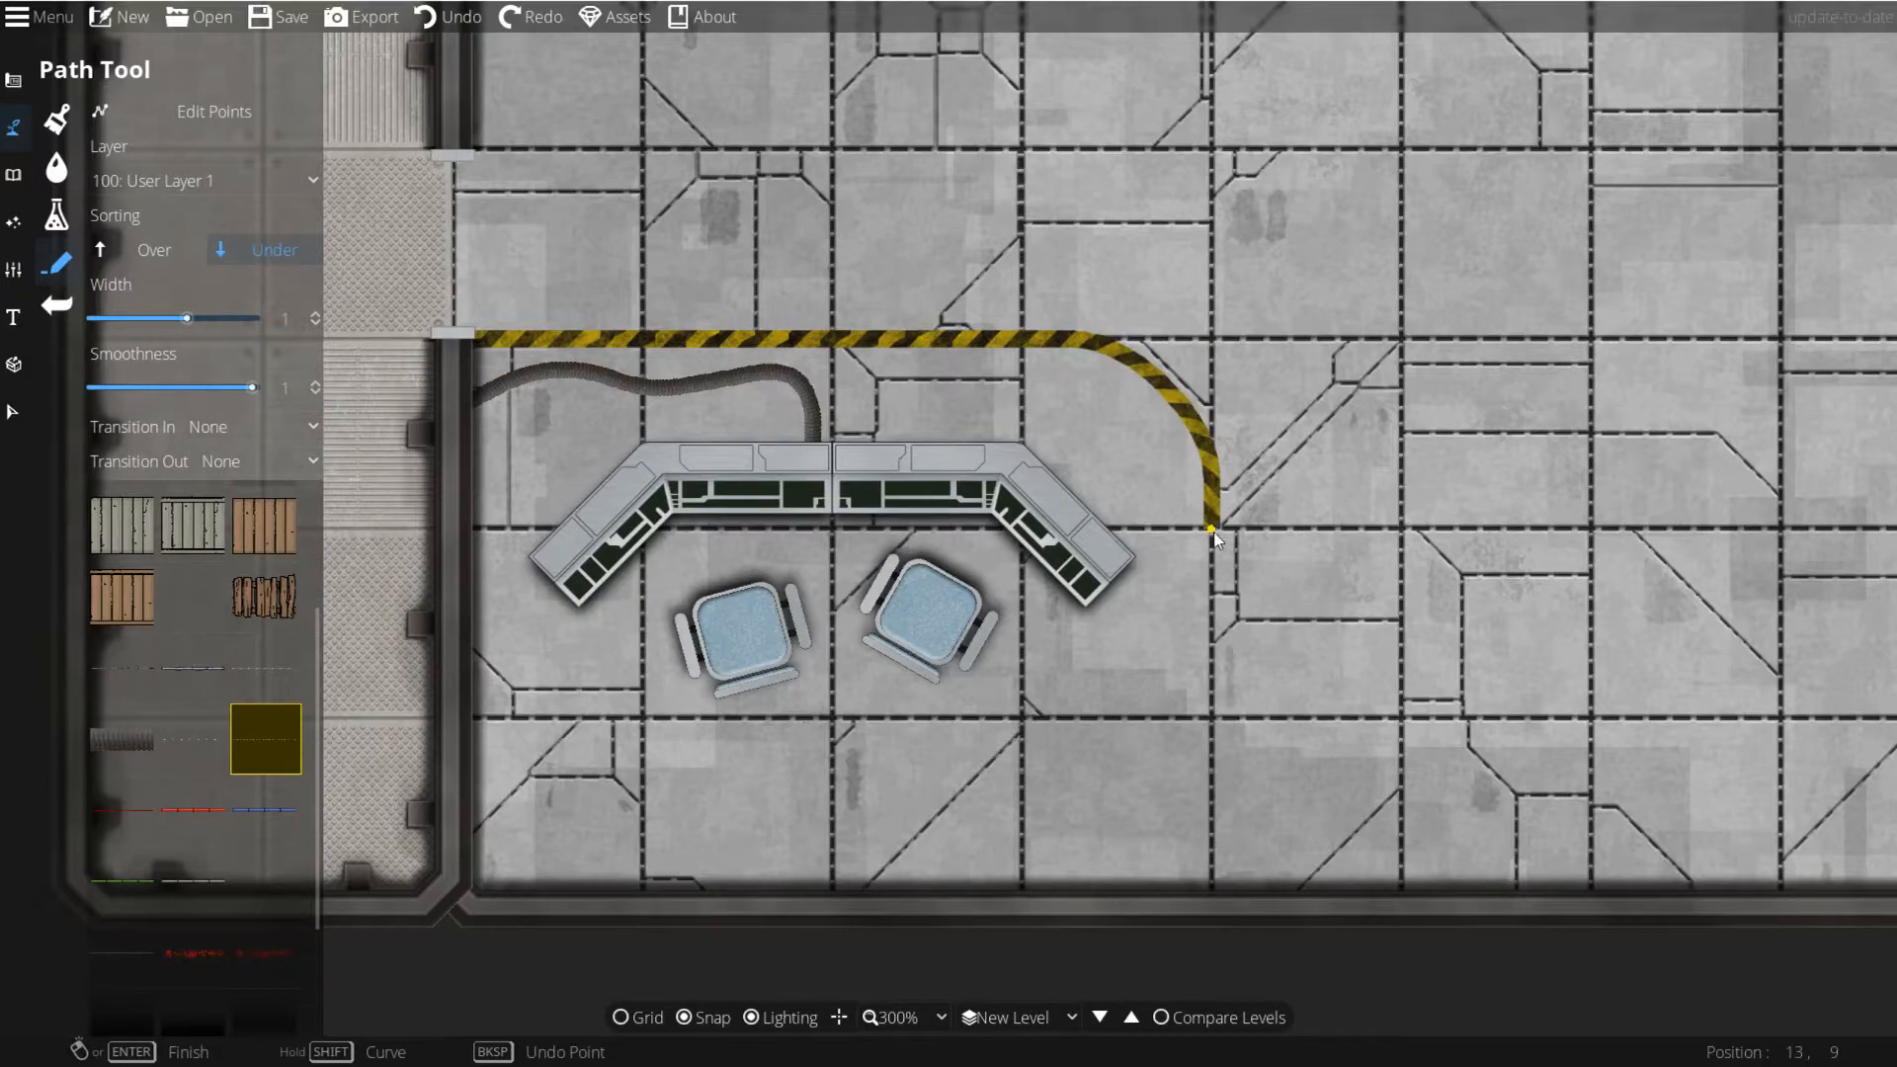
{"action": "left_click", "coordinate": [1214, 892]}
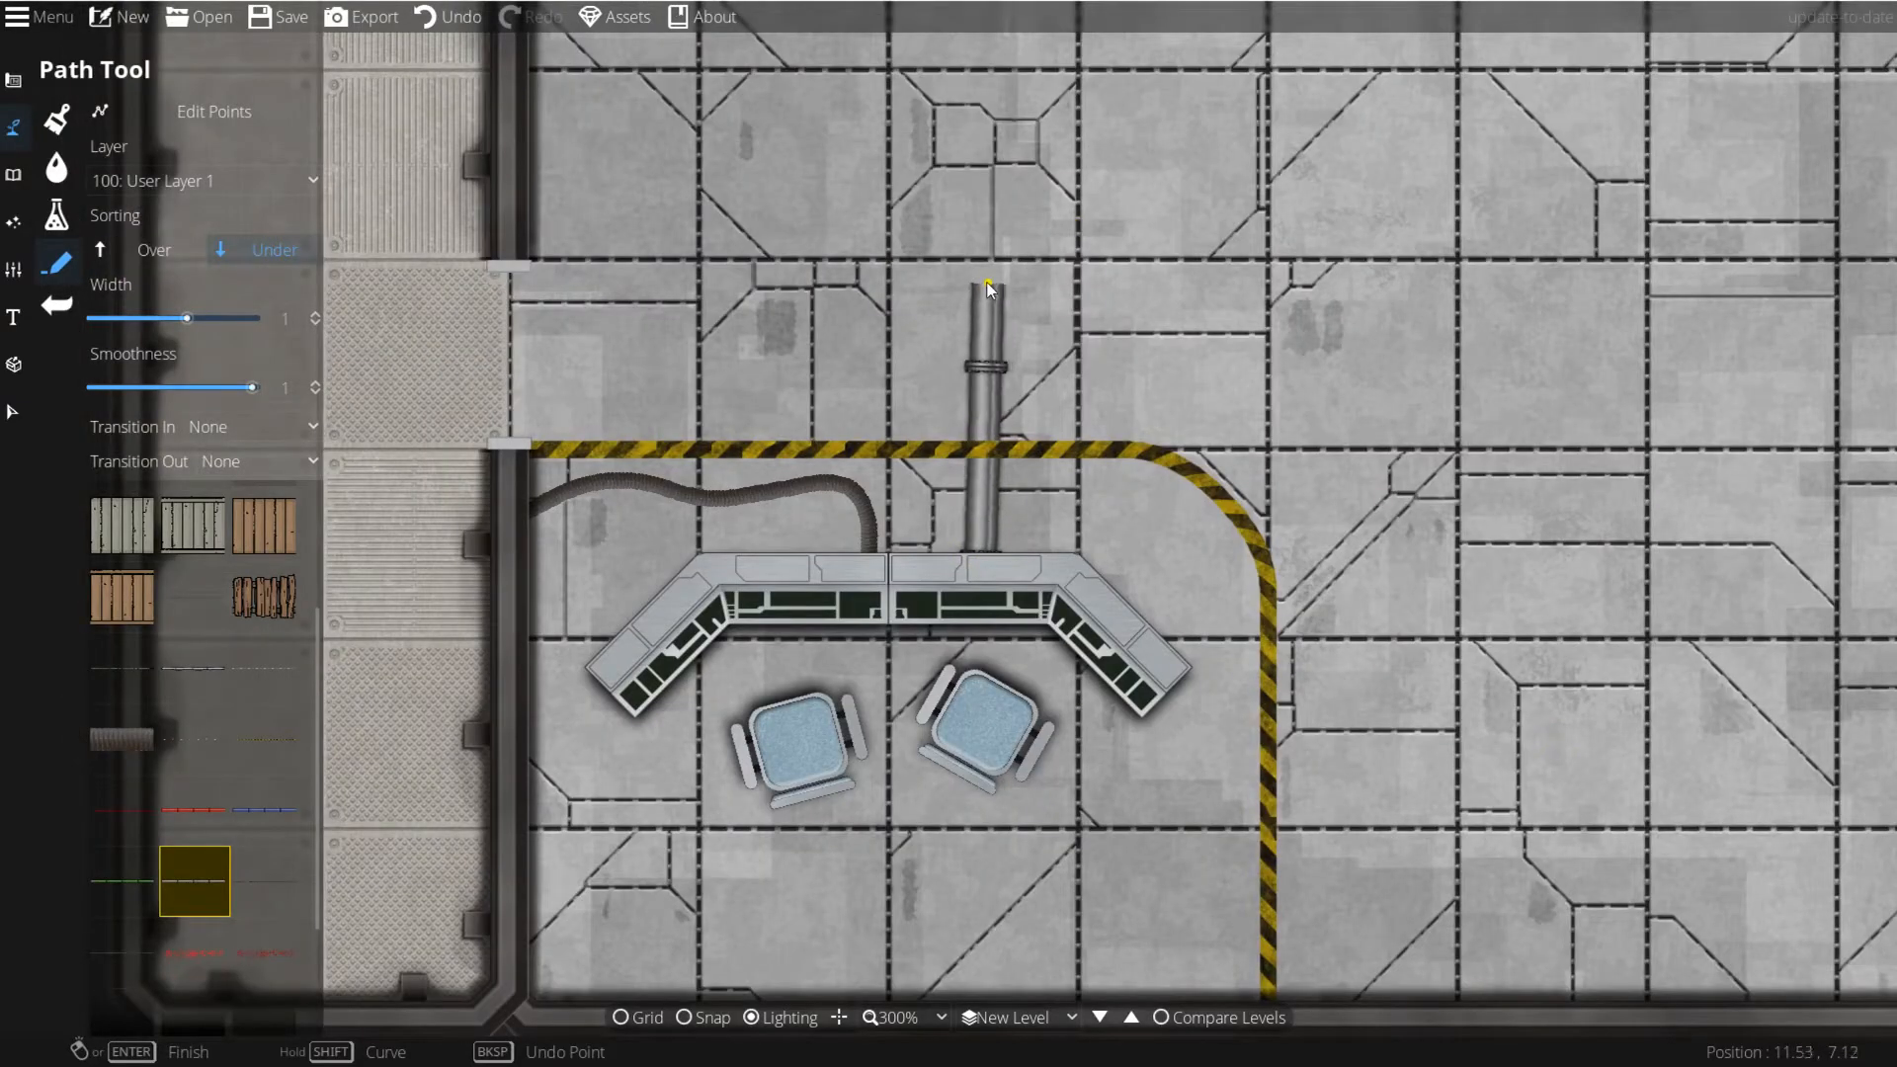
Step: Undo the trial flanged pipe above the console and draw one along the lower wall behind the chairs, both ends turning into the wall
{"action": "right_click", "coordinate": [984, 281]}
{"action": "key", "text": "ctrl+z"}
{"action": "left_click_drag", "start_coordinate": [1002, 267], "coordinate": [1087, 46]}
{"action": "left_click", "coordinate": [674, 788]}
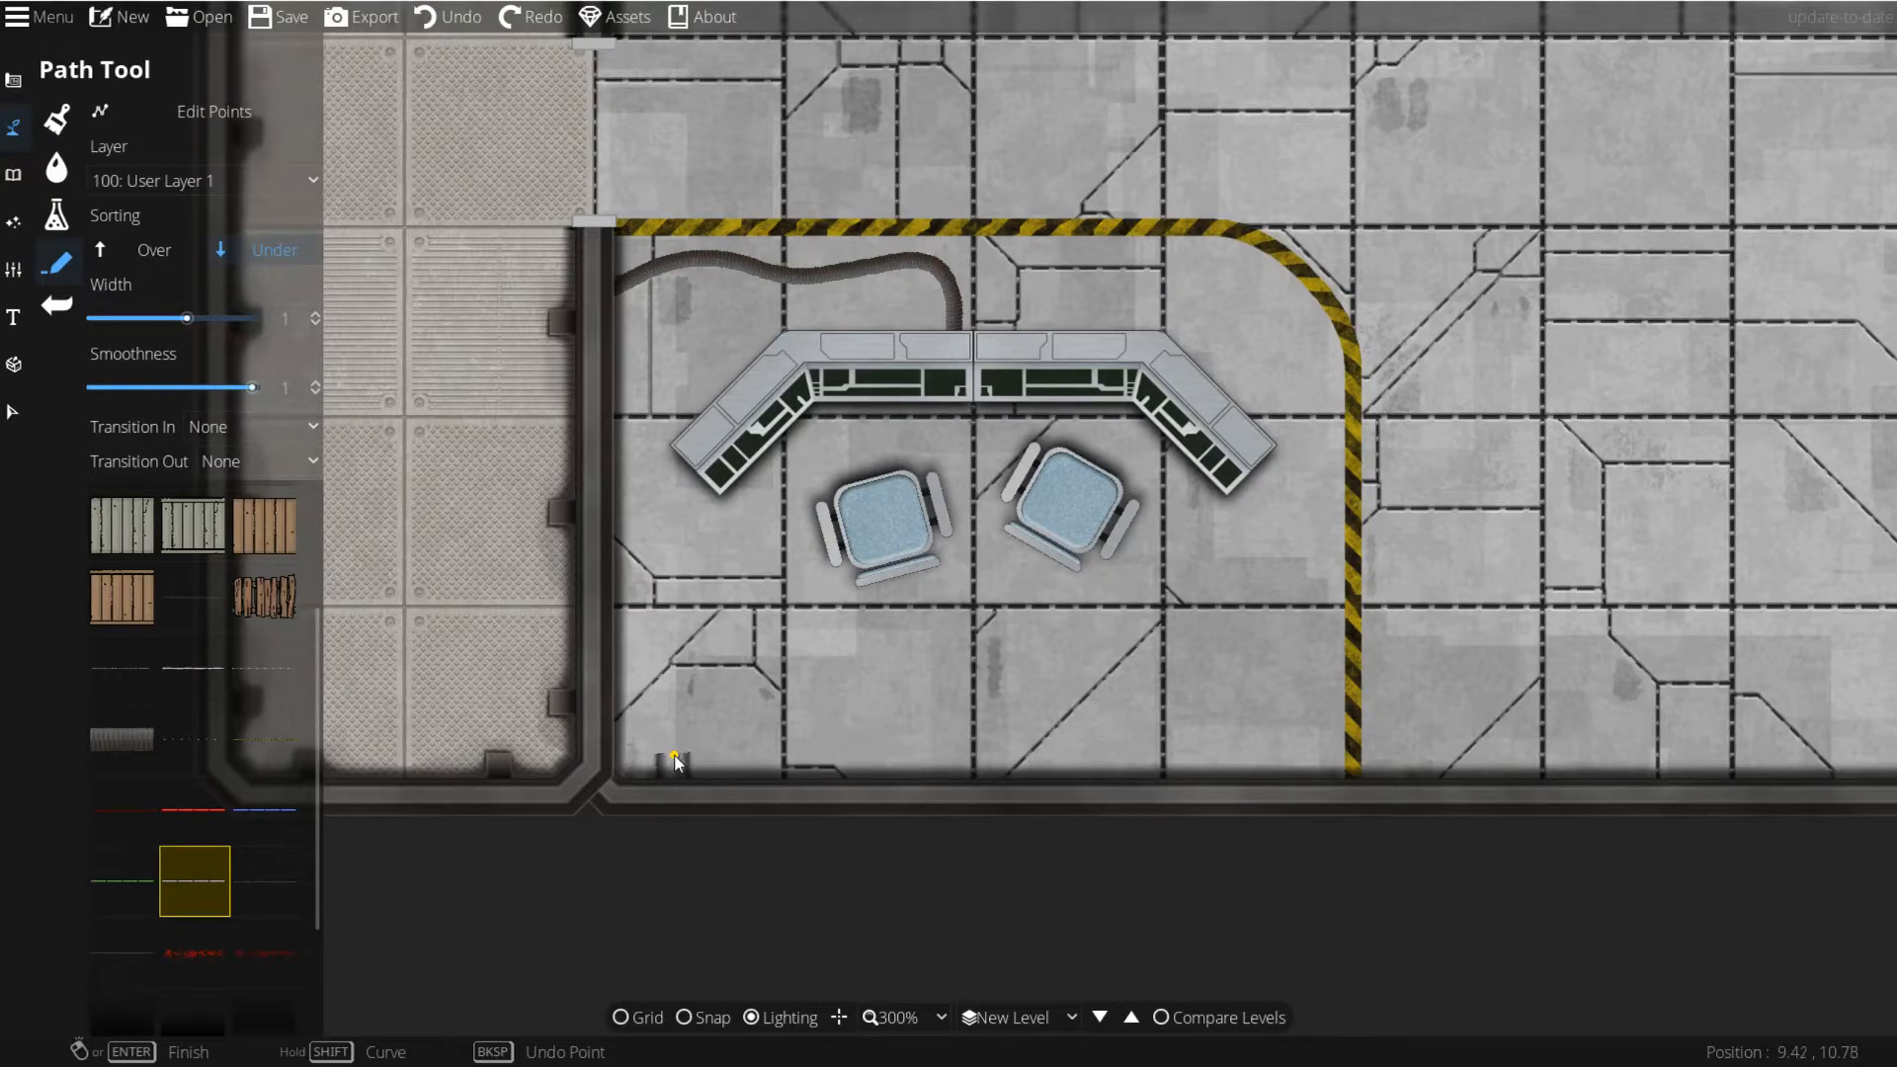
{"action": "left_click", "coordinate": [676, 756]}
{"action": "left_click", "coordinate": [673, 728]}
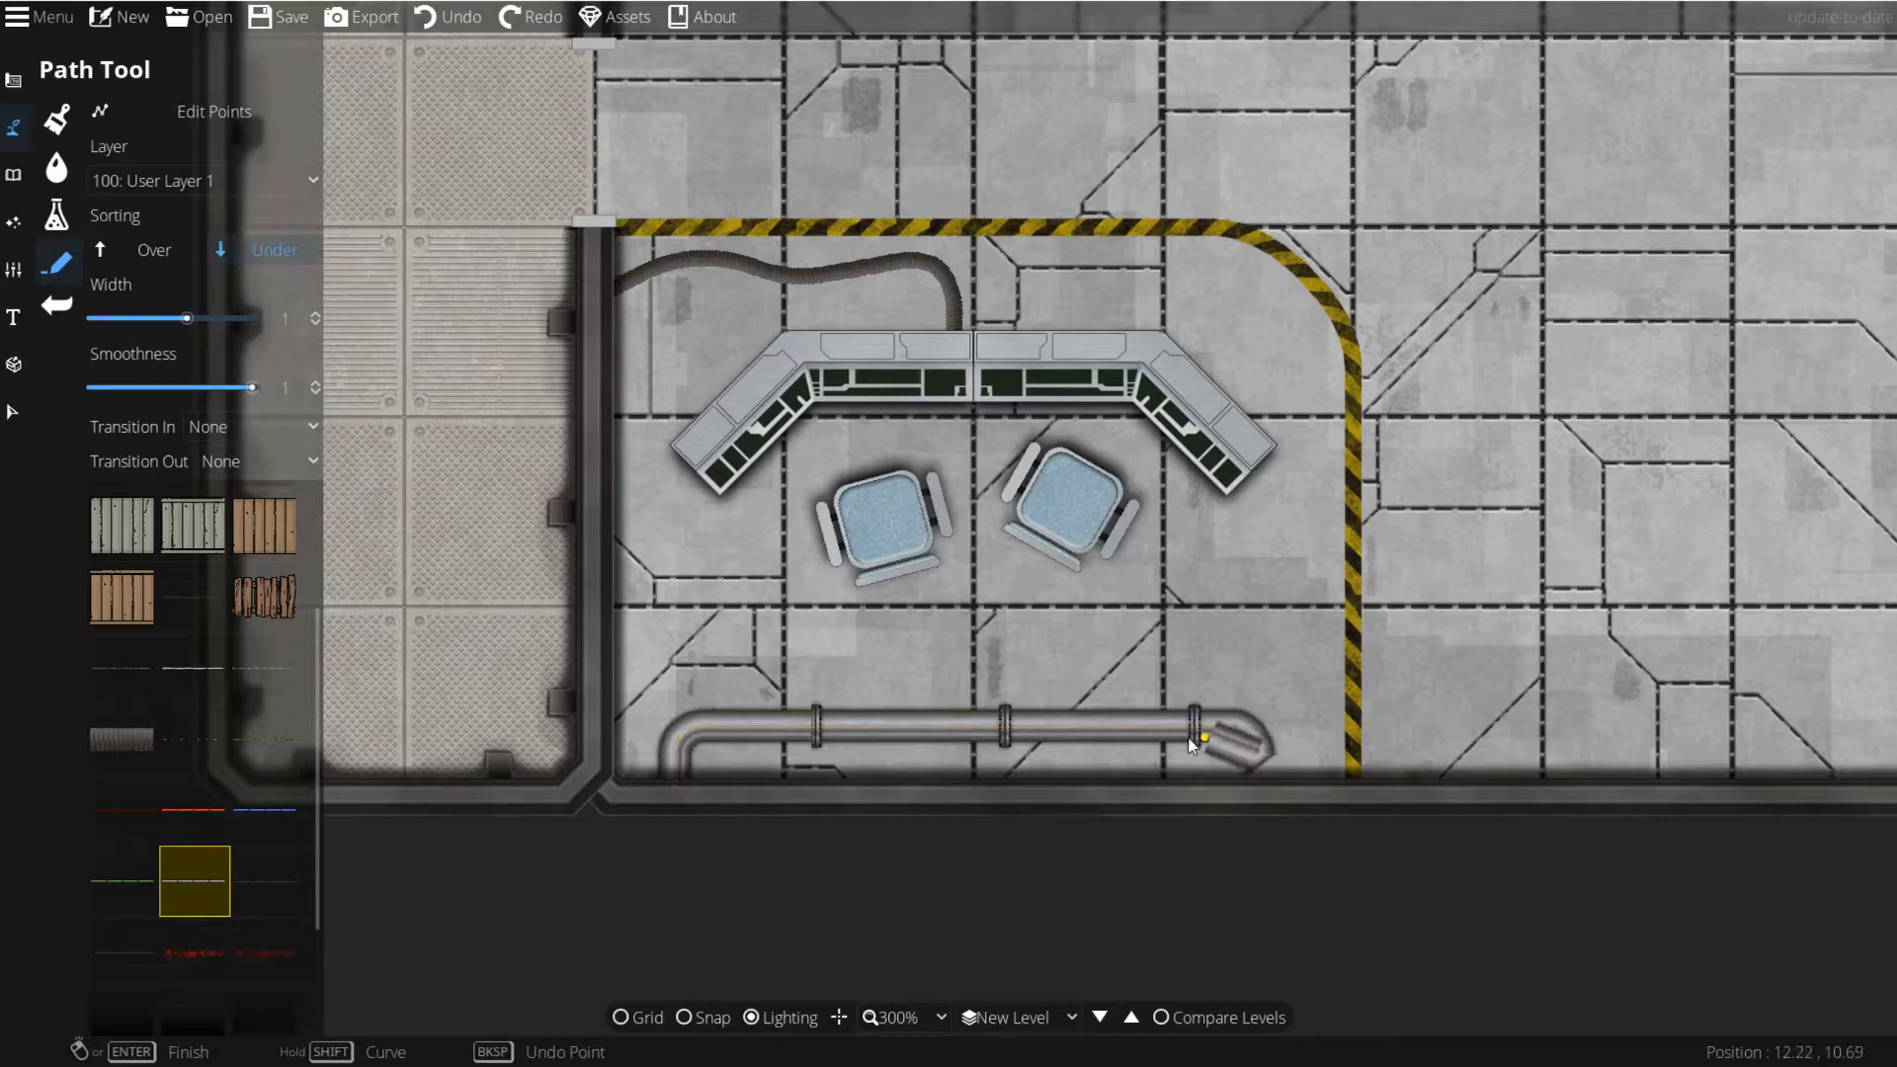
{"action": "right_click", "coordinate": [1258, 788]}
Step: Switch to the Object Tool and show the HS_Containers objects
{"action": "left_click_drag", "start_coordinate": [1374, 446], "coordinate": [1170, 587]}
{"action": "scroll", "coordinate": [227, 798], "scroll_direction": "down", "scroll_amount": 2}
{"action": "left_click_drag", "start_coordinate": [862, 566], "coordinate": [845, 868]}
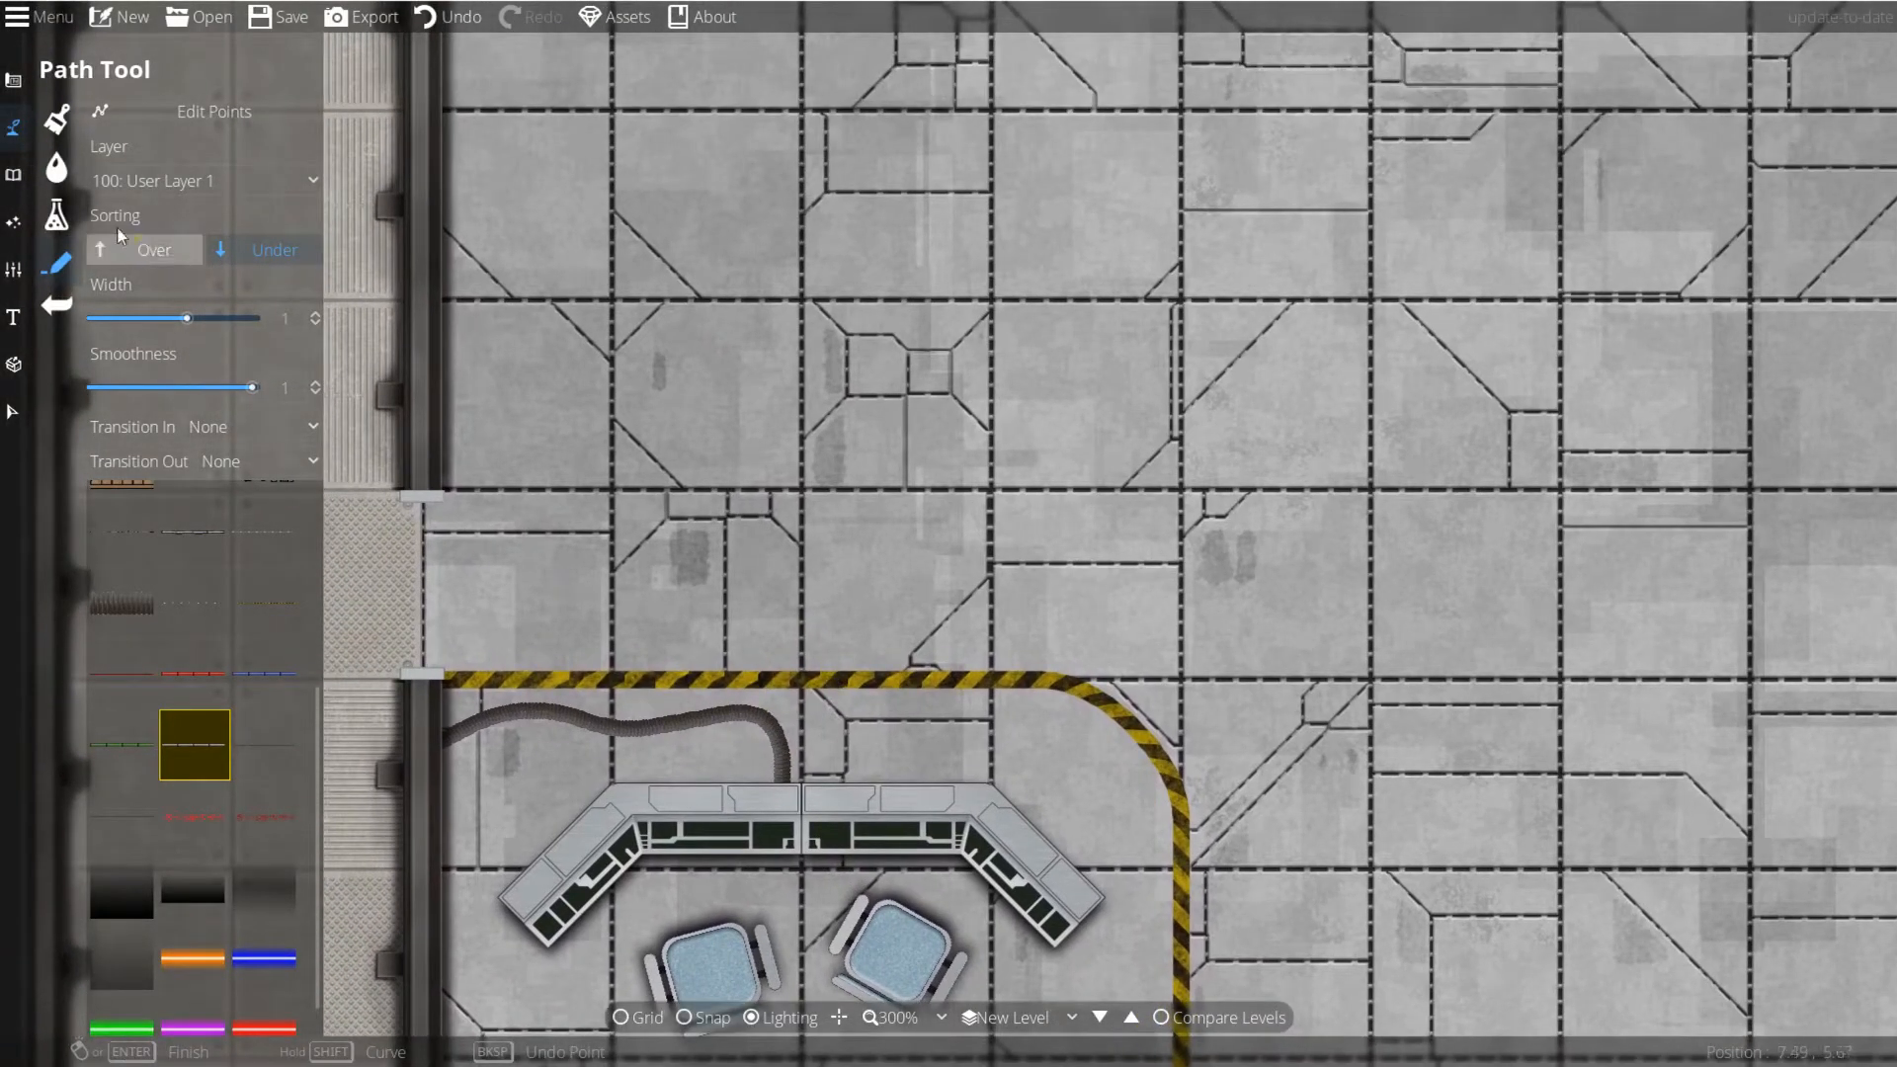
{"action": "left_click", "coordinate": [25, 183]}
{"action": "left_click", "coordinate": [122, 129]}
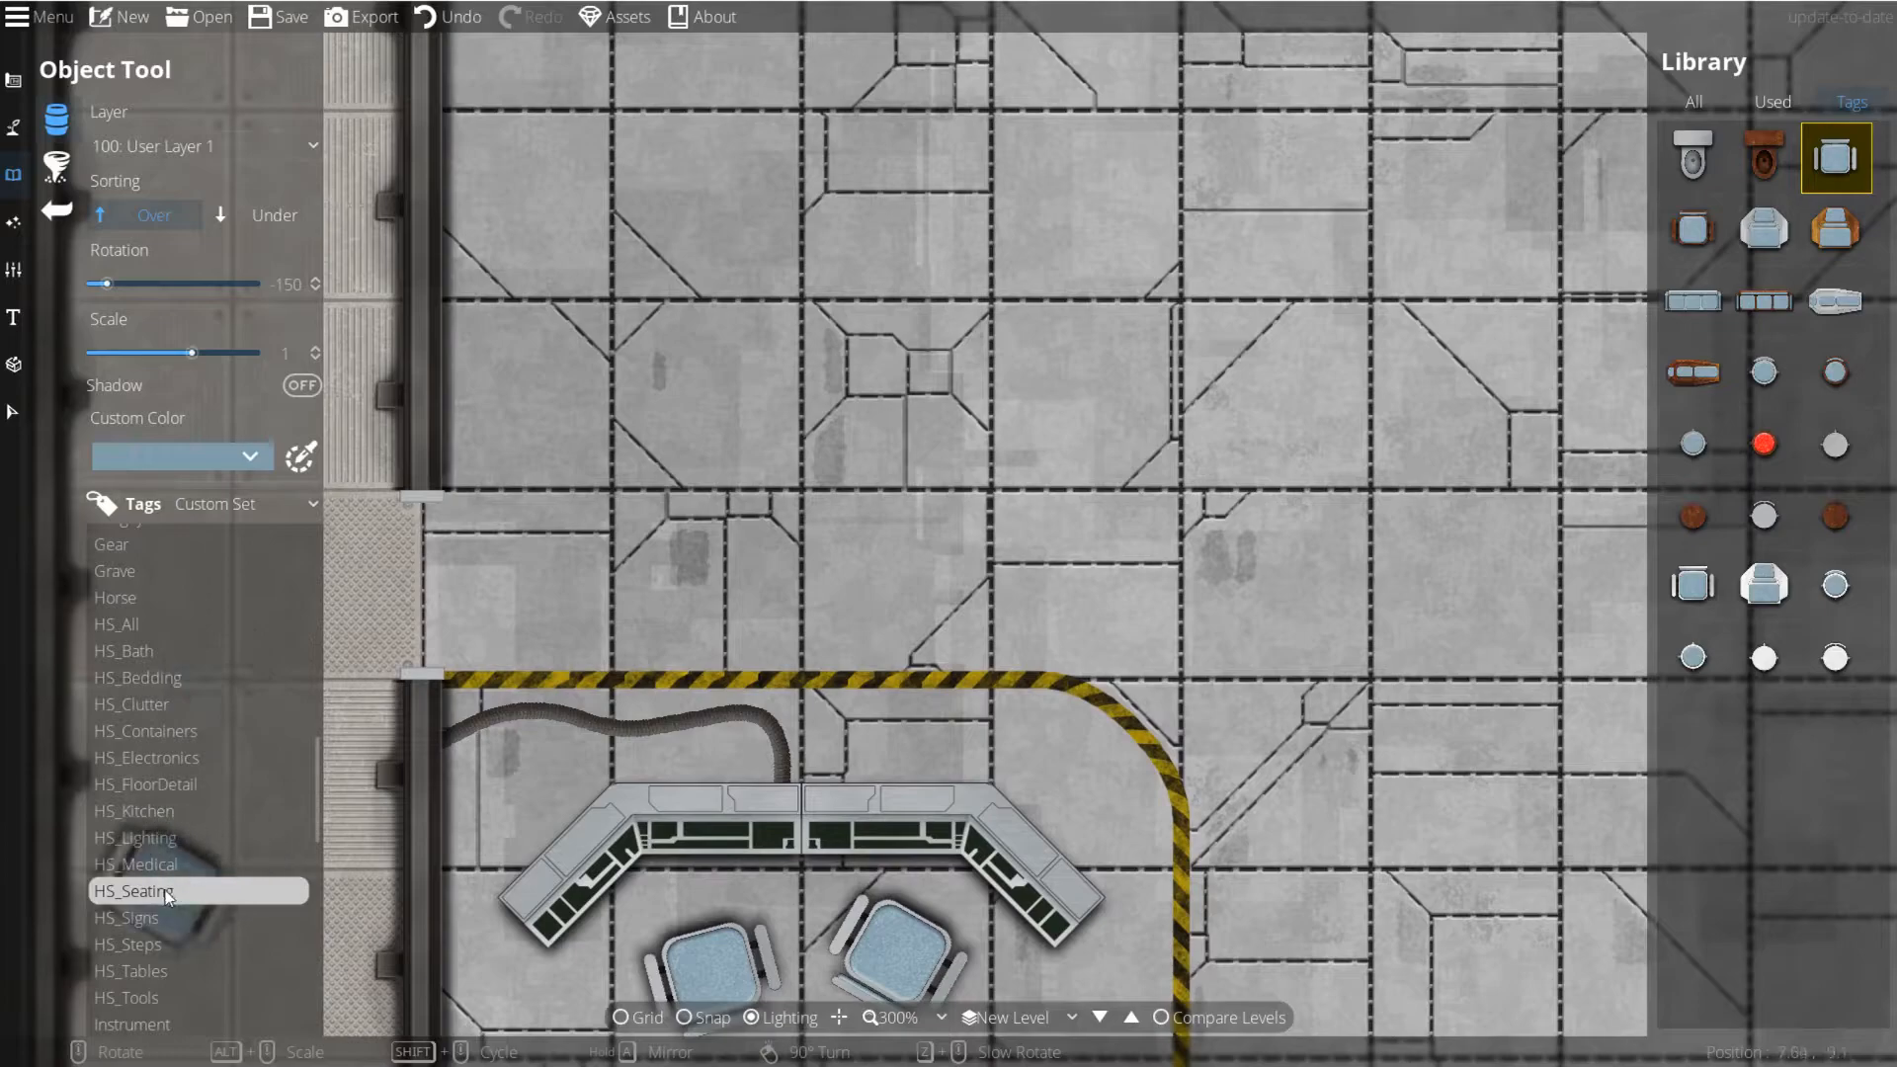
{"action": "left_click", "coordinate": [162, 730]}
Step: Place a lying barrel rotated to -180 against the lower wall, just right of the hazard stripe
{"action": "left_click_drag", "start_coordinate": [1230, 559], "coordinate": [1028, 221]}
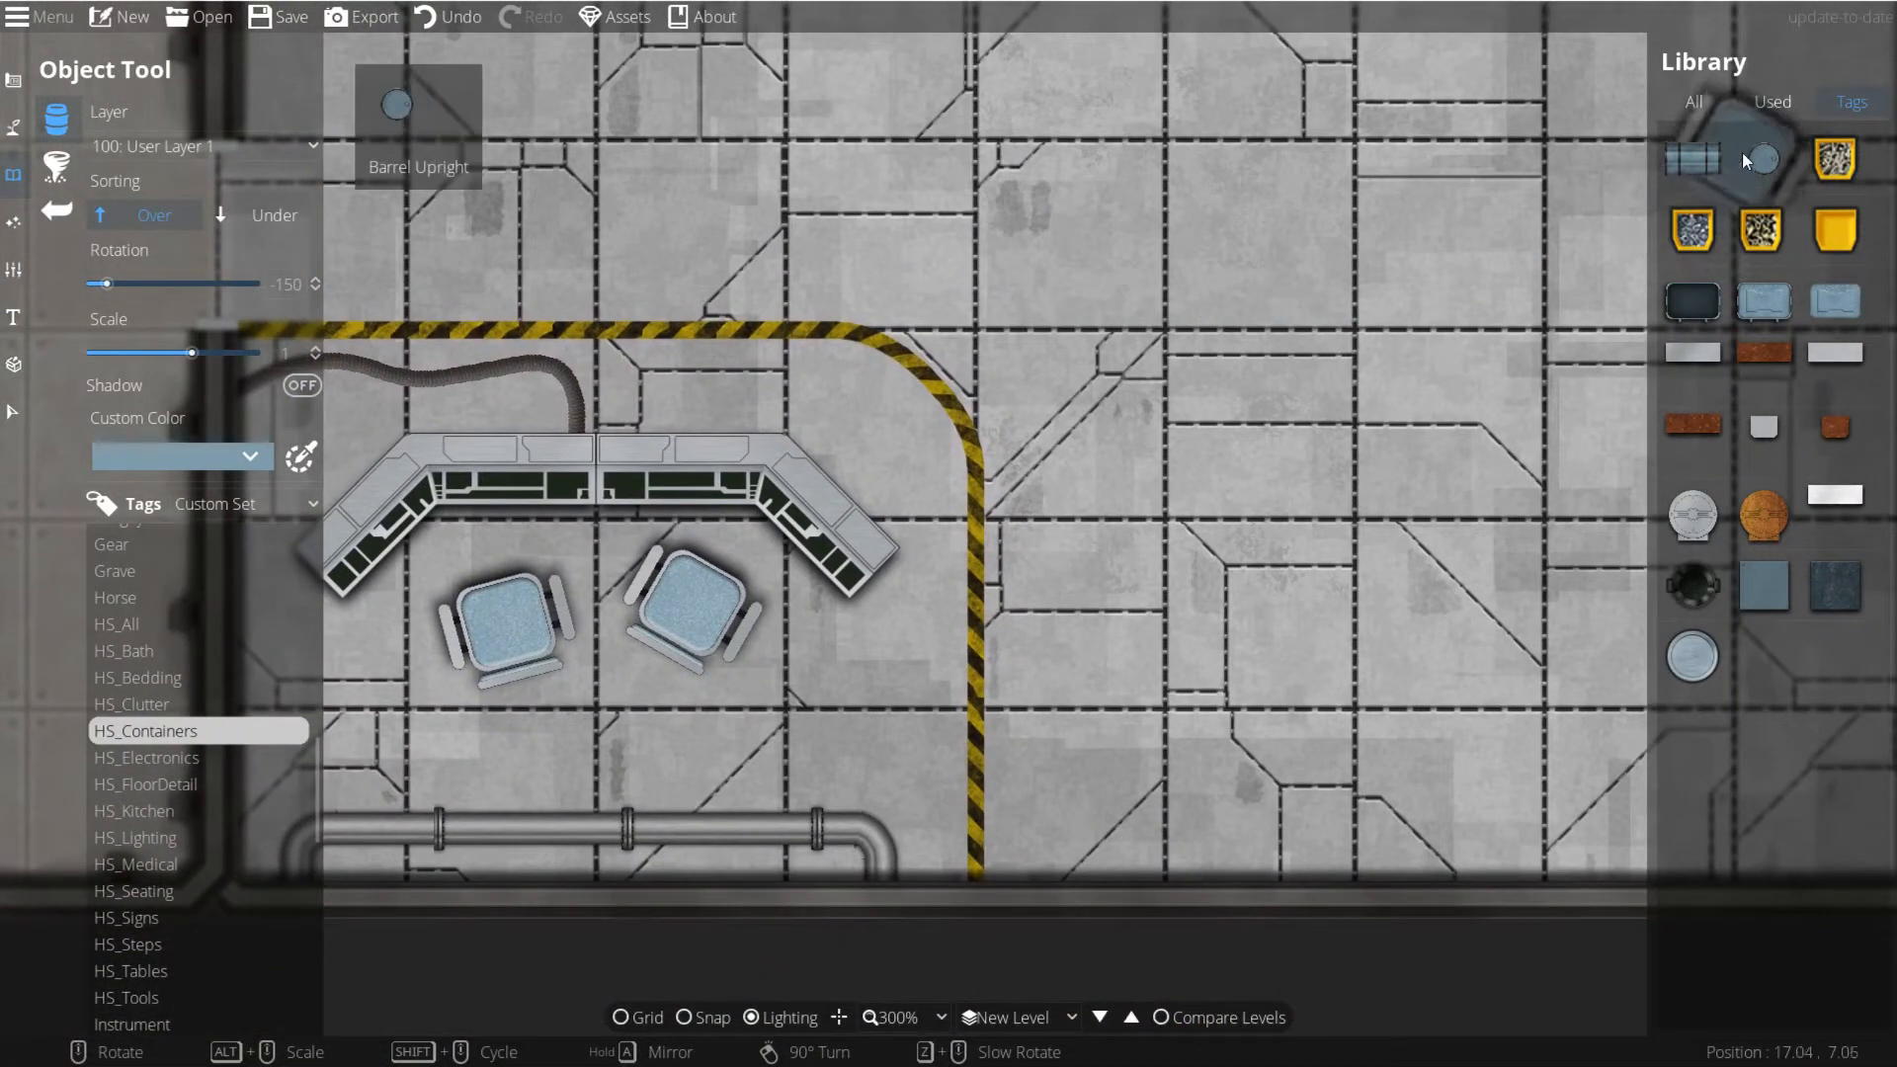
{"action": "left_click", "coordinate": [1710, 150]}
{"action": "scroll", "coordinate": [1116, 743], "scroll_direction": "down", "scroll_amount": 2}
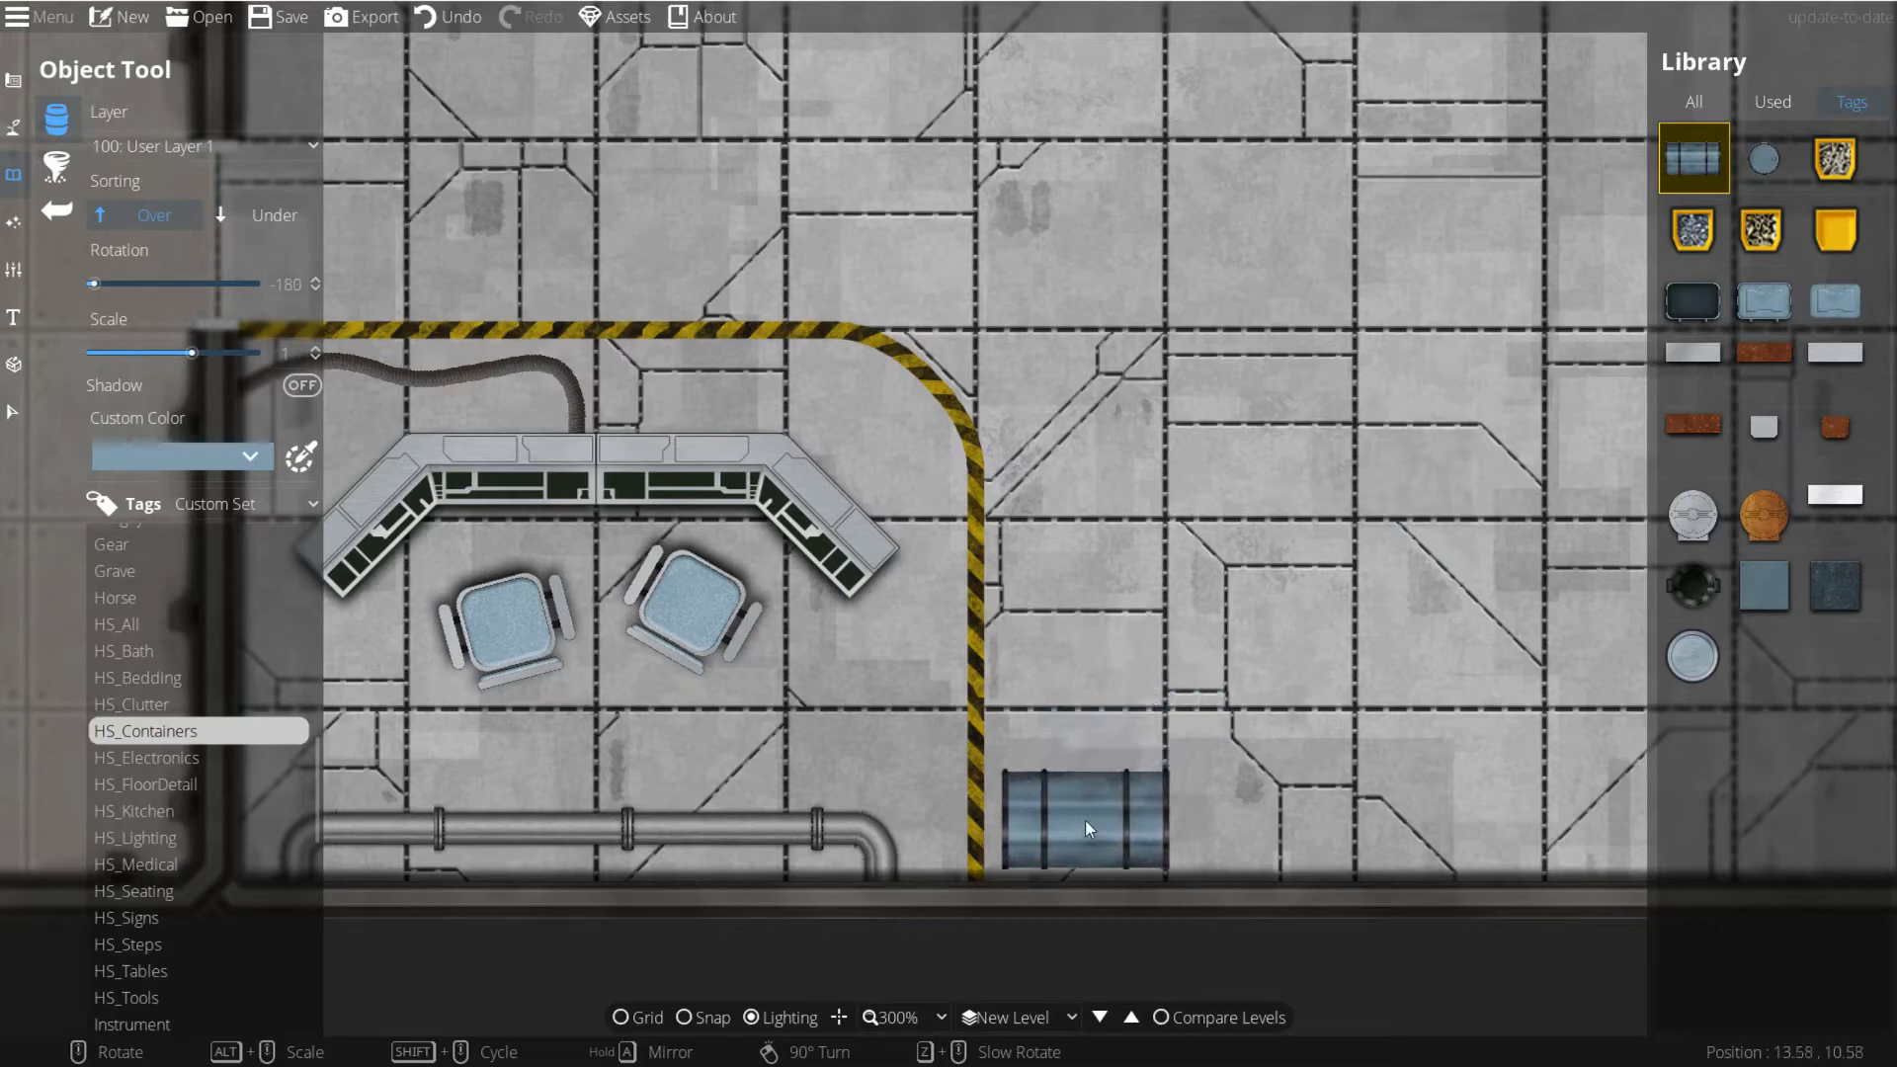
{"action": "left_click", "coordinate": [1085, 820]}
Step: Place an upright barrel beside the lying one and a second lying barrel rotated to -120 next to it
{"action": "left_click", "coordinate": [1763, 163]}
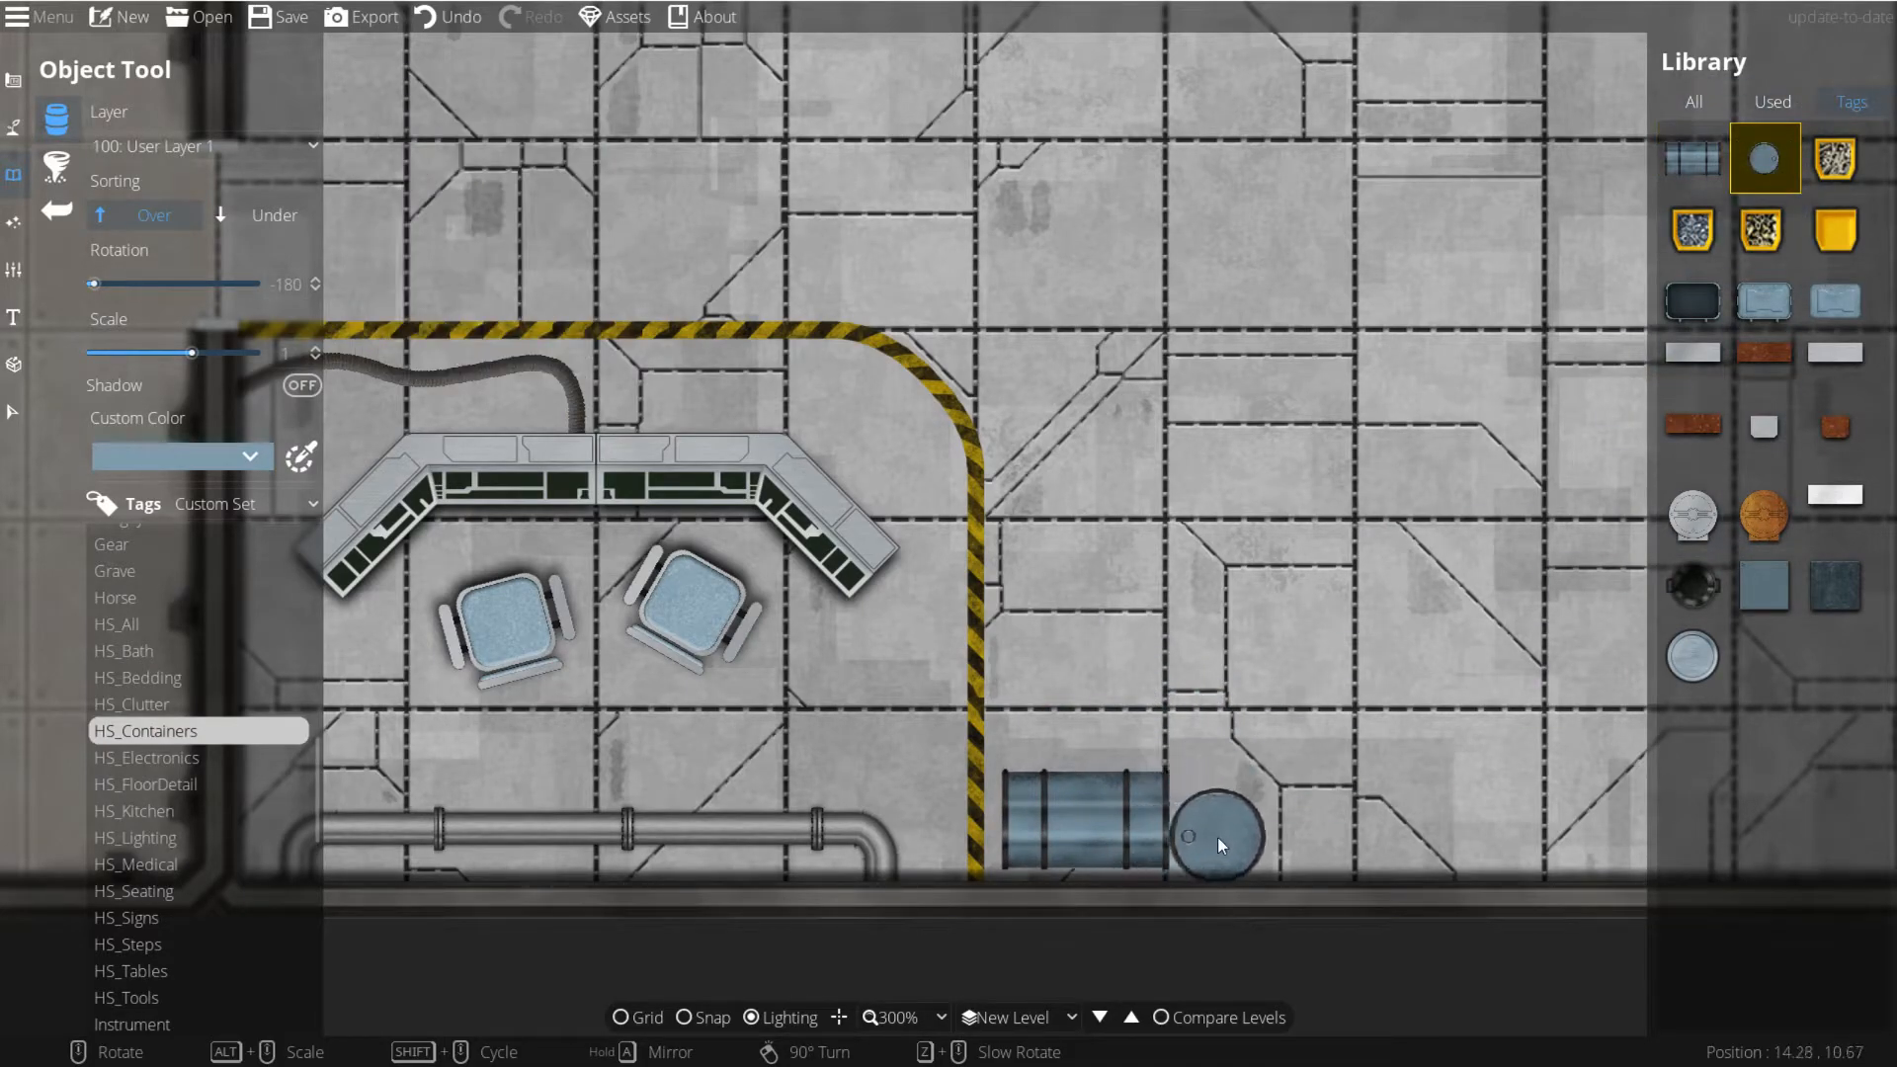
{"action": "left_click", "coordinate": [1694, 158]}
{"action": "scroll", "coordinate": [1284, 790], "scroll_direction": "up", "scroll_amount": 4}
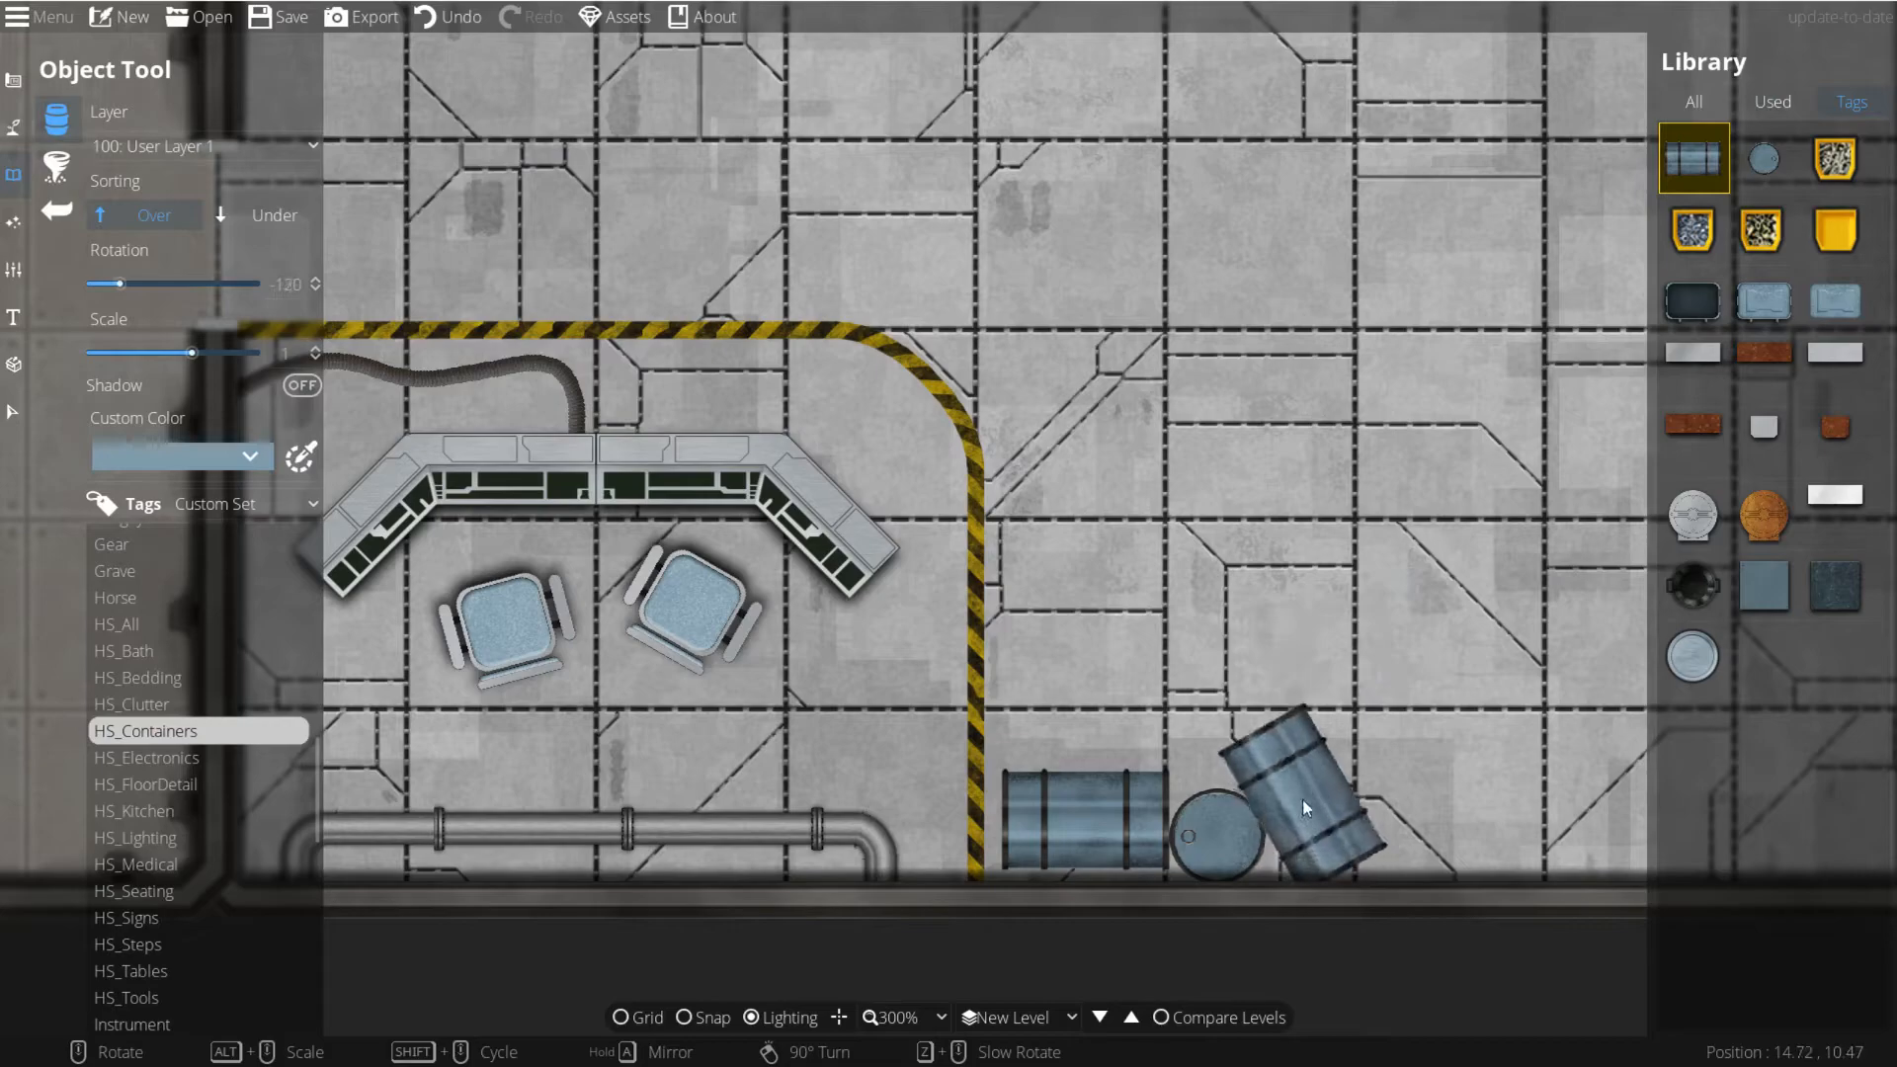
{"action": "left_click", "coordinate": [1302, 799]}
{"action": "scroll", "coordinate": [1306, 797], "scroll_direction": "up", "scroll_amount": 1}
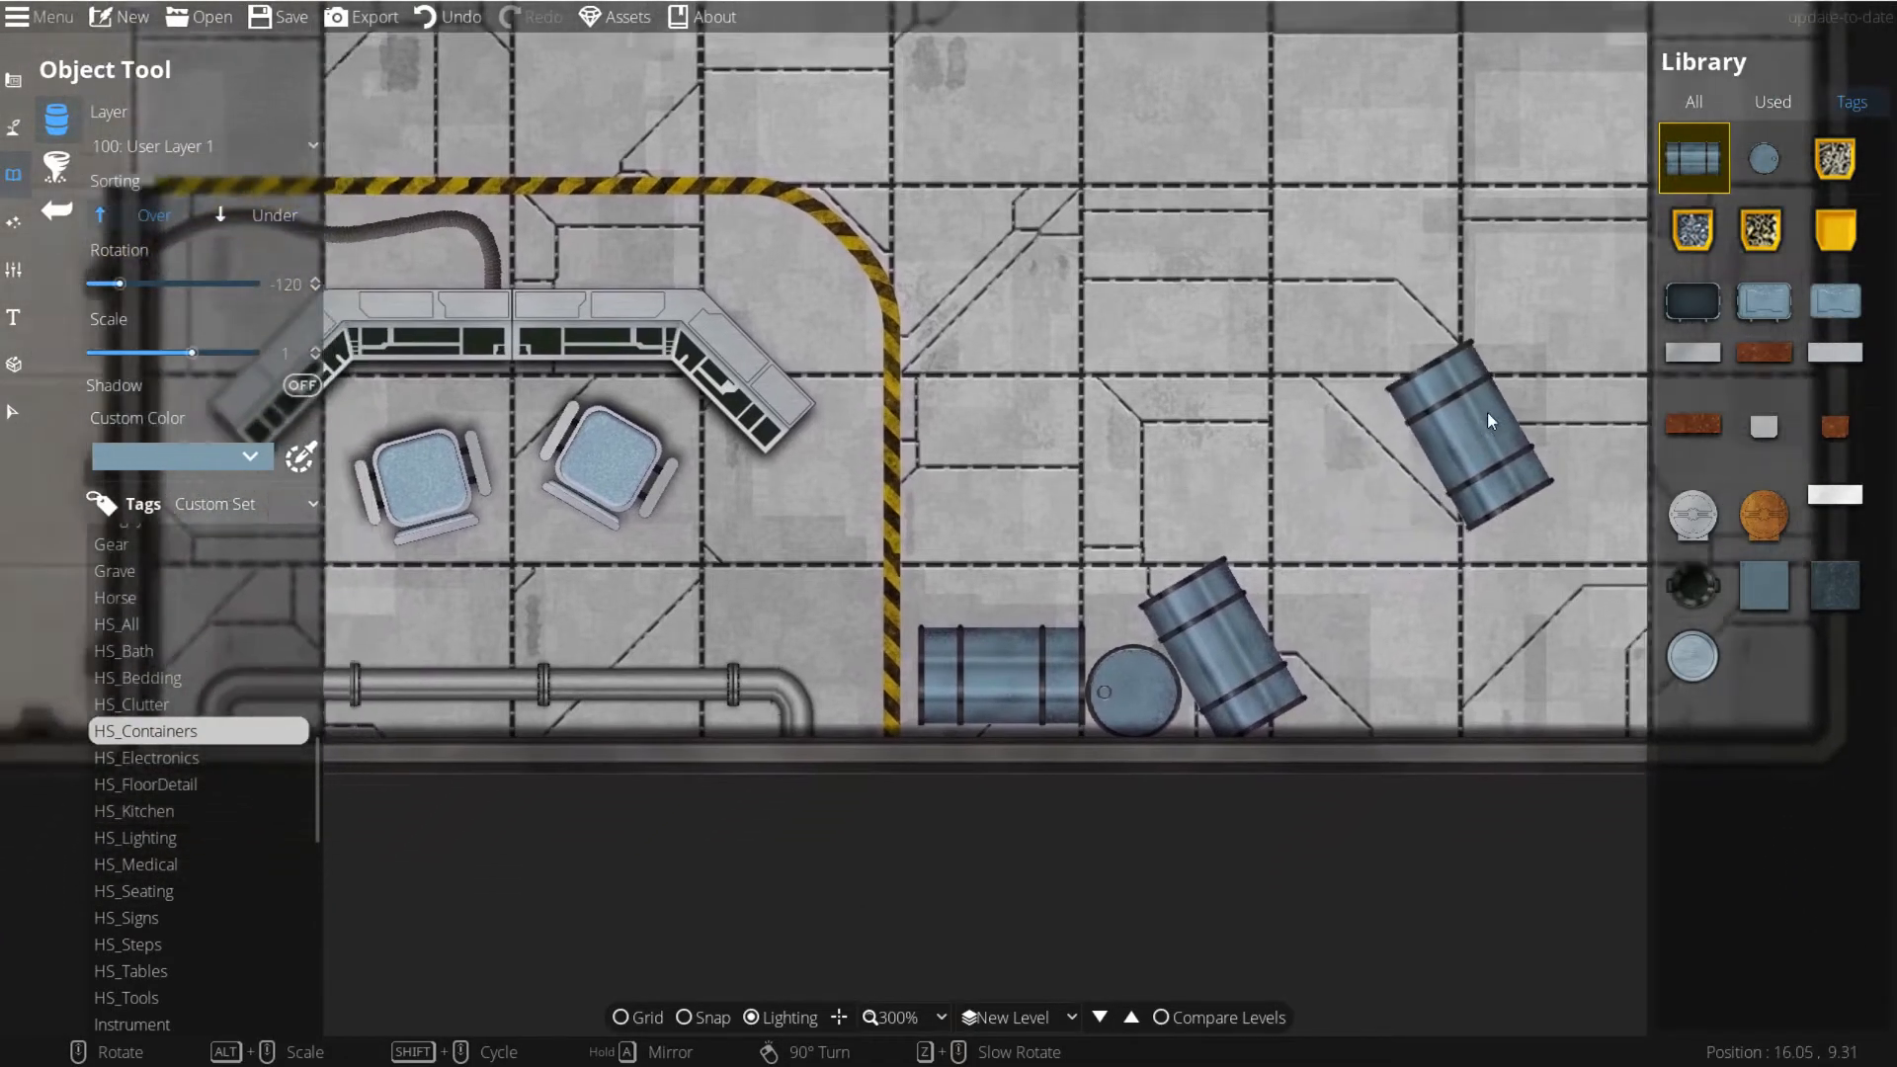
Step: Choose the wide green buckled strap path, undoing trial lengths of a thin green rope and of the strap above the barrels
{"action": "scroll", "coordinate": [1473, 445], "scroll_direction": "up", "scroll_amount": 2}
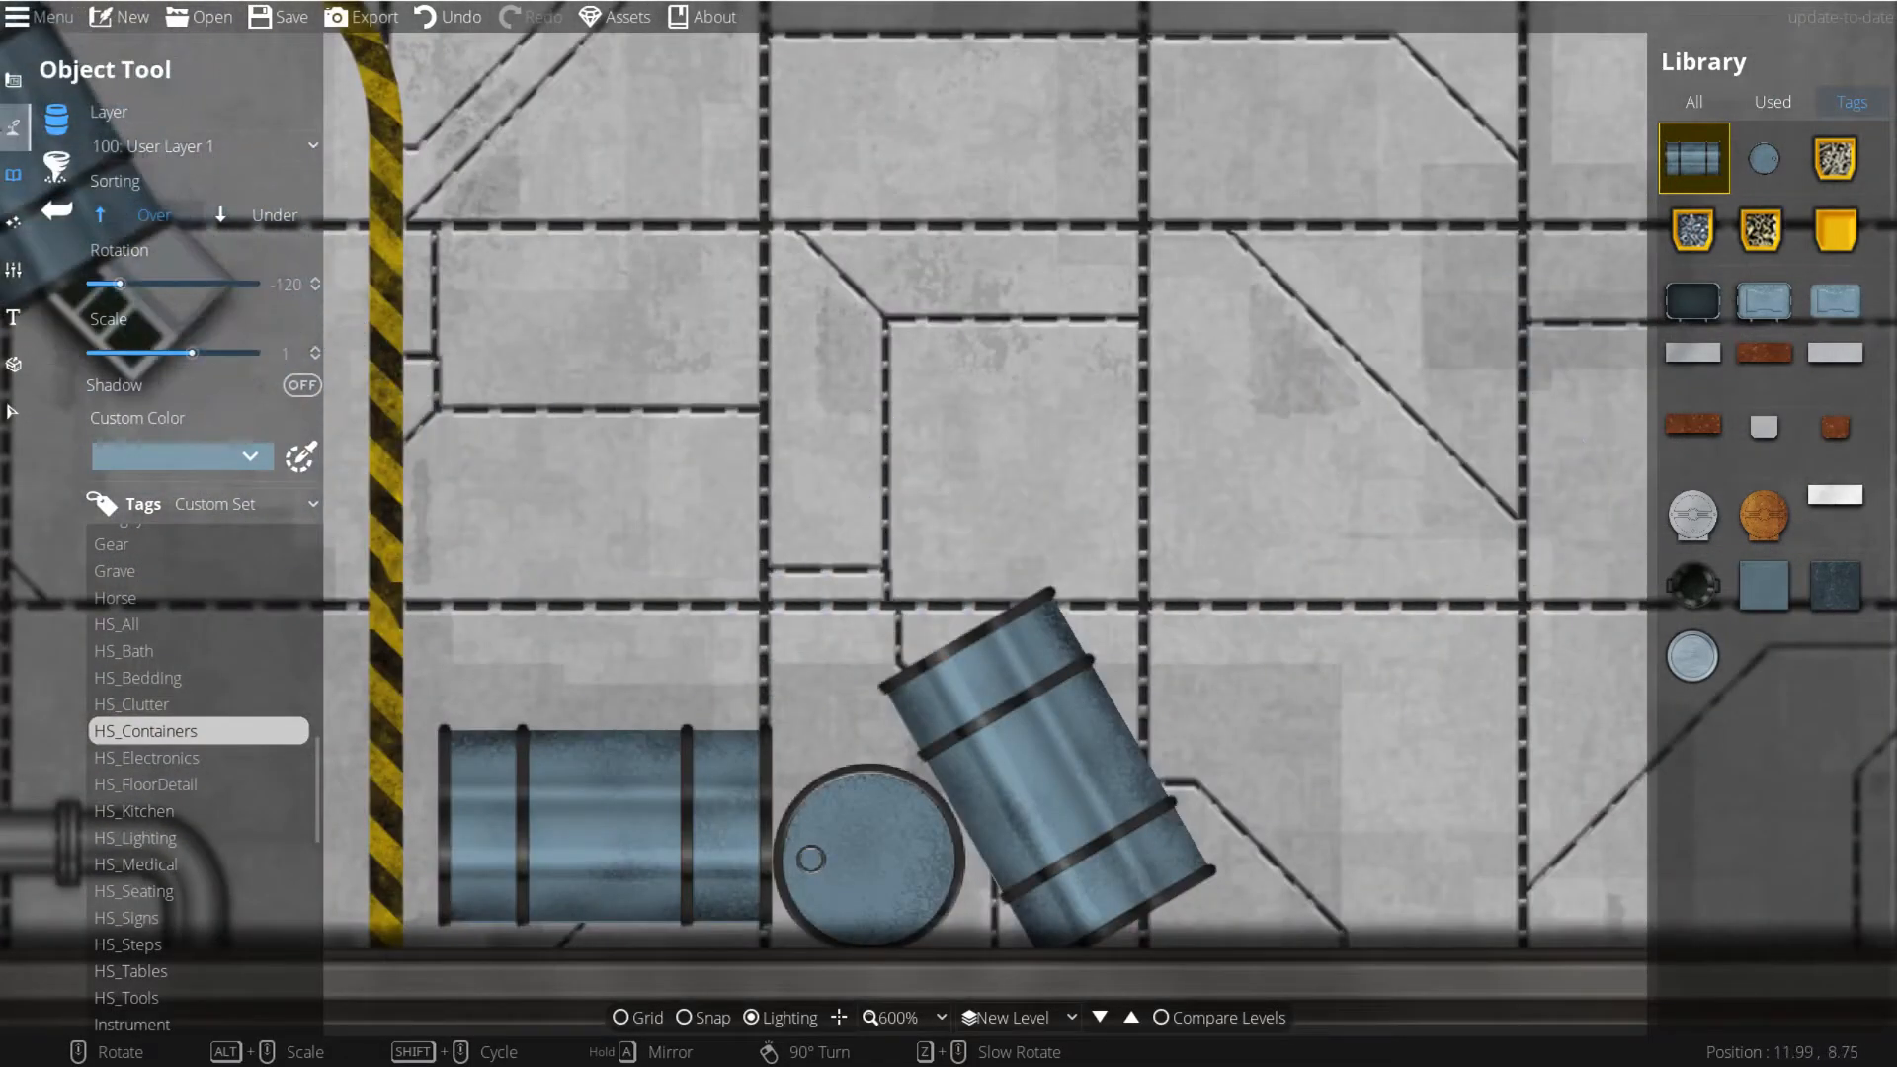
{"action": "left_click", "coordinate": [11, 128]}
{"action": "left_click", "coordinate": [108, 261]}
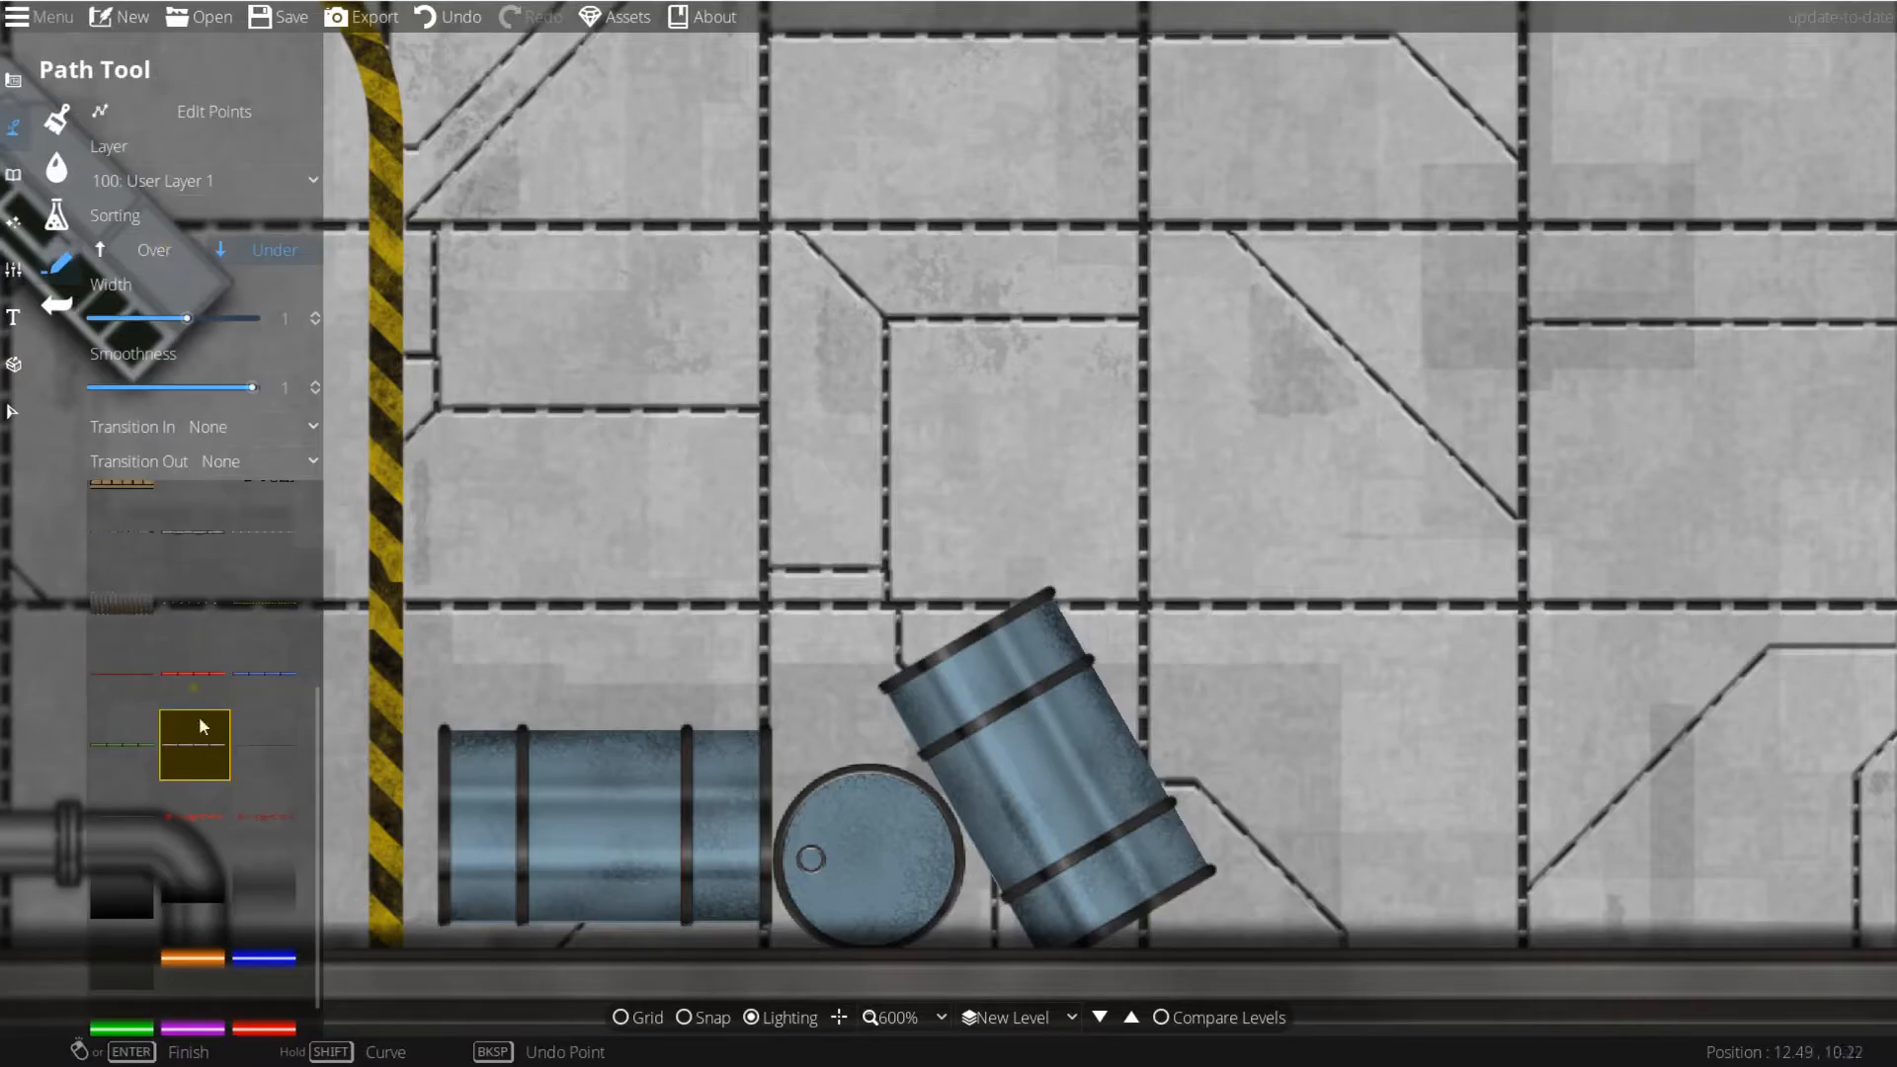
{"action": "left_click", "coordinate": [126, 821]}
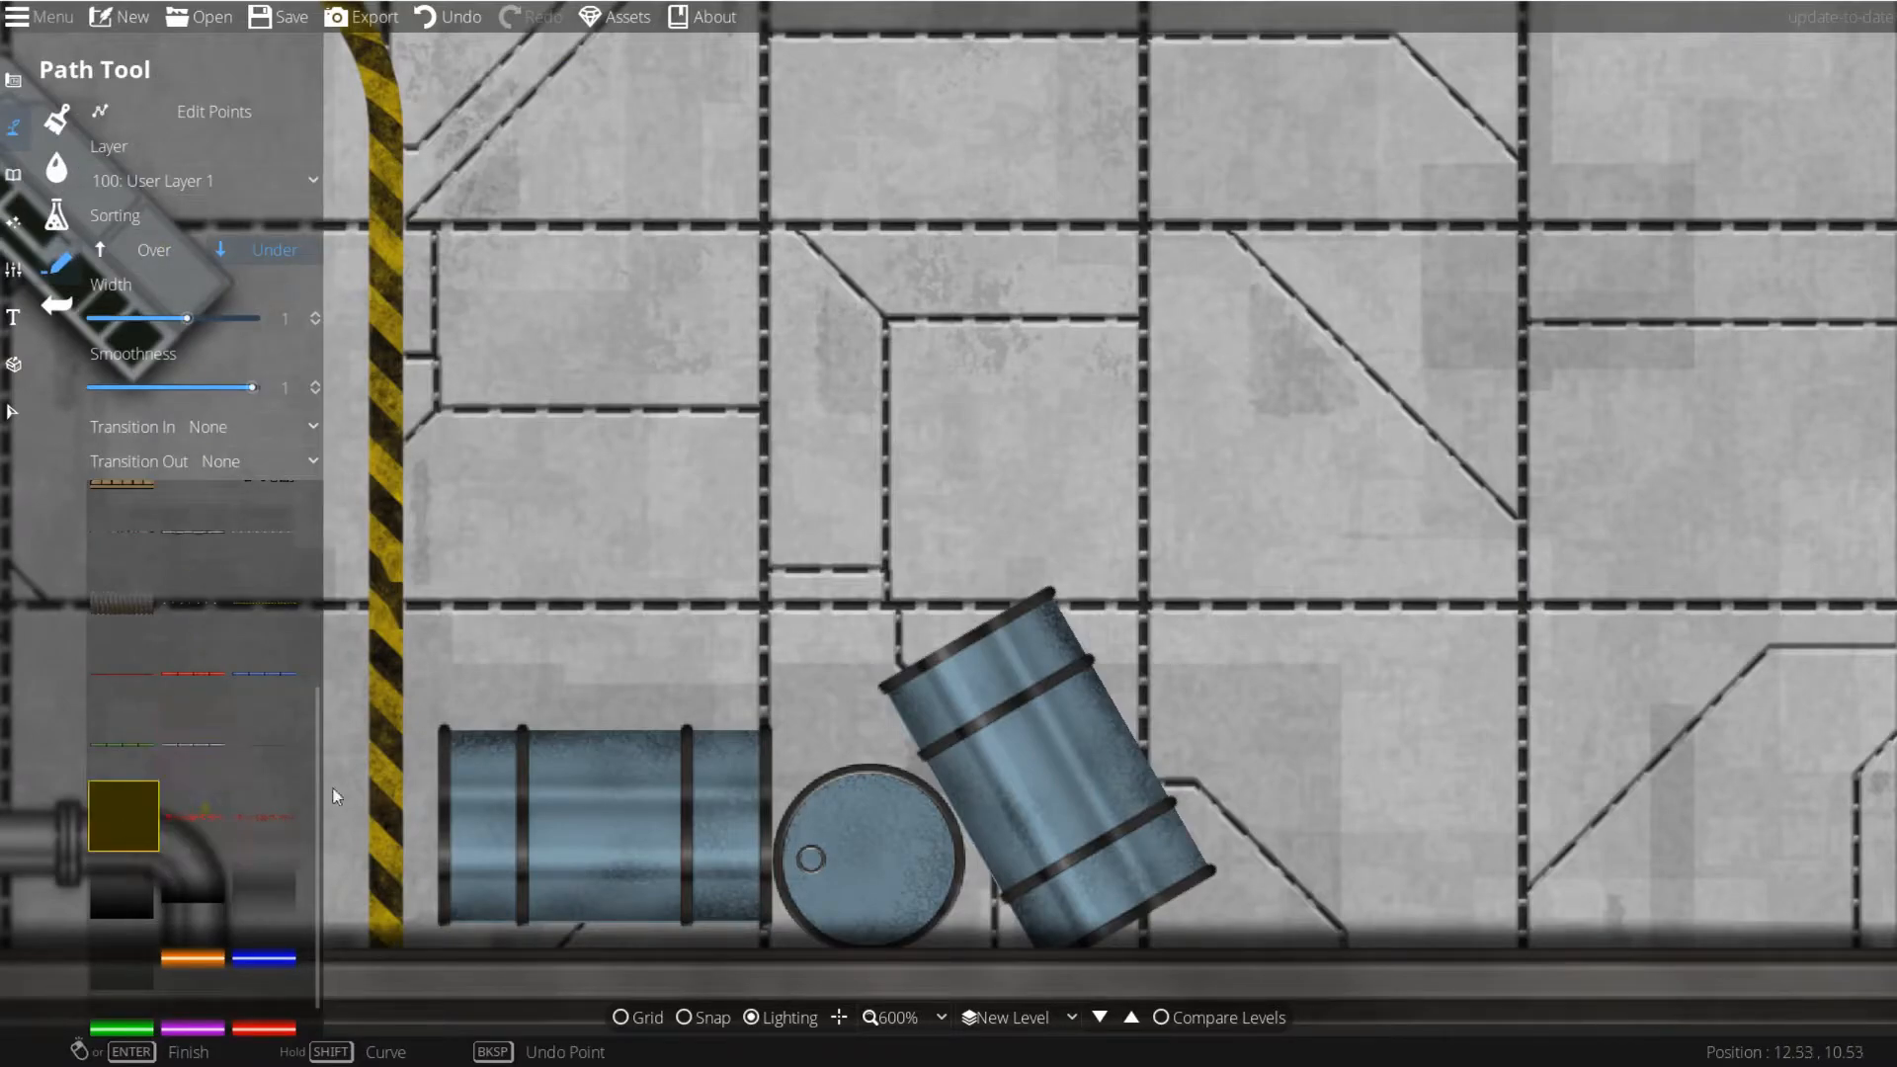
{"action": "left_click", "coordinate": [1488, 446]}
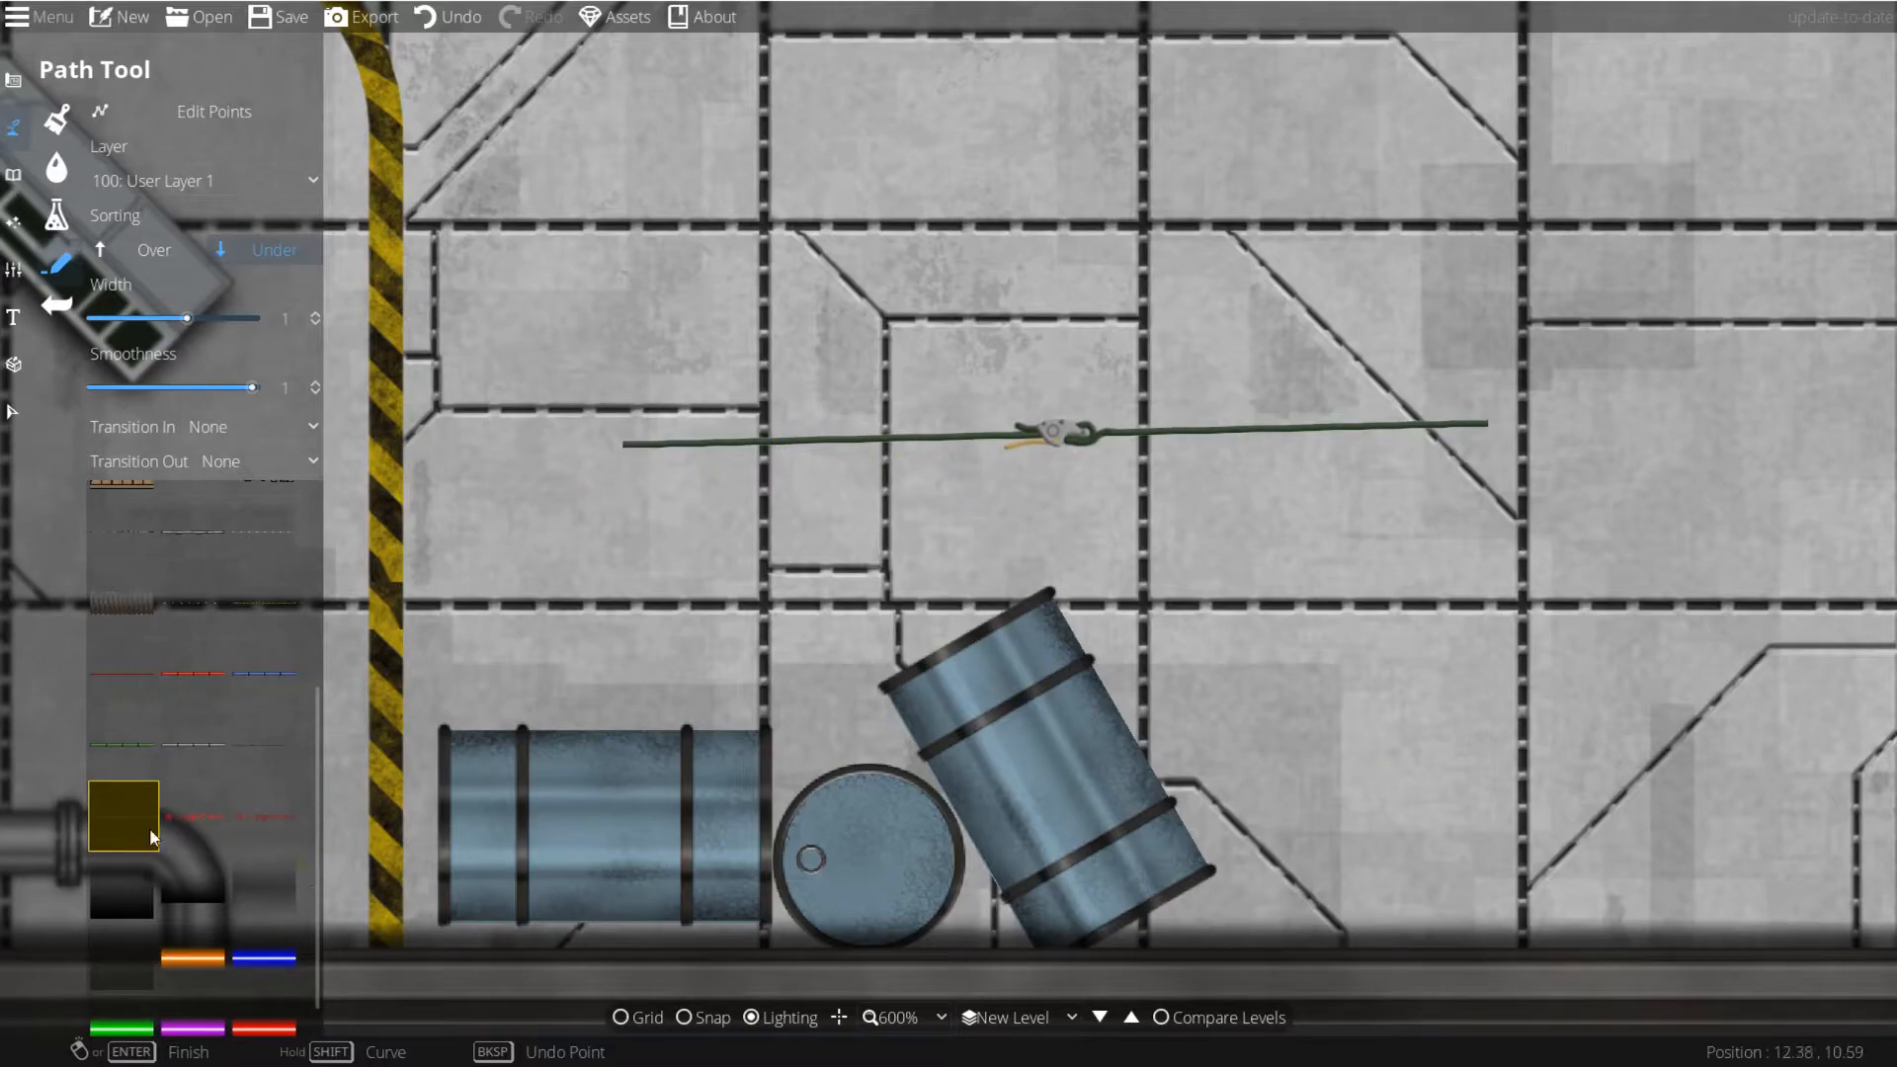
{"action": "left_click", "coordinate": [266, 747]}
{"action": "left_click", "coordinate": [590, 517]}
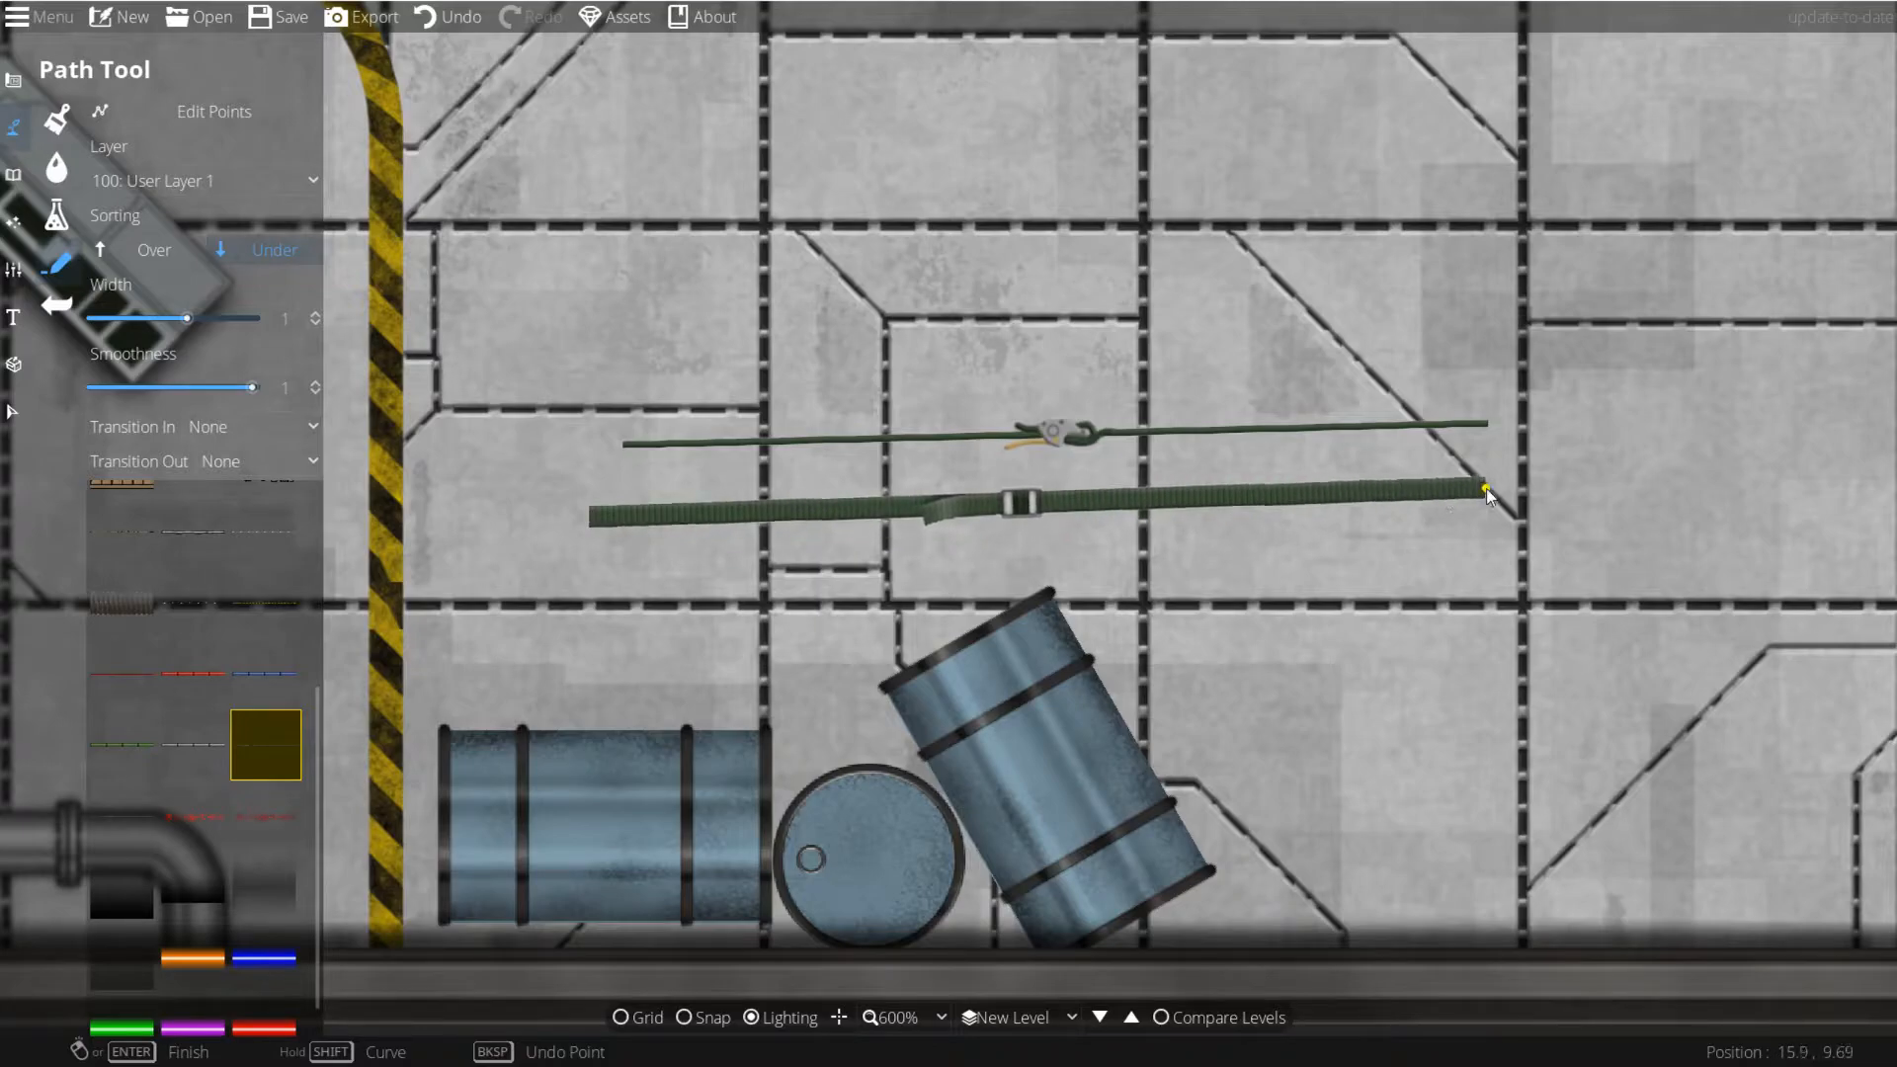
{"action": "key", "text": "ctrl+z"}
{"action": "key", "text": "ctrl+z"}
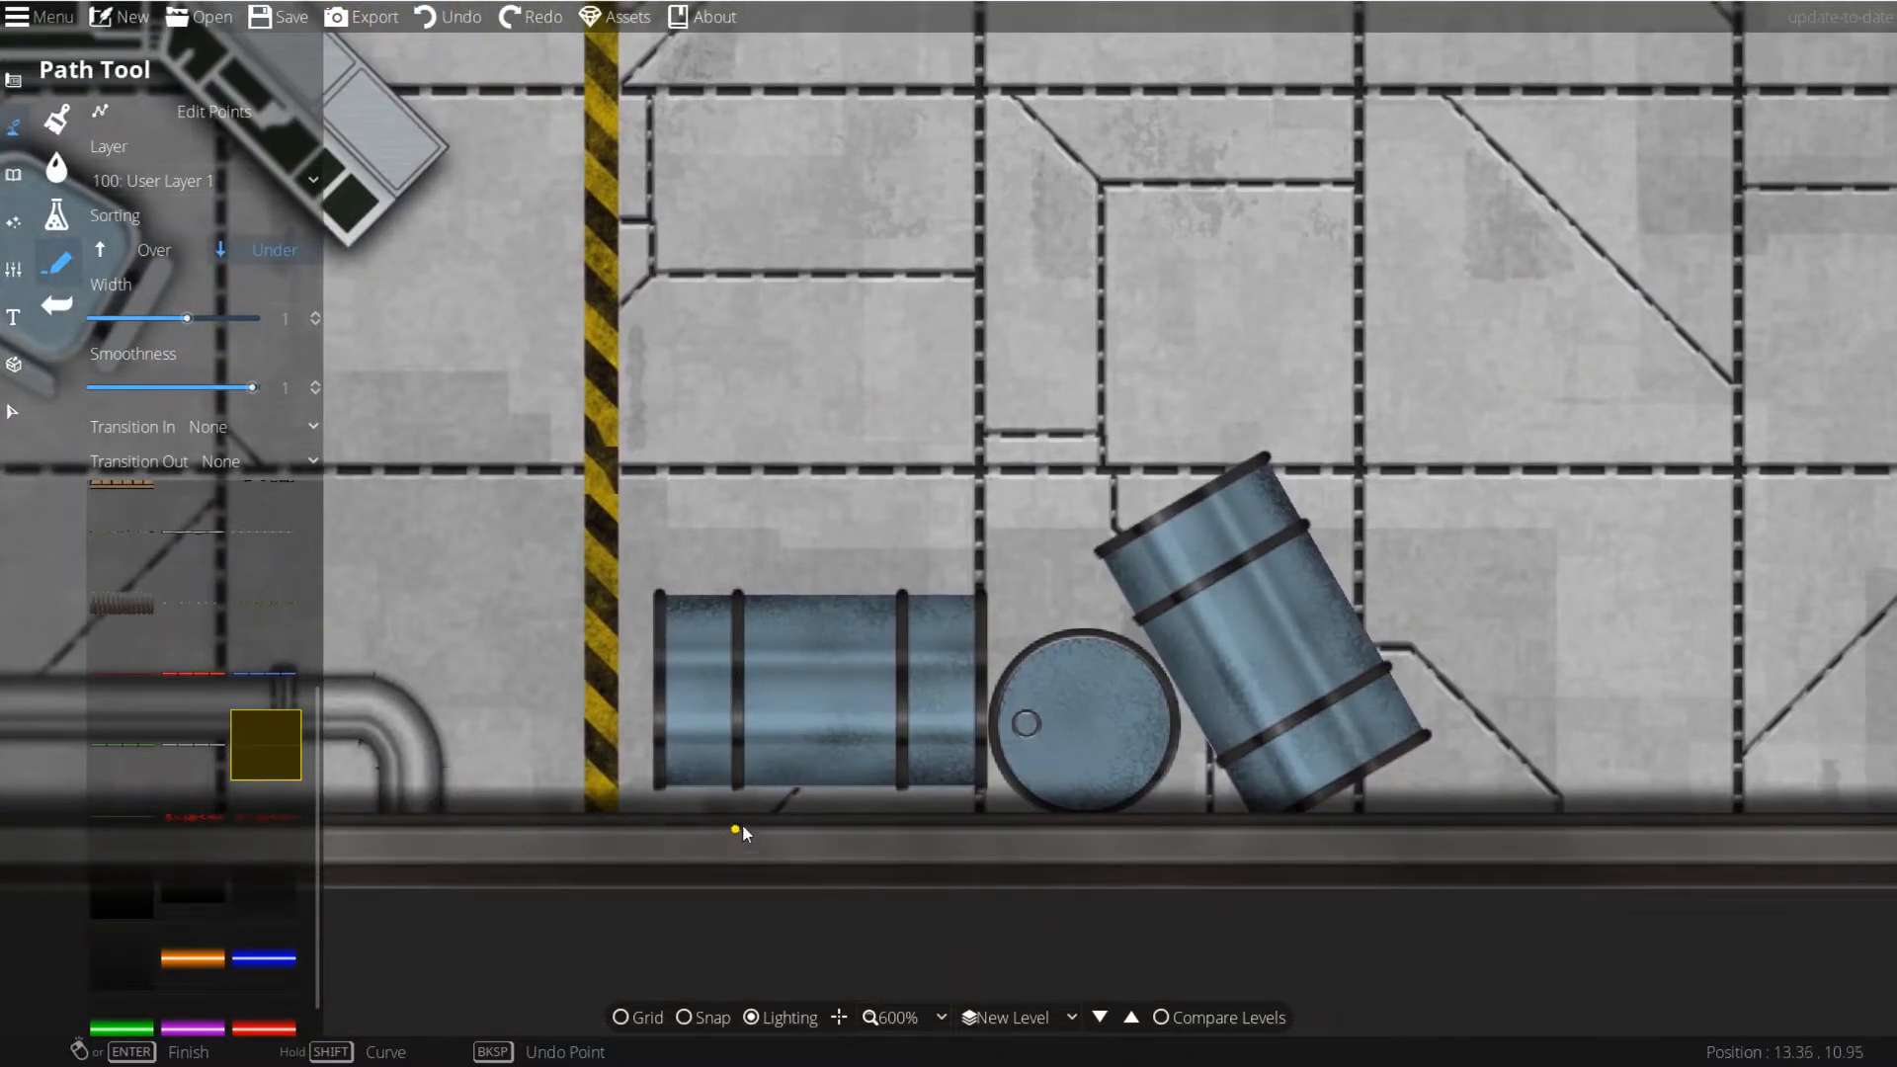
Step: Try a wide green strap upwards from the lower wall across the horizontal barrel and undo it
{"action": "left_click", "coordinate": [745, 822]}
{"action": "right_click", "coordinate": [752, 523]}
{"action": "key", "text": "ctrl+z"}
Step: Set the path sorting to Over and undo another trial strap across the horizontal barrel
{"action": "left_click", "coordinate": [161, 245]}
{"action": "left_click", "coordinate": [750, 813]}
{"action": "right_click", "coordinate": [762, 492]}
{"action": "key", "text": "ctrl+z"}
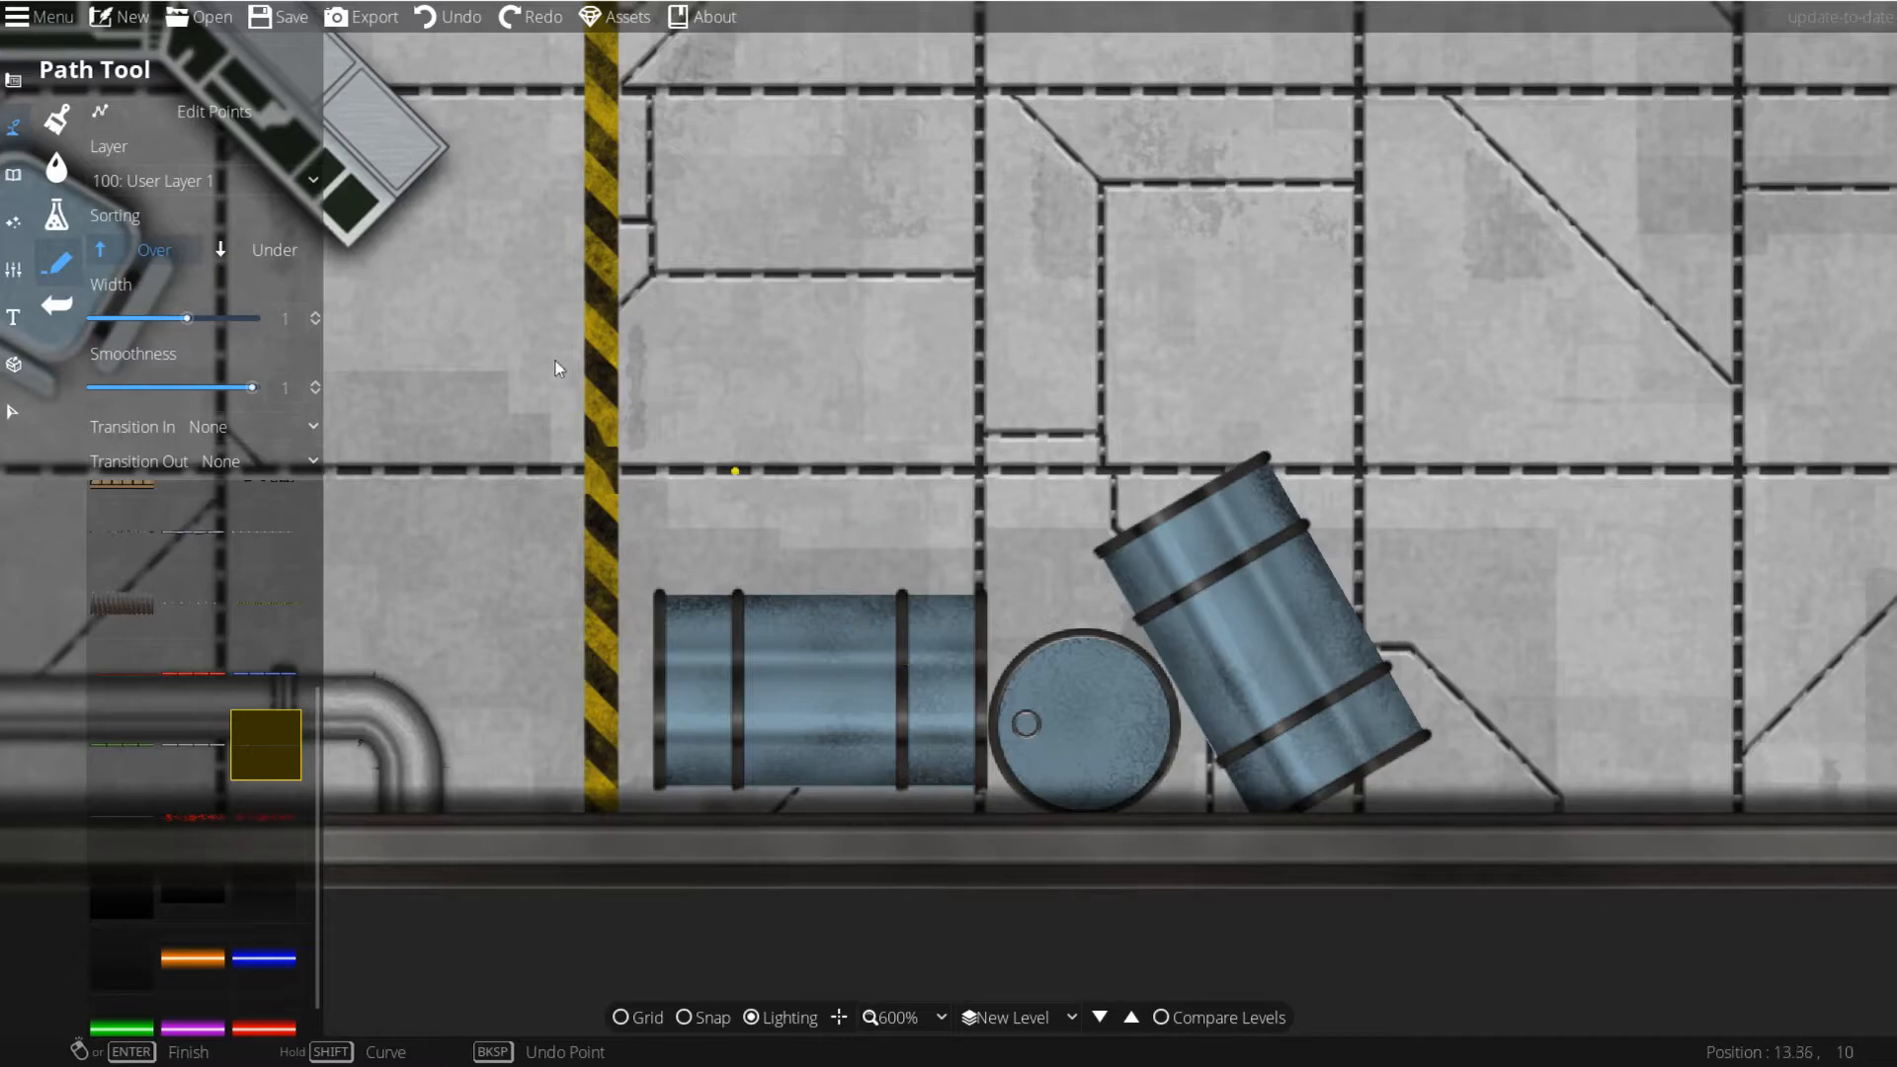
Step: Set the path layer to 200: User Layer 2 and undo a trial strap curving up from the wall over the horizontal barrel
{"action": "left_click", "coordinate": [170, 176]}
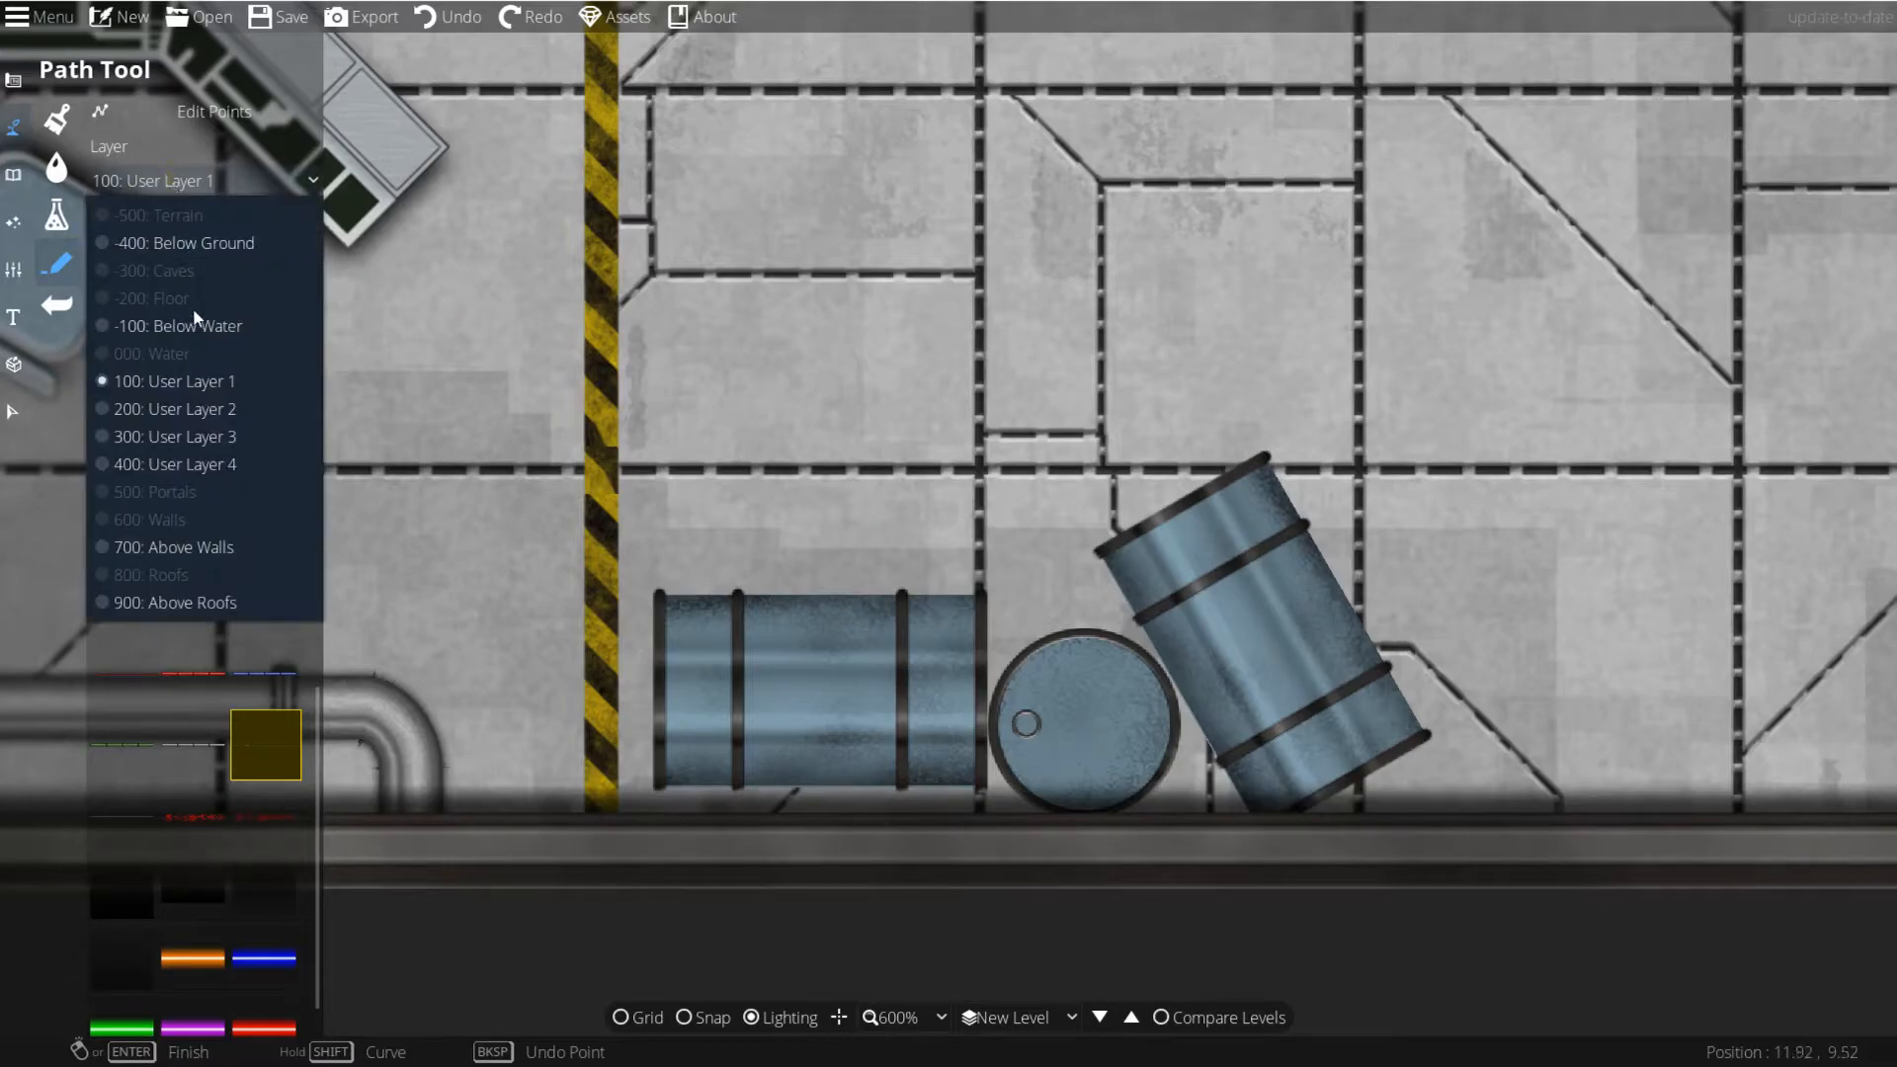
{"action": "left_click", "coordinate": [204, 409]}
{"action": "left_click", "coordinate": [640, 823]}
{"action": "left_click", "coordinate": [711, 831]}
{"action": "left_click", "coordinate": [703, 707]}
{"action": "left_click", "coordinate": [729, 589]}
{"action": "left_click", "coordinate": [763, 469]}
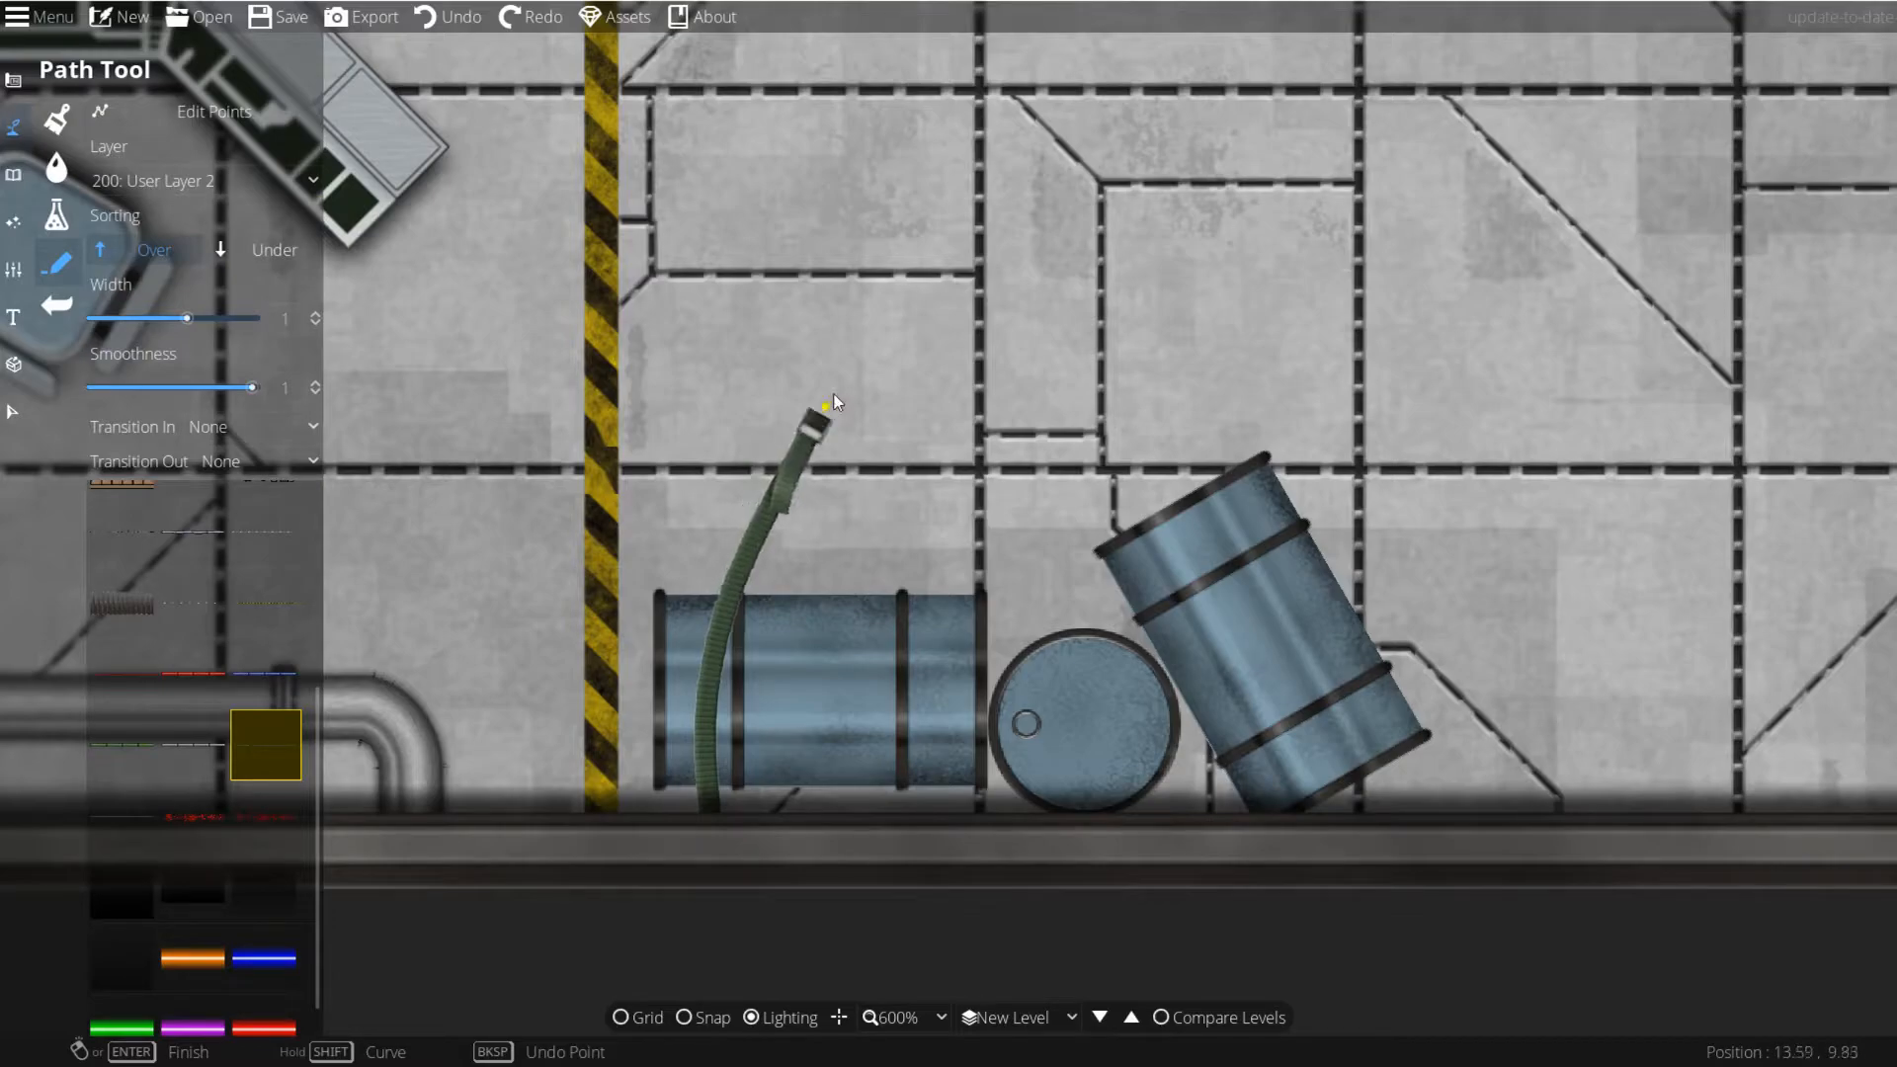
{"action": "right_click", "coordinate": [878, 345]}
{"action": "key", "text": "ctrl+z"}
Step: Draw a green strap from above the horizontal barrel, curving over its left part down into the lower wall
{"action": "left_click", "coordinate": [771, 472]}
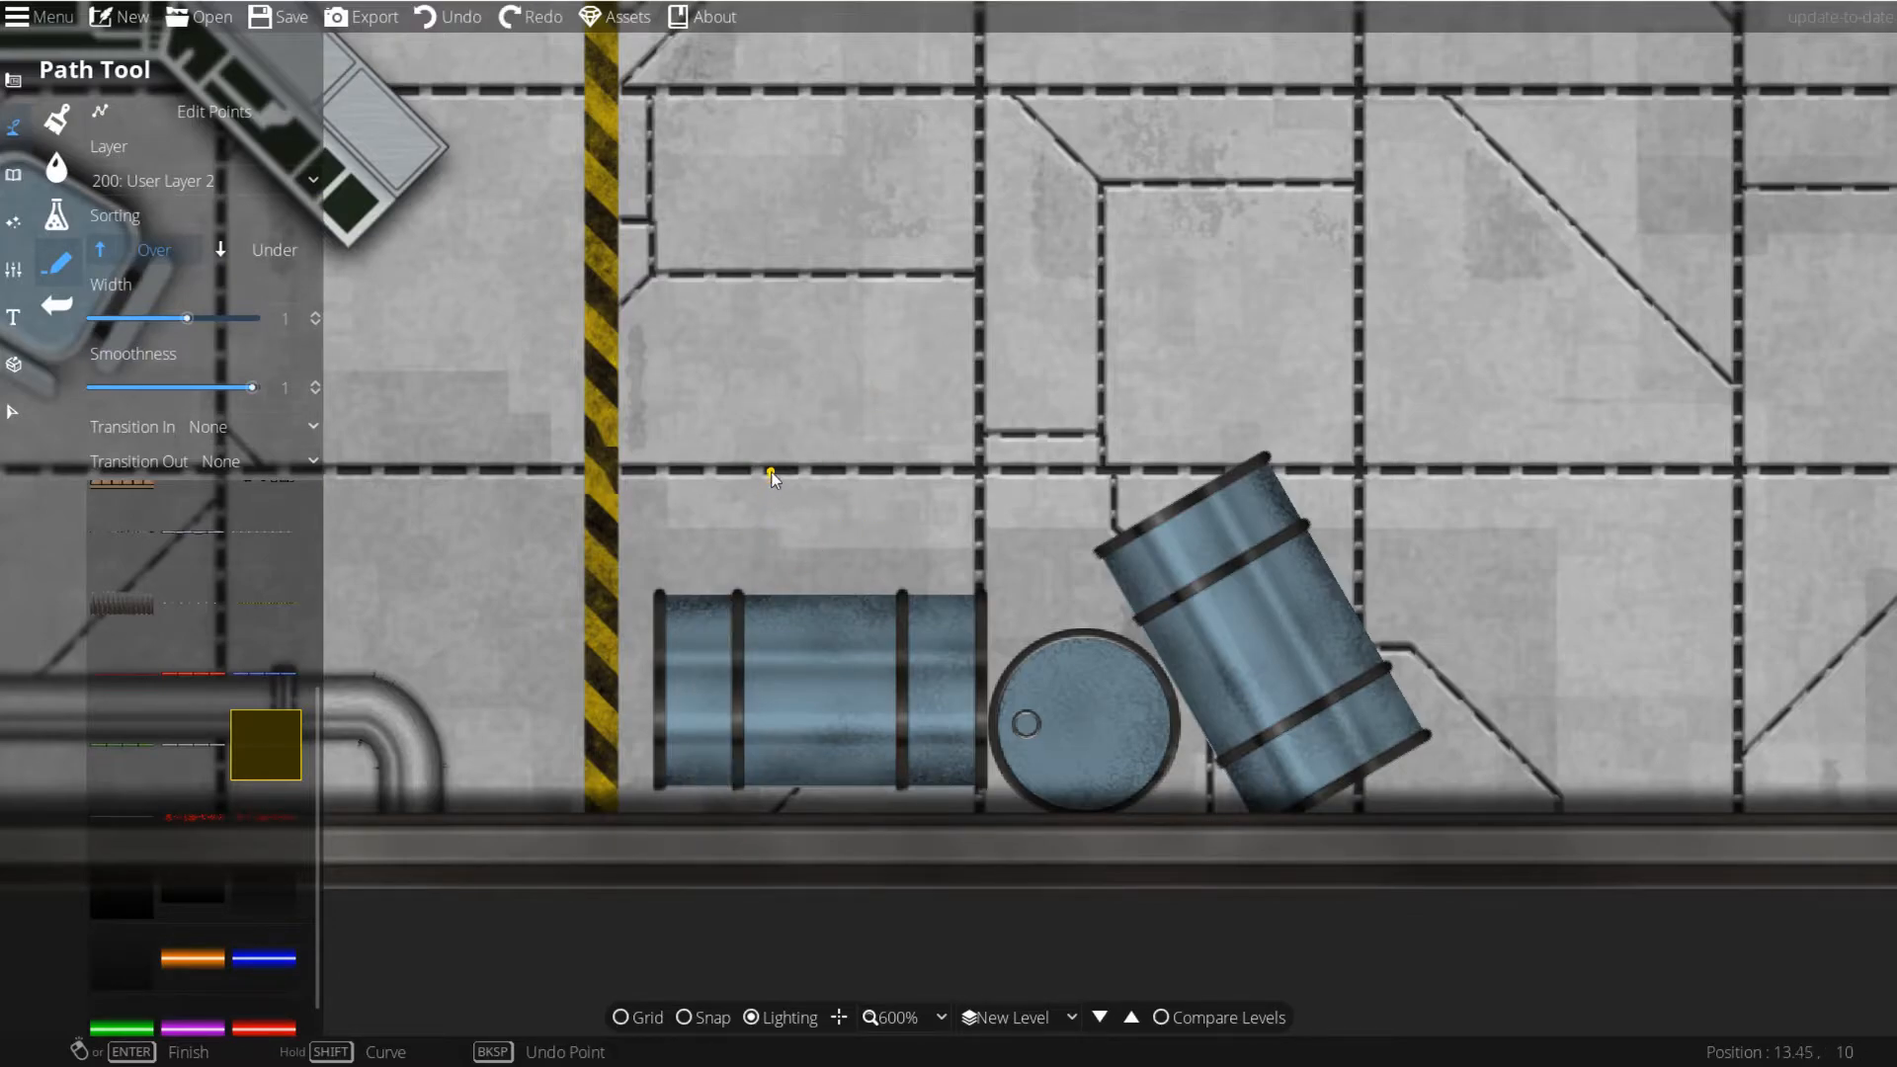
{"action": "left_click", "coordinate": [723, 591]}
{"action": "left_click", "coordinate": [703, 692]}
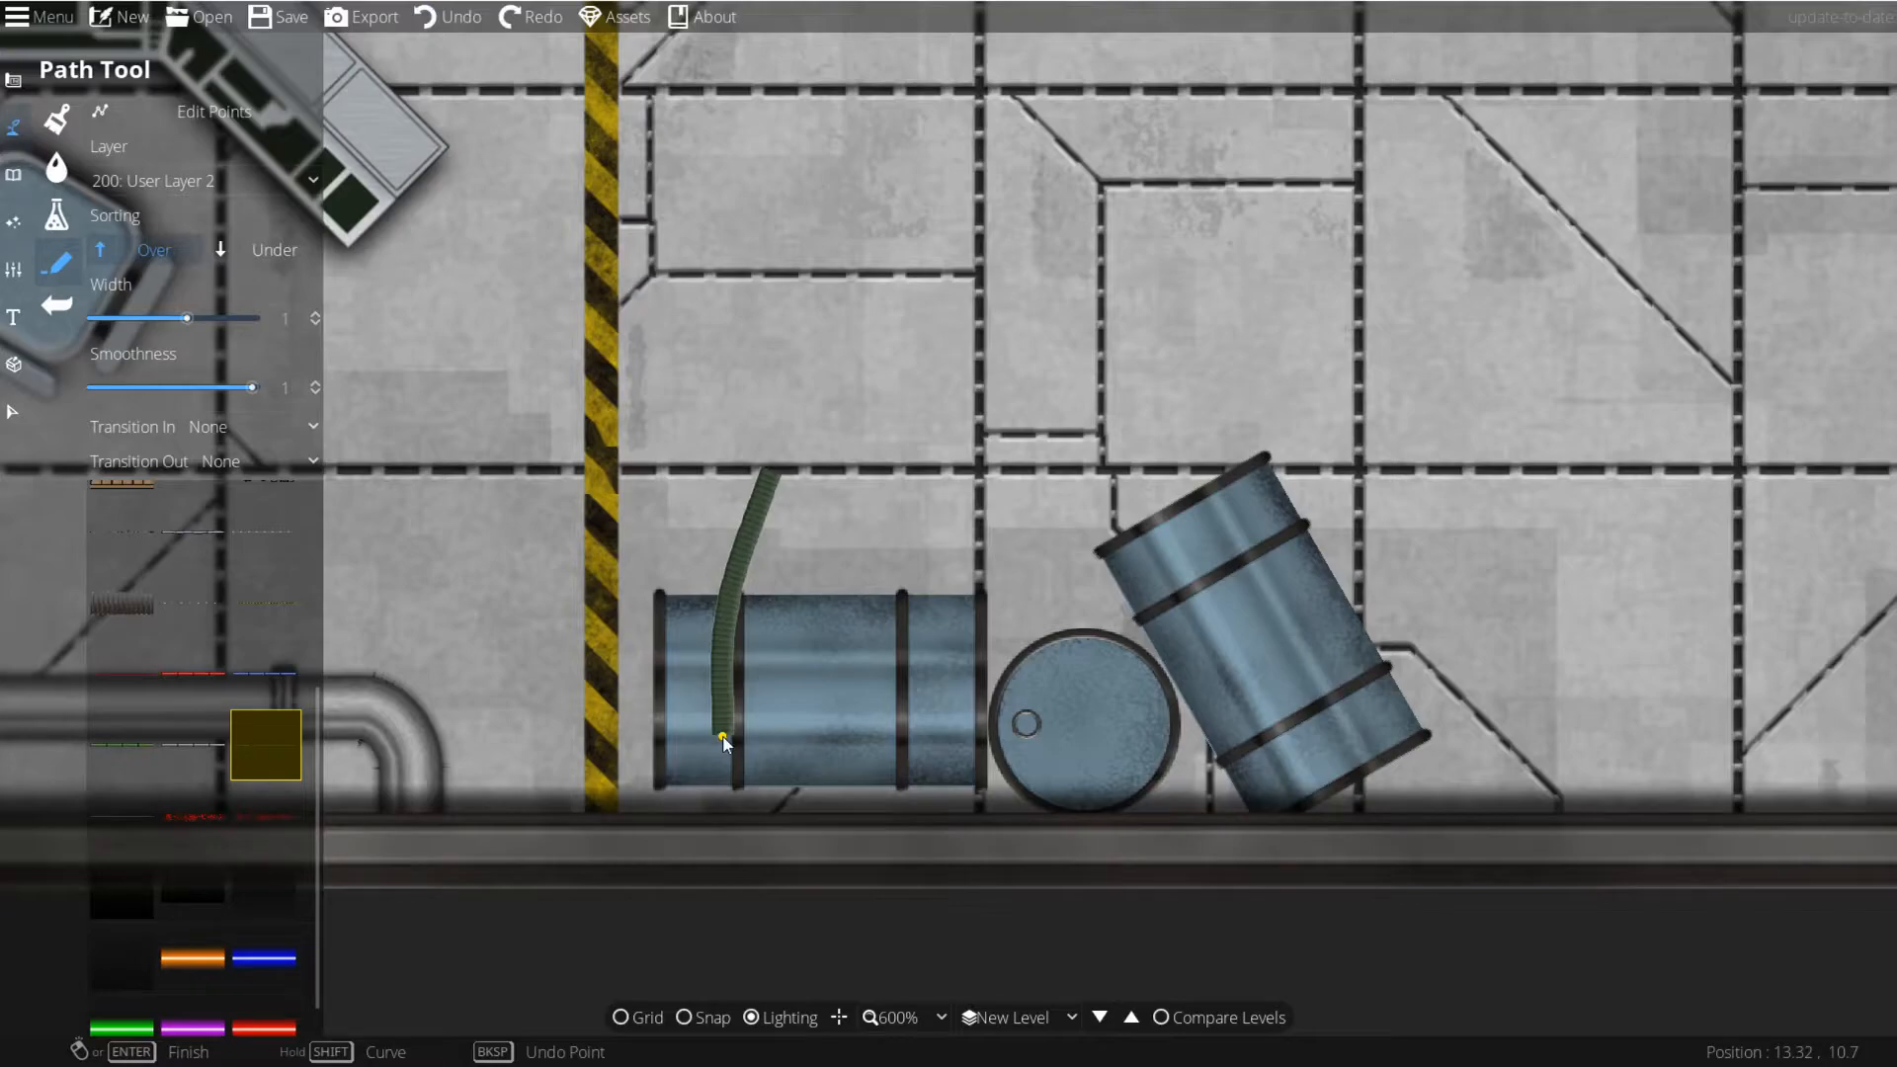
{"action": "right_click", "coordinate": [745, 839]}
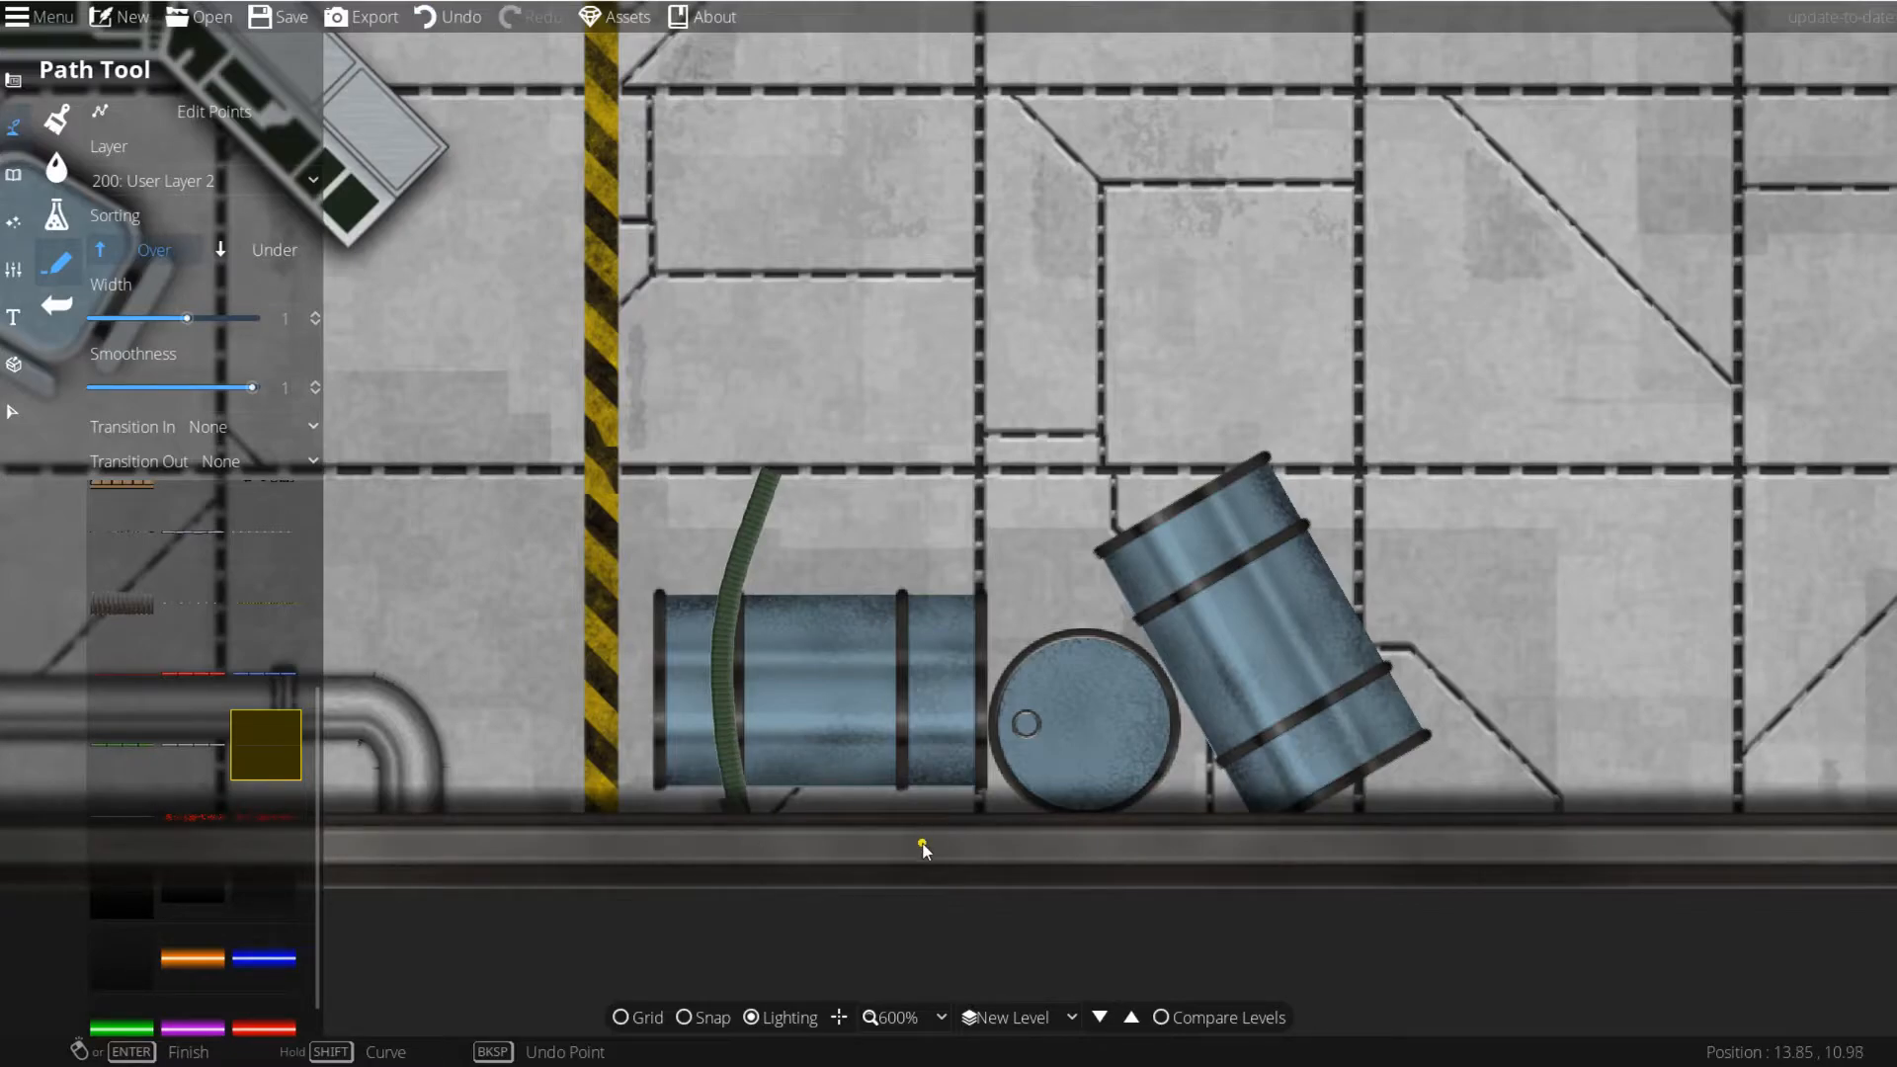
Step: Draw a second green strap from the lower wall, curving up over the right part of the horizontal barrel
{"action": "left_click", "coordinate": [917, 850]}
{"action": "left_click", "coordinate": [950, 683]}
{"action": "left_click", "coordinate": [930, 469]}
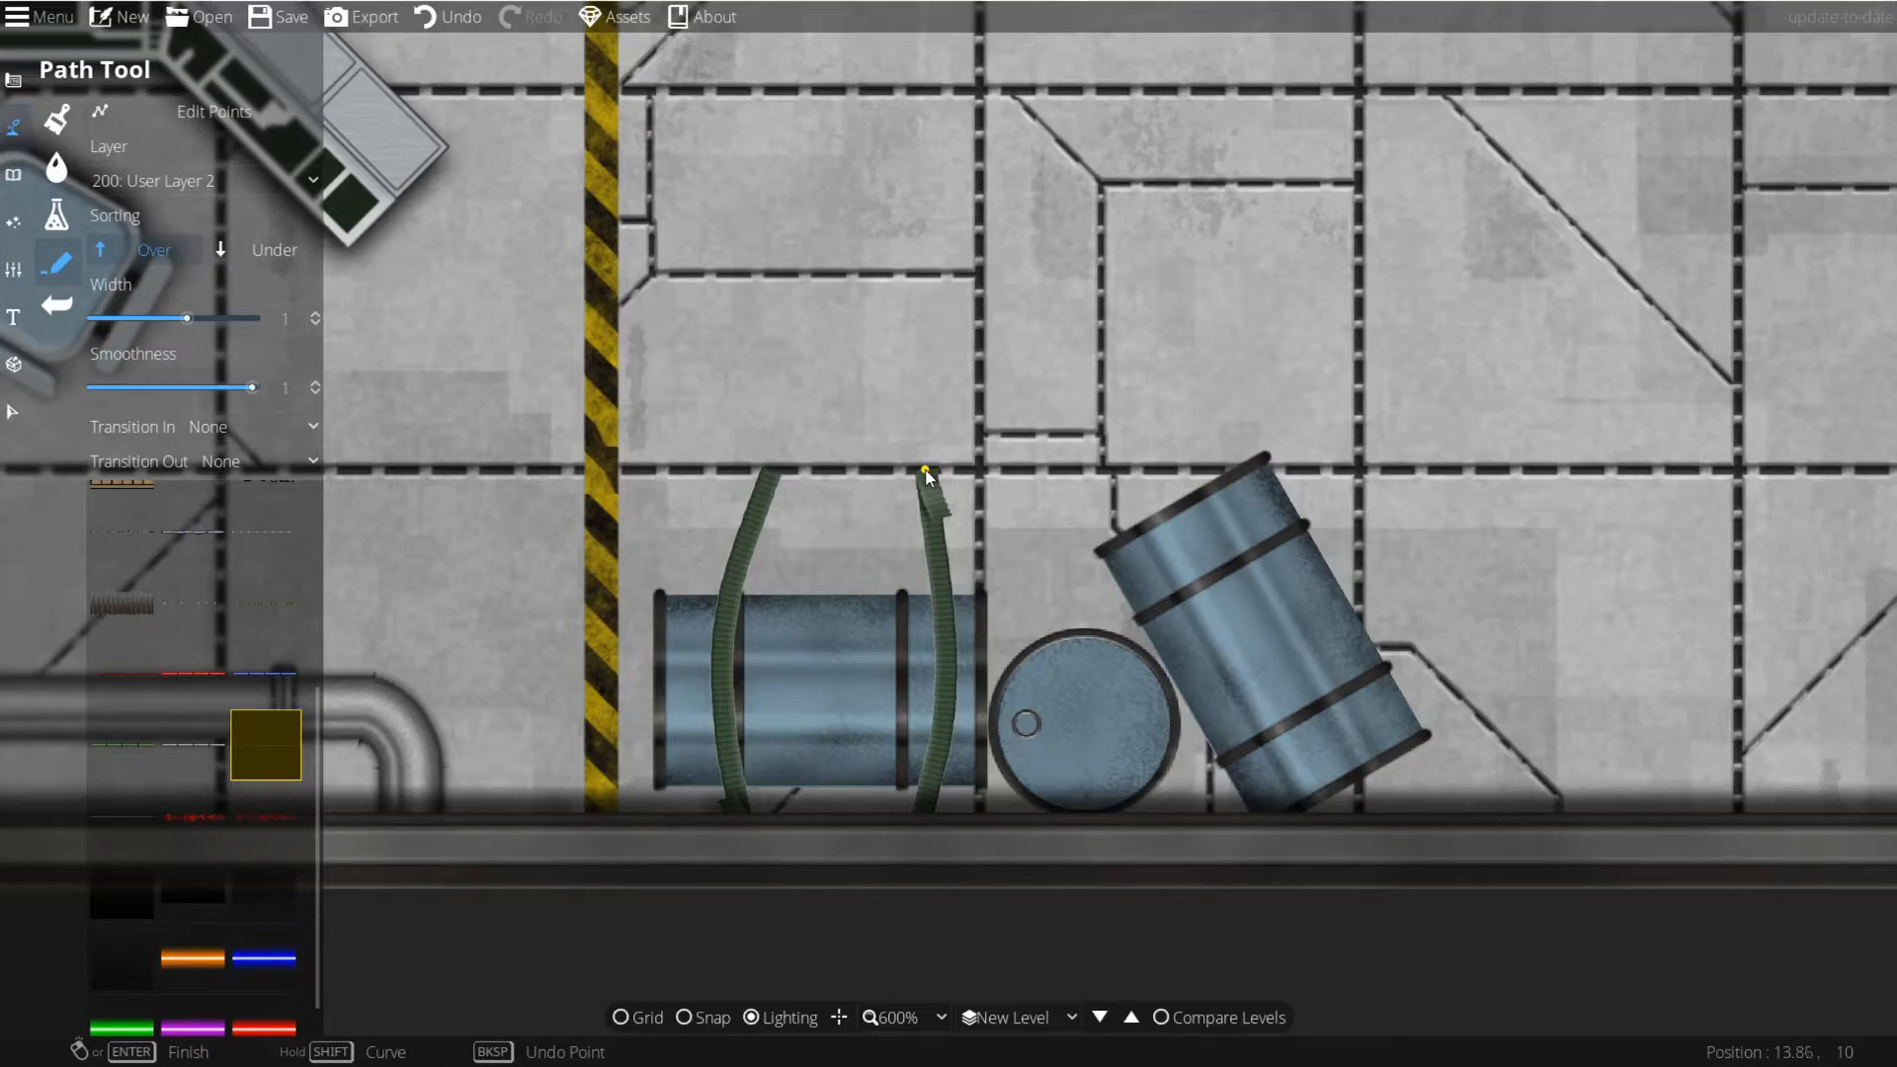
Step: Draw a green strap from the lower wall, curving up across the lower part of the tilted barrel
{"action": "right_click", "coordinate": [925, 471]}
{"action": "left_click_drag", "start_coordinate": [1158, 680], "coordinate": [1040, 597]}
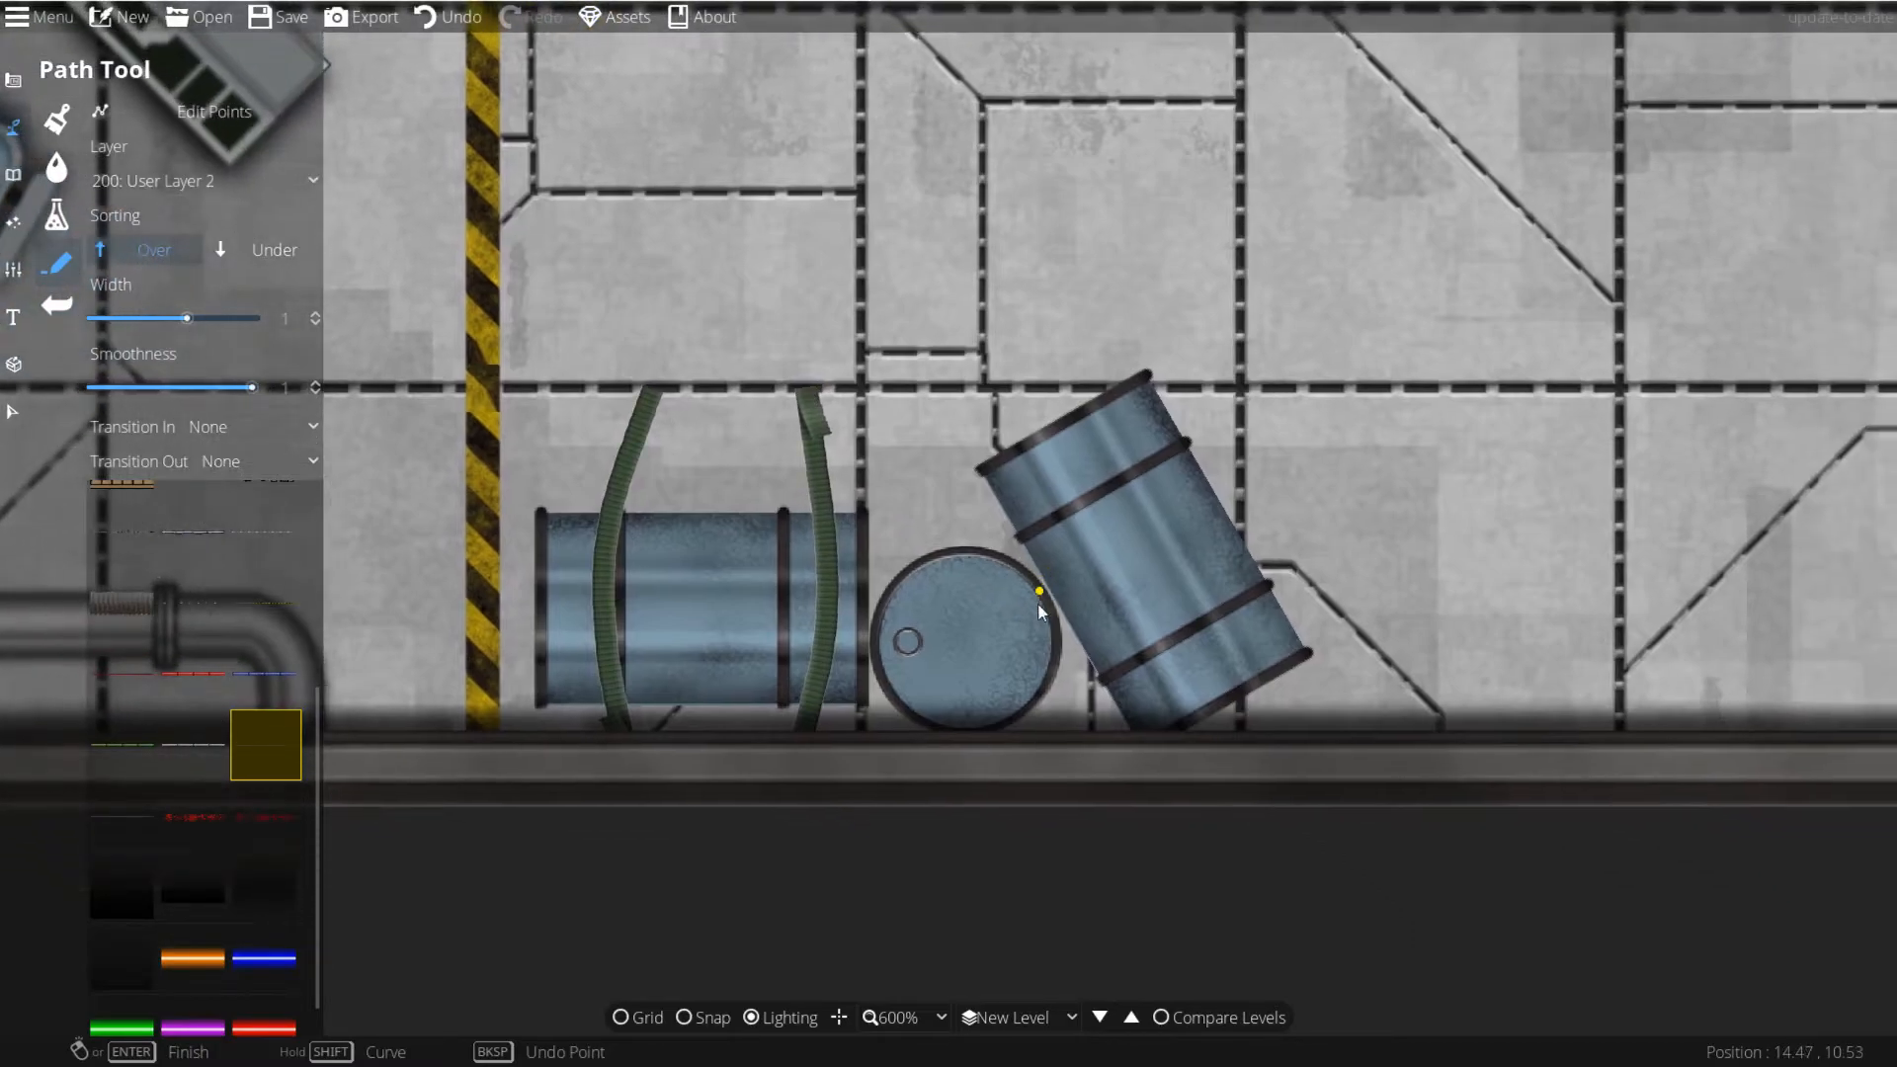
{"action": "left_click", "coordinate": [1043, 743]}
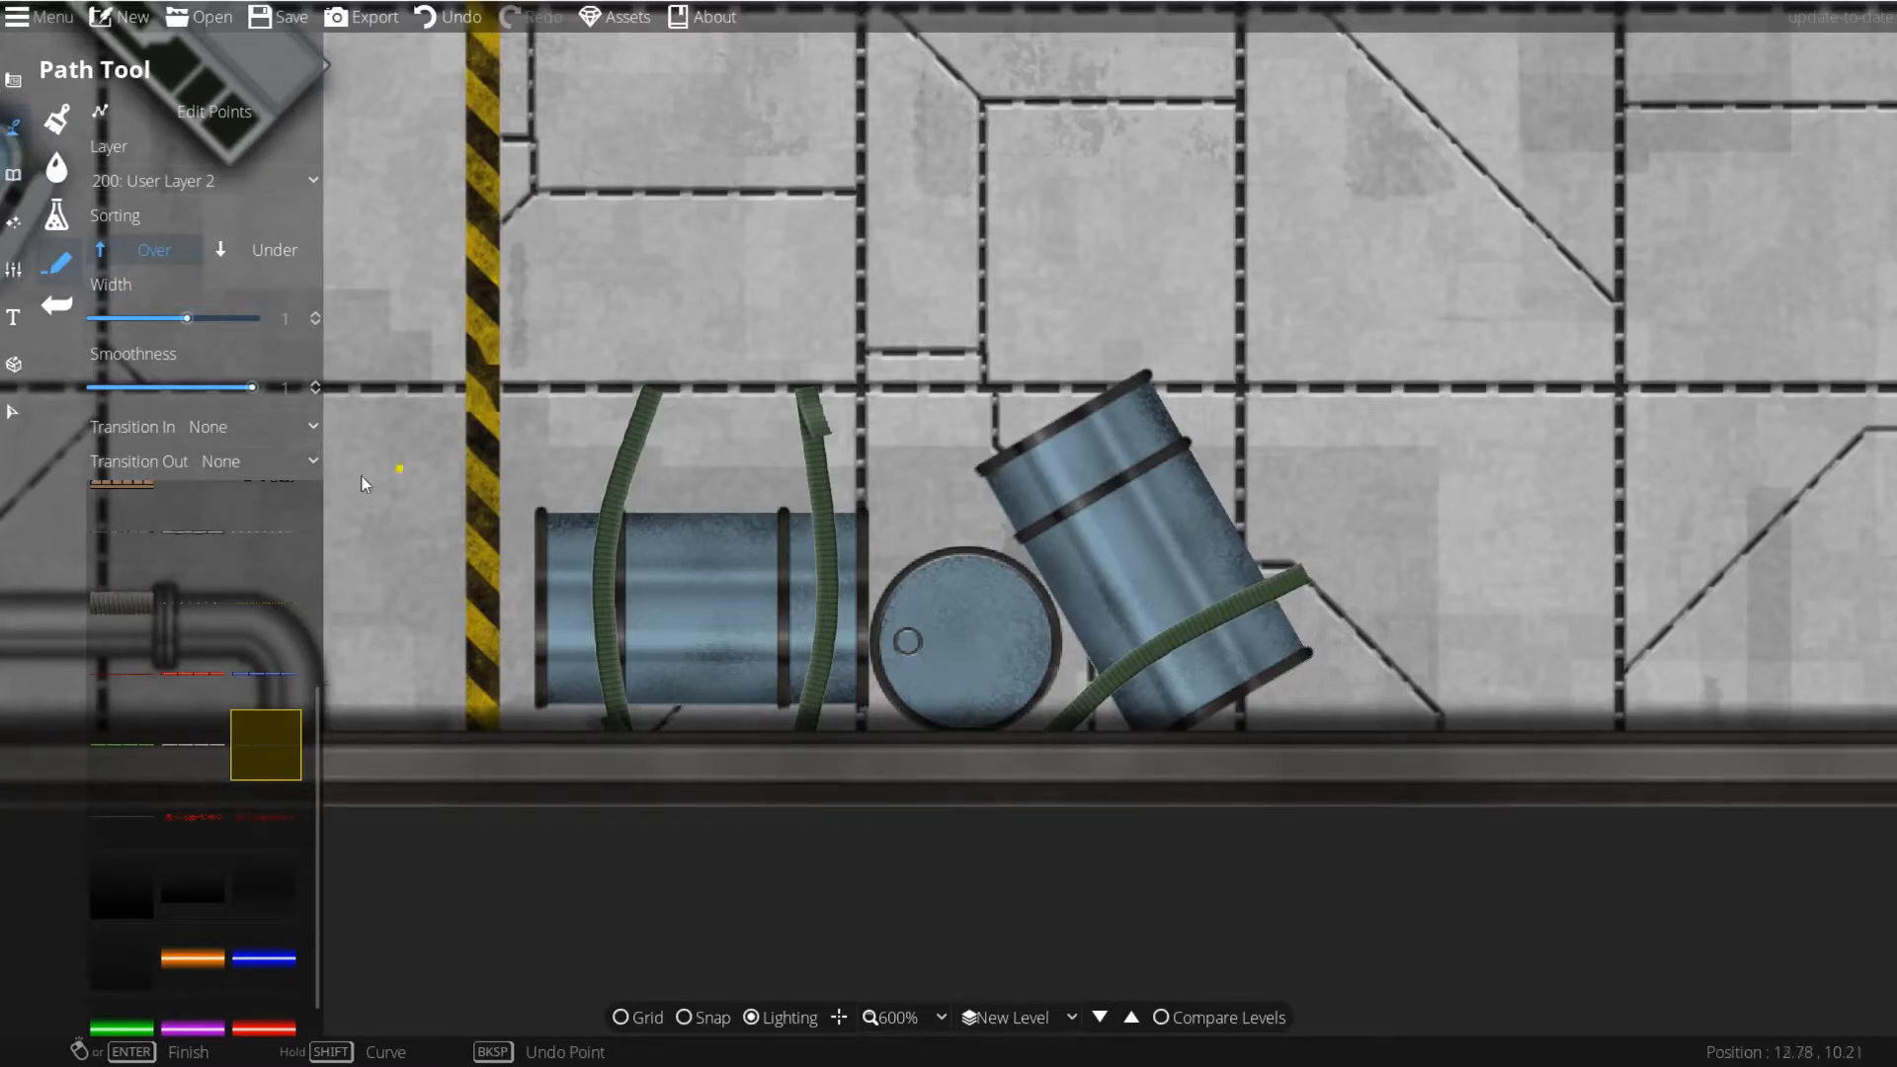
Step: Pick the green strap buckle from the HS_All object set
{"action": "left_click", "coordinate": [13, 173]}
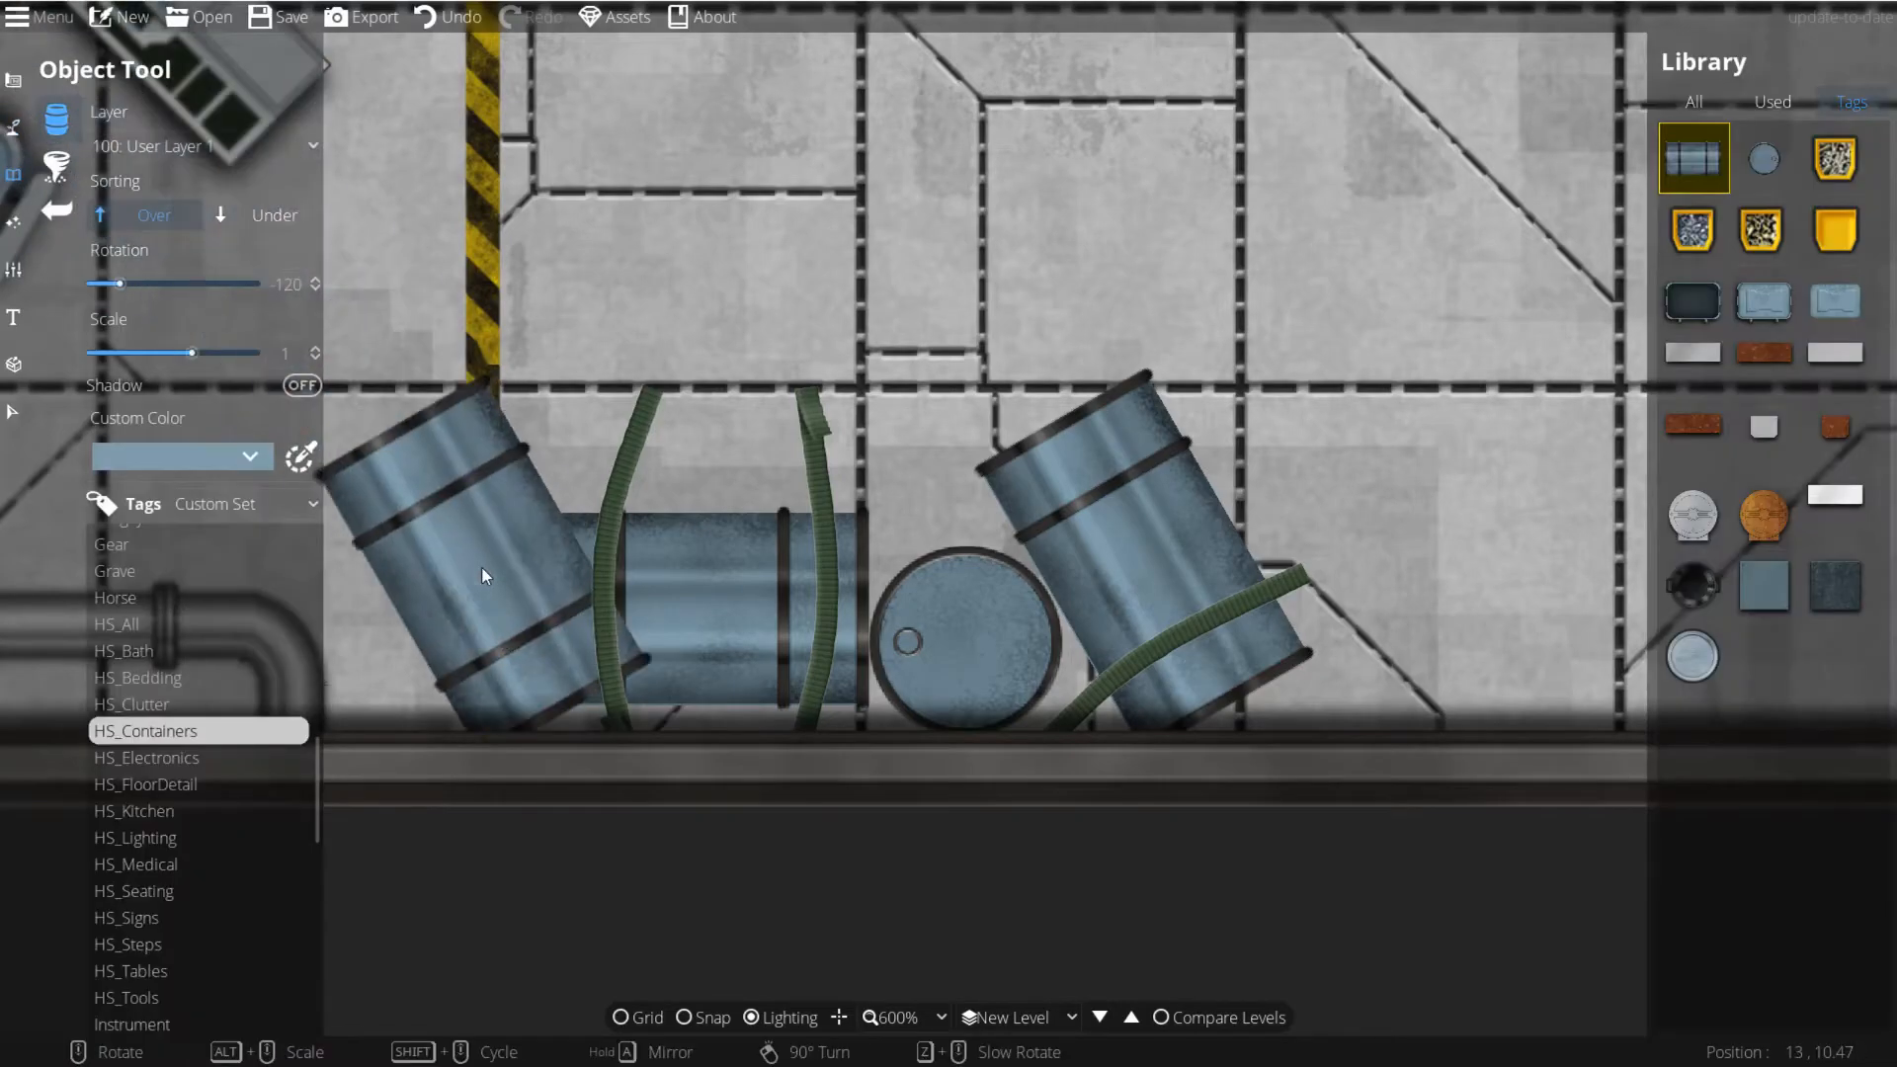
{"action": "left_click", "coordinate": [152, 624]}
{"action": "mouse_move", "coordinate": [1811, 451]}
{"action": "scroll", "coordinate": [1810, 450], "scroll_direction": "down", "scroll_amount": 10}
{"action": "scroll", "coordinate": [1808, 452], "scroll_direction": "down", "scroll_amount": 10}
{"action": "left_click", "coordinate": [1708, 368]}
{"action": "scroll", "coordinate": [1111, 286], "scroll_direction": "down", "scroll_amount": 2}
{"action": "scroll", "coordinate": [1112, 287], "scroll_direction": "down", "scroll_amount": 8}
{"action": "scroll", "coordinate": [801, 356], "scroll_direction": "down", "scroll_amount": 1}
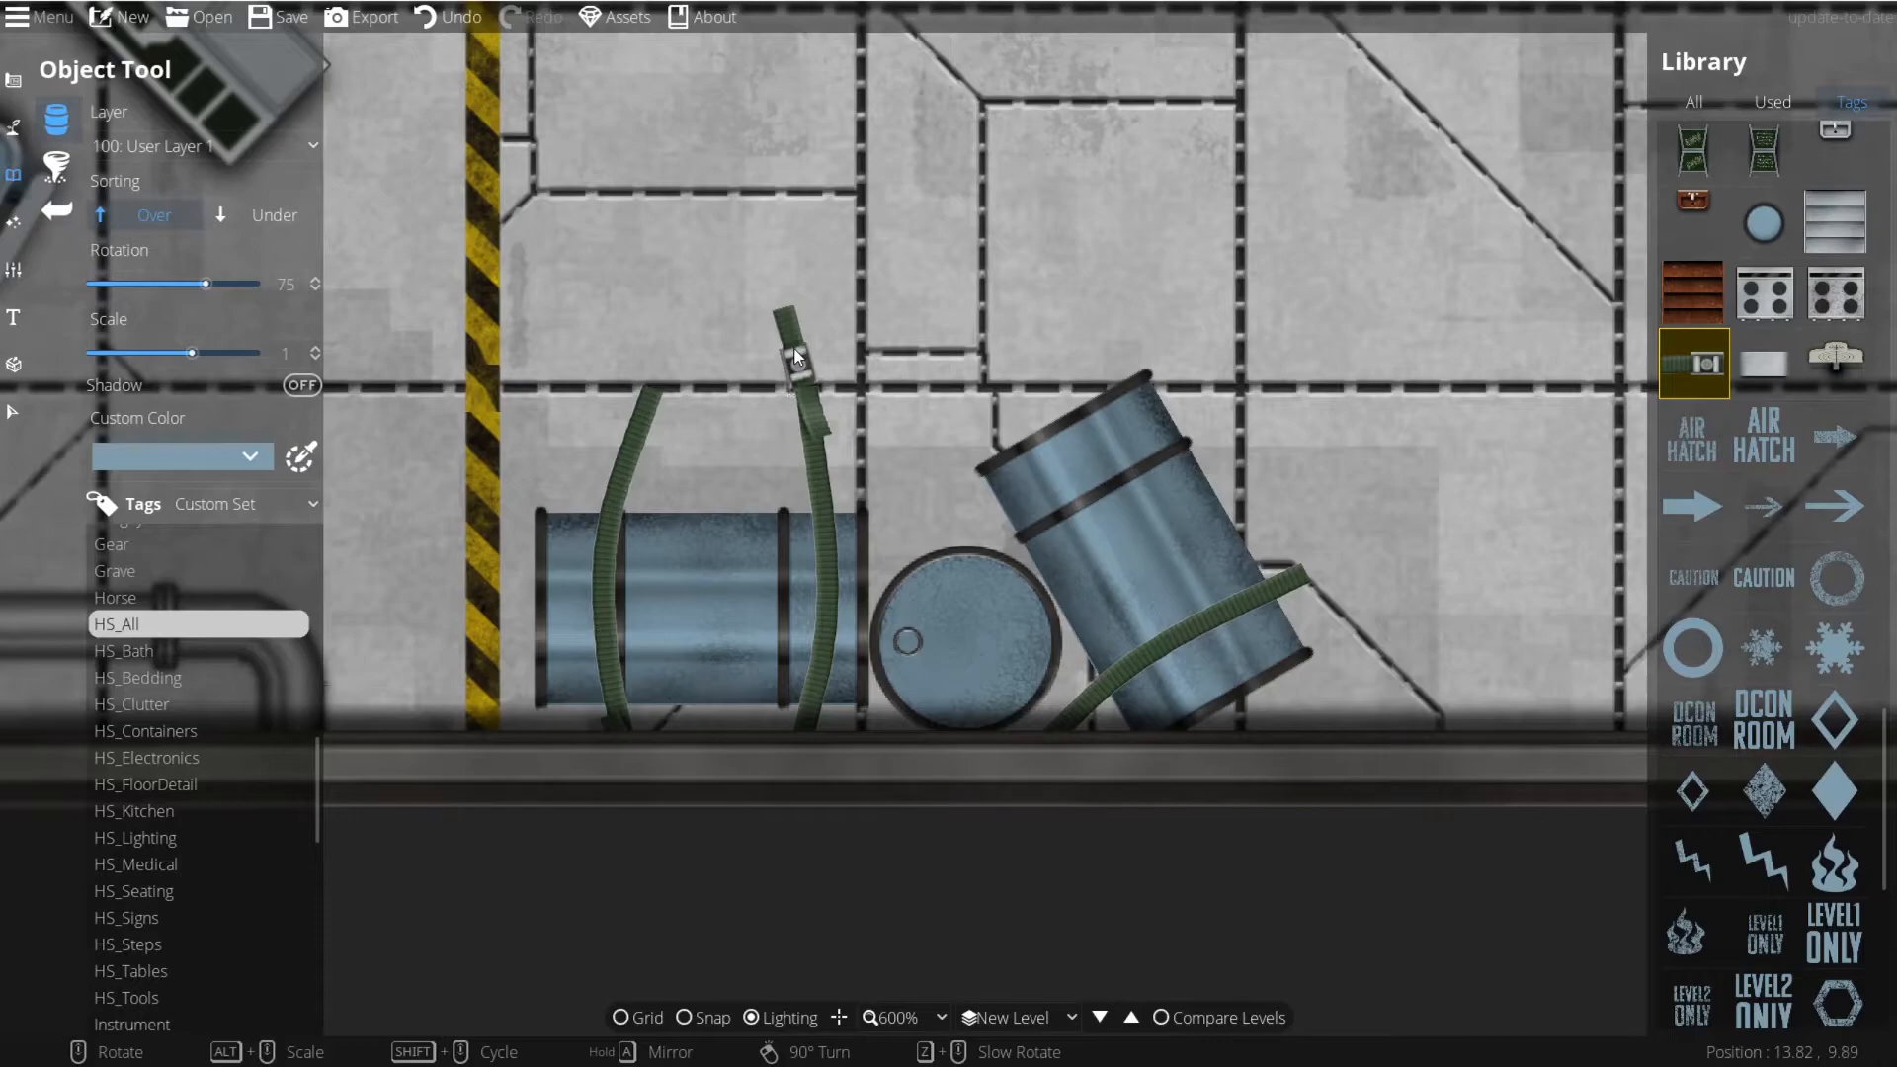
Step: Place rotated buckles on the upper ends of the two horizontal-barrel straps and the tilted-barrel strap
{"action": "scroll", "coordinate": [696, 331], "scroll_direction": "up", "scroll_amount": 3}
{"action": "left_click", "coordinate": [665, 366]}
{"action": "scroll", "coordinate": [1342, 571], "scroll_direction": "up", "scroll_amount": 3}
{"action": "left_click", "coordinate": [1342, 561]}
{"action": "left_click_drag", "start_coordinate": [1226, 458], "coordinate": [1284, 555]}
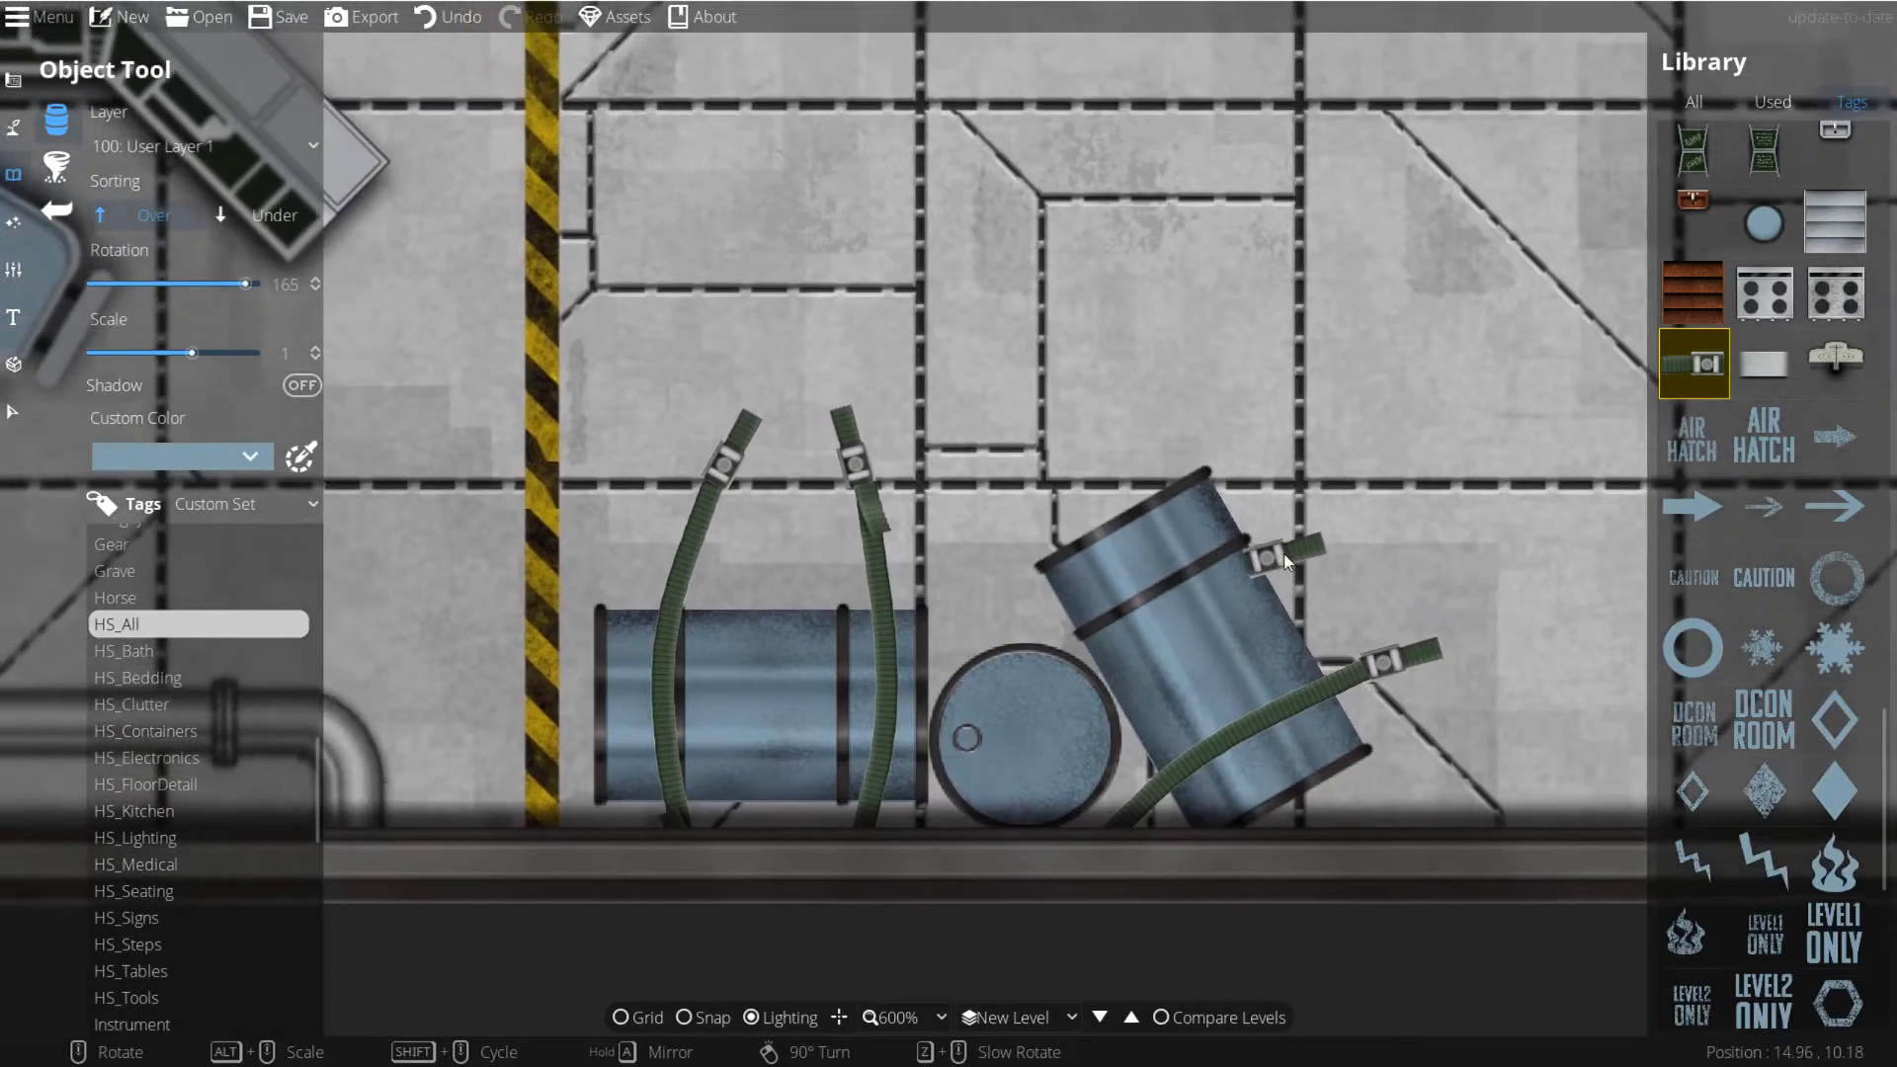
Step: Select the thin green ratchet strap as the path to draw
{"action": "left_click", "coordinate": [13, 127]}
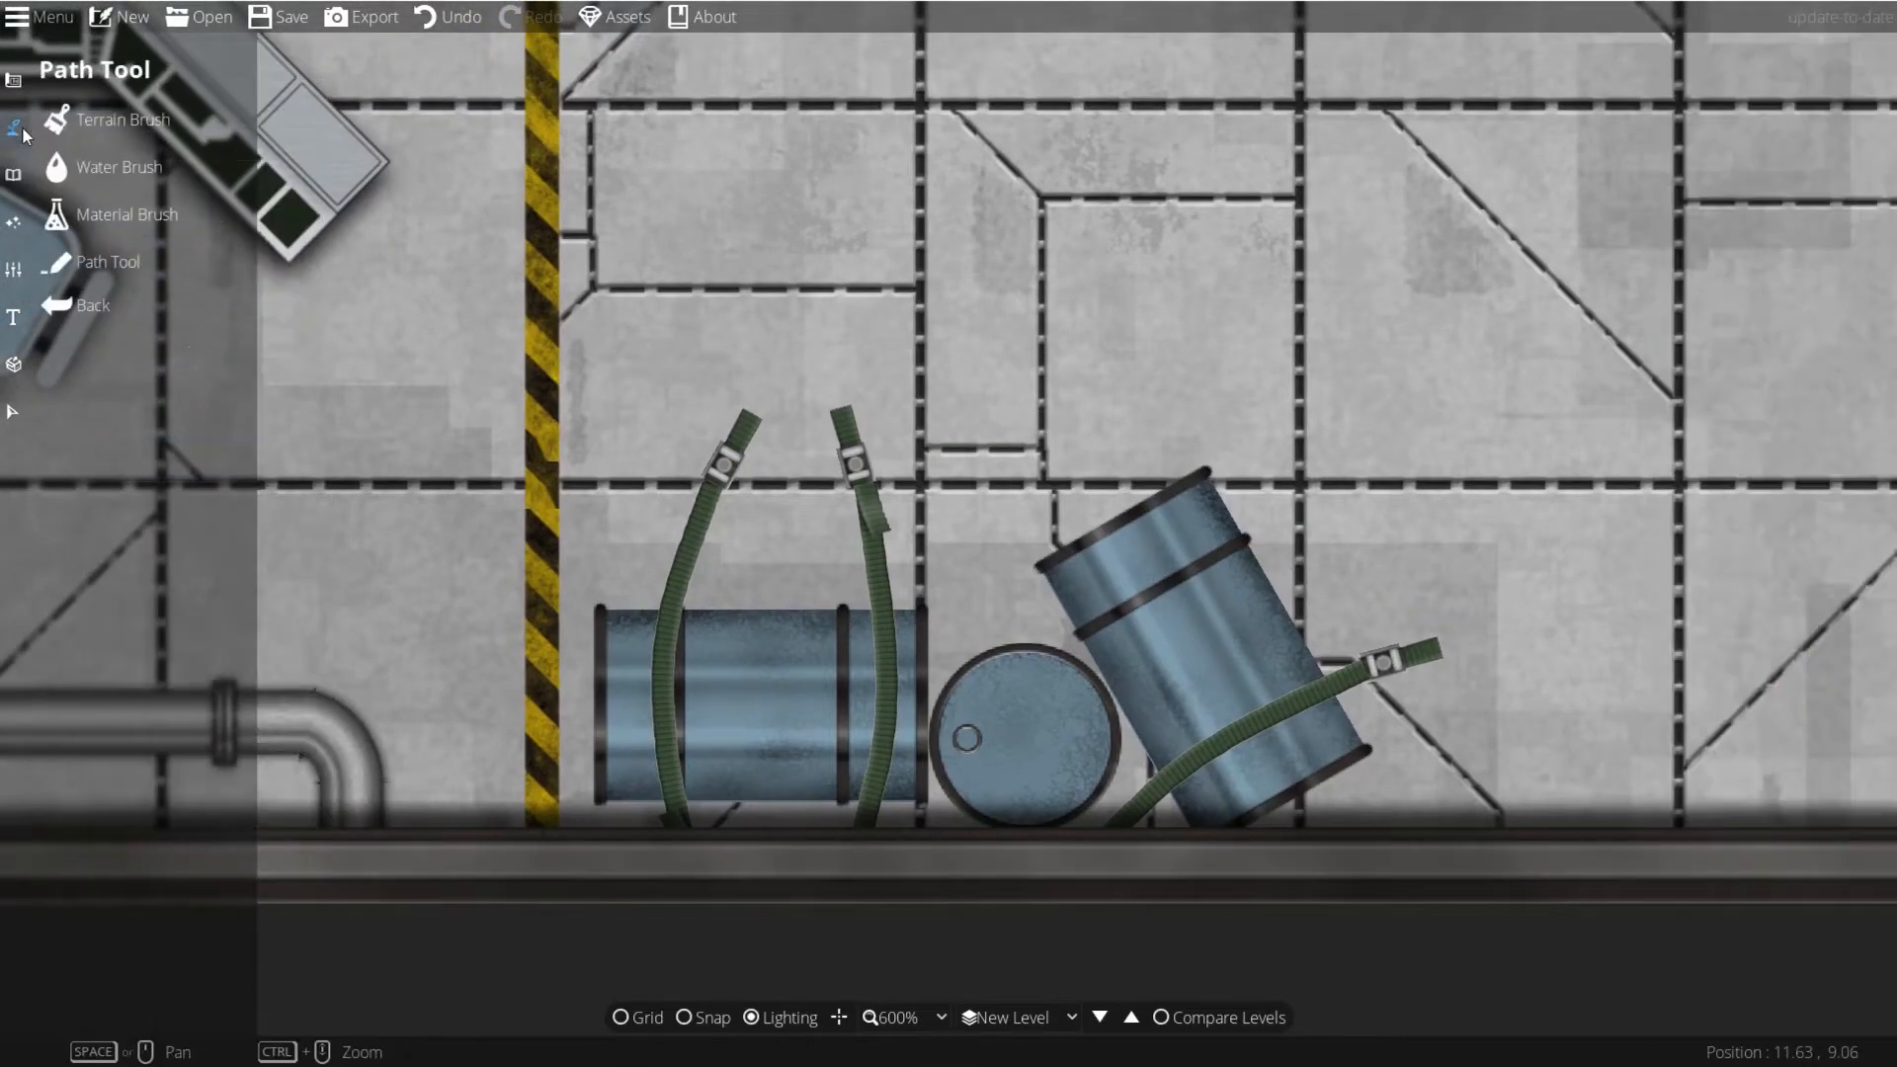
{"action": "left_click", "coordinate": [119, 249]}
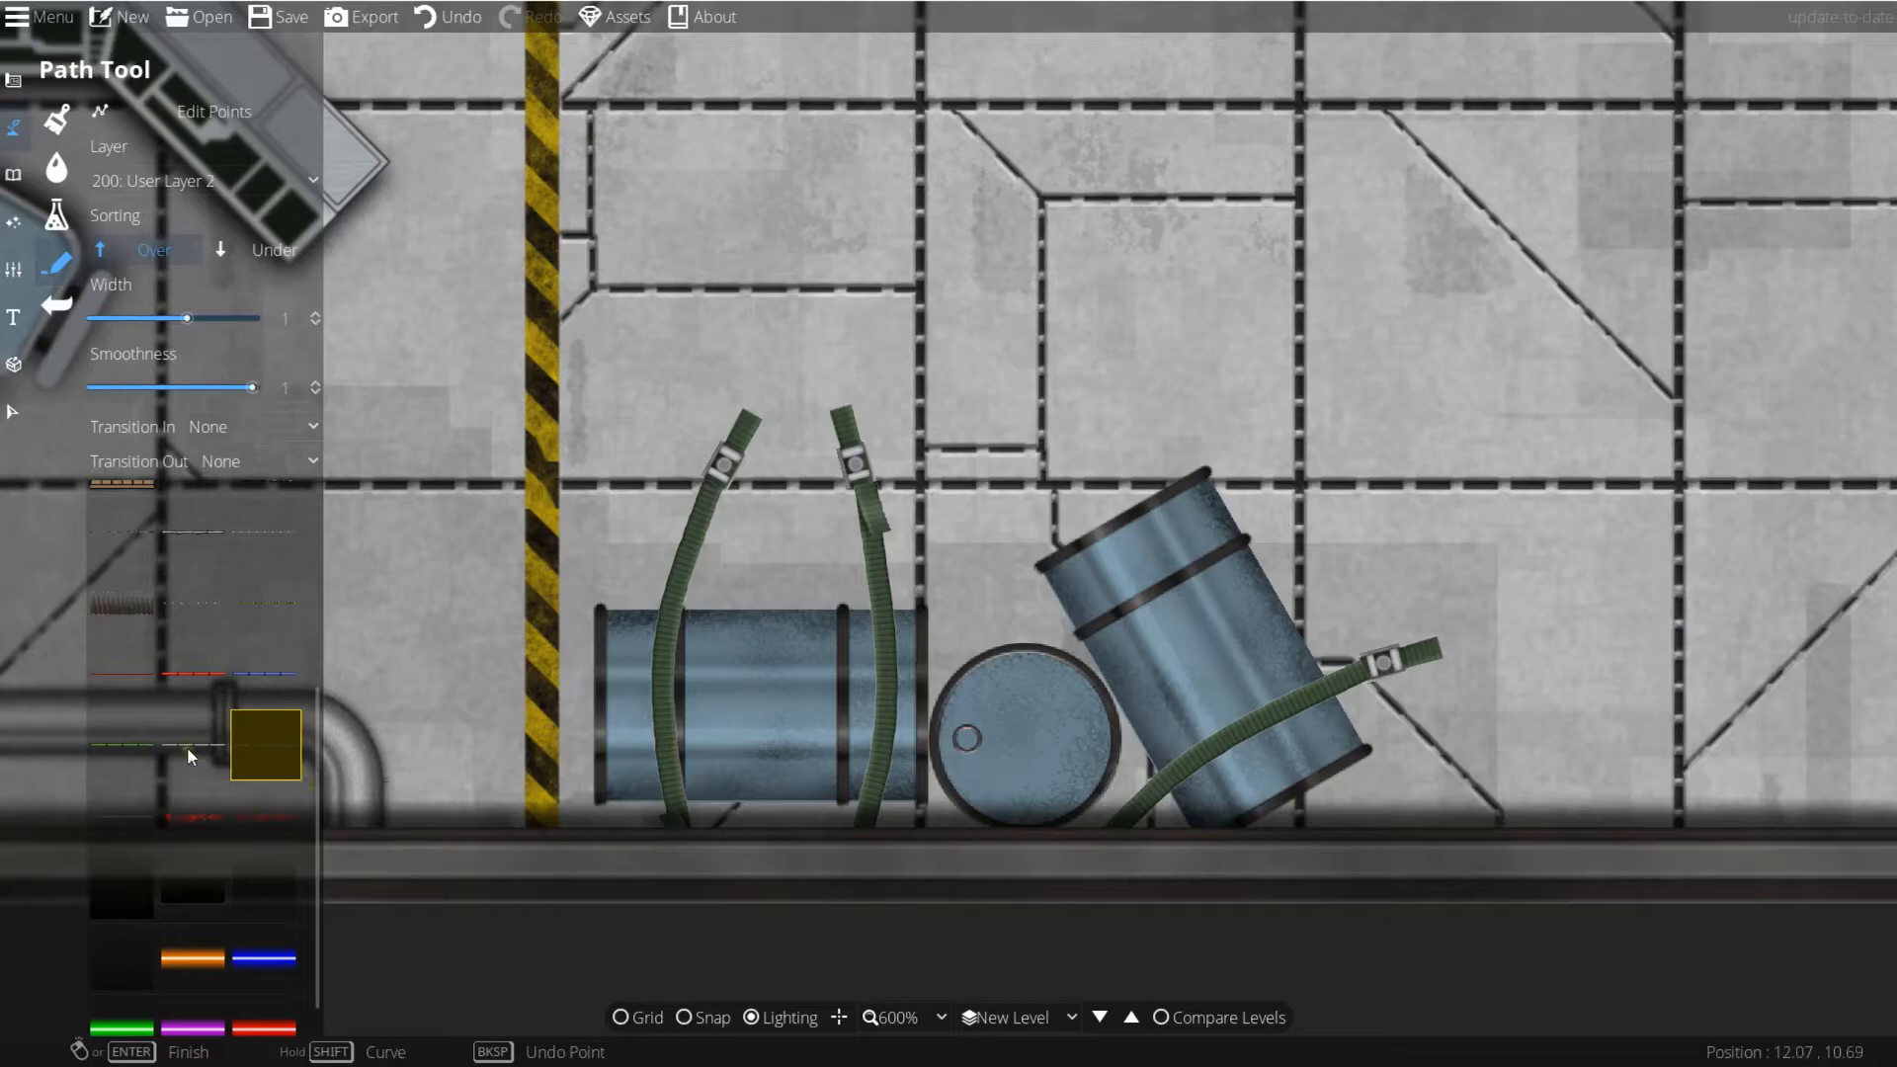
{"action": "left_click", "coordinate": [89, 797]}
Step: Try a ratchet strap from the lower wall up over the top of the tilted barrel and undo it
{"action": "left_click", "coordinate": [1455, 859]}
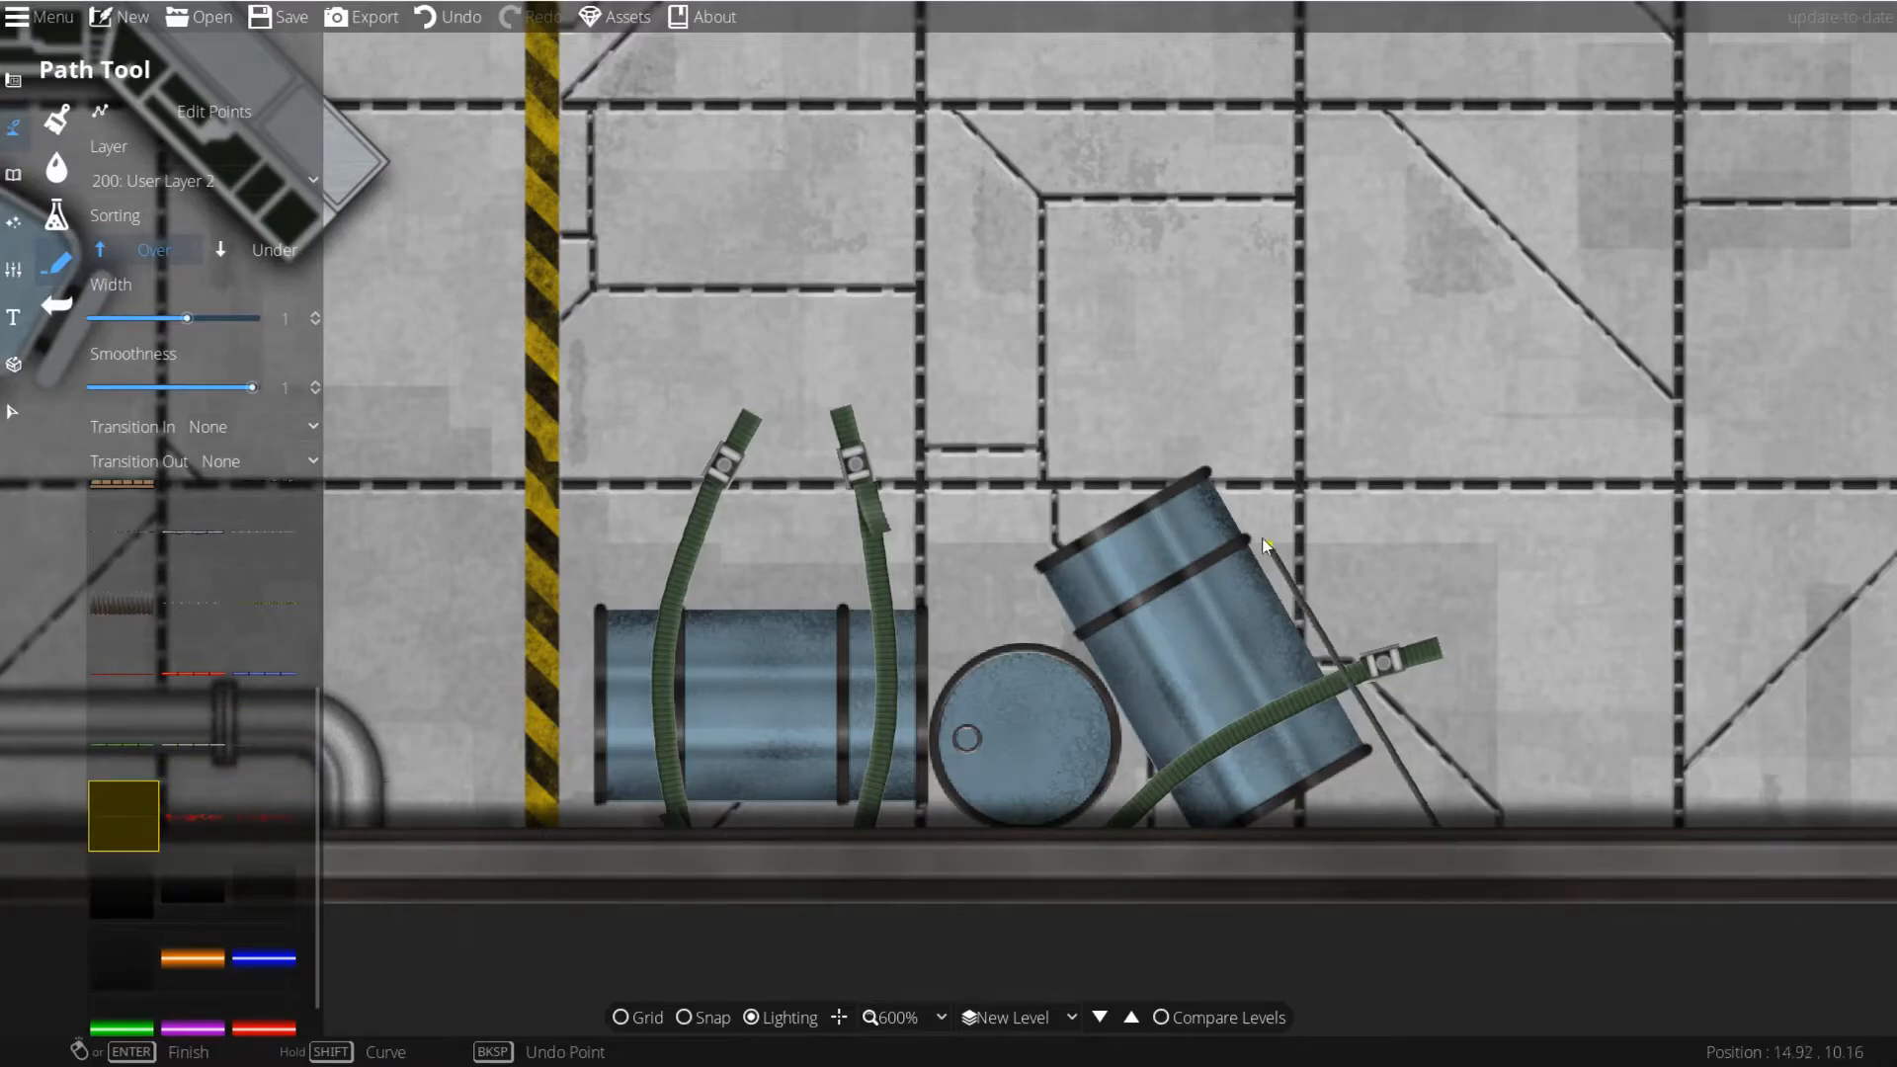
{"action": "left_click", "coordinate": [1194, 465]}
{"action": "right_click", "coordinate": [1134, 481]}
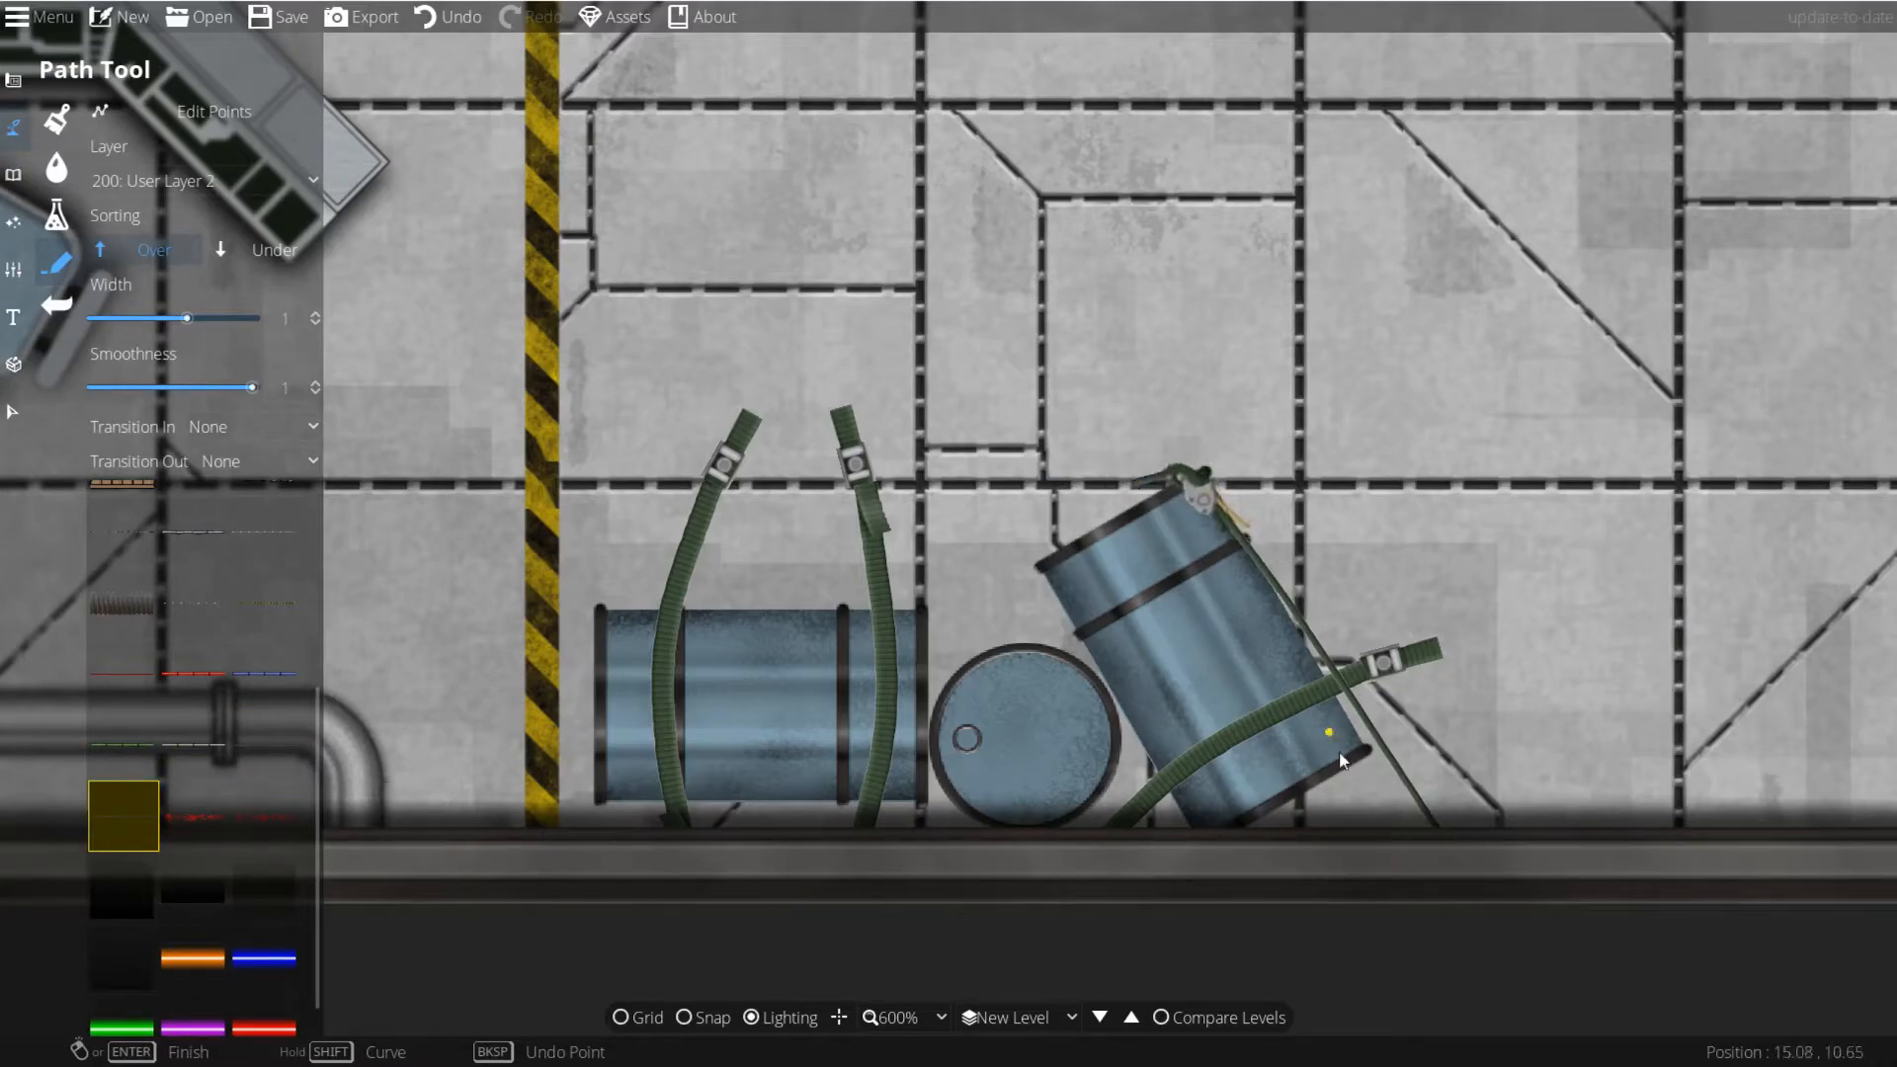
{"action": "key", "text": "ctrl+z"}
Step: Draw a ratchet strap from the lower wall, over the round barrel and across the horizontal barrel down to the wall
{"action": "left_click", "coordinate": [1169, 850]}
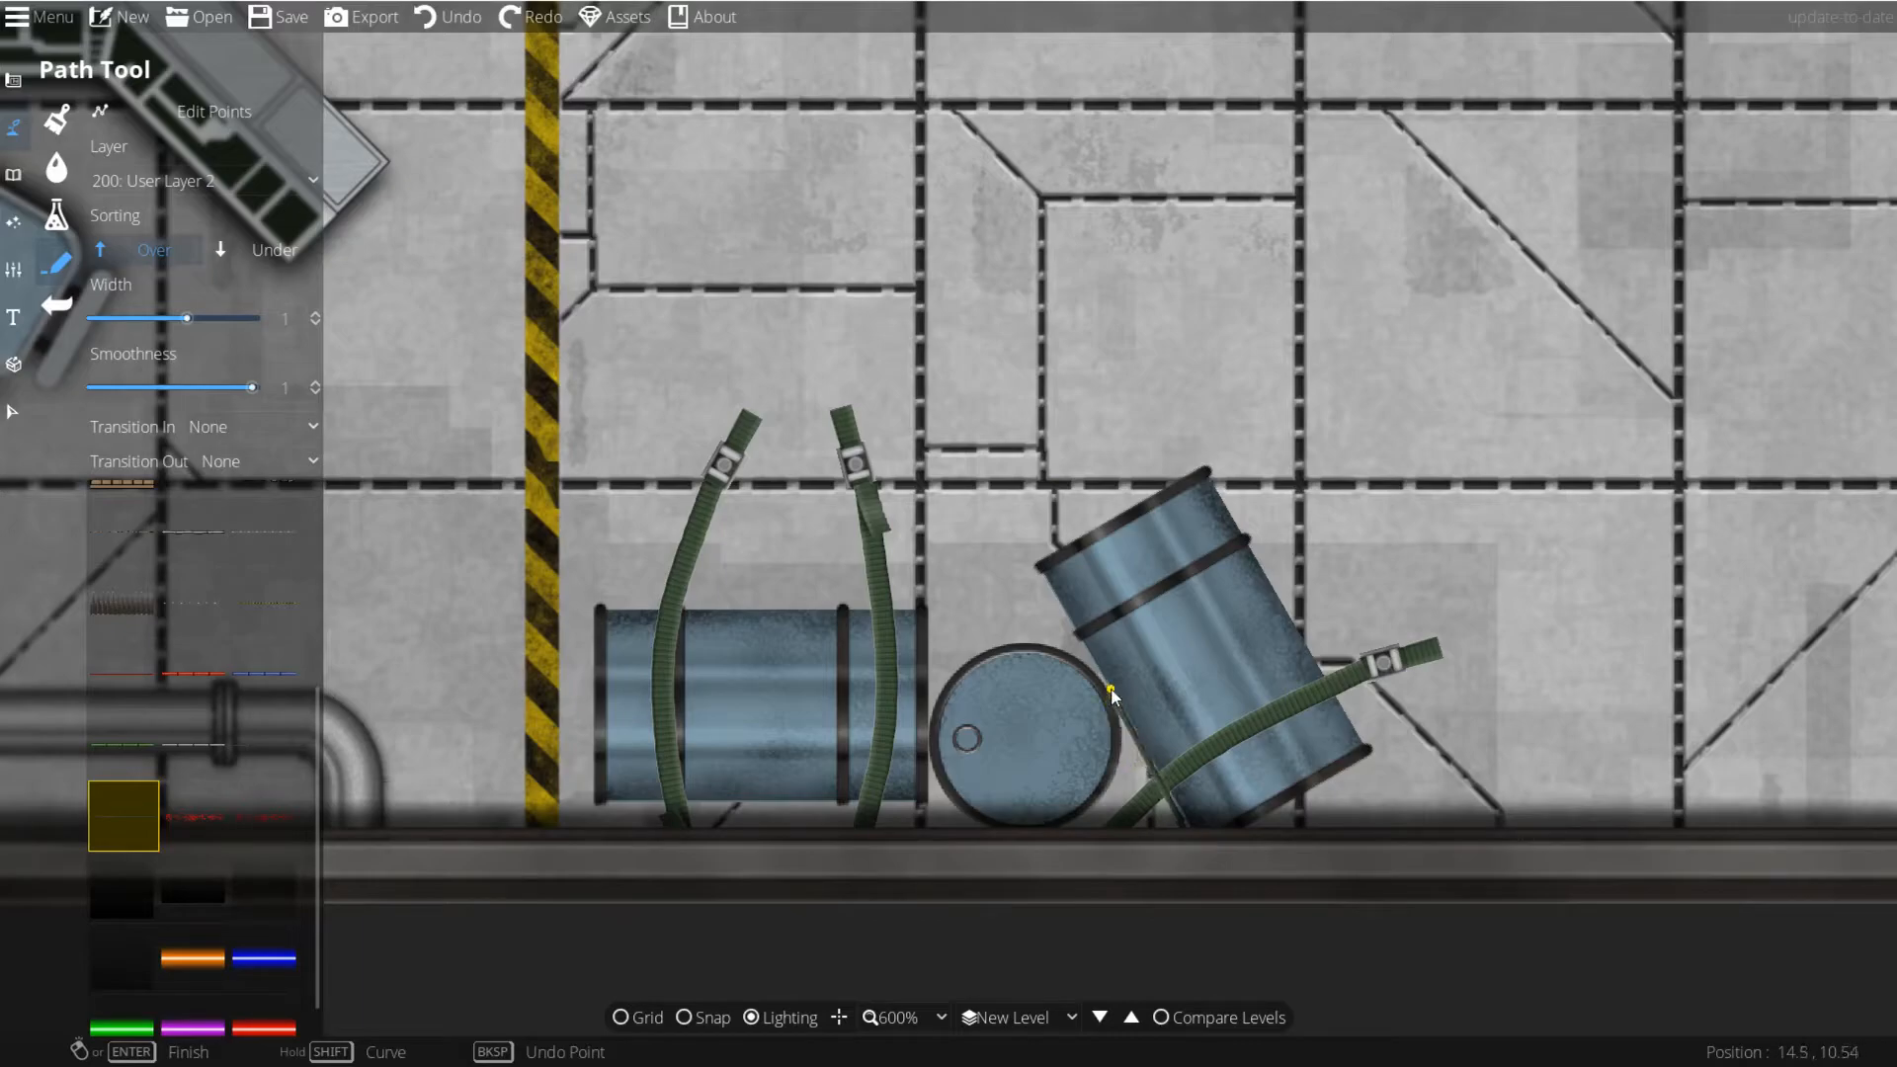
{"action": "left_click", "coordinate": [1067, 652]}
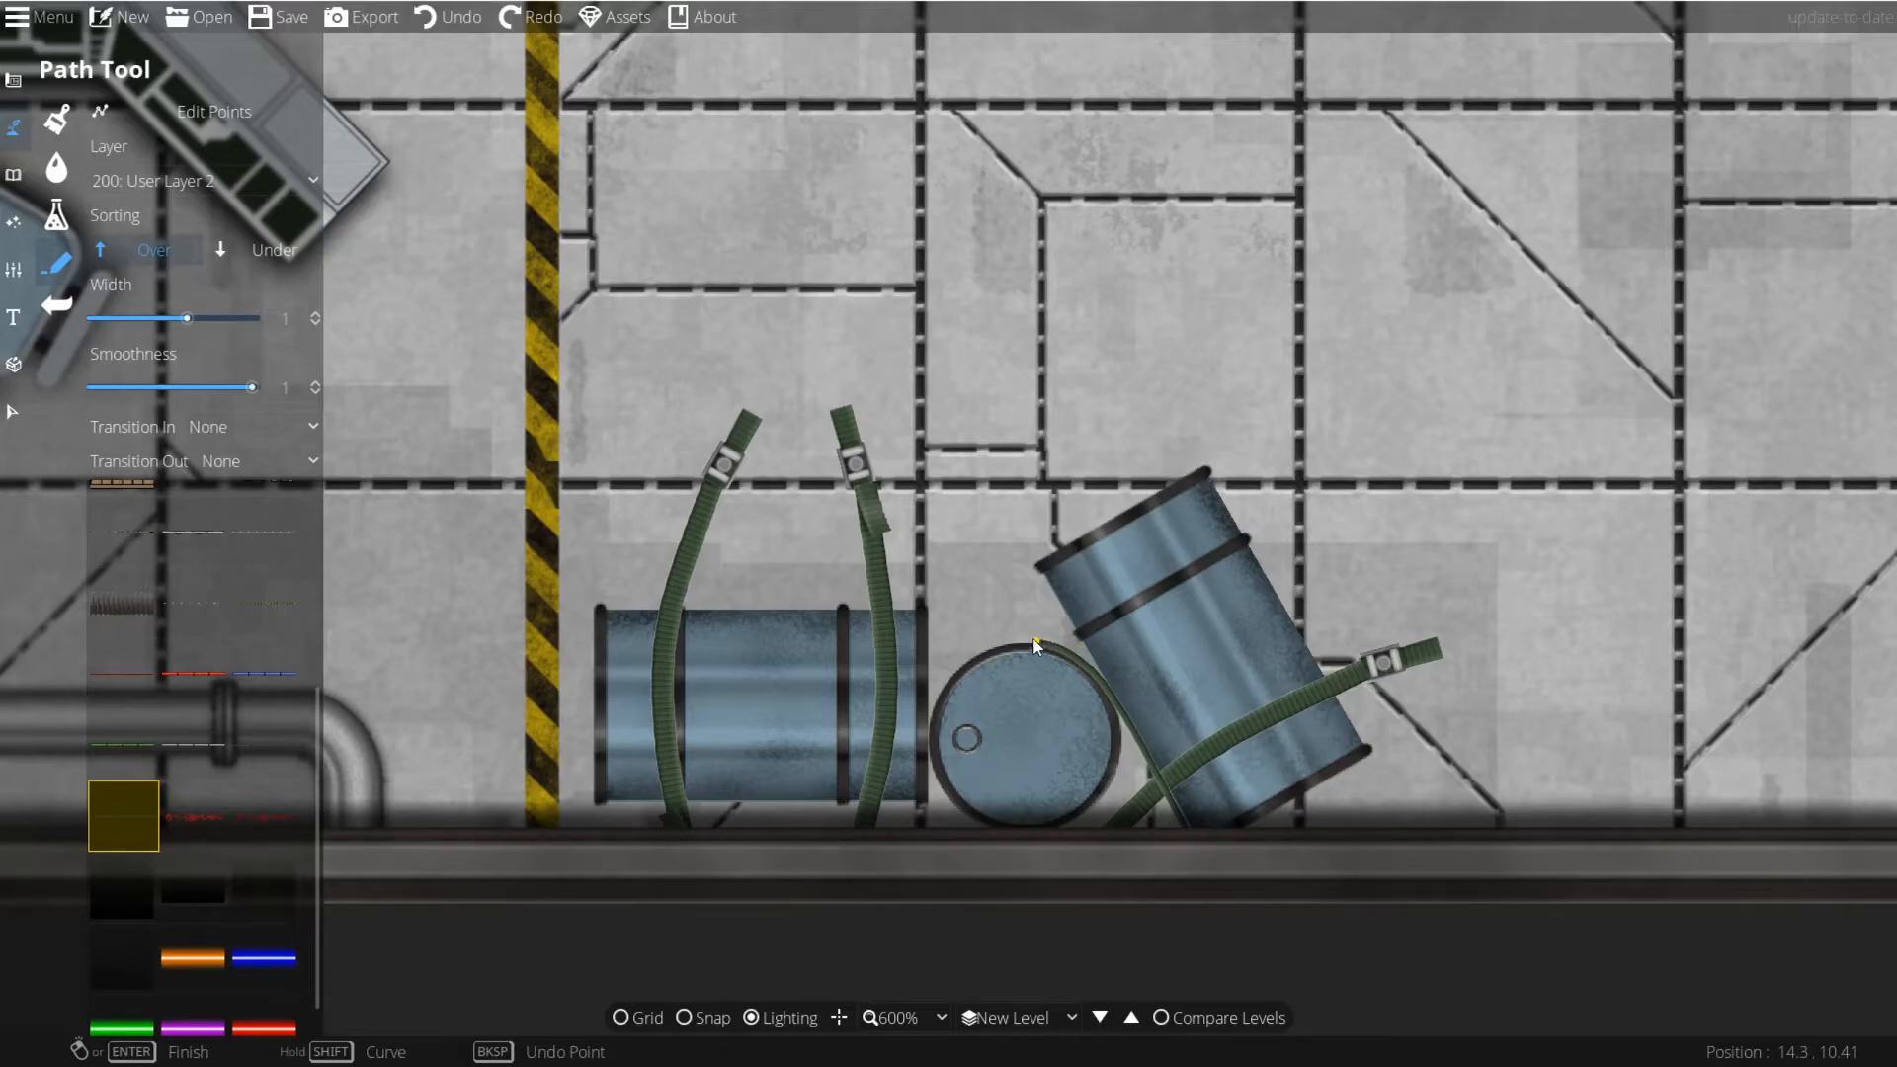
{"action": "left_click", "coordinate": [975, 658]}
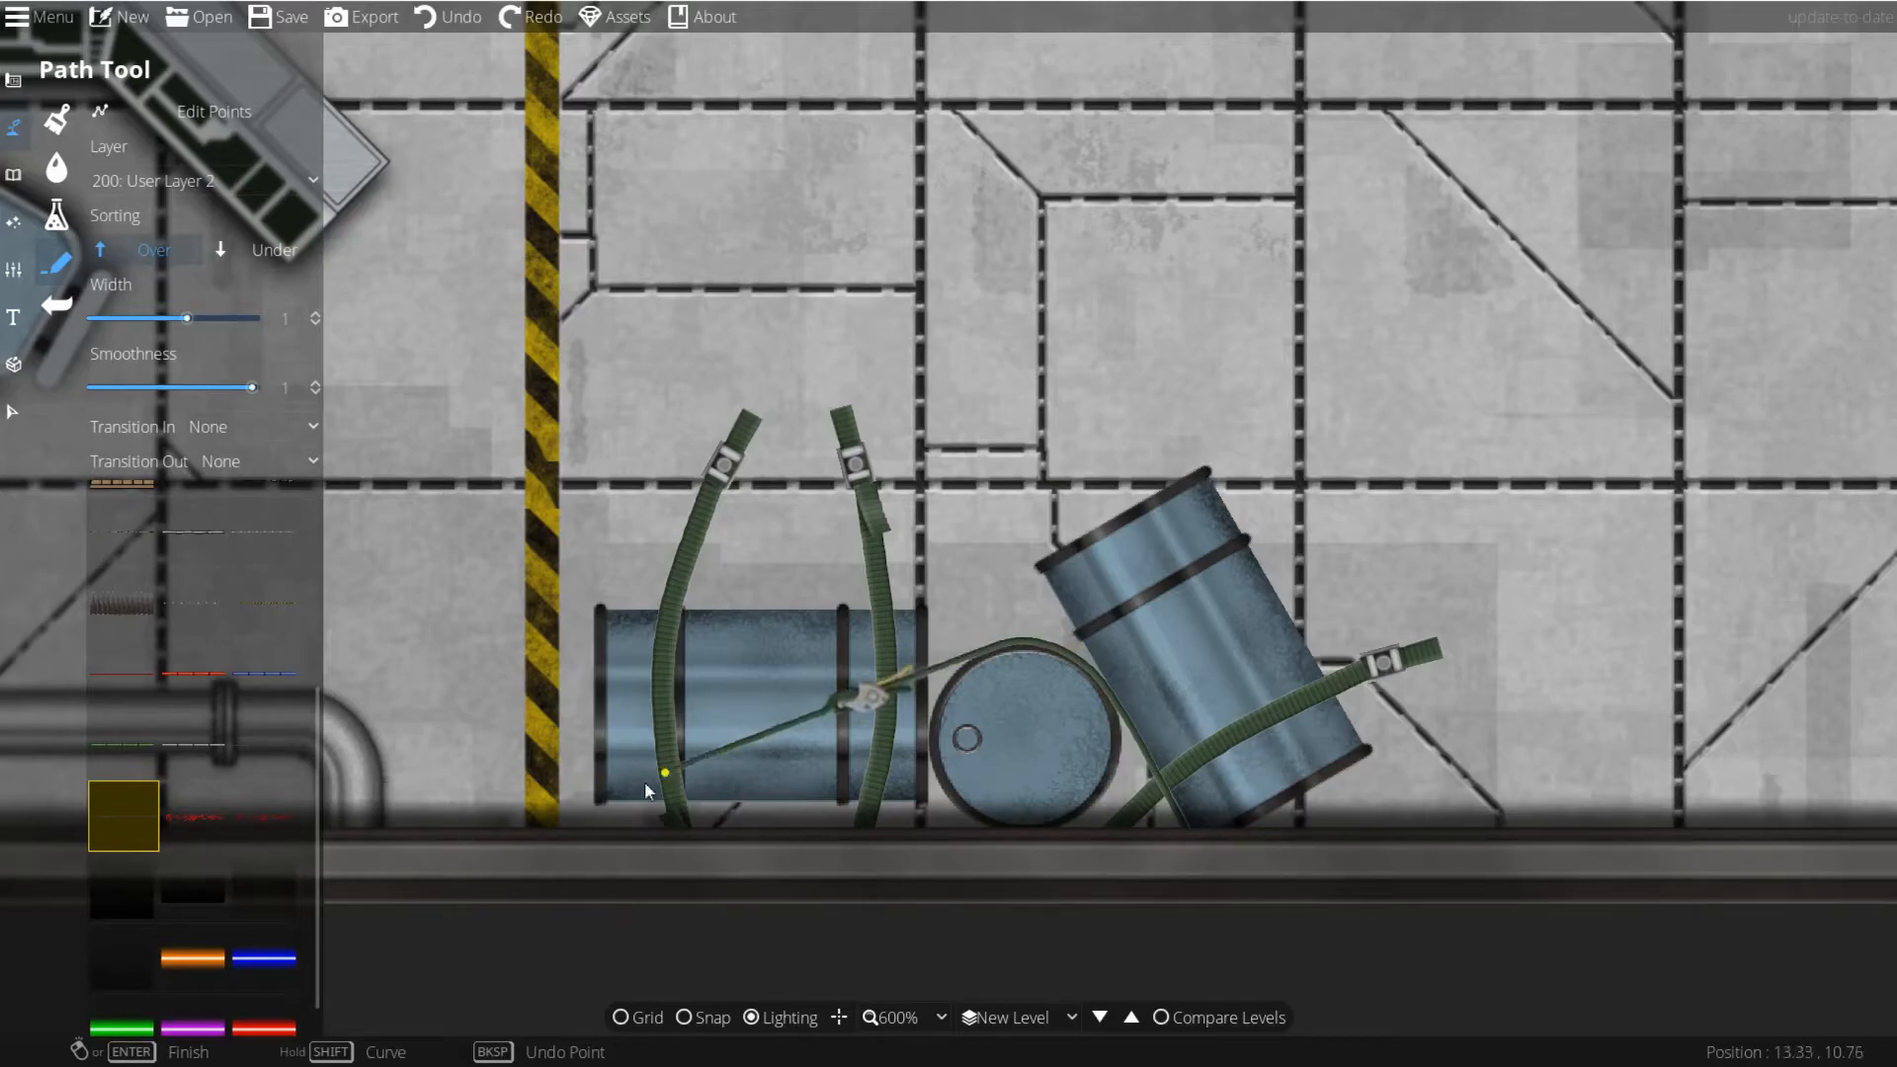
{"action": "double_click", "coordinate": [534, 843]}
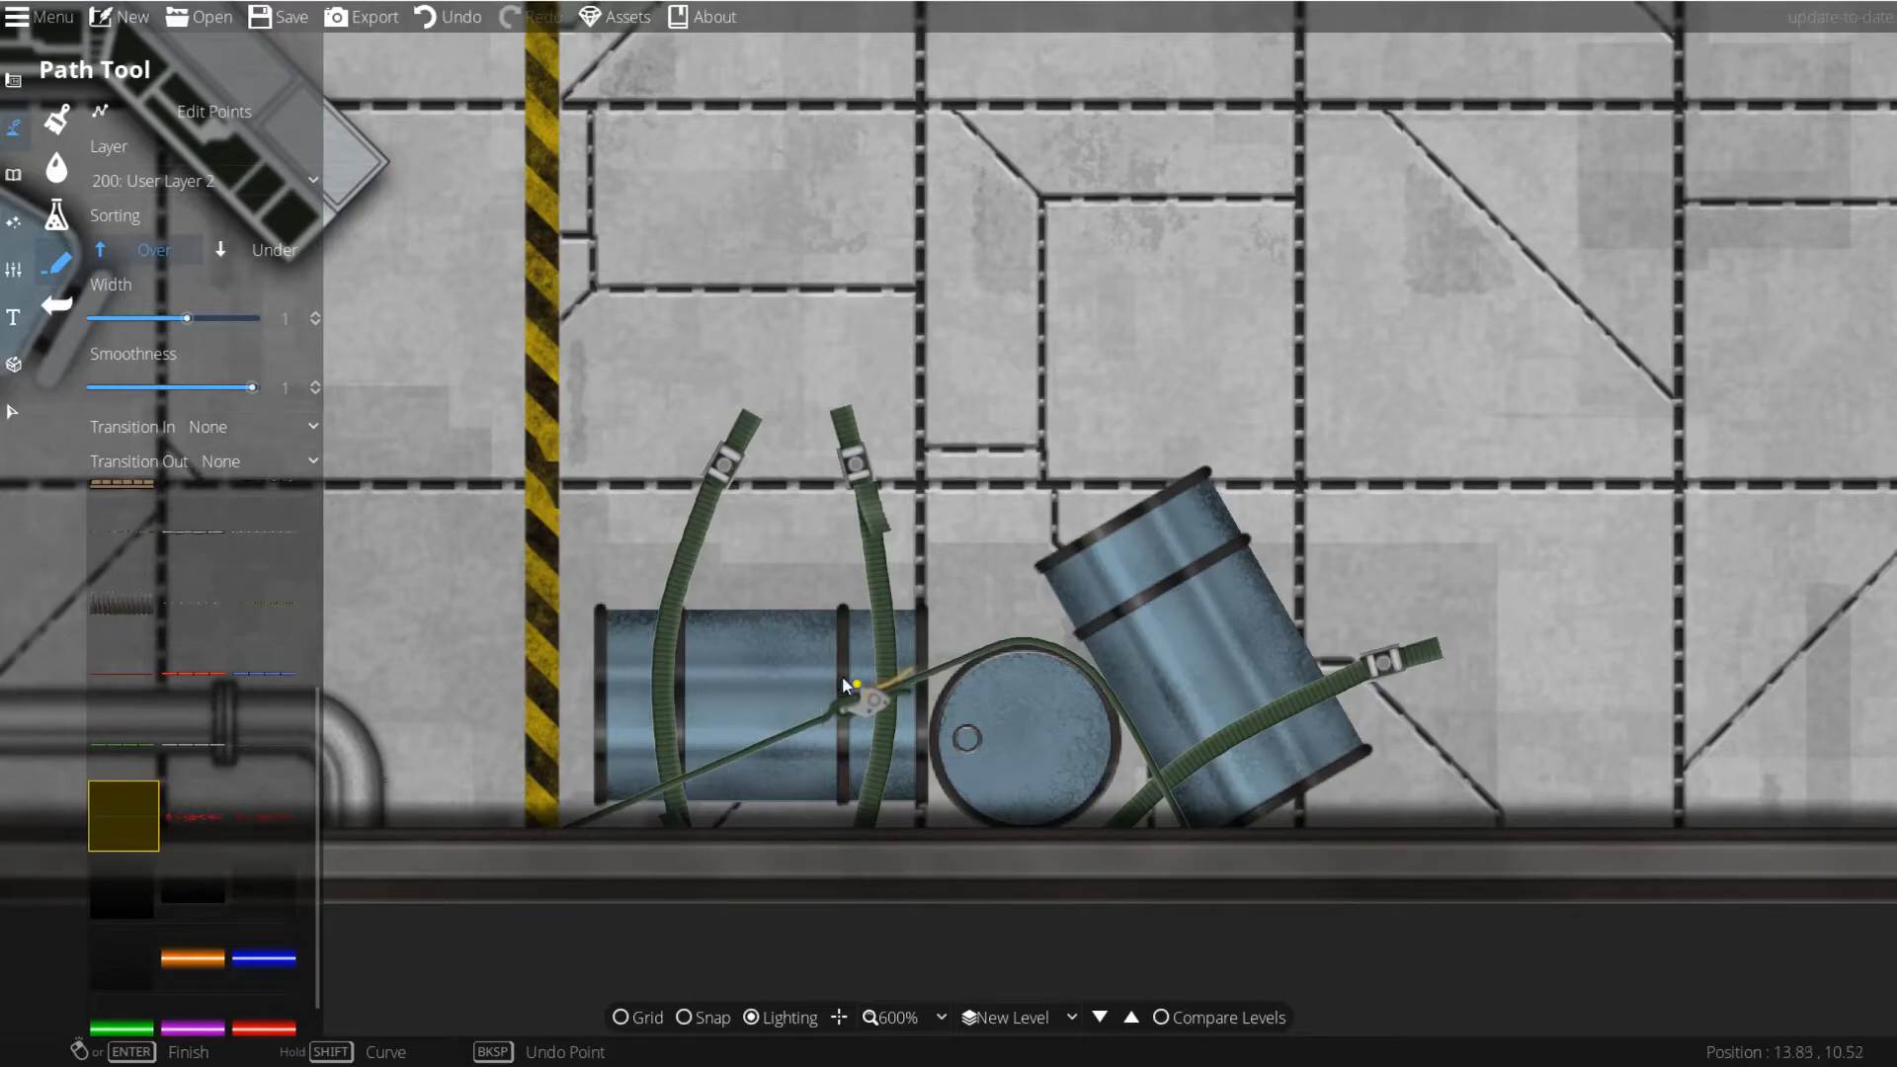
Step: Select the soft dark shadow path and set both Transition In and Transition Out to Fade
{"action": "left_click_drag", "start_coordinate": [911, 686], "coordinate": [893, 789]}
{"action": "scroll", "coordinate": [934, 741], "scroll_direction": "down", "scroll_amount": 1}
{"action": "scroll", "coordinate": [1059, 713], "scroll_direction": "up", "scroll_amount": 1}
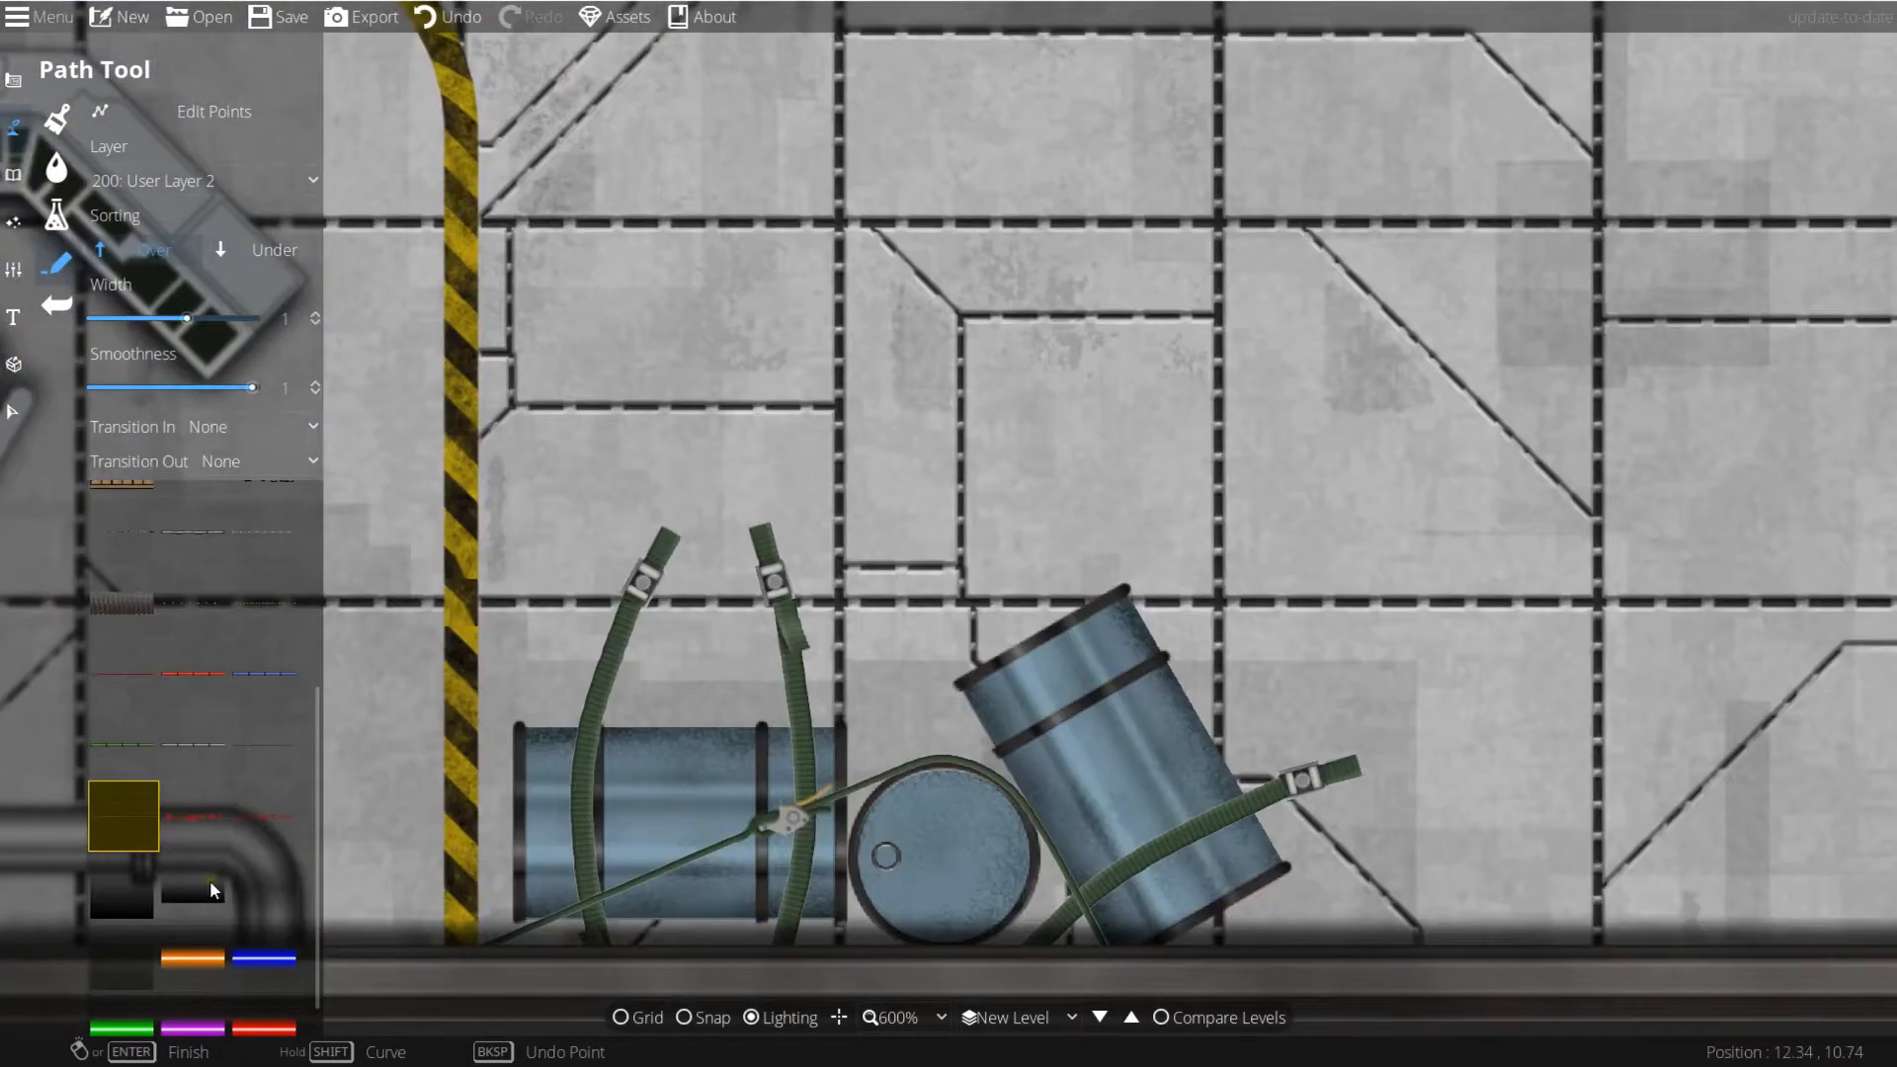
{"action": "left_click", "coordinate": [262, 895]}
{"action": "scroll", "coordinate": [867, 768], "scroll_direction": "down", "scroll_amount": 2}
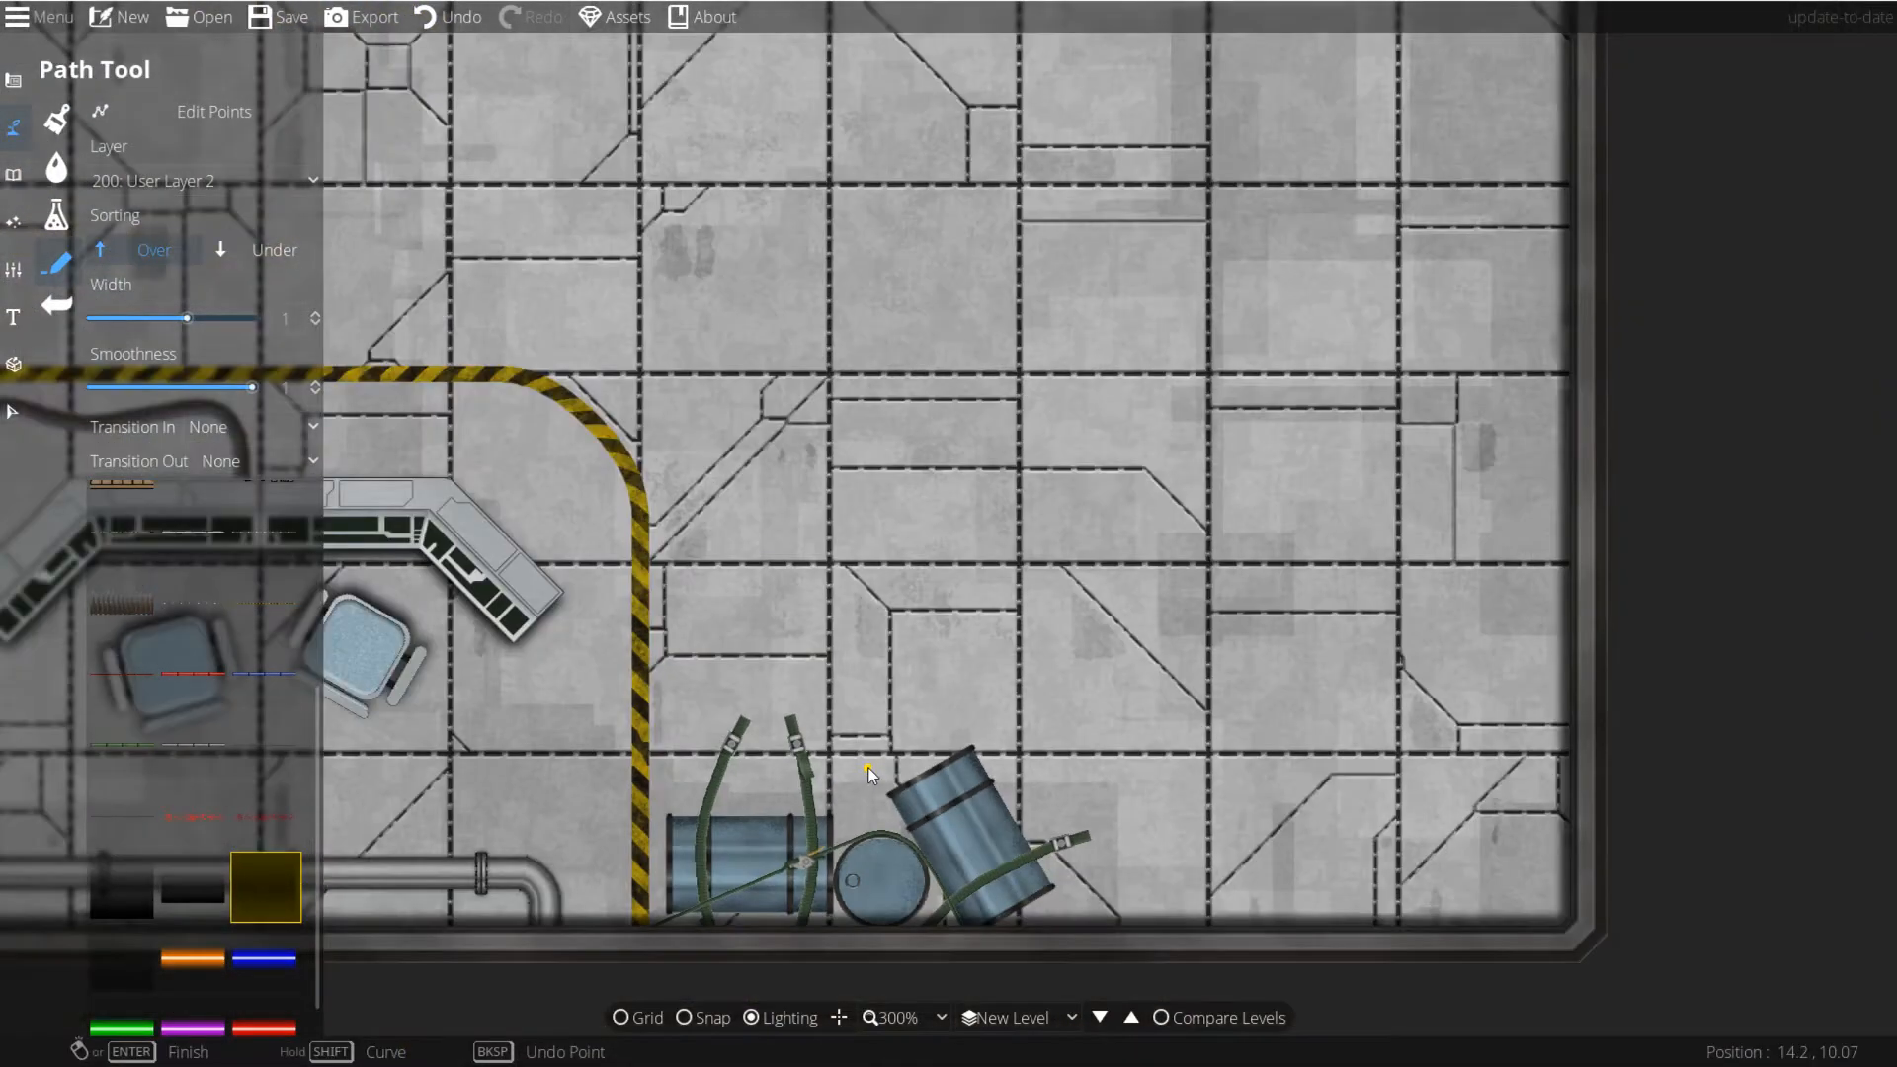
{"action": "left_click_drag", "start_coordinate": [875, 756], "coordinate": [1414, 619]}
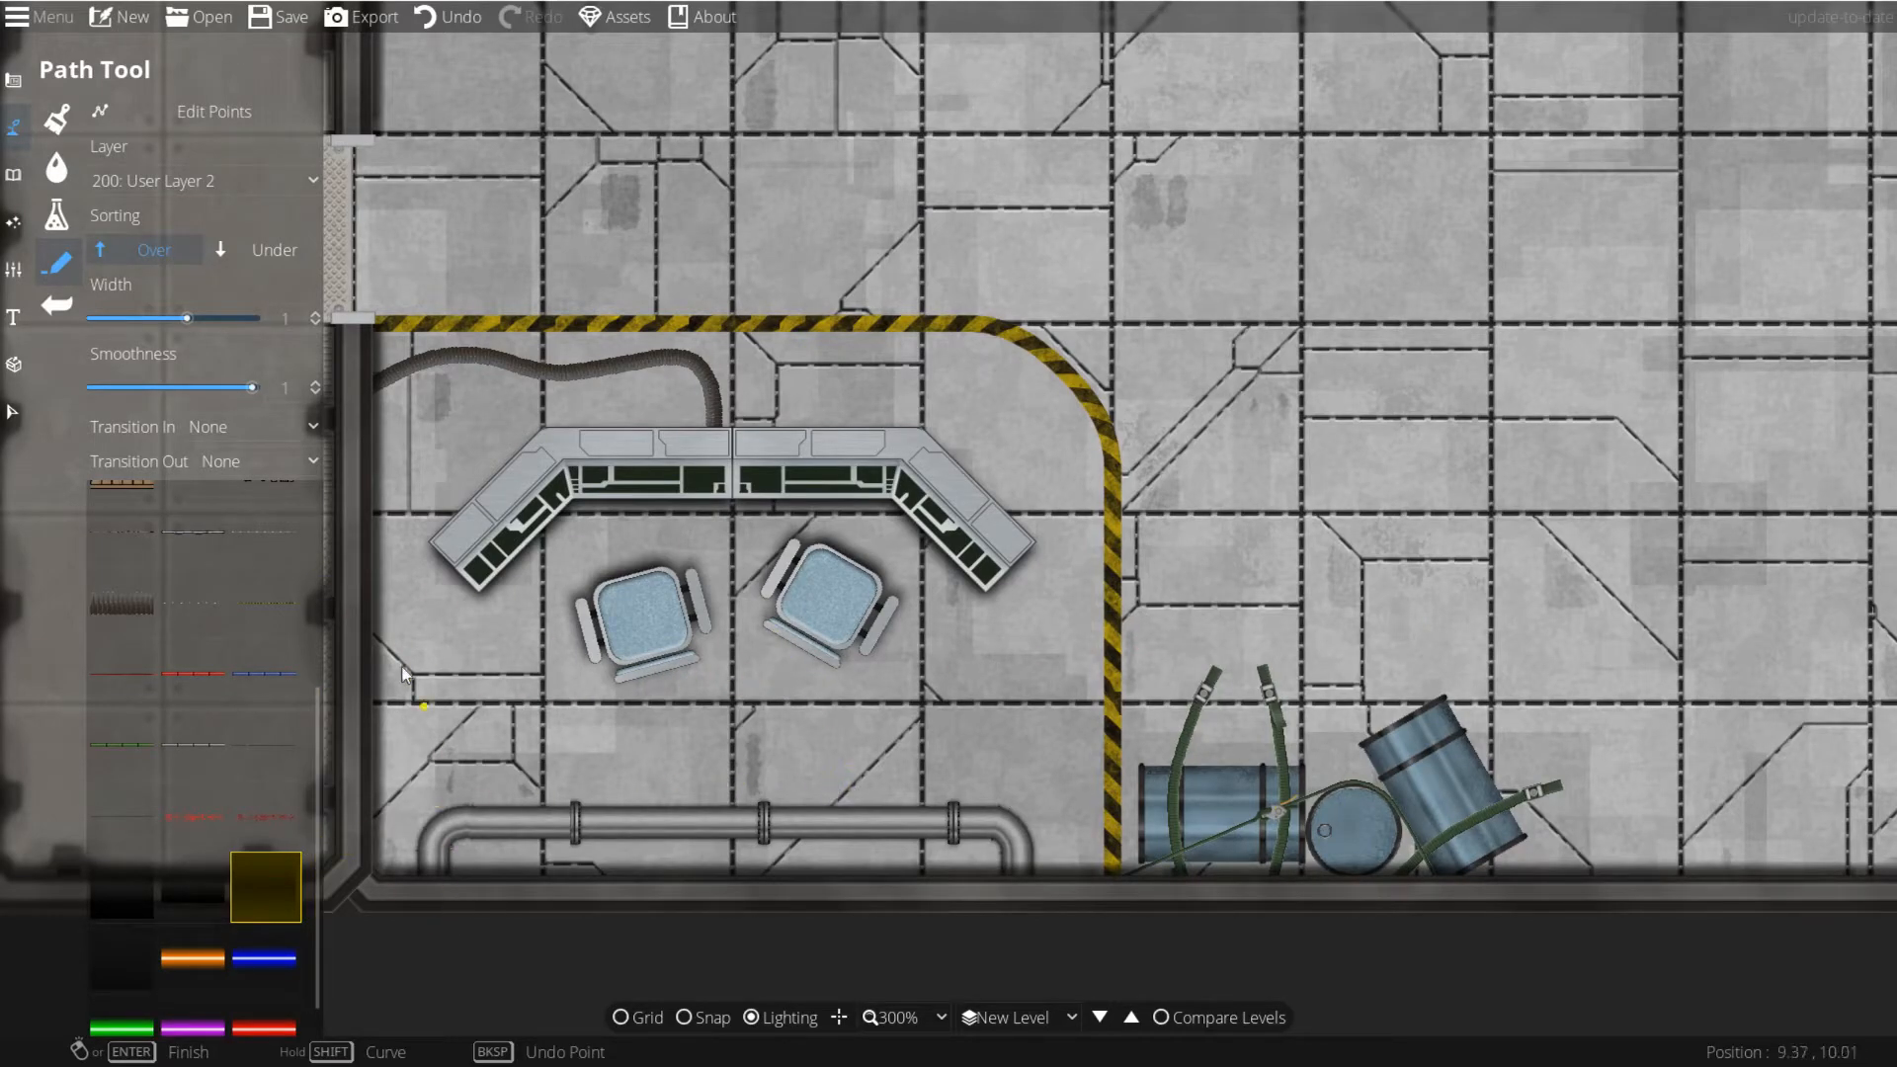
{"action": "left_click", "coordinate": [297, 427]}
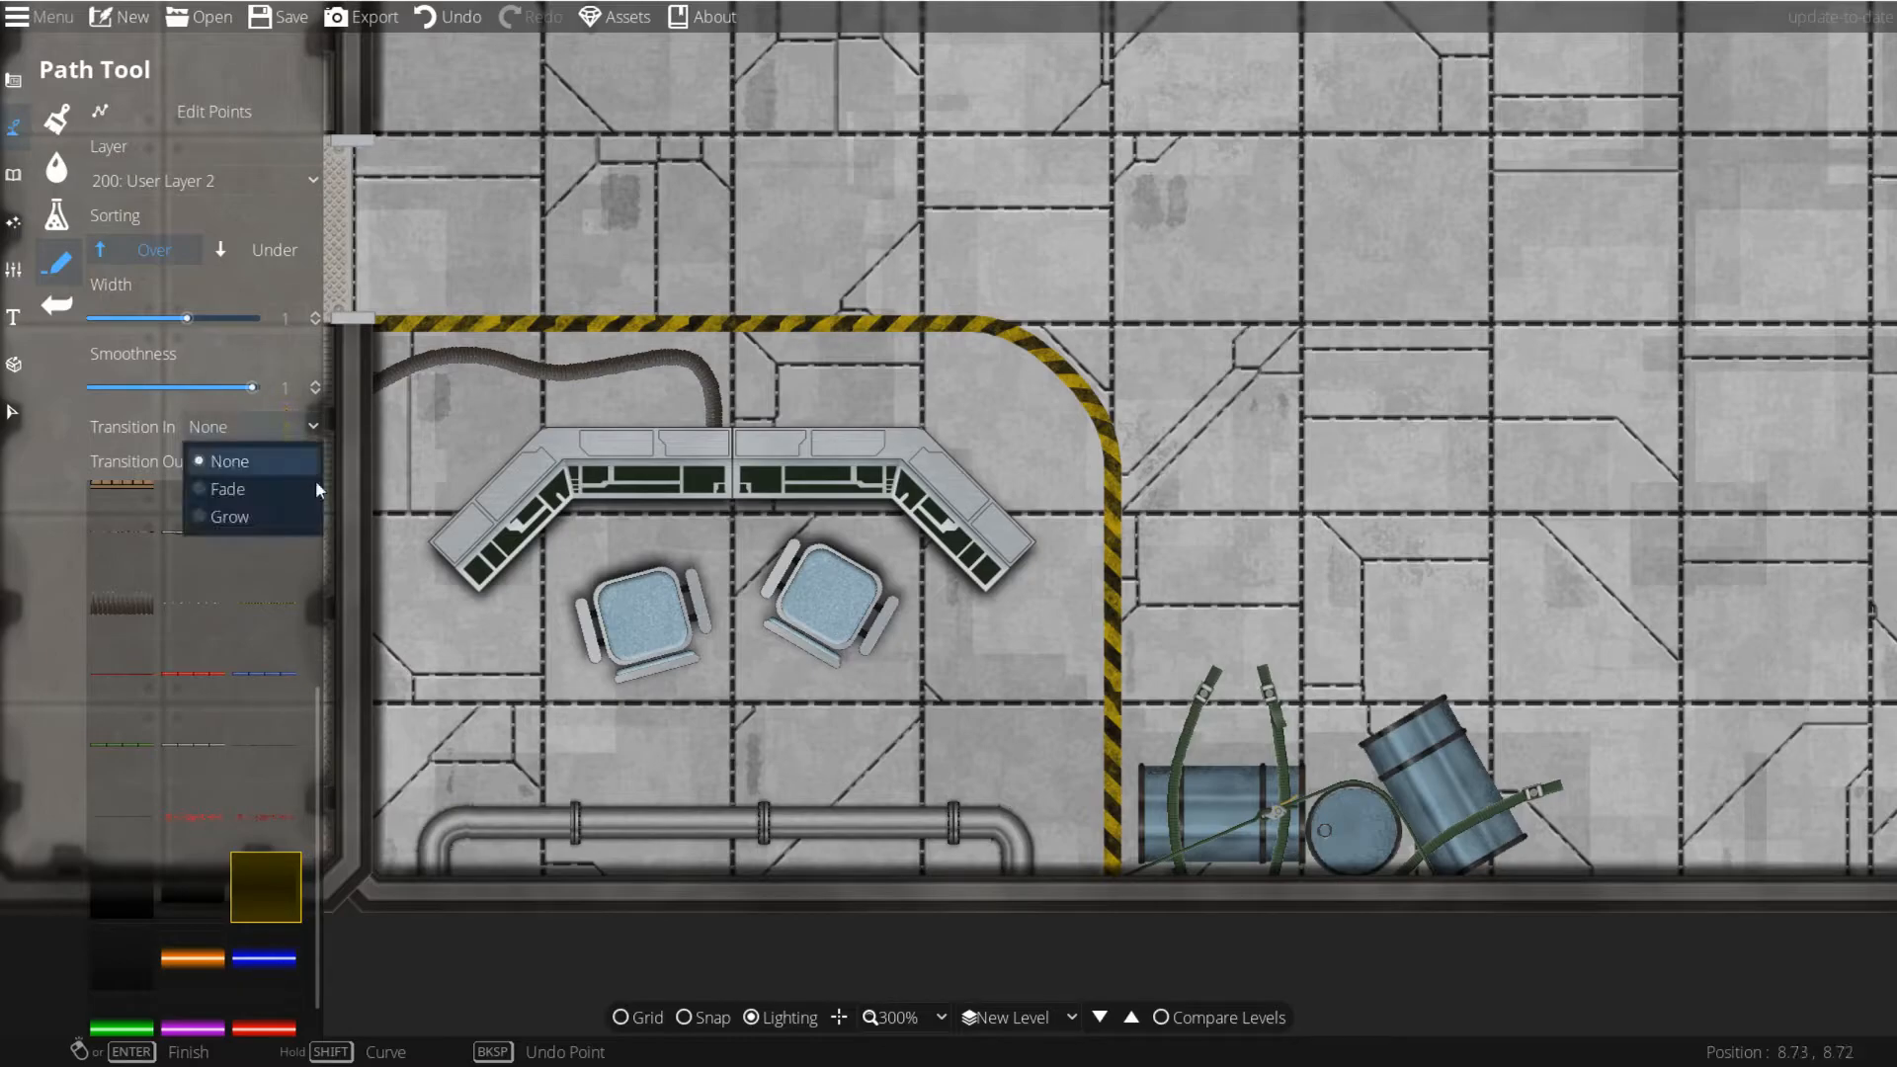
{"action": "left_click", "coordinate": [259, 490]}
{"action": "left_click", "coordinate": [259, 462]}
{"action": "left_click", "coordinate": [261, 523]}
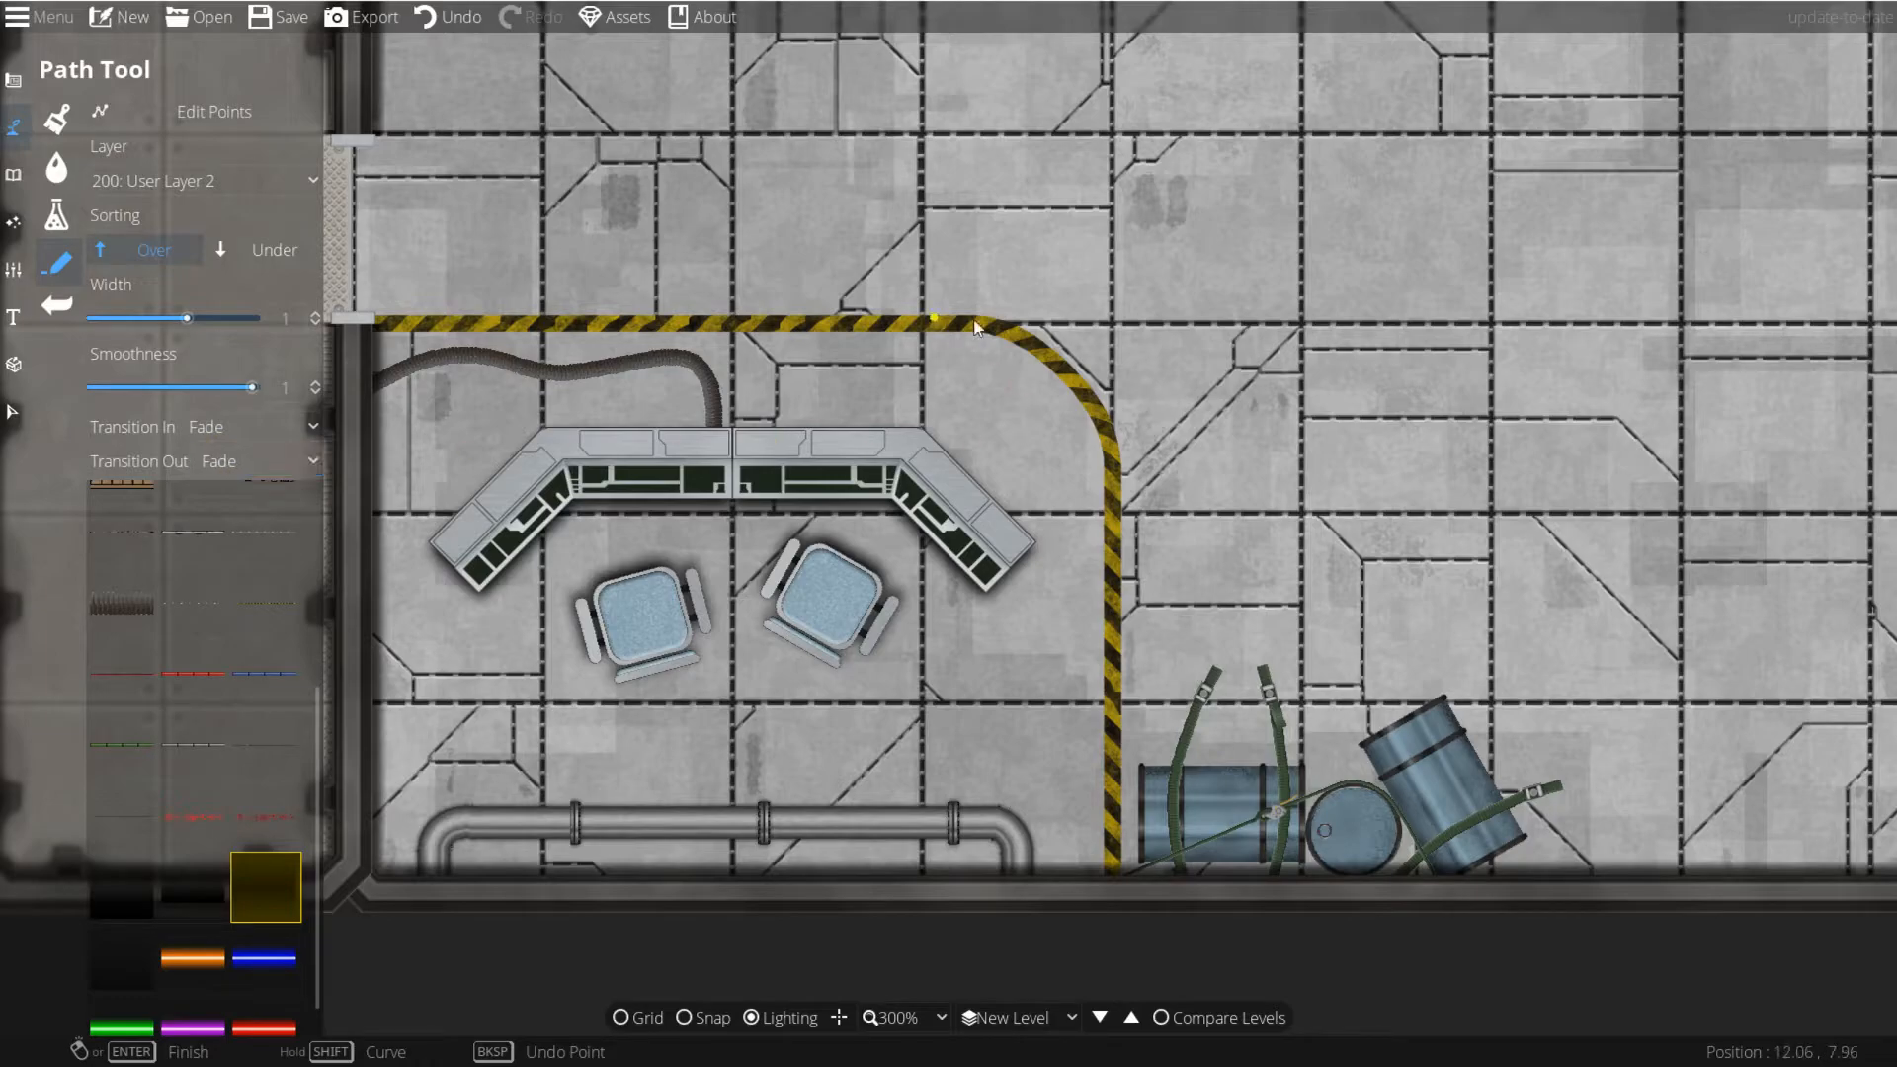
Step: Try a straight shadow across the open floor and a bent one at smoothness 0.4, undoing both
{"action": "left_click", "coordinate": [1593, 421]}
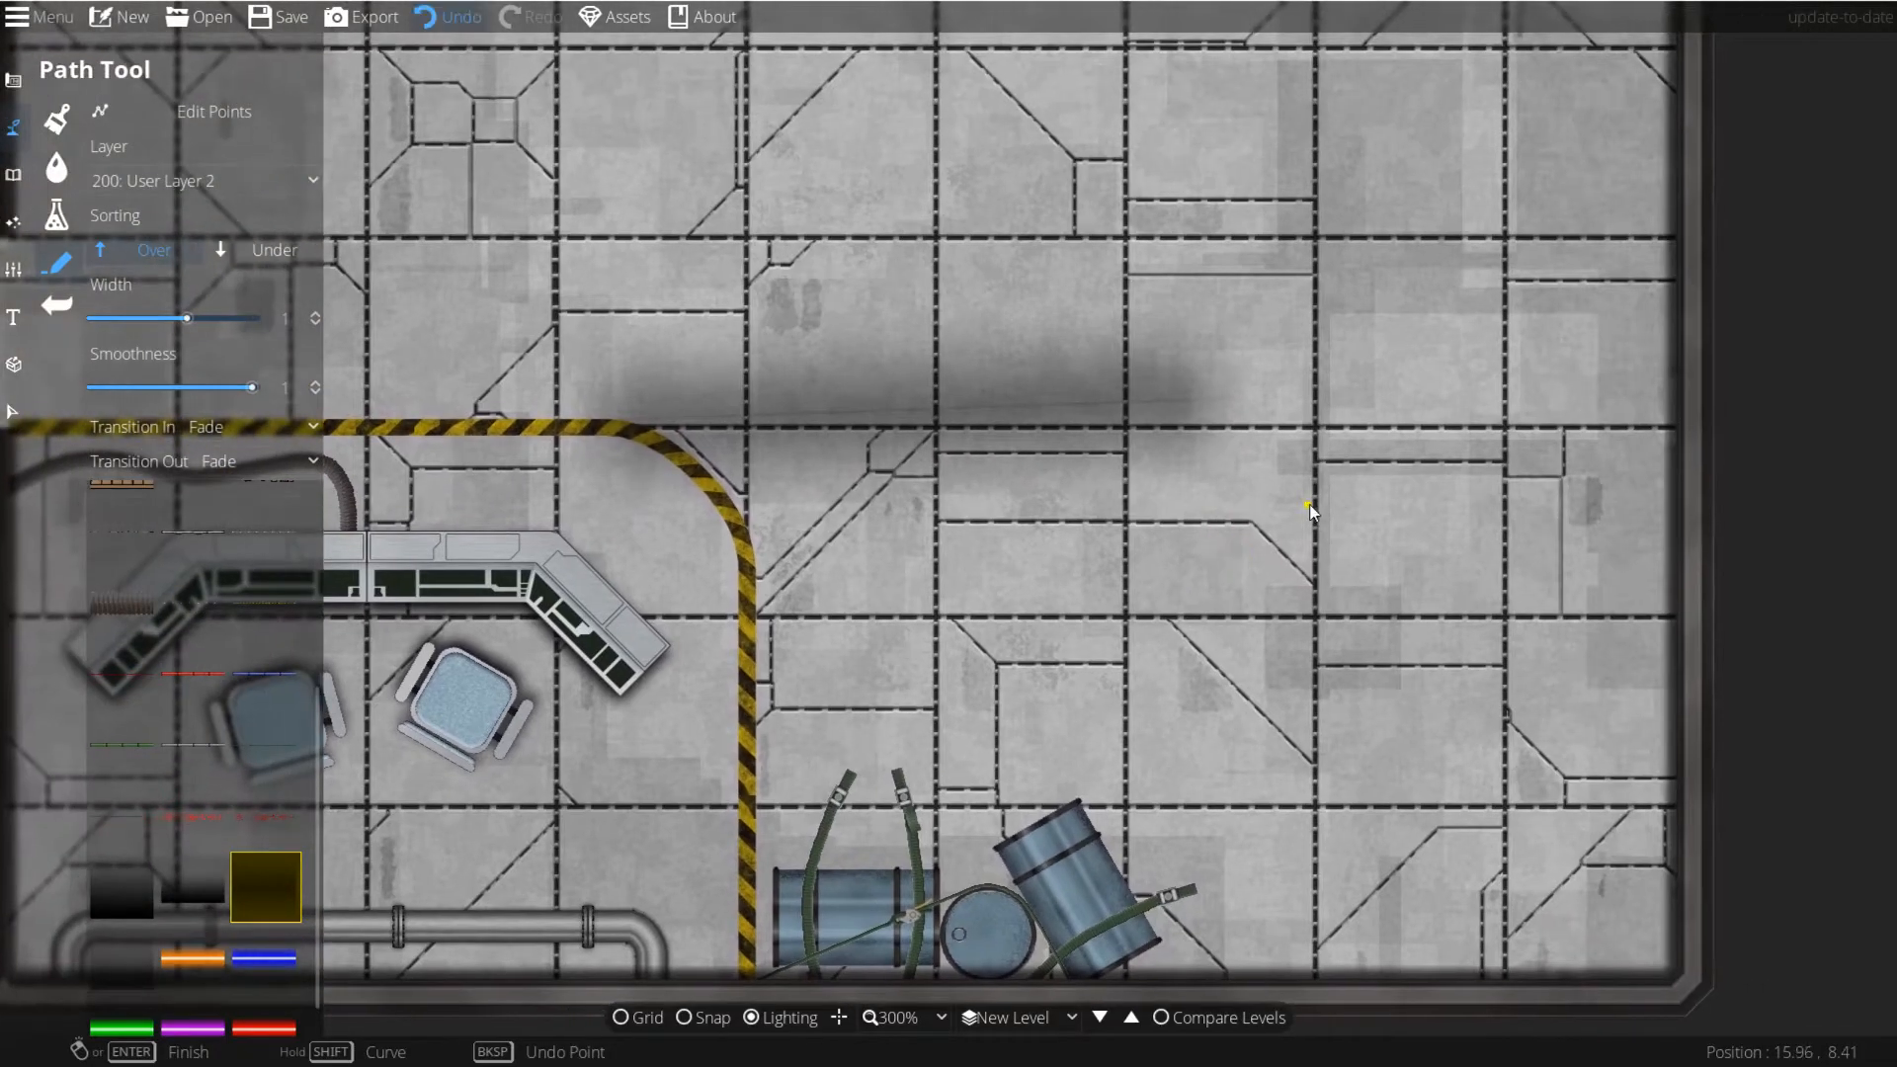
{"action": "key", "text": "ctrl+z"}
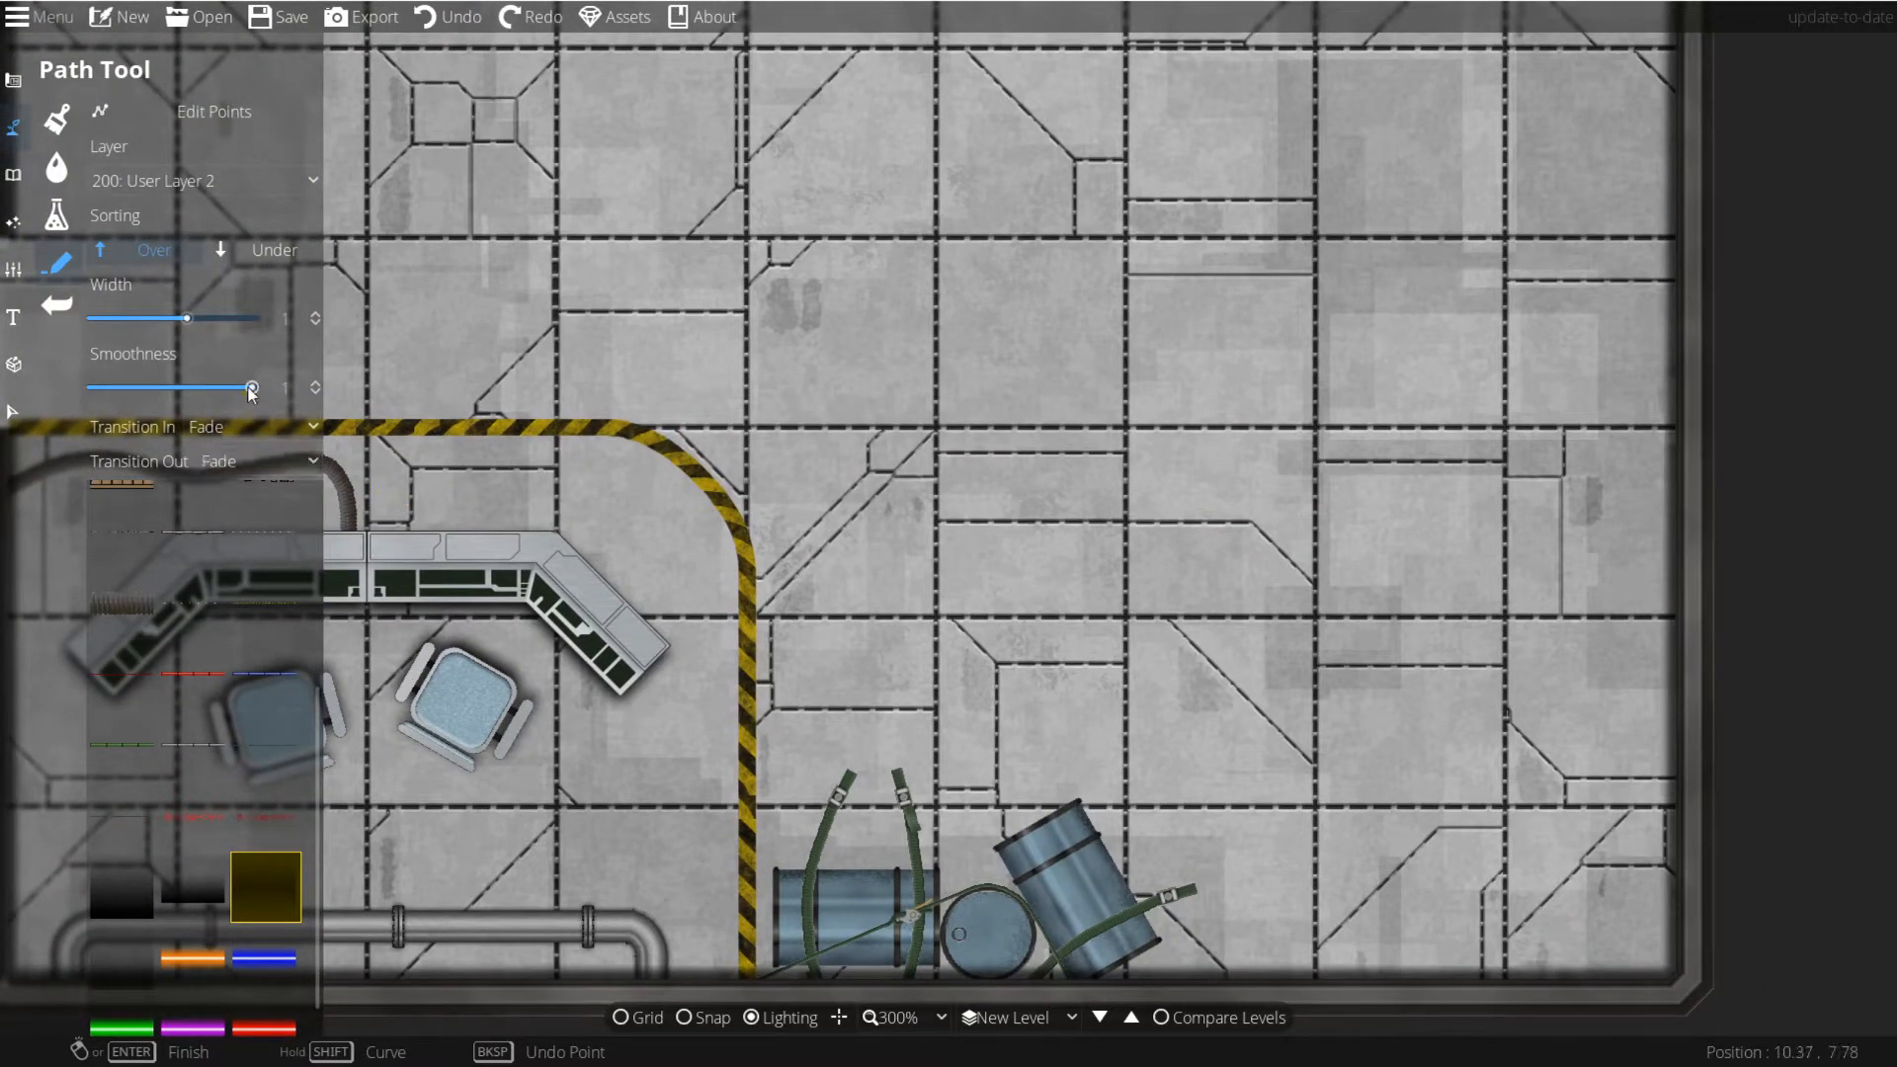
{"action": "left_click_drag", "start_coordinate": [246, 391], "coordinate": [159, 378]}
{"action": "left_click", "coordinate": [855, 377]}
{"action": "left_click", "coordinate": [1178, 490]}
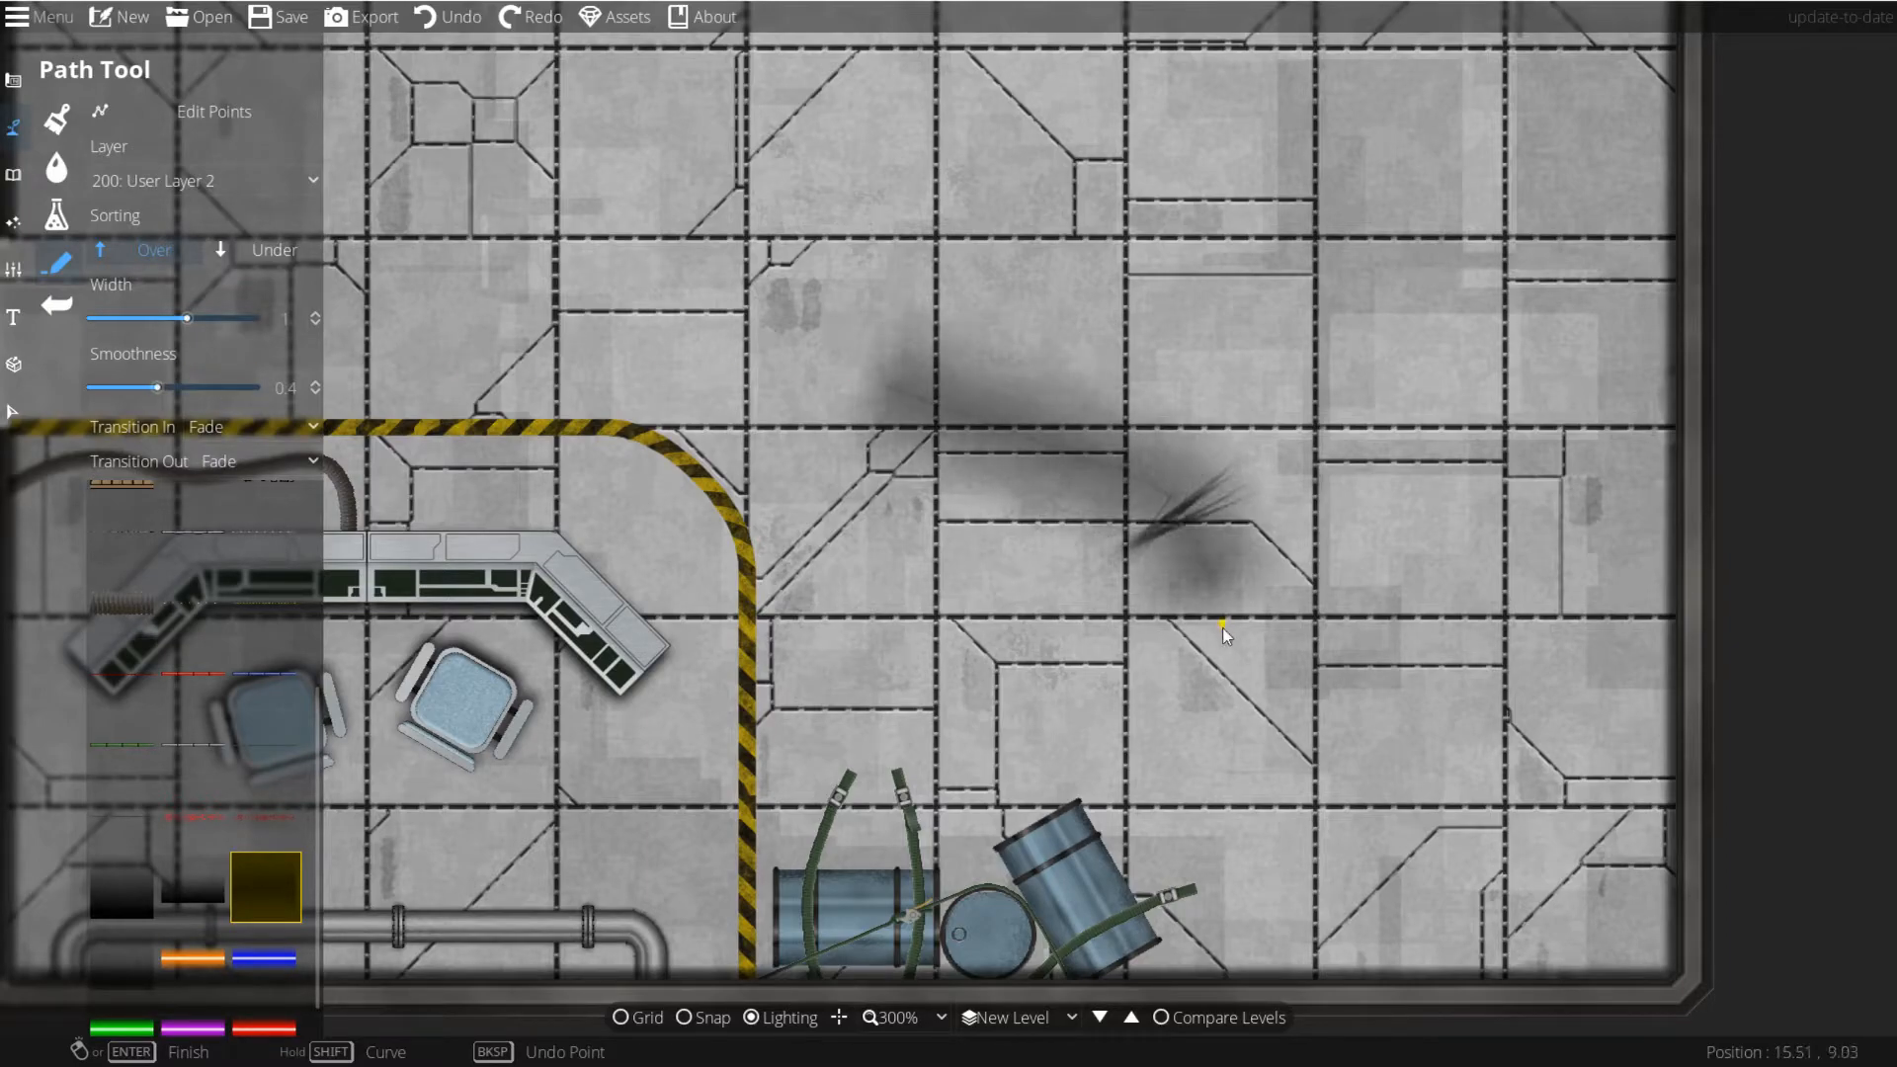
{"action": "left_click", "coordinate": [1167, 710]}
{"action": "key", "text": "ctrl+z"}
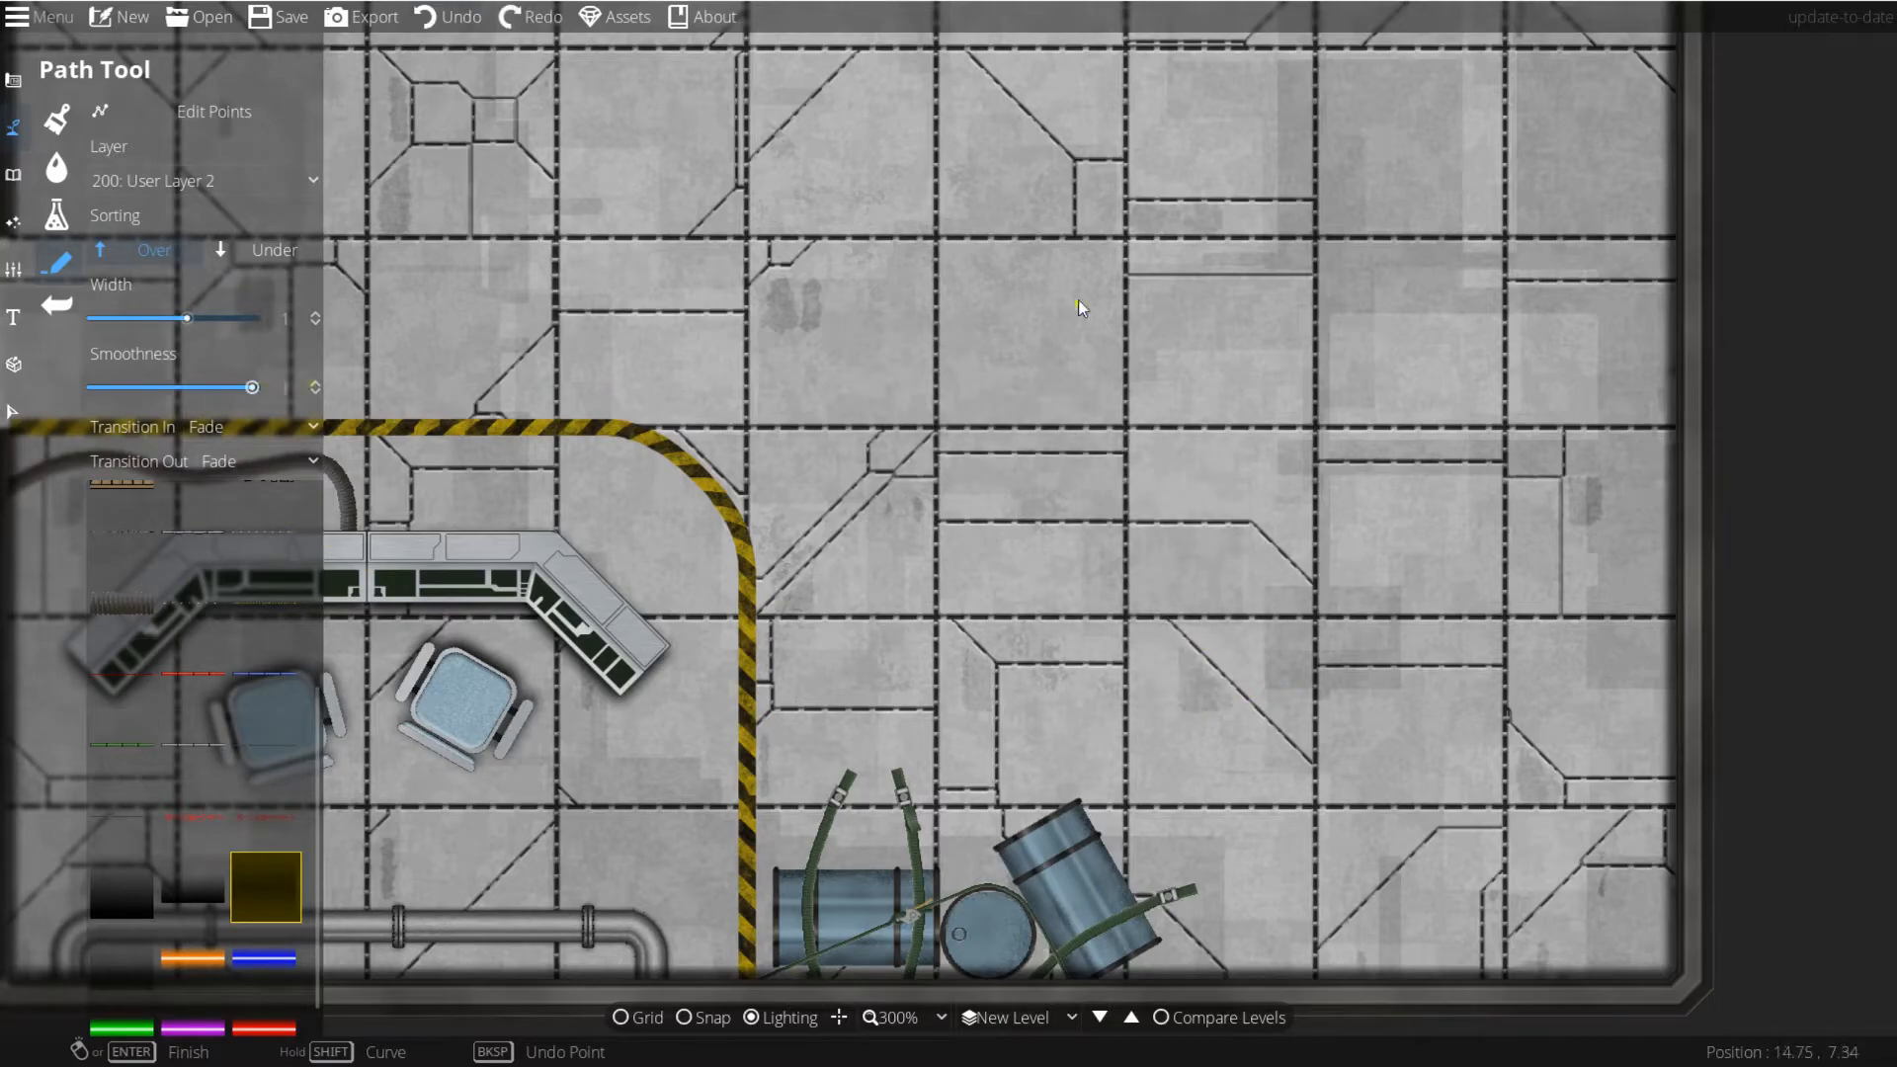
Step: Try a curved faded shadow at smoothness 1 across the open floor above the barrels and undo it
{"action": "left_click", "coordinate": [1077, 310]}
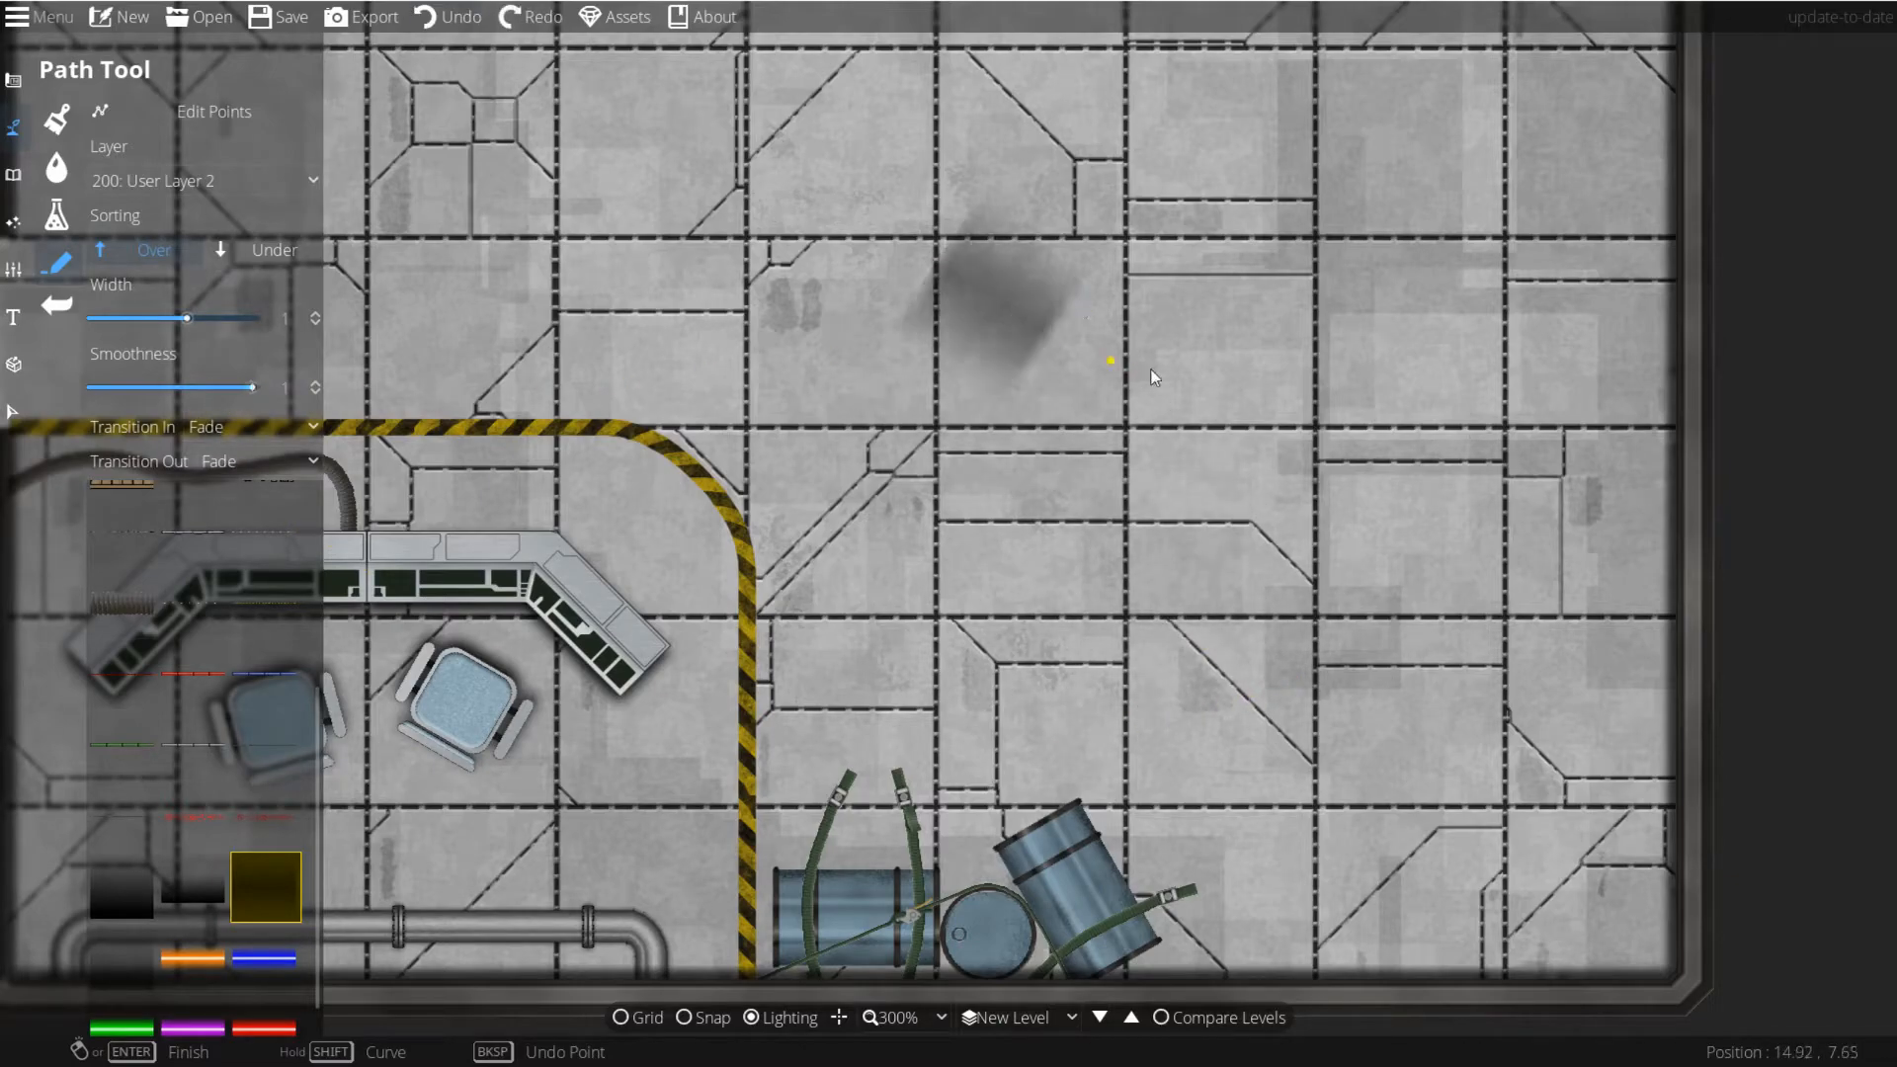
{"action": "left_click", "coordinate": [1265, 648]}
{"action": "right_click", "coordinate": [1242, 830]}
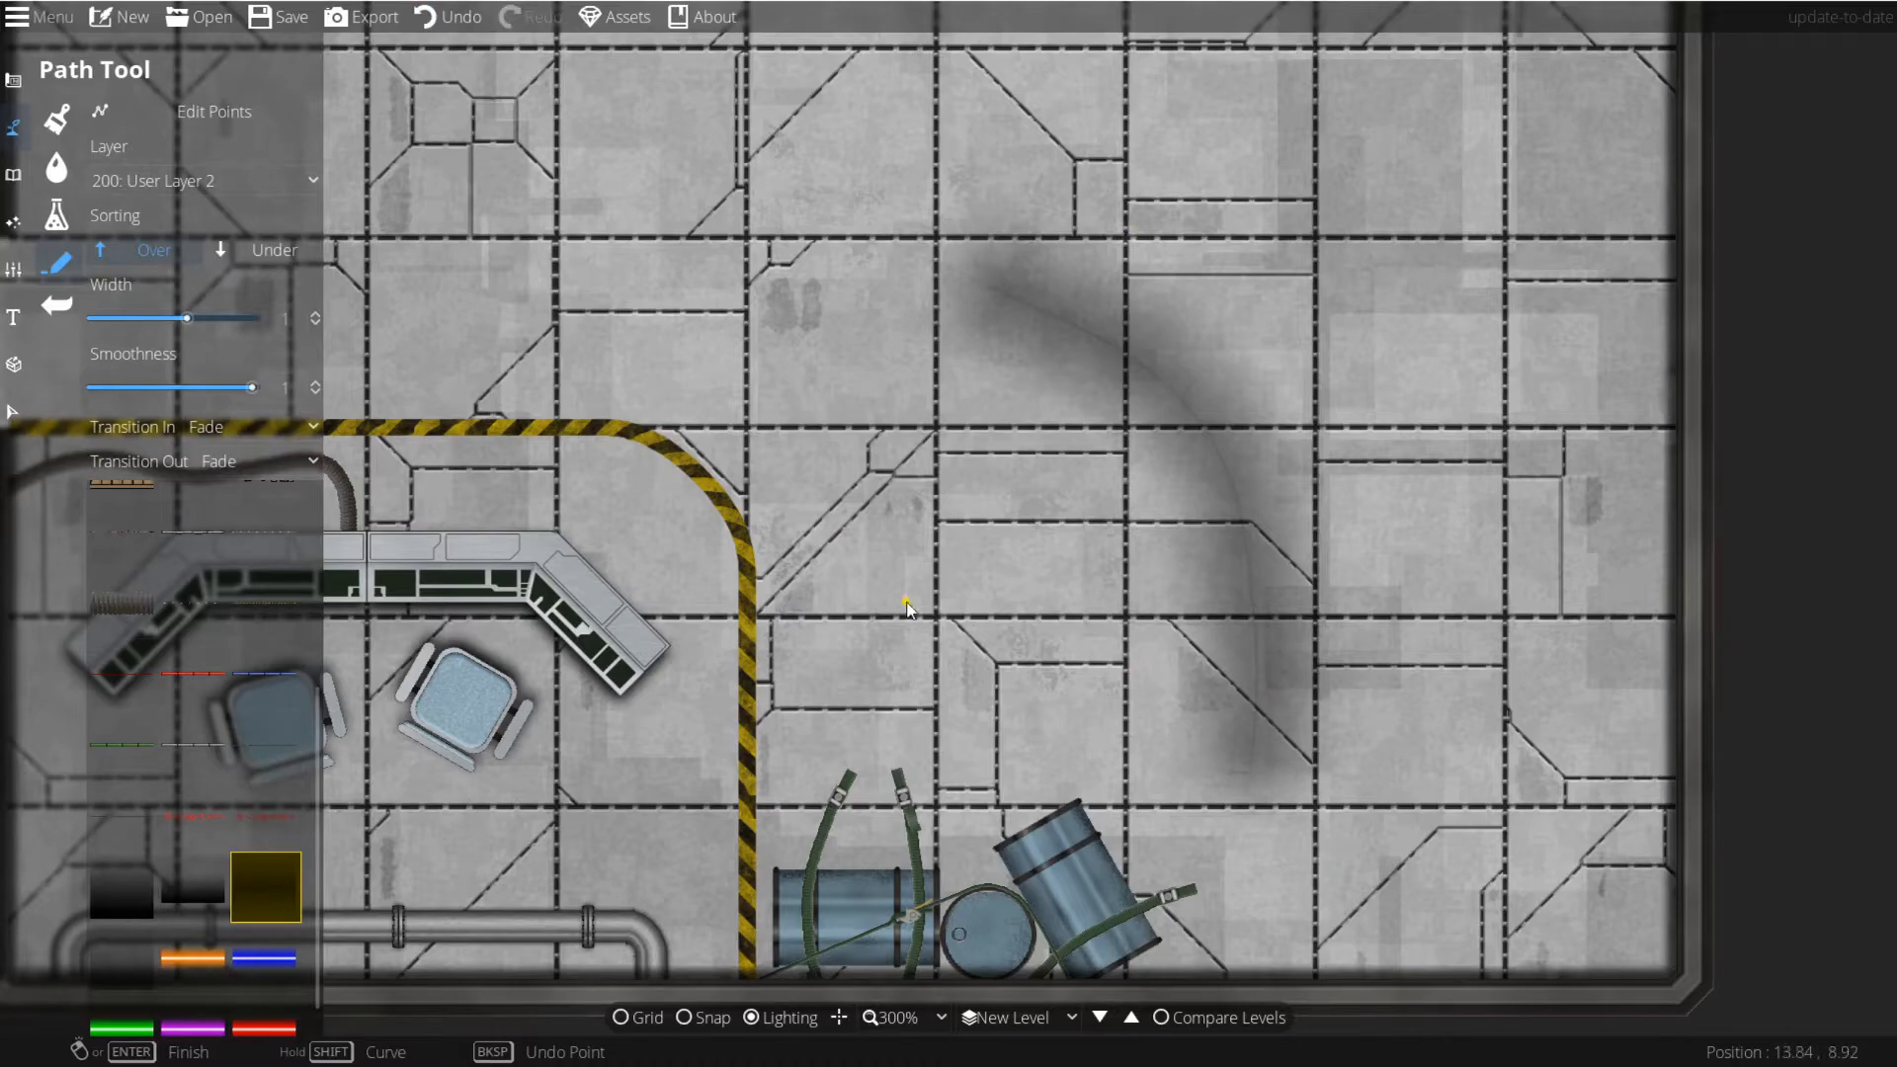
{"action": "left_click_drag", "start_coordinate": [1016, 567], "coordinate": [1238, 486]}
{"action": "key", "text": "ctrl+z"}
Step: Draw faded shadows along the room's lower wall and the left wall below the doorway
{"action": "left_click_drag", "start_coordinate": [1122, 607], "coordinate": [1247, 691]}
{"action": "left_click_drag", "start_coordinate": [736, 843], "coordinate": [925, 784]}
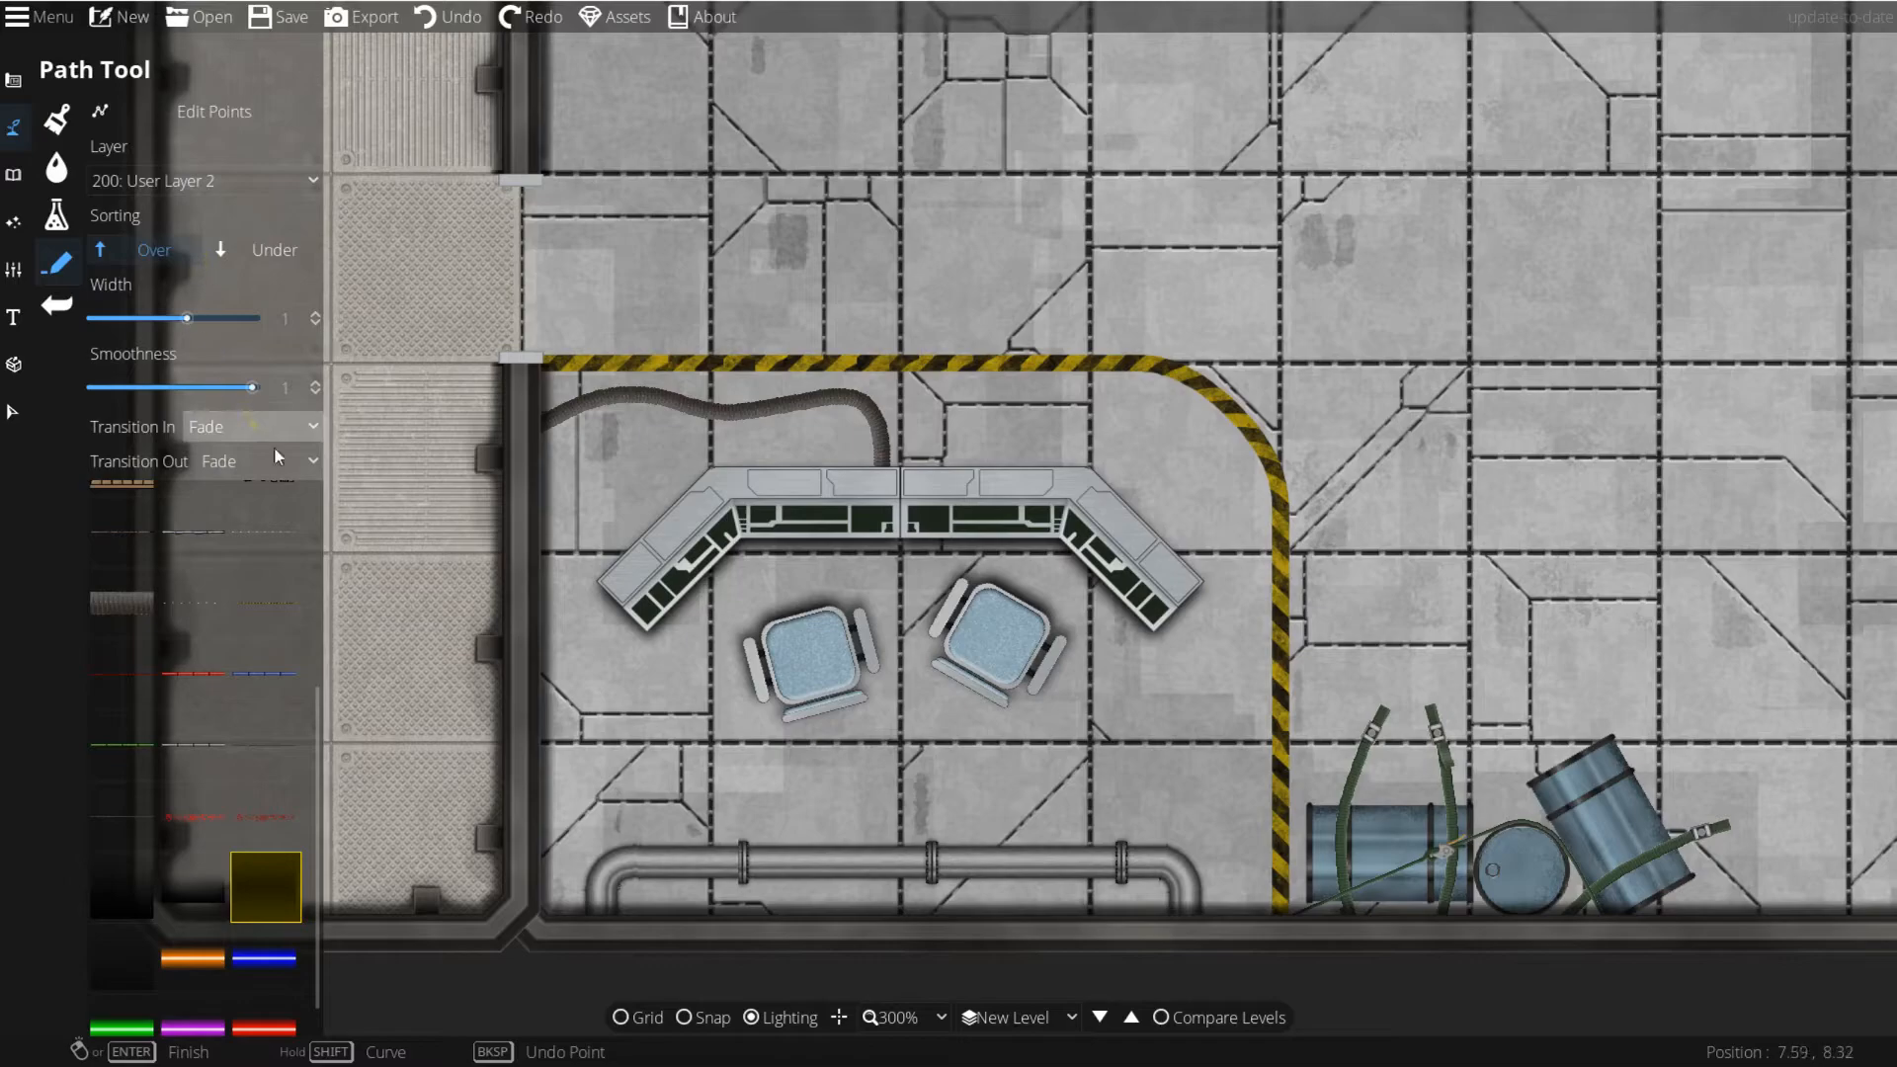
{"action": "scroll", "coordinate": [933, 632], "scroll_direction": "down", "scroll_amount": 1}
{"action": "left_click", "coordinate": [1766, 810]}
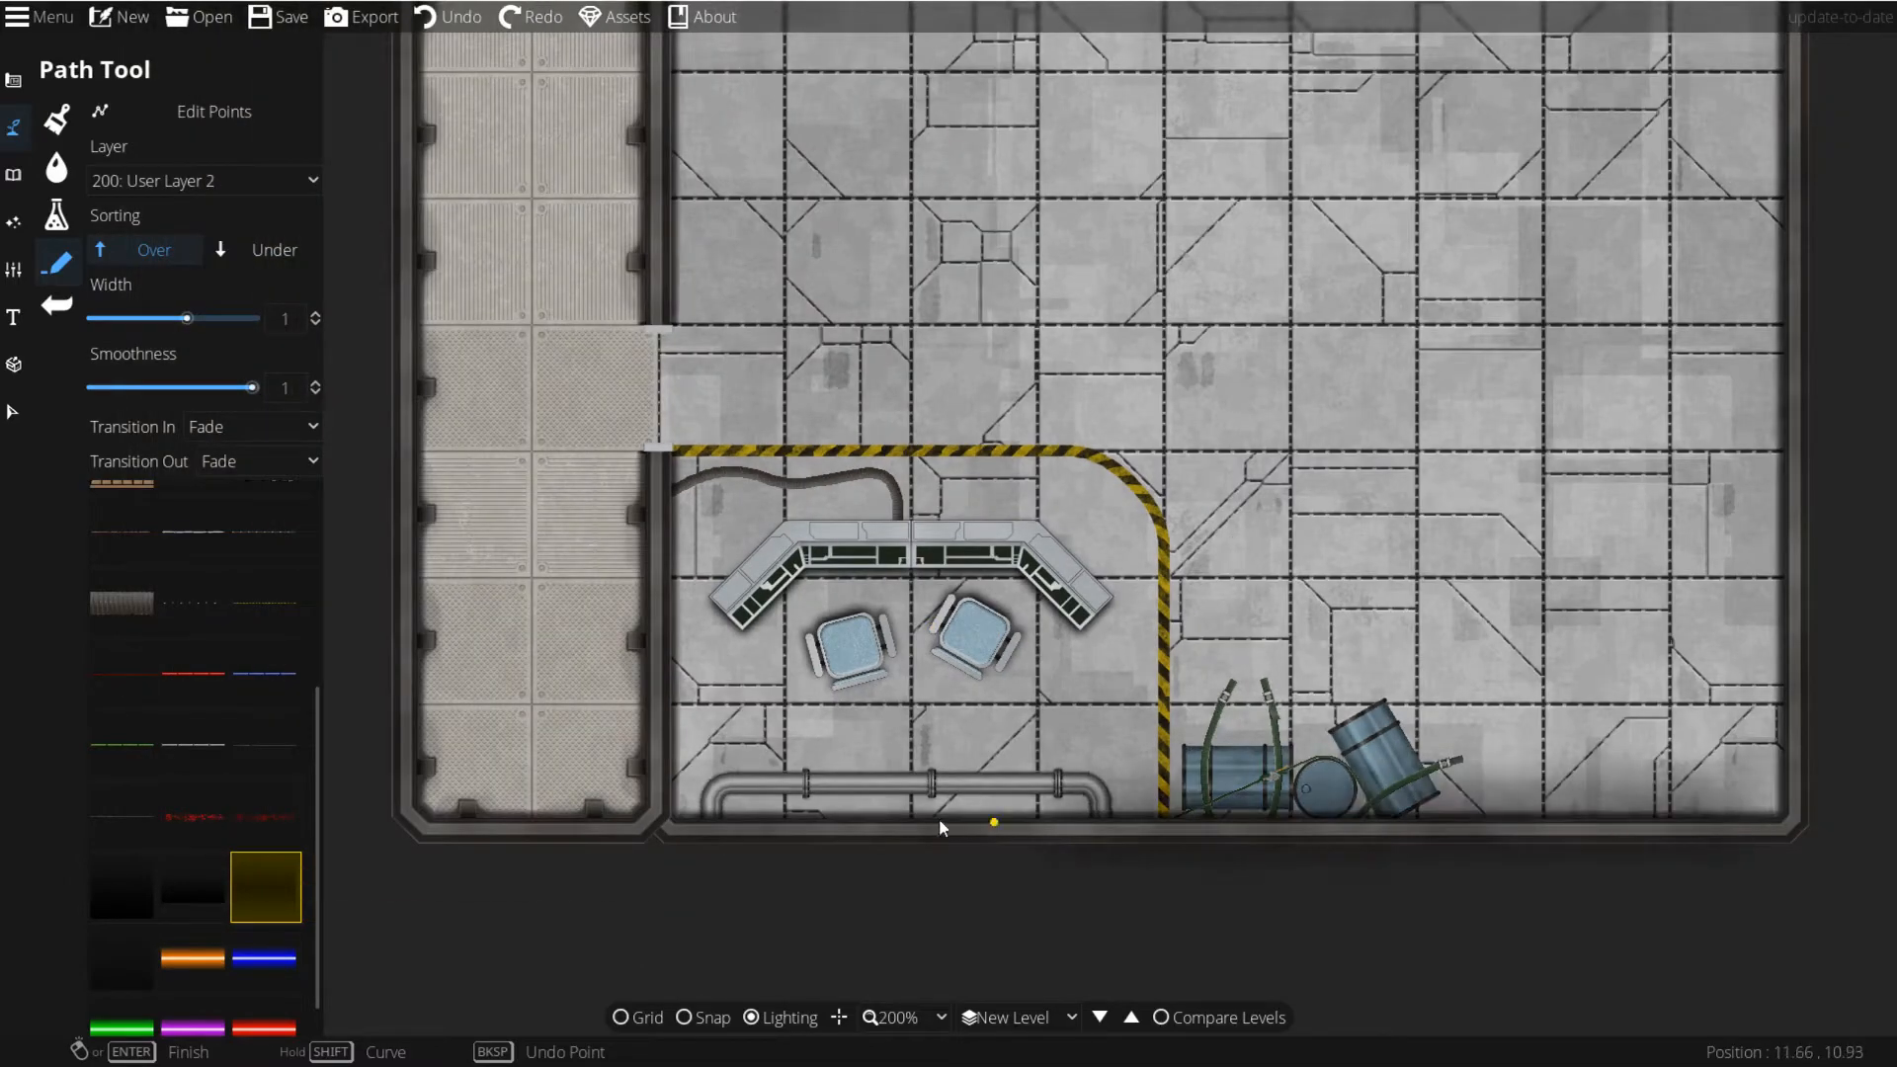
{"action": "left_click", "coordinate": [678, 812]}
{"action": "right_click", "coordinate": [684, 458]}
Step: Try a faded shadow along the left wall from the doorway up to the upper corner
{"action": "left_click_drag", "start_coordinate": [660, 293], "coordinate": [657, 606]}
{"action": "left_click", "coordinate": [679, 628]}
{"action": "right_click", "coordinate": [680, 272]}
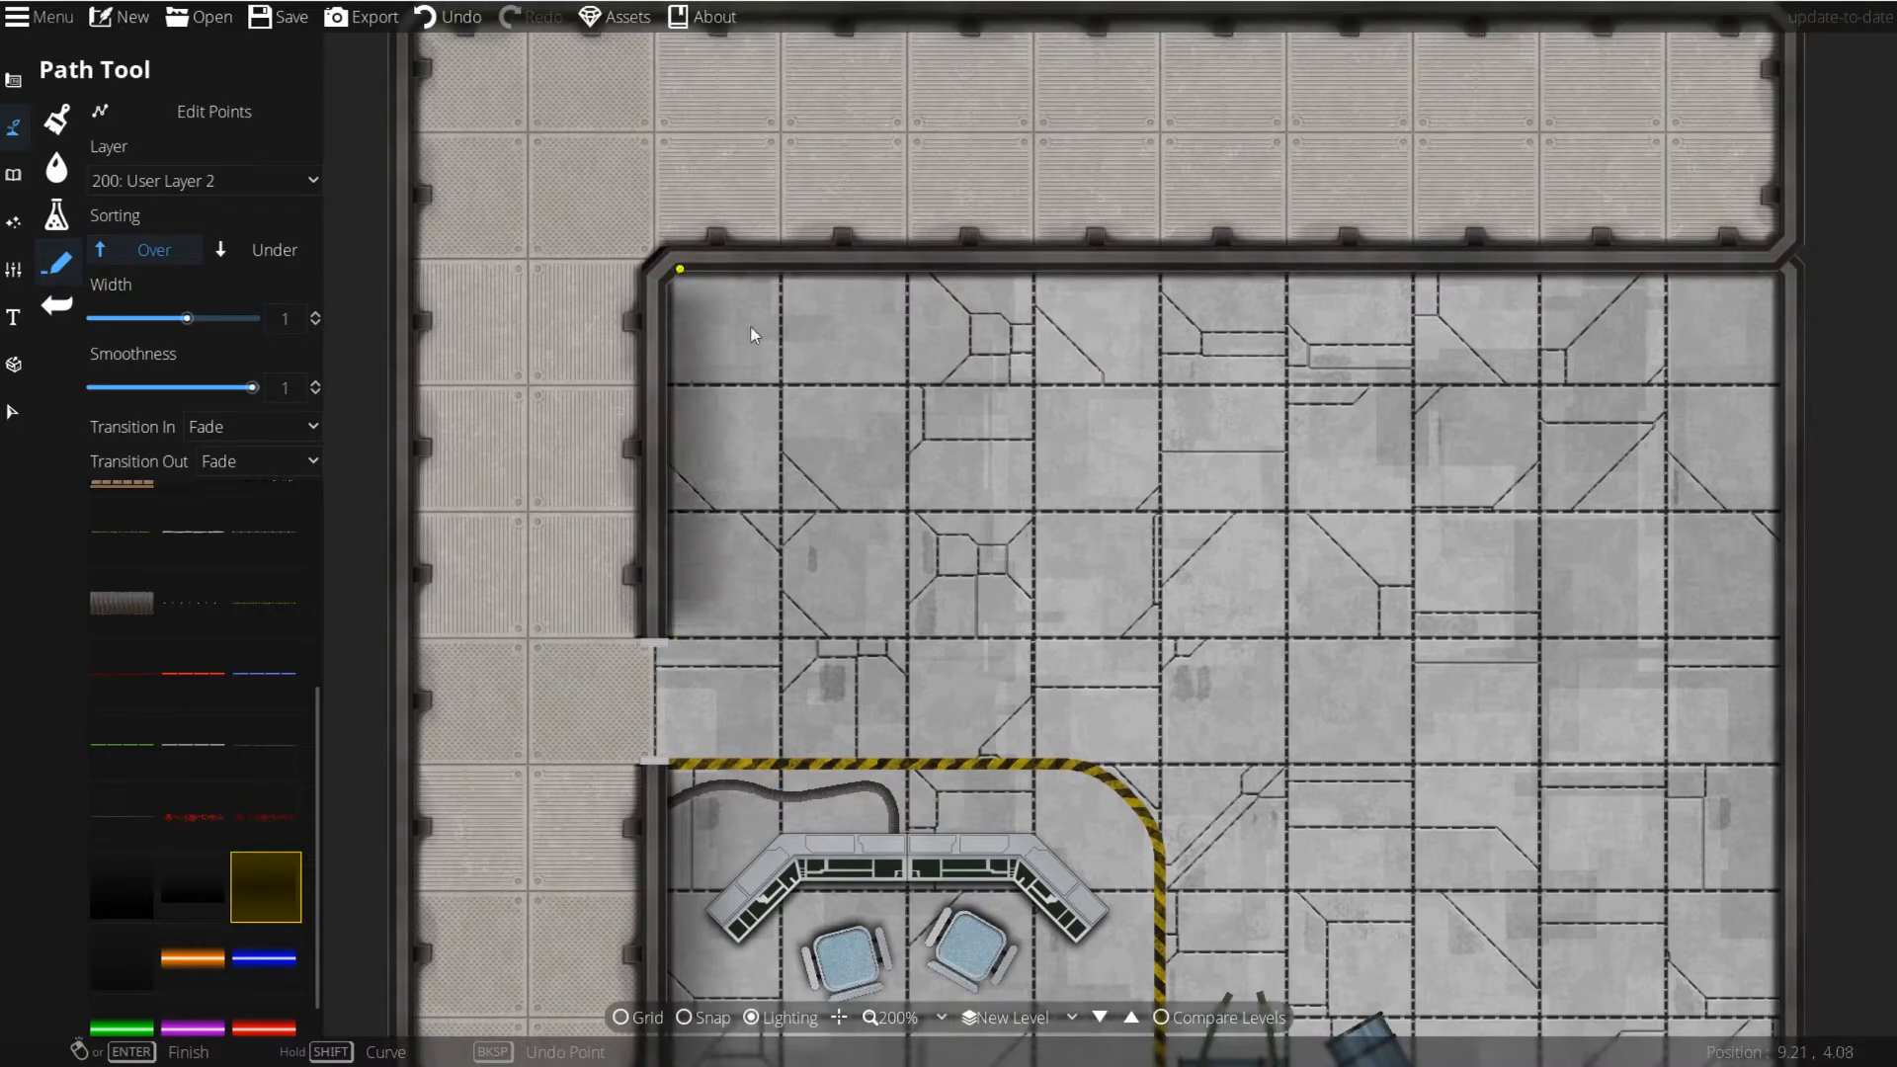
Step: Undo the last wall shadow and draw one along the left wall from the lower corner up to the hose
{"action": "left_click_drag", "start_coordinate": [1224, 565], "coordinate": [1203, 175]}
{"action": "scroll", "coordinate": [611, 568], "scroll_direction": "up", "scroll_amount": 1}
{"action": "key", "text": "ctrl+z"}
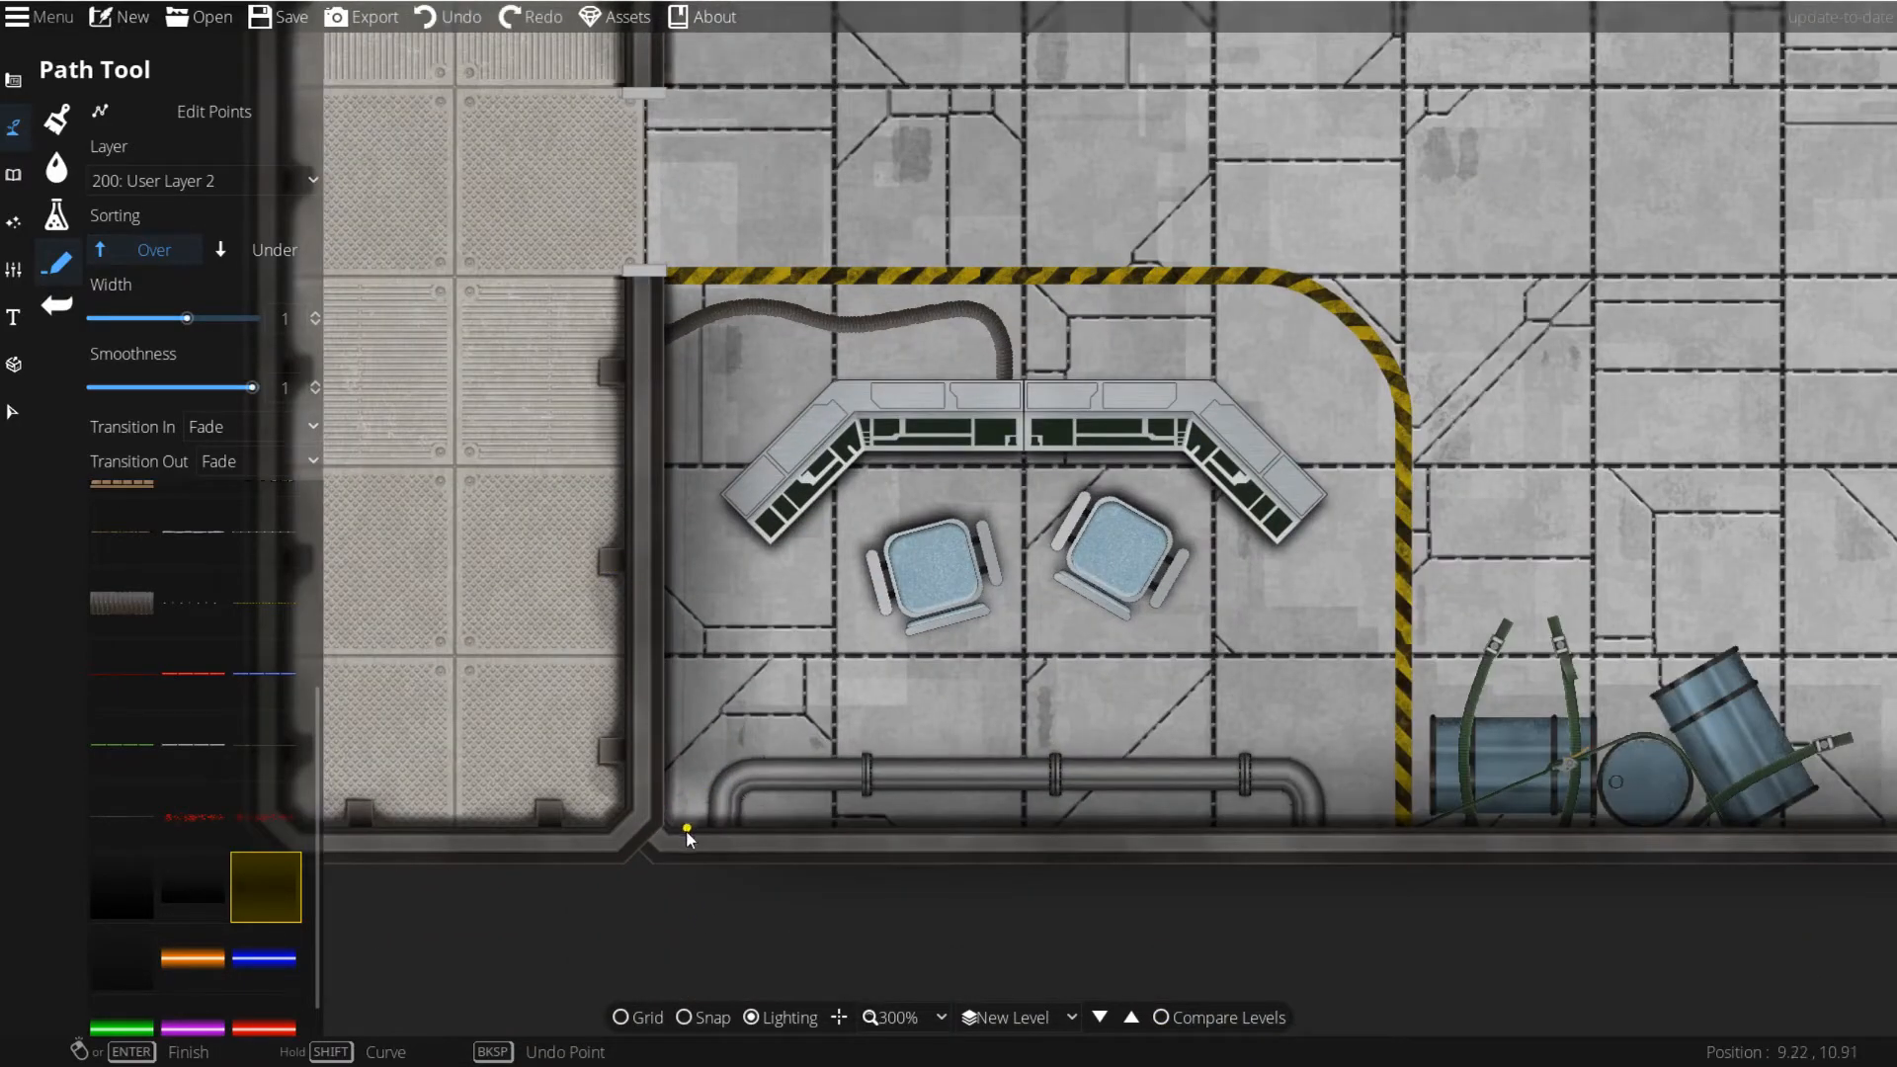
{"action": "left_click", "coordinate": [668, 313]}
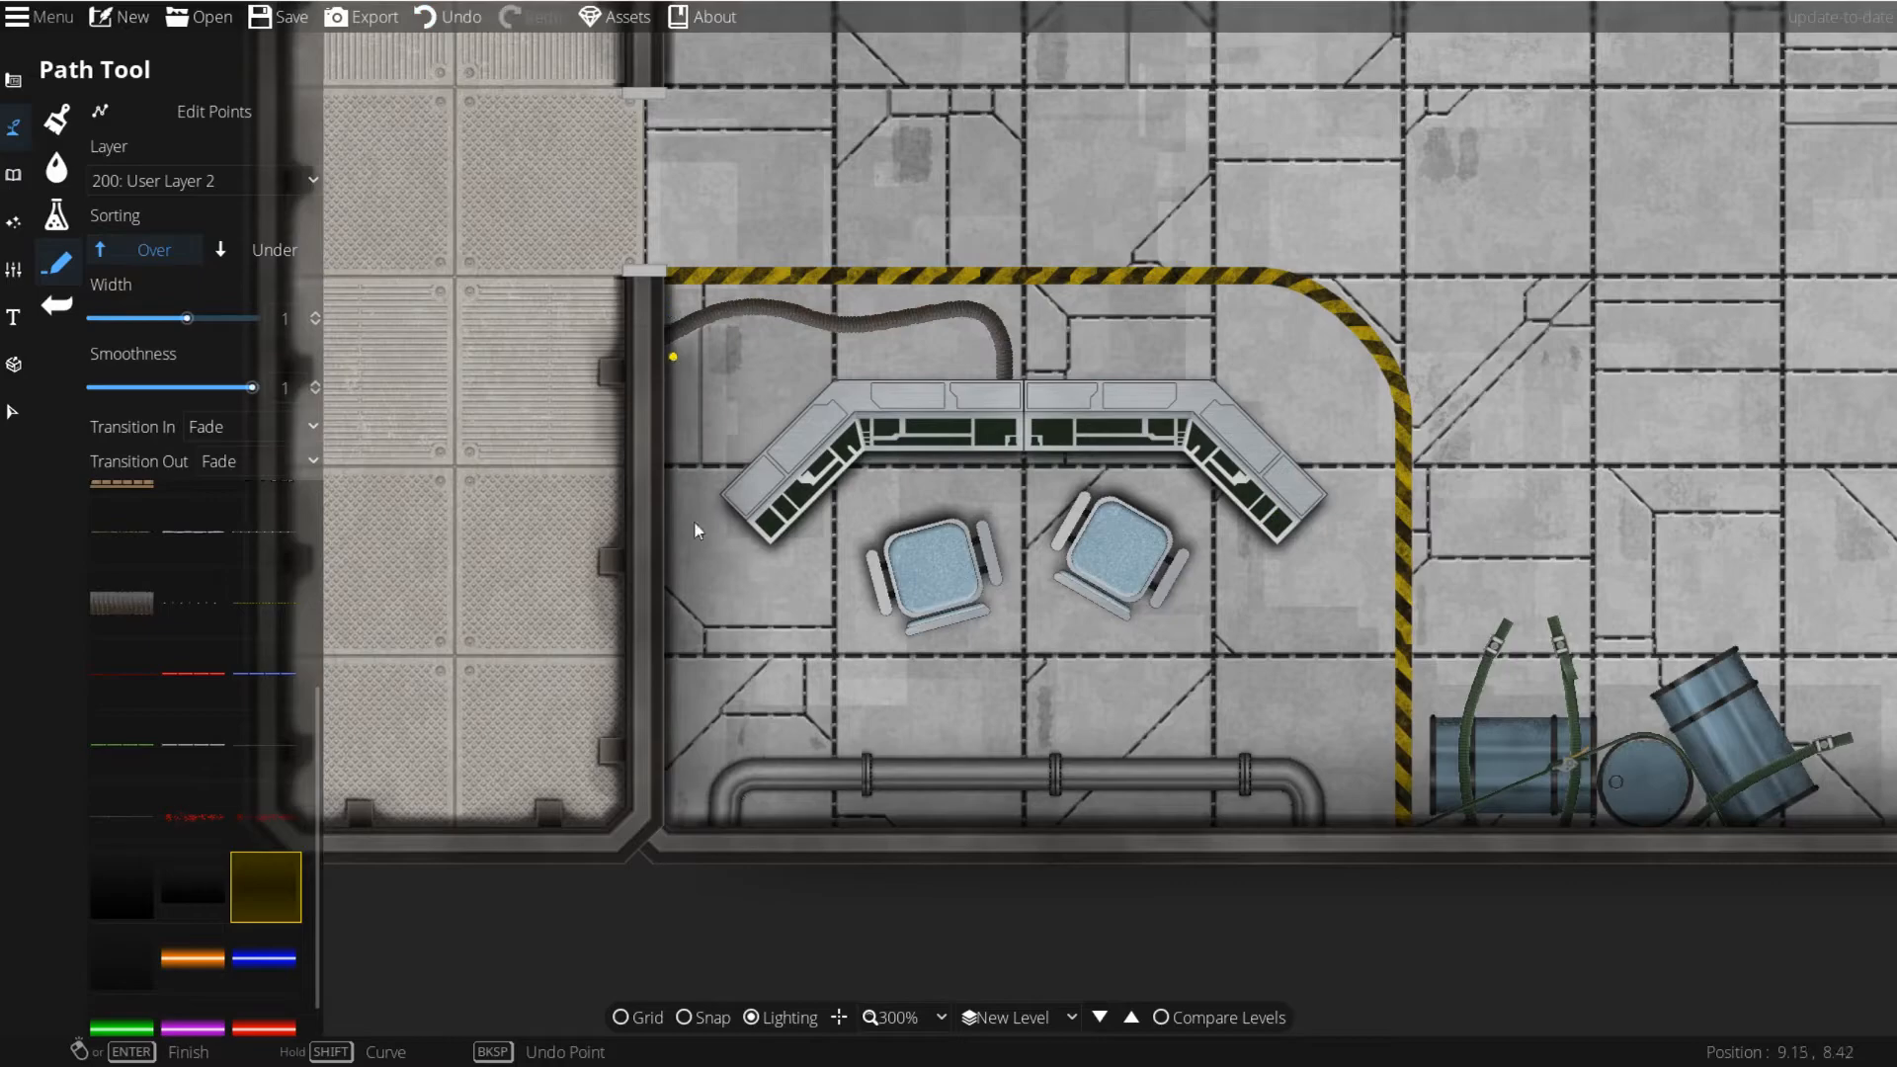
{"action": "left_click_drag", "start_coordinate": [1125, 674], "coordinate": [1048, 800]}
Step: Try a faded shadow over the left console and undo it
{"action": "left_click", "coordinate": [1024, 661]}
{"action": "left_click", "coordinate": [772, 482]}
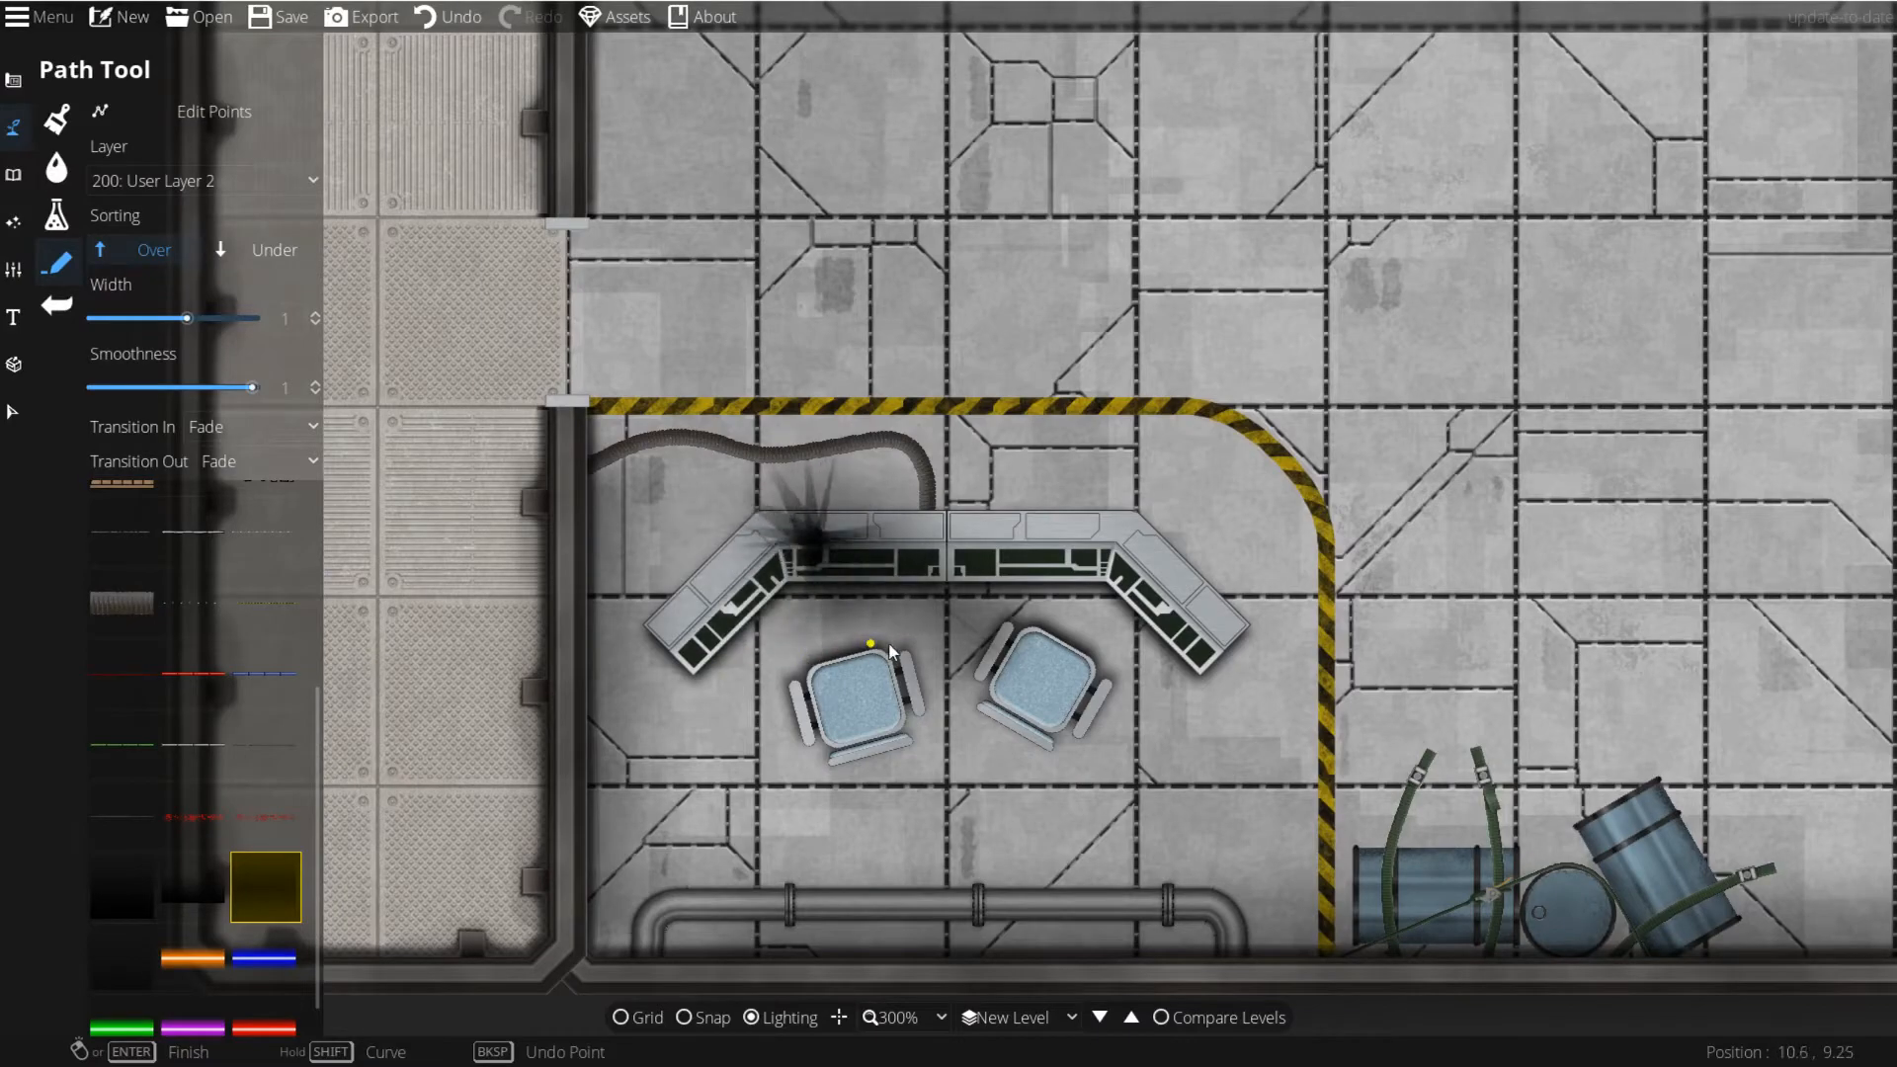
{"action": "key", "text": "ctrl+z"}
{"action": "left_click_drag", "start_coordinate": [1051, 739], "coordinate": [836, 675]}
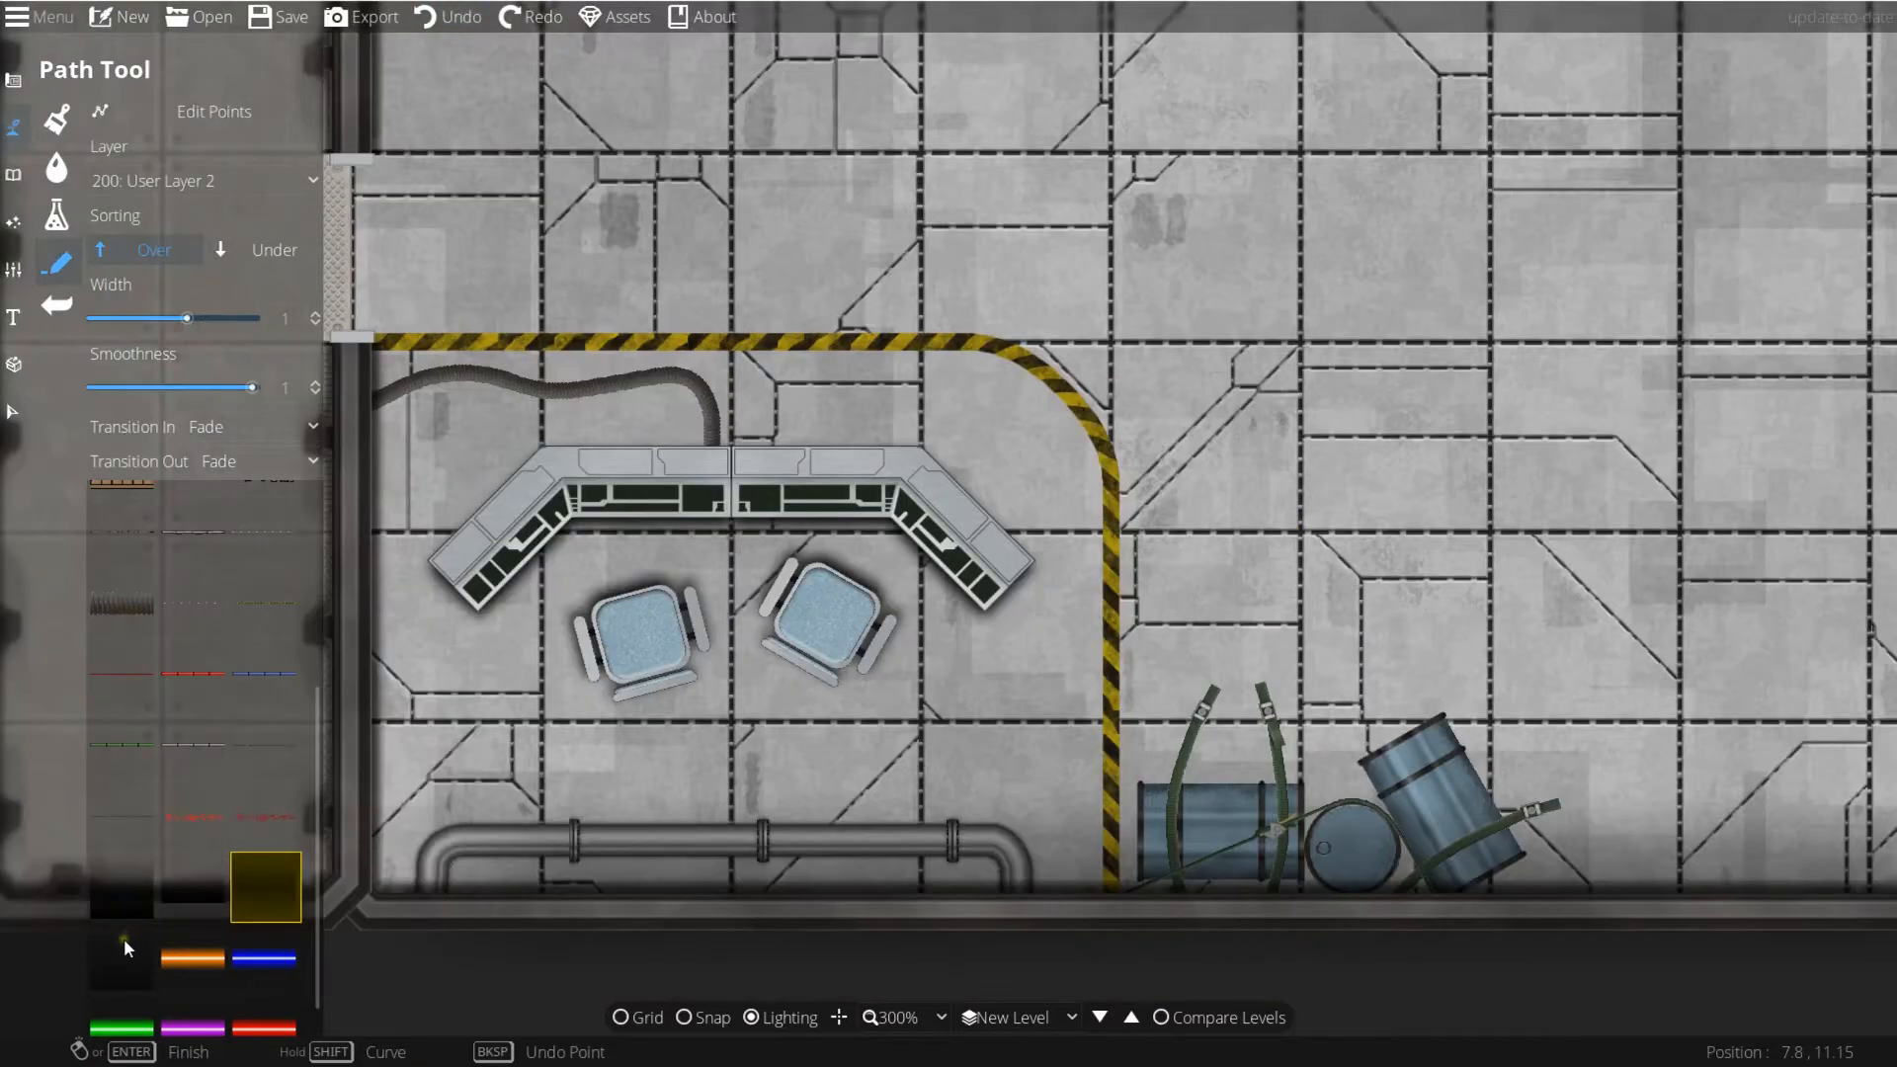
Step: Select the wide one-sided shadow path, try it across the hazard stripe's curve and undo it
{"action": "left_click", "coordinate": [130, 950]}
{"action": "left_click", "coordinate": [1638, 402]}
{"action": "right_click", "coordinate": [824, 451]}
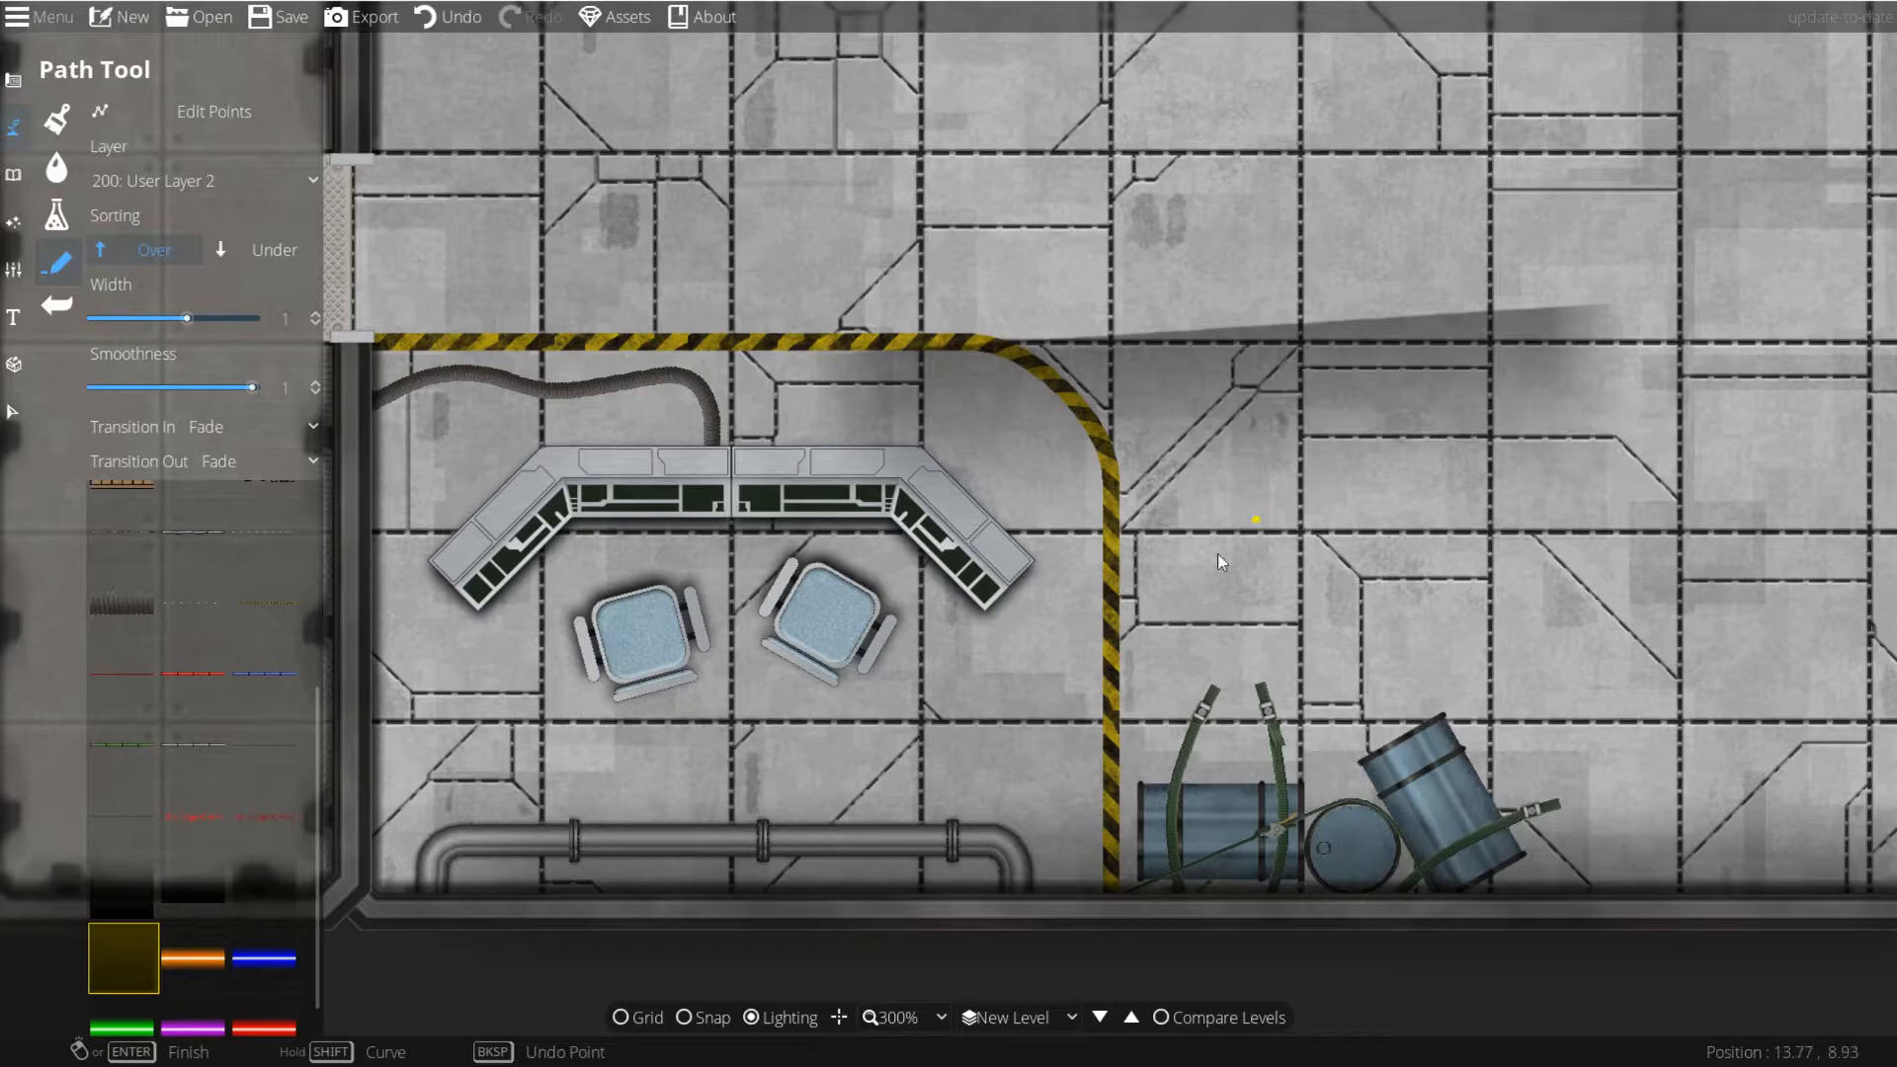
{"action": "scroll", "coordinate": [1247, 536], "scroll_direction": "down", "scroll_amount": 2}
{"action": "left_click_drag", "start_coordinate": [1242, 538], "coordinate": [958, 654]}
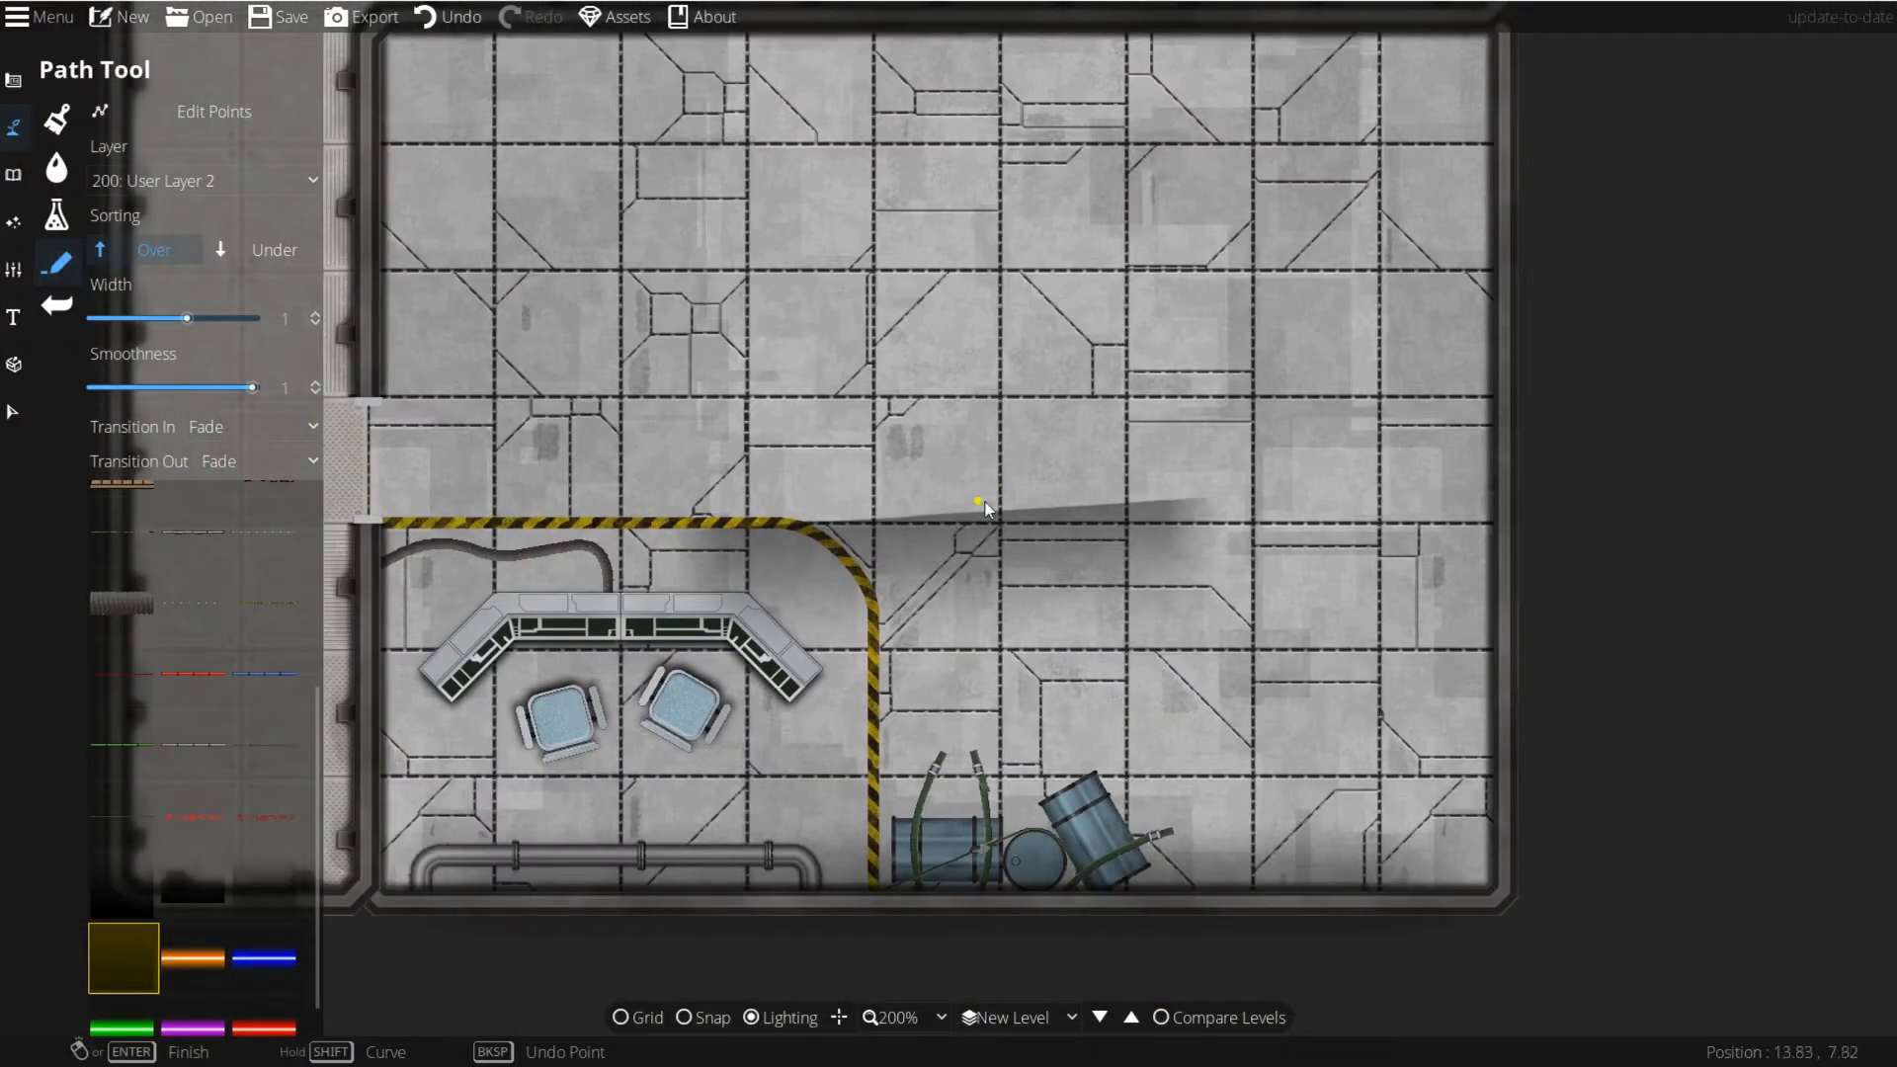
{"action": "left_click_drag", "start_coordinate": [1003, 516], "coordinate": [1019, 758]}
{"action": "key", "text": "ctrl+z"}
Step: Draw a nearly horizontal one-sided shadow across the open floor above the hazard stripe
{"action": "scroll", "coordinate": [1036, 635], "scroll_direction": "up", "scroll_amount": 1}
{"action": "left_click", "coordinate": [1269, 667]}
{"action": "left_click", "coordinate": [688, 684]}
{"action": "left_click_drag", "start_coordinate": [660, 569], "coordinate": [1045, 629]}
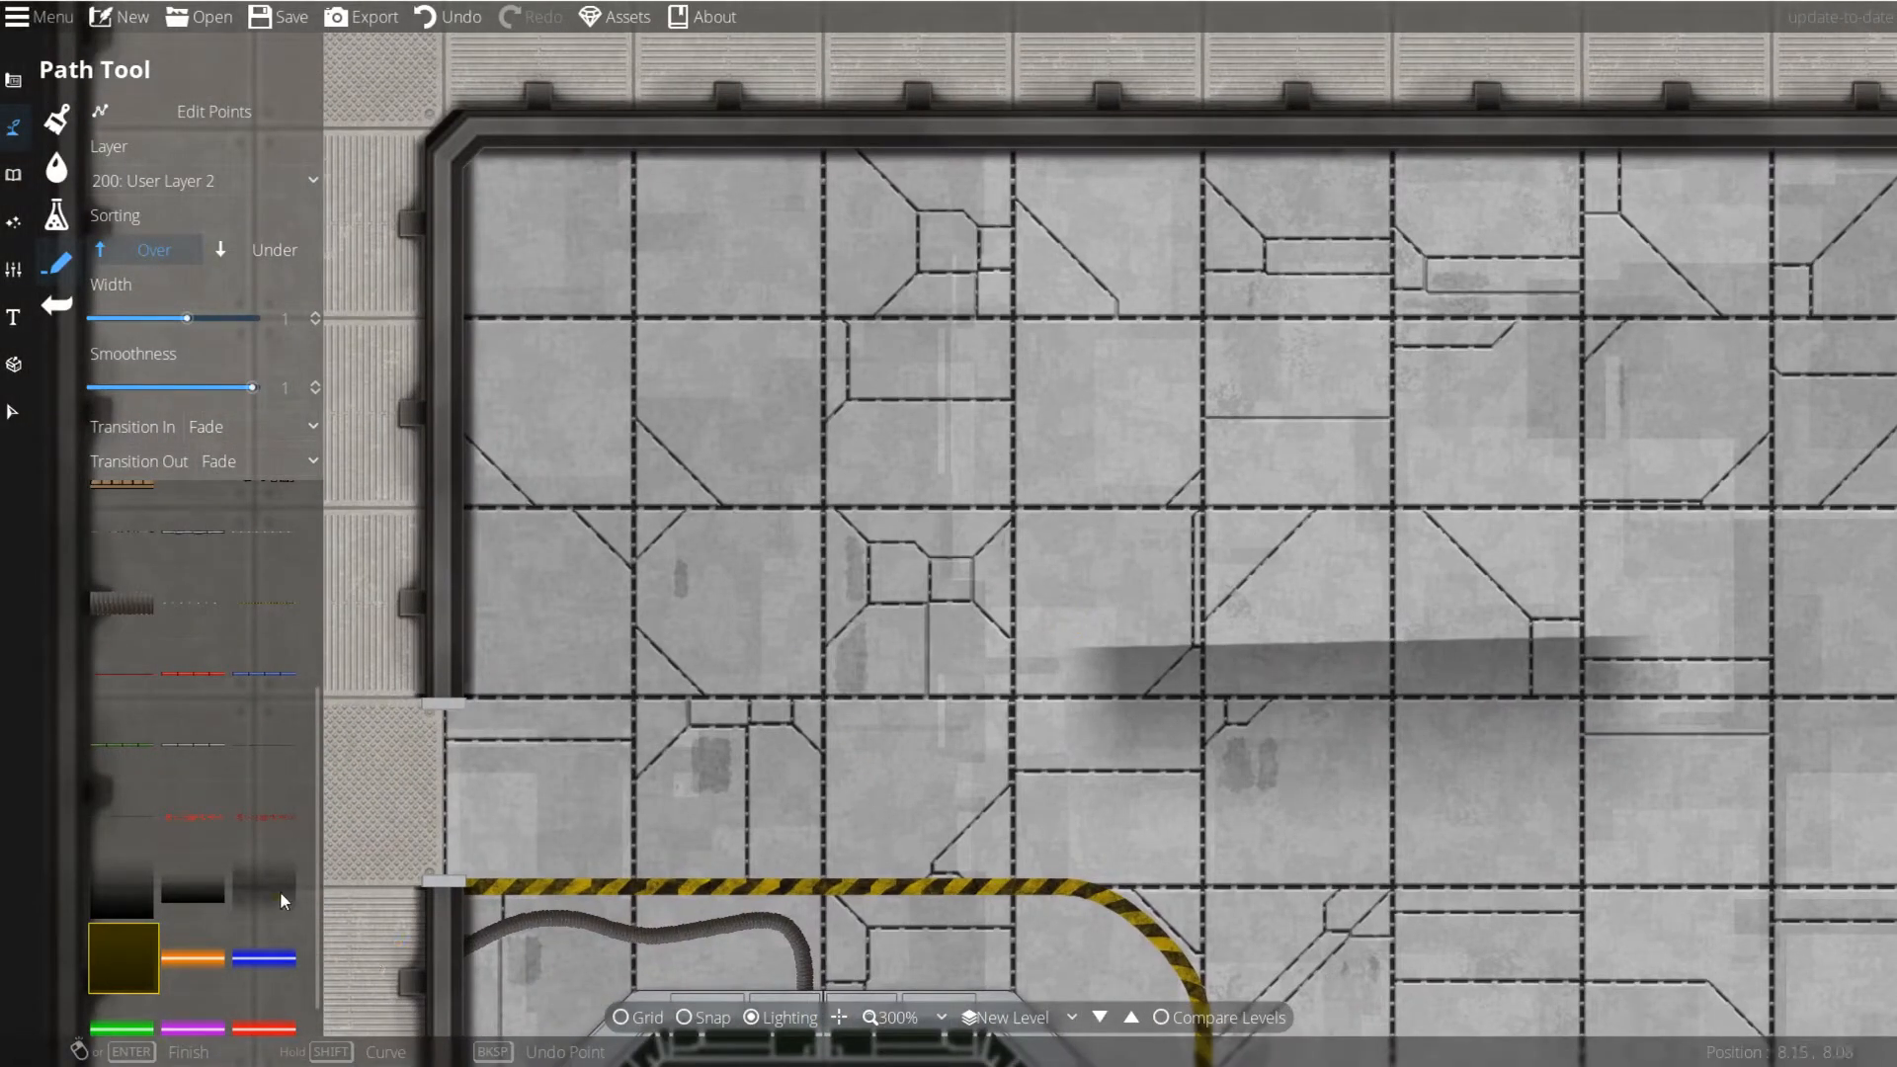
Step: Draw a slanted shadow across the upper floor with the darker, narrower one-sided shadow path
{"action": "left_click", "coordinate": [205, 901]}
{"action": "left_click", "coordinate": [1494, 490]}
{"action": "double_click", "coordinate": [871, 564]}
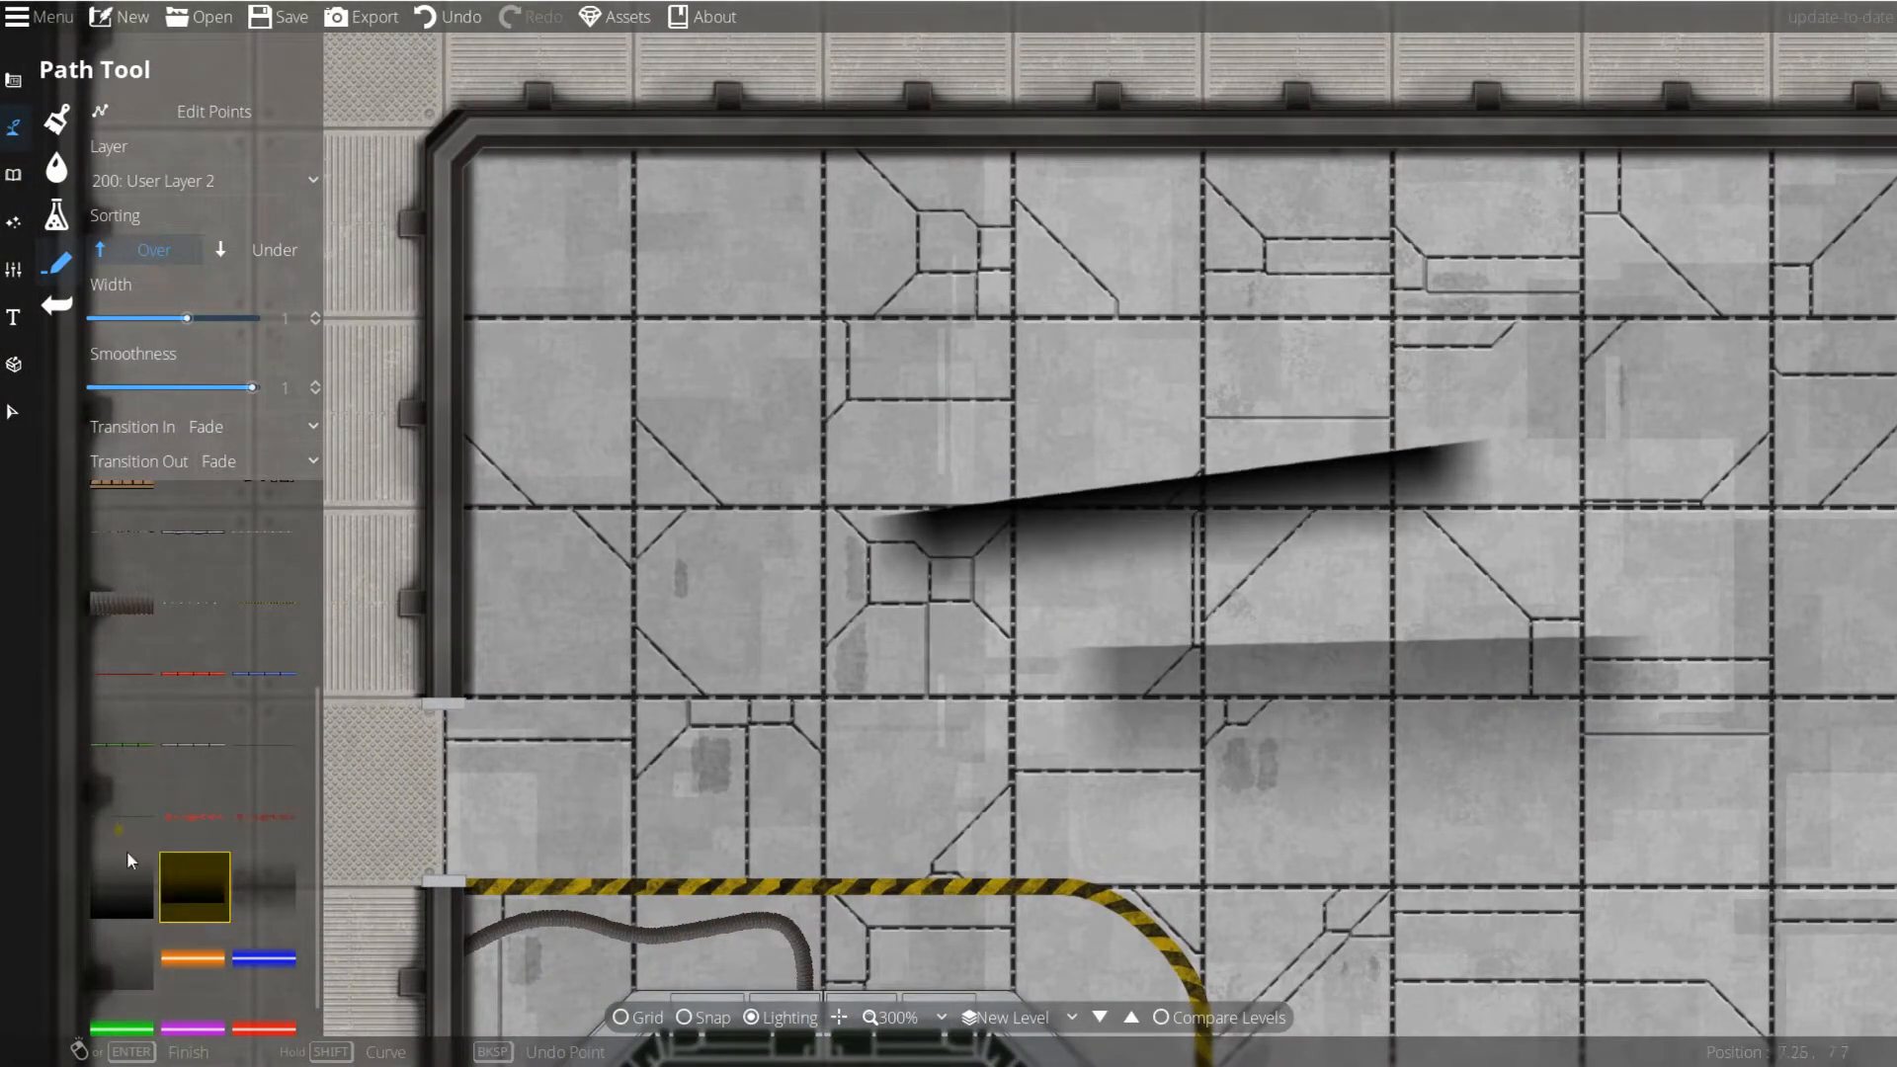
Step: Try a slanted stroke with the wide dark one-sided shadow path and another with the faint shadow path on the upper floor
{"action": "left_click", "coordinate": [124, 872]}
{"action": "left_click", "coordinate": [1117, 334]}
{"action": "double_click", "coordinate": [556, 456]}
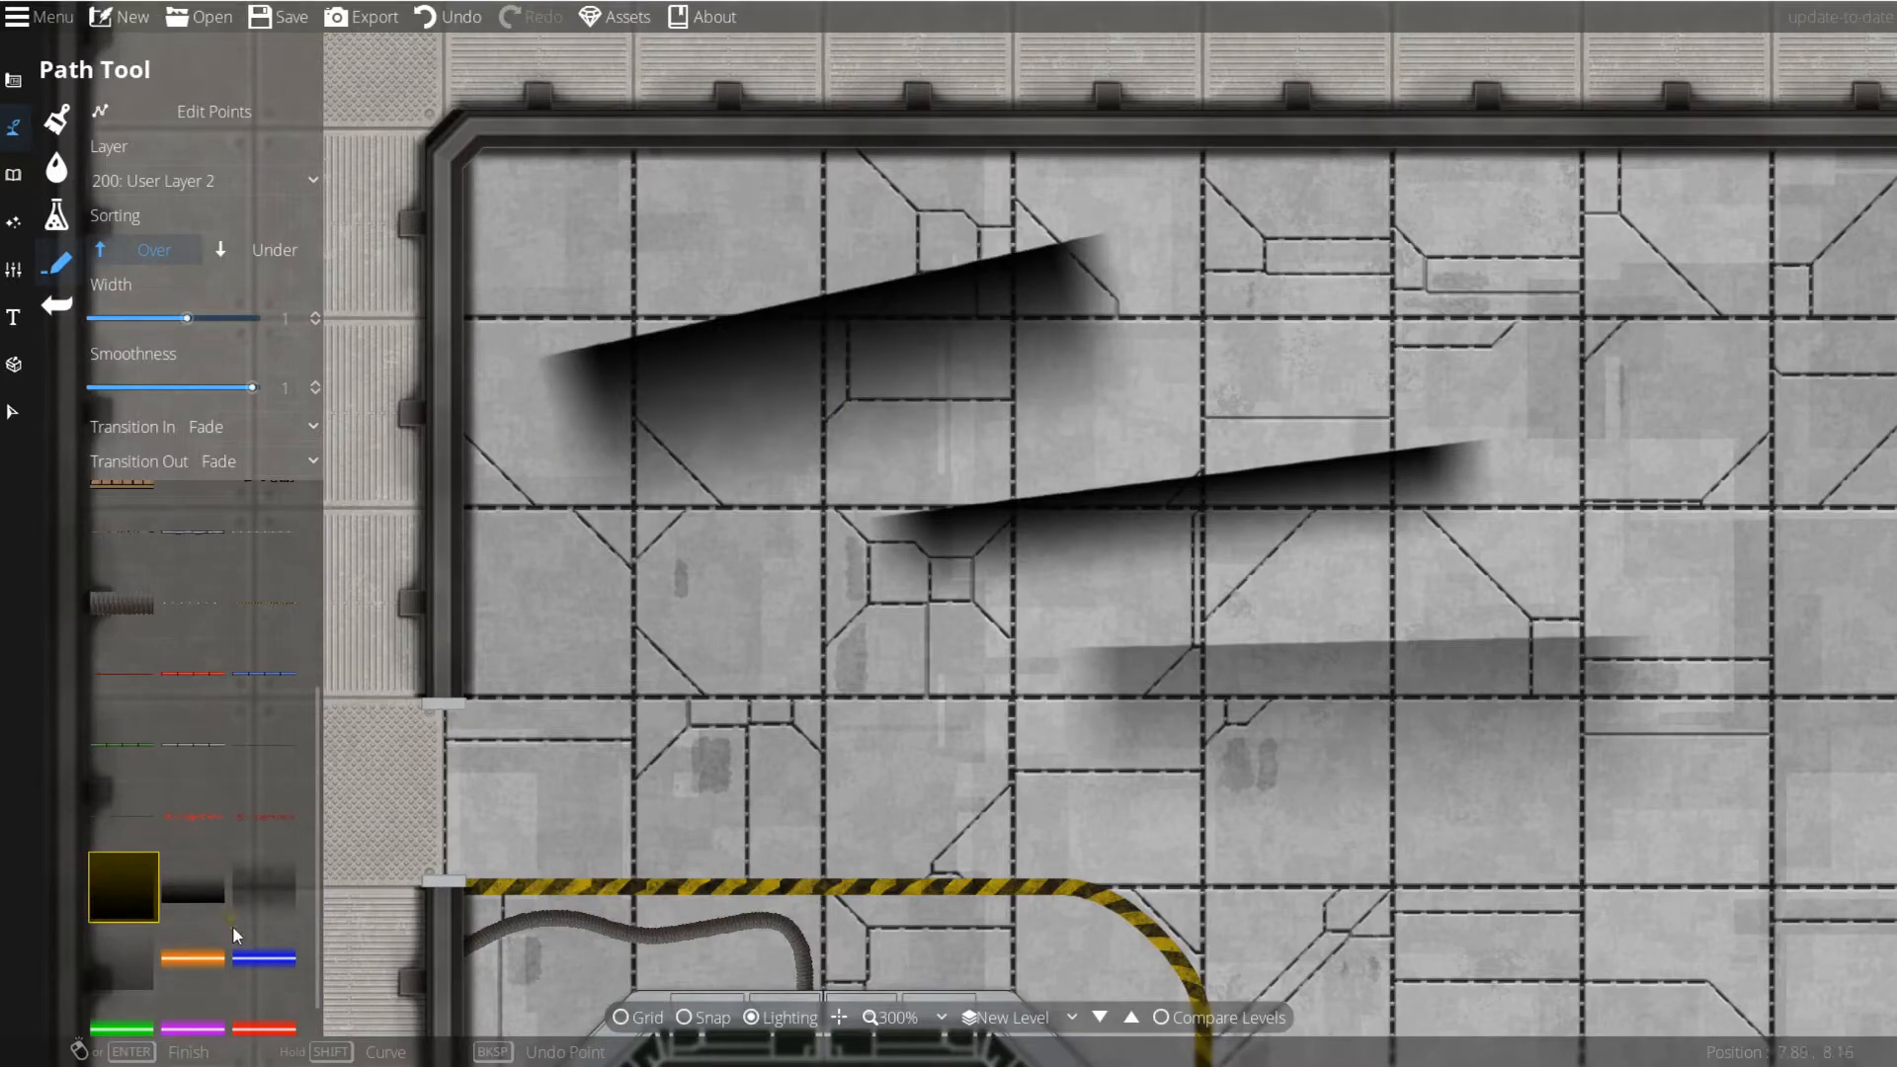
{"action": "left_click", "coordinate": [265, 902]}
{"action": "left_click", "coordinate": [712, 716]}
{"action": "double_click", "coordinate": [867, 403]}
Step: Undo all the trial shadows drawn across the open floor
{"action": "left_click_drag", "start_coordinate": [983, 600], "coordinate": [995, 177]}
{"action": "key", "text": "ctrl+z"}
{"action": "key", "text": "ctrl+z"}
{"action": "key", "text": "ctrl+z"}
{"action": "key", "text": "ctrl+z"}
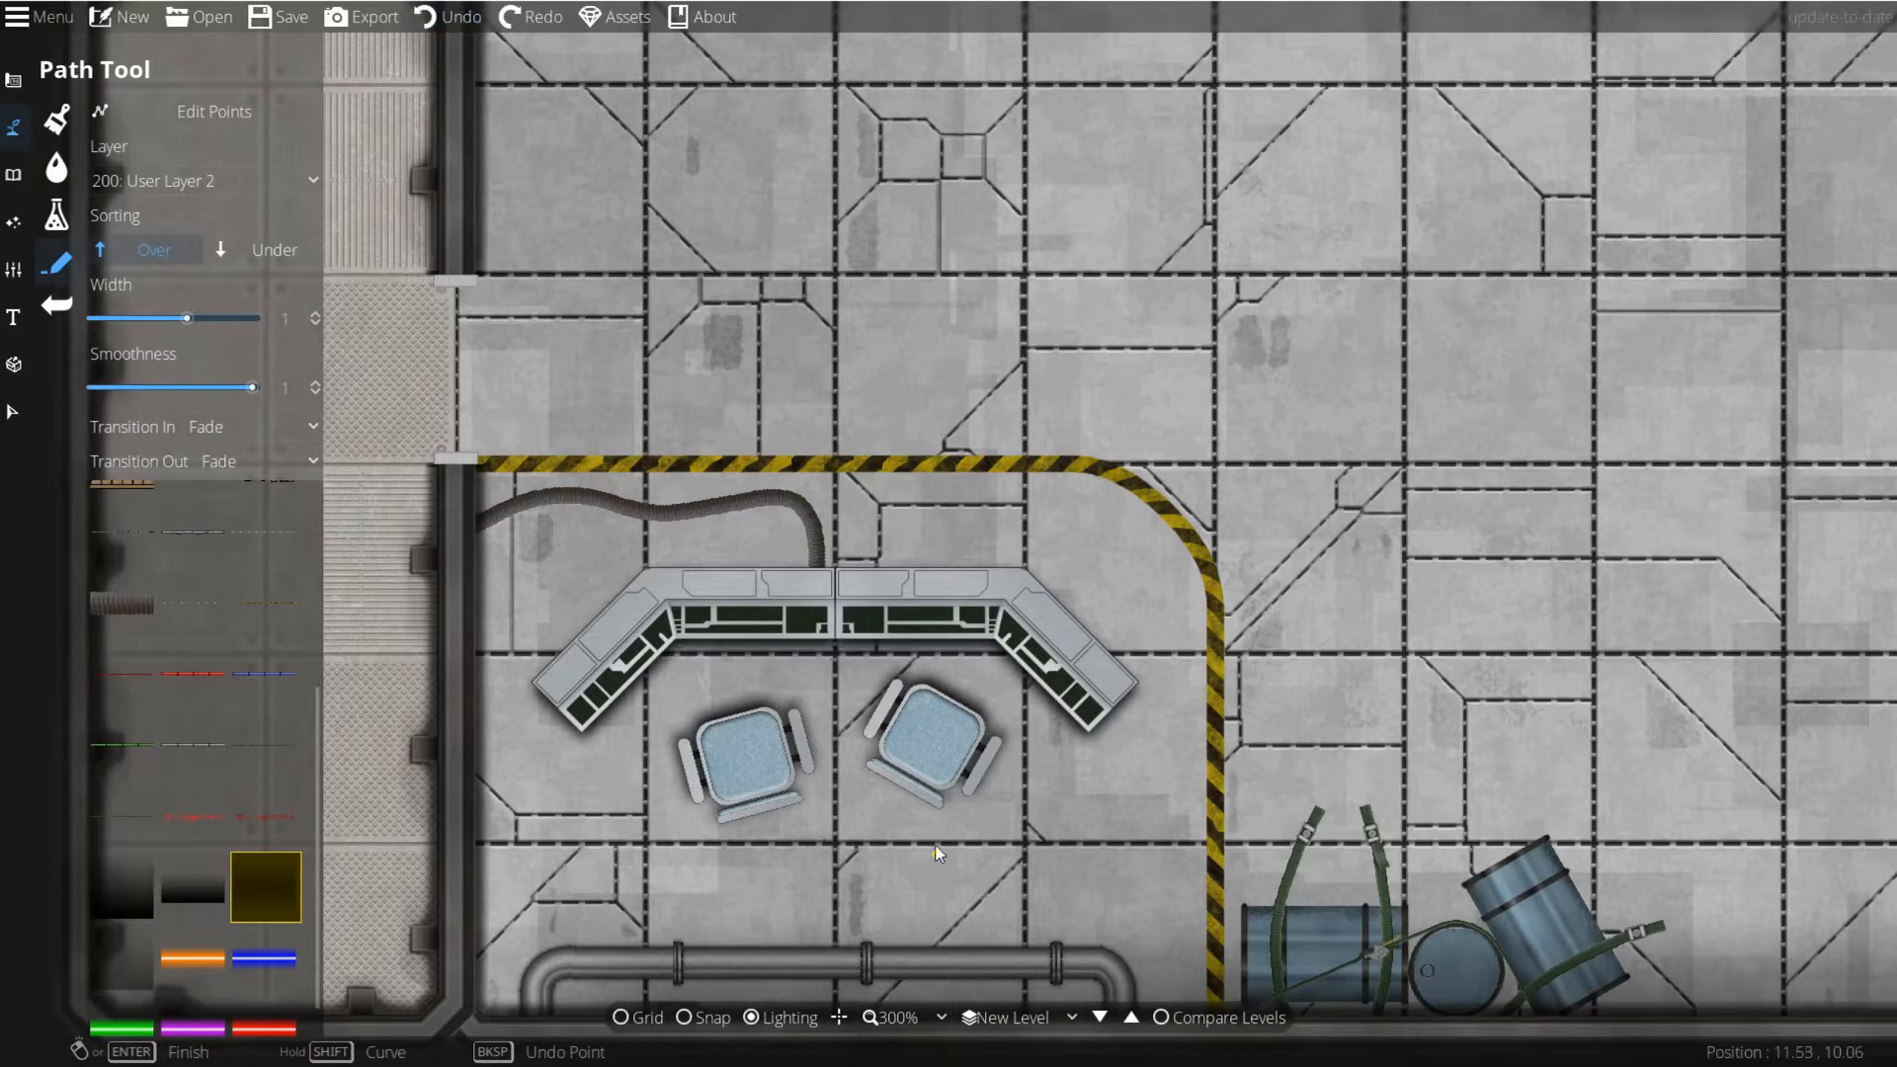
Step: Set the shadow path to sort Under on layer 100: User Layer 1, ready for the pipe by the lower wall
{"action": "left_click_drag", "start_coordinate": [935, 855], "coordinate": [919, 556]}
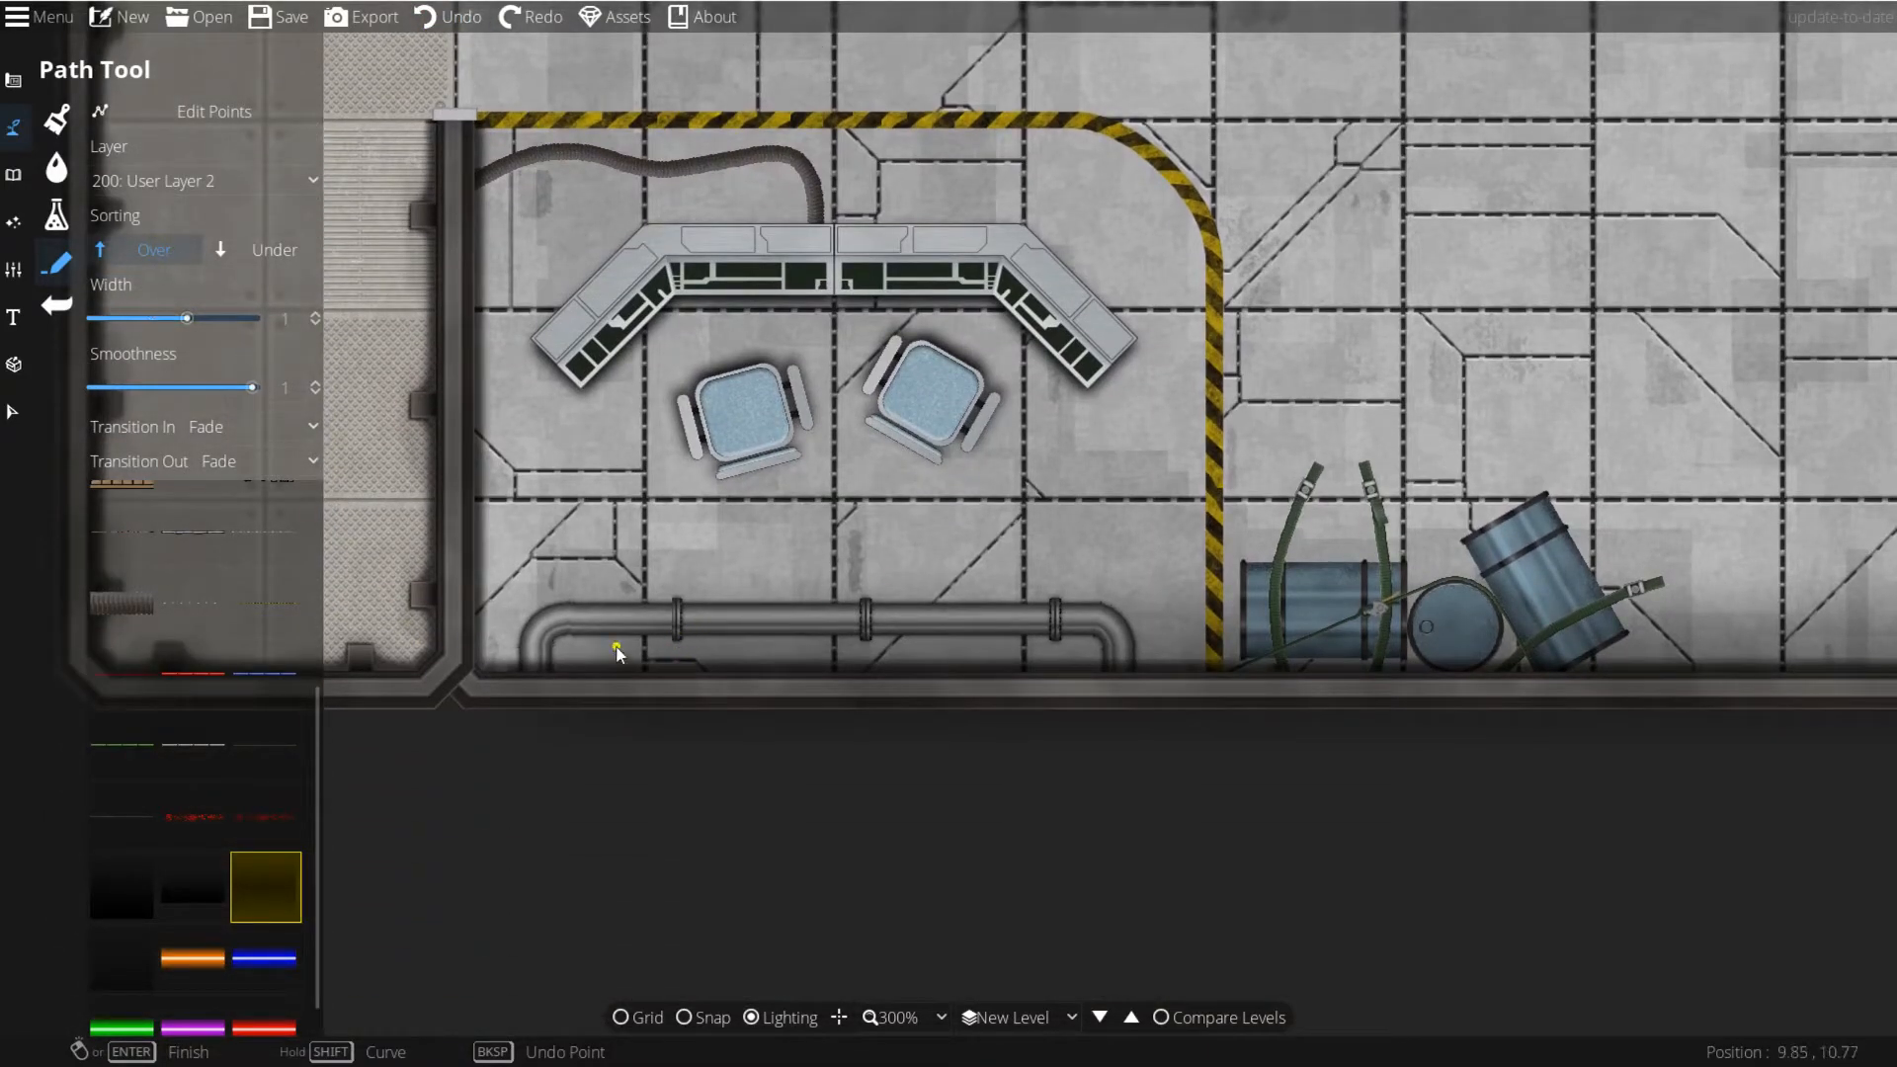
{"action": "scroll", "coordinate": [592, 642], "scroll_direction": "up", "scroll_amount": 3}
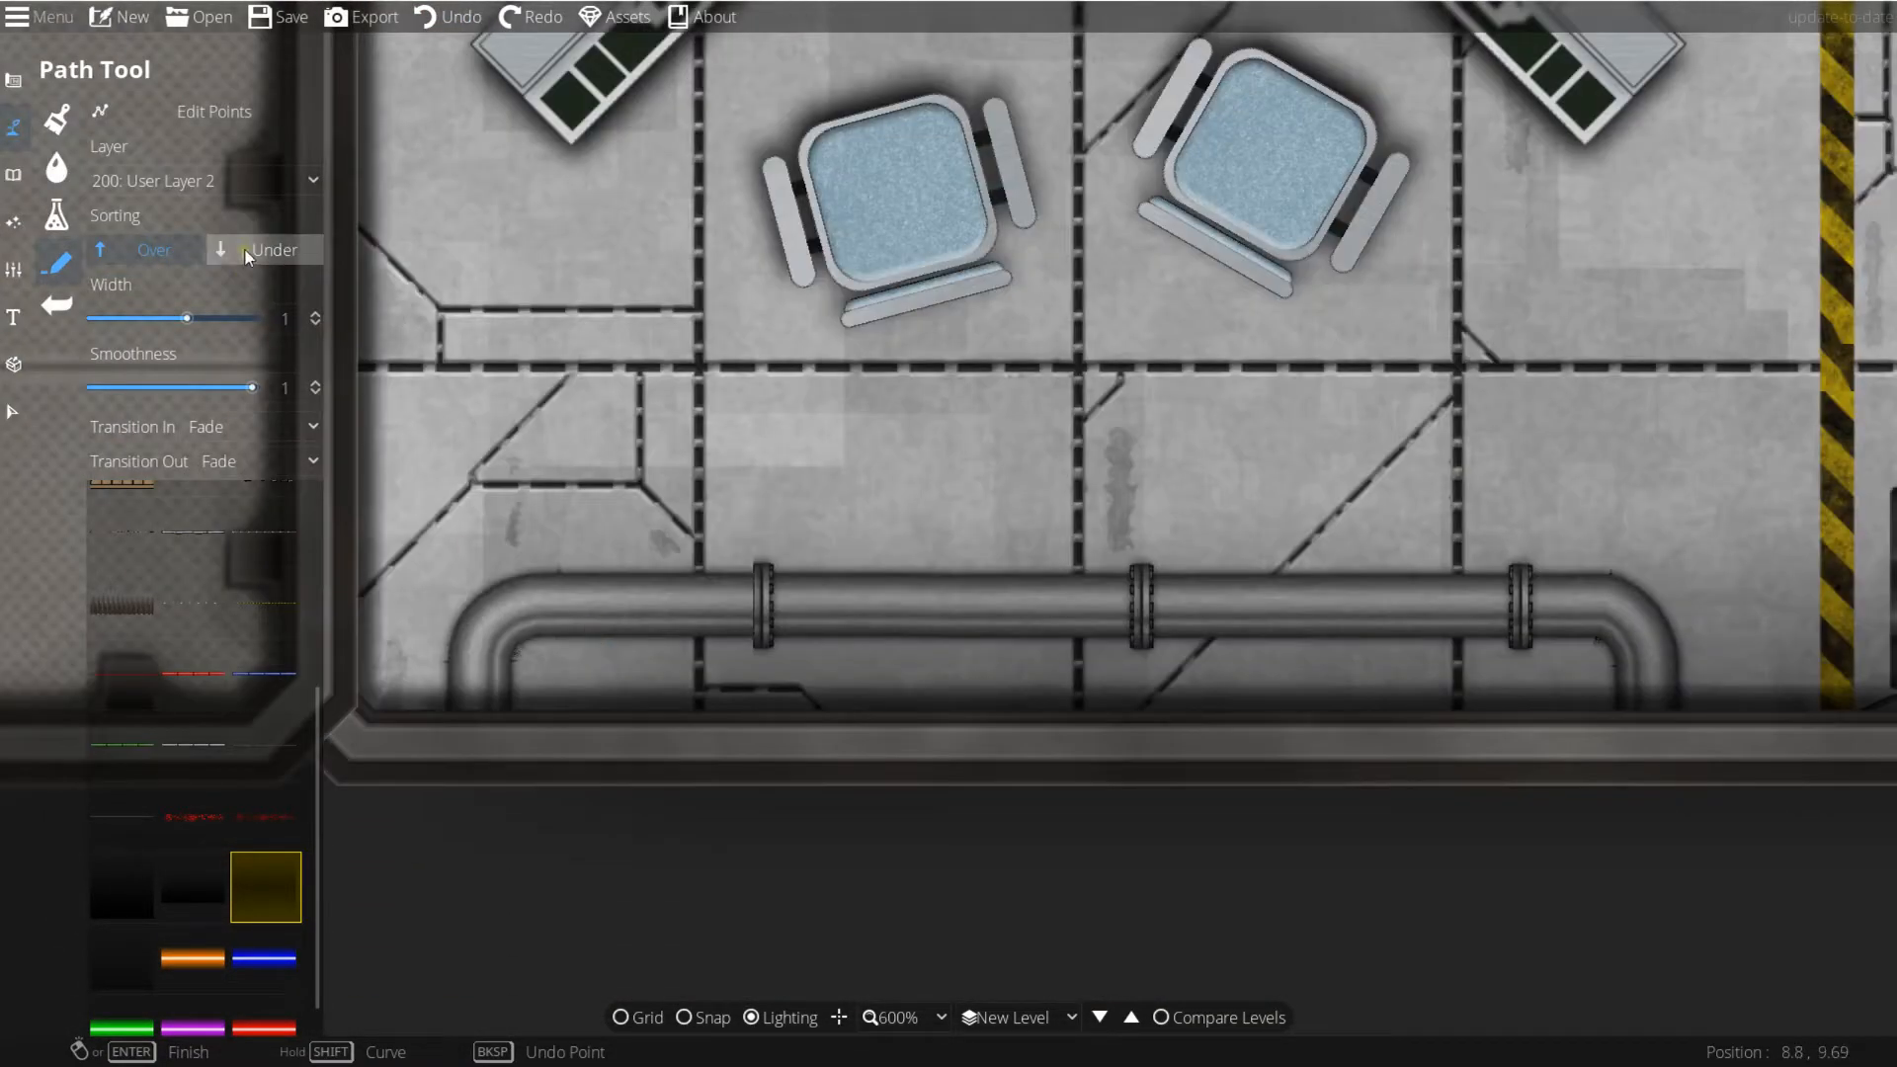
{"action": "left_click", "coordinate": [247, 251]}
{"action": "left_click", "coordinate": [218, 184]}
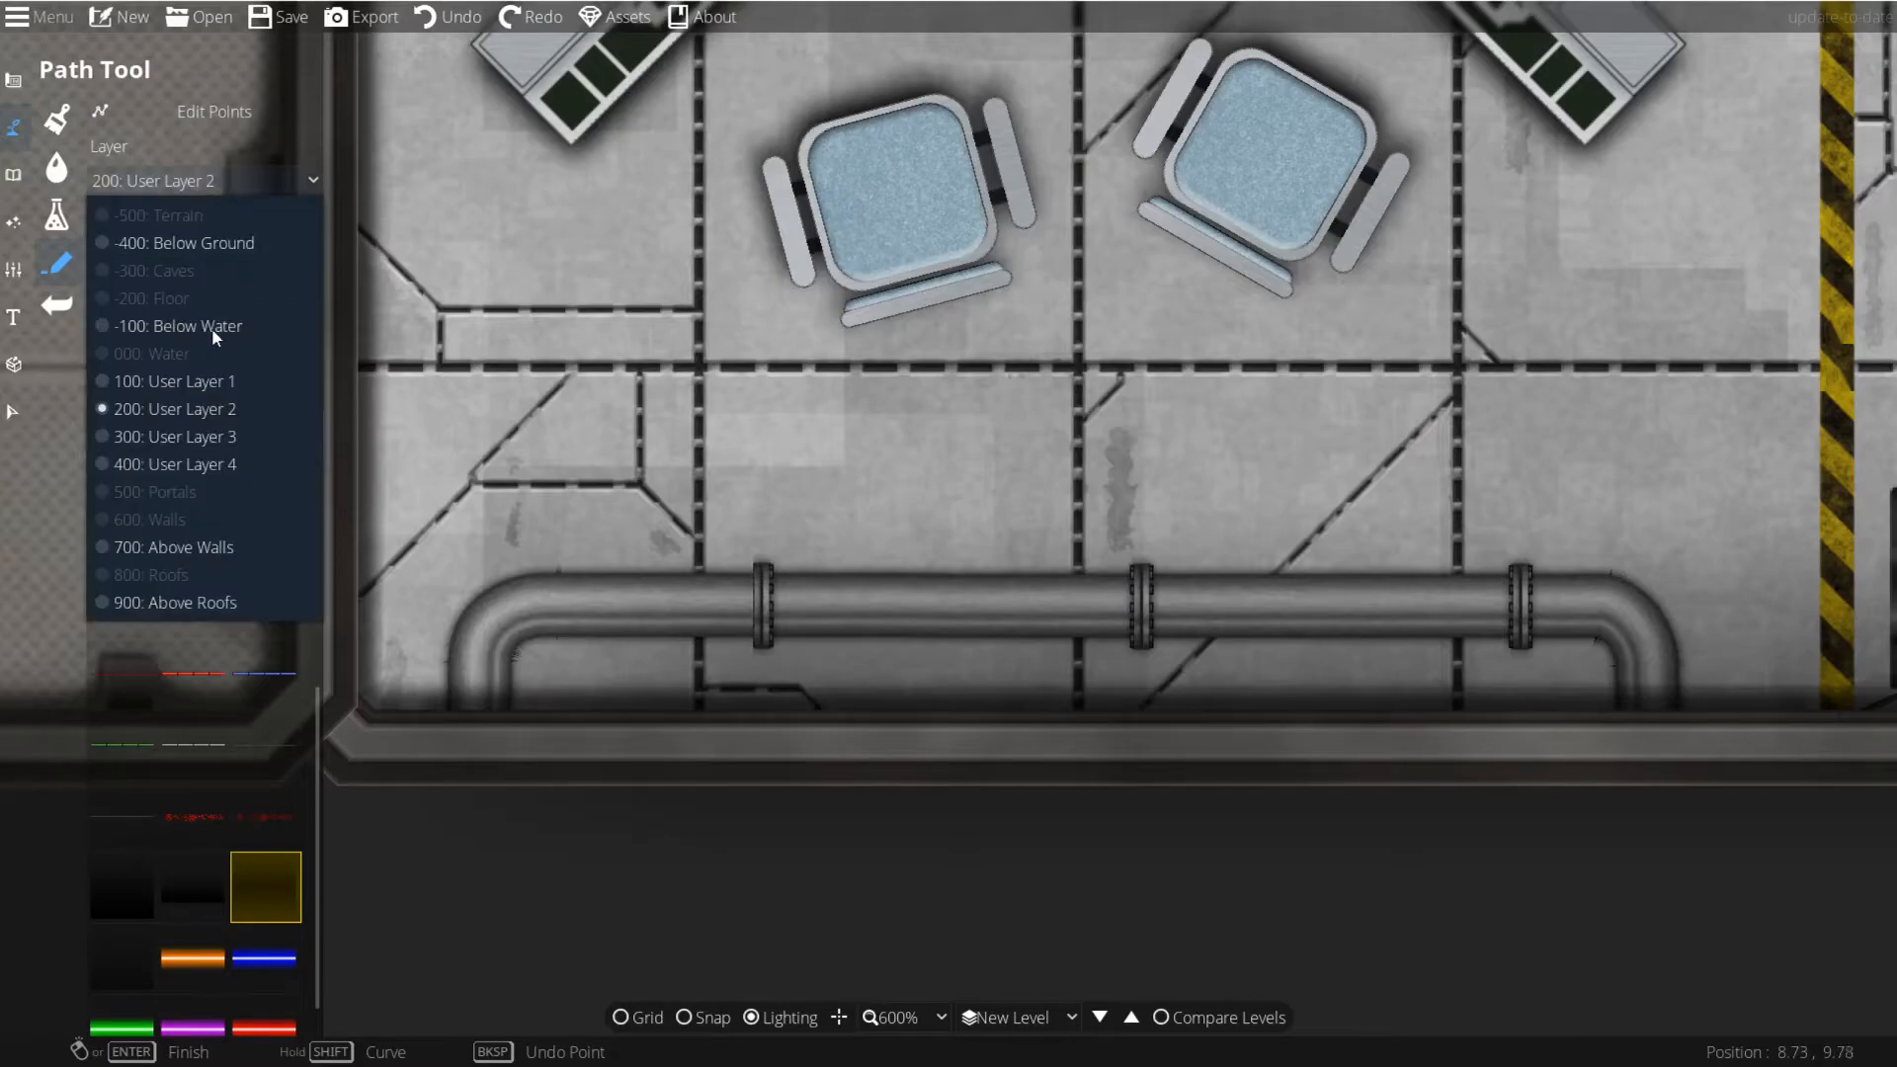
{"action": "left_click", "coordinate": [197, 381]}
Step: Reduce the shadow path's width to 0.28 and trace it beneath the pipe along the lower wall
{"action": "left_click", "coordinate": [510, 623]}
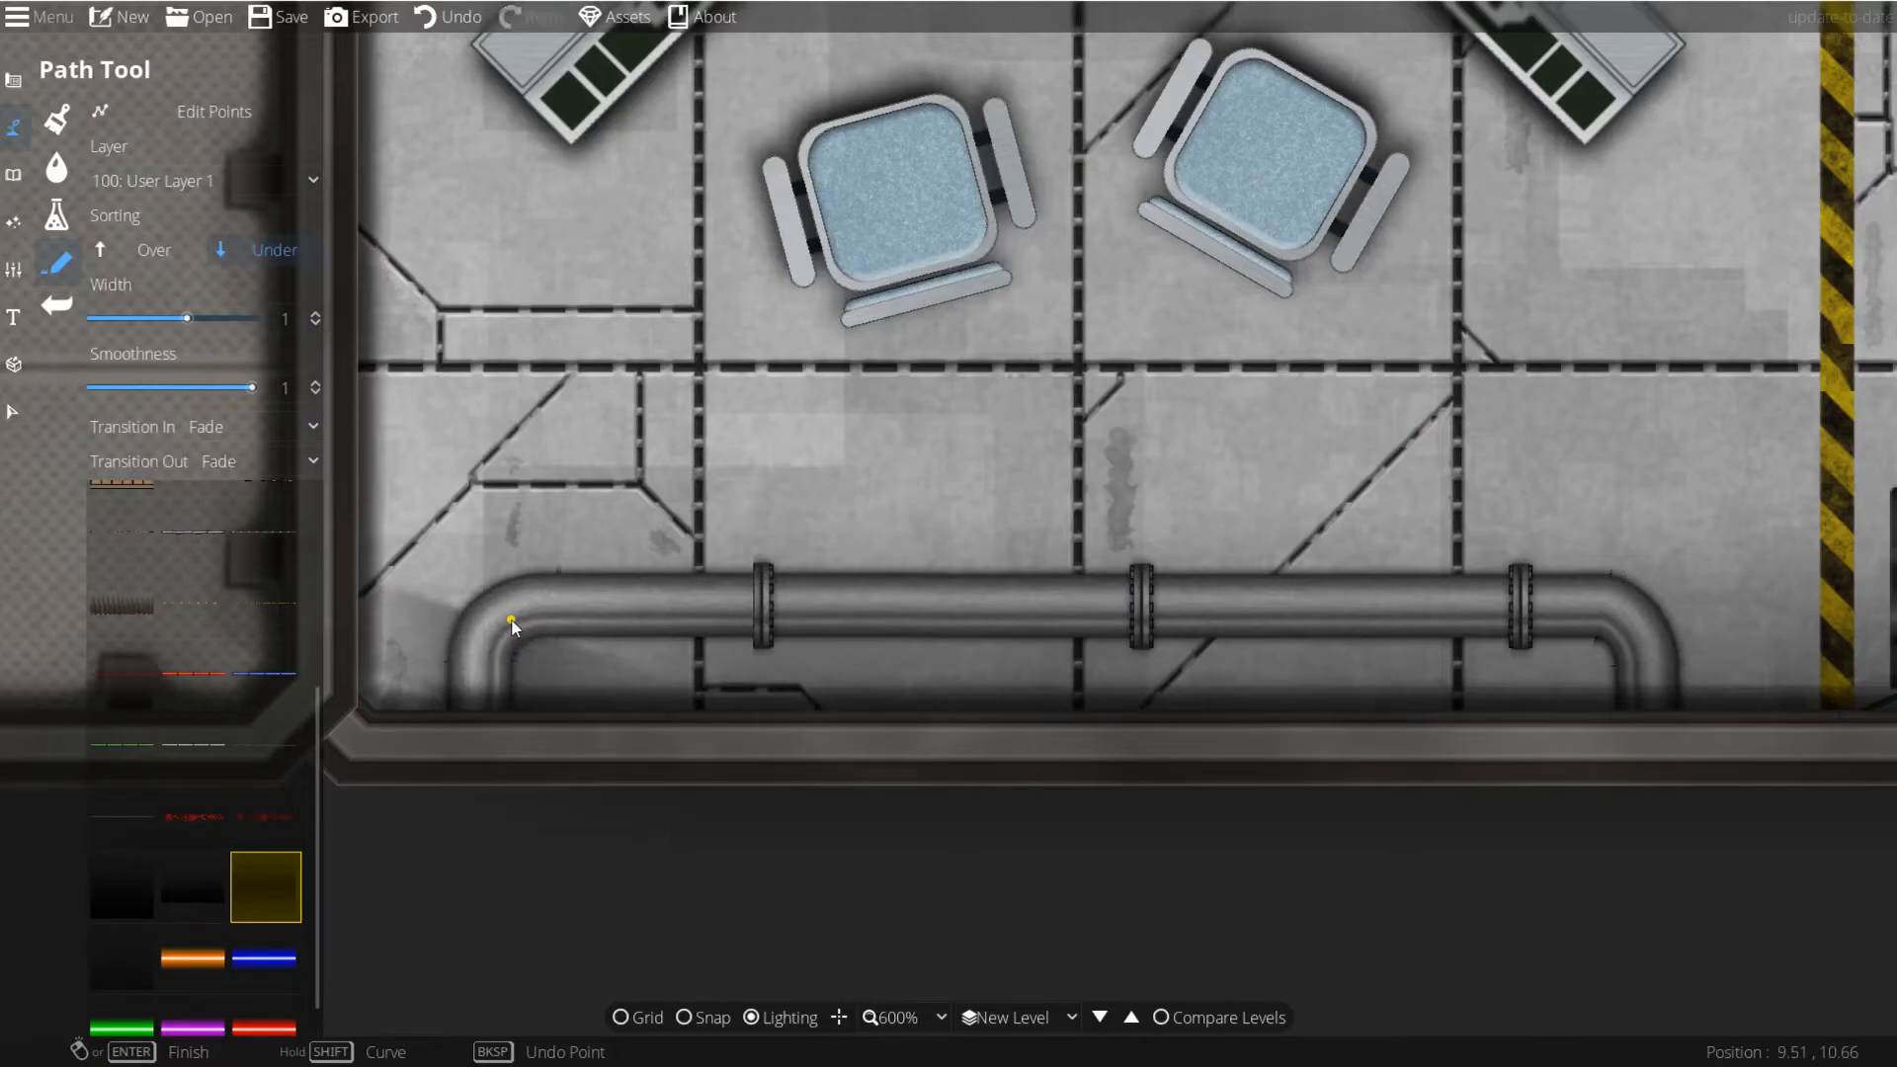
{"action": "key", "text": "ctrl+z"}
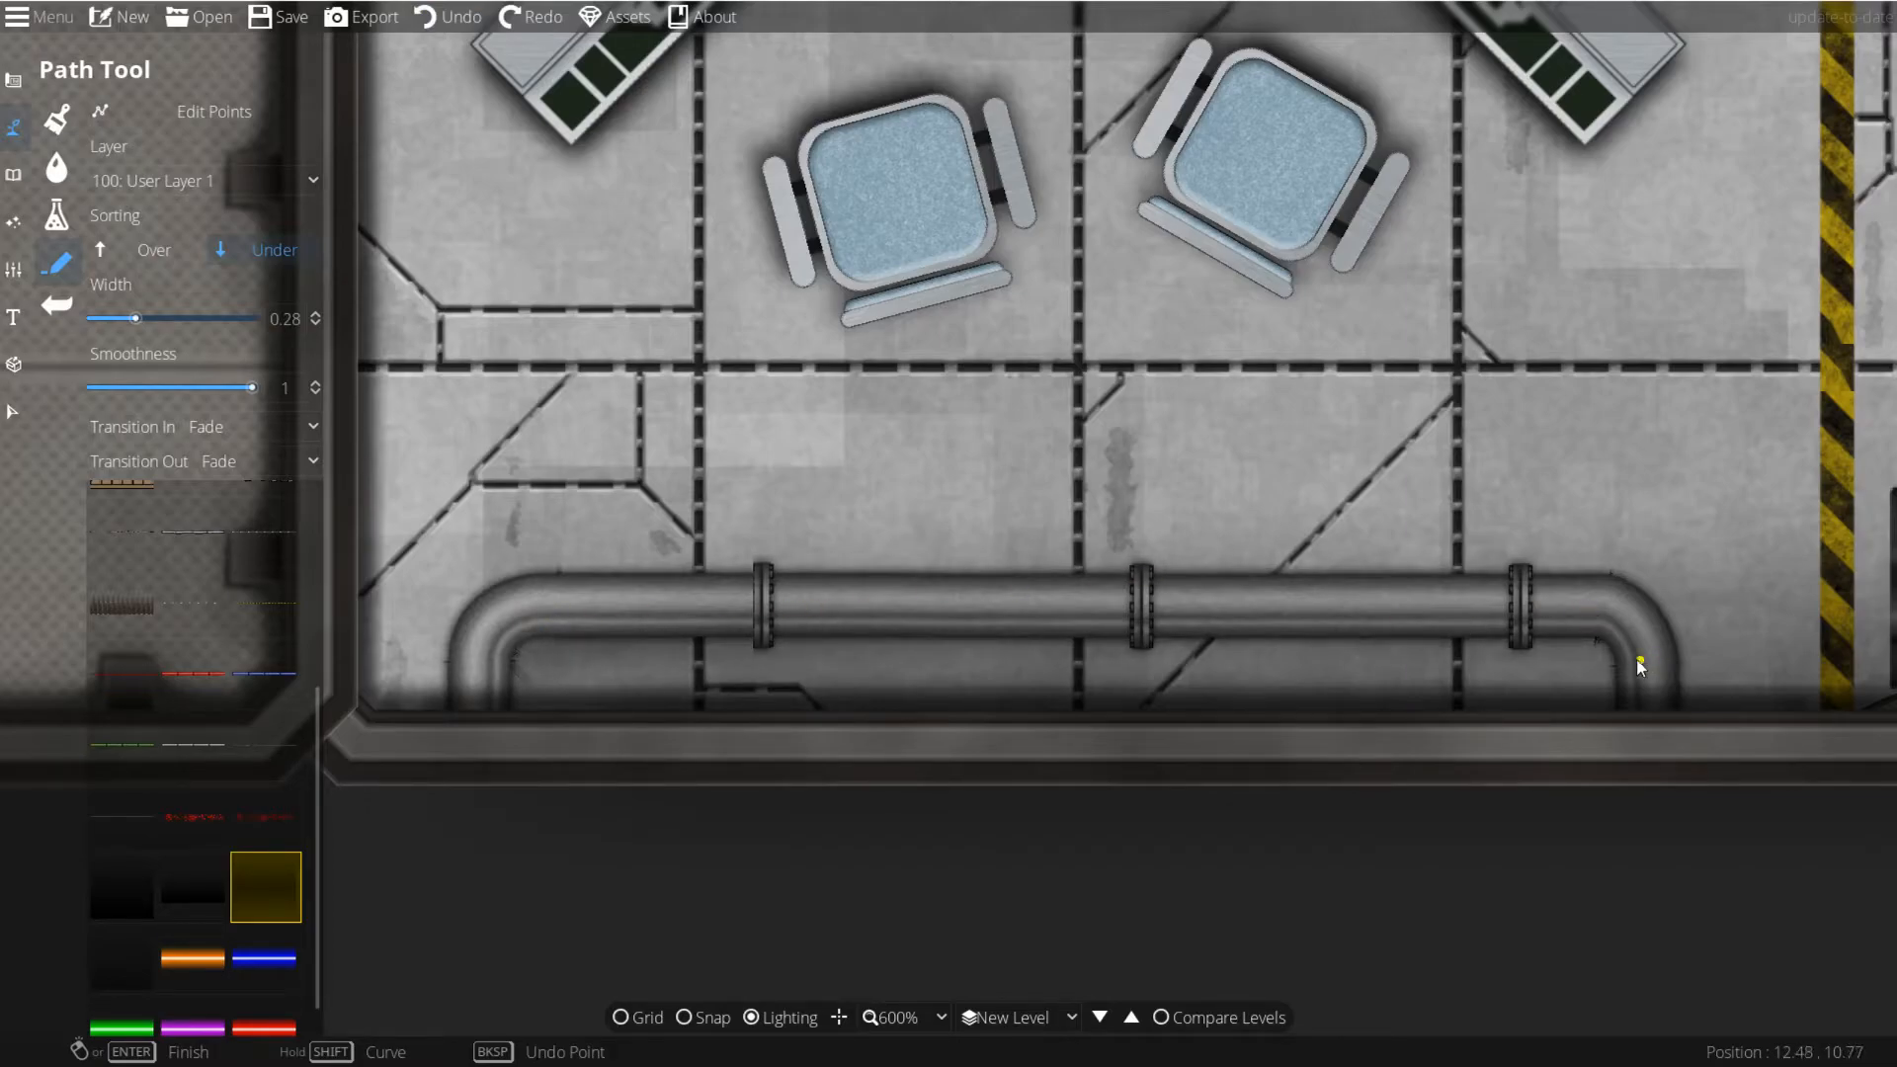
{"action": "right_click", "coordinate": [1639, 730]}
{"action": "left_click_drag", "start_coordinate": [1233, 467], "coordinate": [1271, 644]}
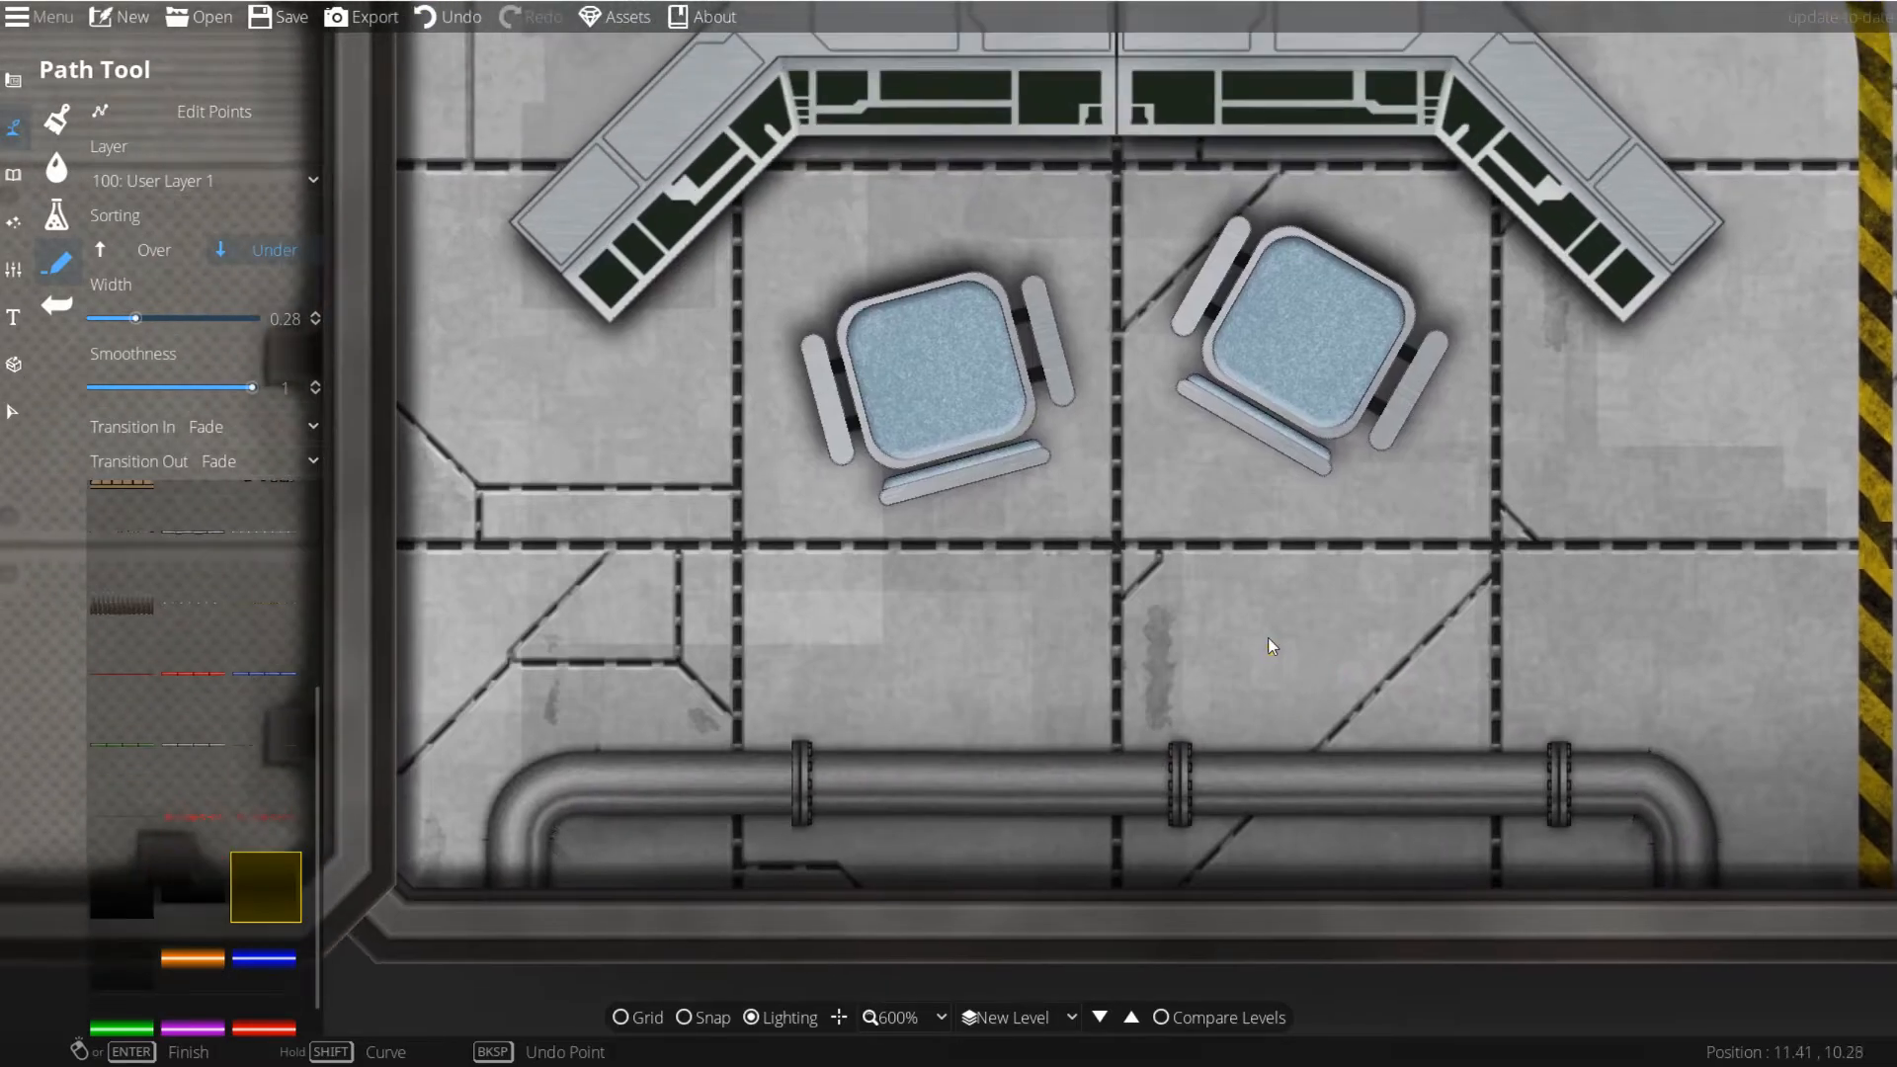
Step: Try another one-sided shadow path beside the left wing of the console and undo it
{"action": "scroll", "coordinate": [1270, 644], "scroll_direction": "down", "scroll_amount": 2}
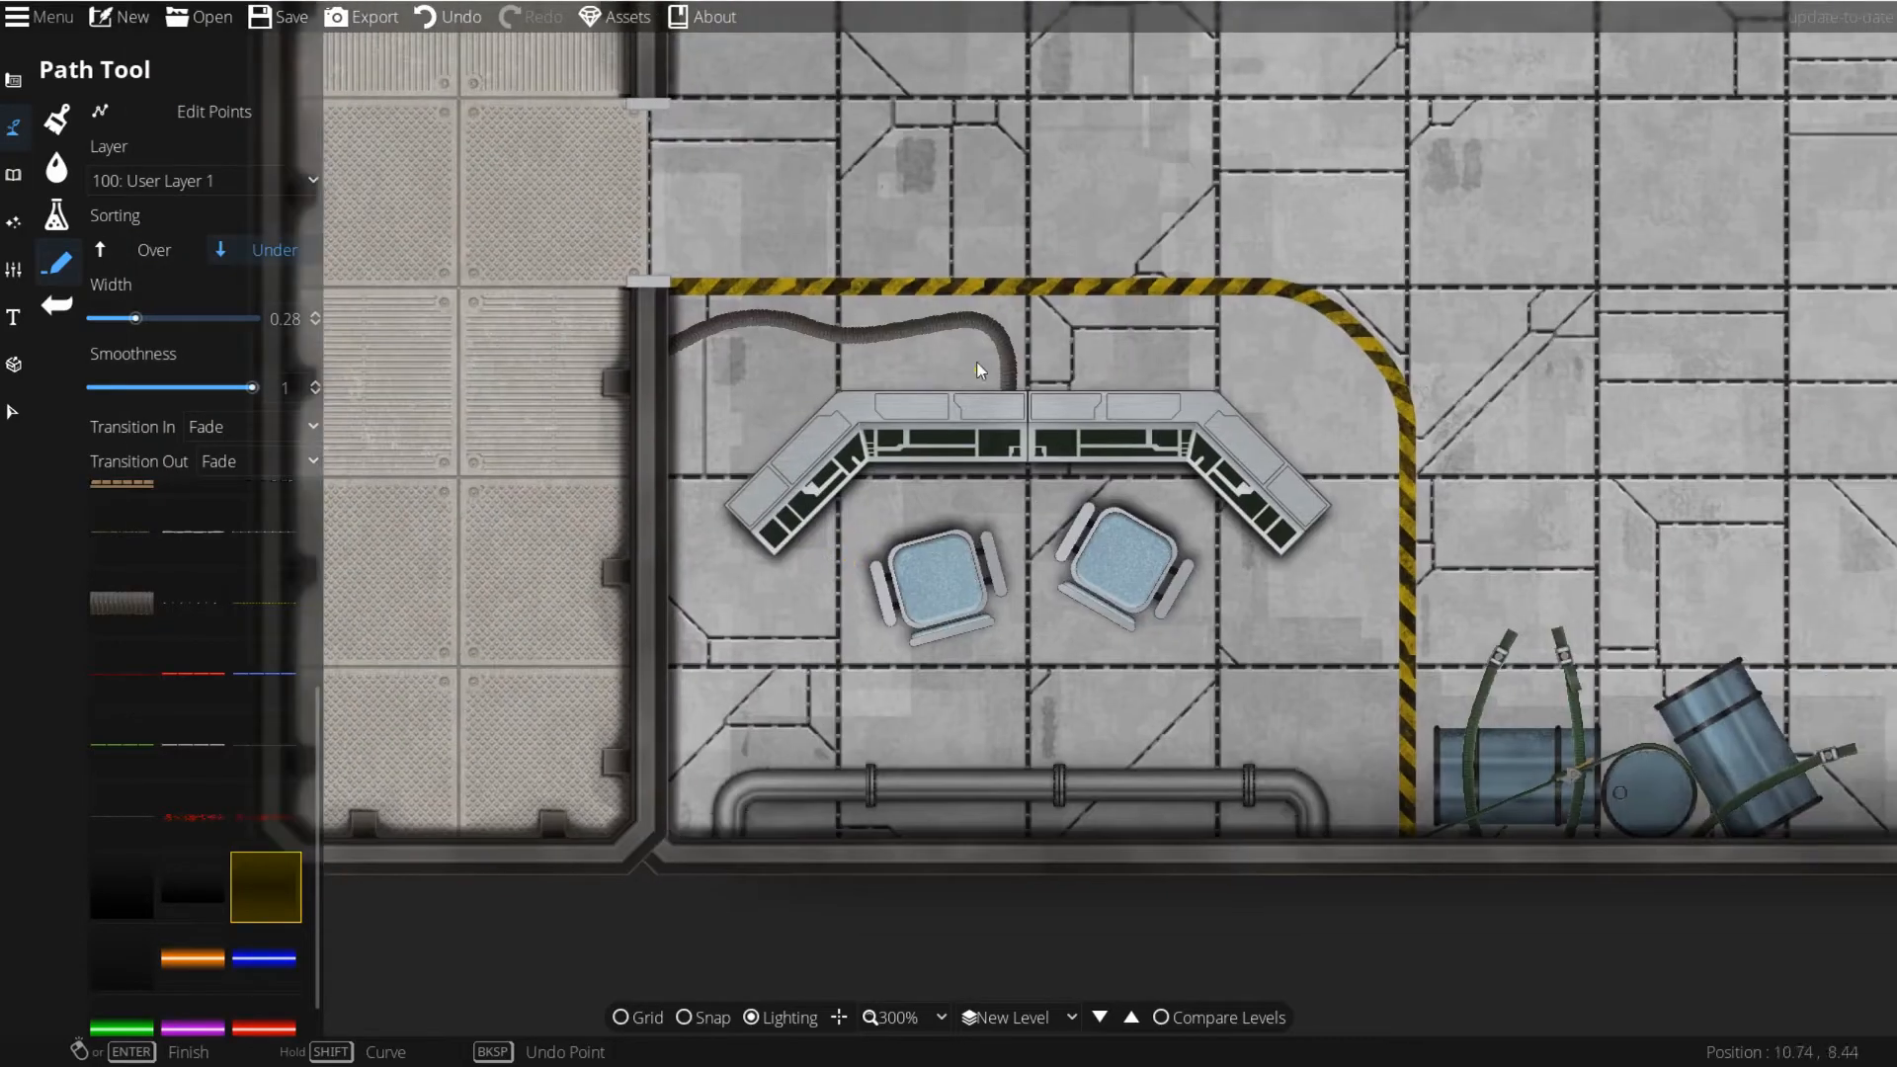
{"action": "scroll", "coordinate": [993, 457], "scroll_direction": "up", "scroll_amount": 1}
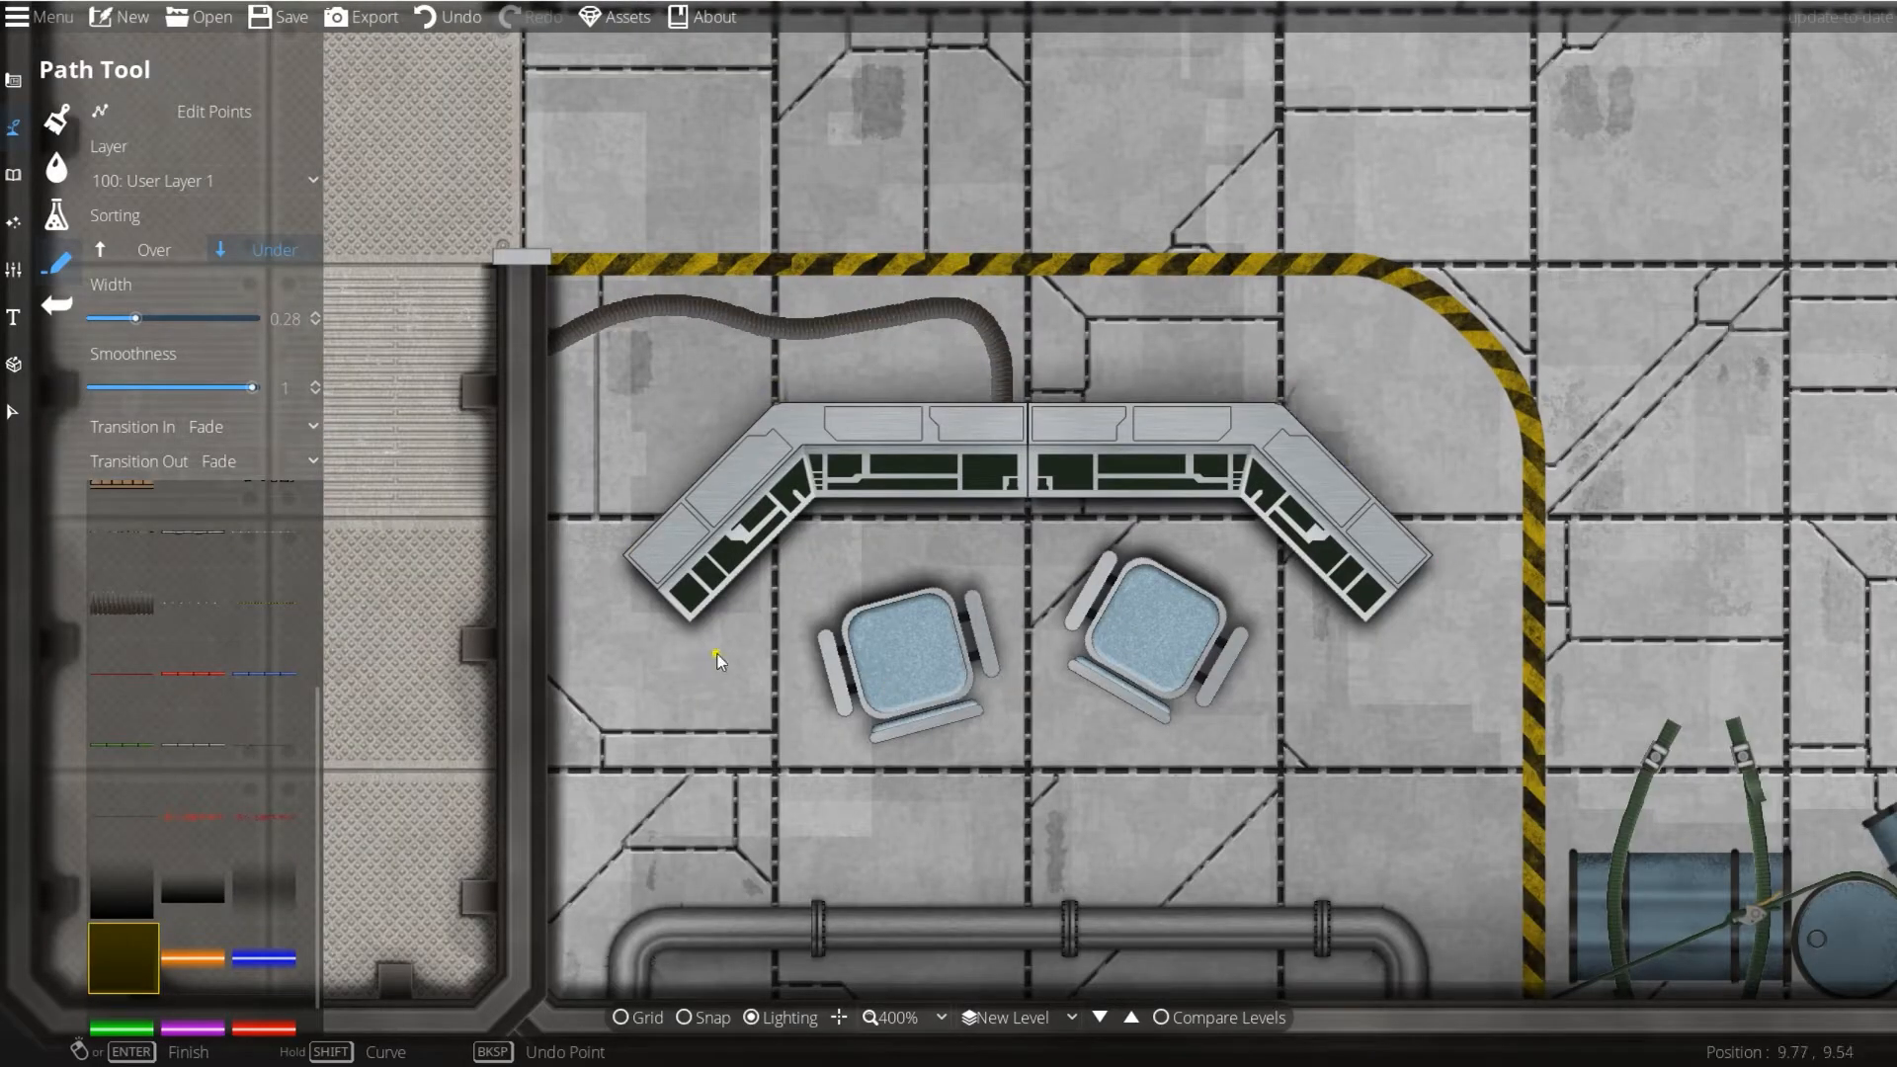
{"action": "left_click_drag", "start_coordinate": [717, 655], "coordinate": [689, 579]}
{"action": "key", "text": "ctrl+z"}
Step: Select the wide dark one-sided shadow path and trace it around the back edge of the joined consoles
{"action": "left_click_drag", "start_coordinate": [941, 445], "coordinate": [778, 550]}
{"action": "scroll", "coordinate": [785, 620], "scroll_direction": "down", "scroll_amount": 1}
{"action": "left_click", "coordinate": [124, 888]}
{"action": "left_click", "coordinate": [524, 593]}
{"action": "left_click", "coordinate": [637, 486]}
{"action": "left_click", "coordinate": [1142, 591]}
Step: Select the faint shadow path, try it along the hose behind the console and undo it
{"action": "left_click_drag", "start_coordinate": [915, 642], "coordinate": [1016, 699]}
{"action": "scroll", "coordinate": [810, 583], "scroll_direction": "up", "scroll_amount": 3}
{"action": "left_click", "coordinate": [243, 910]}
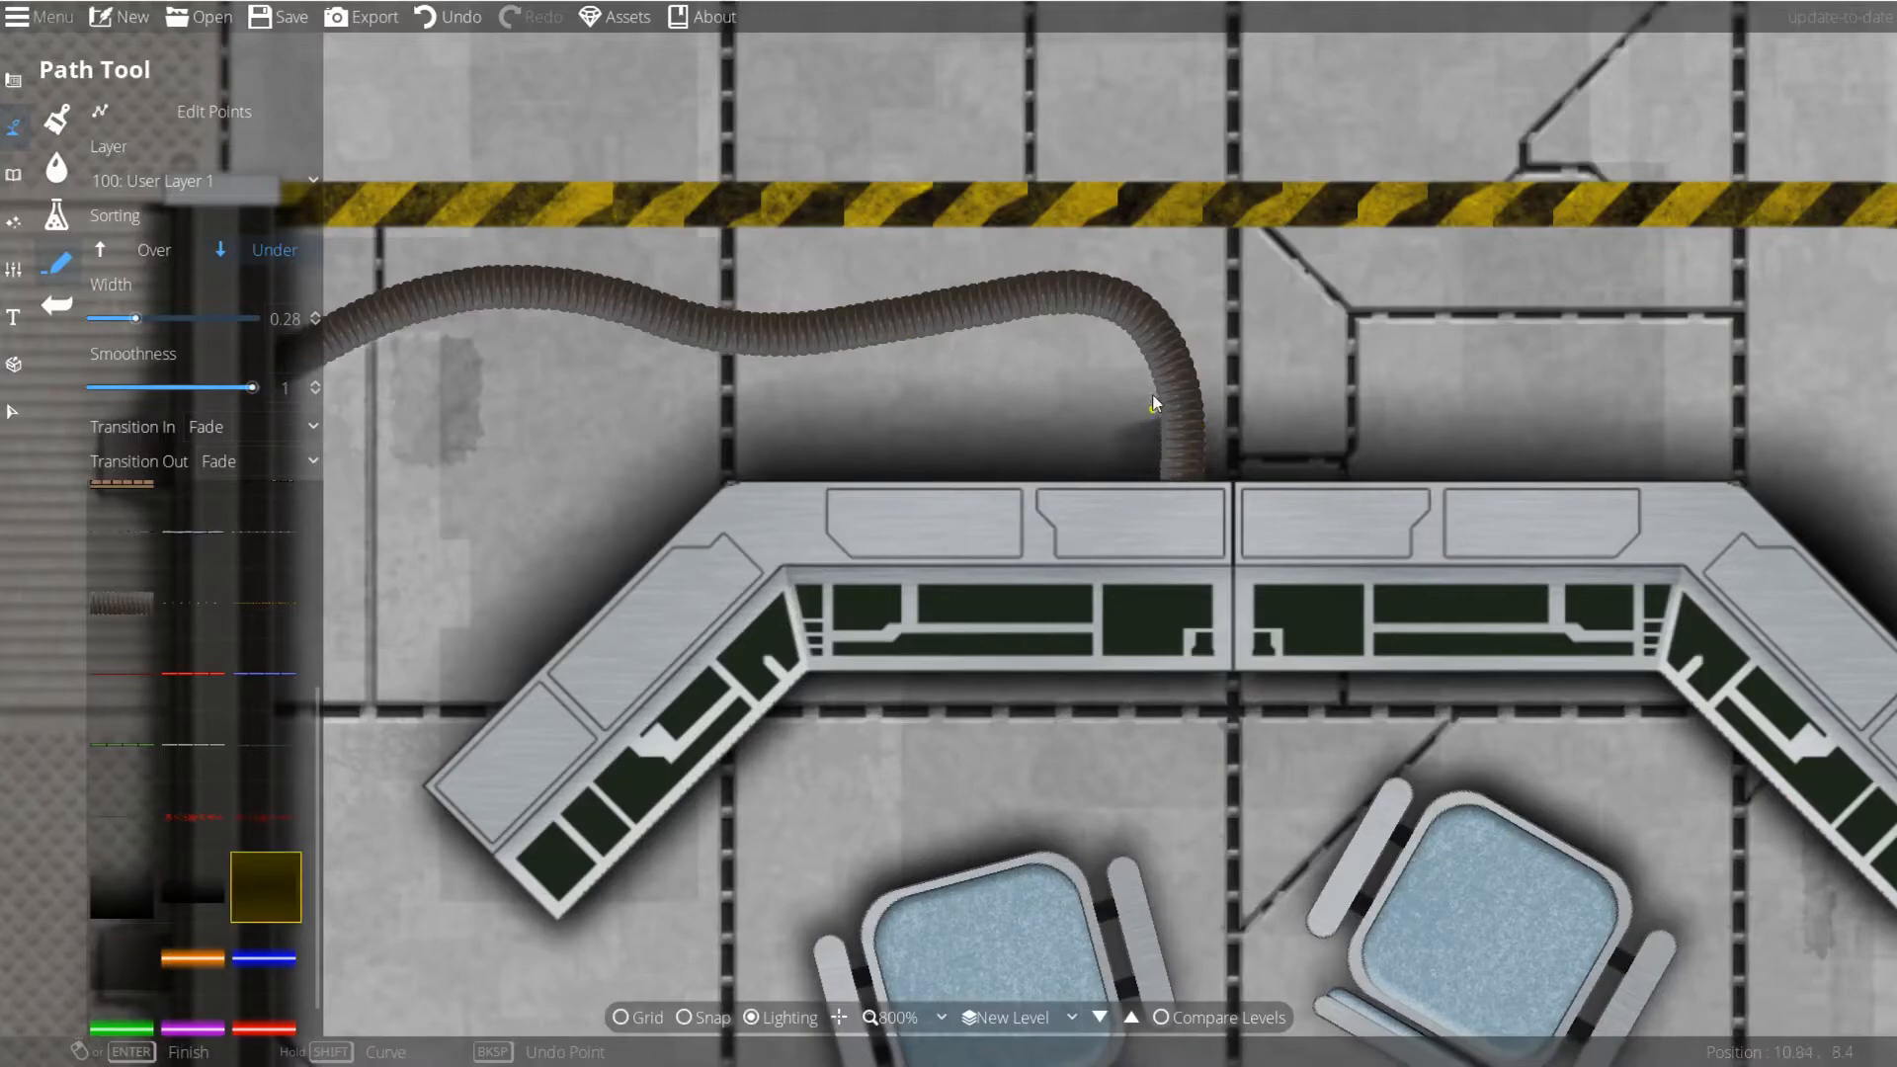
{"action": "left_click", "coordinate": [935, 330]}
{"action": "right_click", "coordinate": [791, 359]}
{"action": "key", "text": "ctrl+z"}
Step: Retry the faint shadow from the console along the hose's bend and undo it
{"action": "left_click", "coordinate": [1178, 498]}
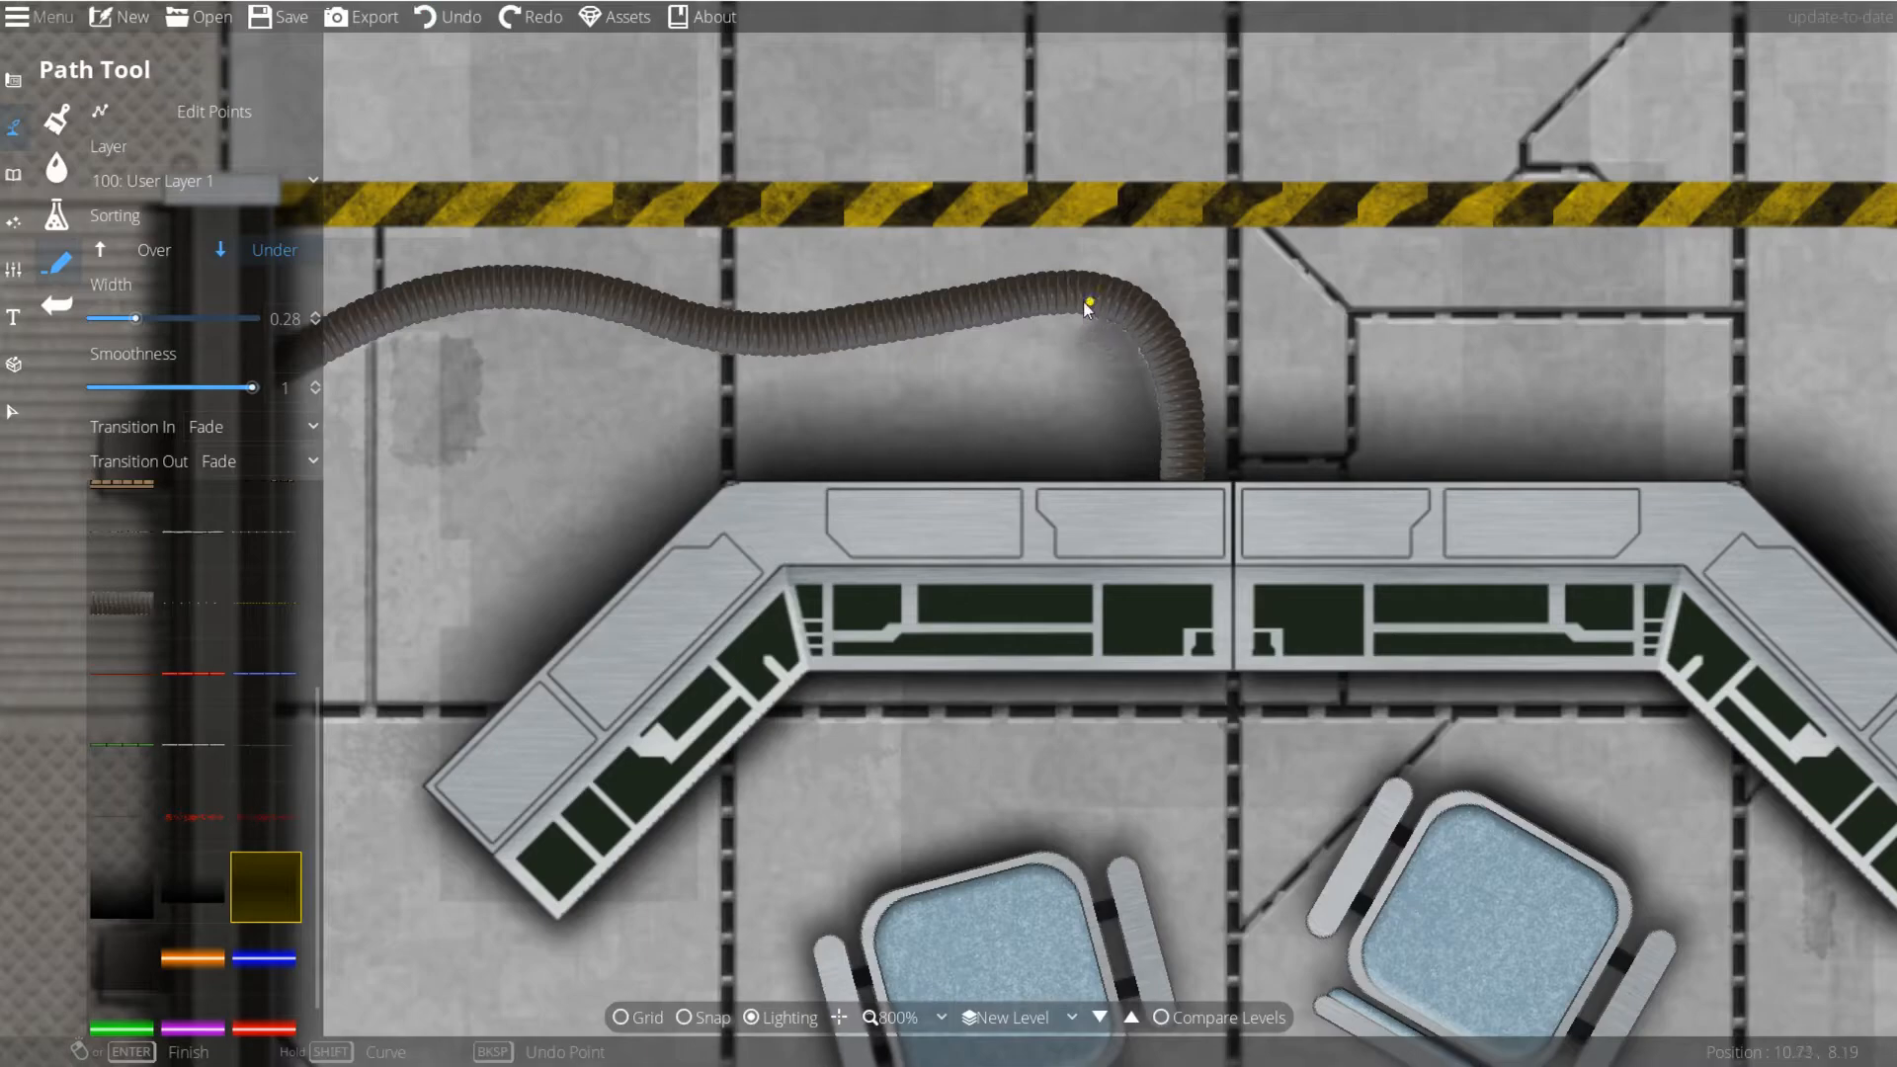
{"action": "left_click", "coordinate": [911, 346]}
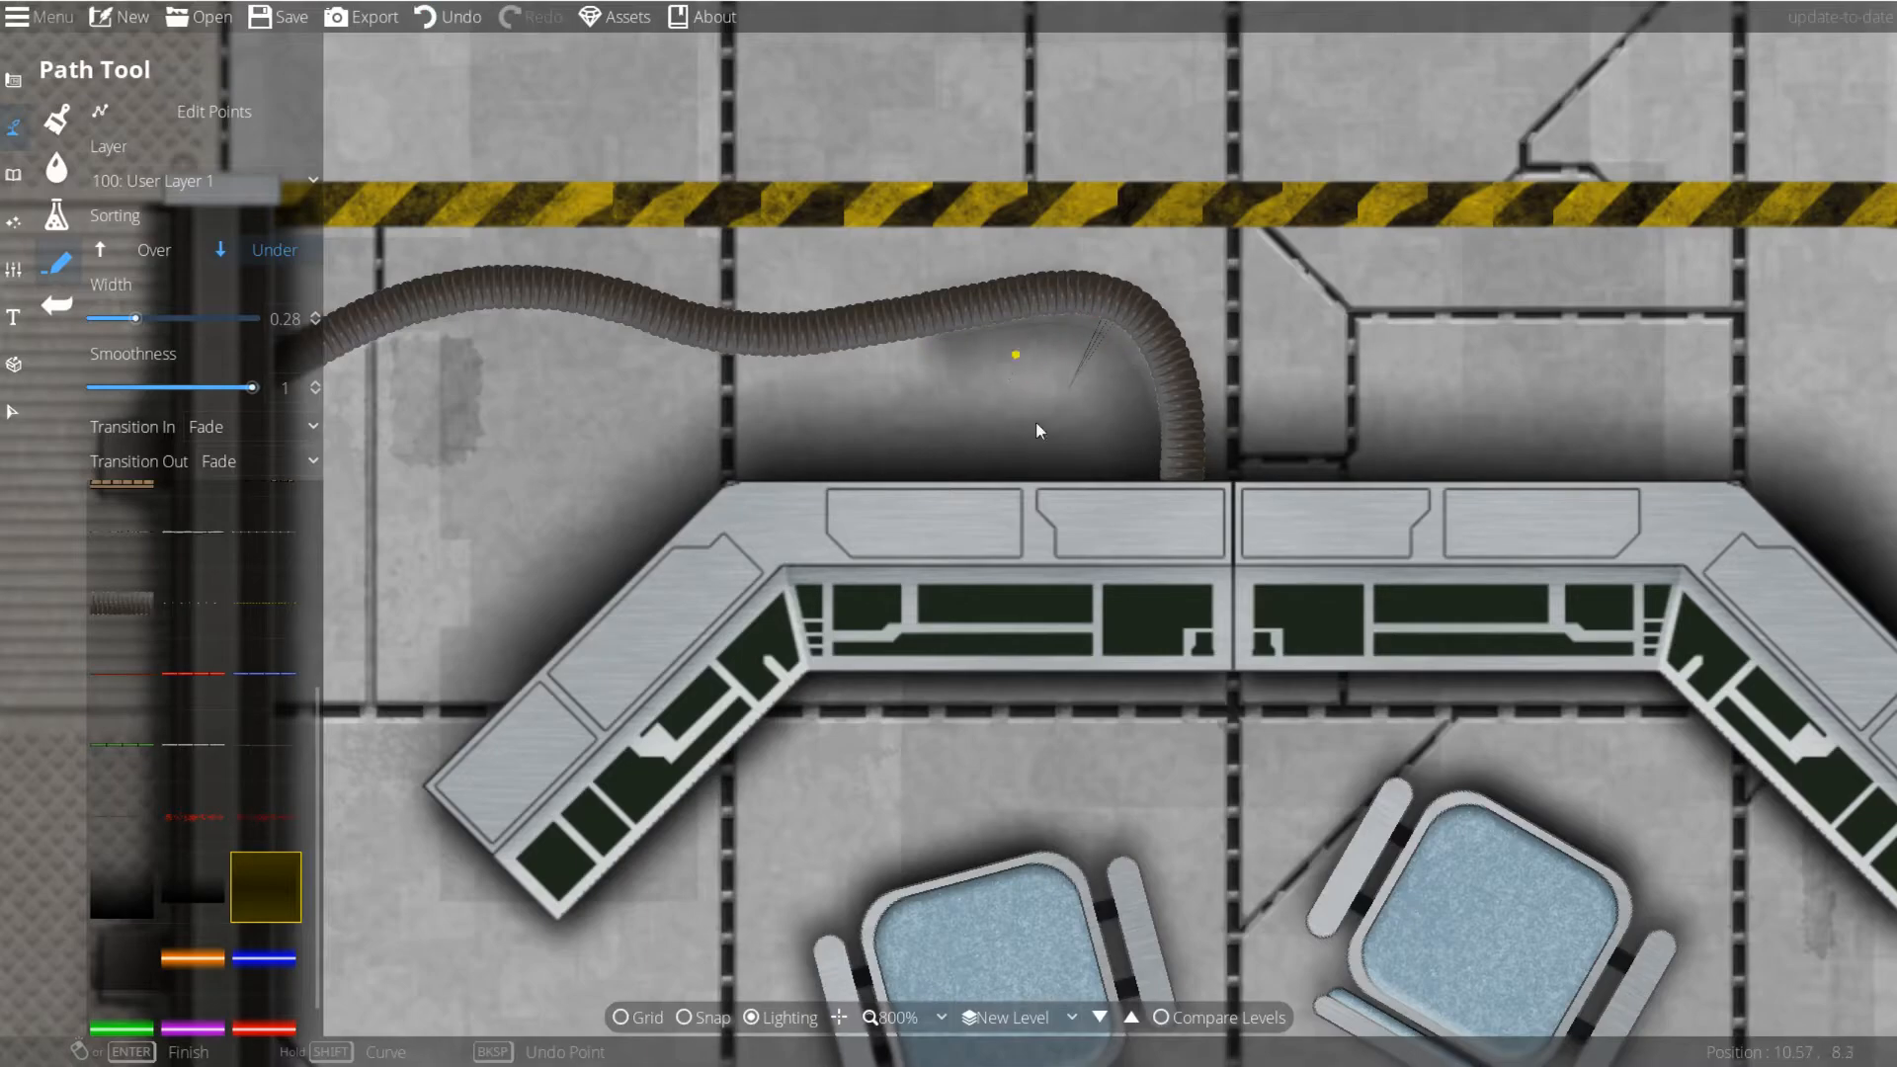
{"action": "key", "text": "ctrl+z"}
Step: Trace the faint shadow beneath the hose from the console, around its bend and back towards the wall
{"action": "left_click", "coordinate": [1162, 500]}
{"action": "left_click", "coordinate": [1130, 312]}
{"action": "left_click", "coordinate": [1108, 292]}
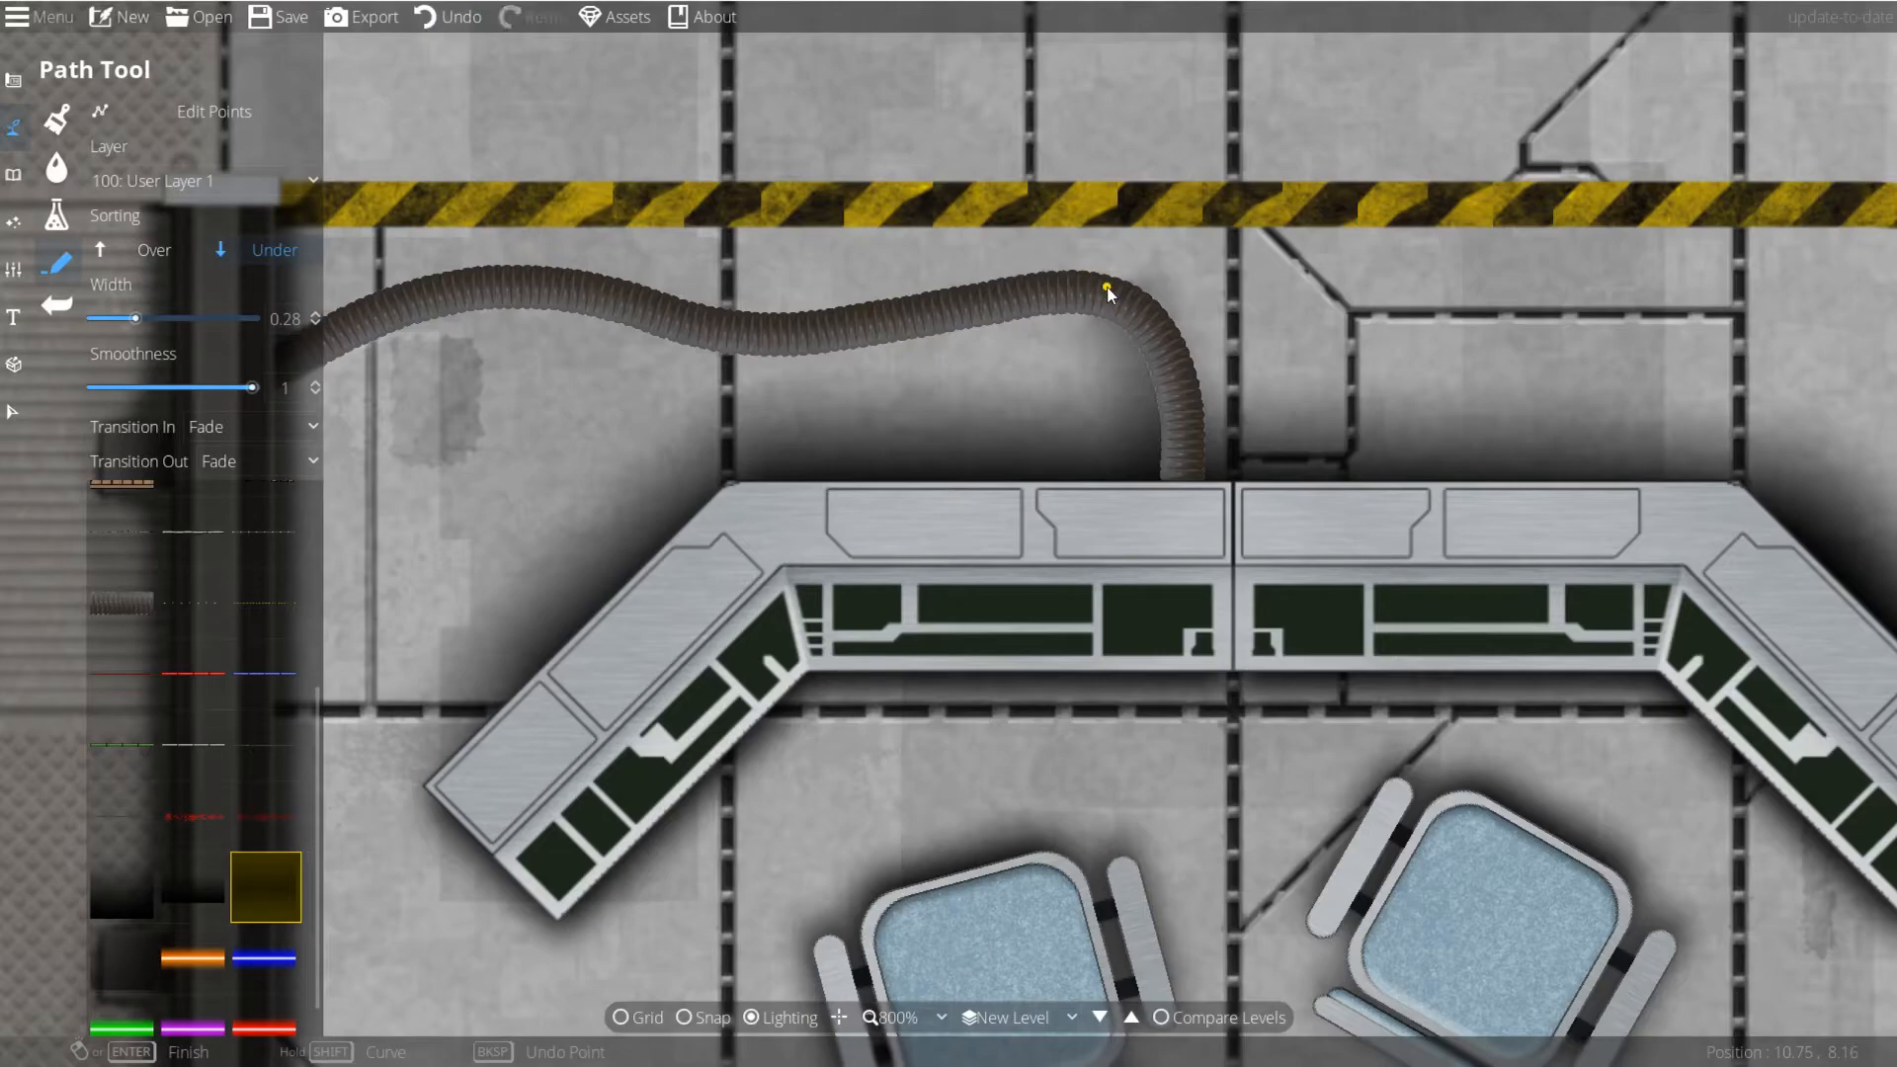
{"action": "left_click", "coordinate": [940, 314]}
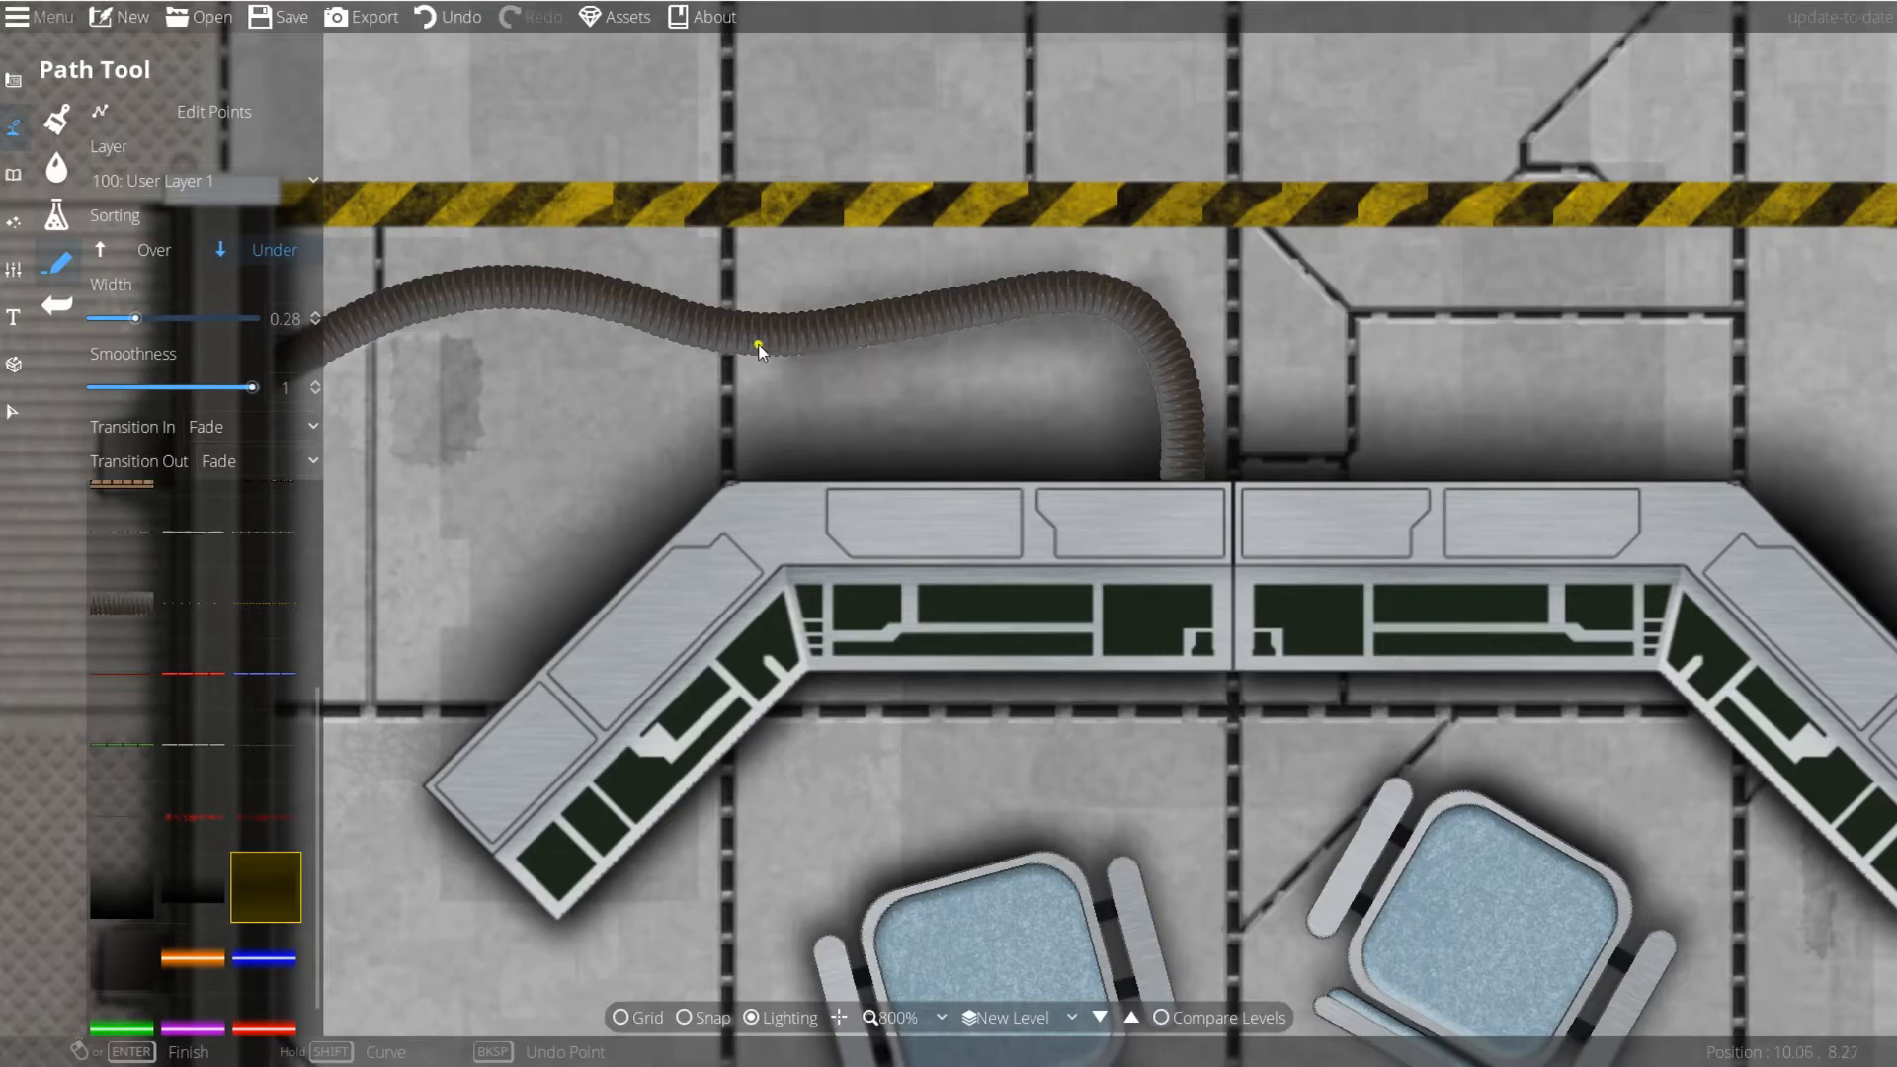
{"action": "left_click", "coordinate": [506, 295]}
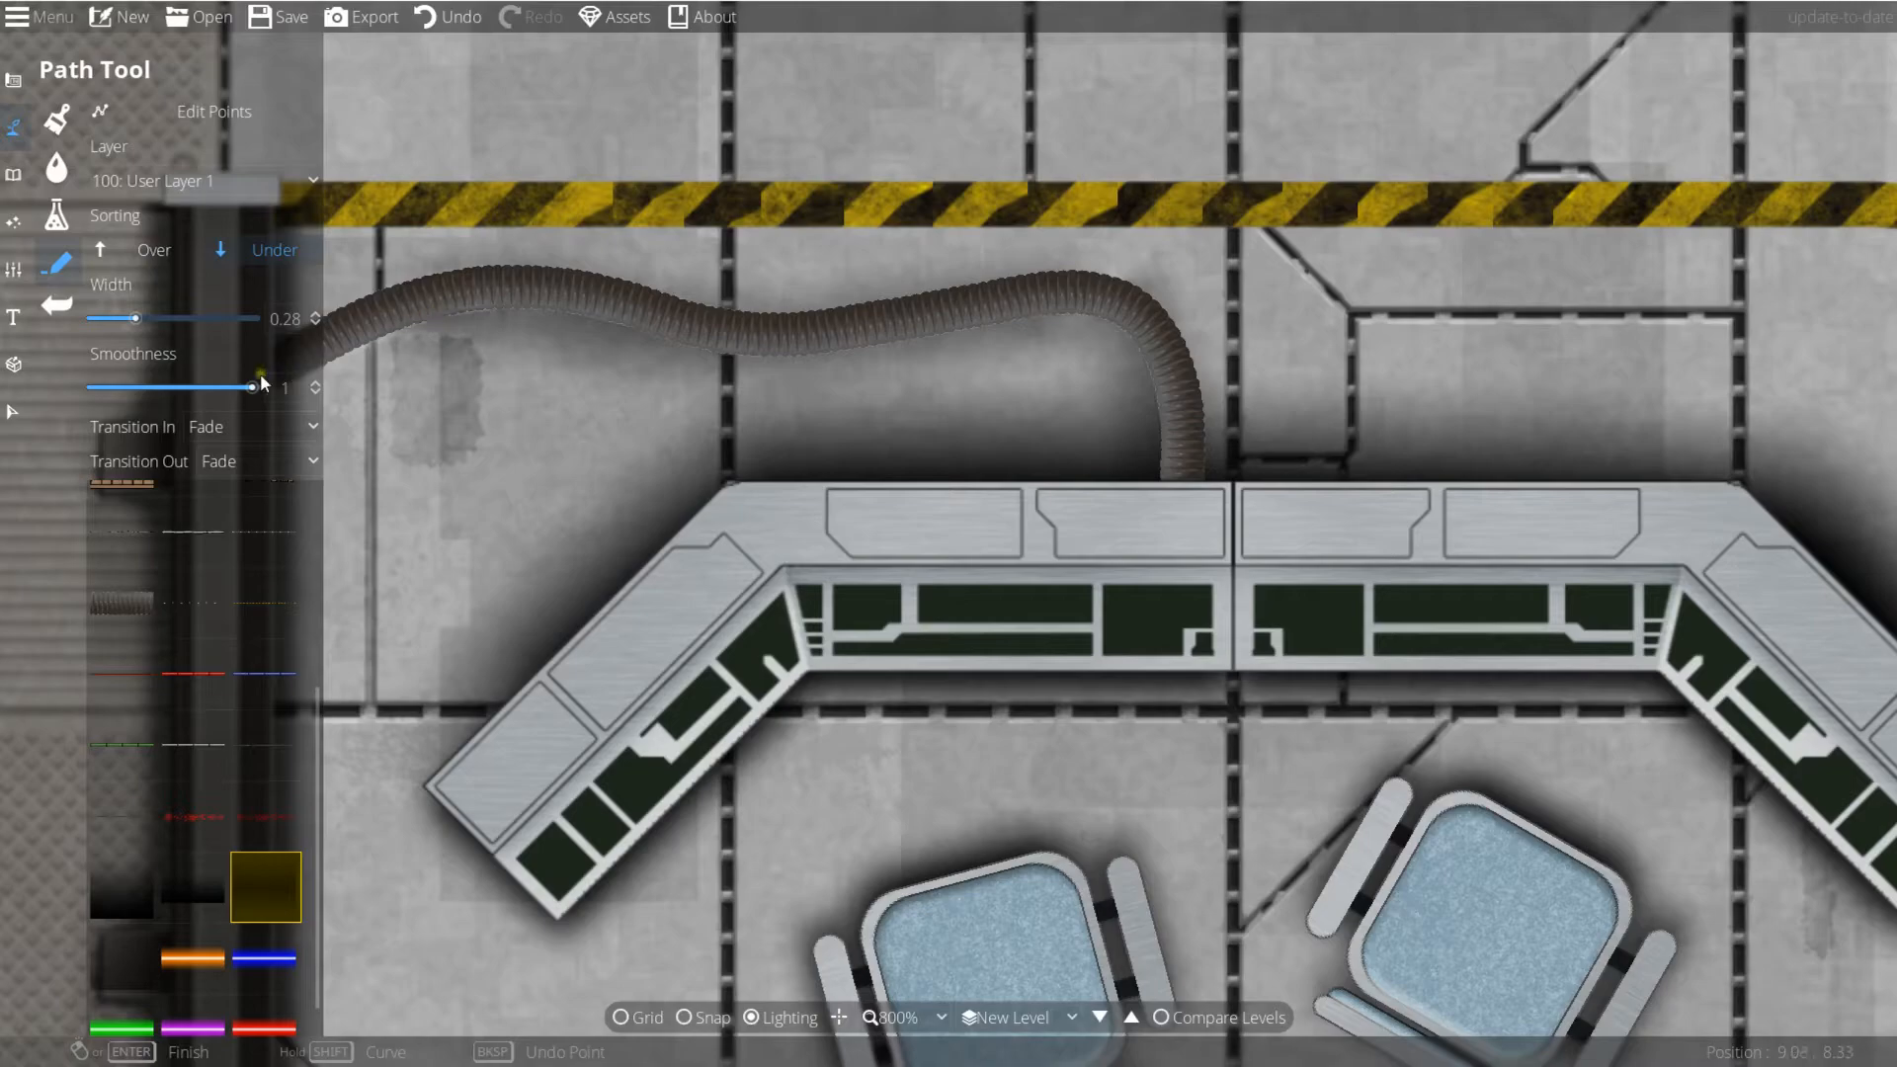
{"action": "scroll", "coordinate": [660, 330], "scroll_direction": "down", "scroll_amount": 3}
{"action": "scroll", "coordinate": [631, 346], "scroll_direction": "down", "scroll_amount": 3}
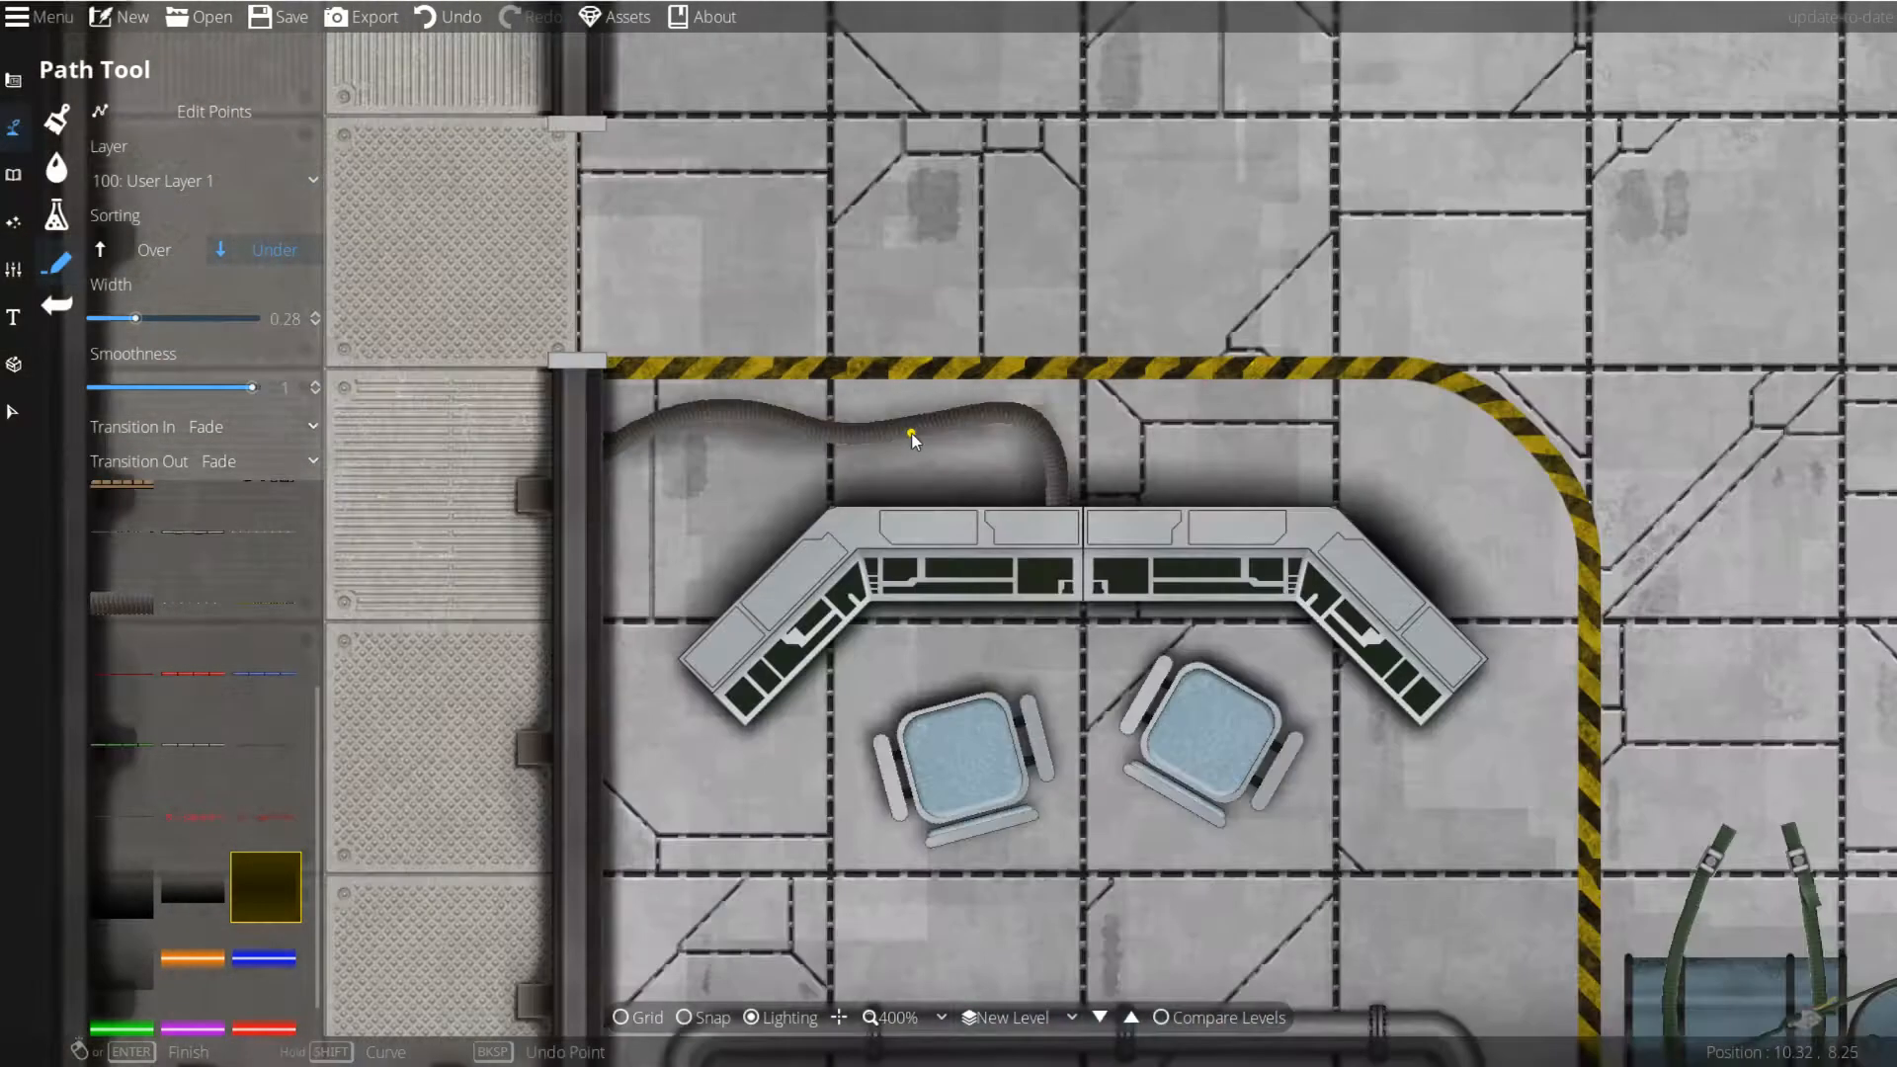
Step: Select the orange glowing line as the path style for the open floor above the hazard stripe
{"action": "left_click_drag", "start_coordinate": [1232, 391], "coordinate": [1004, 492]}
{"action": "scroll", "coordinate": [252, 863], "scroll_direction": "down", "scroll_amount": 1}
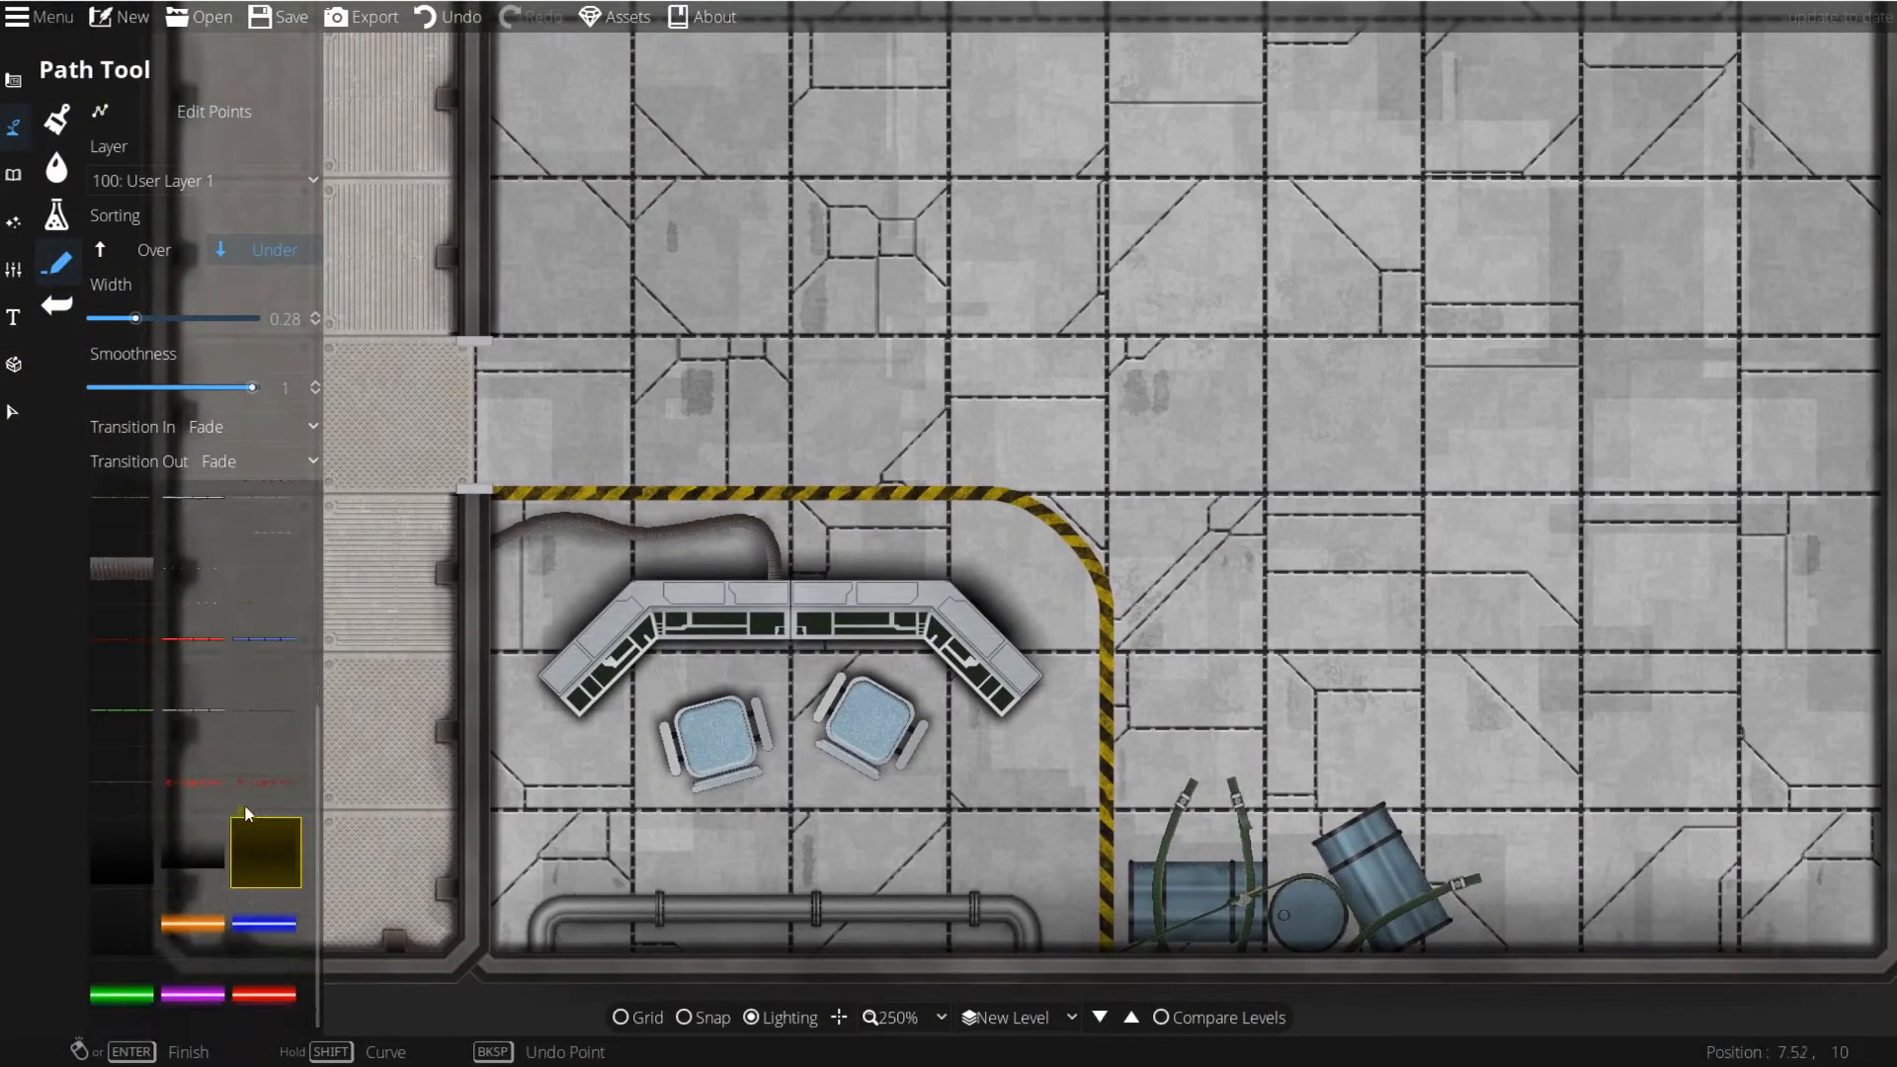
{"action": "left_click", "coordinate": [182, 949]}
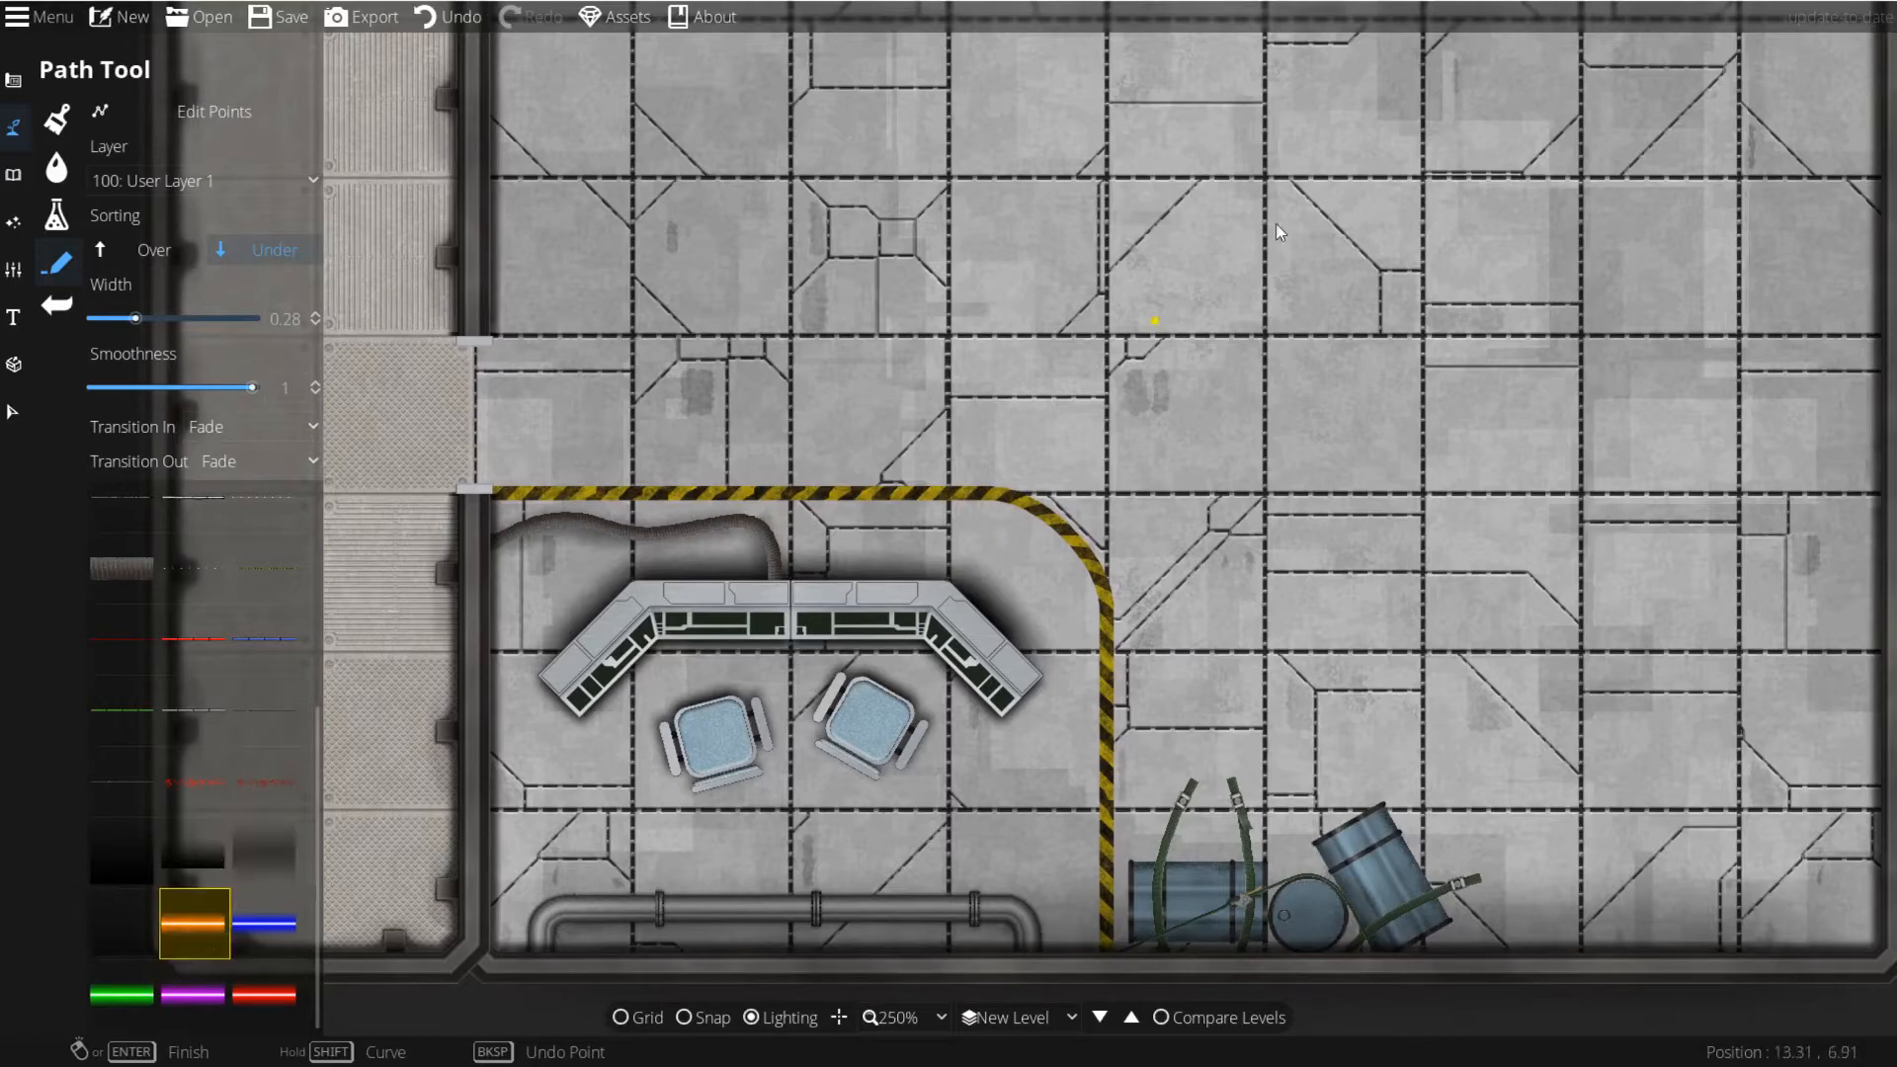
{"action": "scroll", "coordinate": [1083, 519], "scroll_direction": "up", "scroll_amount": 3}
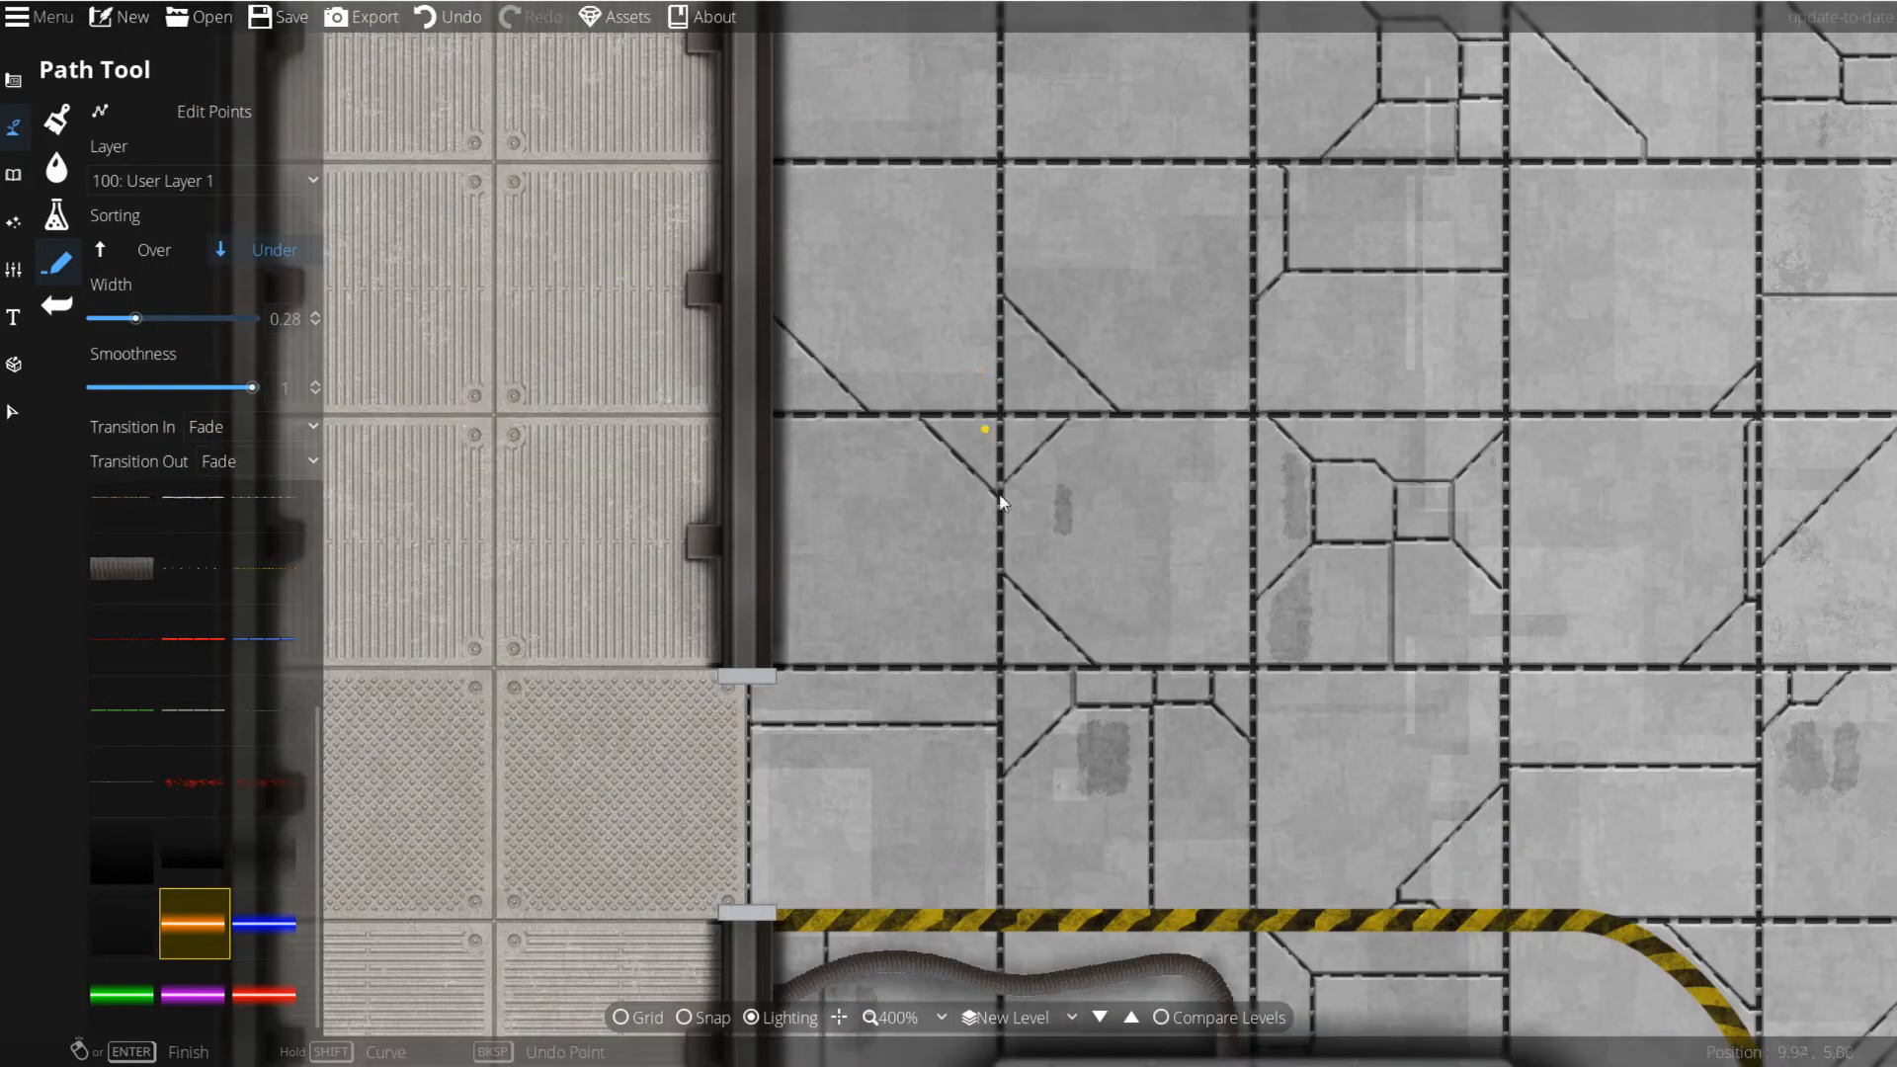
Step: Try a nearly horizontal orange glowing line near the room's left wall and undo it
{"action": "left_click", "coordinate": [798, 580]}
{"action": "left_click", "coordinate": [1171, 564]}
{"action": "right_click", "coordinate": [1171, 565]}
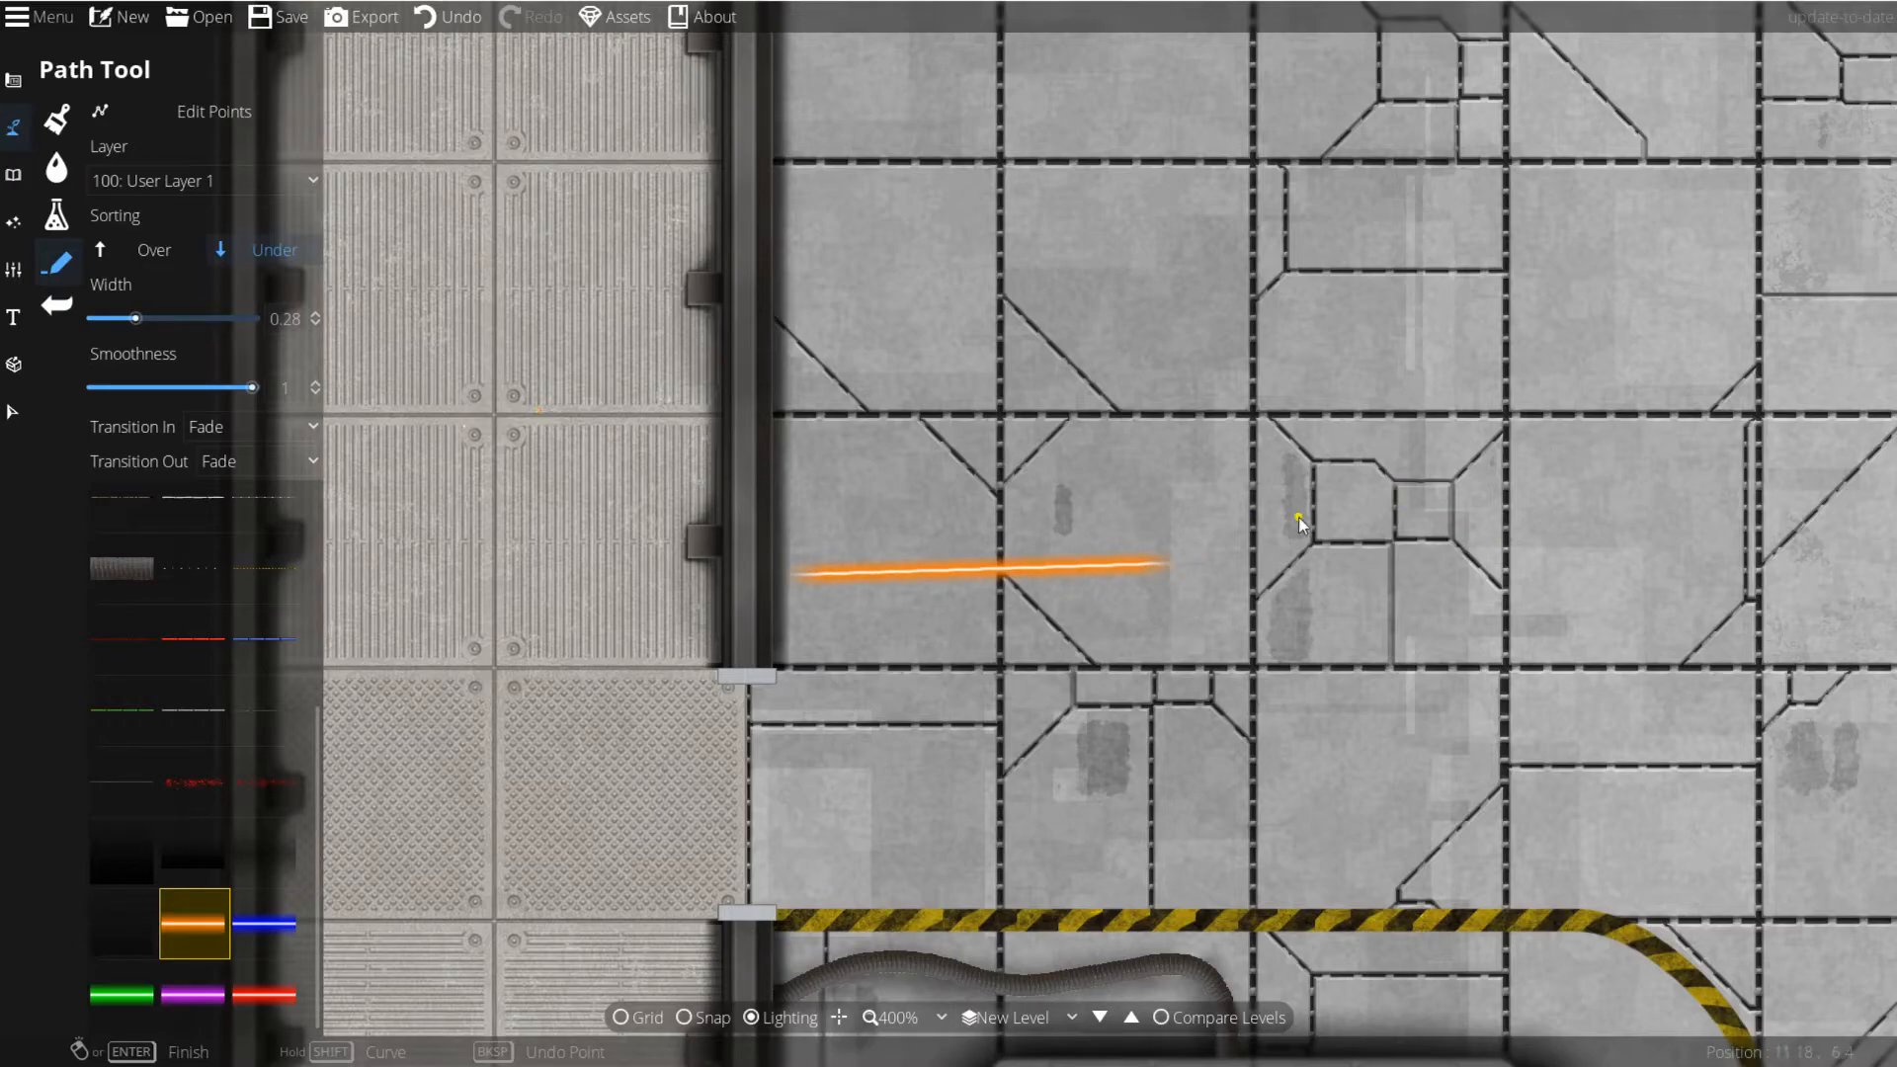
{"action": "left_click_drag", "start_coordinate": [1259, 484], "coordinate": [1176, 448]}
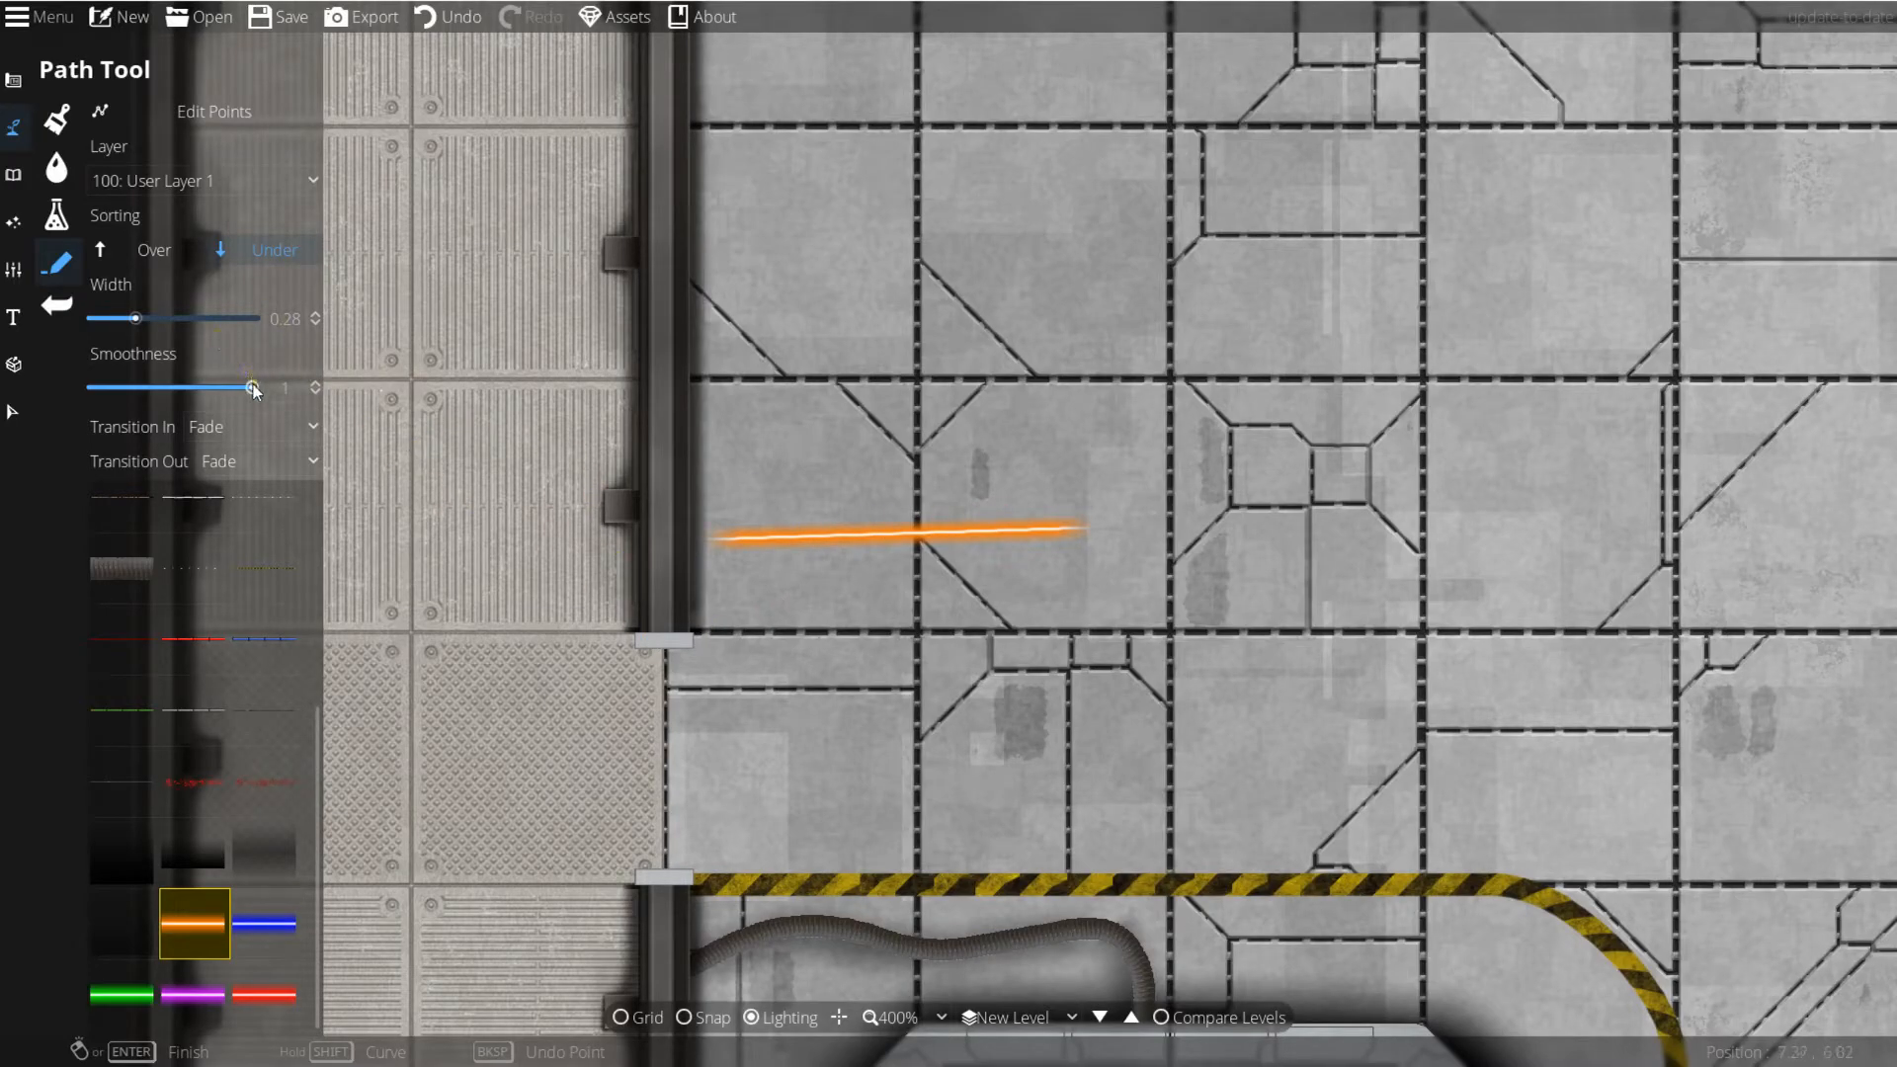
{"action": "key", "text": "ctrl+z"}
Step: Set the orange path's width to 1 and both its in and out transitions to None
{"action": "left_click", "coordinate": [279, 324]}
{"action": "type", "text": "1"}
{"action": "key", "text": "Return"}
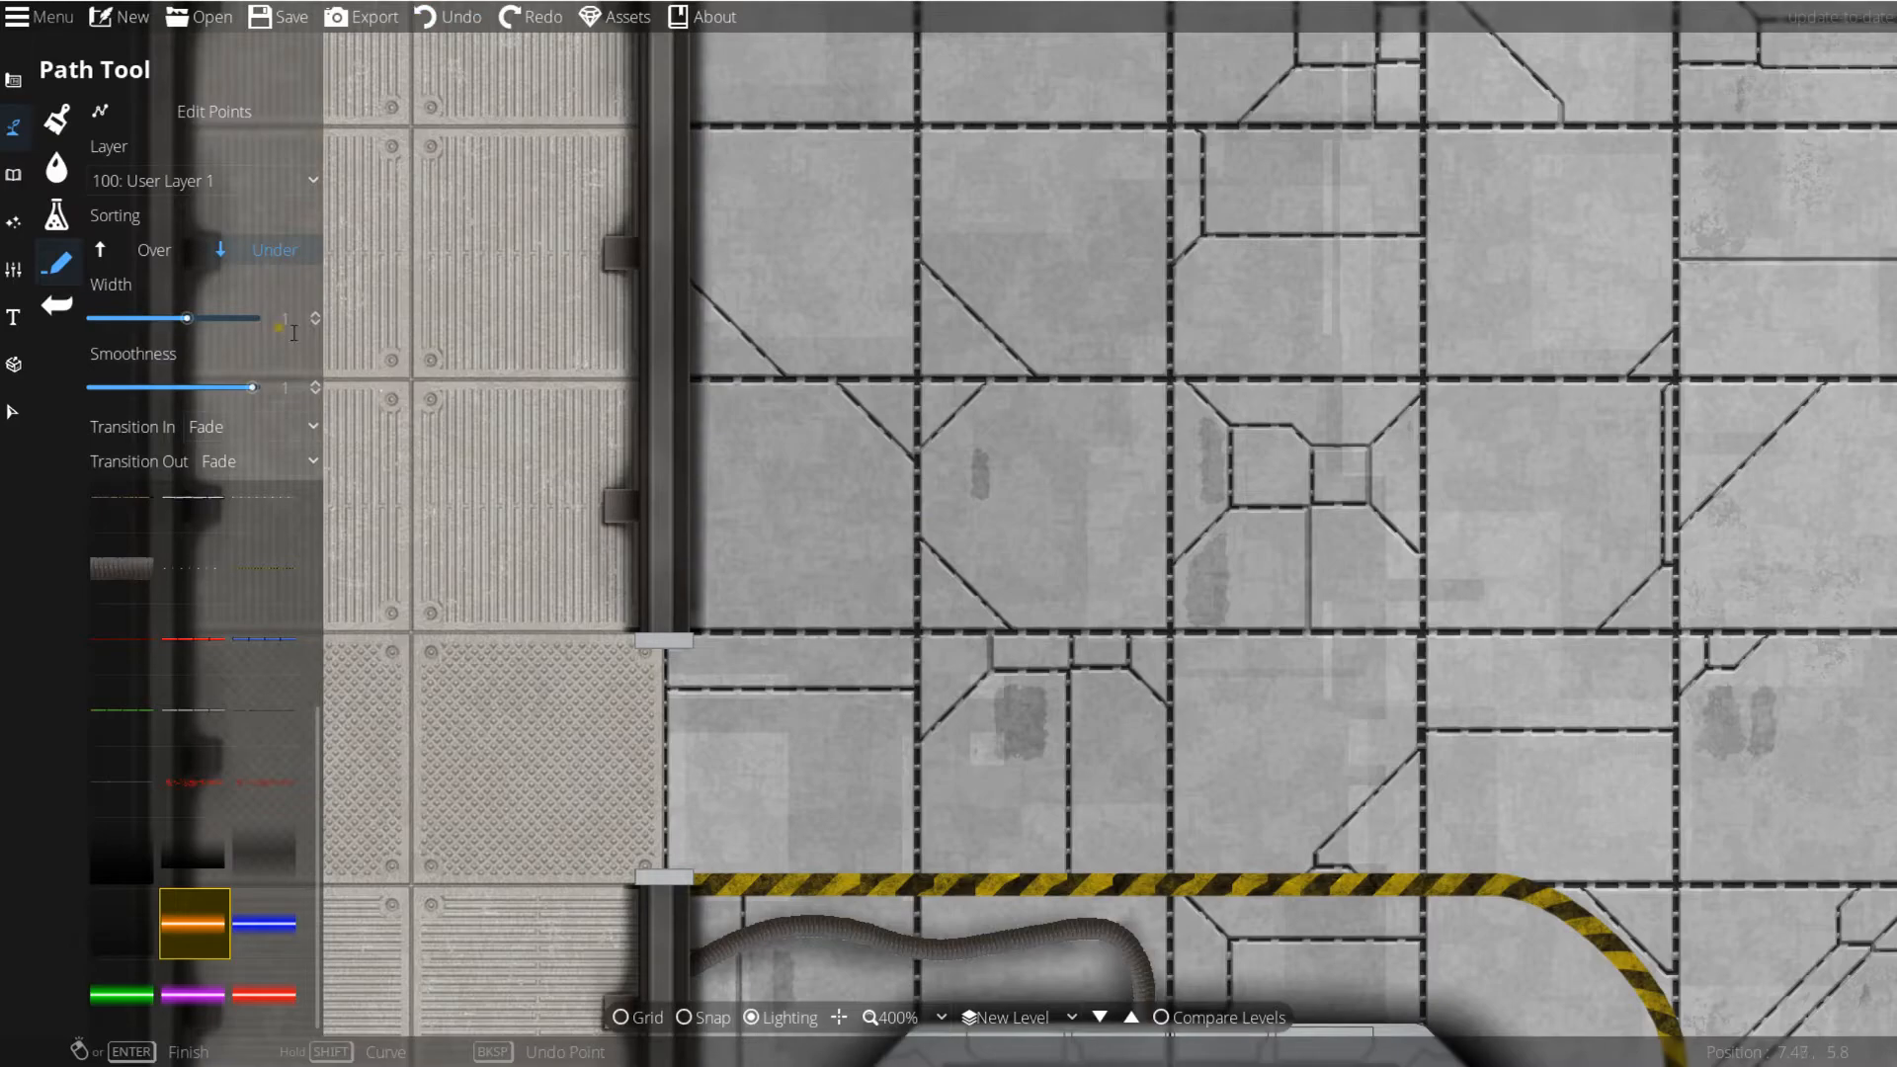
{"action": "left_click", "coordinate": [680, 571]}
{"action": "key", "text": "ctrl+z"}
{"action": "left_click", "coordinate": [249, 427]}
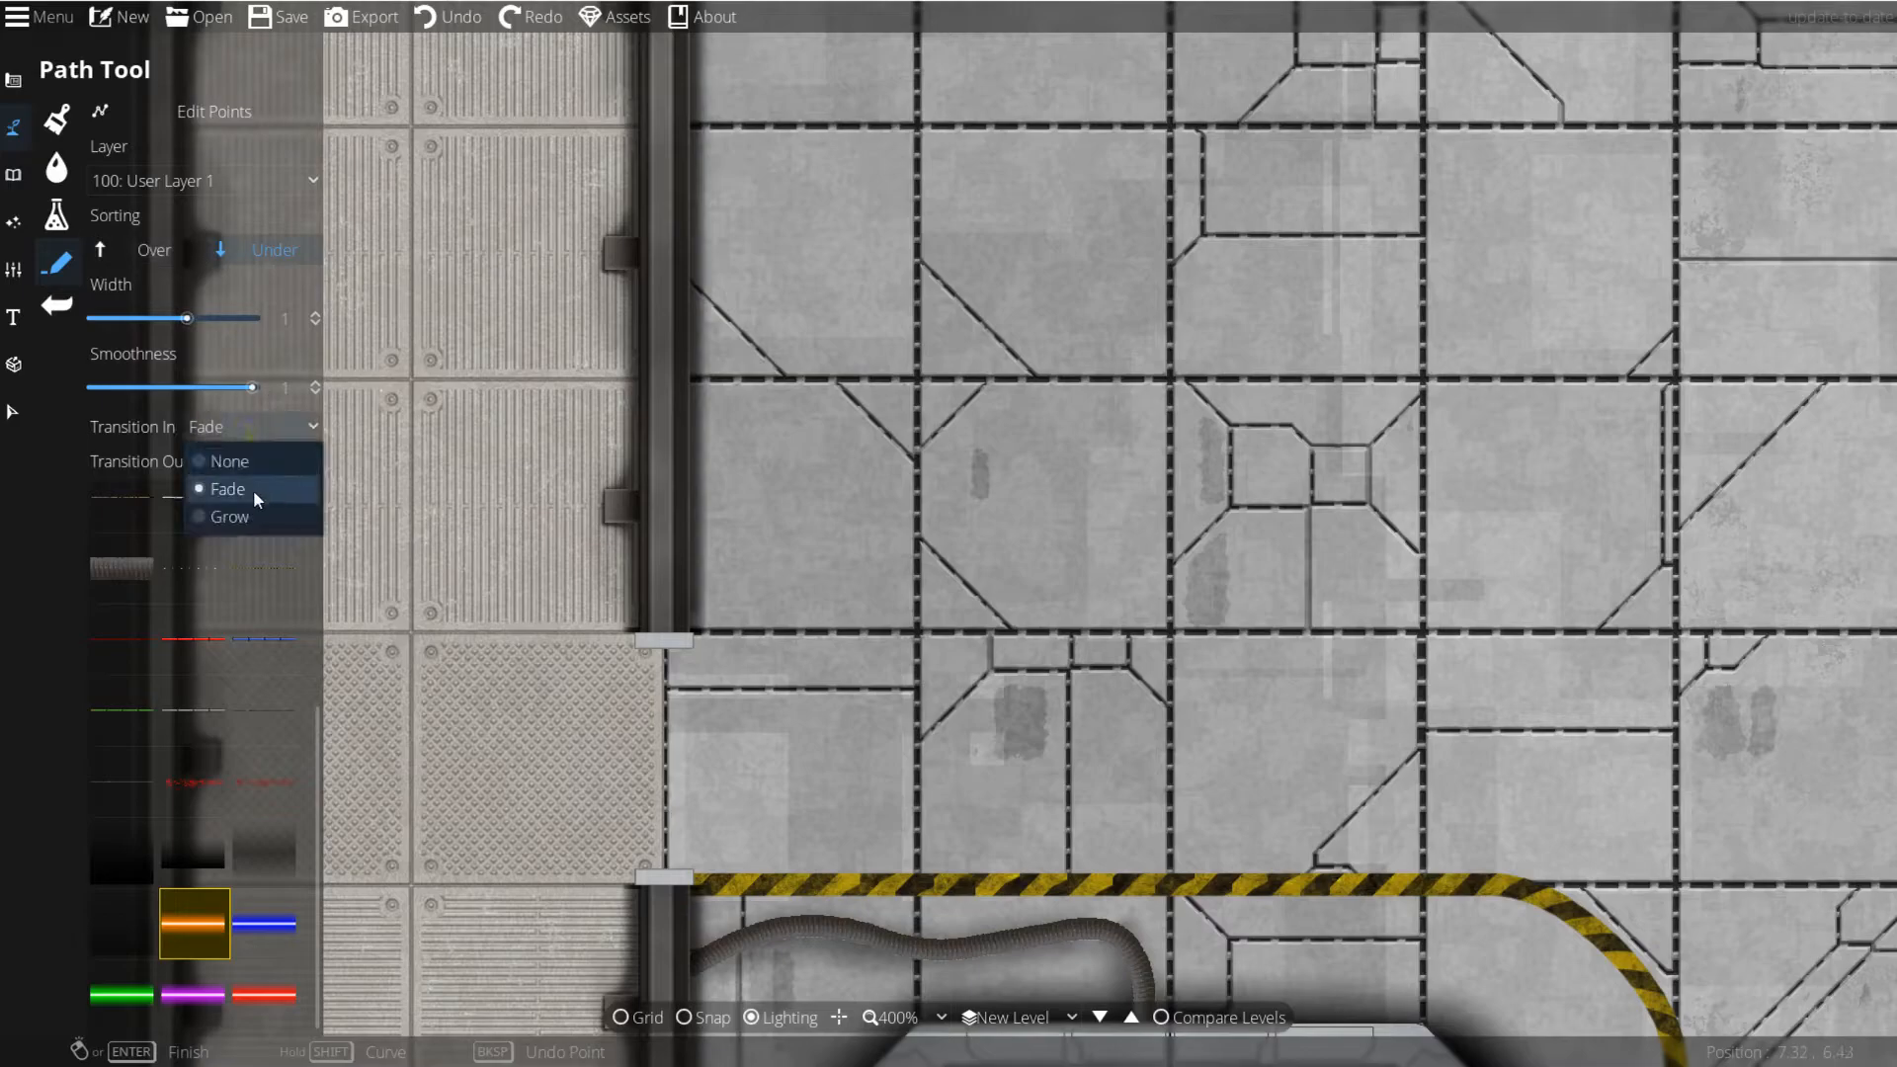
{"action": "left_click", "coordinate": [237, 460]}
{"action": "left_click", "coordinate": [257, 461]}
{"action": "left_click", "coordinate": [263, 483]}
Step: Draw an orange glowing bracket with curved corners that leaves the room's left wall above the doorway, runs up and returns to the wall
{"action": "left_click", "coordinate": [683, 563]}
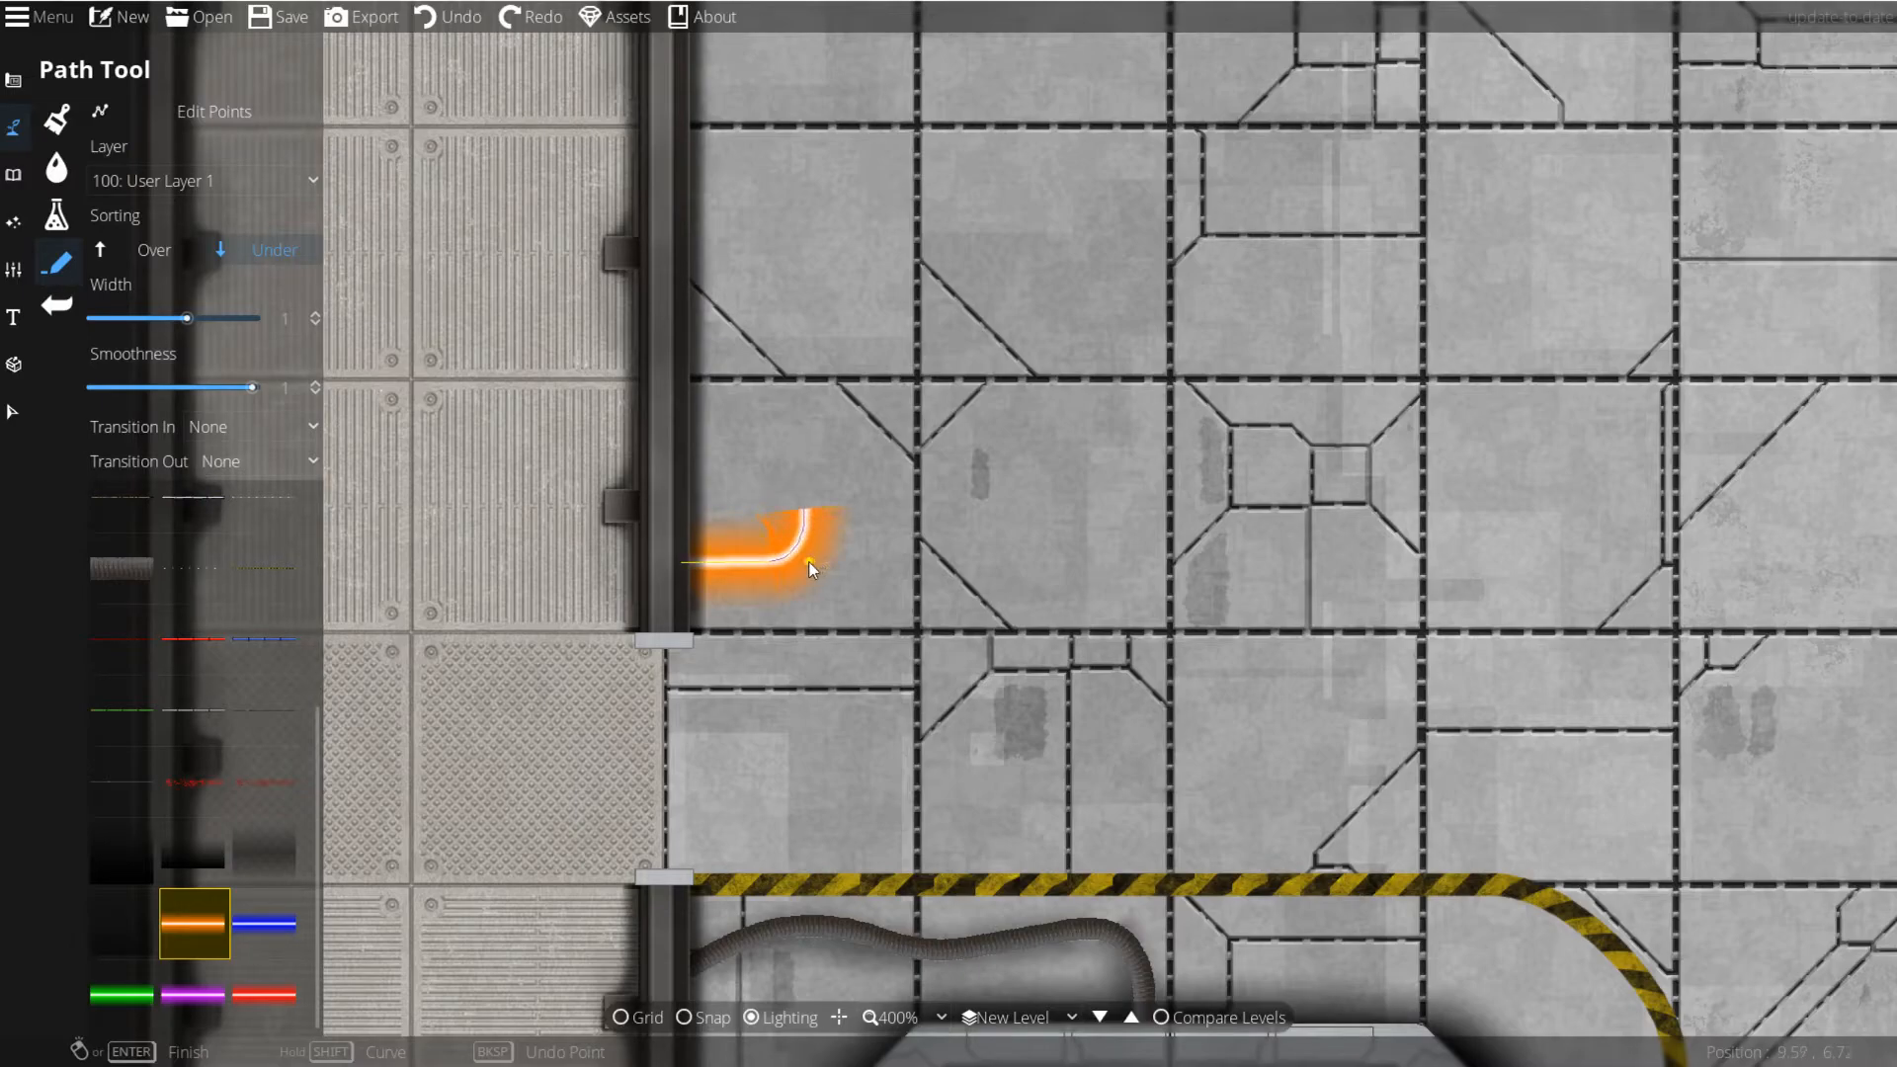
{"action": "left_click_drag", "start_coordinate": [807, 97], "coordinate": [805, 316]}
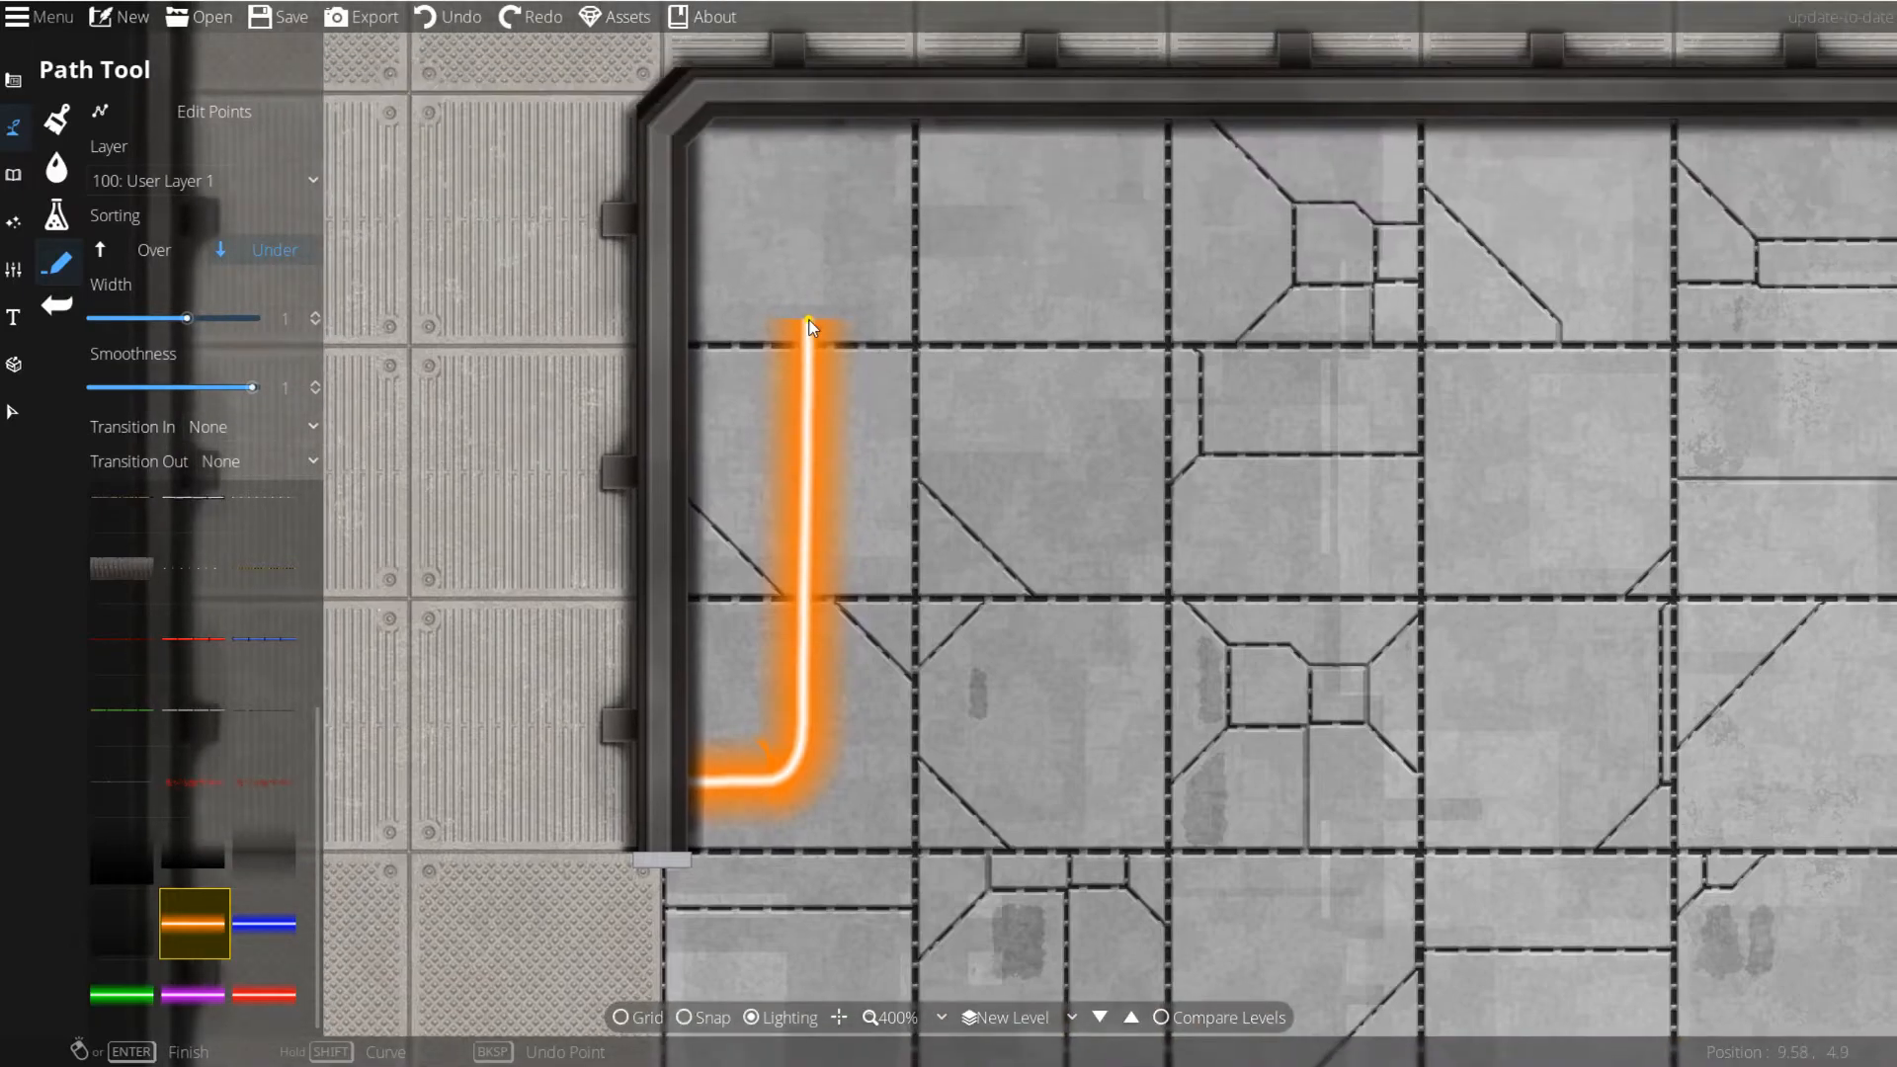
{"action": "left_click", "coordinate": [804, 312]}
{"action": "left_click", "coordinate": [753, 279]}
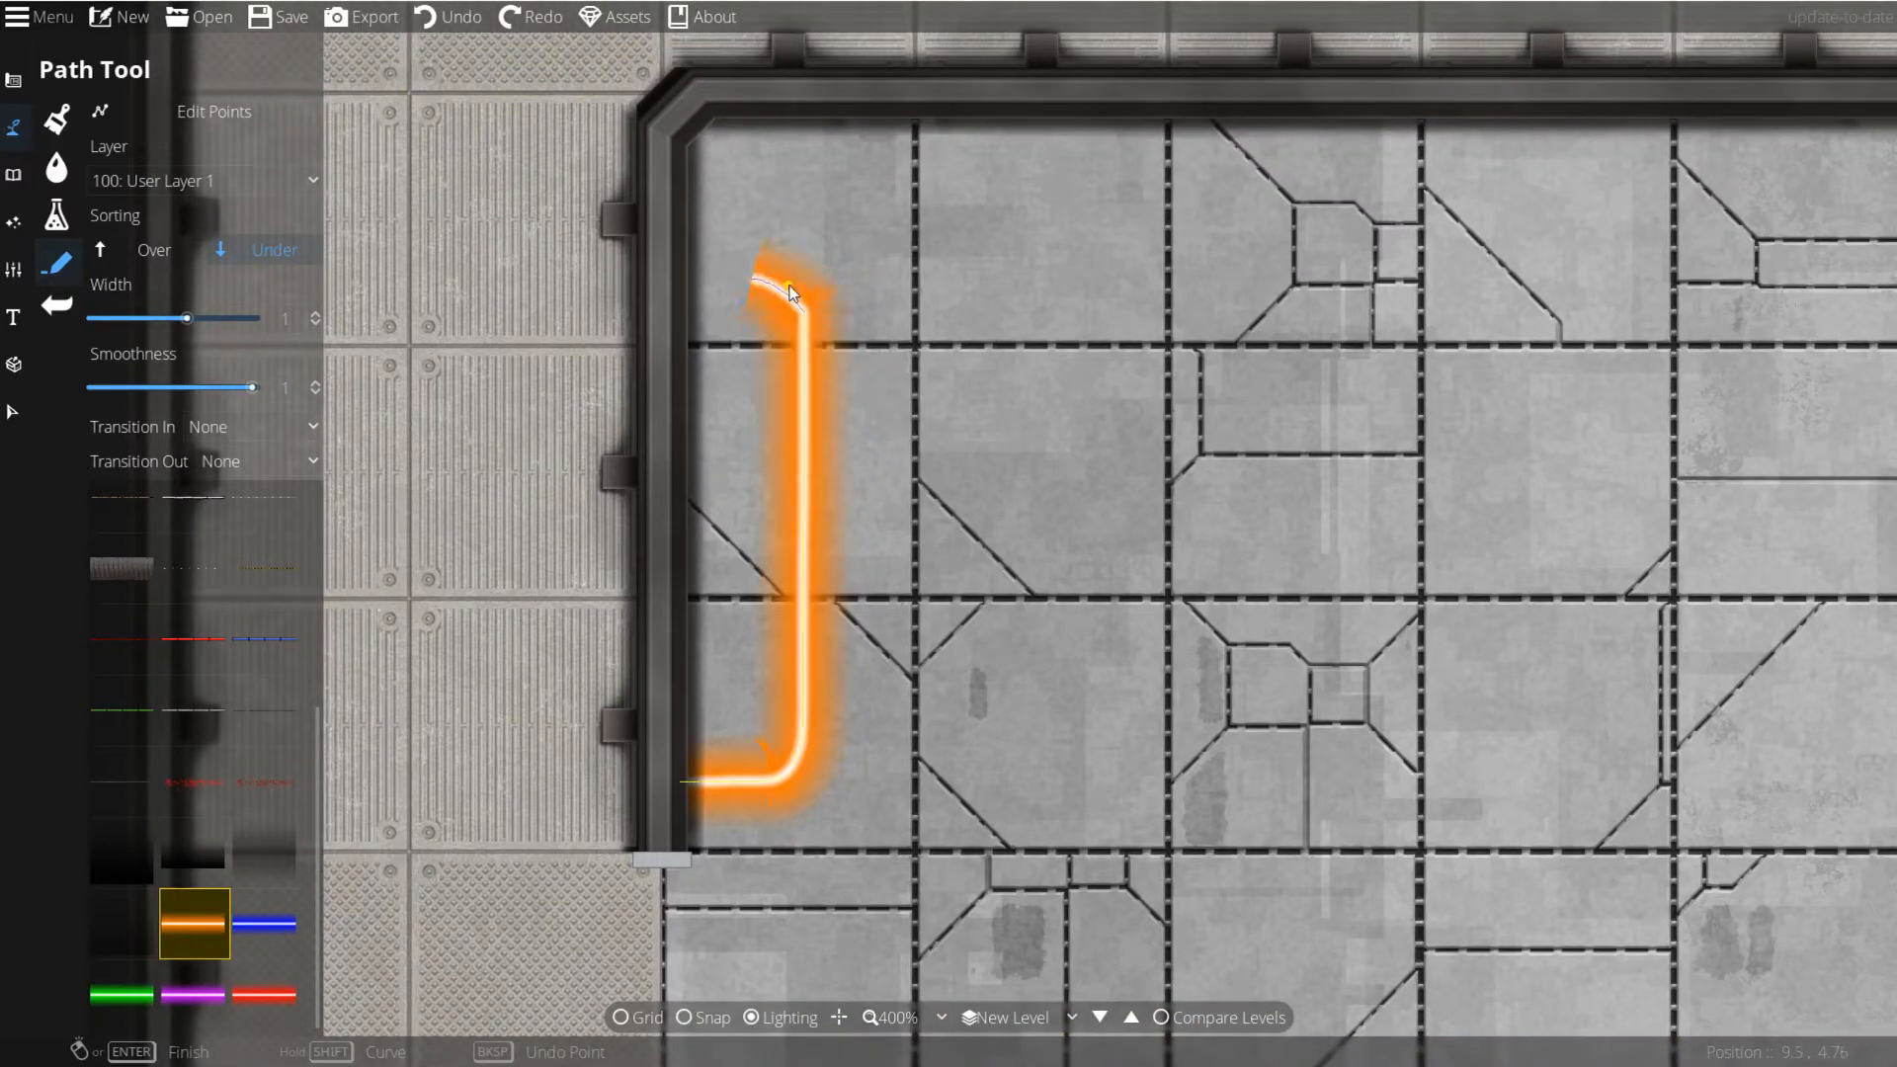
{"action": "left_click", "coordinate": [799, 271], "text": "shift"}
{"action": "left_click", "coordinate": [666, 280]}
{"action": "right_click", "coordinate": [666, 280]}
{"action": "left_click_drag", "start_coordinate": [877, 479], "coordinate": [885, 330]}
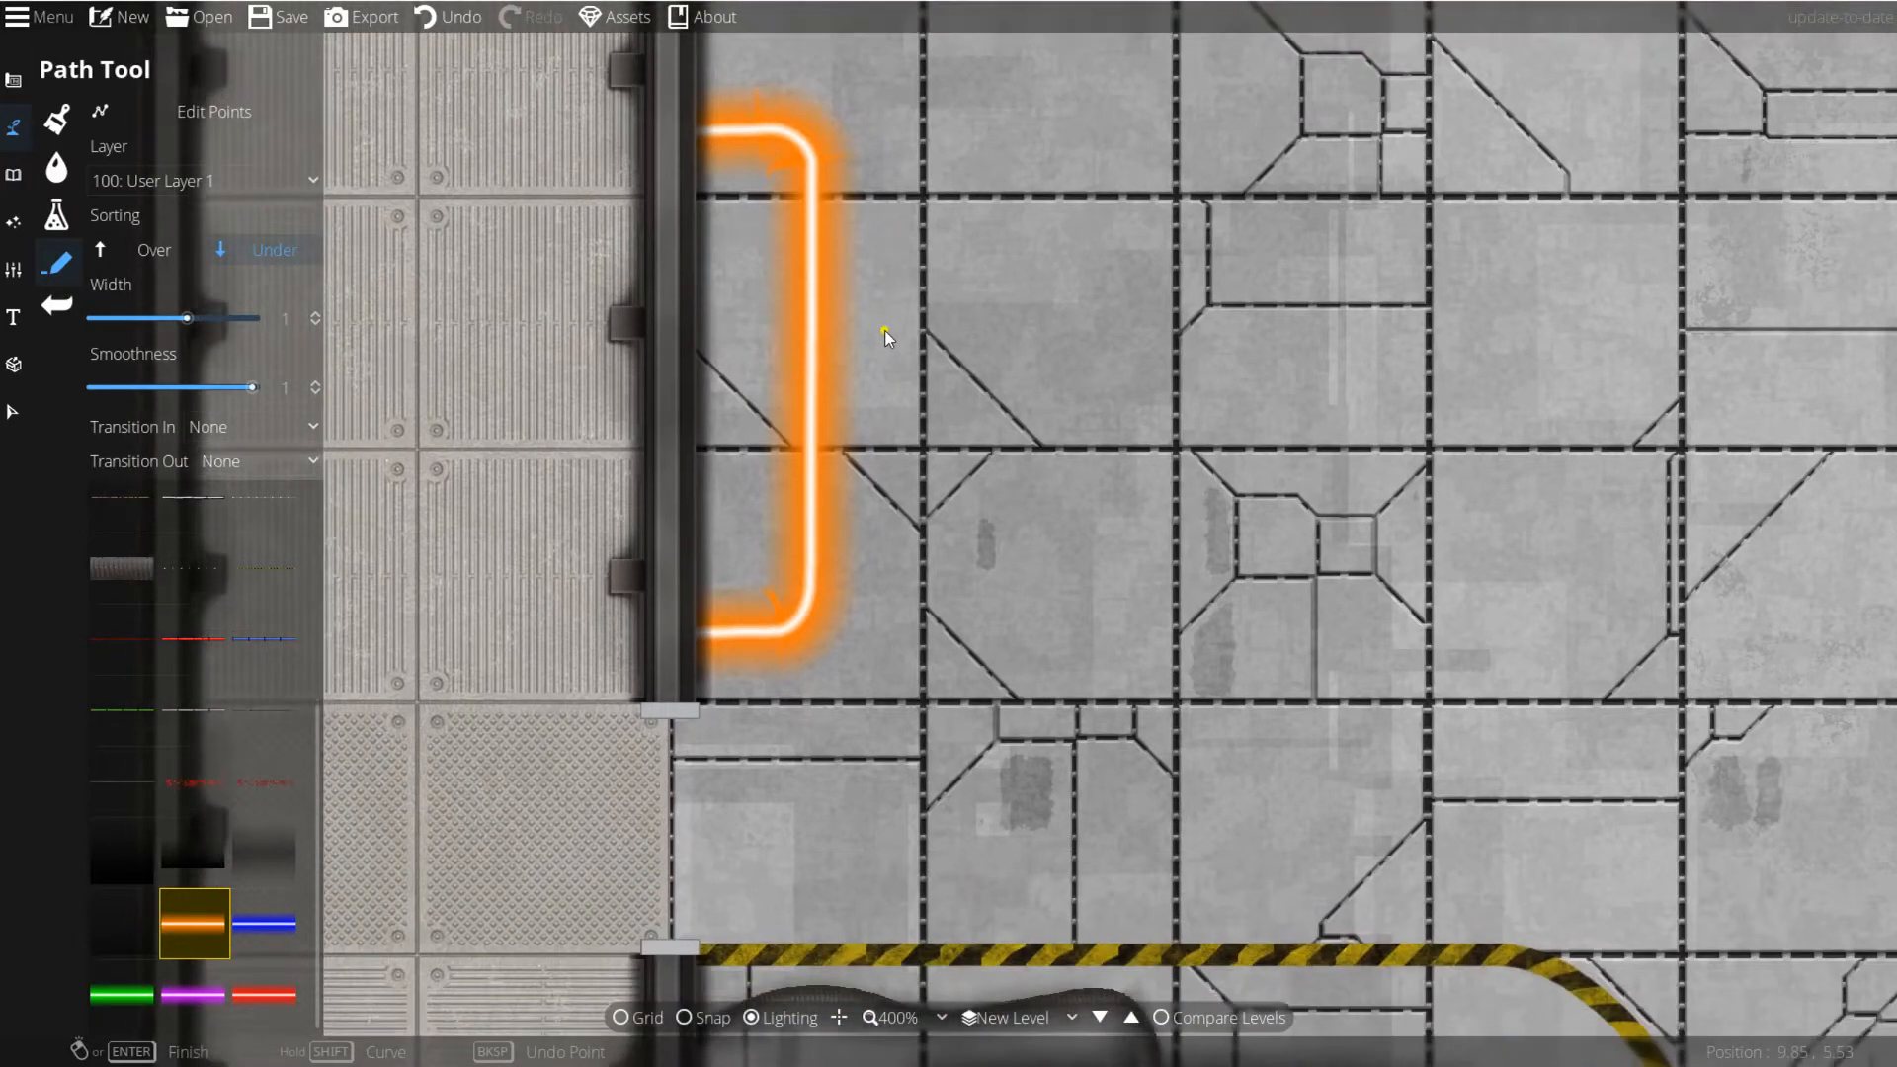
{"action": "scroll", "coordinate": [935, 498], "scroll_direction": "down", "scroll_amount": 3}
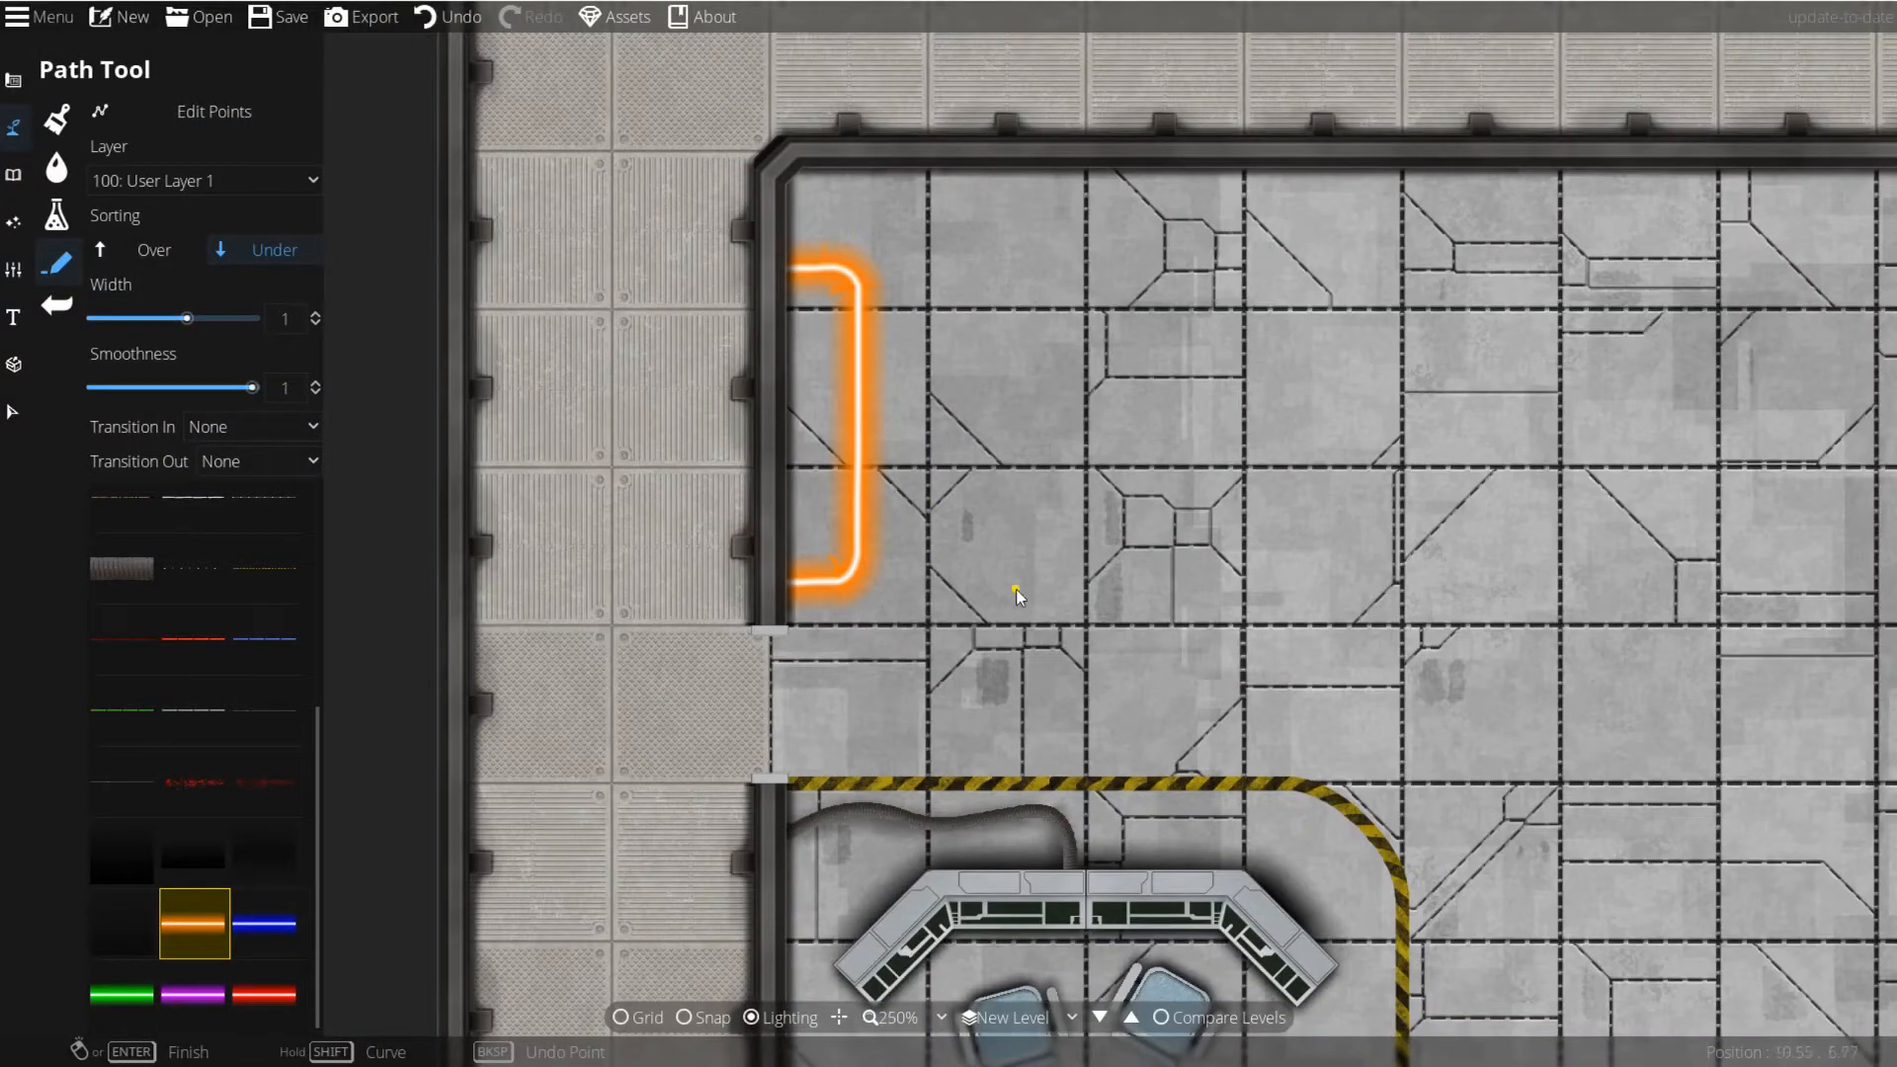
Step: Switch to placing objects and add red as the custom colour for the floor markings
{"action": "left_click_drag", "start_coordinate": [1015, 588], "coordinate": [768, 484]}
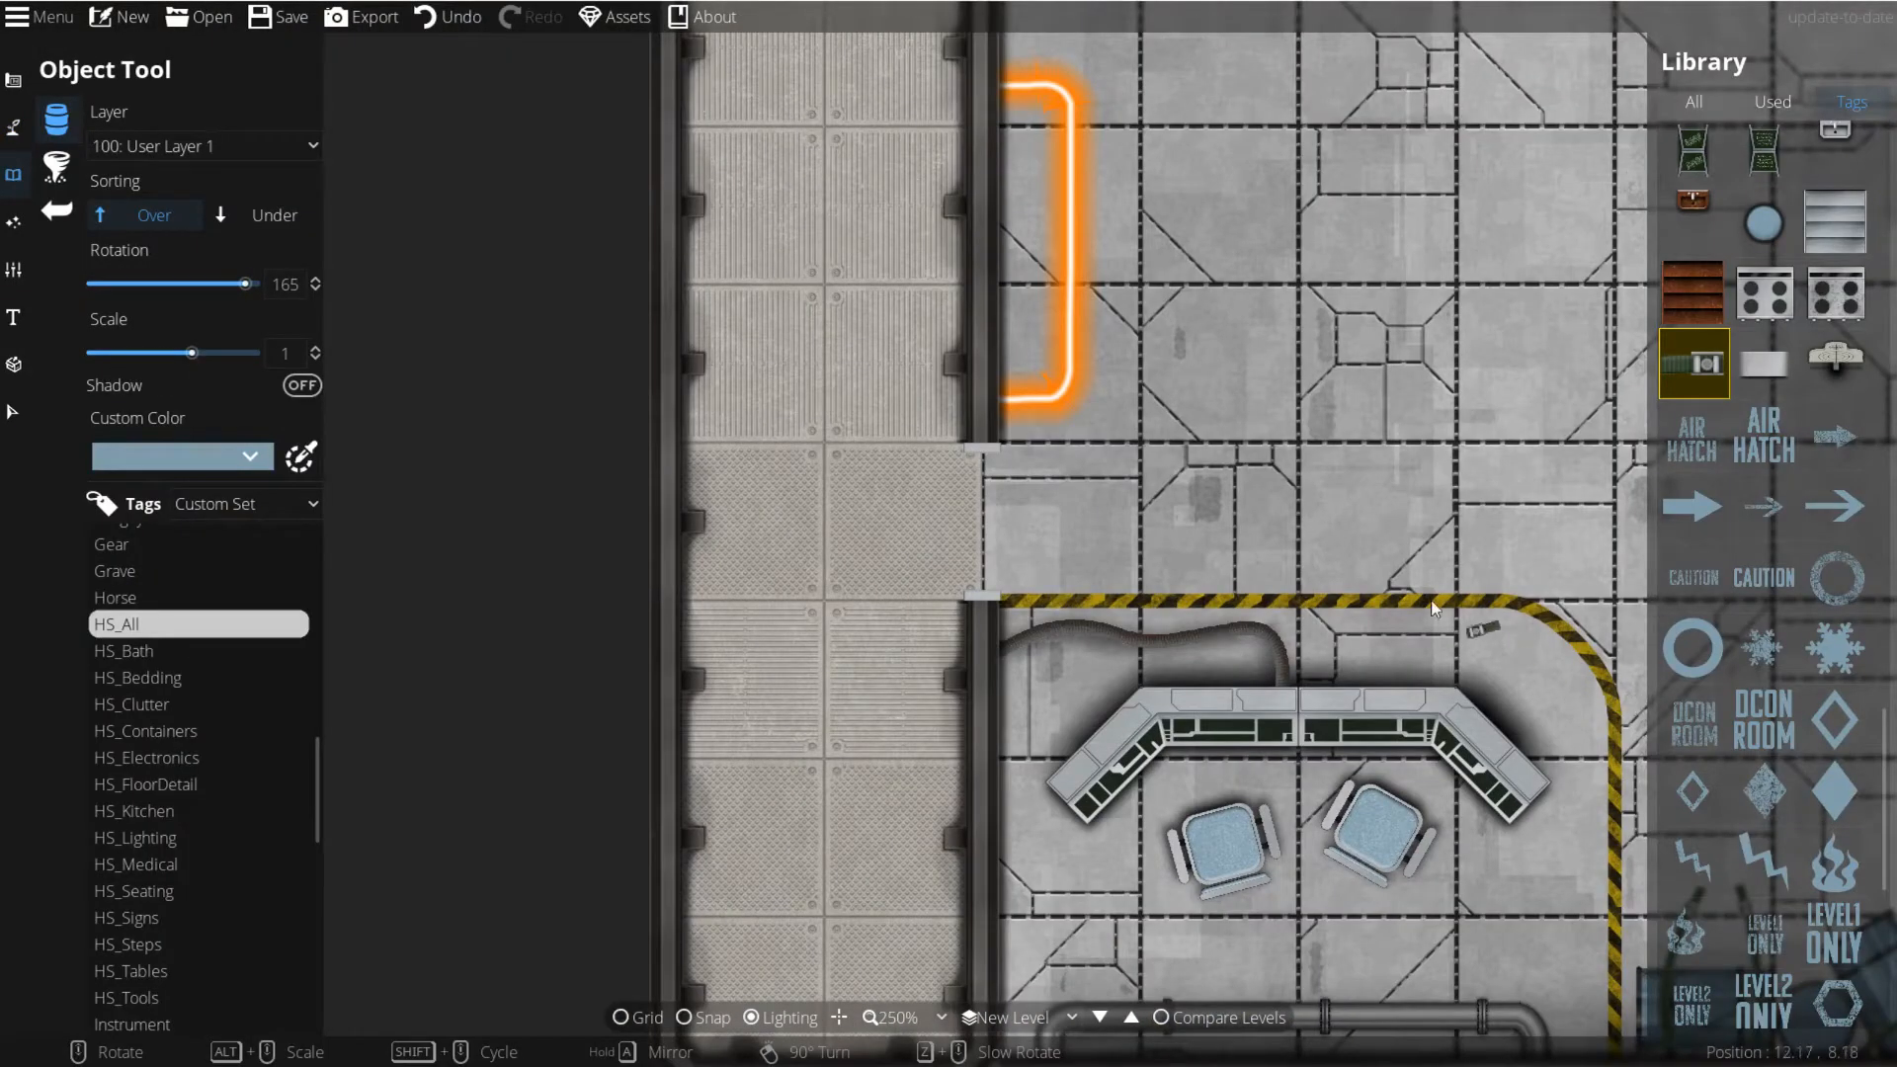
{"action": "left_click_drag", "start_coordinate": [1265, 616], "coordinate": [1256, 667]}
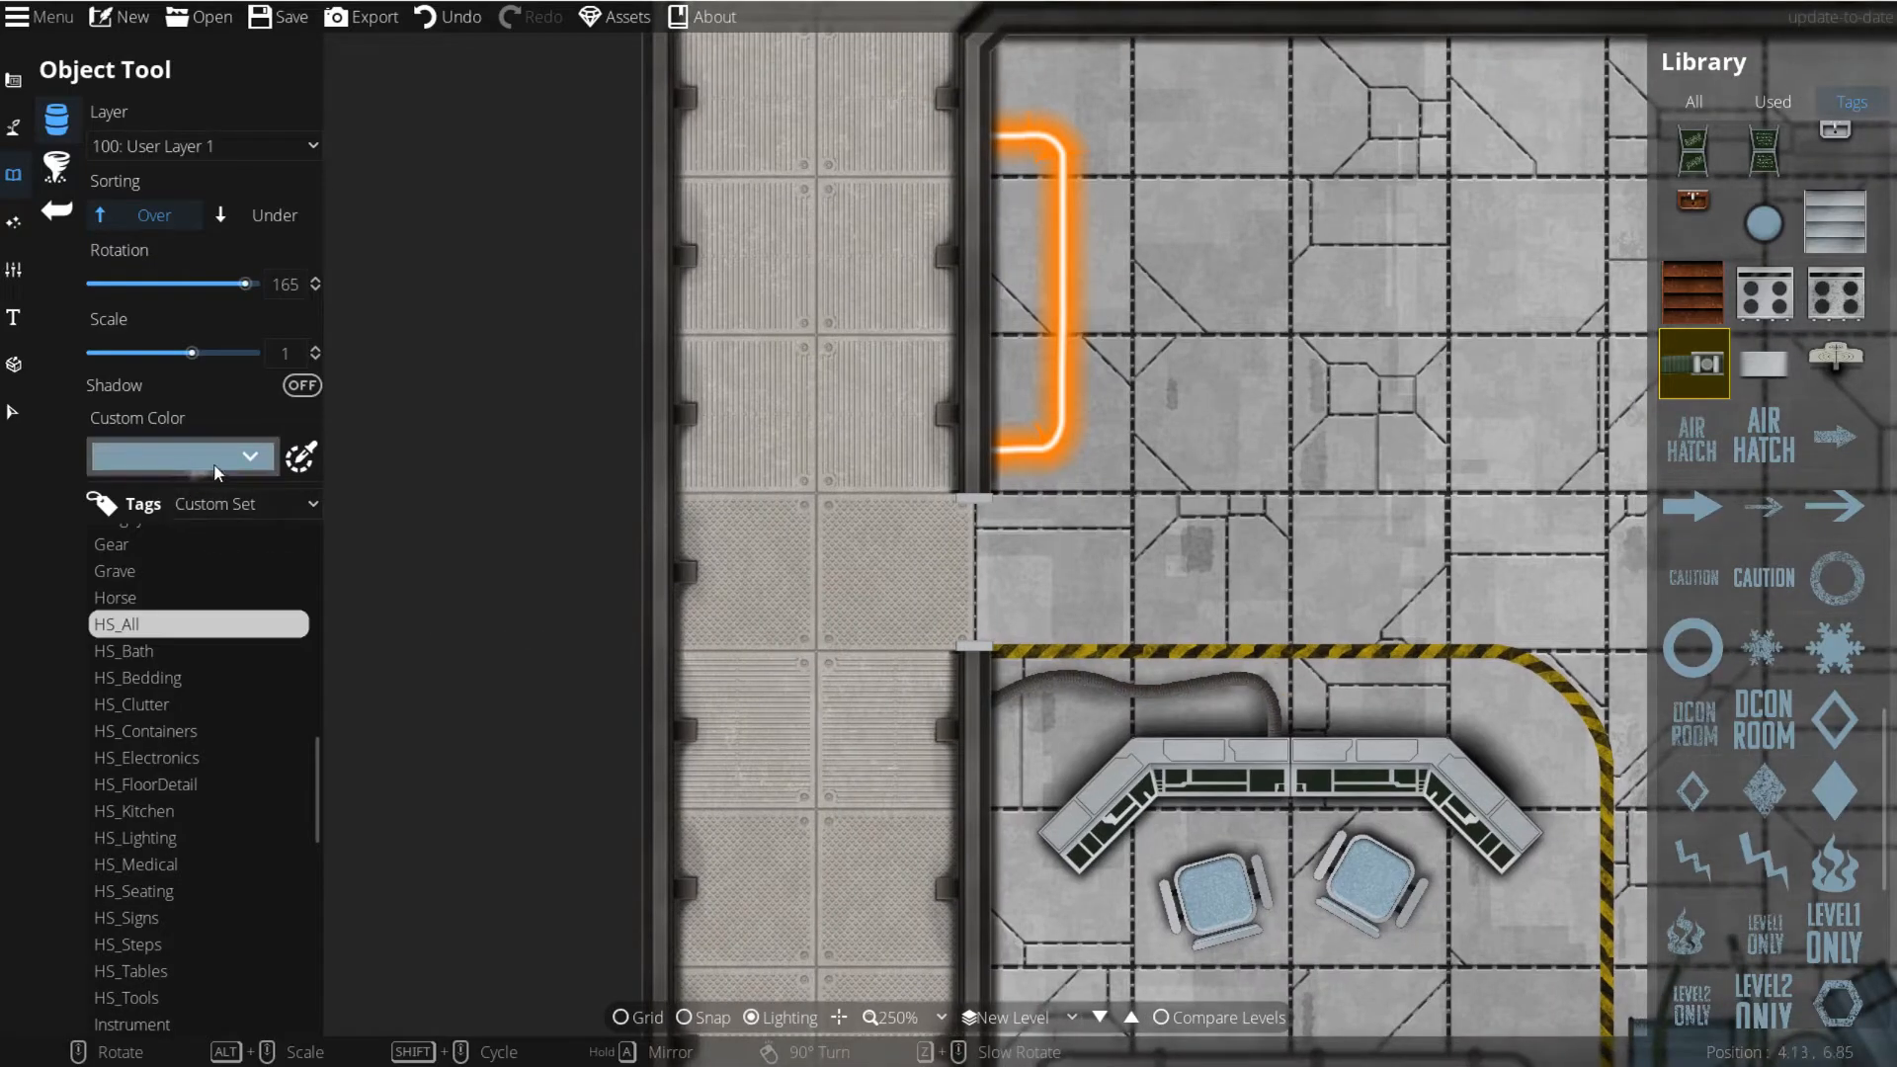
{"action": "left_click", "coordinate": [250, 458]}
{"action": "left_click", "coordinate": [106, 675]}
{"action": "left_click", "coordinate": [365, 490]}
{"action": "left_click_drag", "start_coordinate": [330, 511], "coordinate": [324, 513]}
{"action": "left_click", "coordinate": [350, 943]}
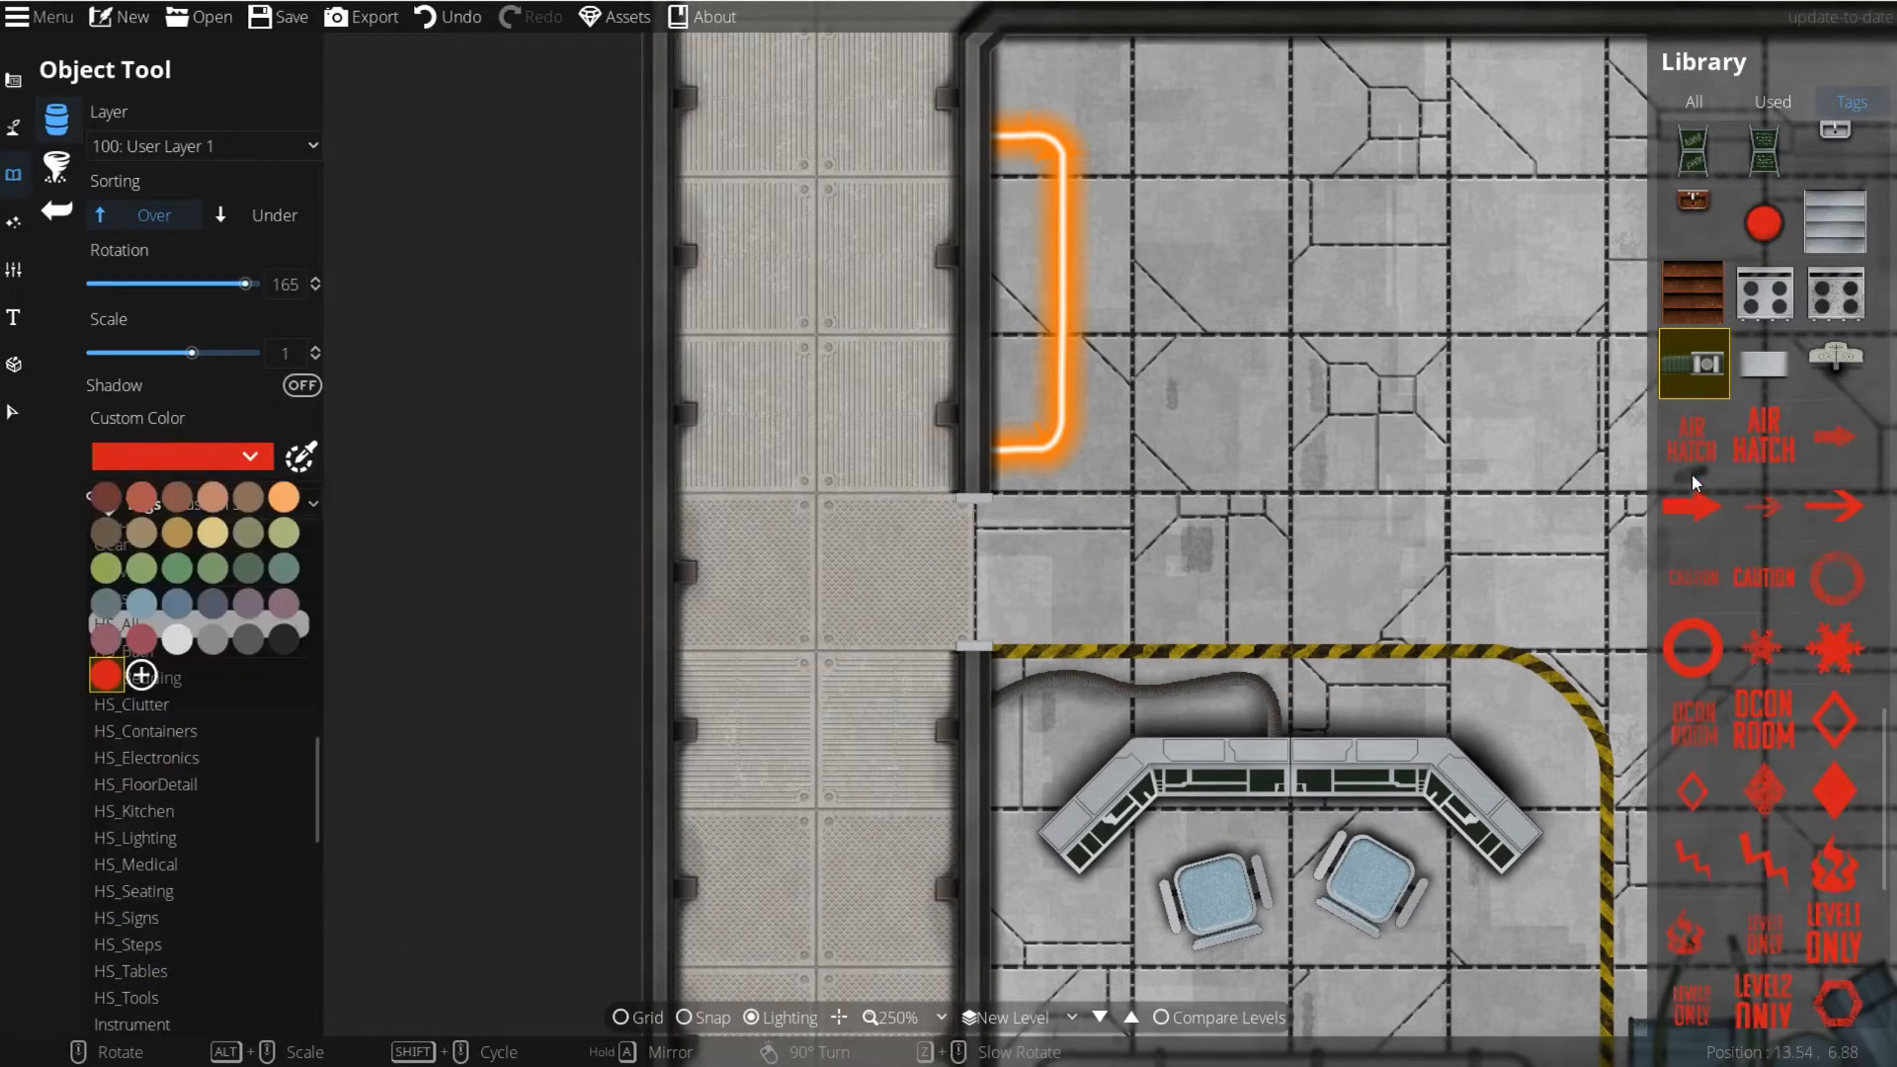
Step: Place a red LEVEL1 ONLY floor marking, rotated to 90 degrees, in the corridor just outside the room's doorway
{"action": "left_click", "coordinate": [1693, 723]}
{"action": "left_click", "coordinate": [1766, 936]}
{"action": "scroll", "coordinate": [938, 585], "scroll_direction": "down", "scroll_amount": 5}
{"action": "left_click", "coordinate": [903, 572]}
{"action": "left_click_drag", "start_coordinate": [1232, 575], "coordinate": [1318, 634]}
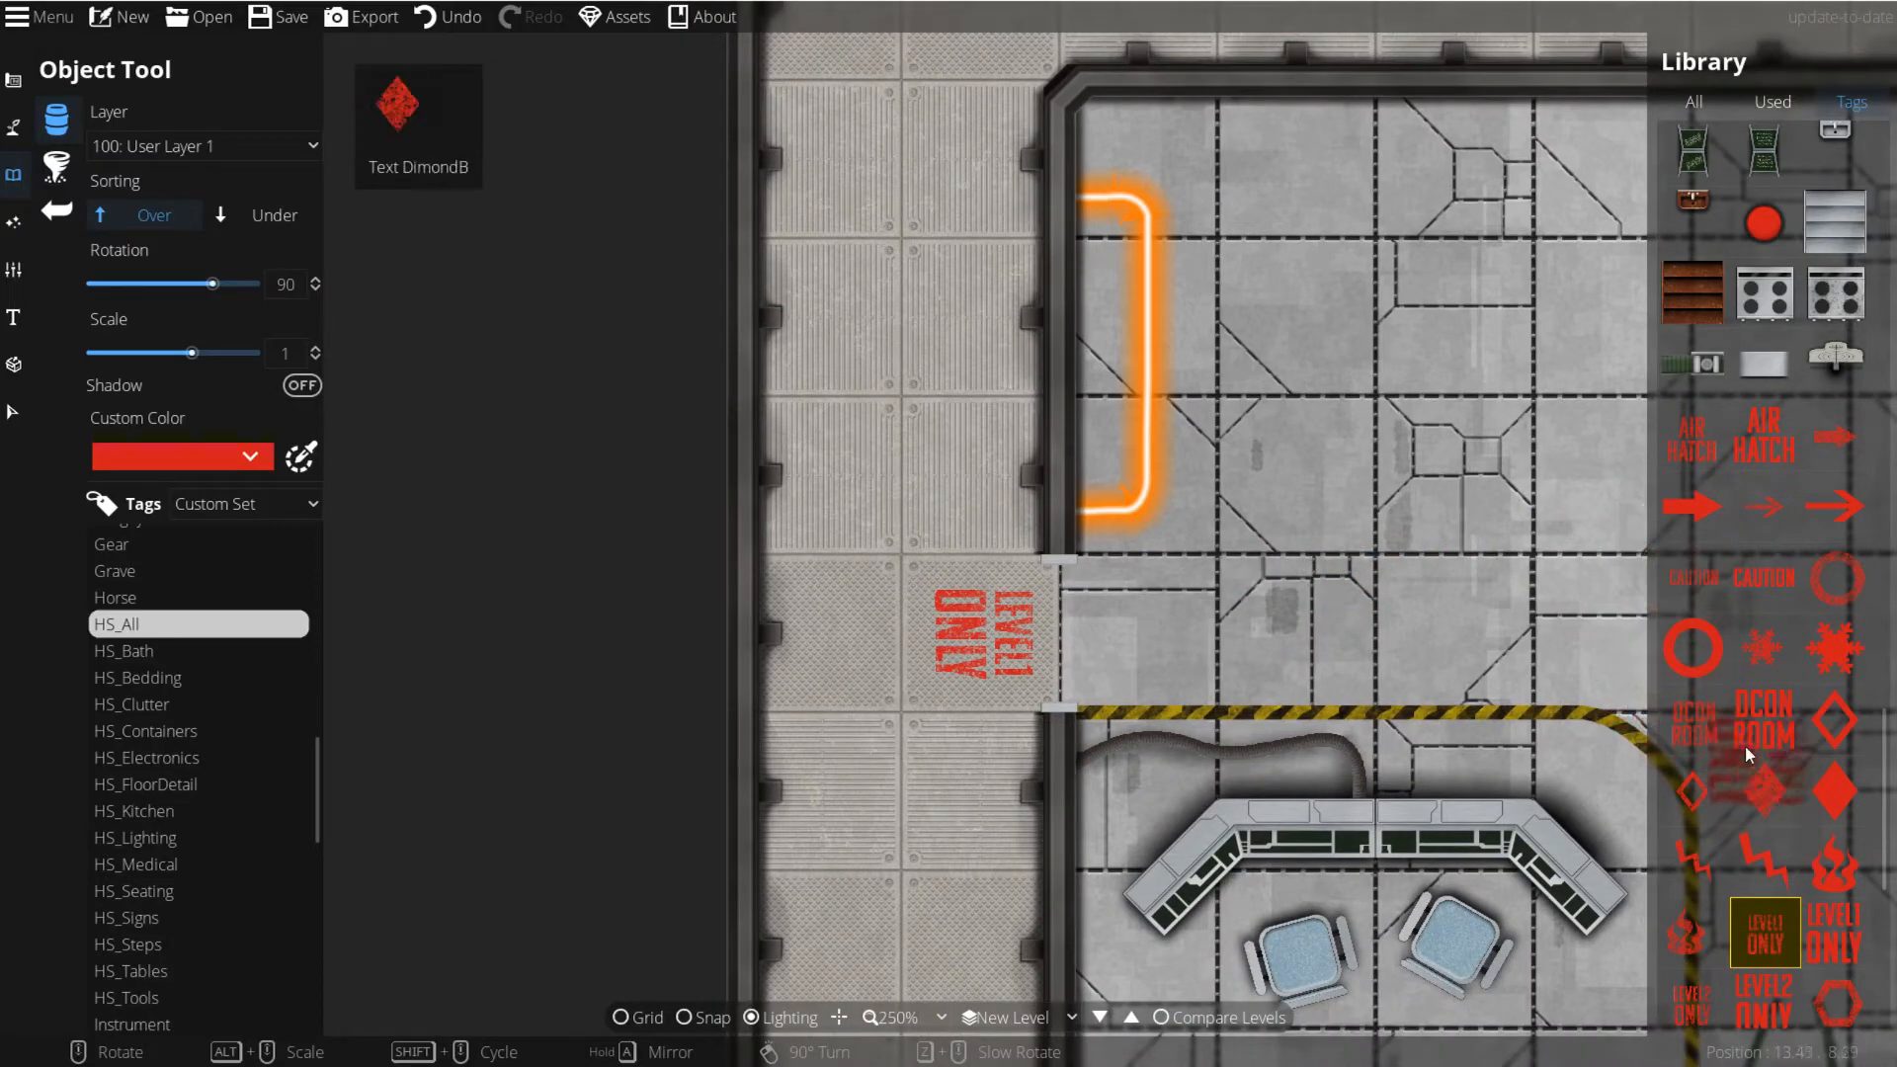
Step: Choose the worn CAUTION floor marking at 0 degrees and change its custom colour to amber yellow
{"action": "left_click", "coordinate": [1719, 571]}
{"action": "left_click_drag", "start_coordinate": [1359, 678], "coordinate": [1154, 508]}
{"action": "scroll", "coordinate": [1154, 507], "scroll_direction": "up", "scroll_amount": 5}
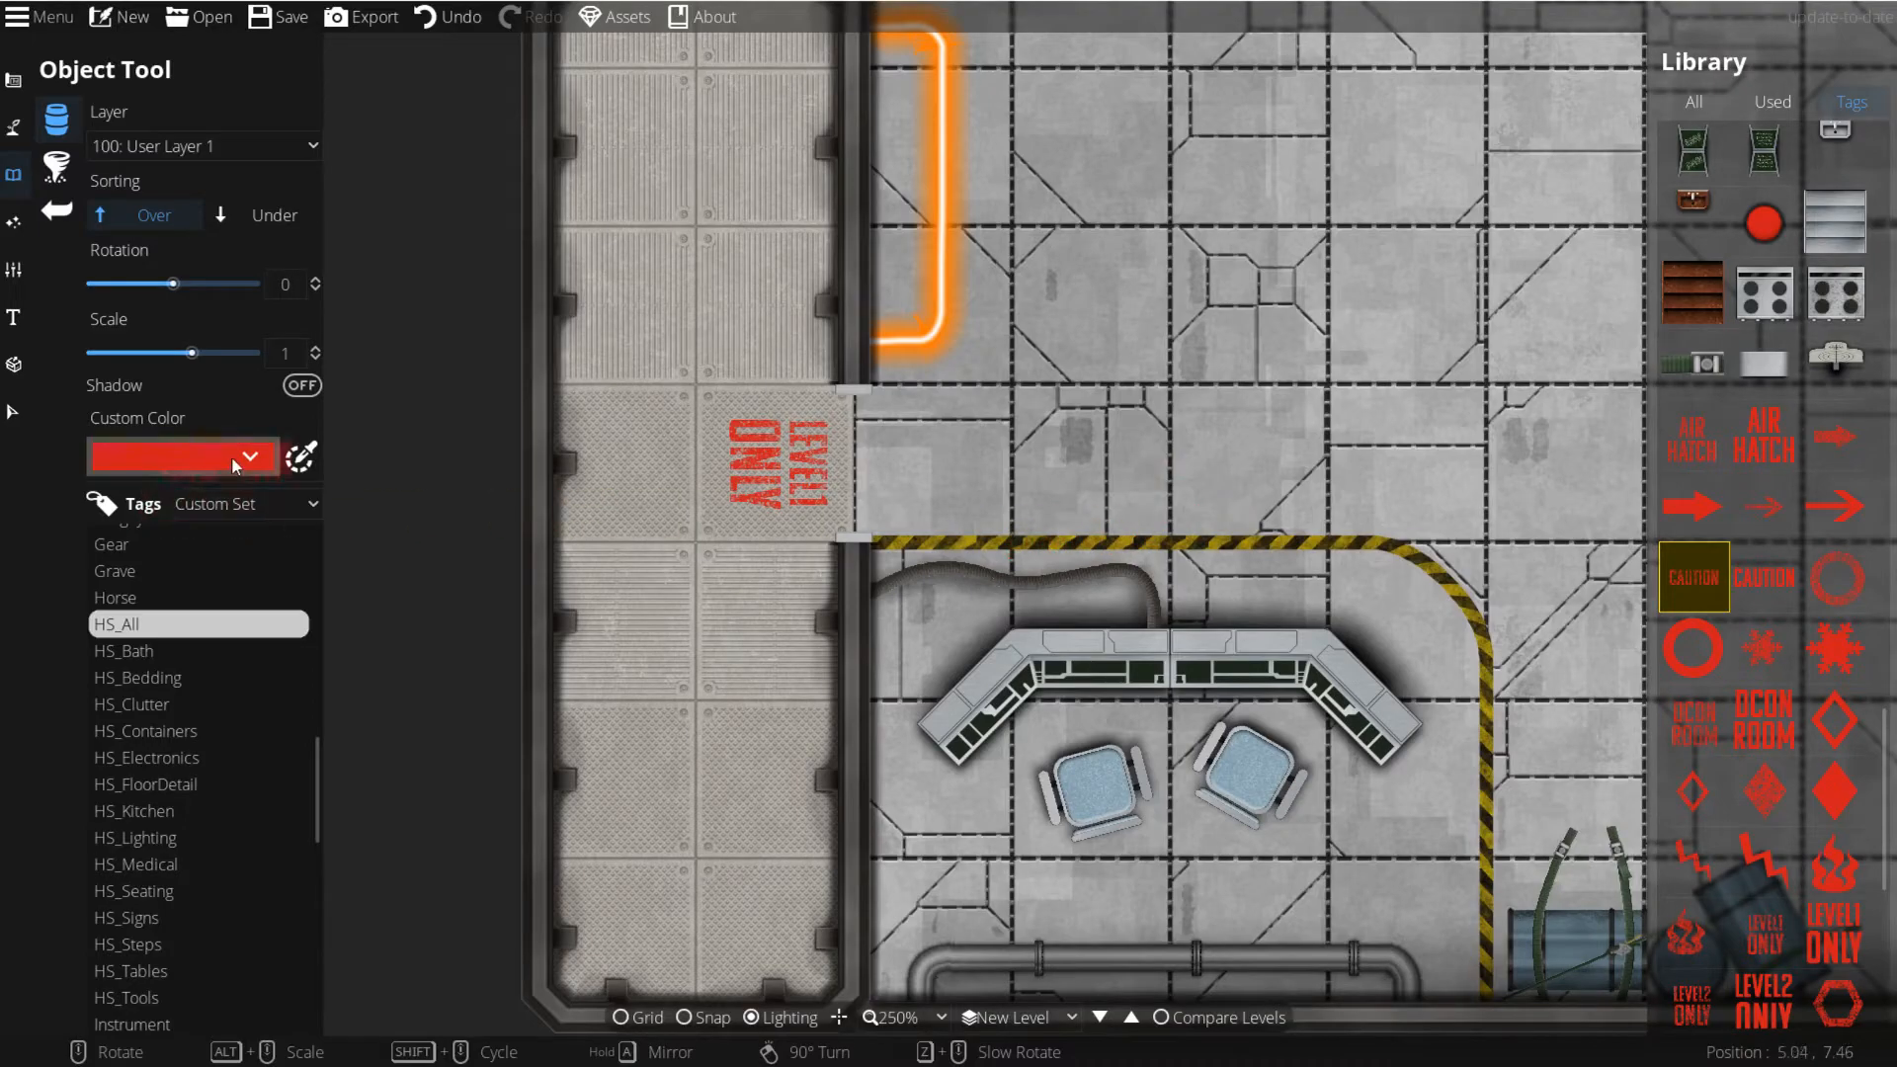
{"action": "left_click", "coordinate": [249, 456]}
{"action": "left_click", "coordinate": [300, 457]}
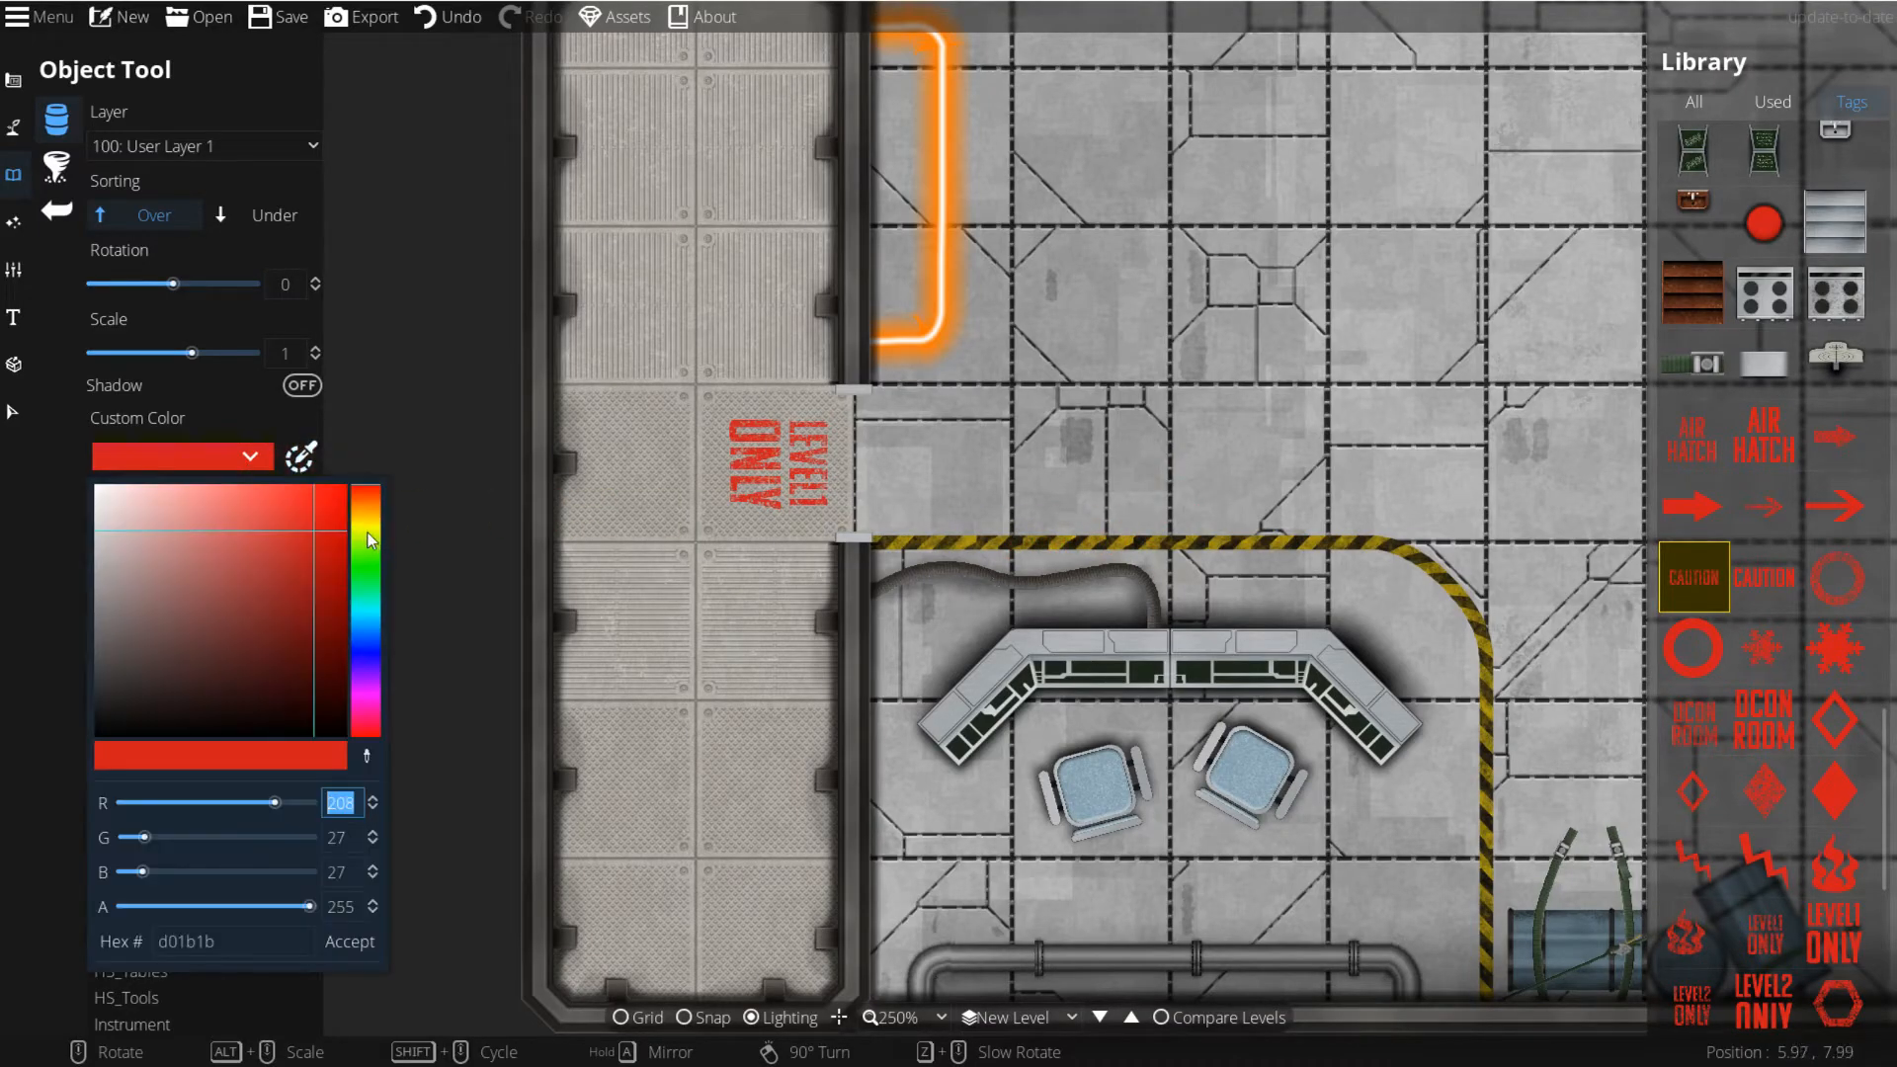
{"action": "left_click", "coordinate": [366, 518]}
{"action": "scroll", "coordinate": [1162, 512], "scroll_direction": "down", "scroll_amount": 1}
{"action": "left_click_drag", "start_coordinate": [1160, 511], "coordinate": [1033, 592]}
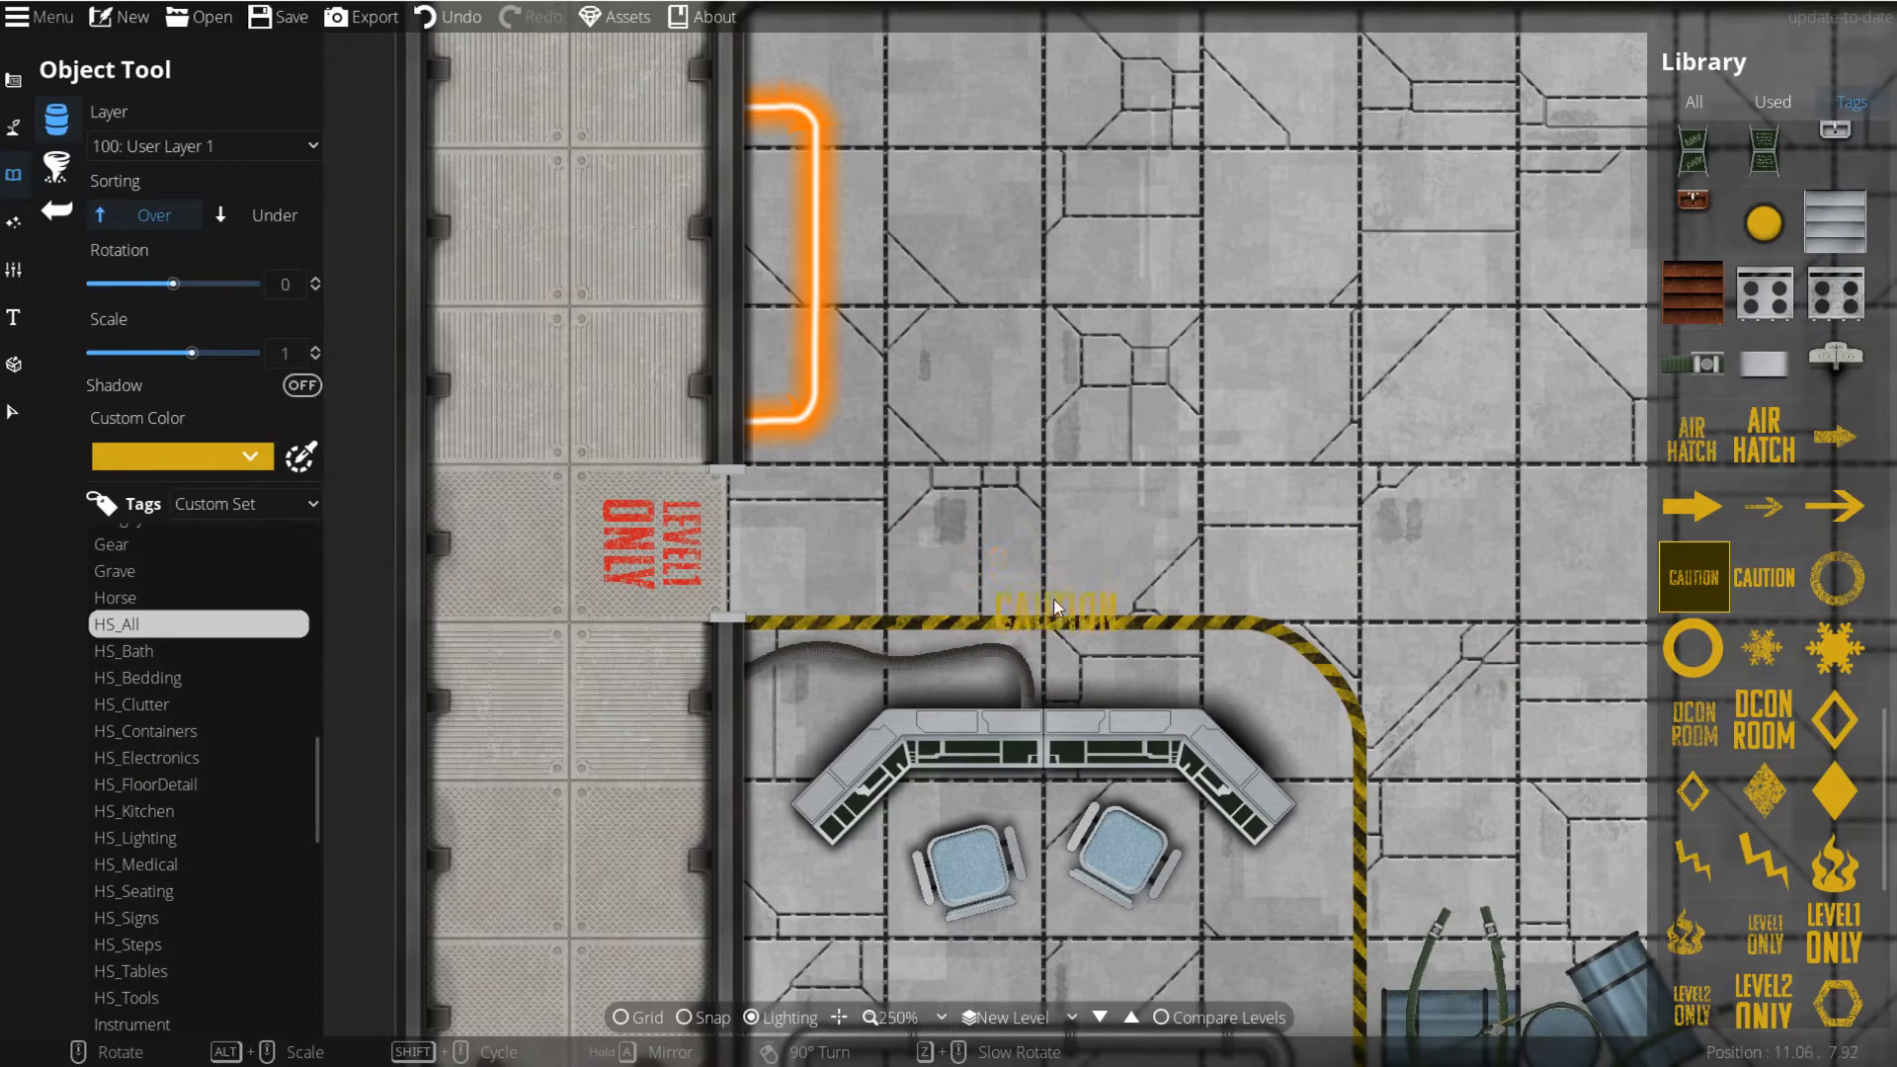
{"action": "scroll", "coordinate": [1048, 565], "scroll_direction": "up", "scroll_amount": 5}
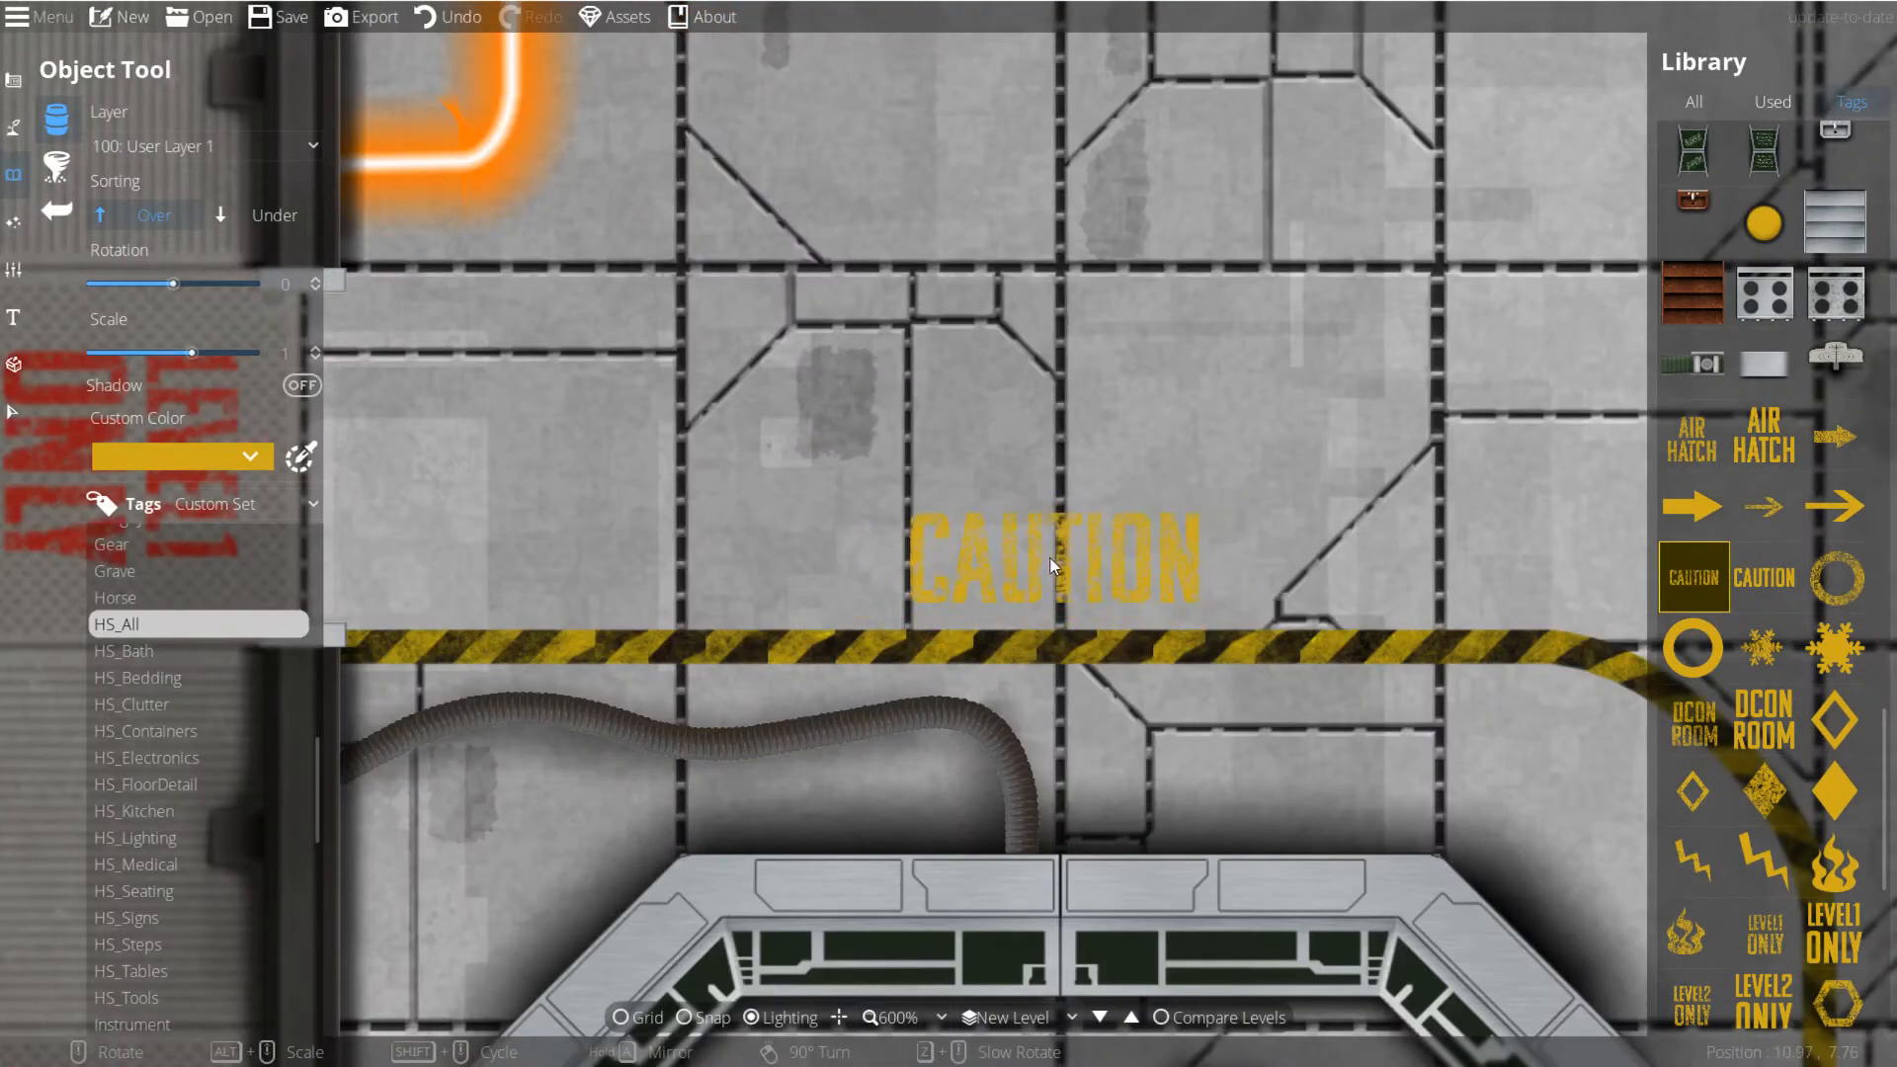
Step: Place a near-black Text CAUTION Clean marking just above the hazard-striped line in front of the console
{"action": "left_click", "coordinate": [1763, 575]}
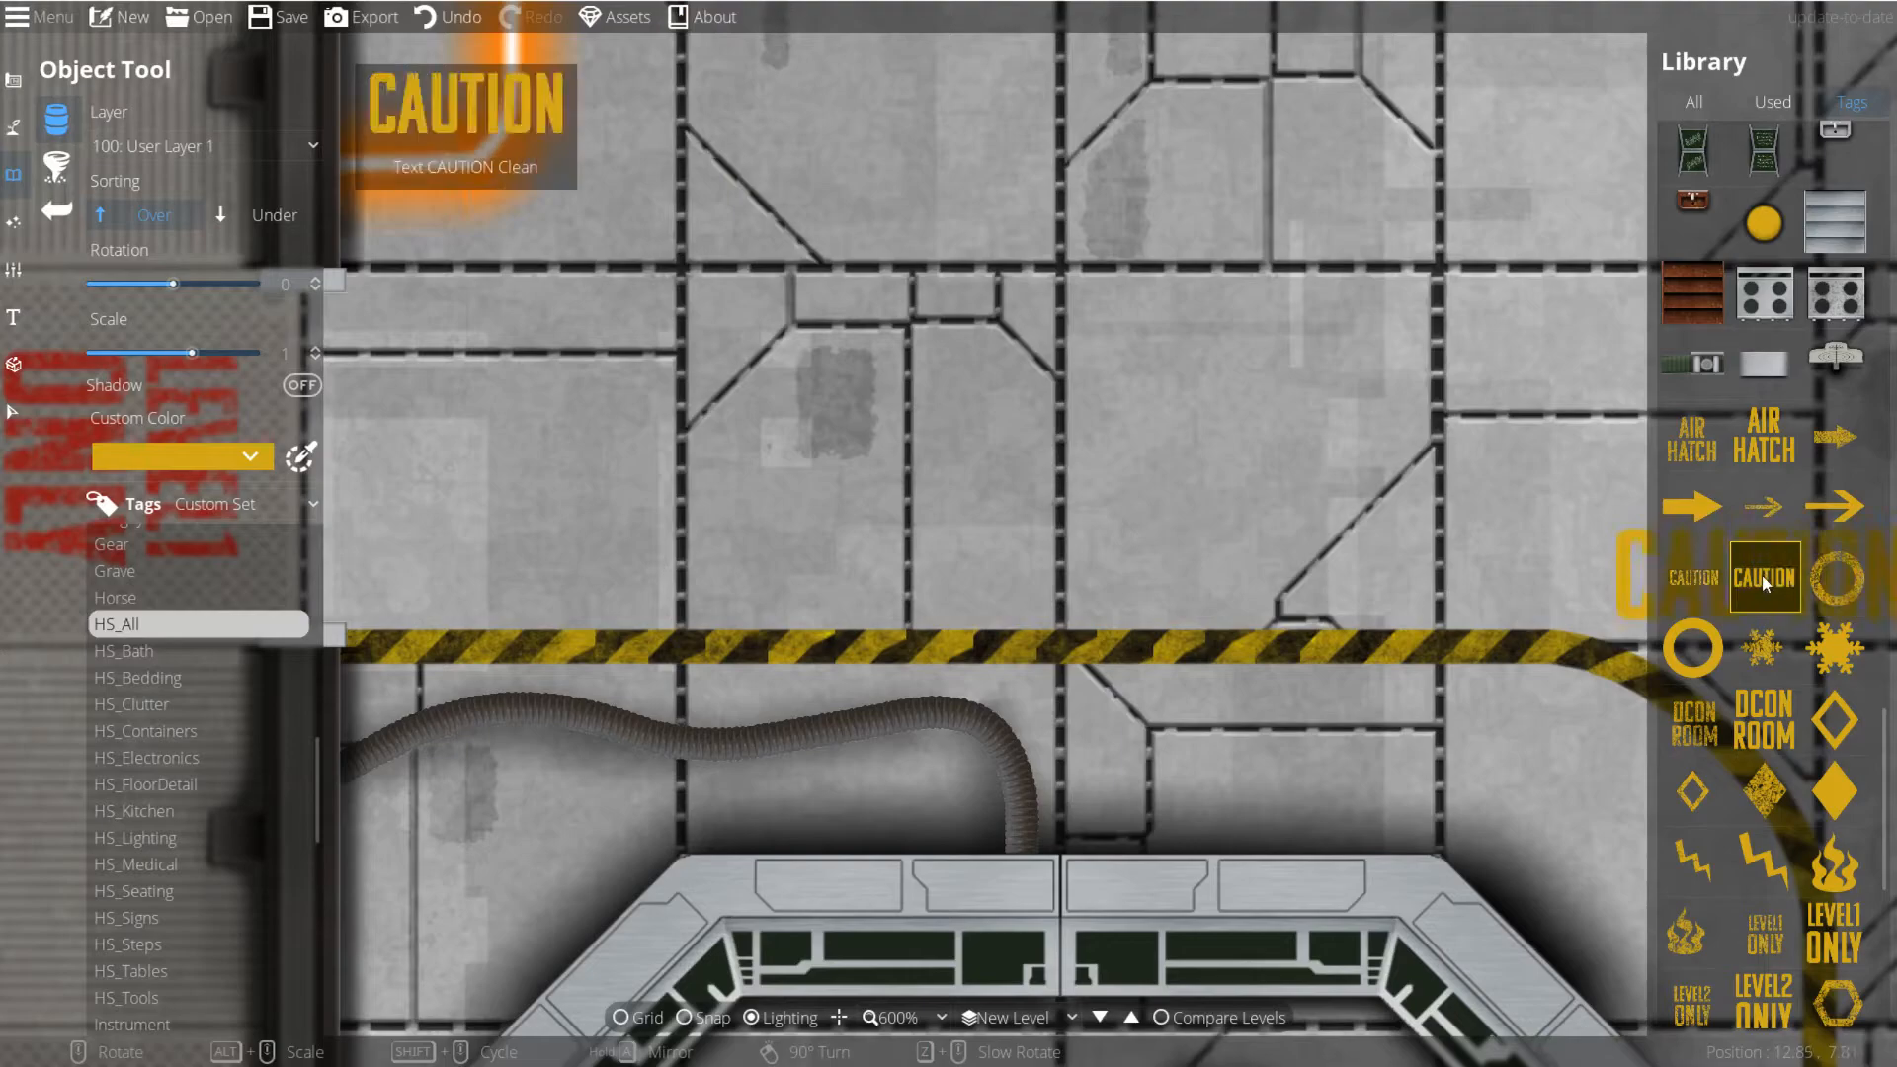
{"action": "left_click", "coordinate": [263, 466]}
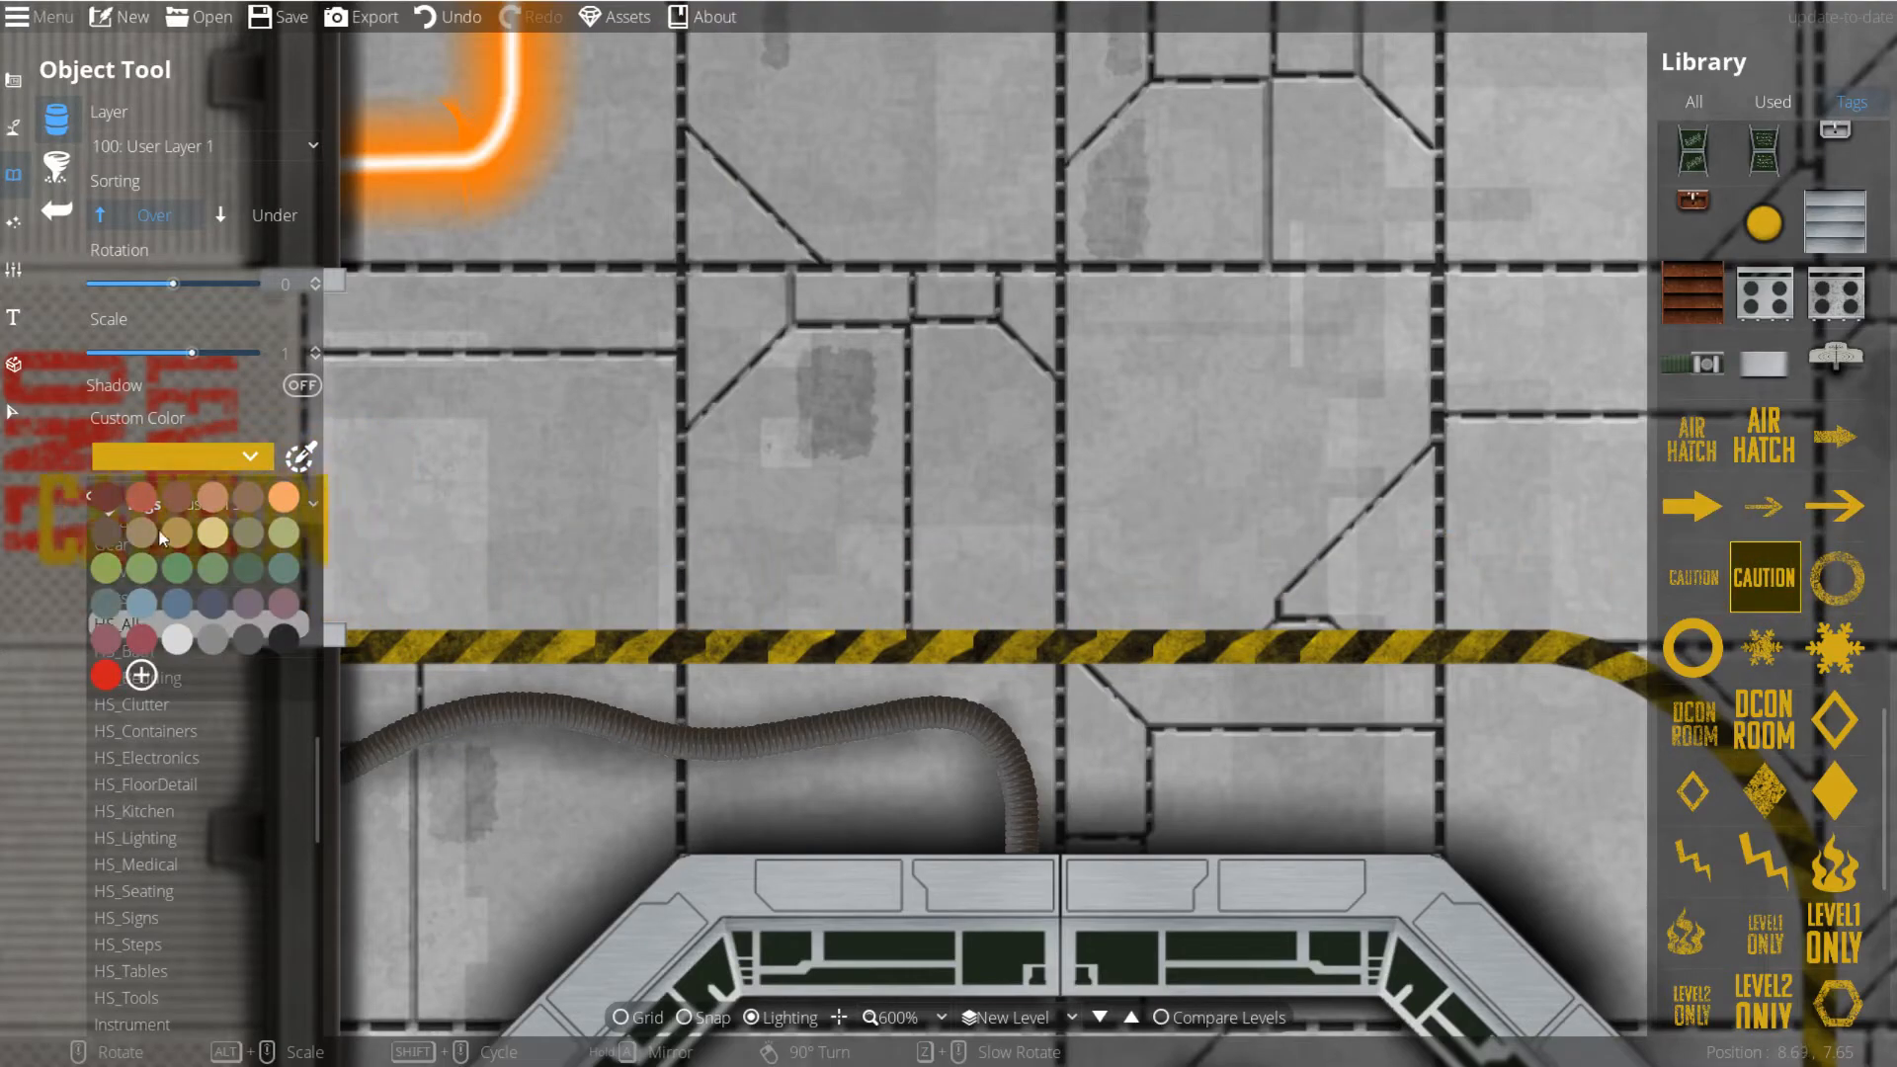
{"action": "left_click", "coordinate": [305, 642]}
{"action": "left_click", "coordinate": [872, 555]}
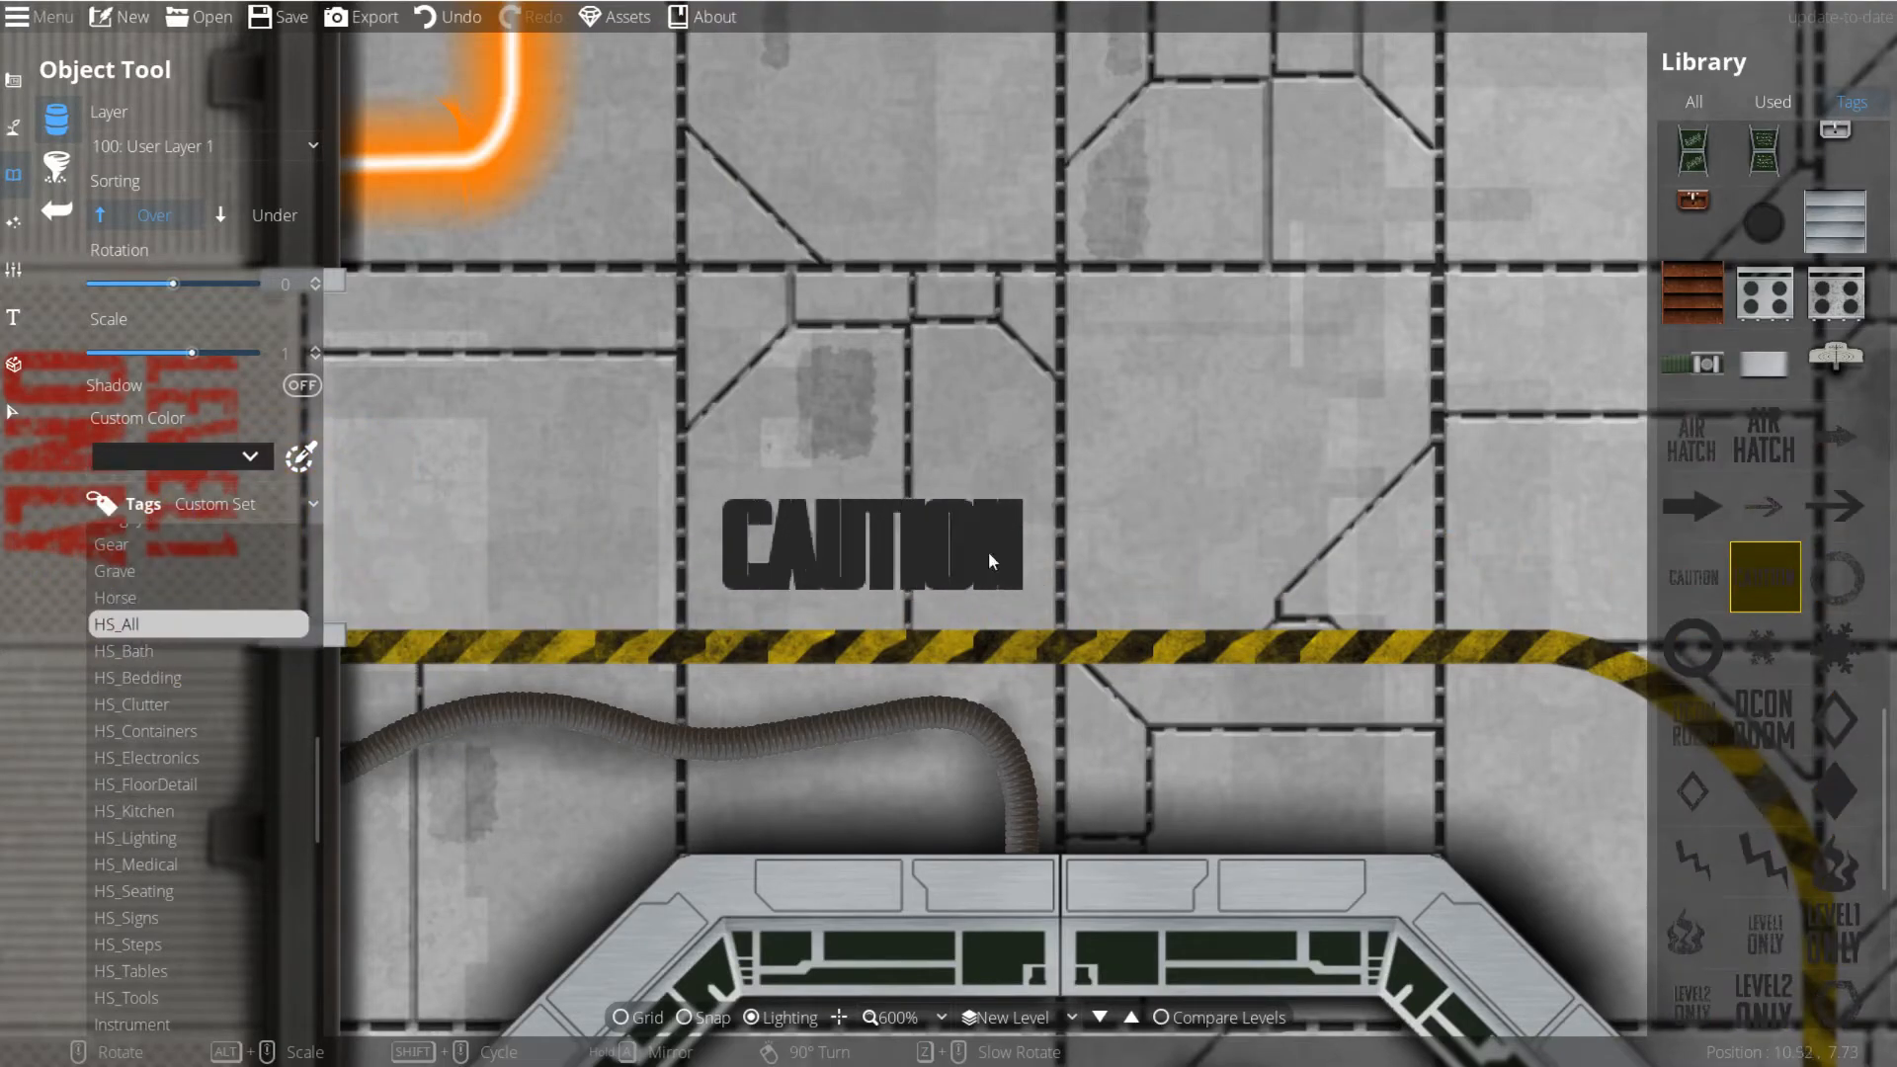
Step: Choose the worn CAUTION marking and set its custom colour to yellow with hex d0c91b
{"action": "left_click", "coordinate": [1697, 579]}
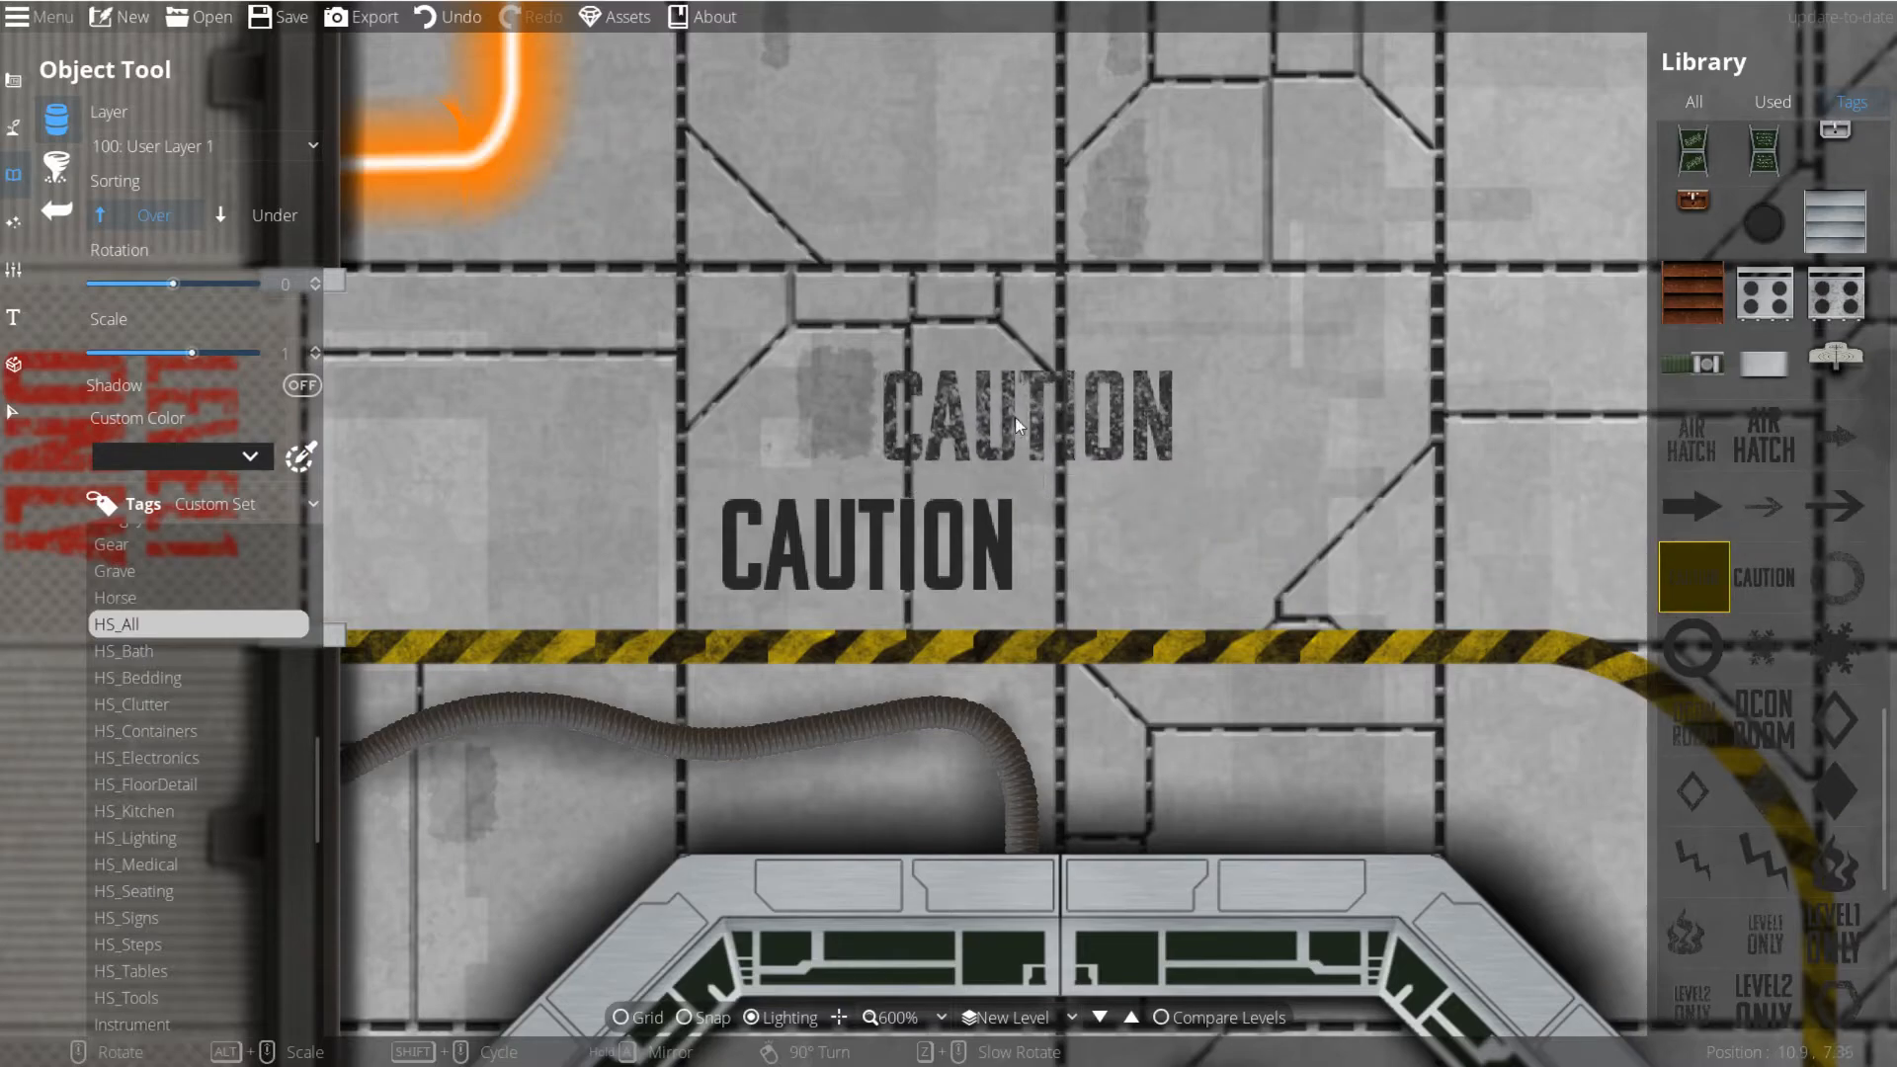
{"action": "left_click", "coordinate": [263, 462]}
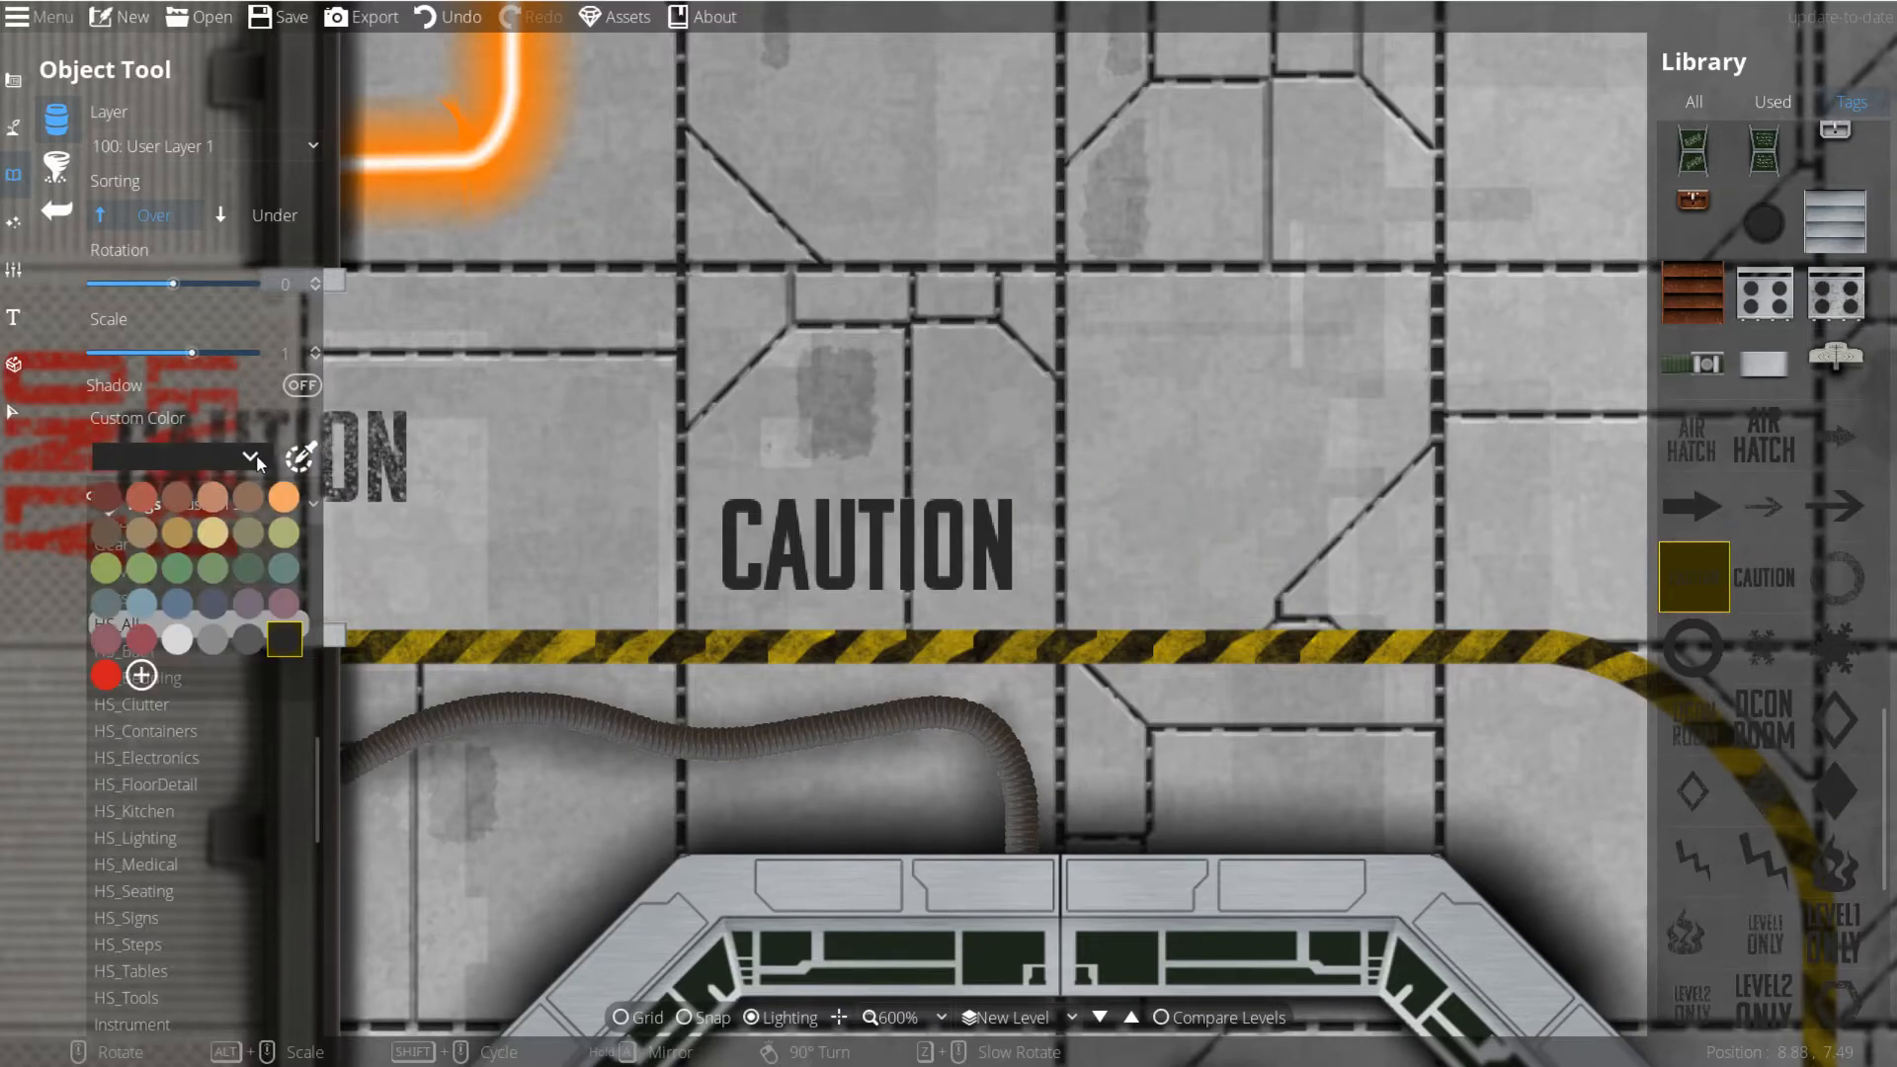
{"action": "left_click", "coordinate": [105, 666]}
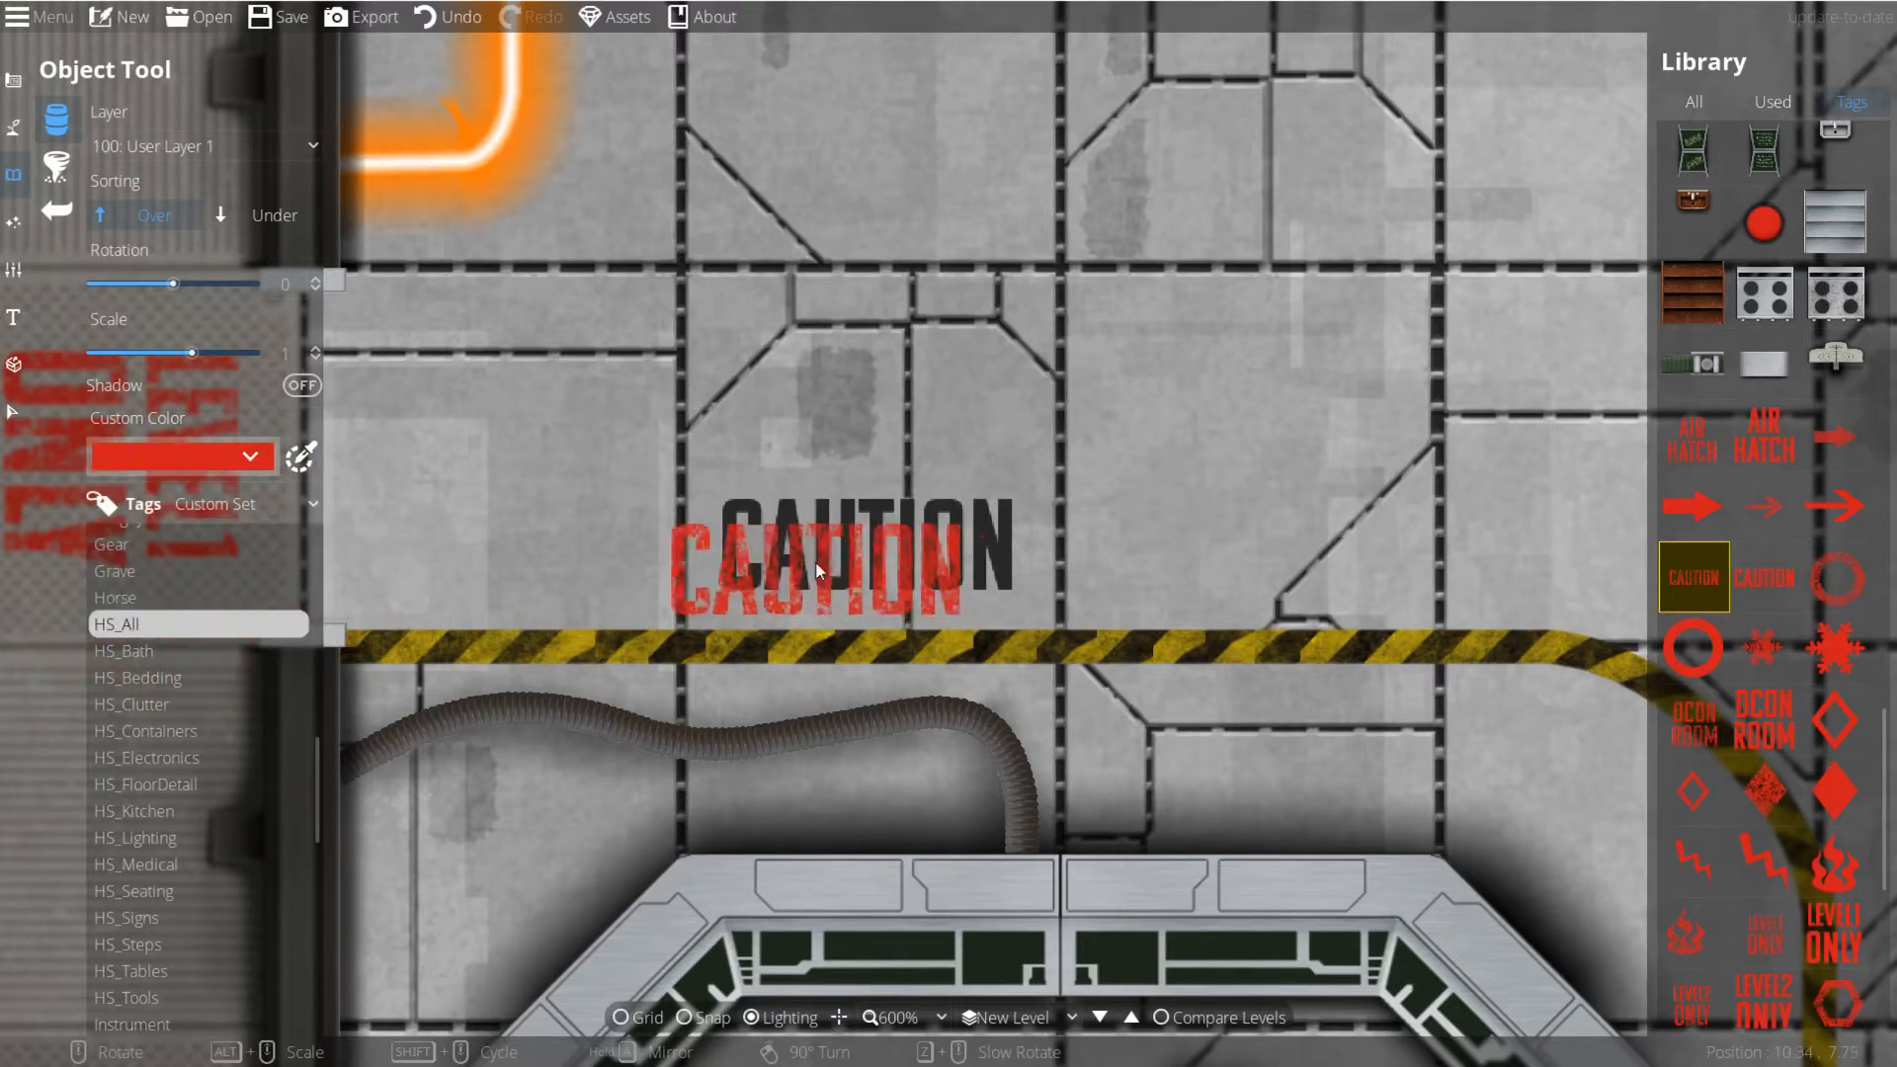
{"action": "left_click", "coordinate": [299, 457]}
{"action": "left_click", "coordinate": [362, 517]}
{"action": "left_click_drag", "start_coordinate": [364, 523], "coordinate": [364, 526]}
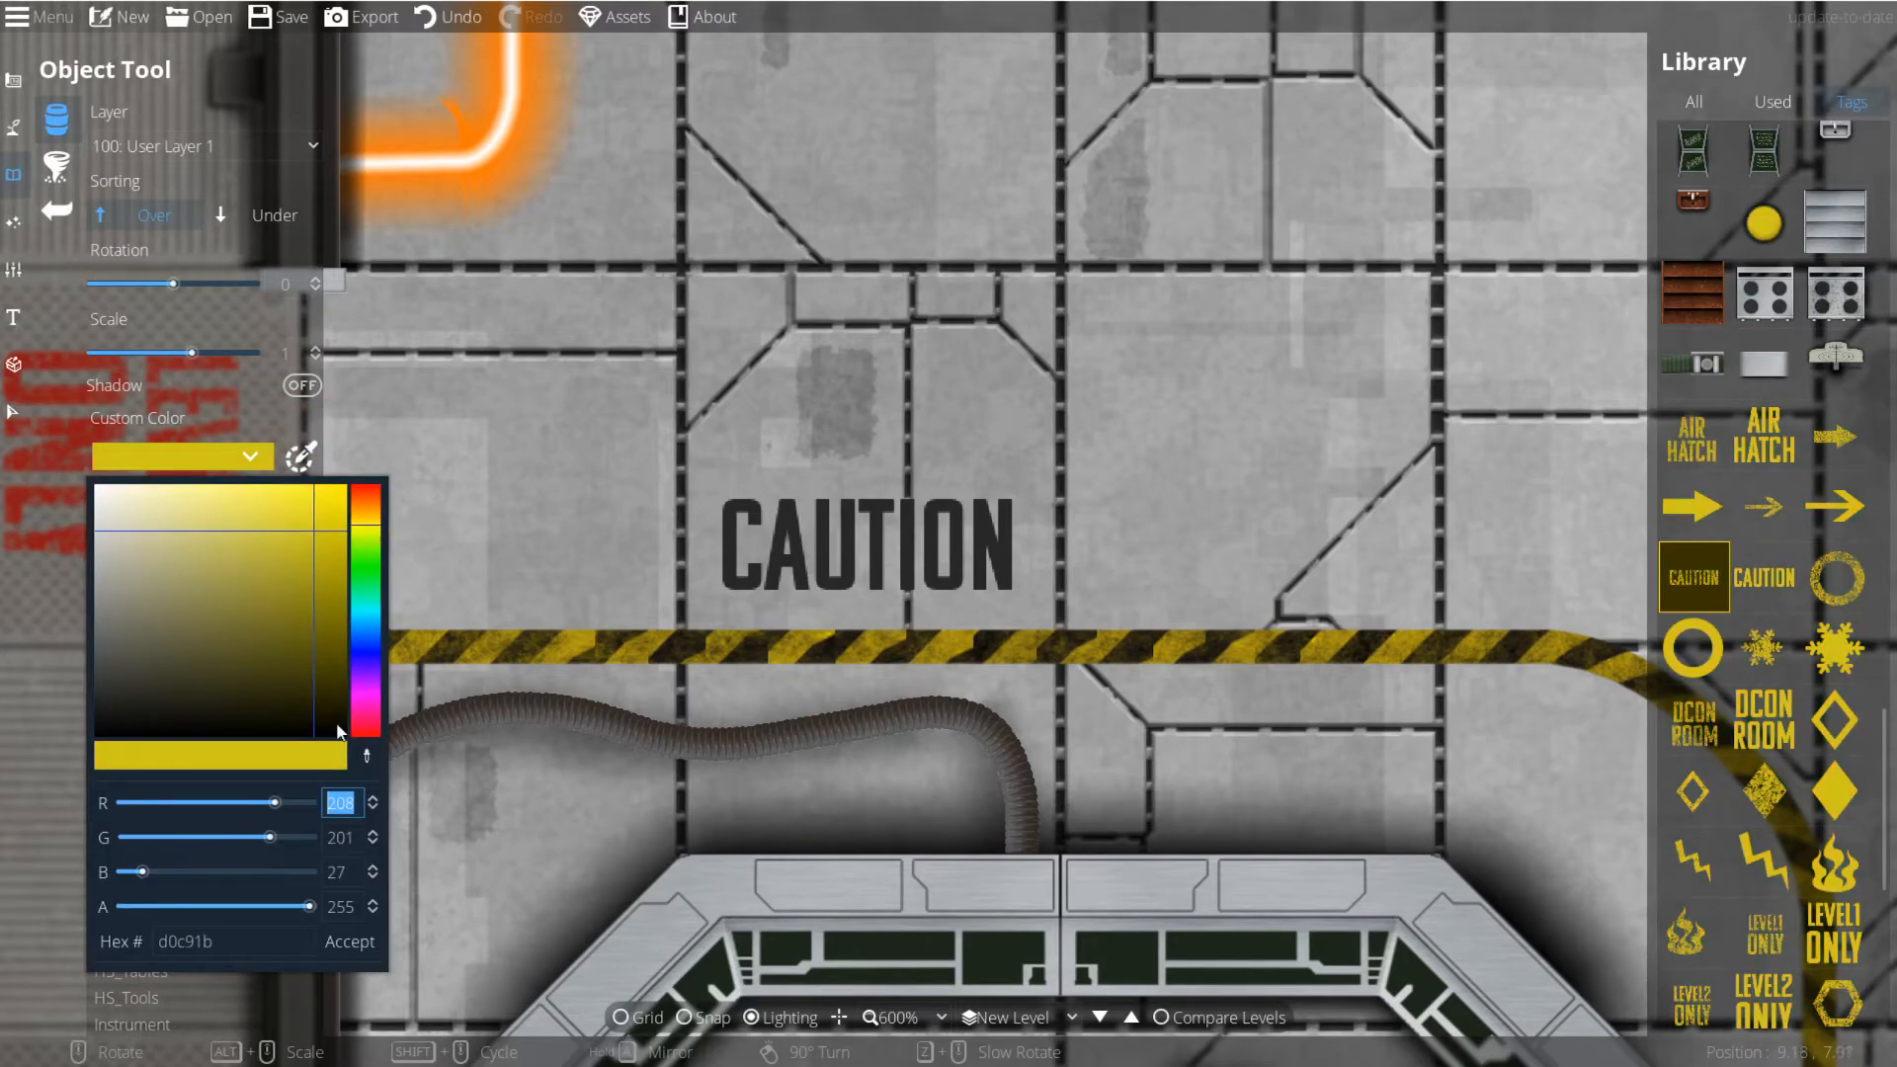
{"action": "left_click", "coordinate": [350, 940]}
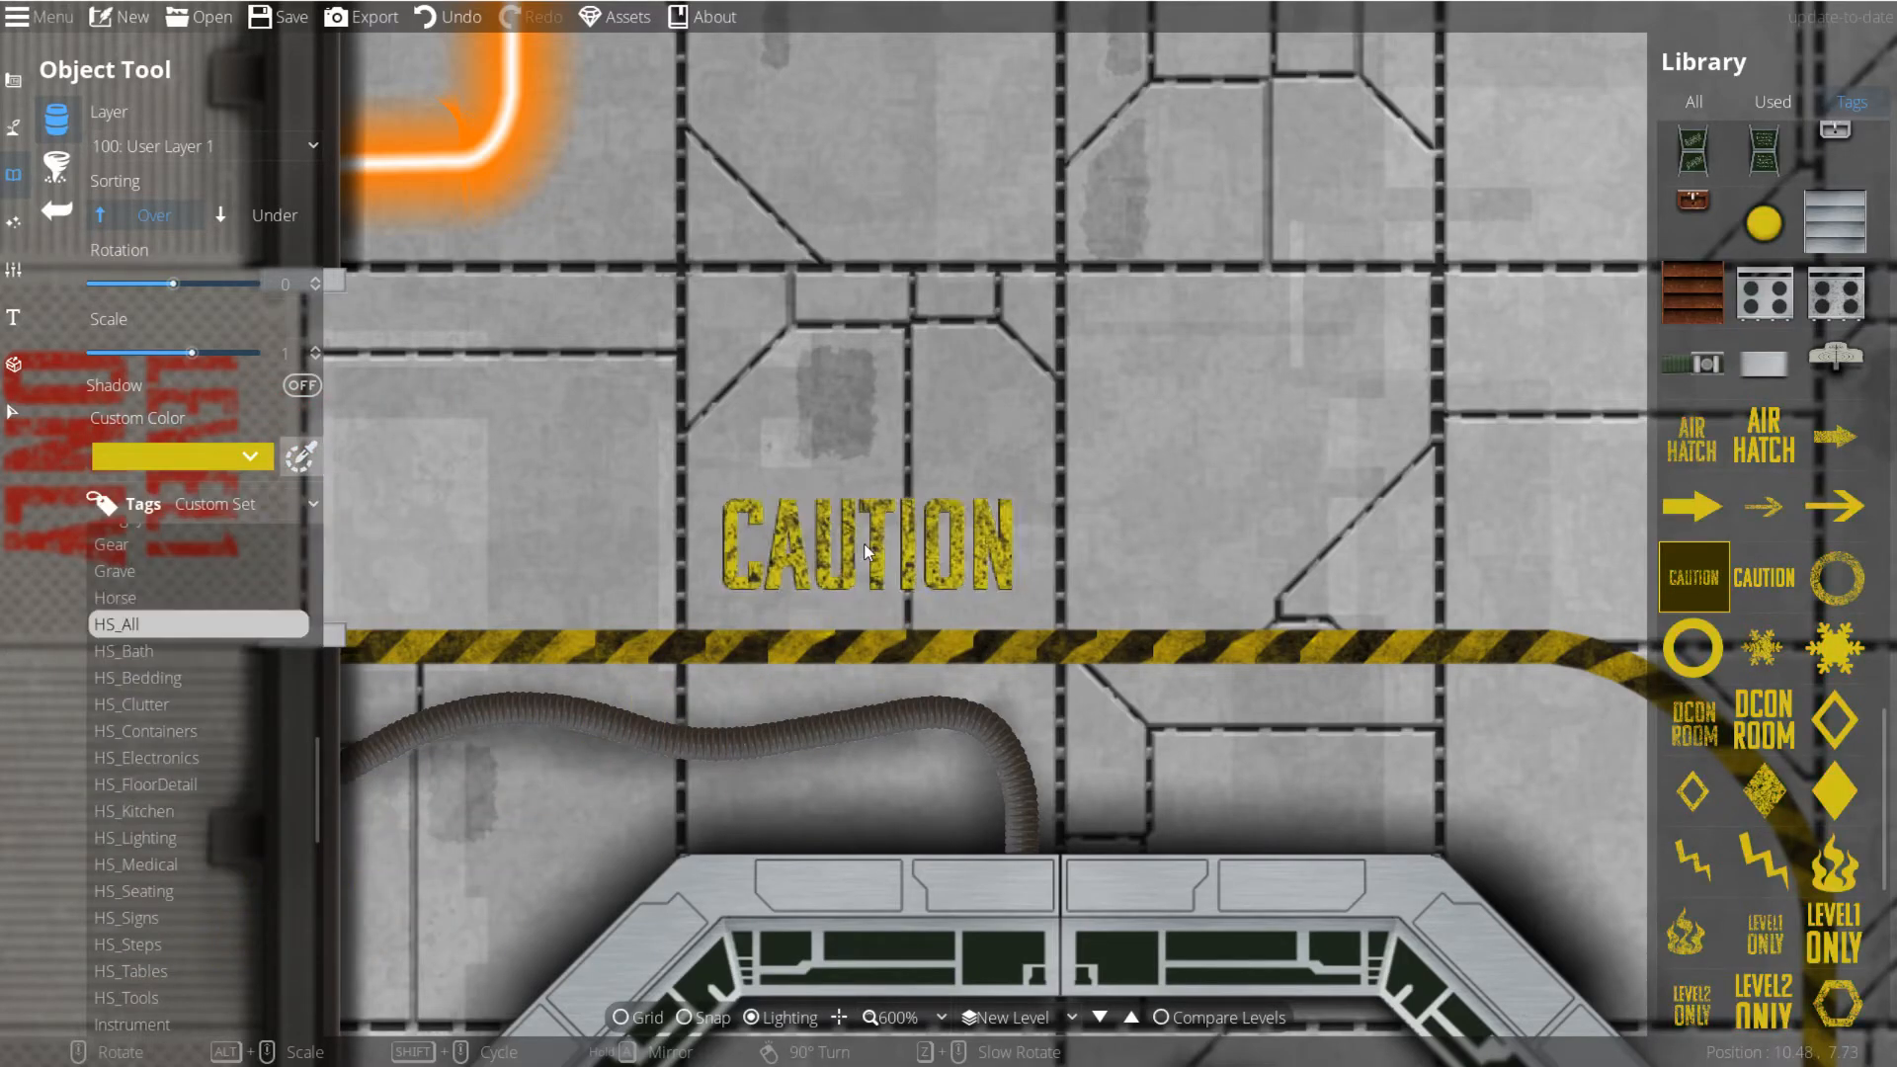
Step: Overlay the yellow worn CAUTION on the dark one, undo it and place it again with a slight offset
{"action": "left_click", "coordinate": [866, 547]}
{"action": "key", "text": "ctrl+z"}
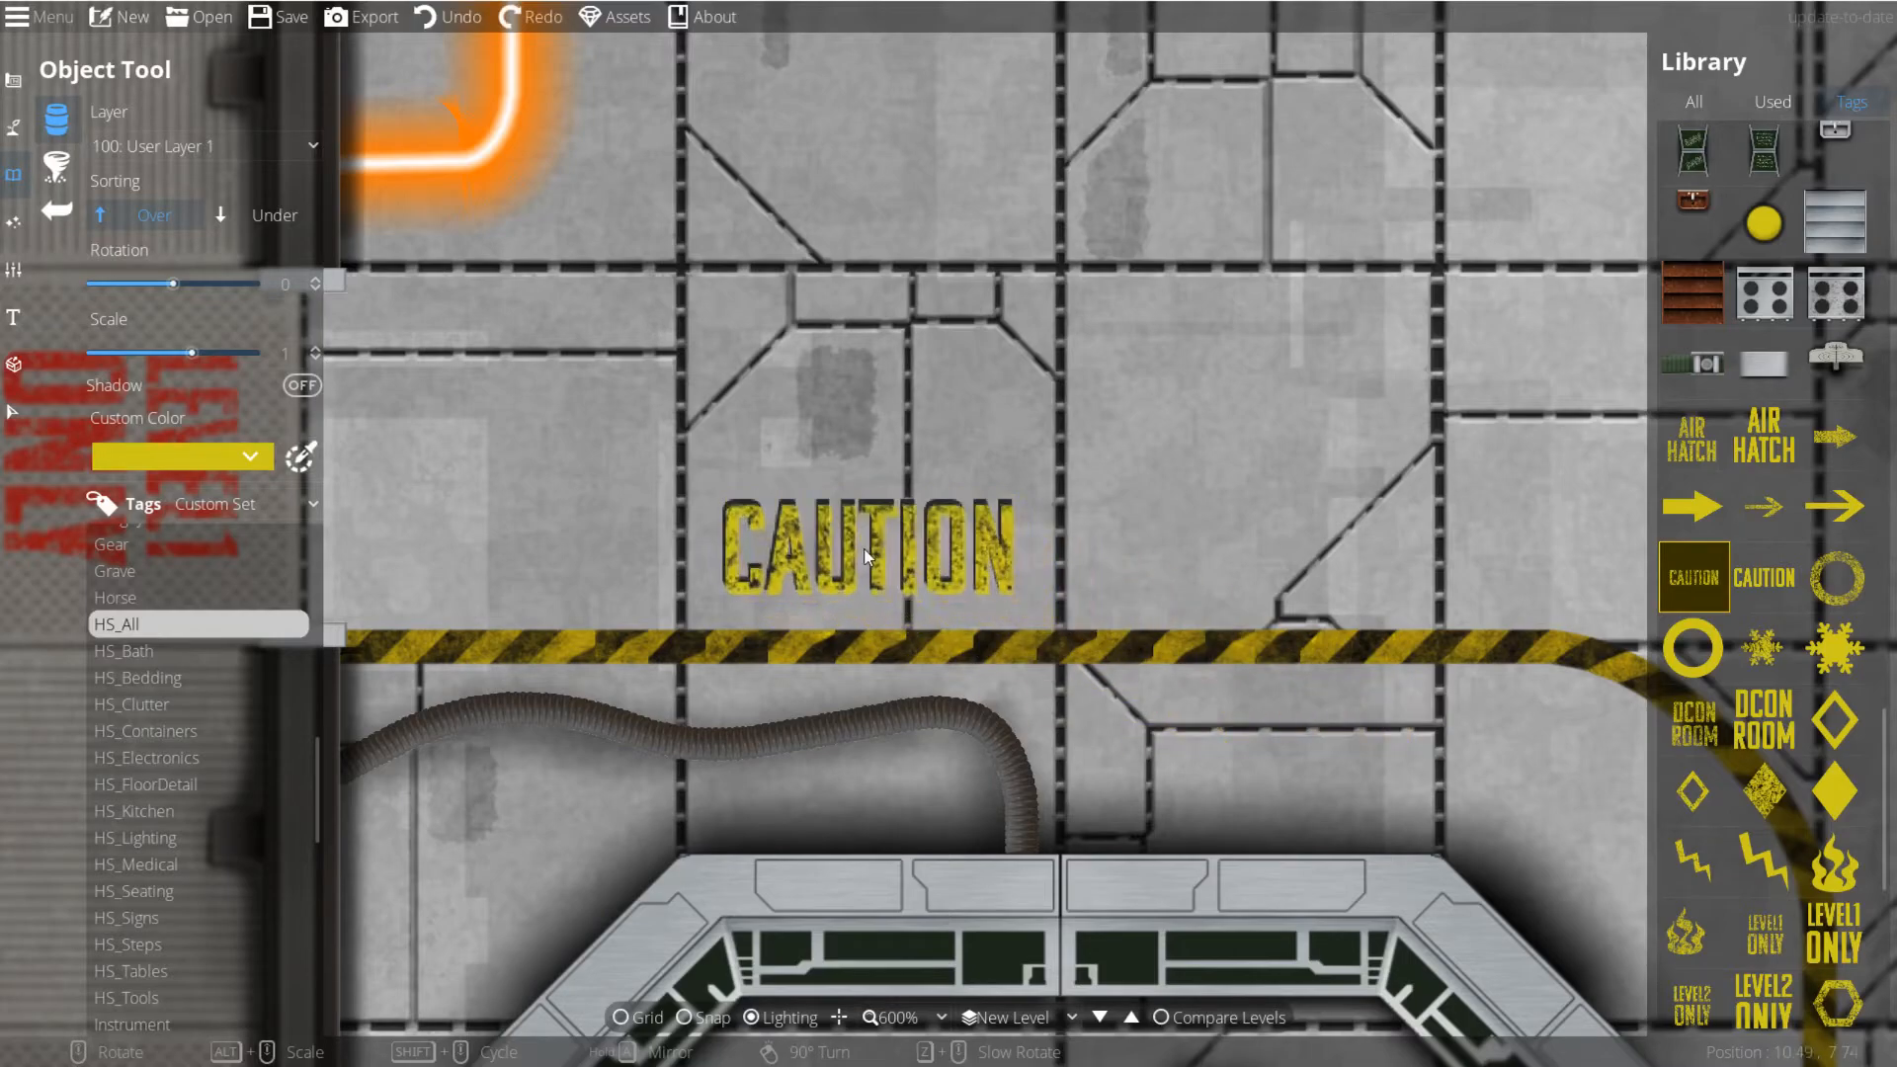
{"action": "left_click", "coordinate": [866, 546]}
Step: Place the large round metal disc with the raised ring, unrotated, on the open floor in the room's upper-right area
{"action": "scroll", "coordinate": [1268, 697], "scroll_direction": "down", "scroll_amount": 3}
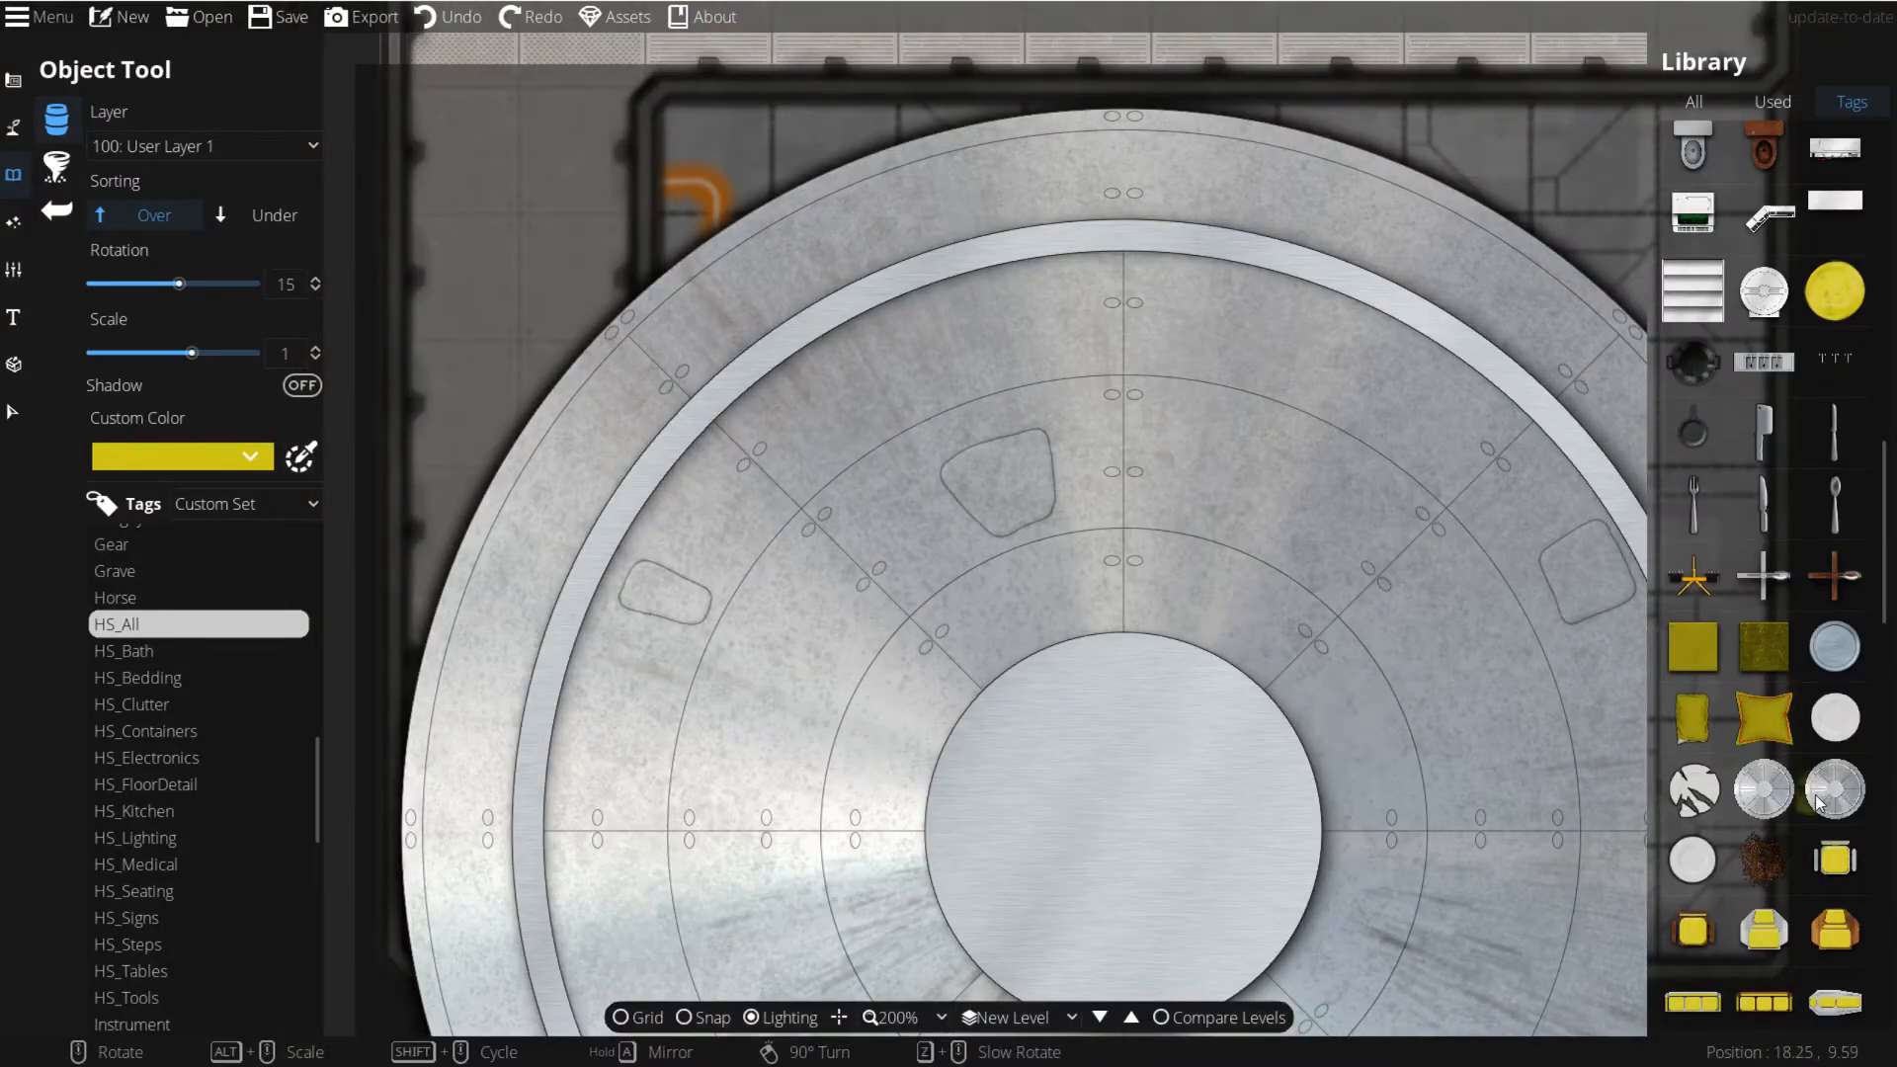
{"action": "scroll", "coordinate": [1138, 571], "scroll_direction": "down", "scroll_amount": 2}
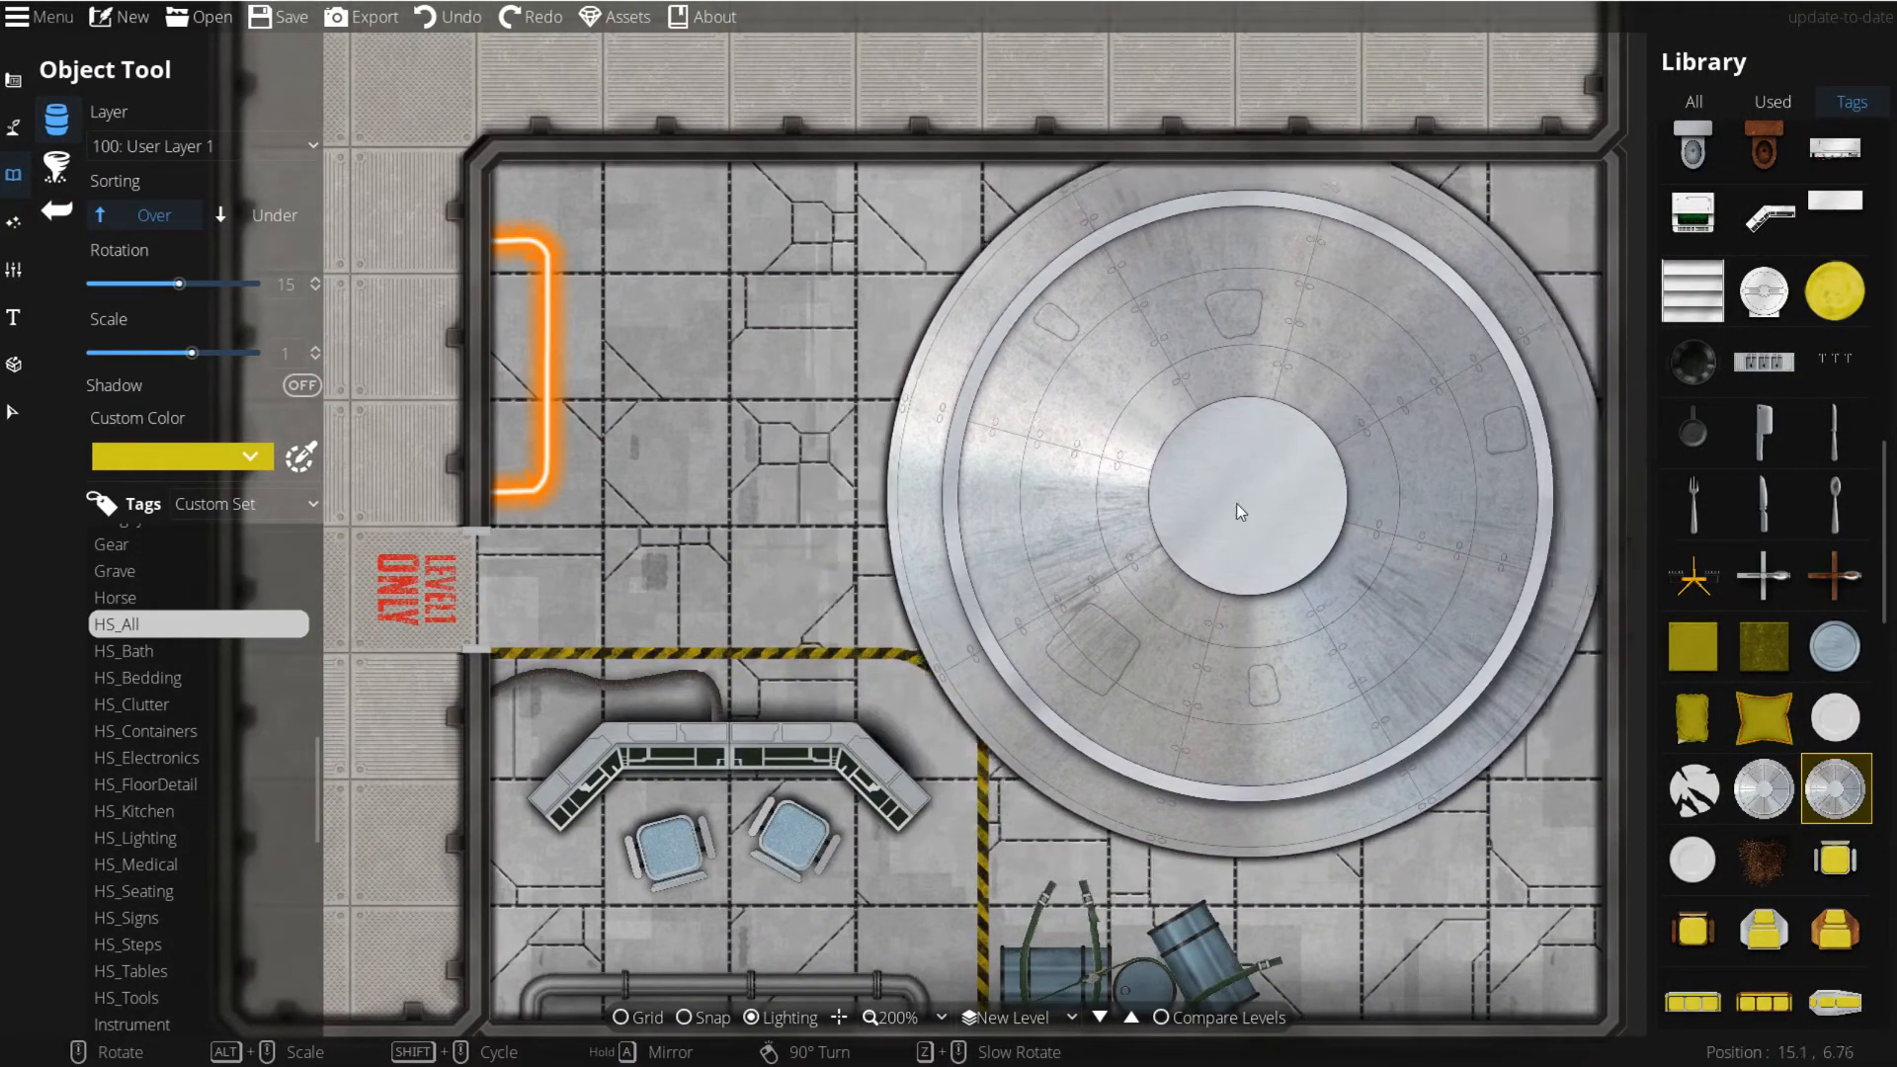
{"action": "scroll", "coordinate": [1231, 514], "scroll_direction": "down", "scroll_amount": 1}
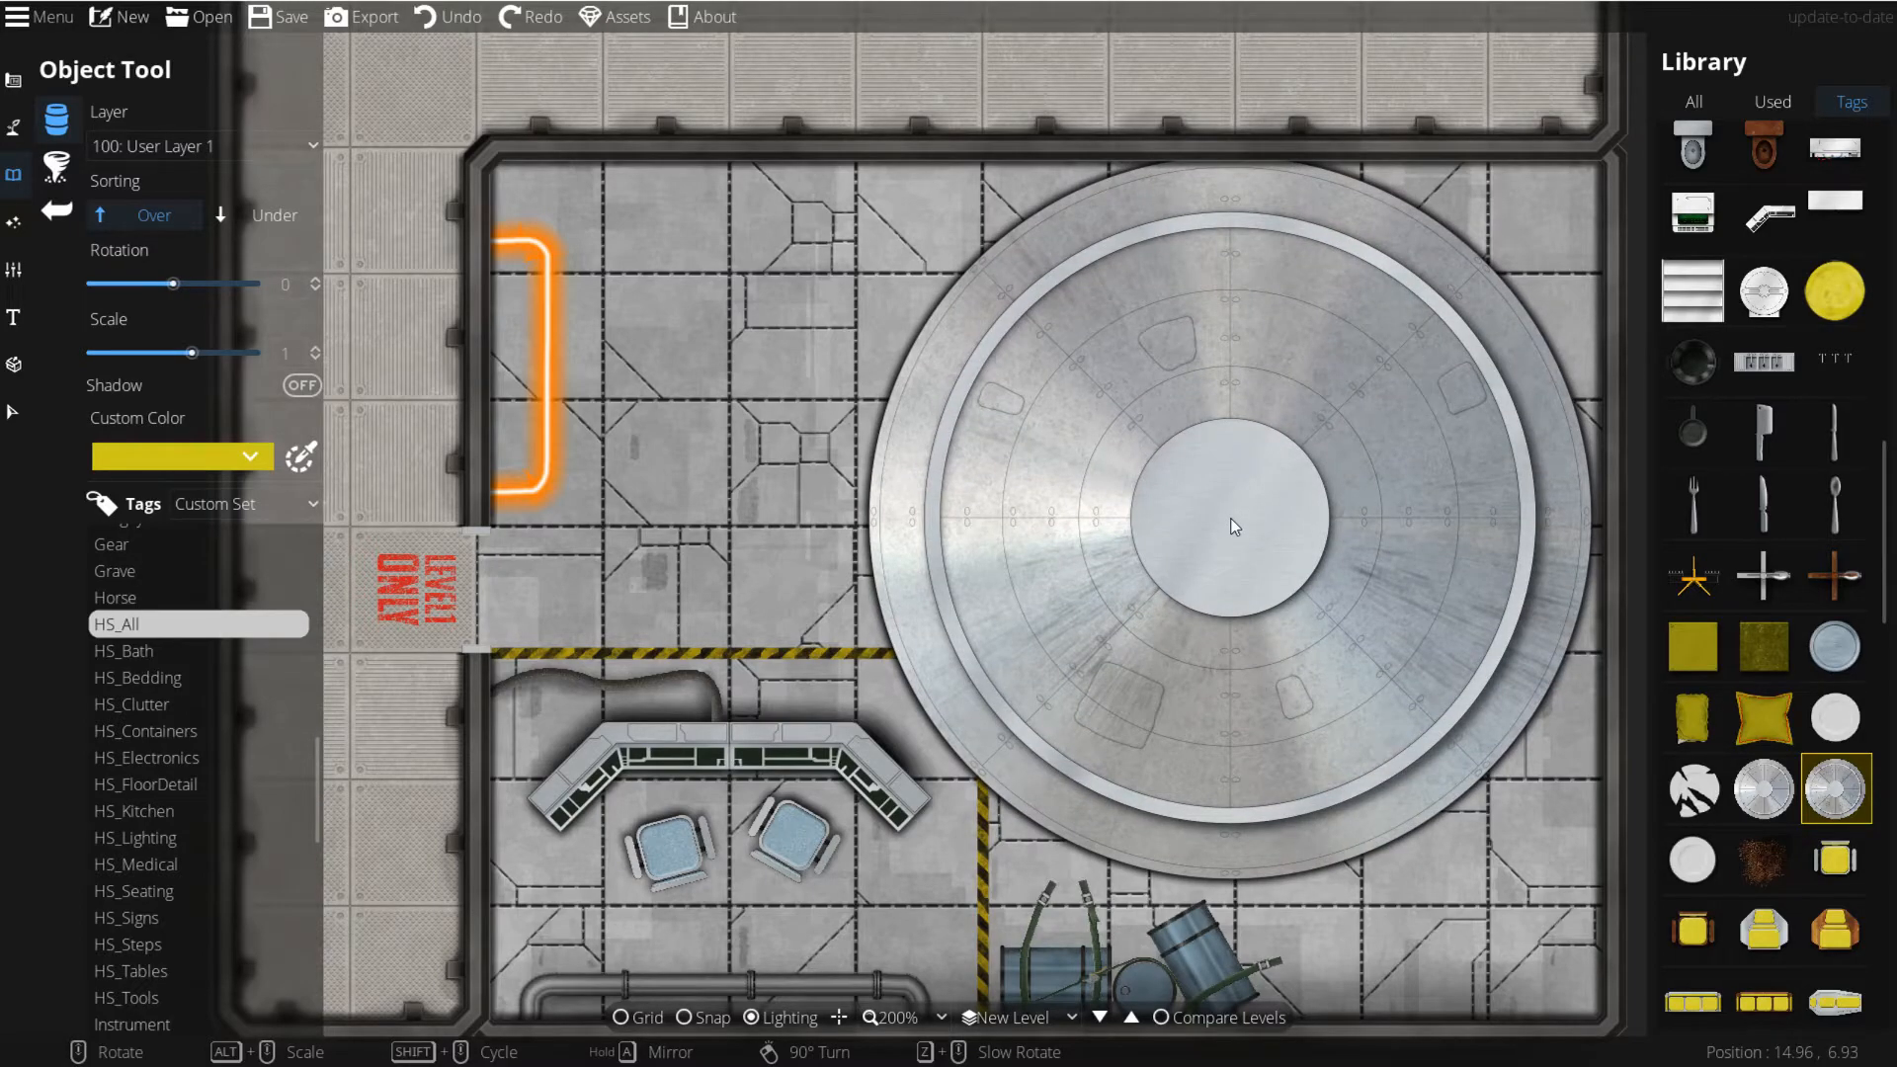
{"action": "scroll", "coordinate": [1230, 519], "scroll_direction": "up", "scroll_amount": 1}
{"action": "left_click", "coordinate": [1832, 786]}
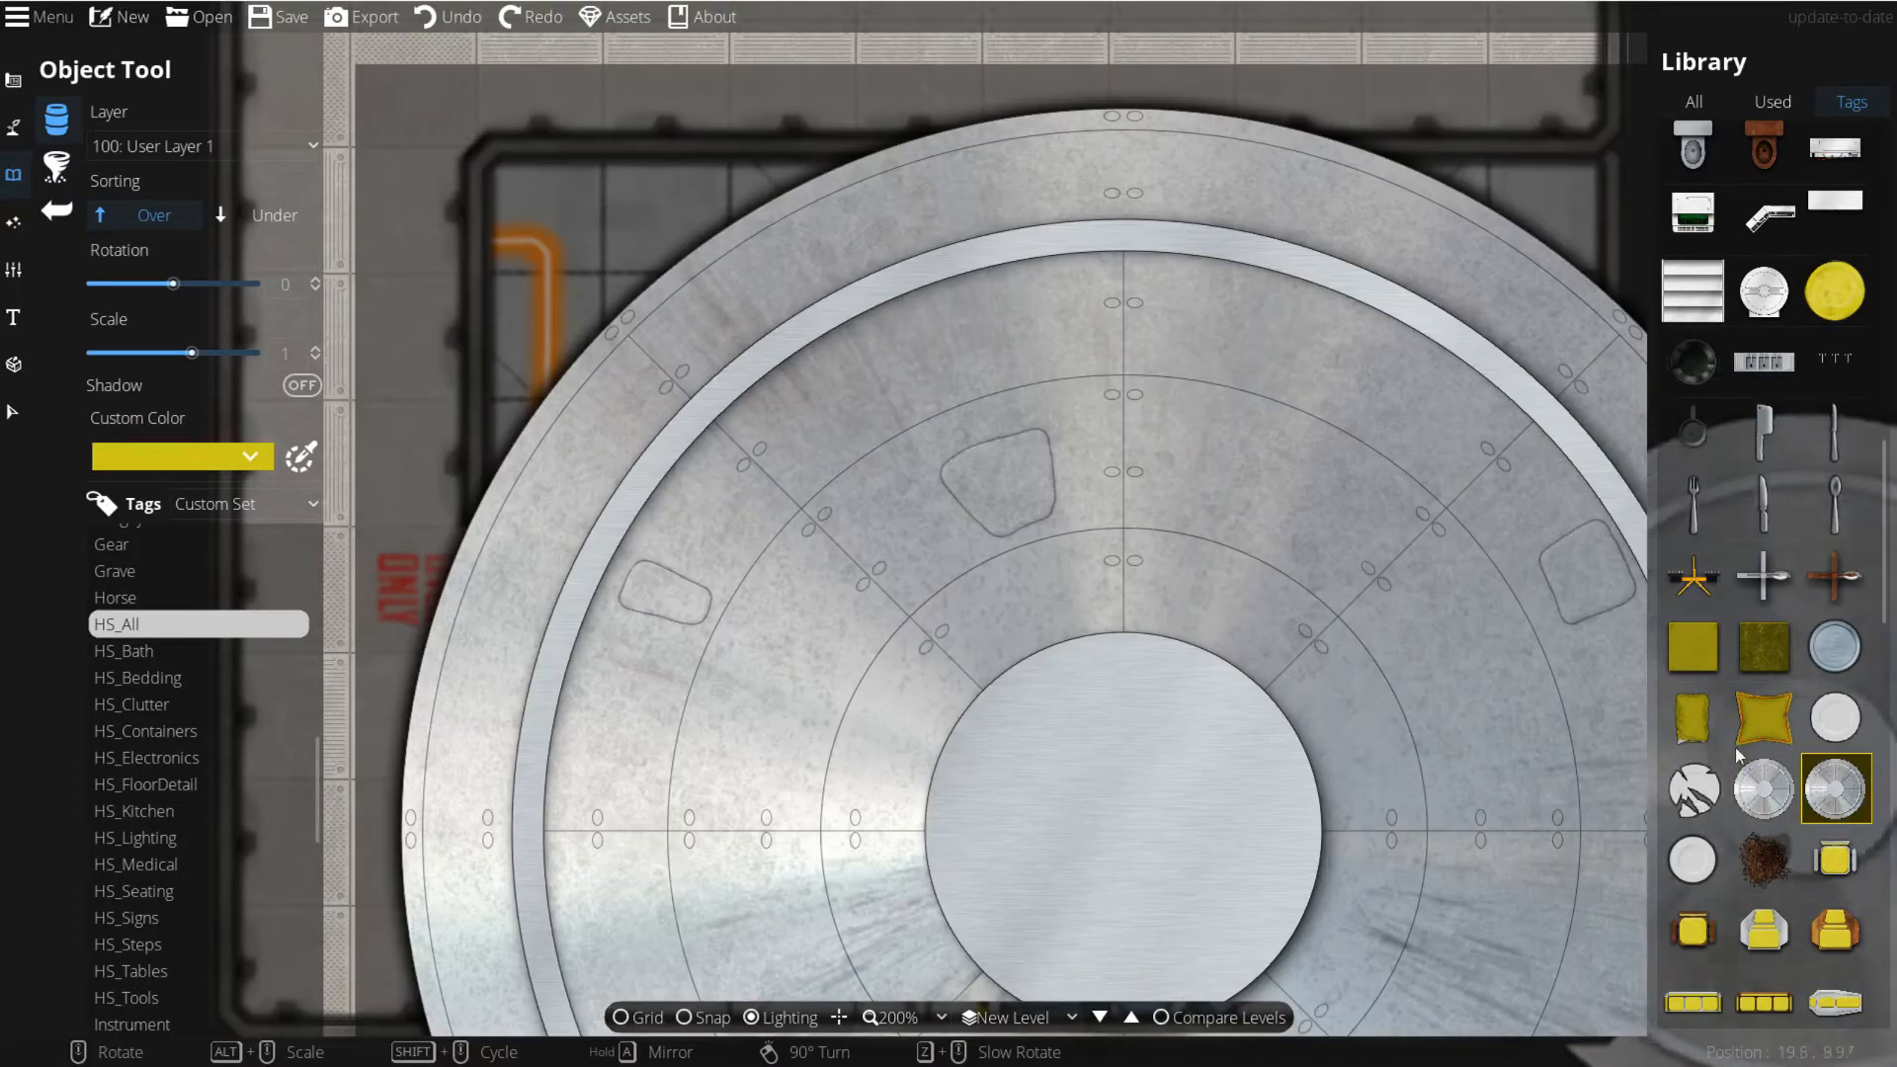
{"action": "left_click", "coordinate": [1220, 552]}
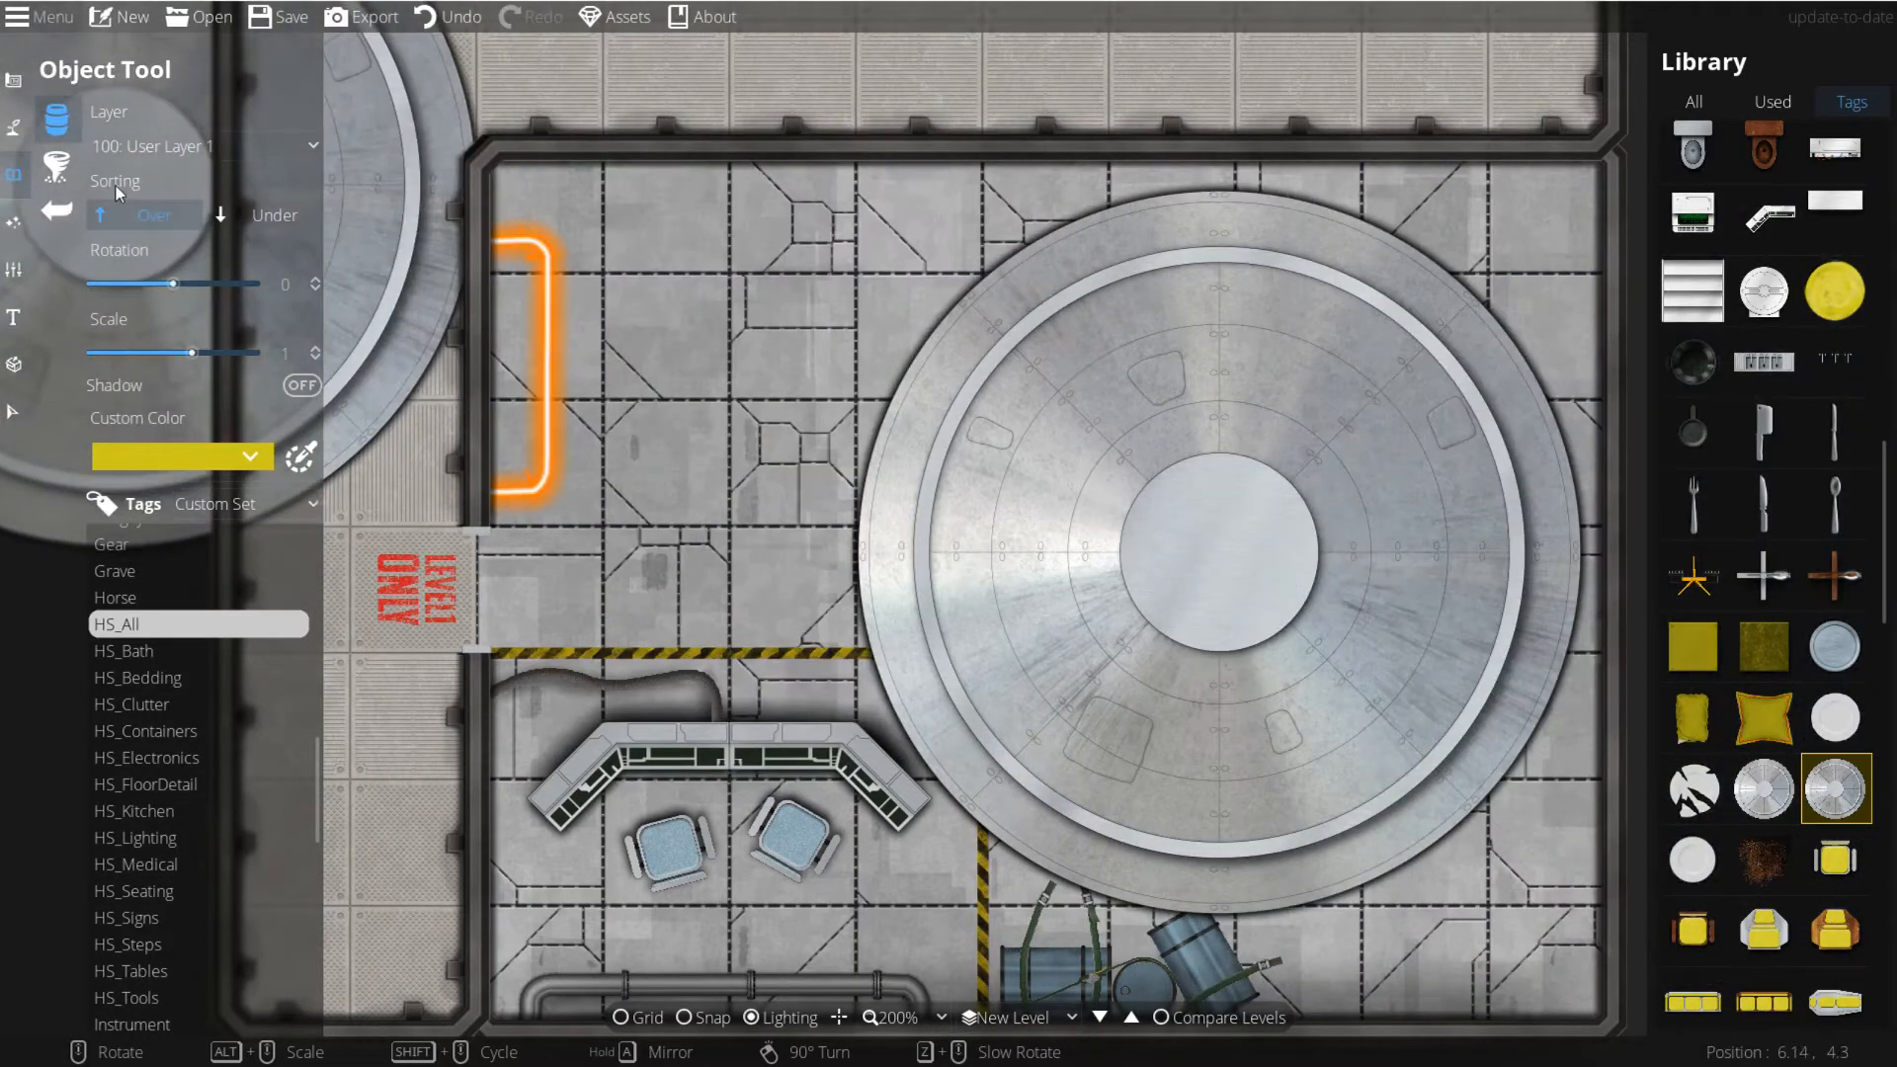
Step: Inspect the large metal disc up close and undo its placement
{"action": "left_click", "coordinate": [14, 81]}
{"action": "scroll", "coordinate": [1037, 566], "scroll_direction": "up", "scroll_amount": 3}
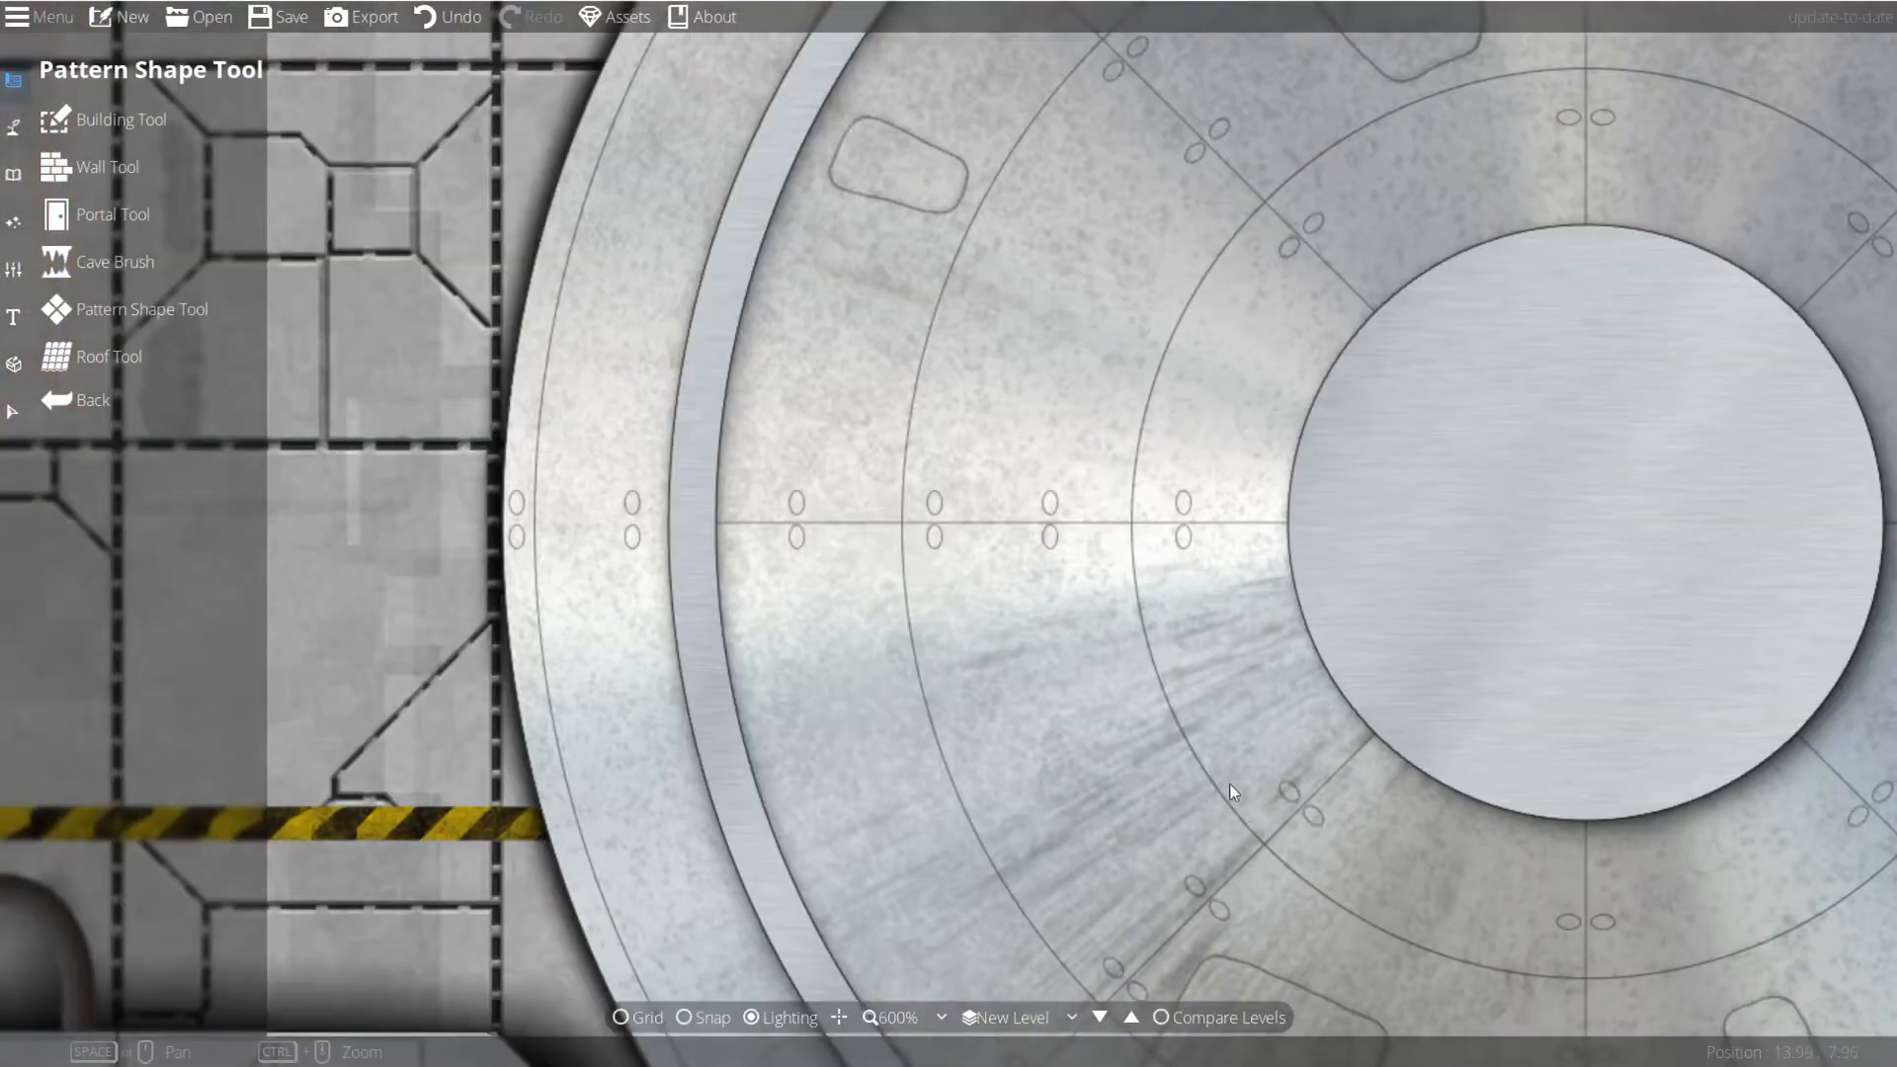
{"action": "left_click_drag", "start_coordinate": [1235, 796], "coordinate": [1000, 511]}
{"action": "scroll", "coordinate": [992, 662], "scroll_direction": "down", "scroll_amount": 3}
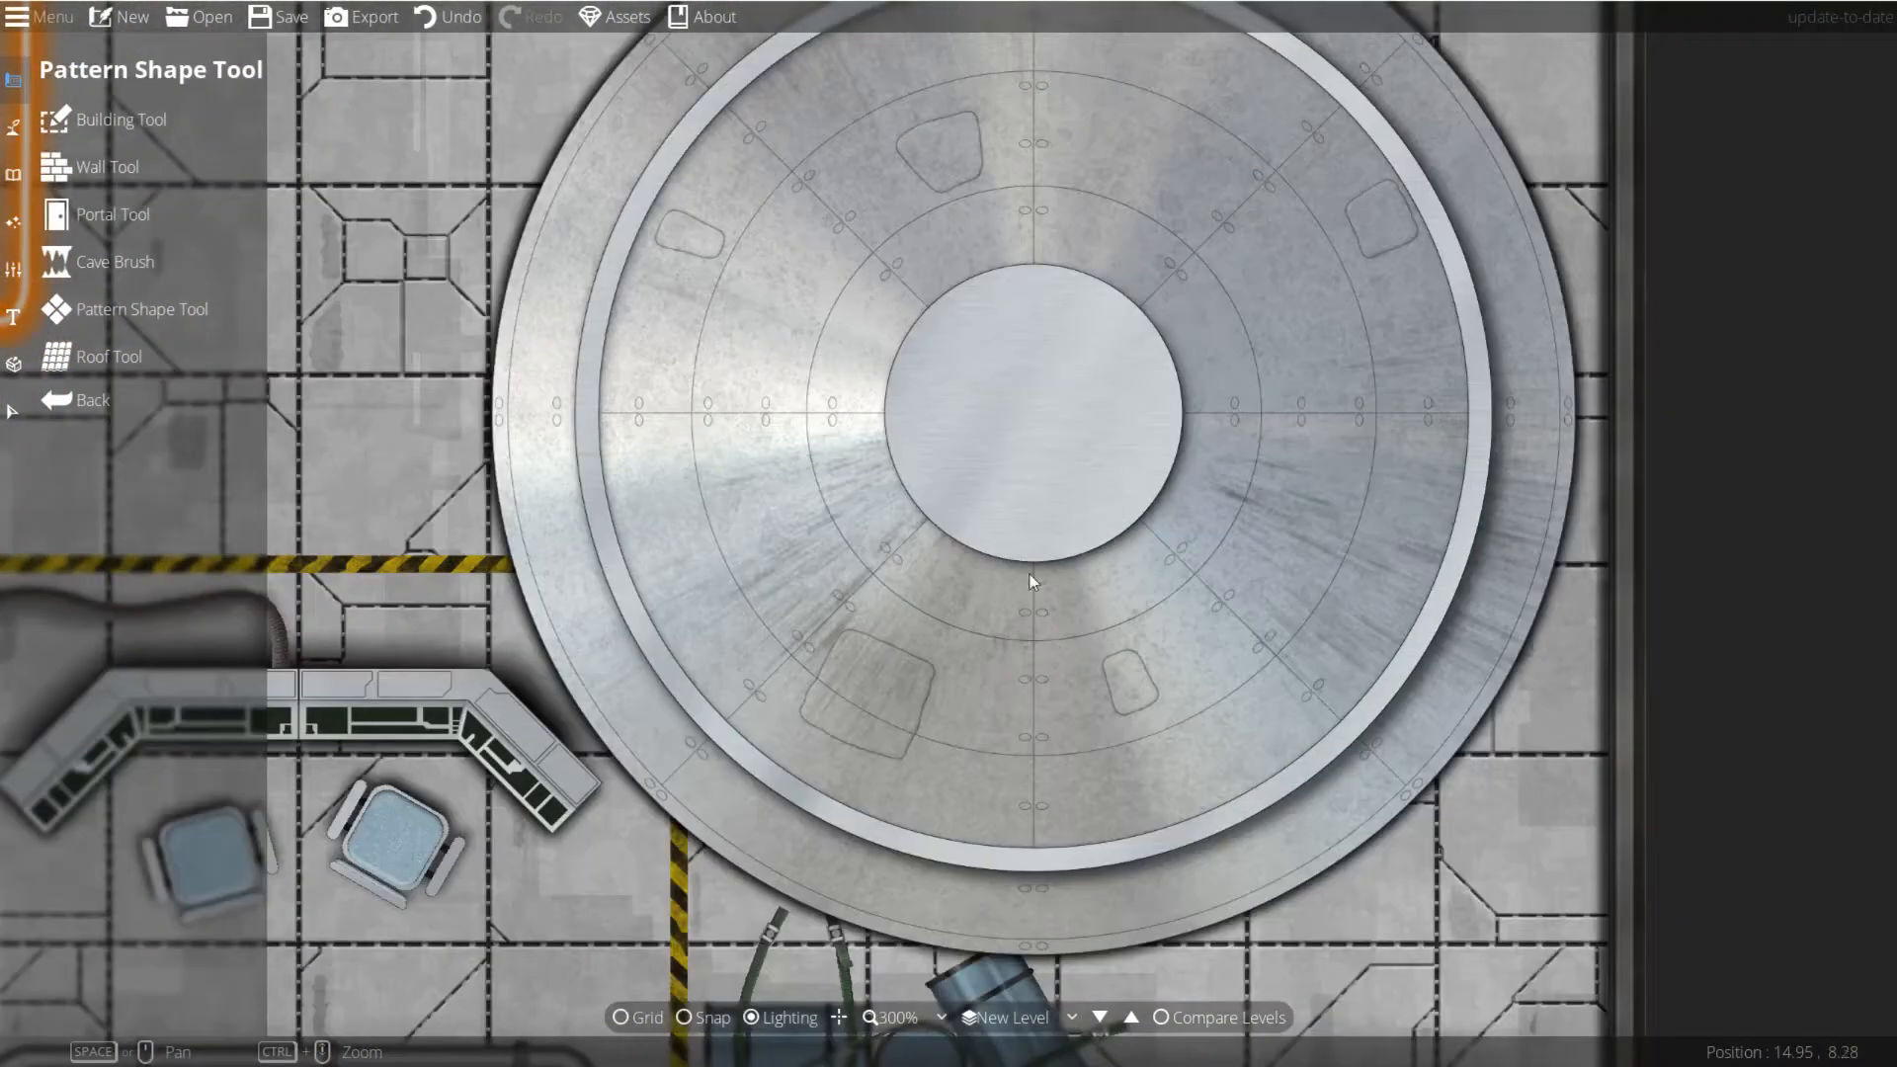
{"action": "left_click_drag", "start_coordinate": [903, 373], "coordinate": [1106, 579]}
{"action": "key", "text": "ctrl+z"}
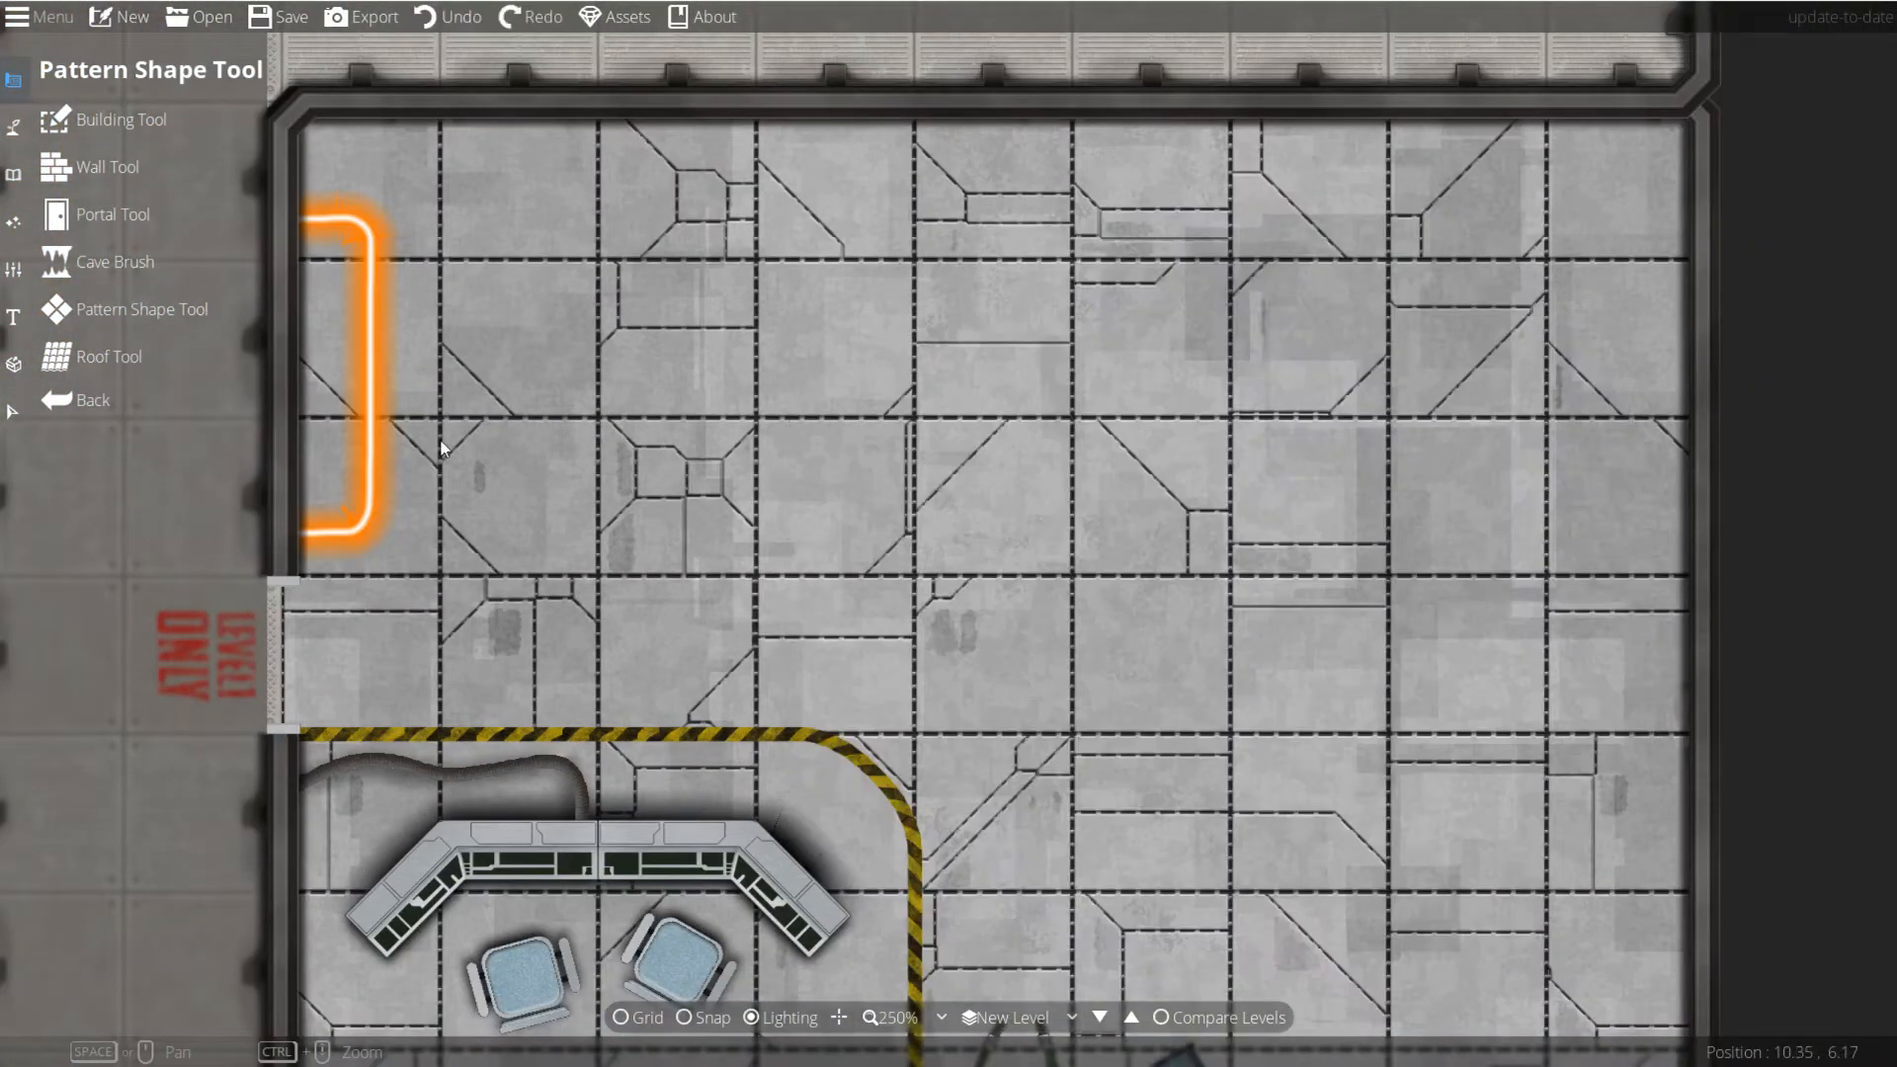
Step: Return to placing objects and preview a yellow MetalCrate Rusty on the open floor right of the hazard-striped line
{"action": "key", "text": "o"}
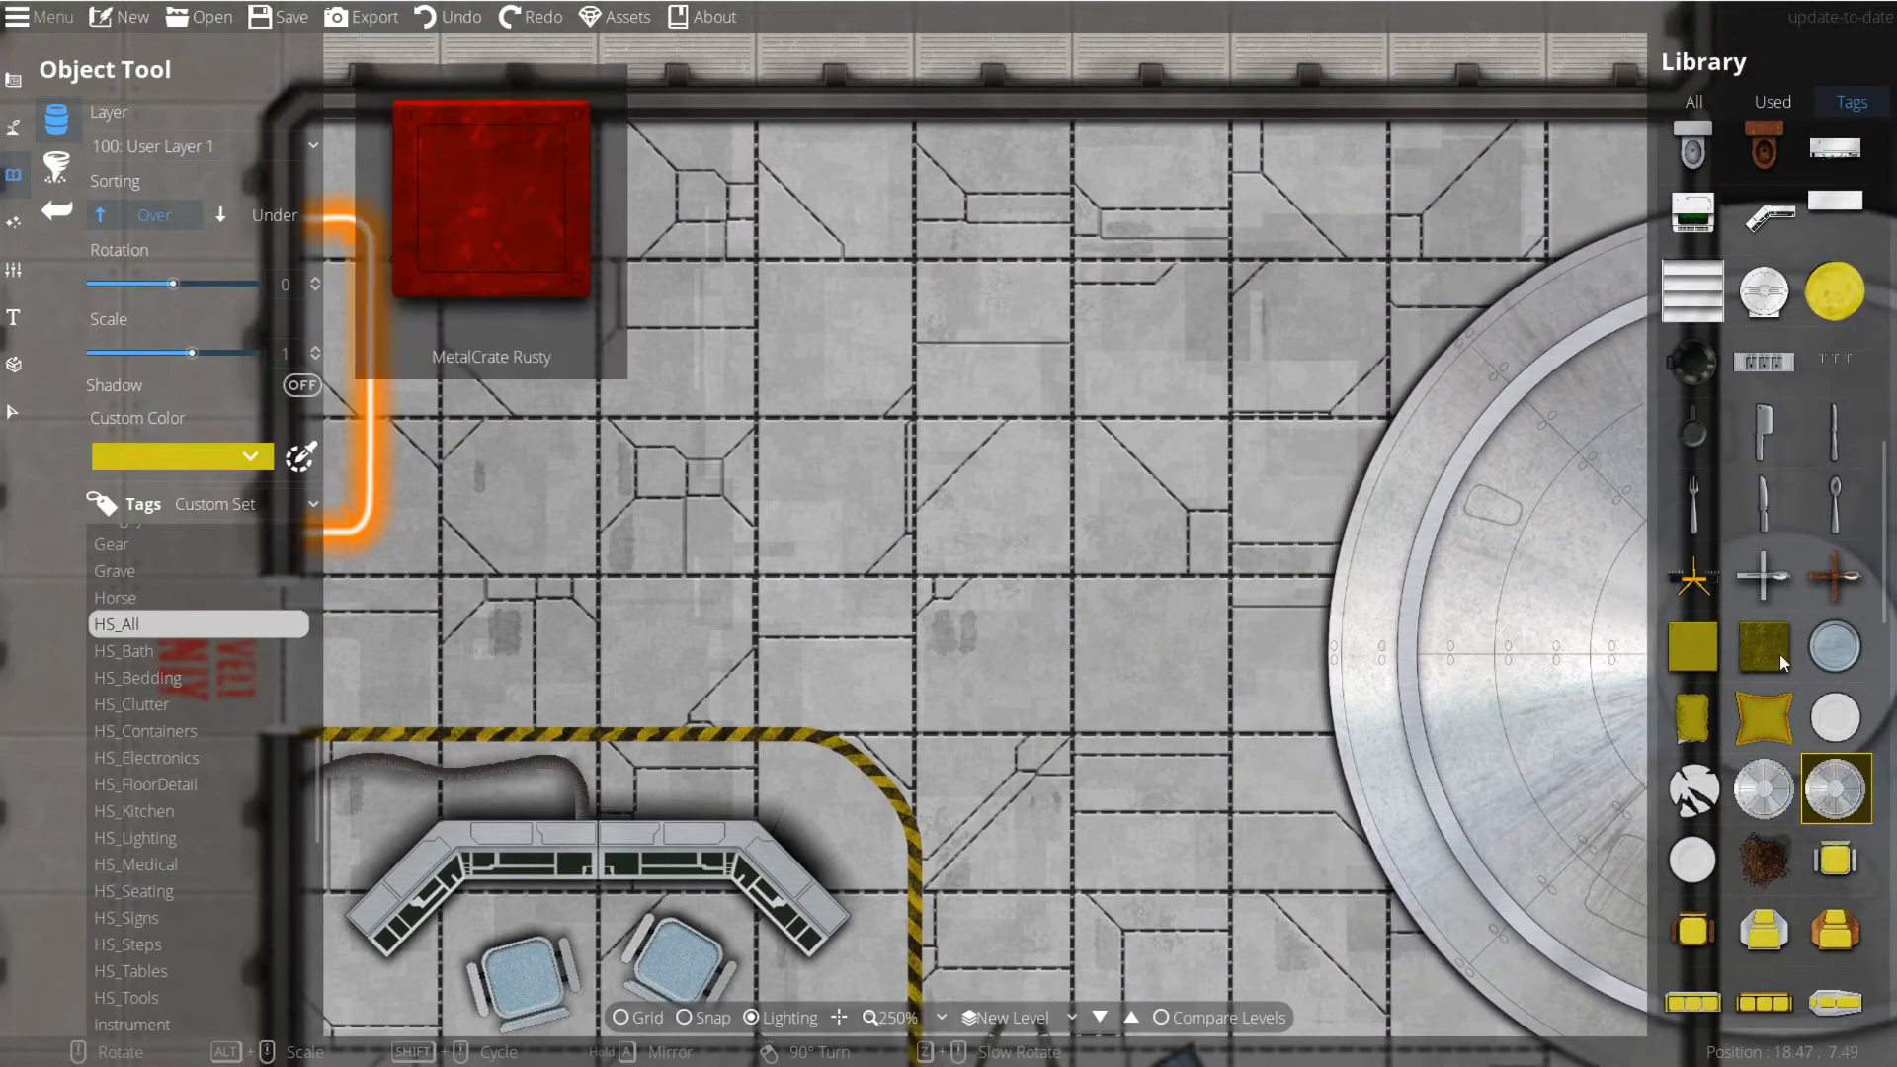
{"action": "left_click", "coordinate": [1749, 649]}
{"action": "scroll", "coordinate": [1046, 593], "scroll_direction": "down", "scroll_amount": 2}
{"action": "scroll", "coordinate": [1045, 593], "scroll_direction": "up", "scroll_amount": 2}
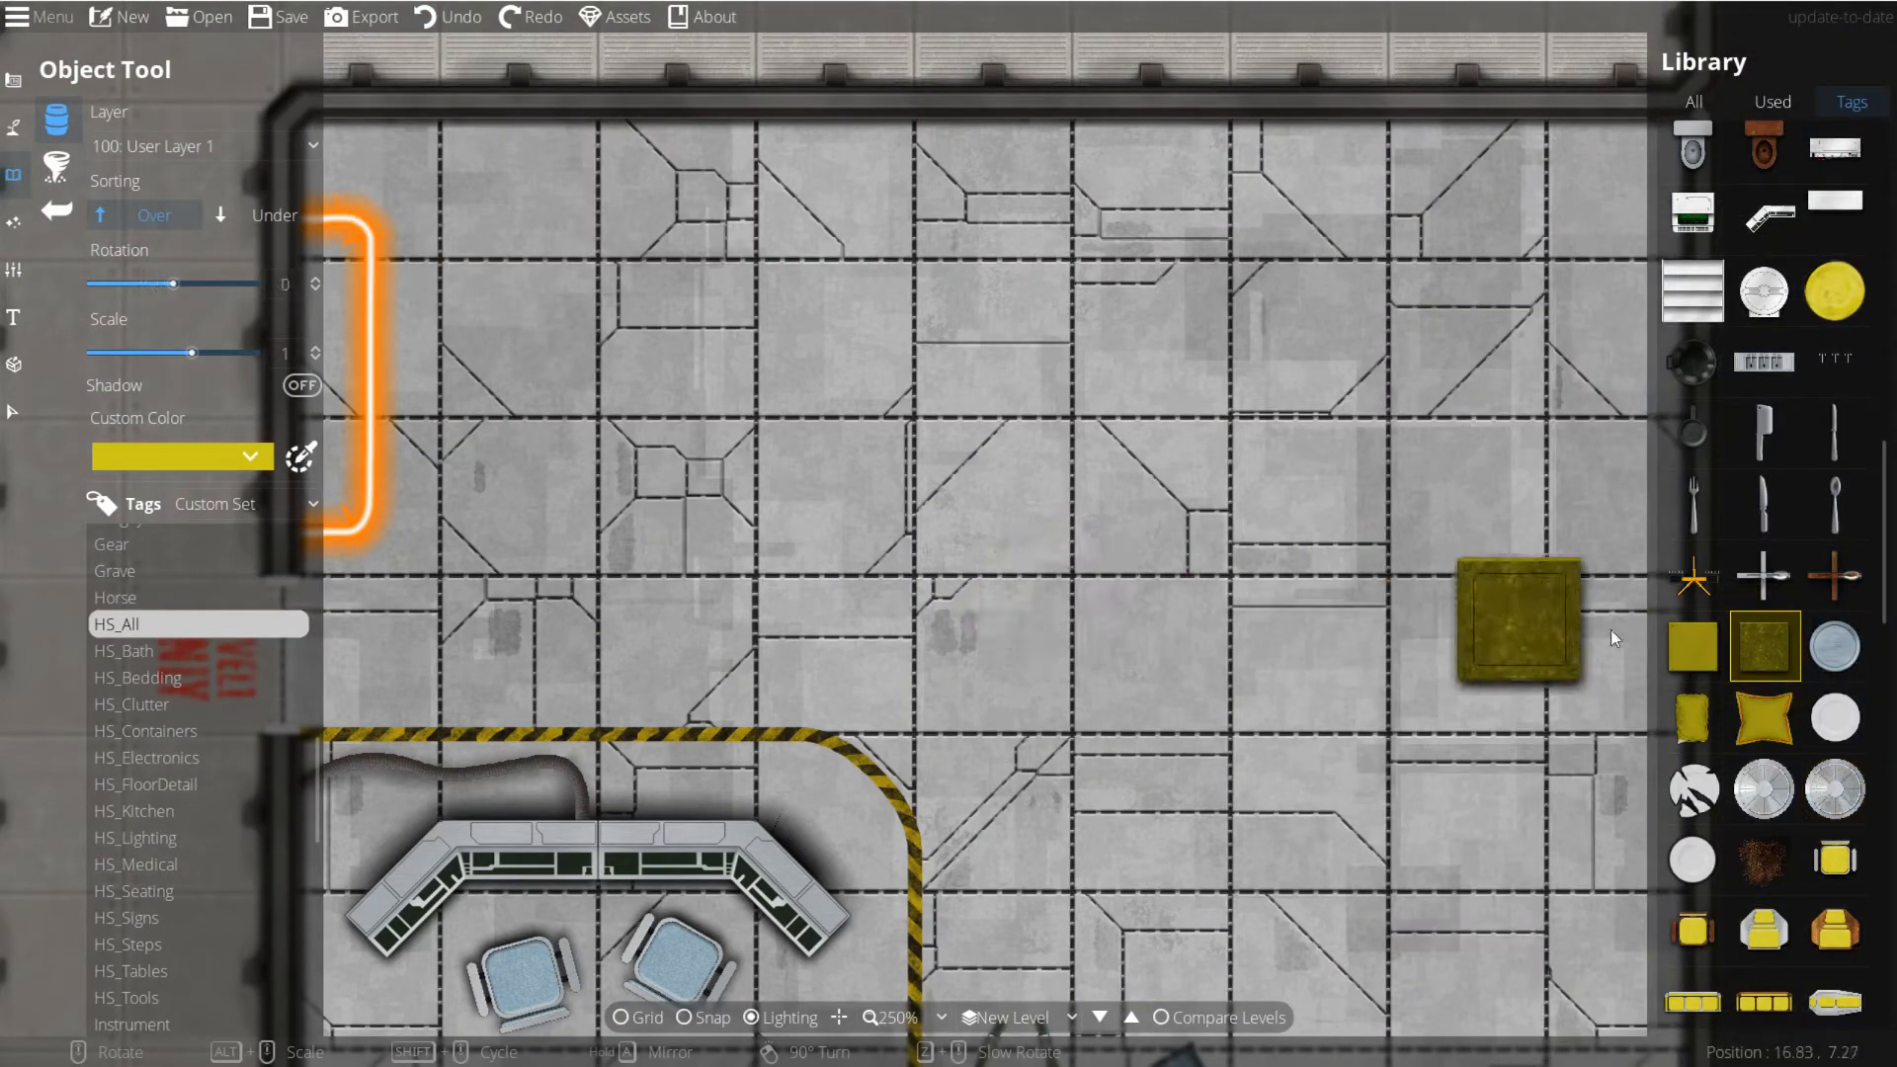
{"action": "left_click_drag", "start_coordinate": [1027, 620], "coordinate": [1036, 334]}
{"action": "scroll", "coordinate": [1032, 548], "scroll_direction": "up", "scroll_amount": 2}
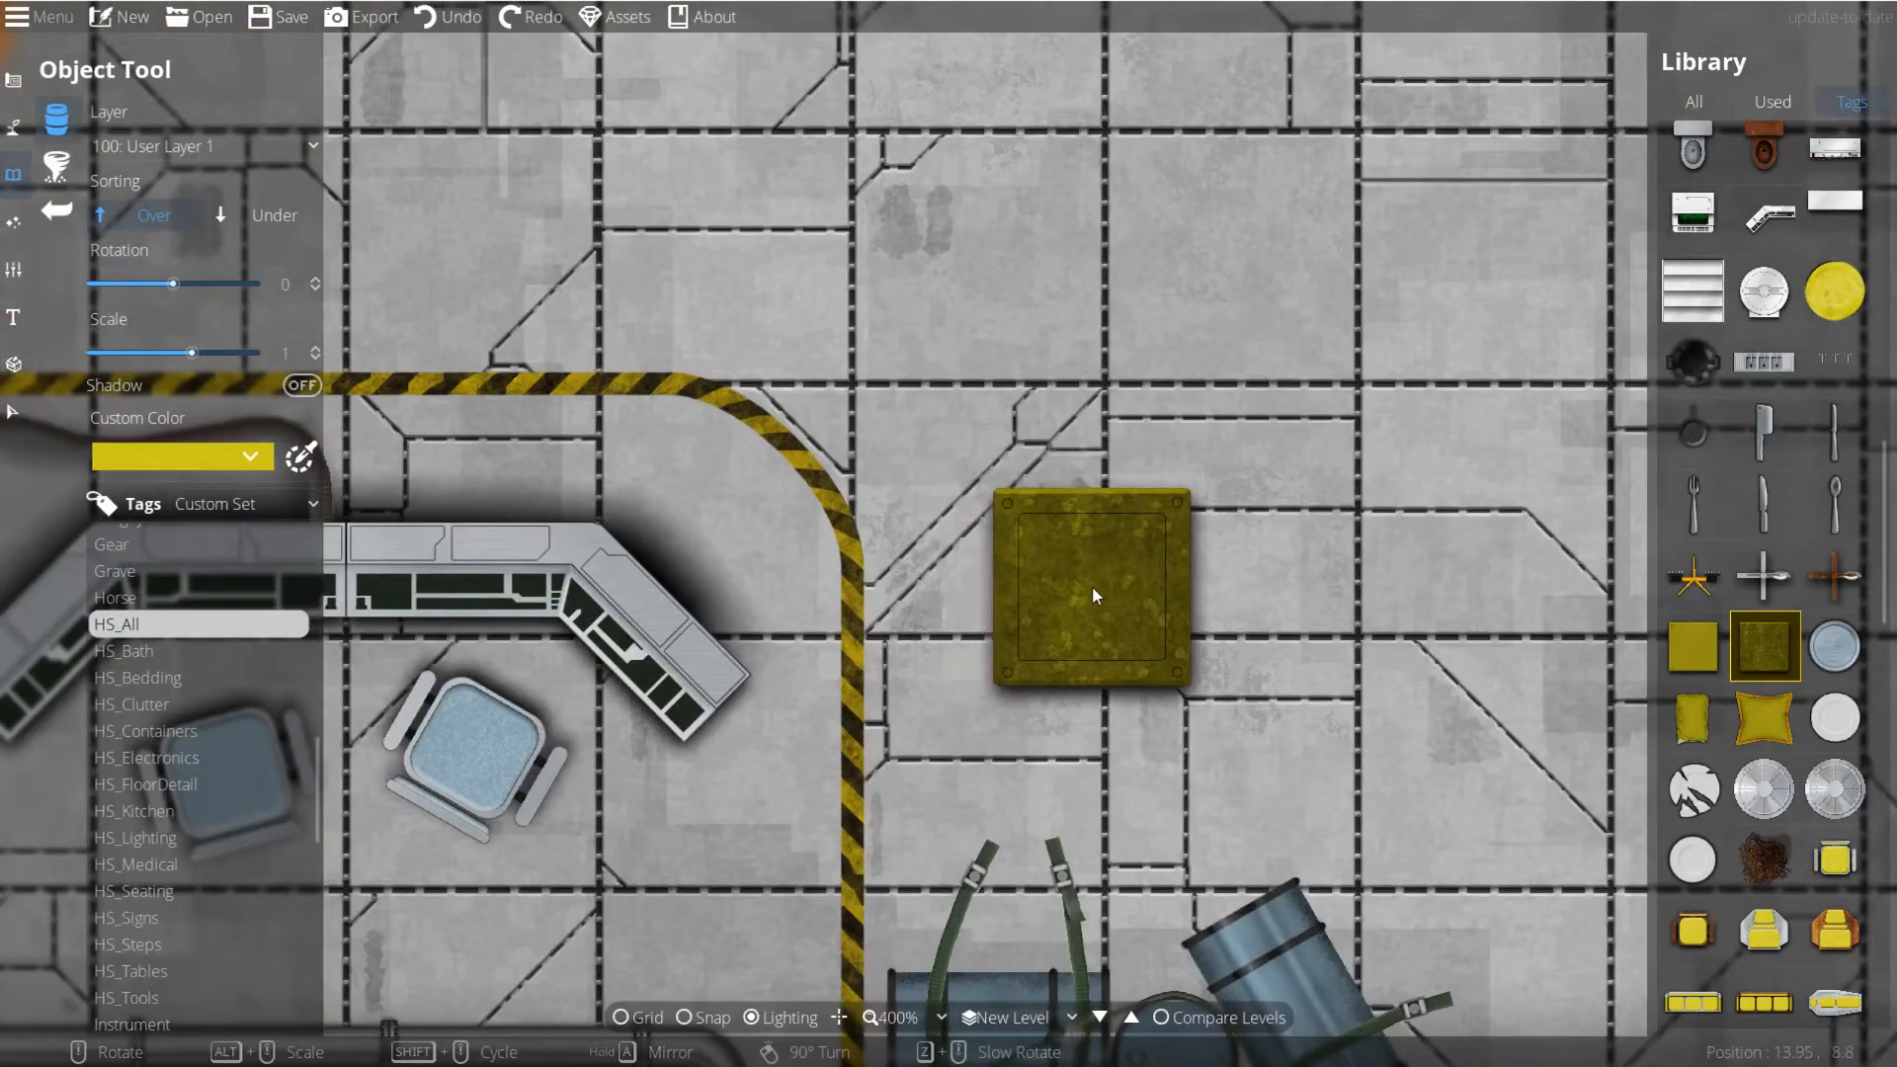
{"action": "left_click_drag", "start_coordinate": [1181, 560], "coordinate": [1030, 604]}
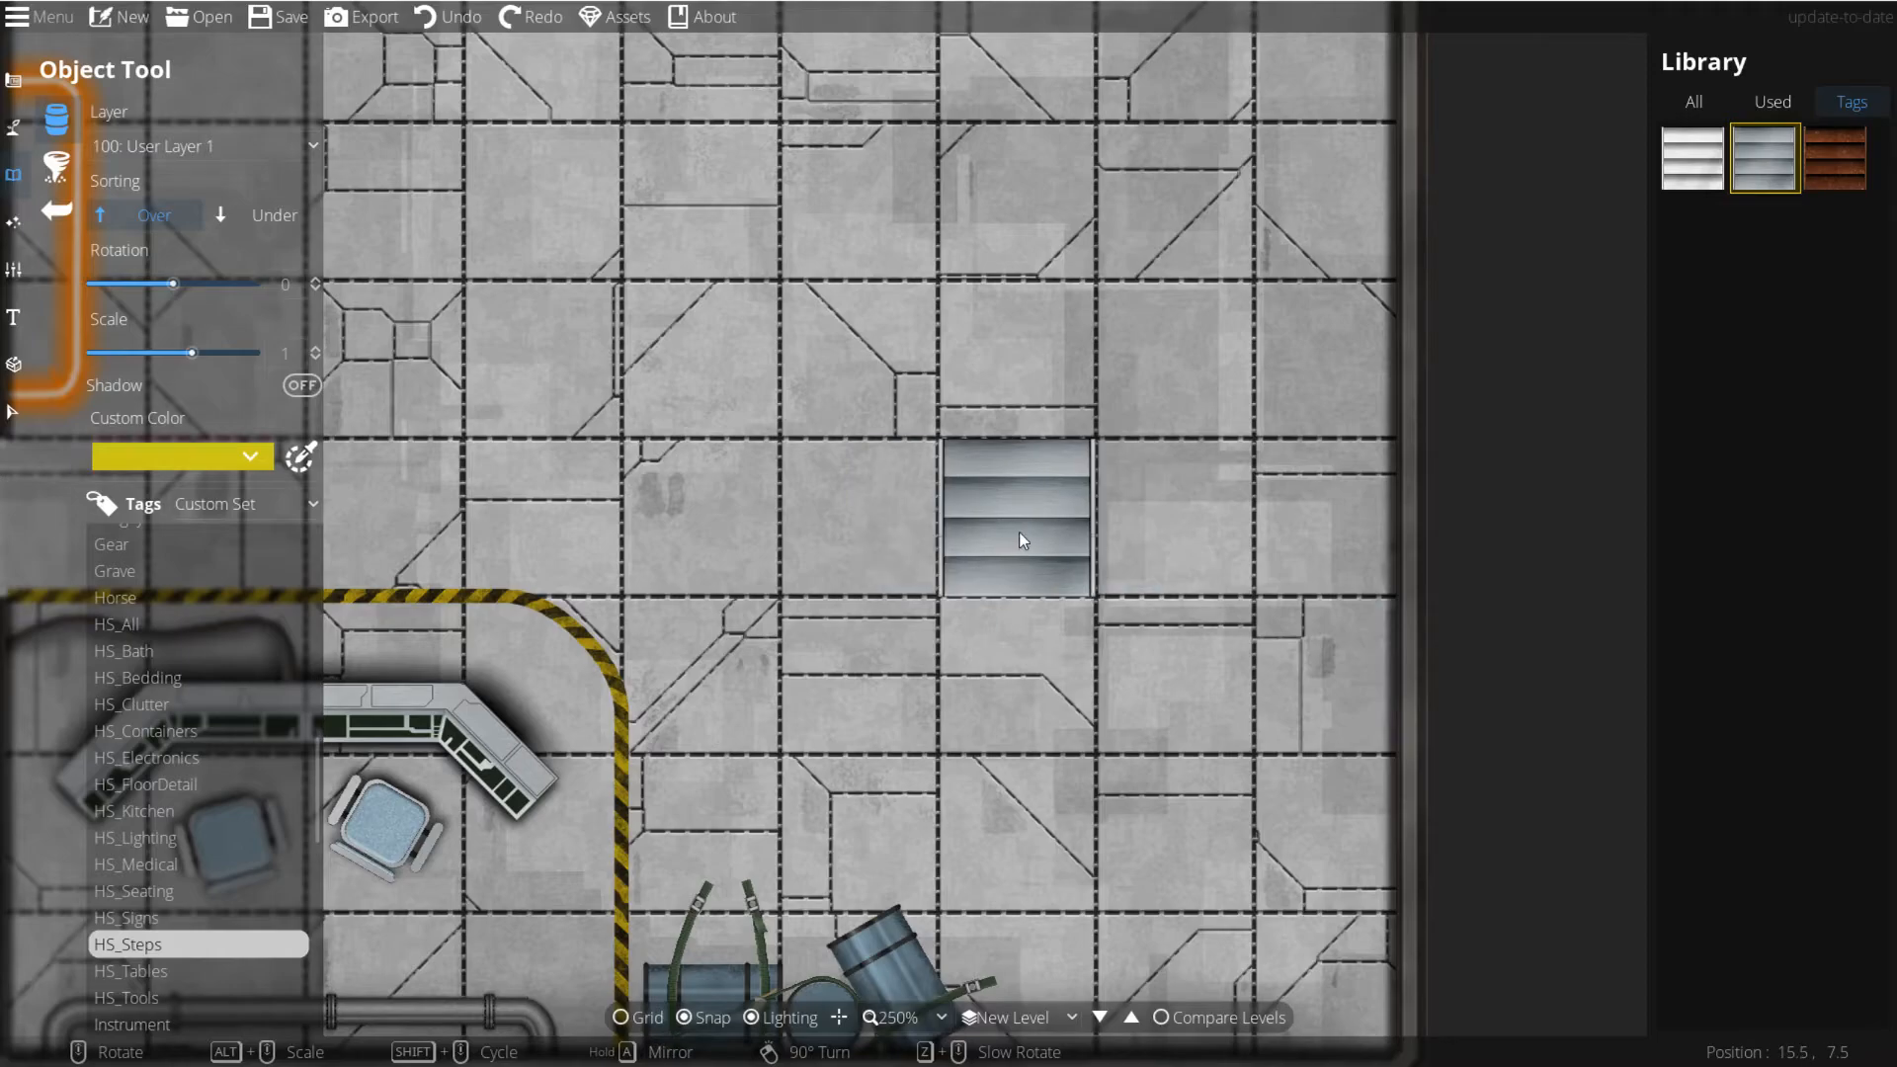
Step: Try a column of three grey metal step tiles on the open floor and undo them
{"action": "left_click_drag", "start_coordinate": [1138, 522], "coordinate": [1159, 211]}
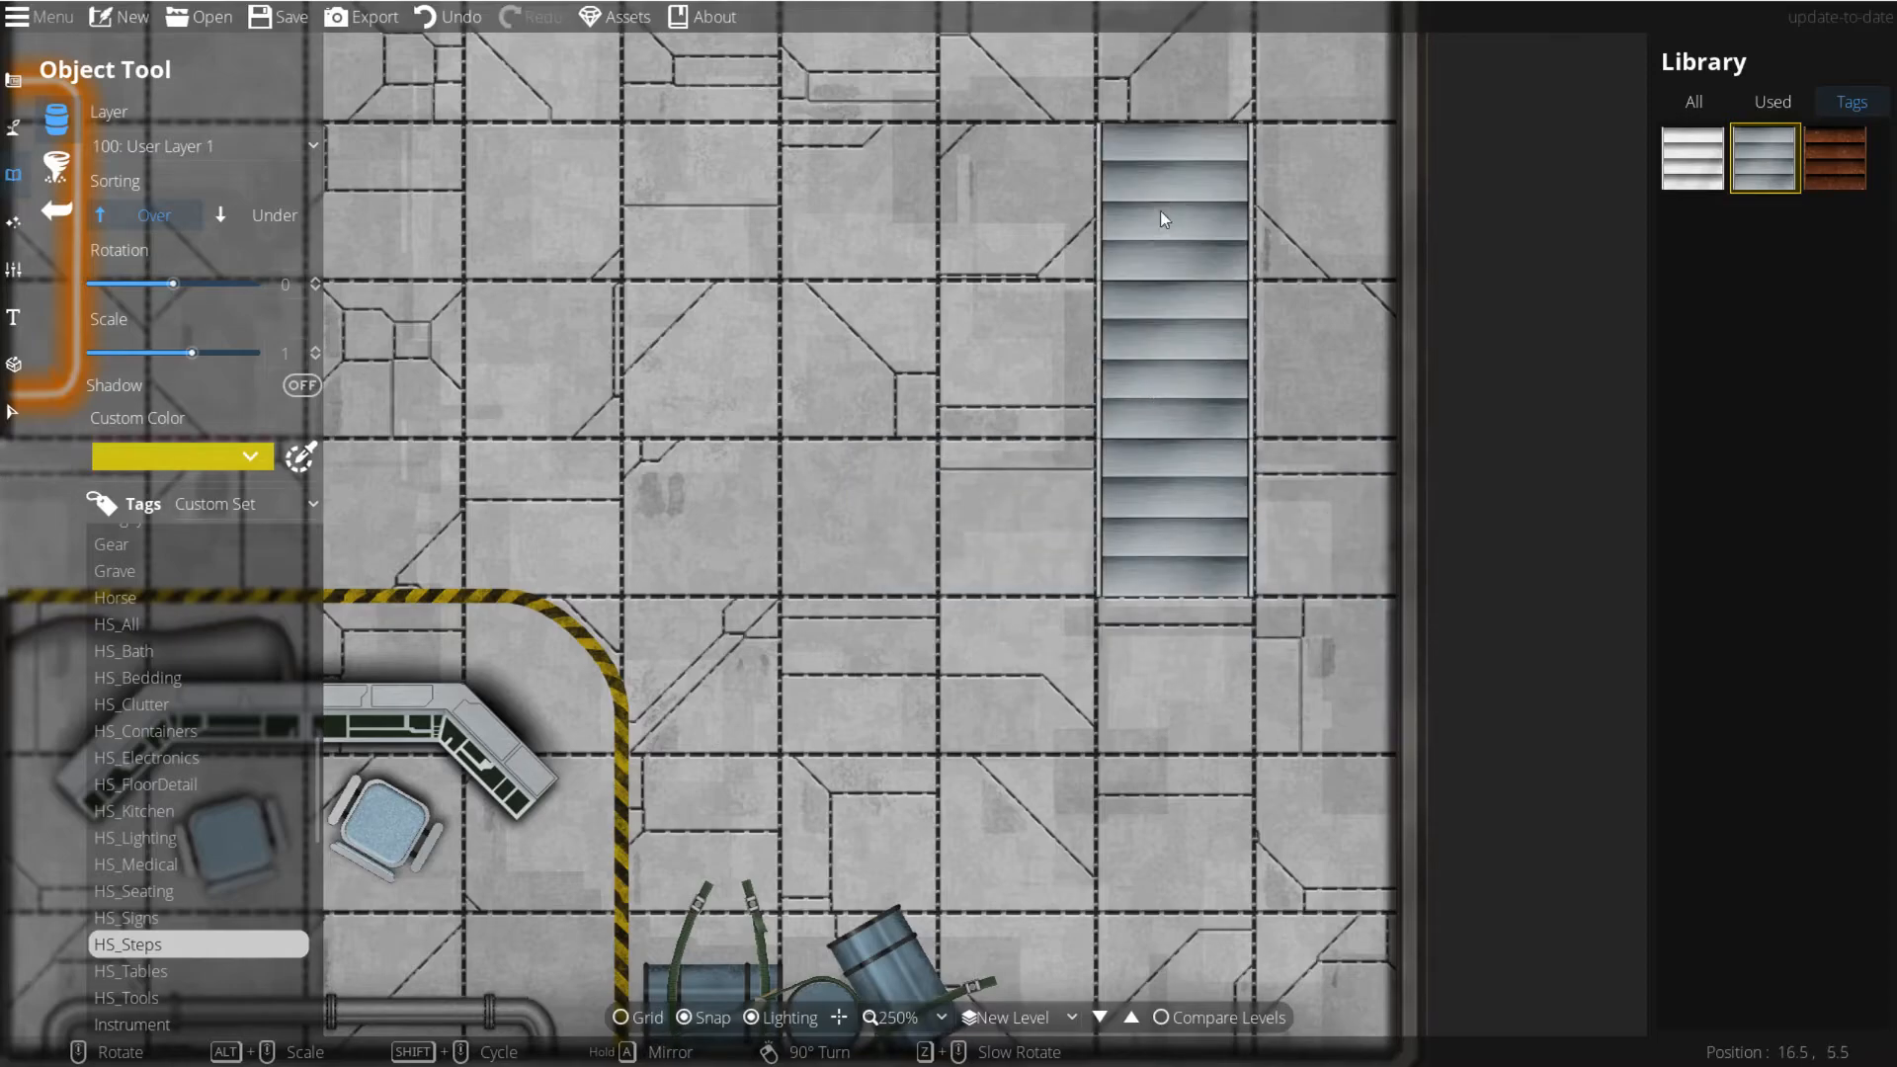
{"action": "left_click_drag", "start_coordinate": [1034, 720], "coordinate": [995, 986]}
{"action": "key", "text": "ctrl+z"}
{"action": "key", "text": "ctrl+z"}
{"action": "key", "text": "ctrl+z"}
Step: Place three grey metal step tiles end to end along the room's right wall to form one staircase
{"action": "left_click_drag", "start_coordinate": [1241, 875], "coordinate": [1146, 747]}
{"action": "left_click", "coordinate": [1193, 796]}
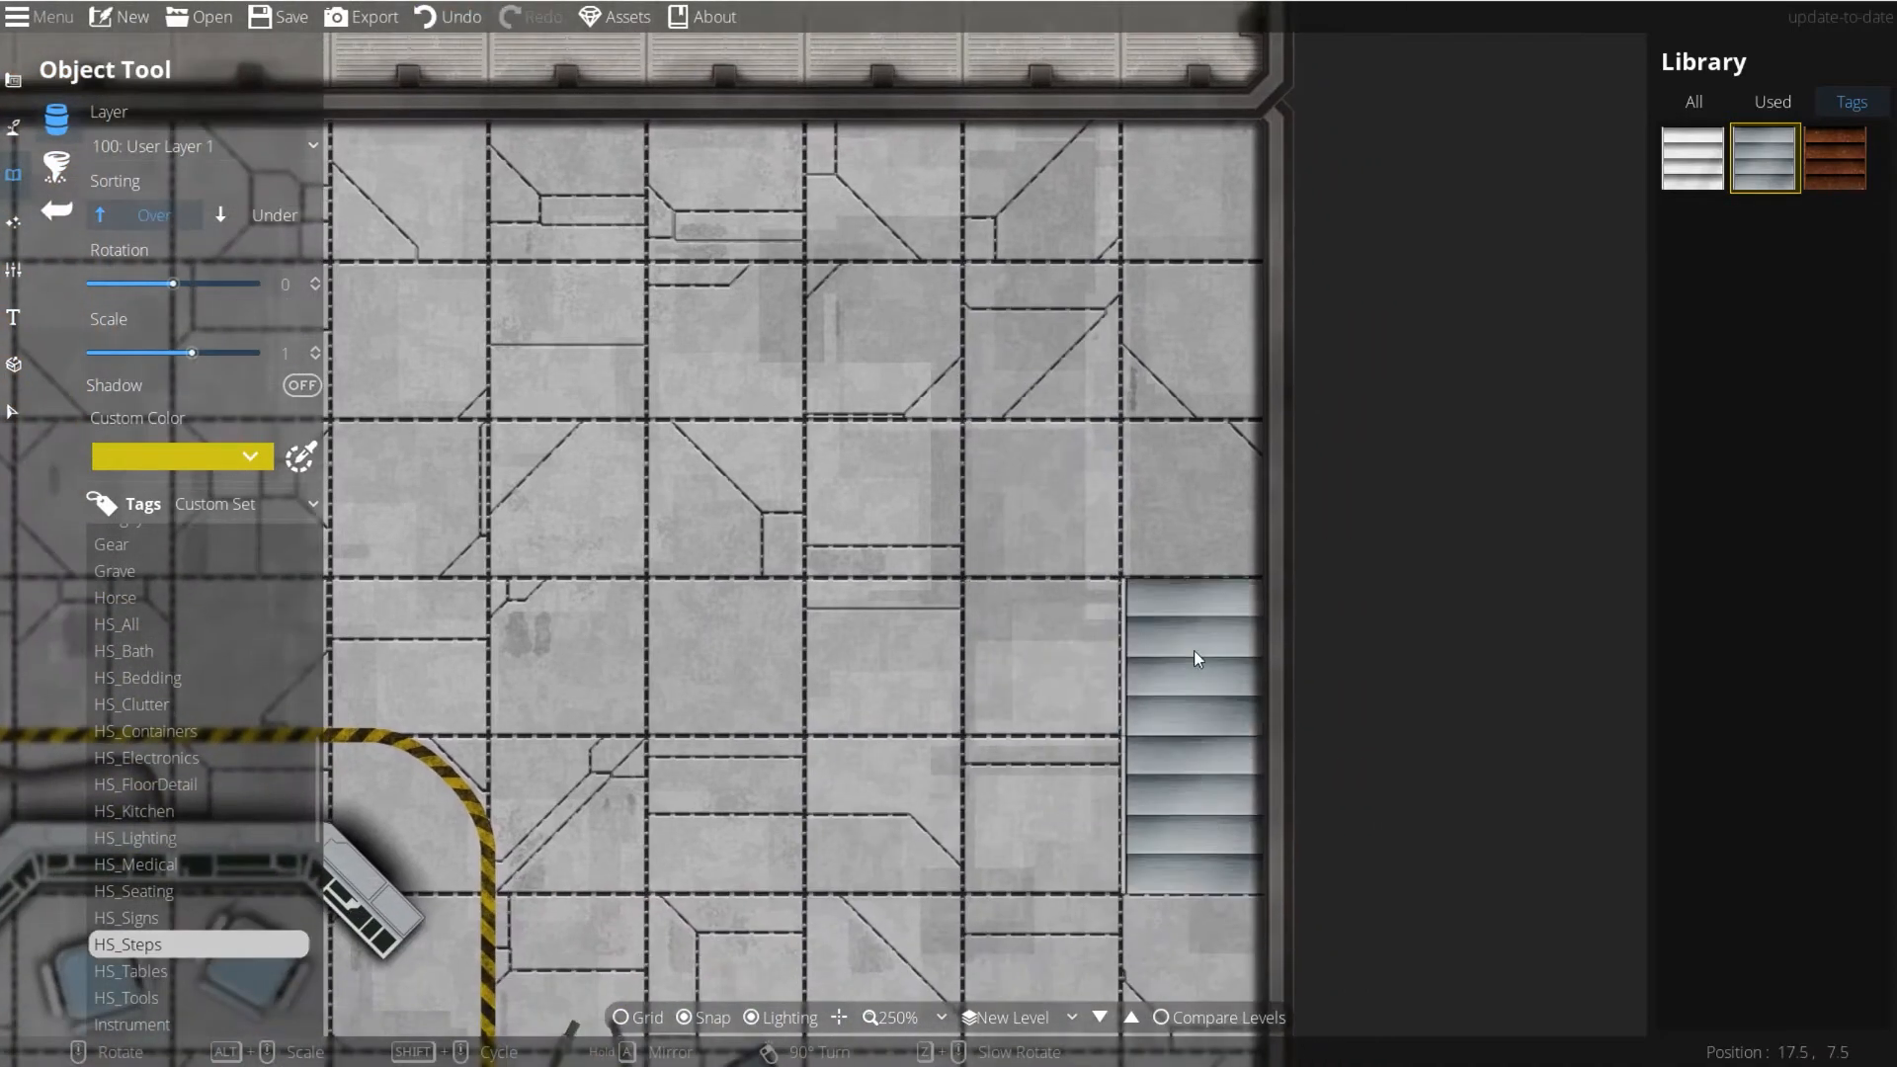
{"action": "left_click_drag", "start_coordinate": [1194, 651], "coordinate": [1189, 532]}
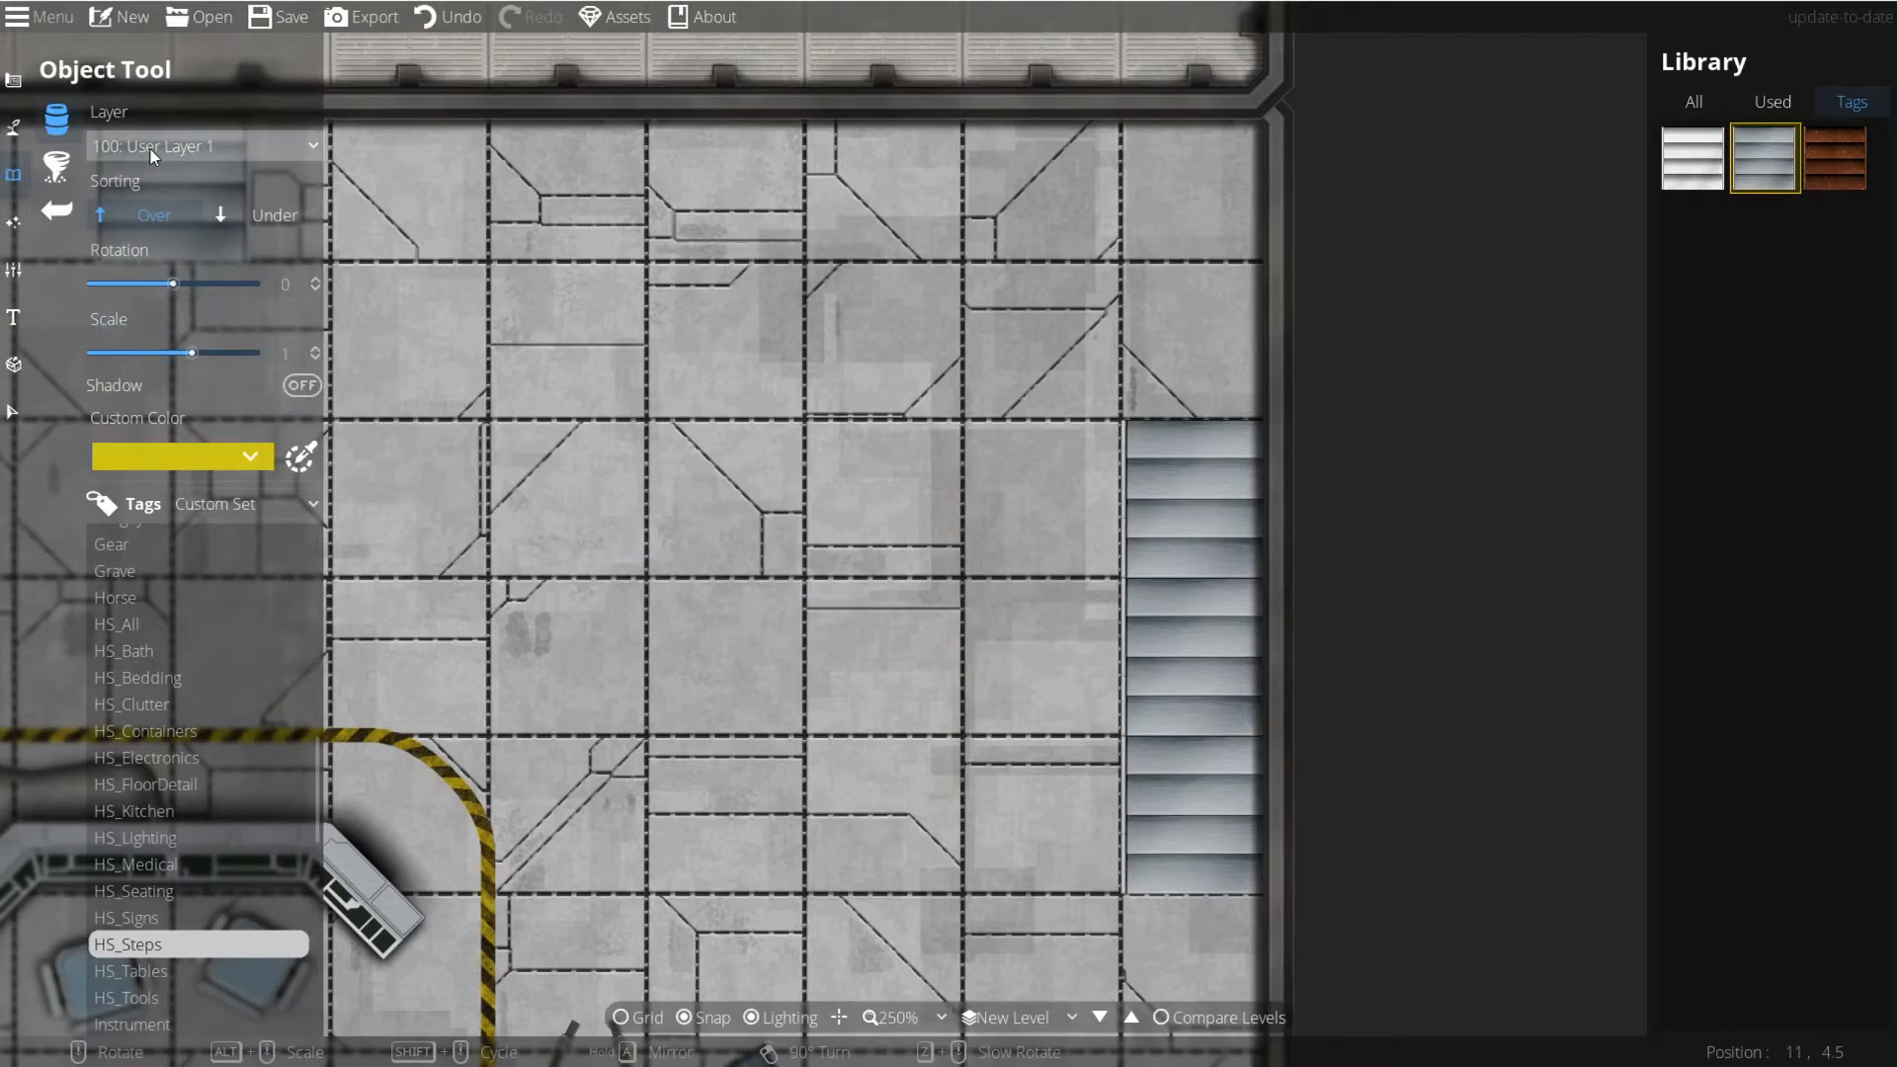
{"action": "left_click_drag", "start_coordinate": [887, 678], "coordinate": [980, 792]}
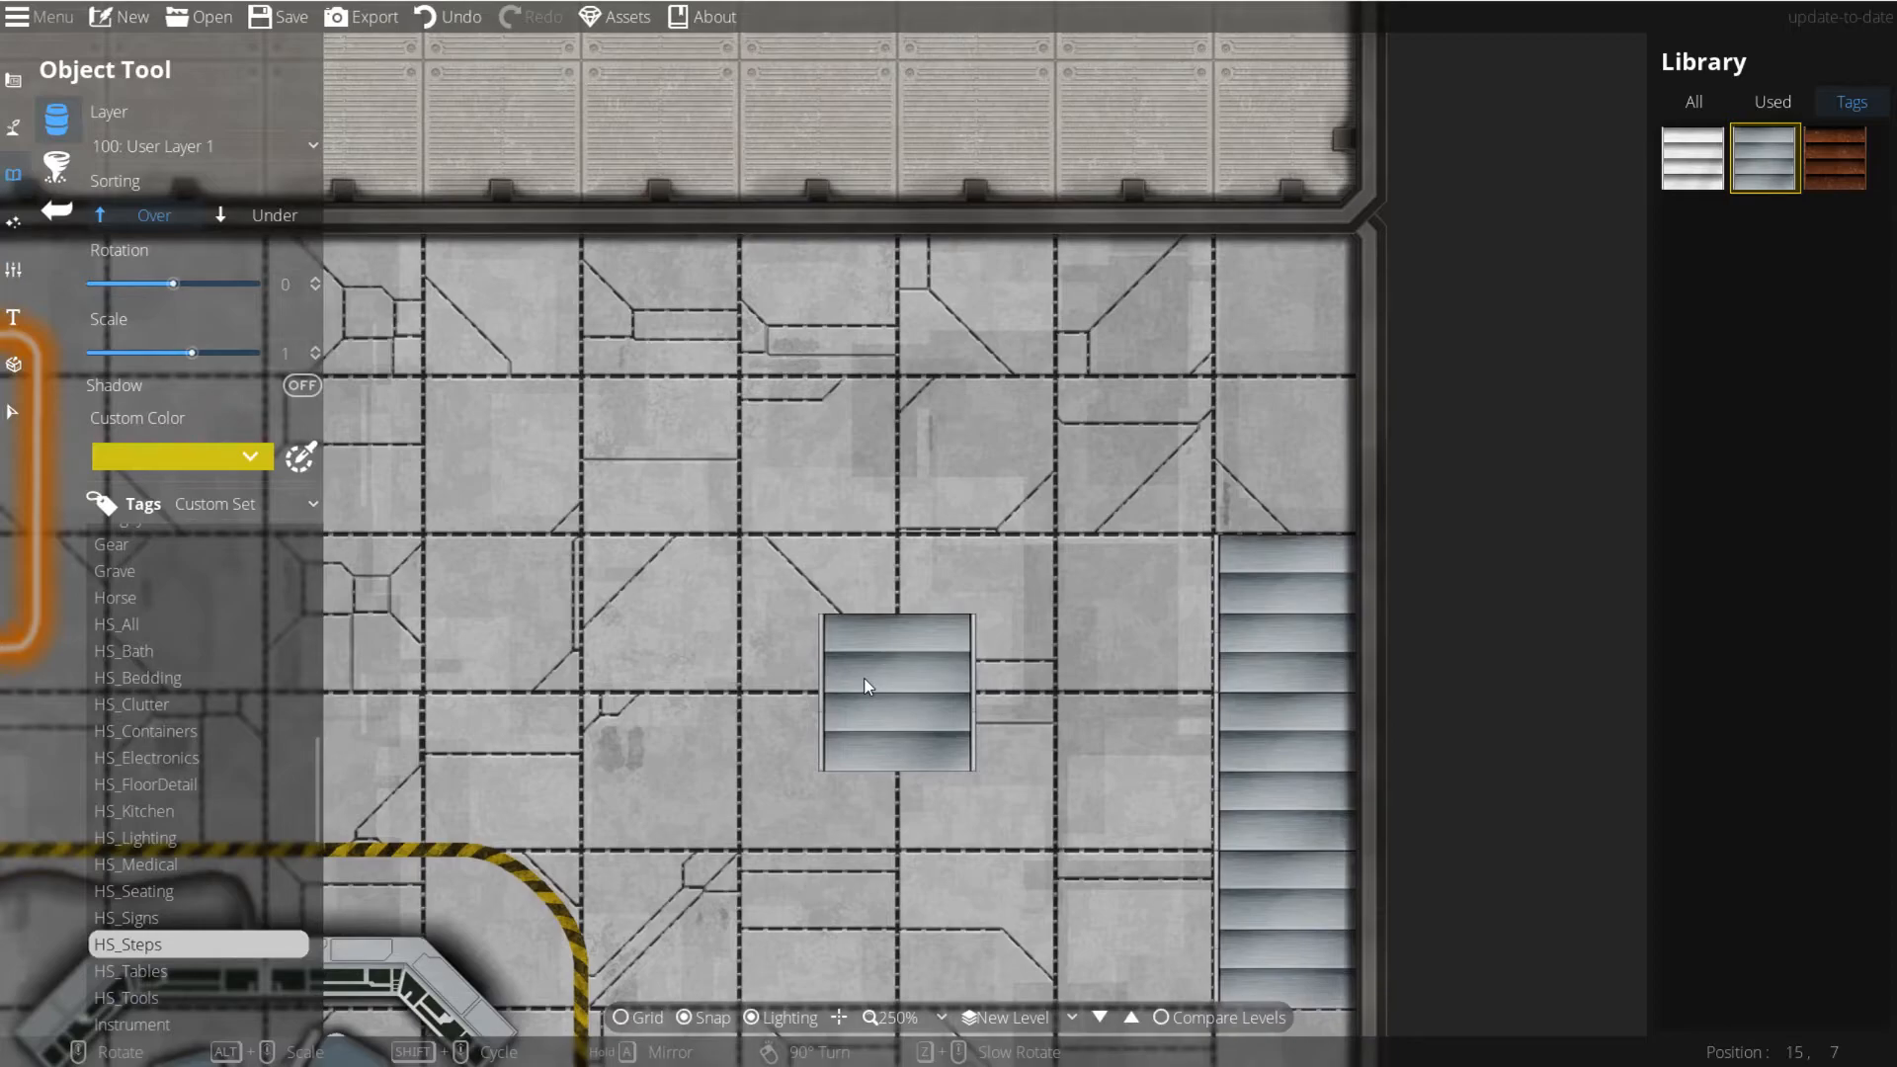
{"action": "left_click_drag", "start_coordinate": [960, 573], "coordinate": [1004, 614]}
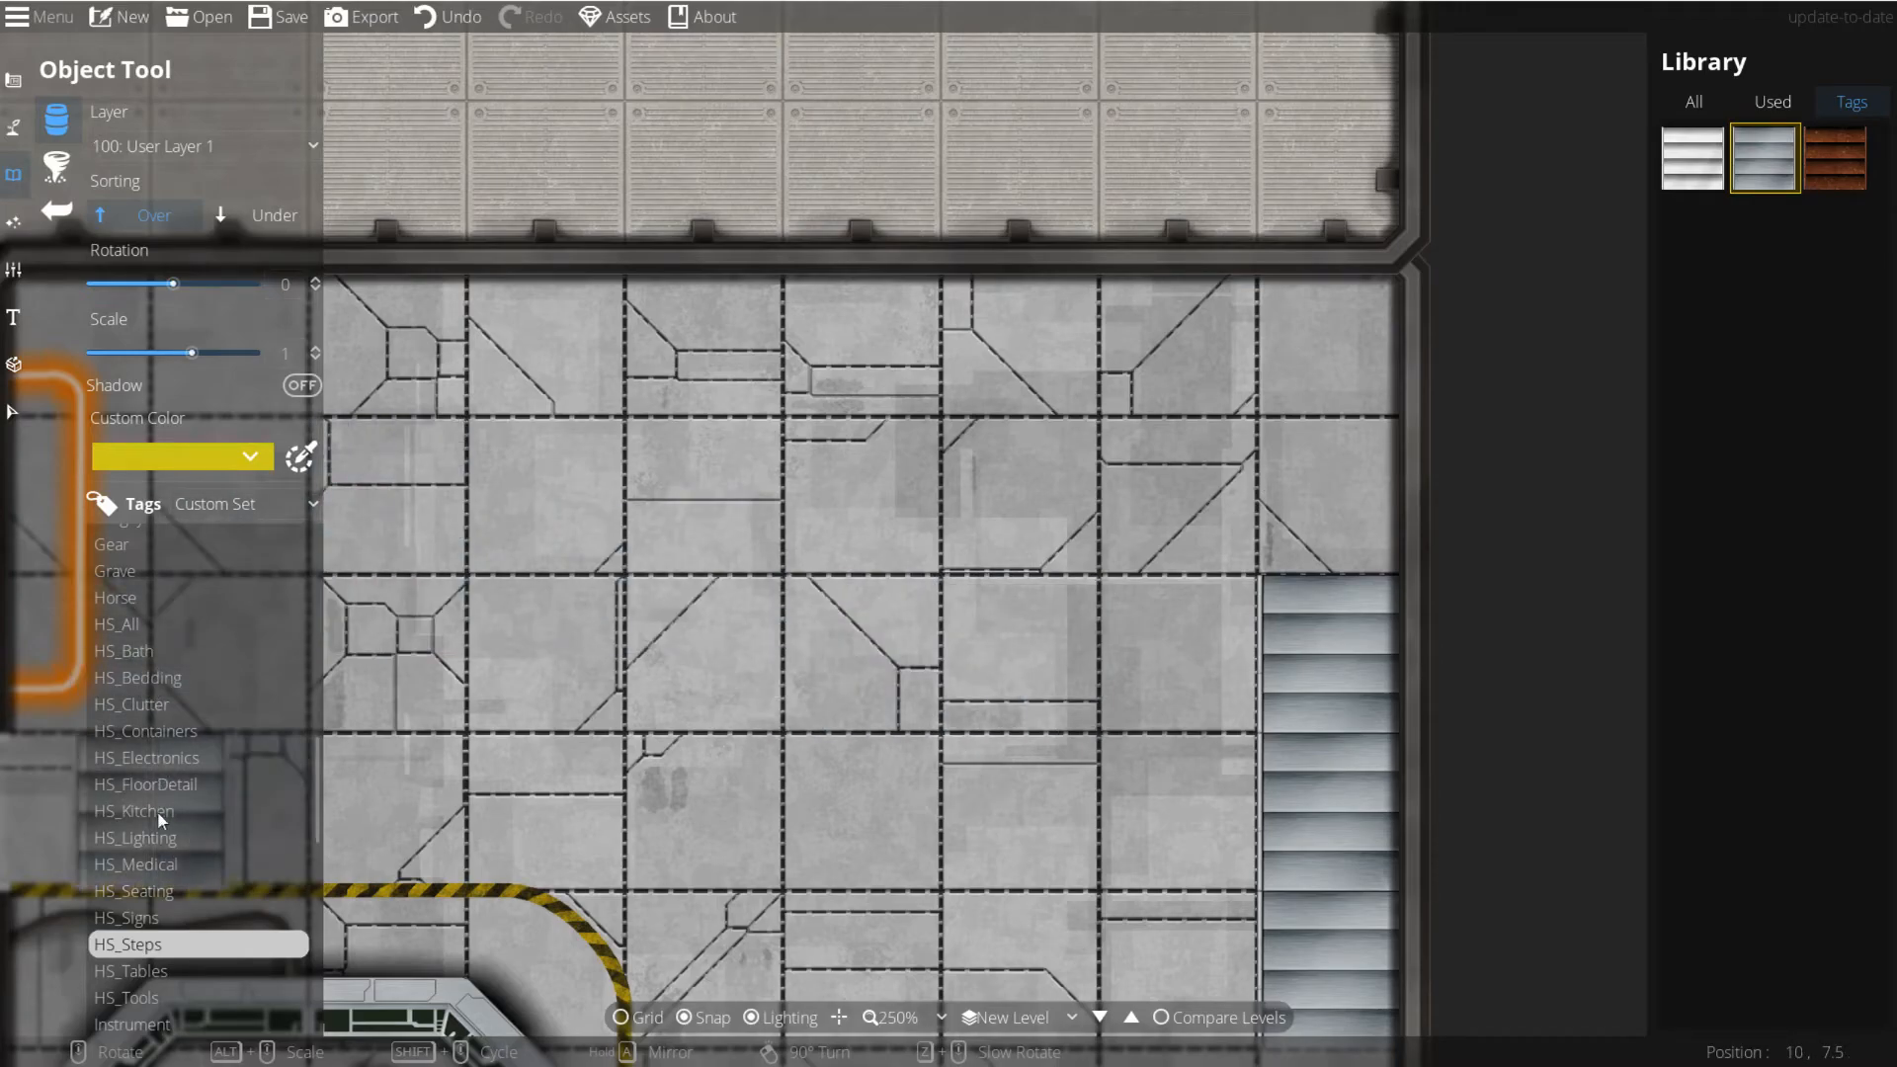
Step: Set up scattering of the rounded container with green and tan added to its custom colours and its shadow off
{"action": "scroll", "coordinate": [164, 837], "scroll_direction": "down", "scroll_amount": 2}
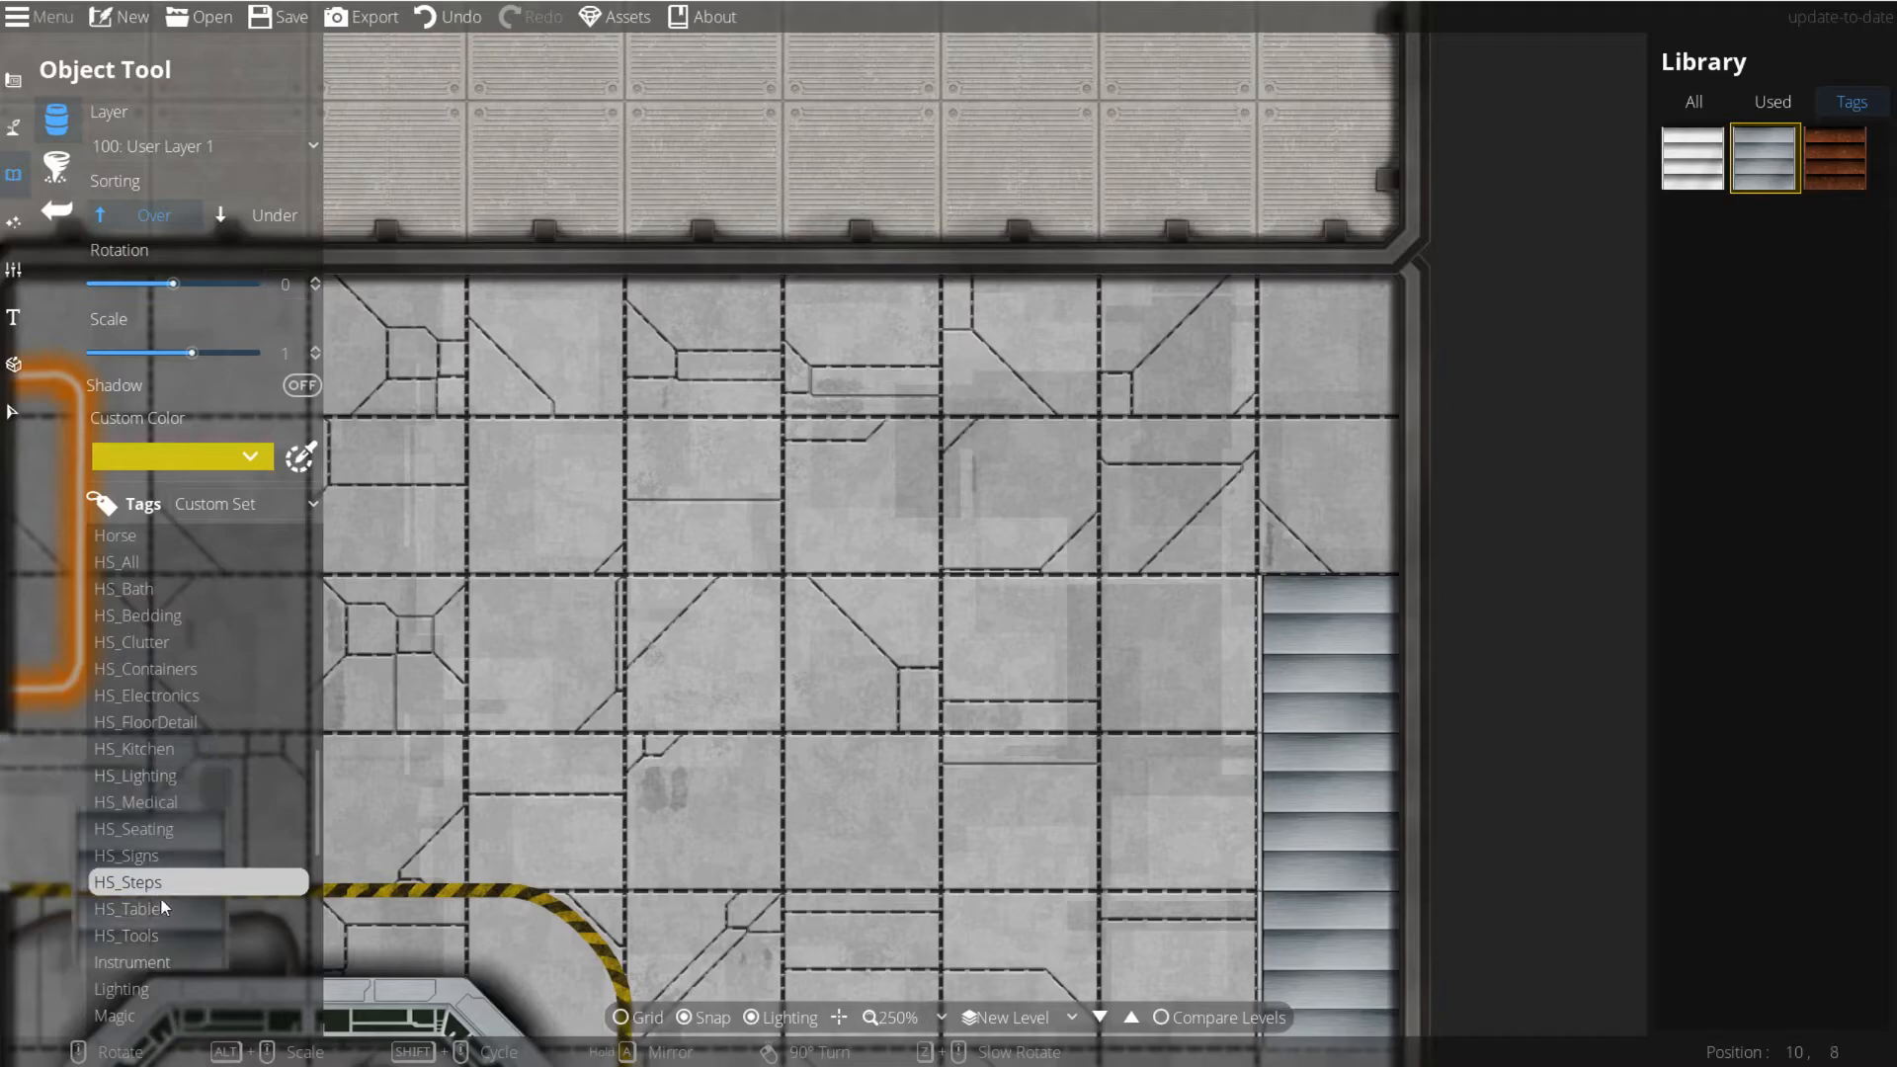
{"action": "left_click", "coordinate": [56, 168]}
{"action": "left_click", "coordinate": [250, 524]}
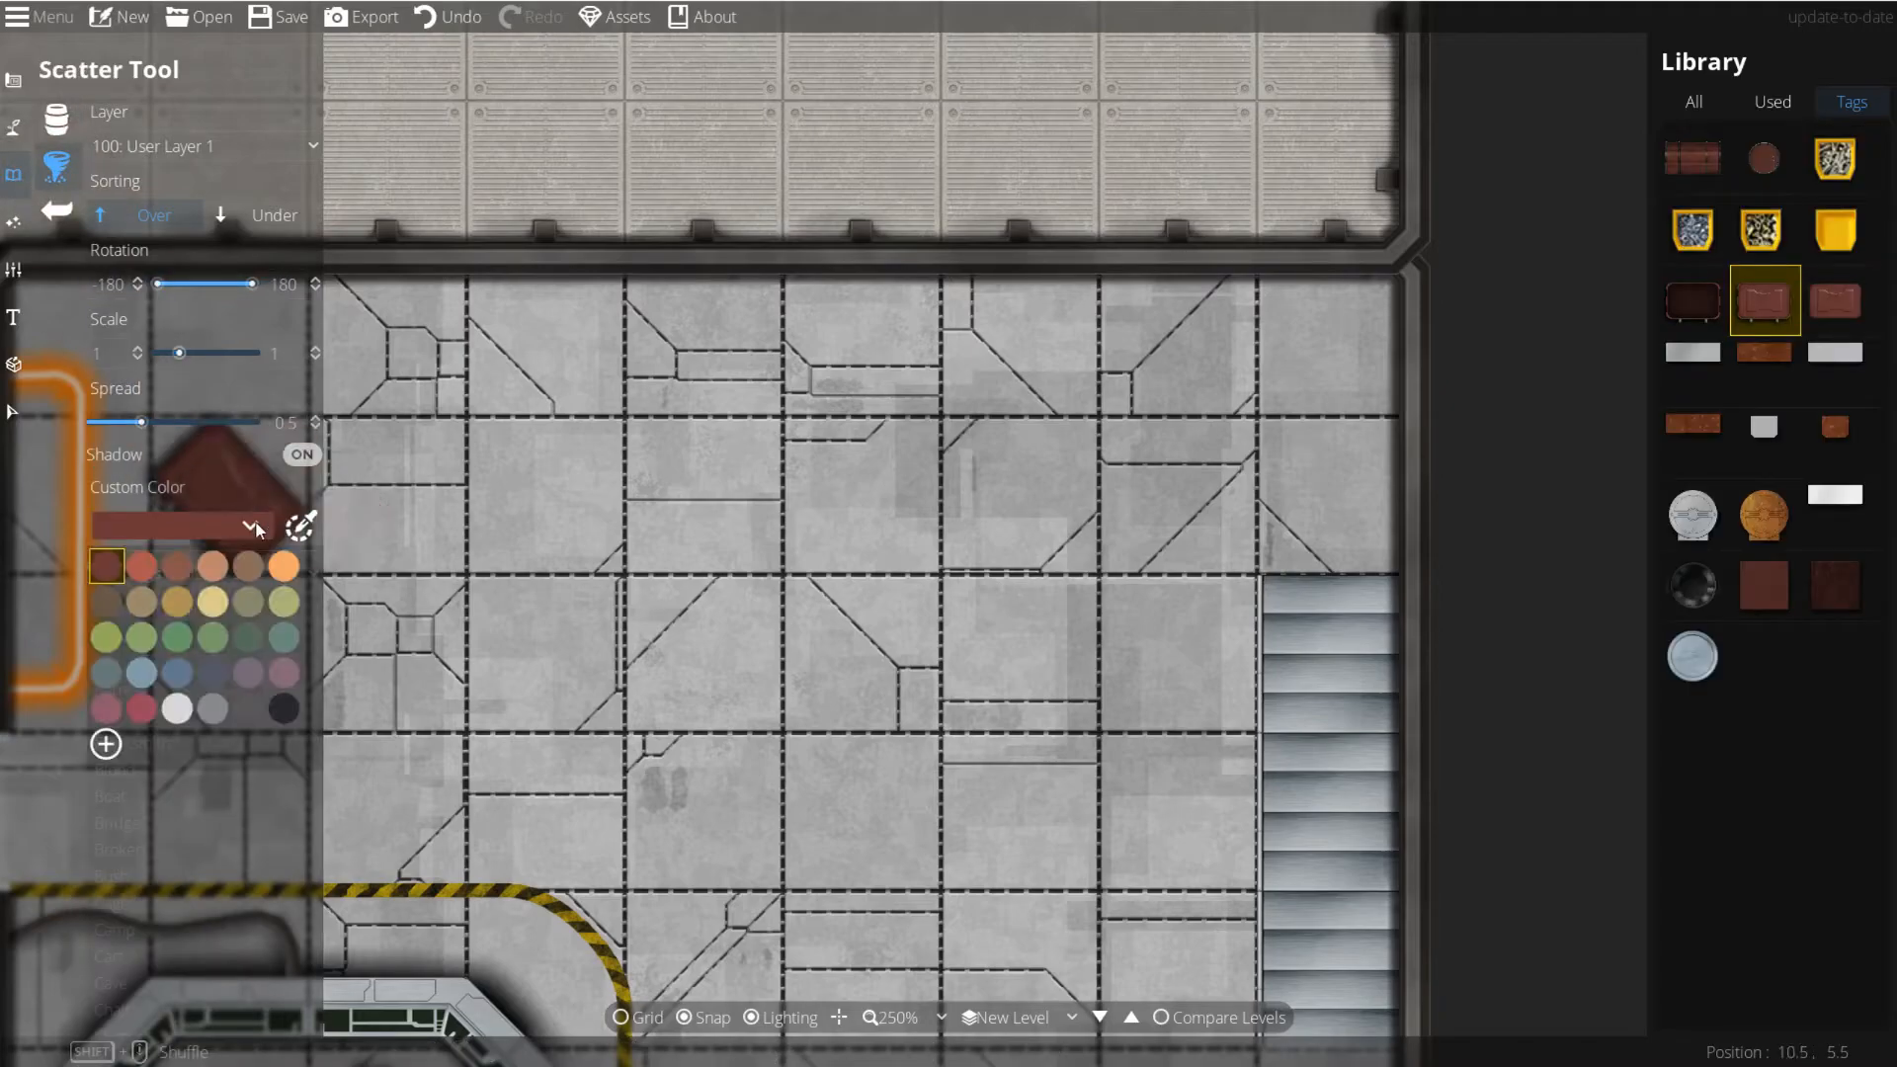
{"action": "left_click", "coordinate": [213, 637]}
{"action": "left_click", "coordinate": [213, 601]}
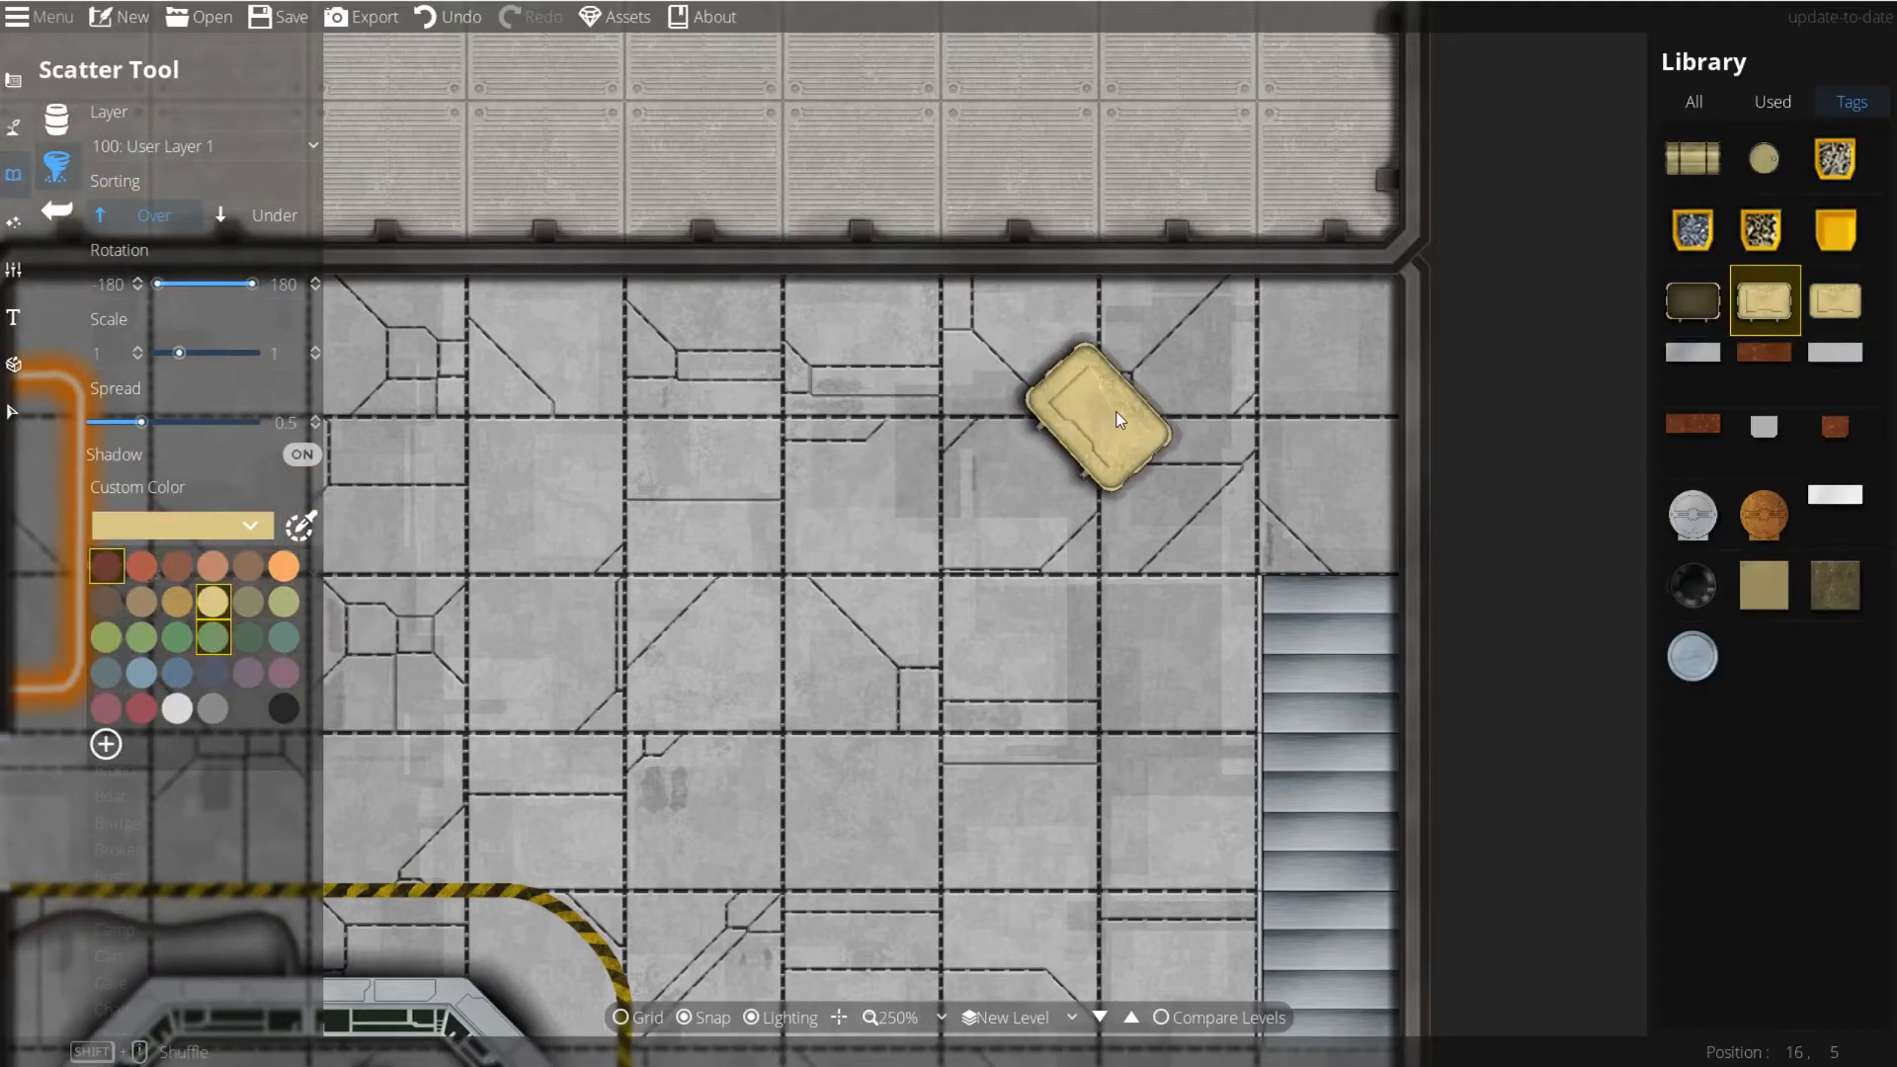
{"action": "left_click", "coordinate": [307, 455]}
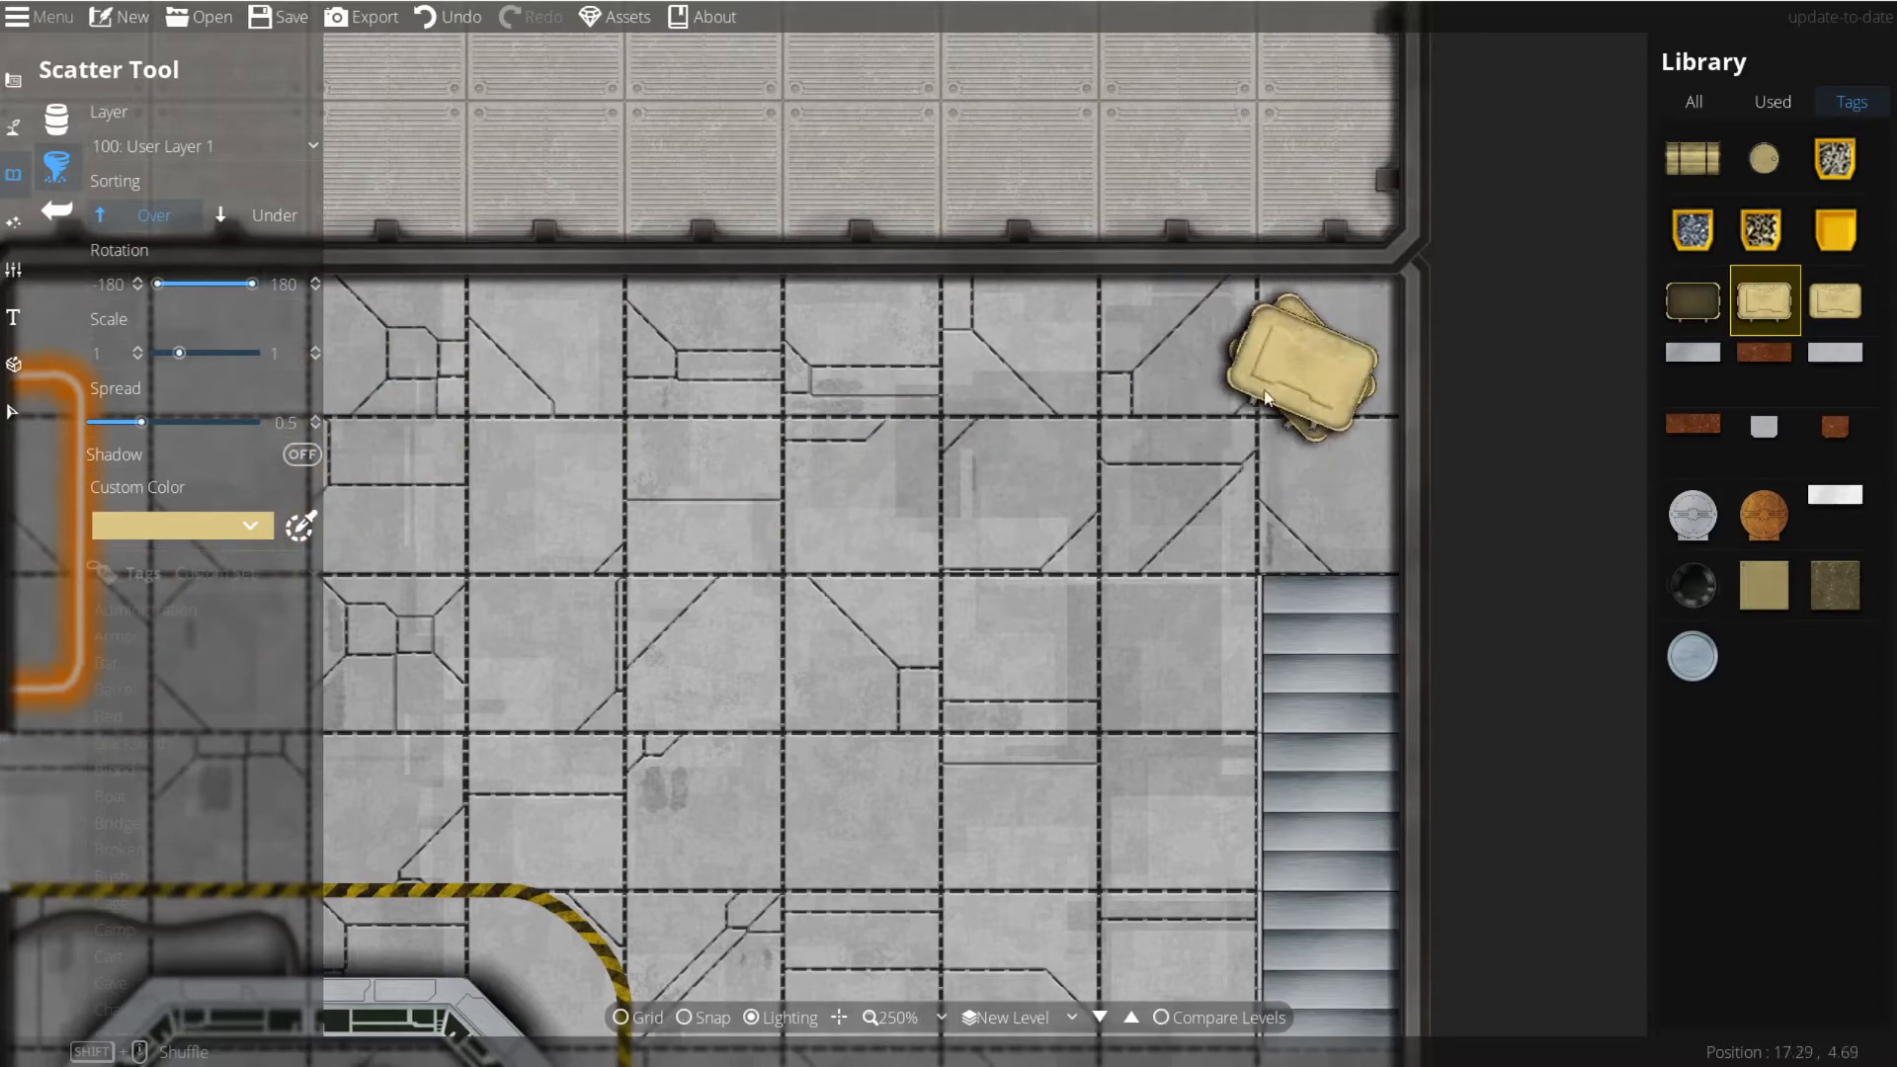
Step: Scatter three rounded containers in the room's upper-right corner, just above the metal staircase
{"action": "left_click", "coordinate": [1290, 373]}
{"action": "left_click", "coordinate": [1142, 353]}
{"action": "left_click", "coordinate": [1272, 480]}
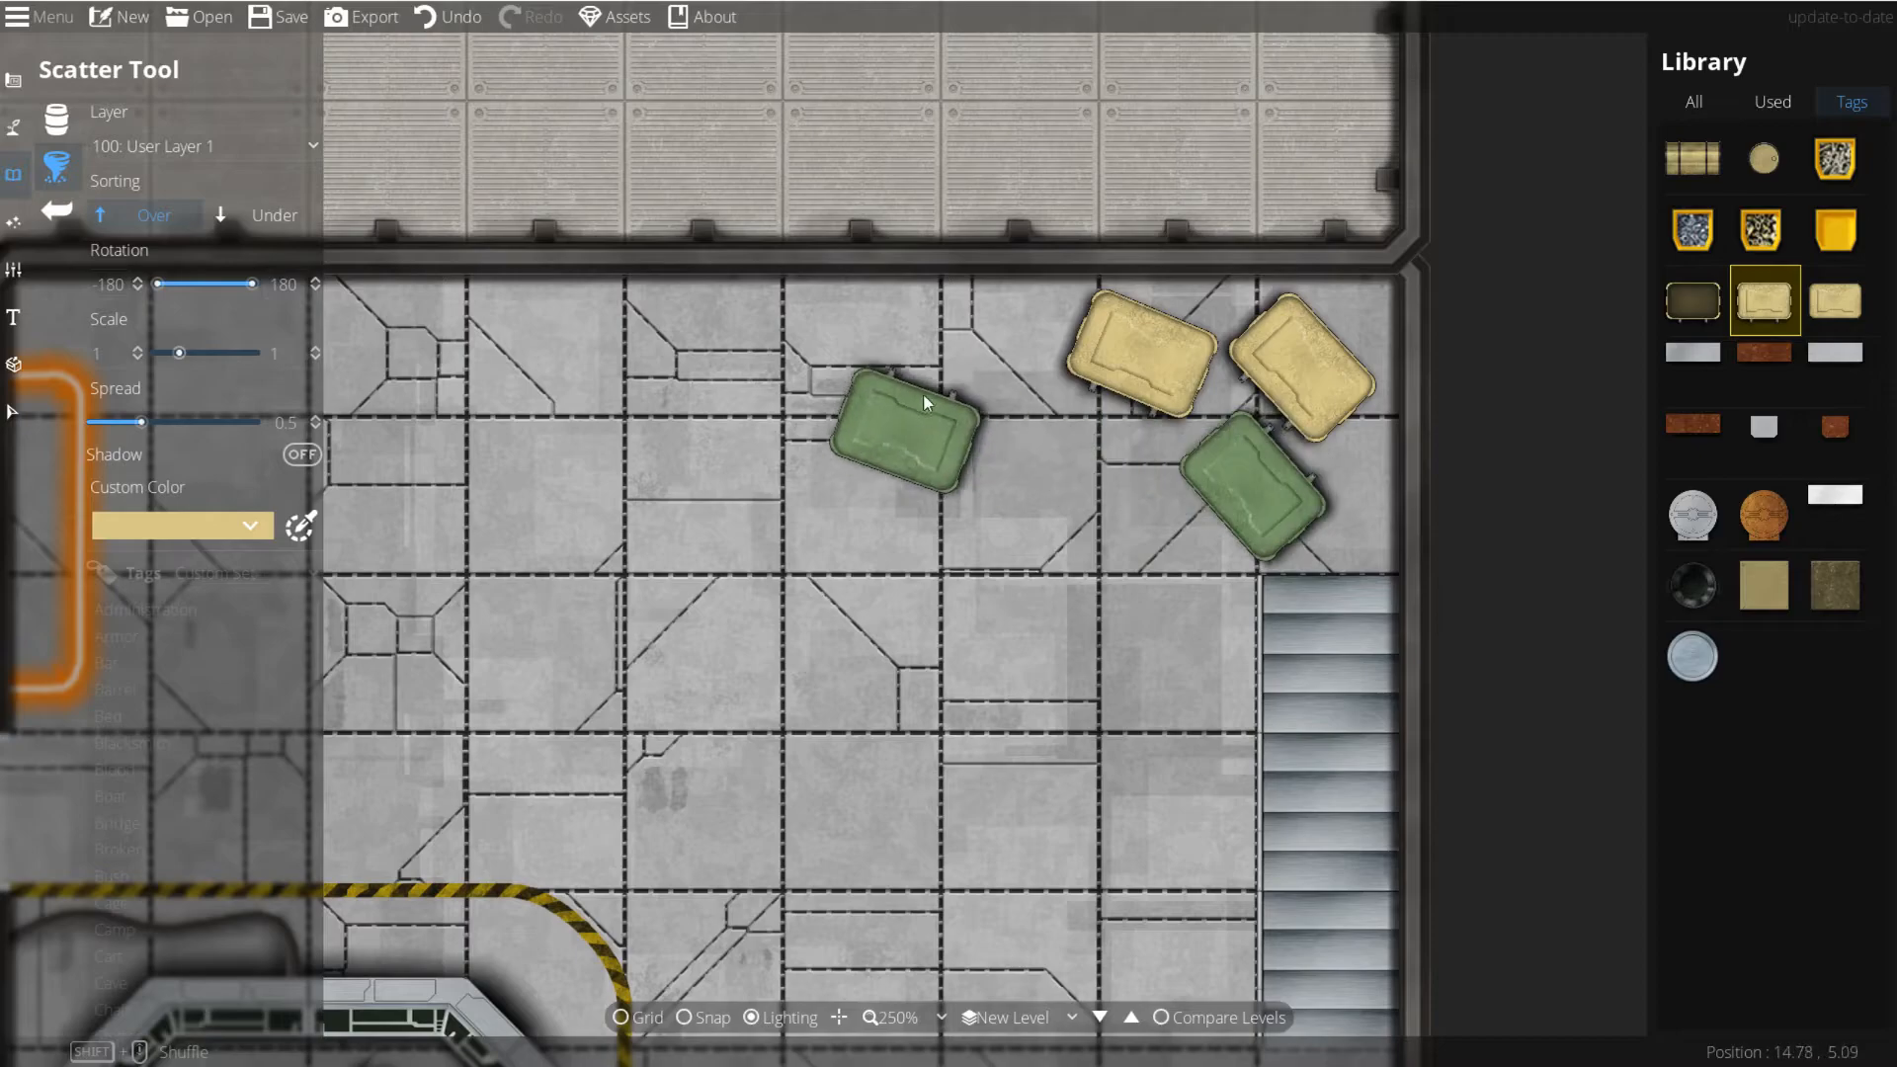
Step: Scatter two more rounded containers along the room's upper wall and add both barrels and the square crate to the scattered objects
{"action": "left_click", "coordinate": [1242, 374]}
{"action": "left_click", "coordinate": [999, 366]}
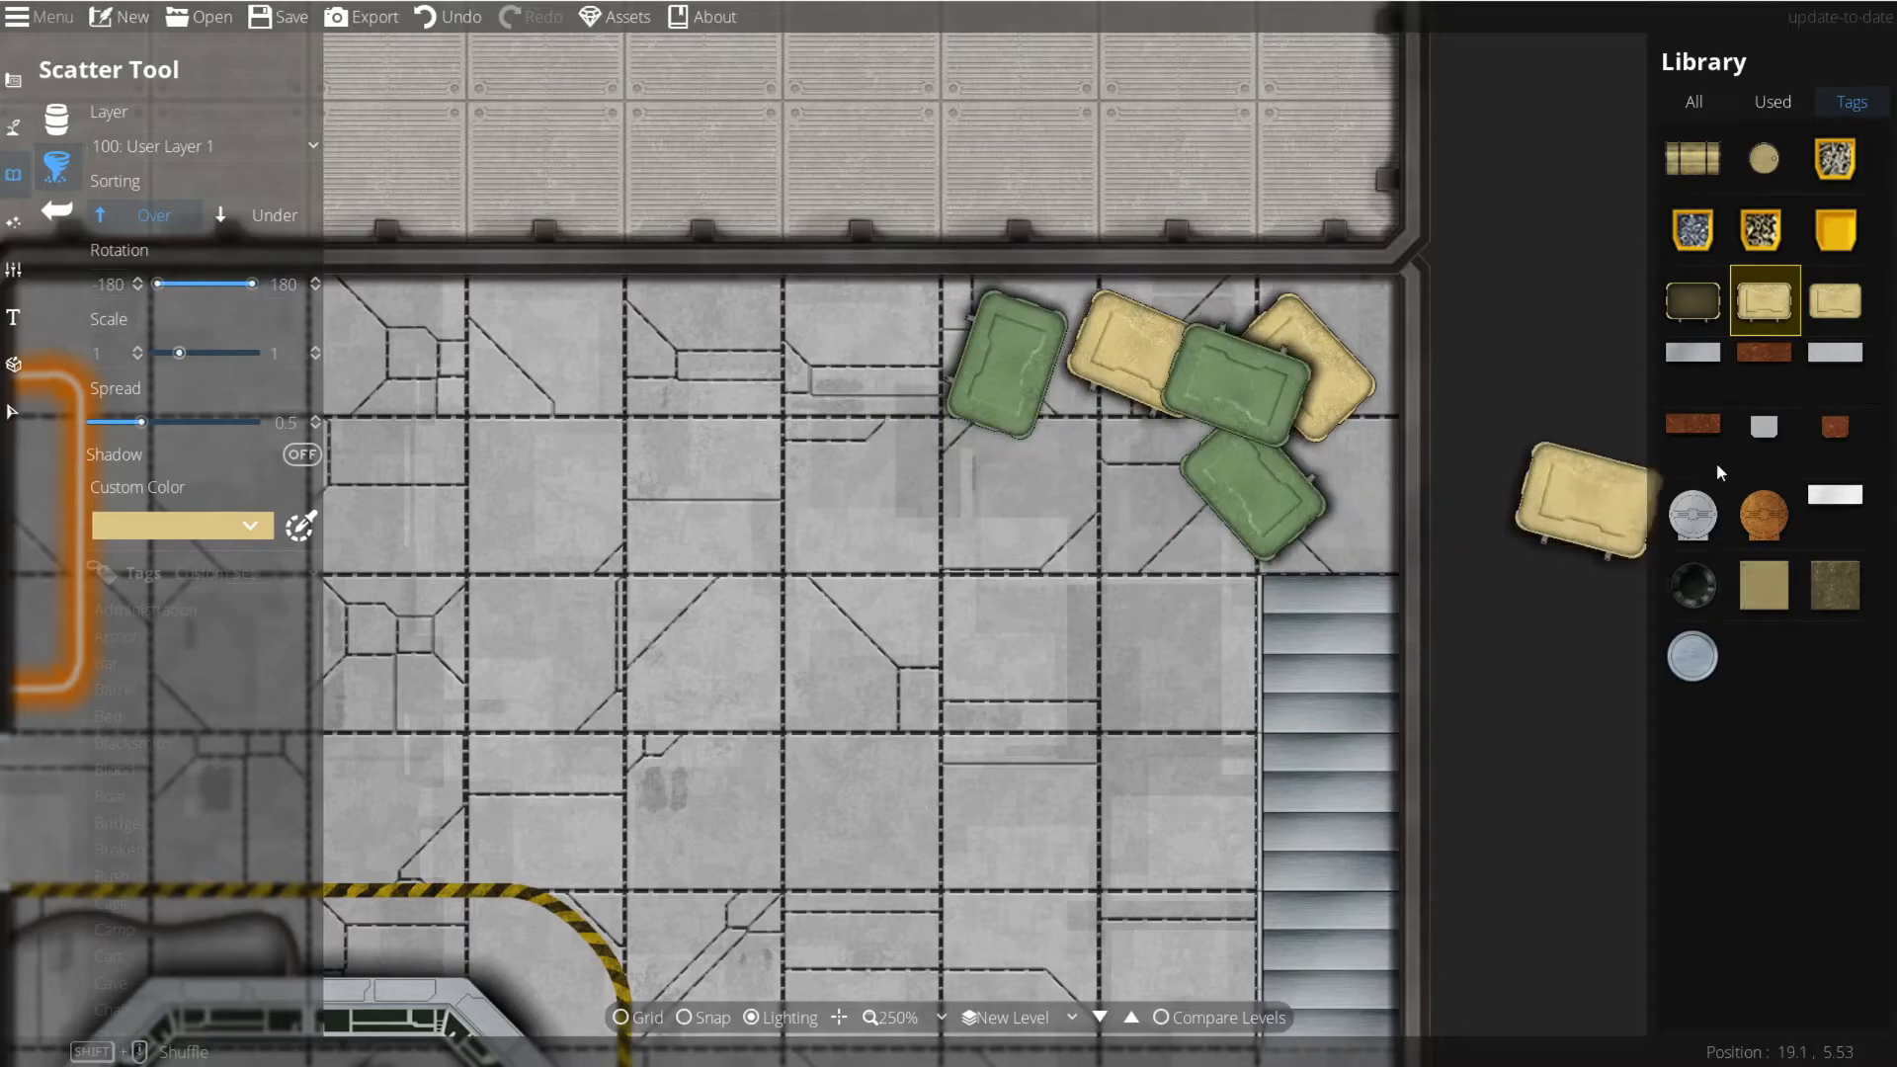
{"action": "left_click", "coordinate": [1725, 160]}
{"action": "left_click", "coordinate": [1775, 158], "text": "ctrl"}
{"action": "left_click", "coordinate": [1782, 318], "text": "ctrl"}
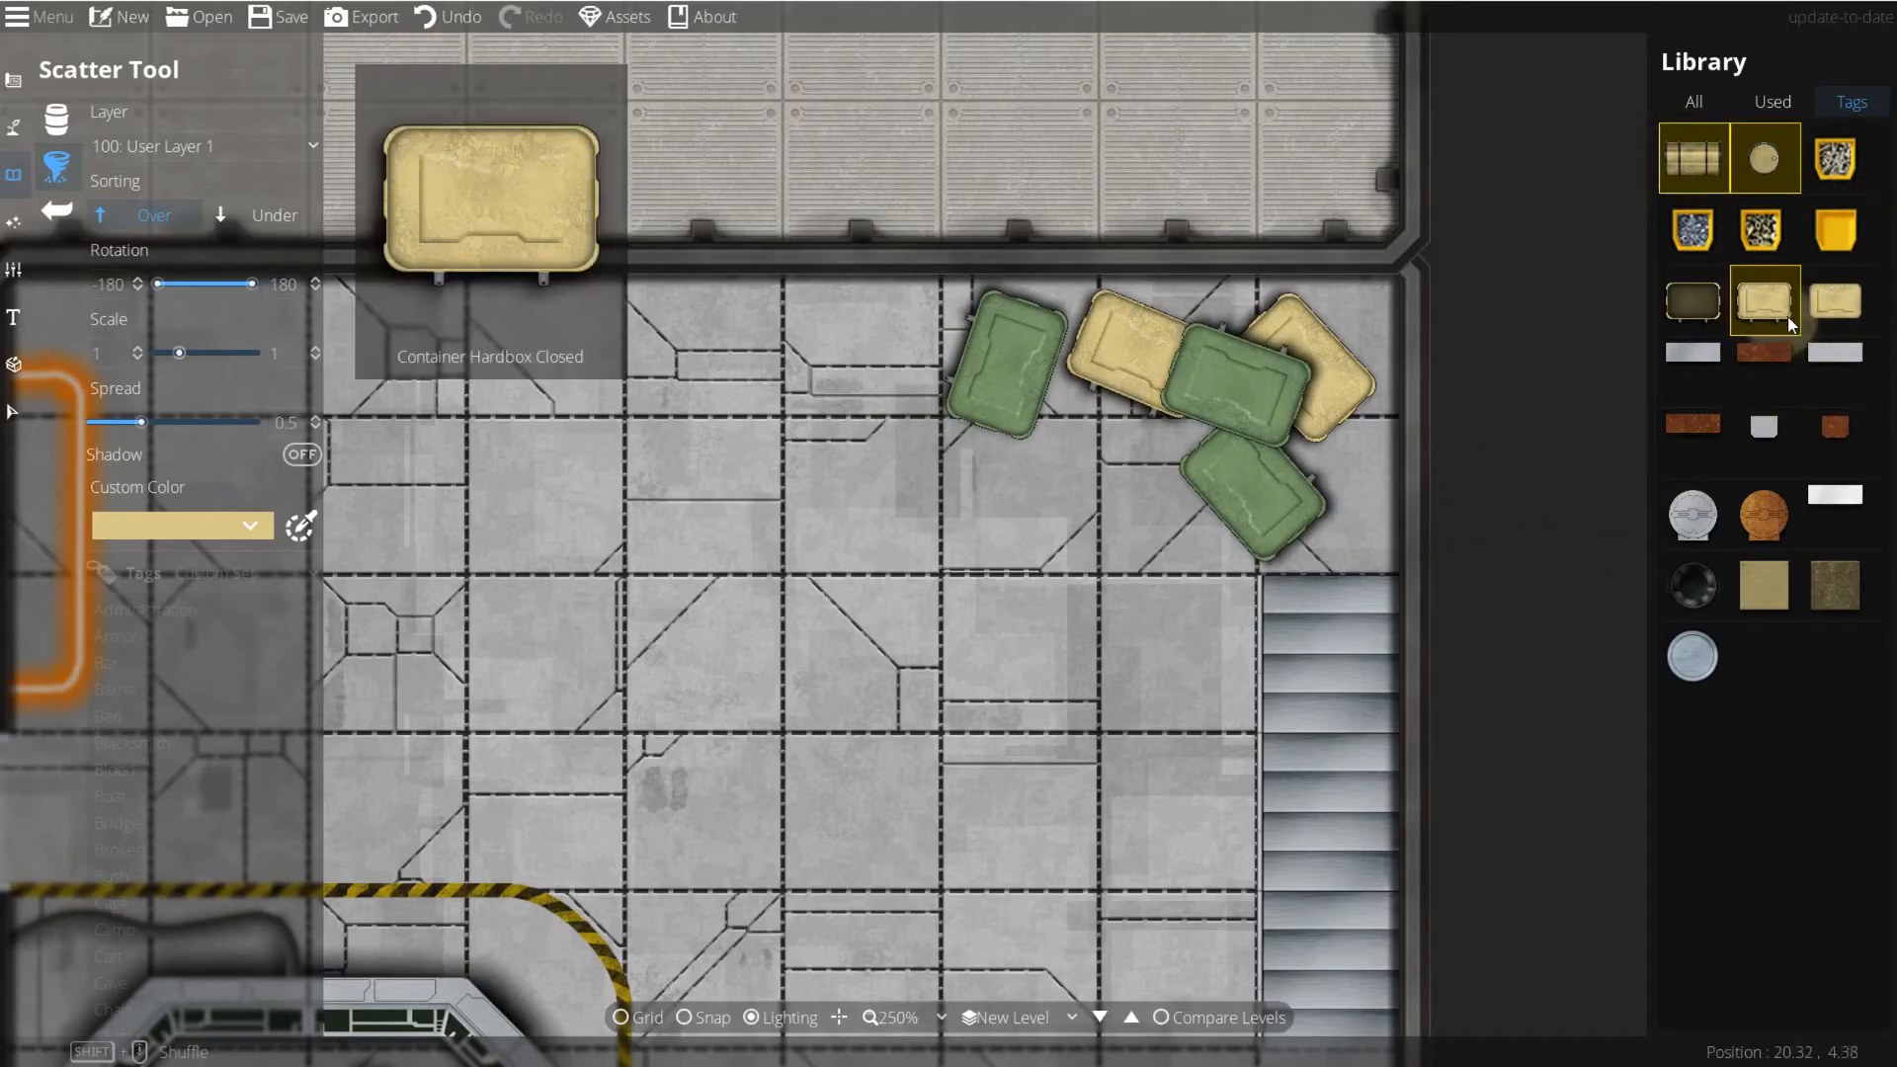
{"action": "left_click", "coordinate": [1764, 583], "text": "ctrl"}
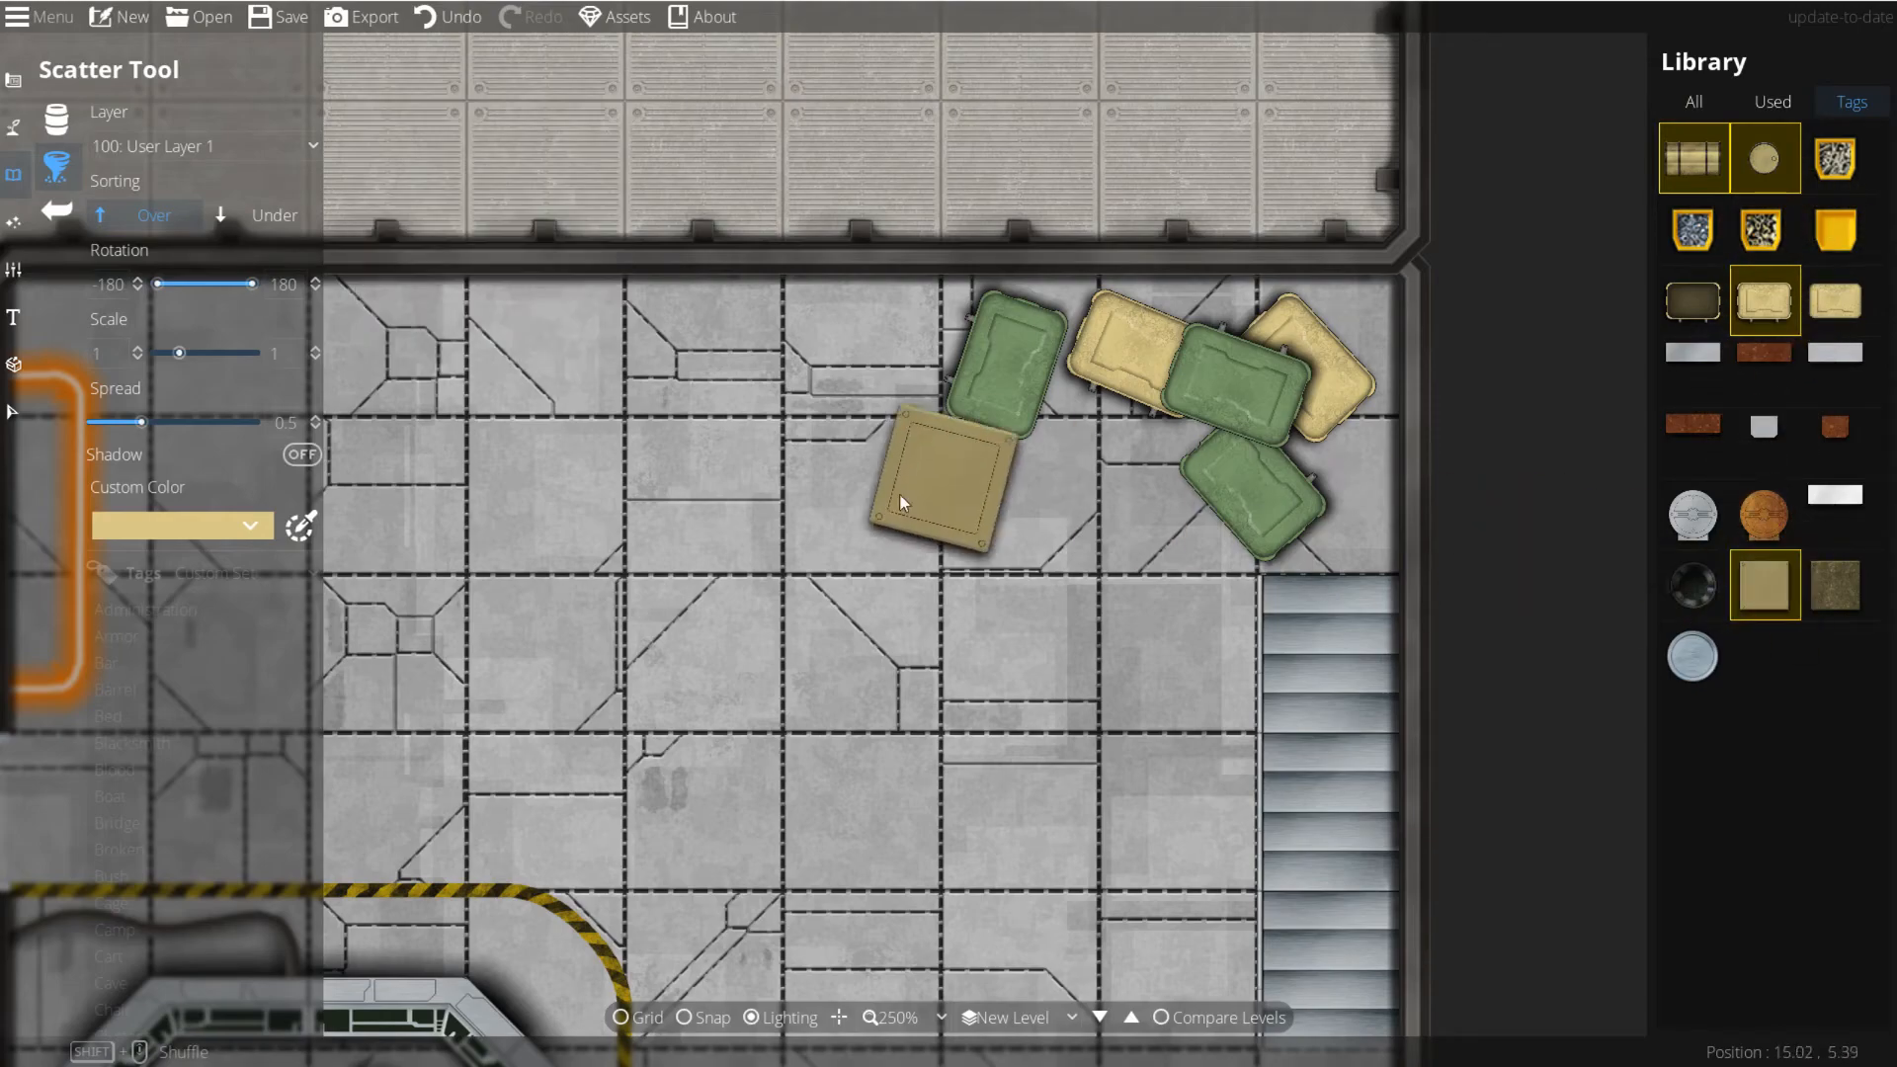
Step: Scatter three square crates and one lying barrel beside the rounded containers along the room's upper wall
{"action": "left_click", "coordinate": [1092, 486]}
{"action": "left_click", "coordinate": [881, 374]}
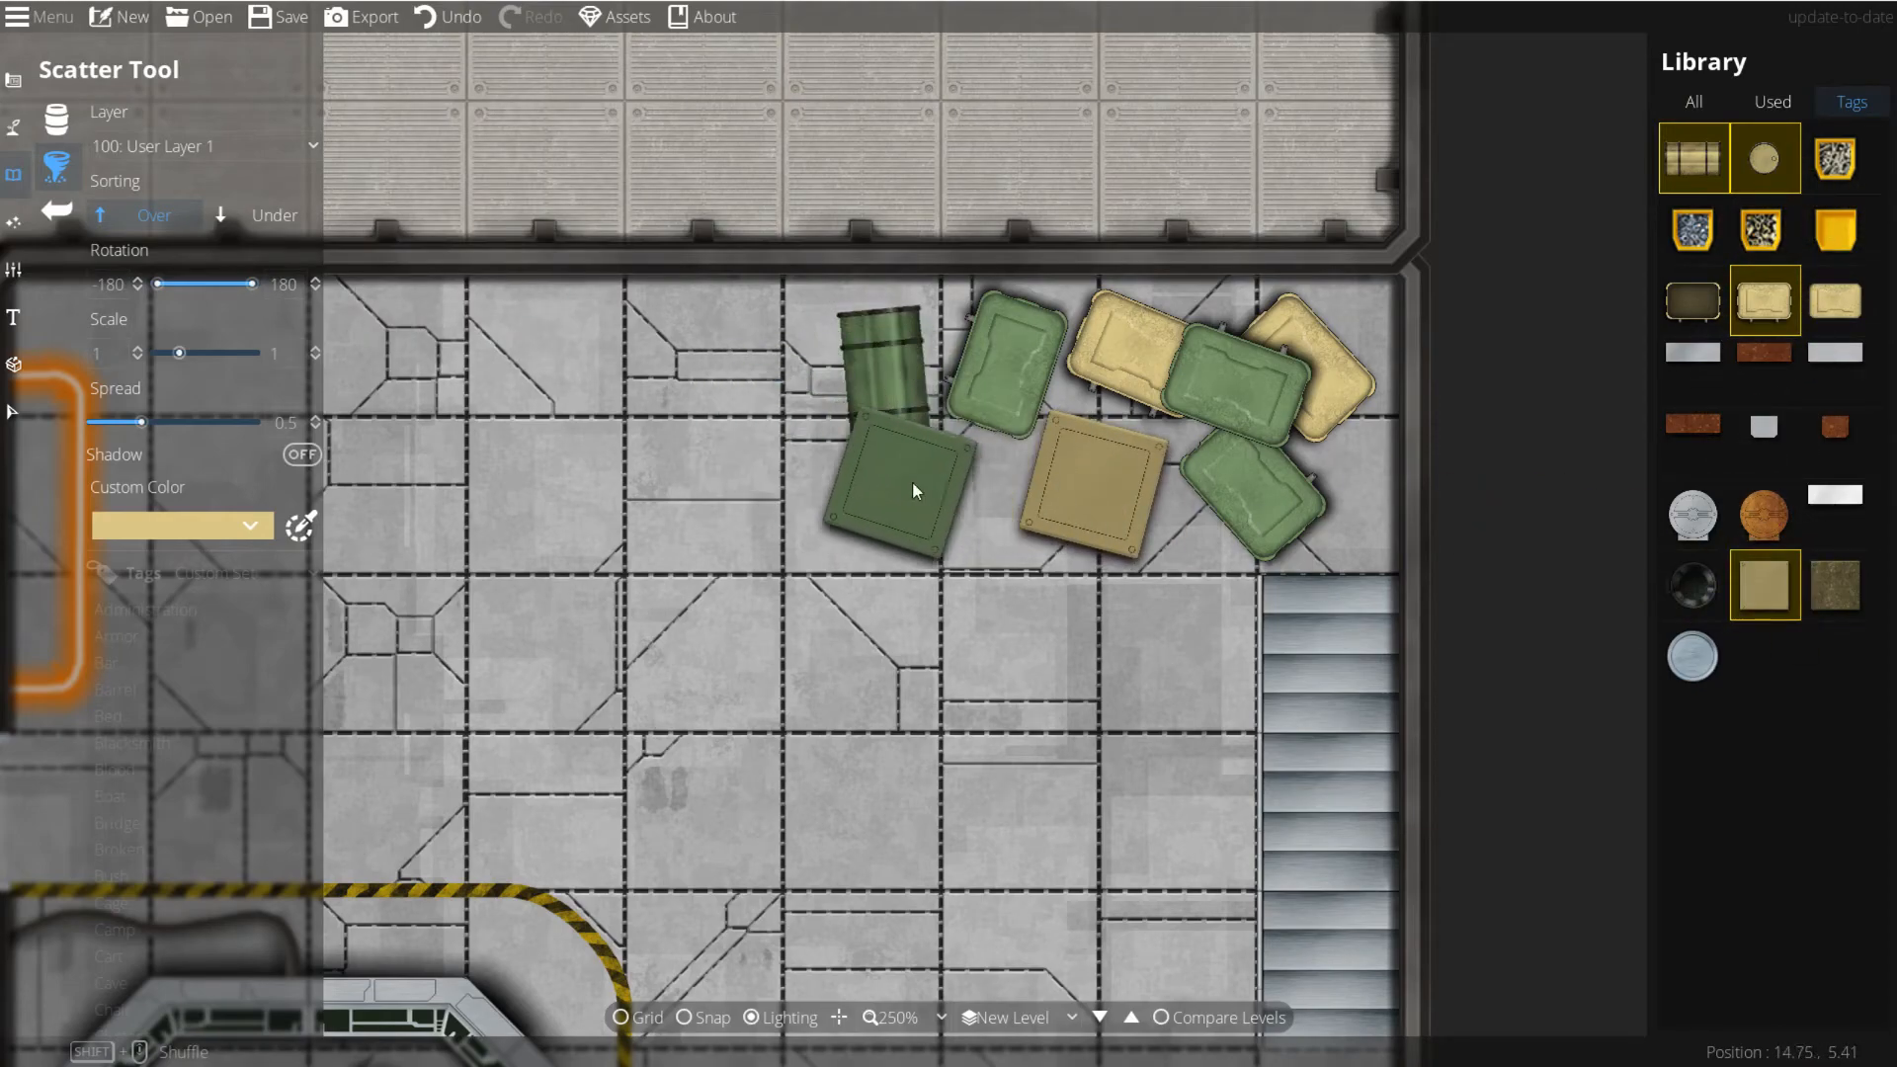
{"action": "left_click", "coordinate": [939, 513]}
{"action": "left_click", "coordinate": [761, 349]}
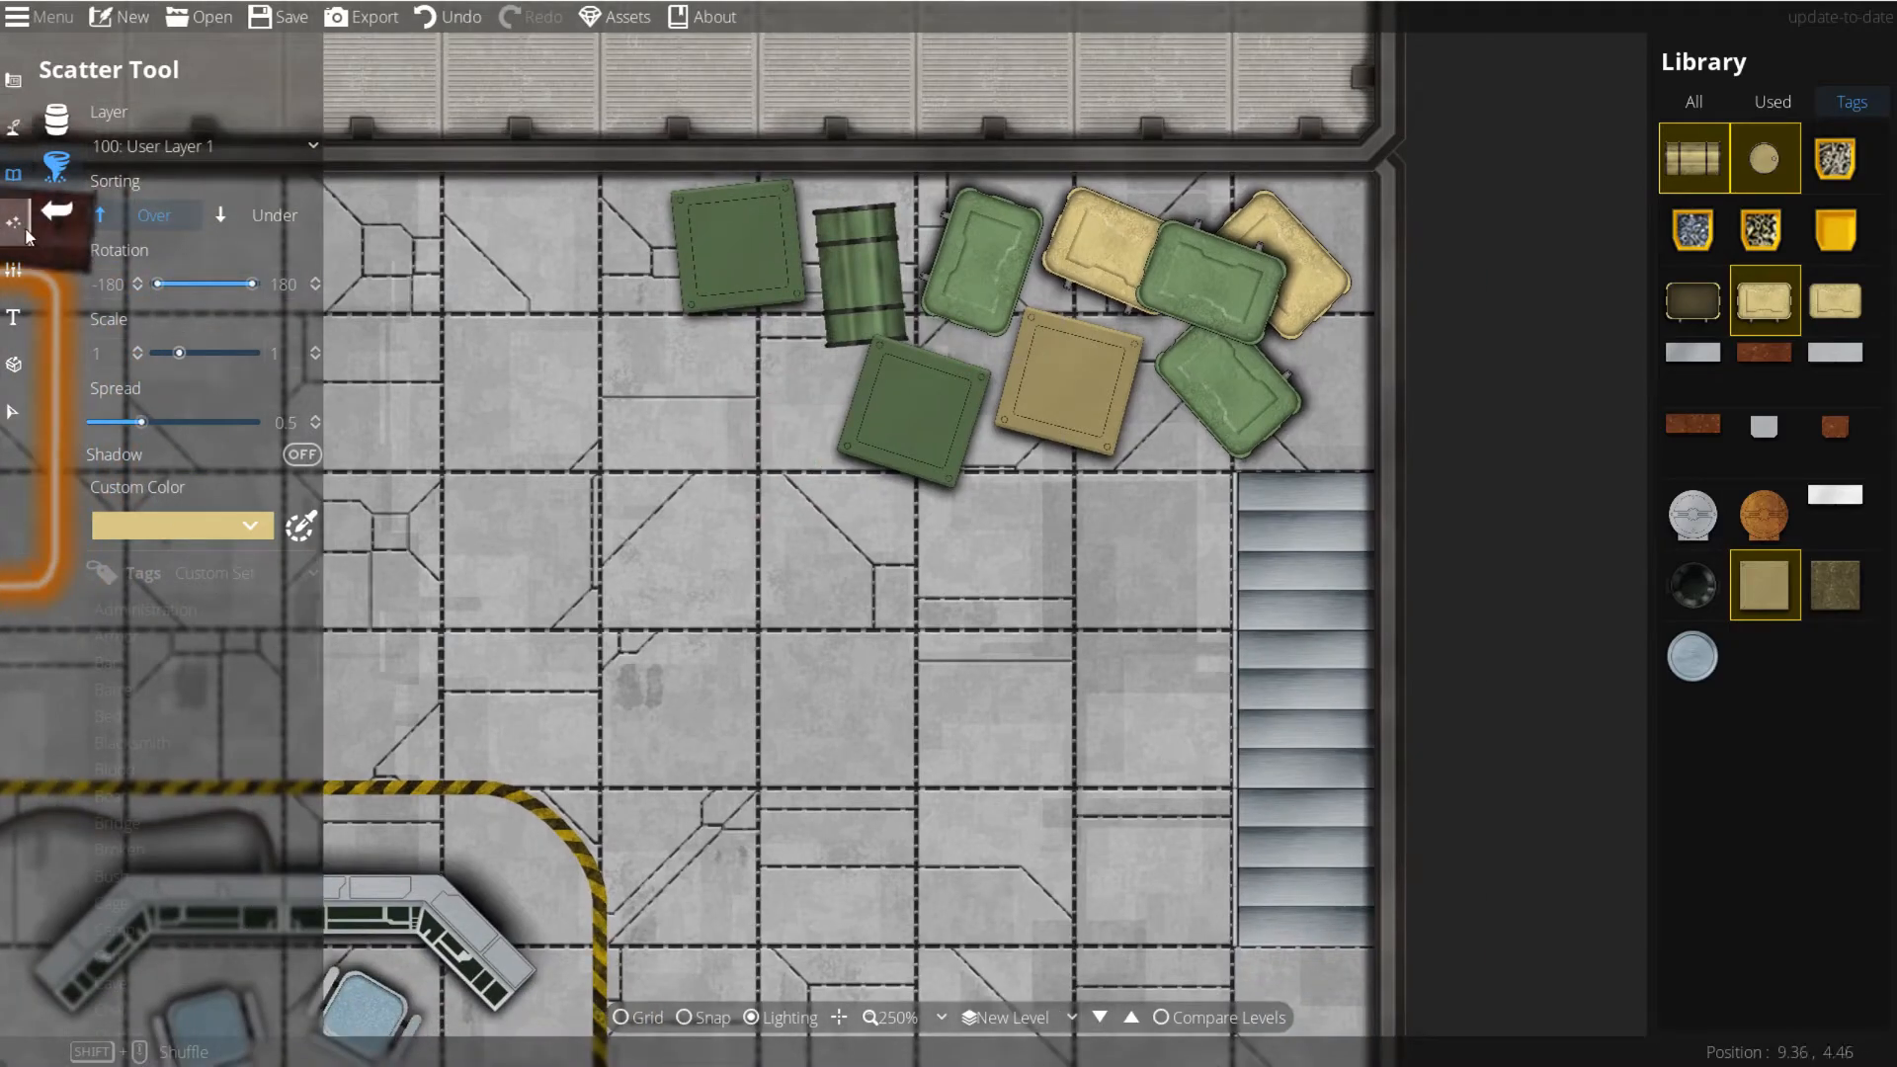
Step: Try a fading shadow path of width 1.55 beneath the scattered containers on User Layer 1 and undo it
{"action": "left_click", "coordinate": [20, 232]}
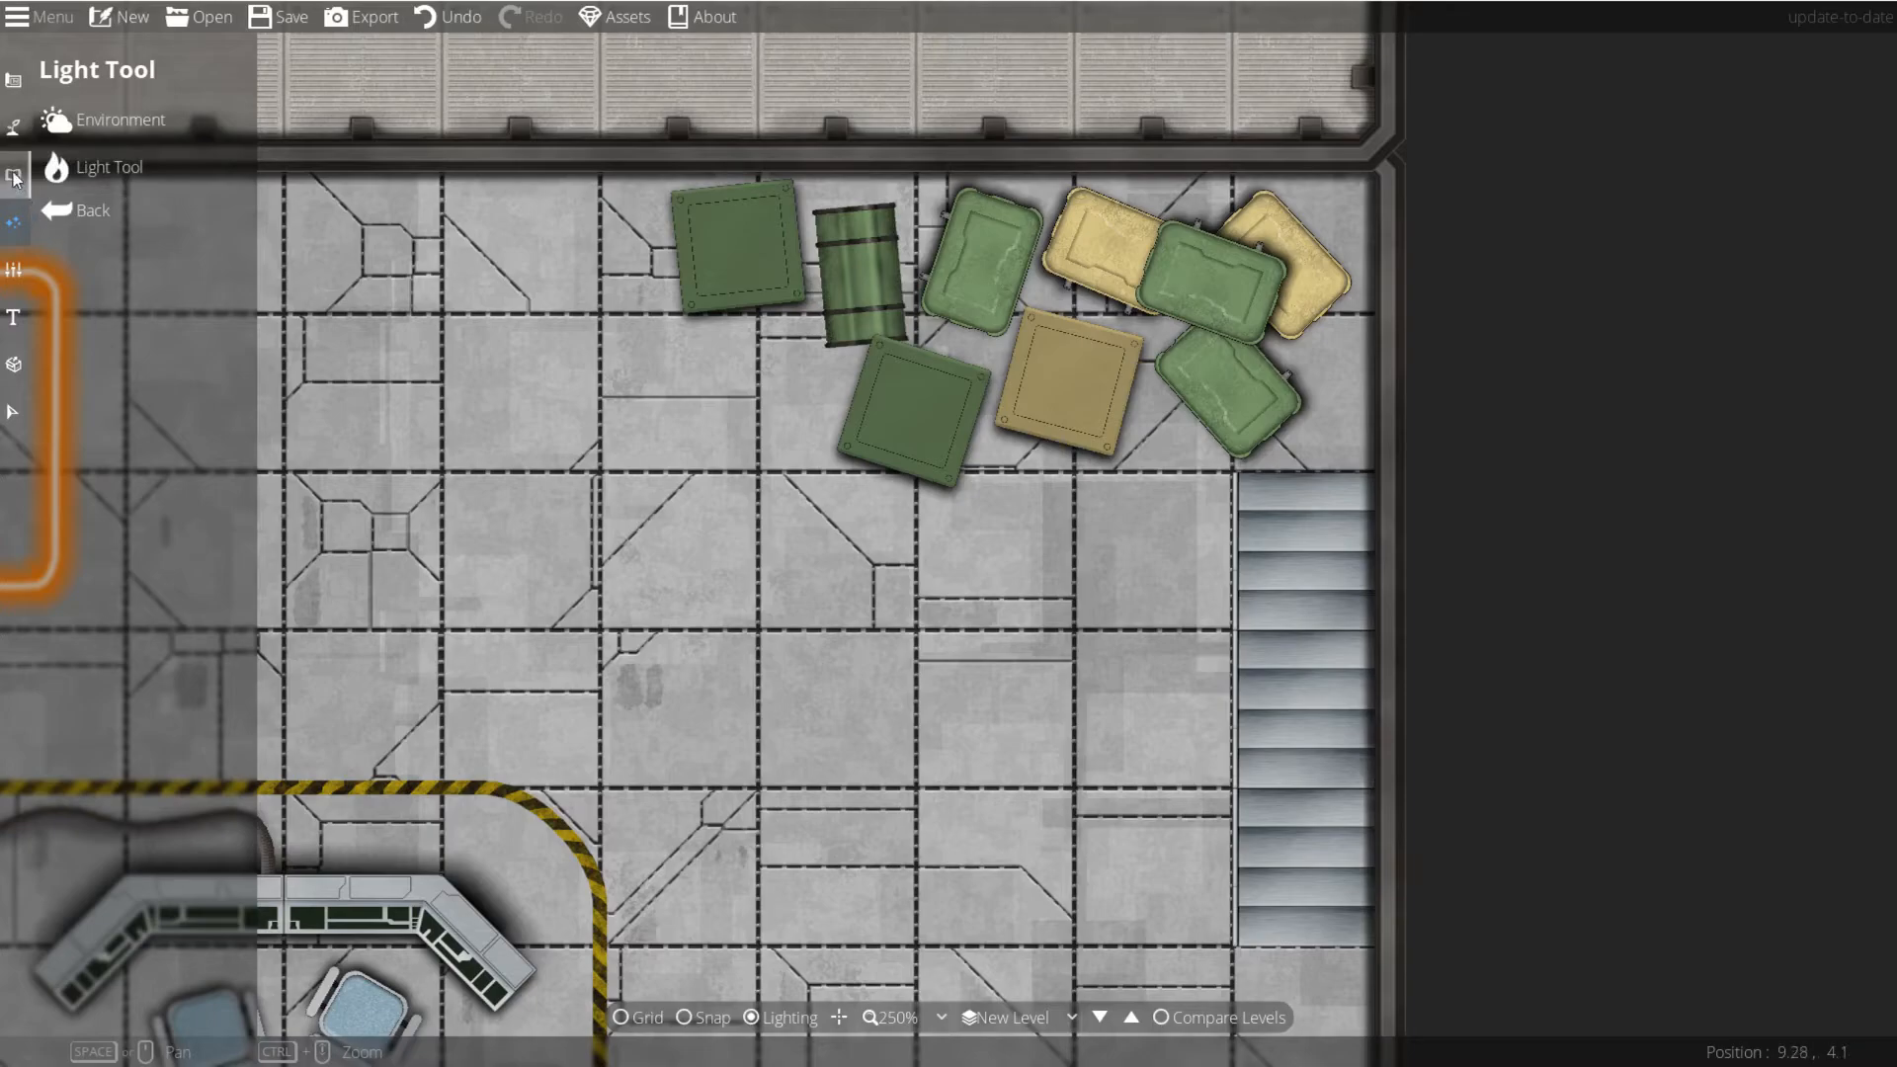
{"action": "left_click", "coordinate": [114, 259]}
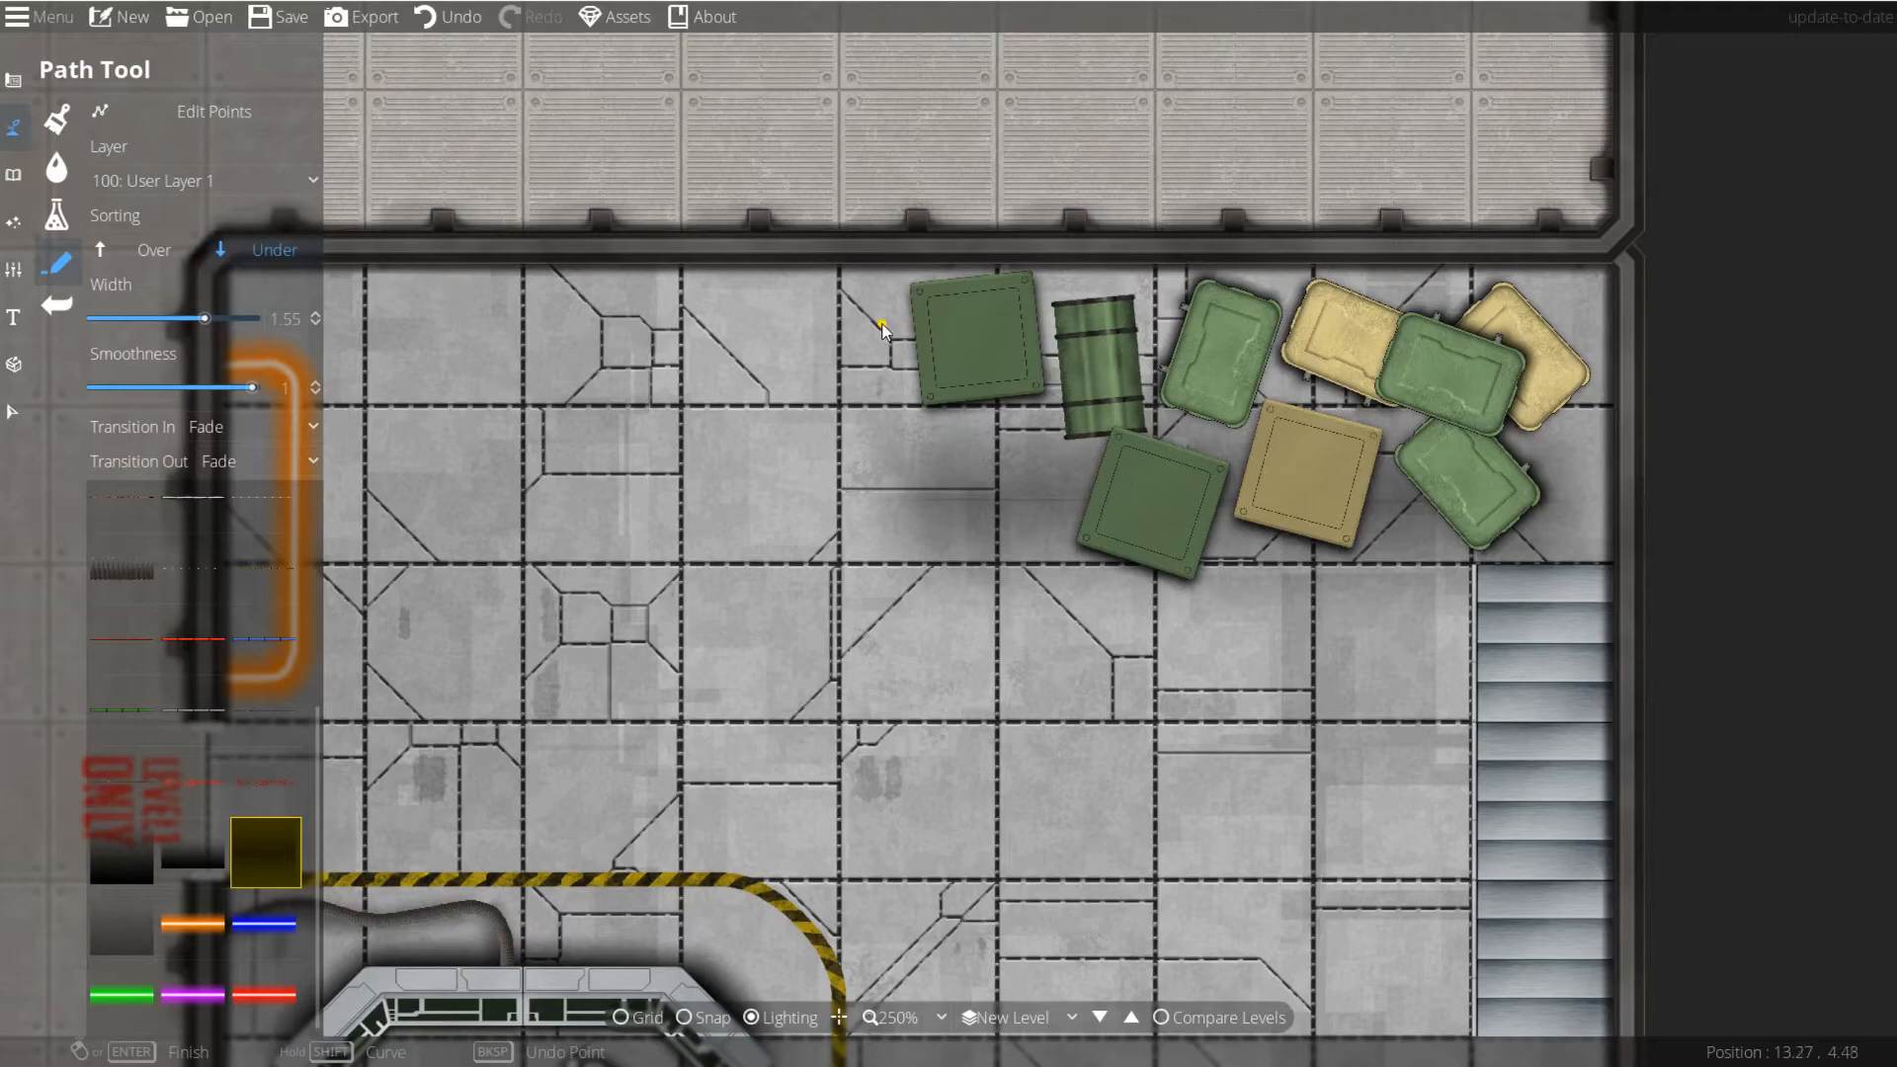
{"action": "key", "text": "ctrl+z"}
{"action": "key", "text": "ctrl+z"}
Step: Draw a fading shadow path of width 1.55 across the scattered containers on User Layer 2, sorted over
{"action": "left_click", "coordinate": [208, 181]}
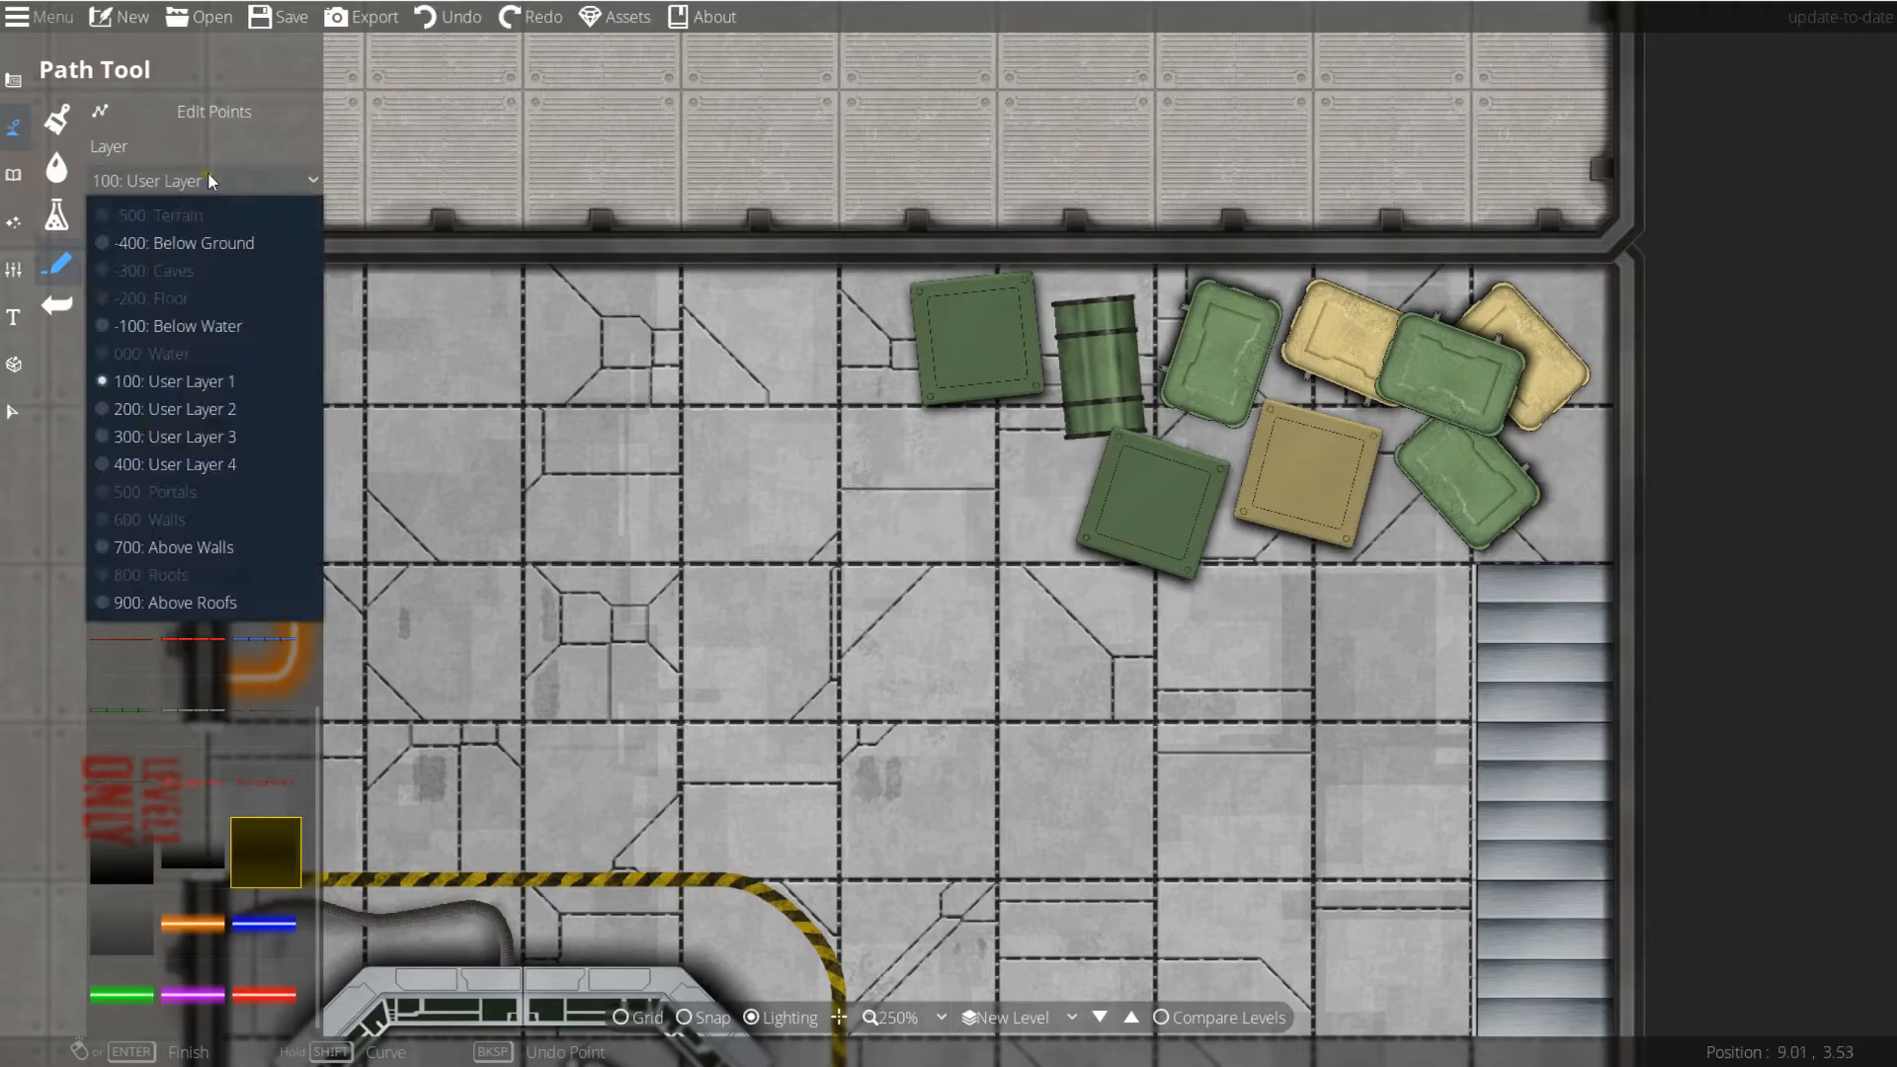
{"action": "left_click", "coordinate": [229, 408]}
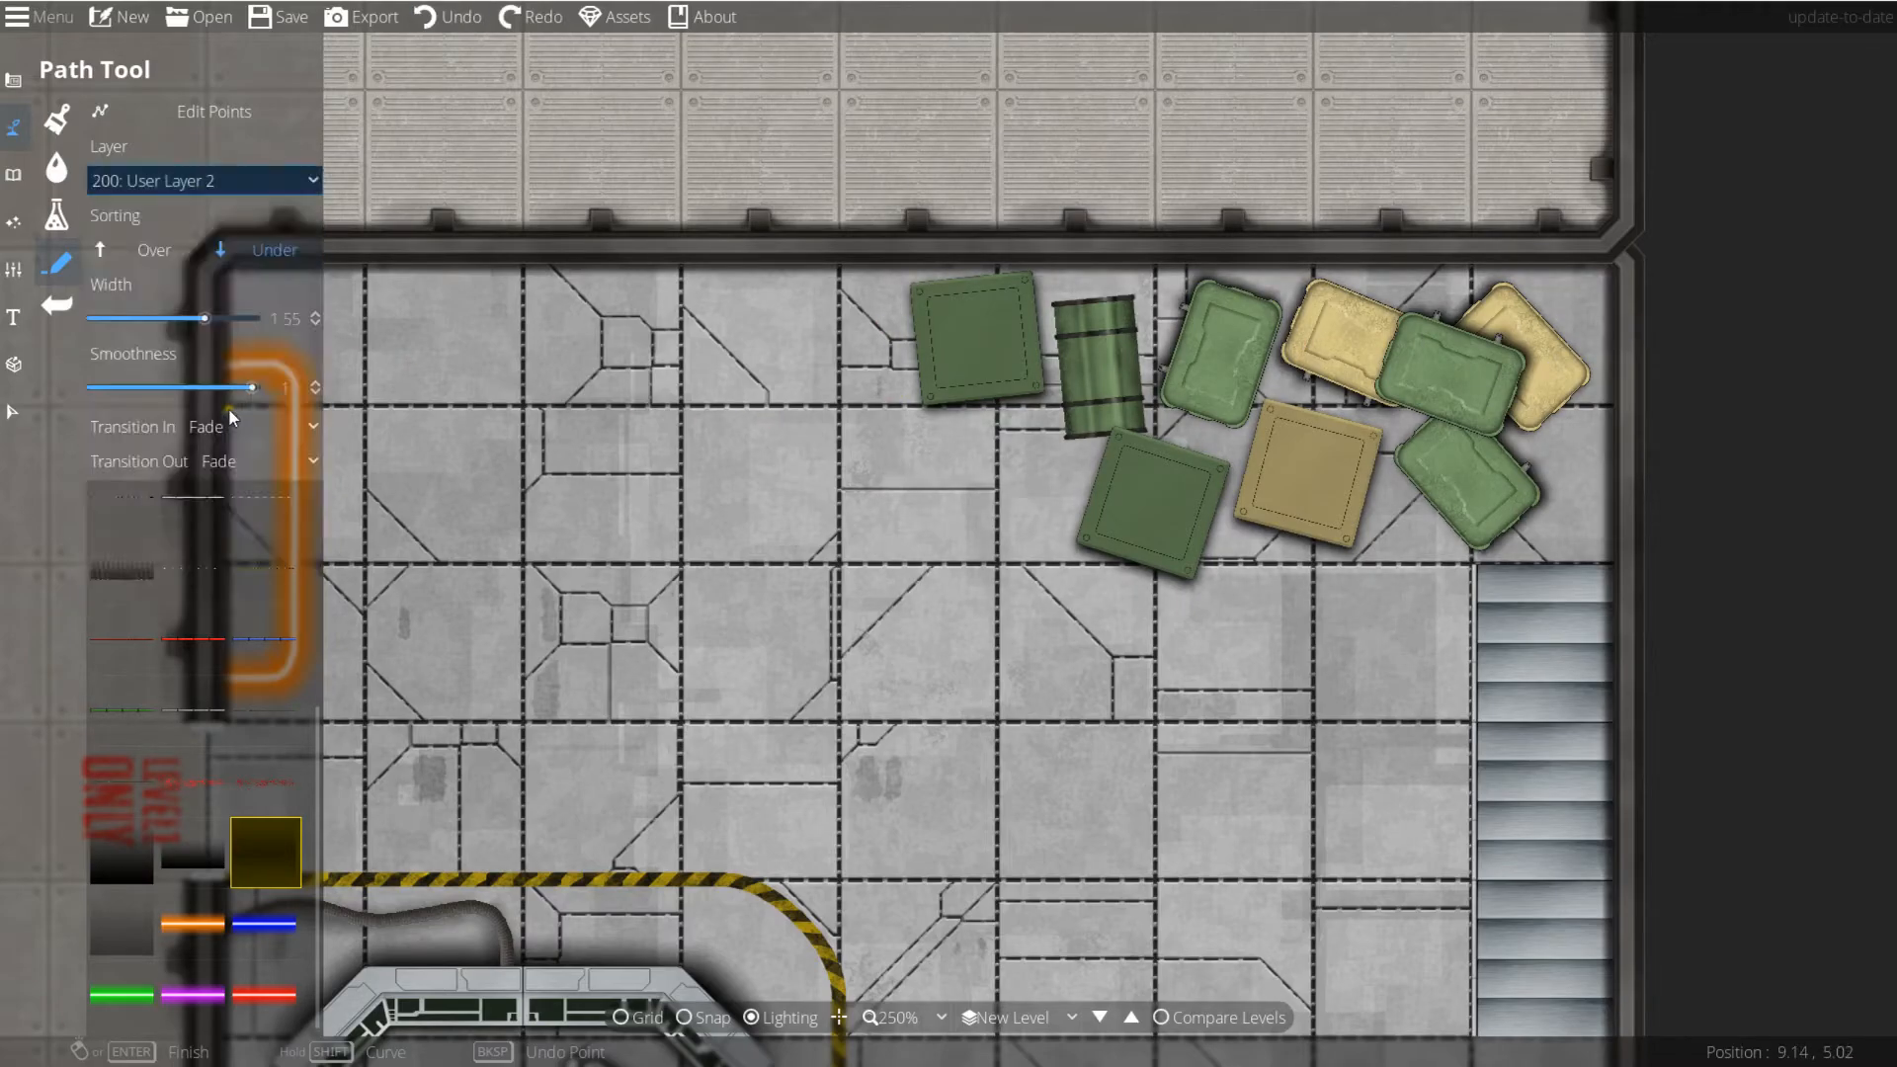
{"action": "left_click", "coordinate": [133, 259]}
{"action": "left_click", "coordinate": [856, 484]}
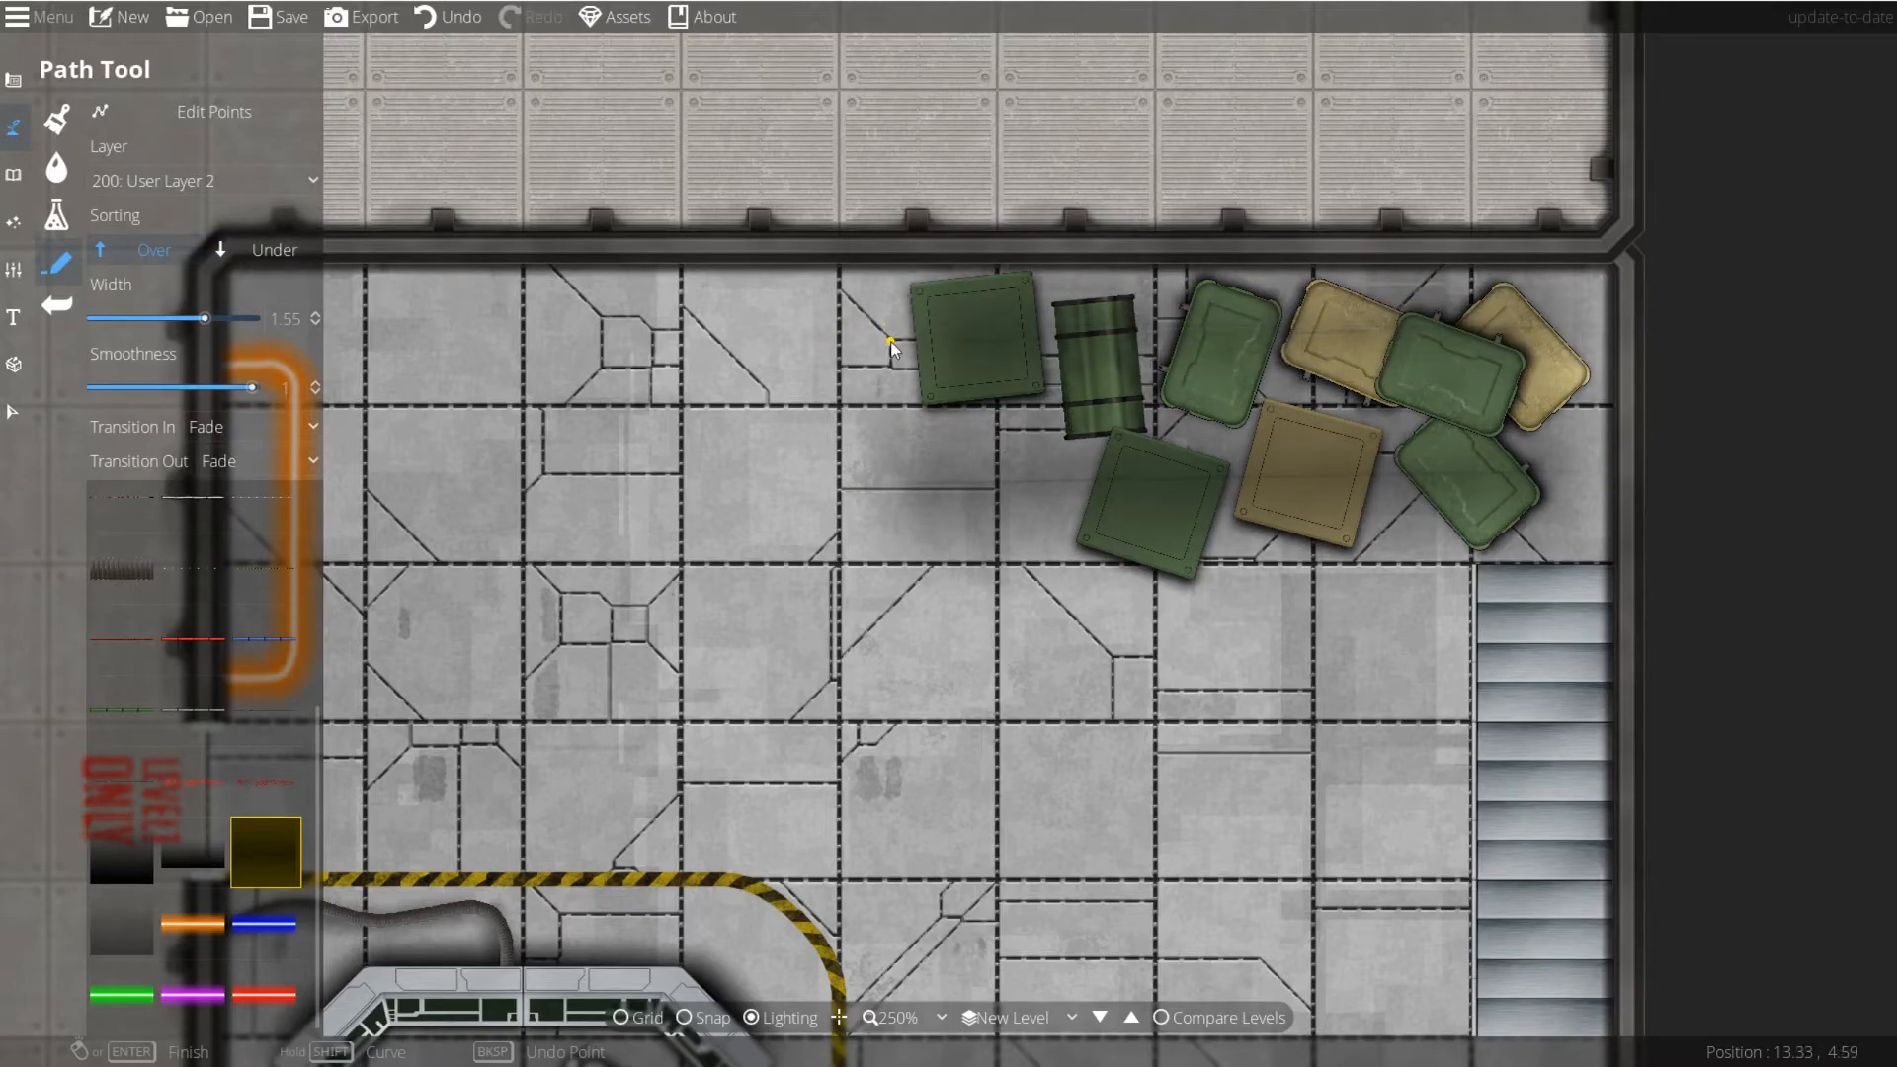
{"action": "left_click_drag", "start_coordinate": [1010, 474], "coordinate": [971, 384]}
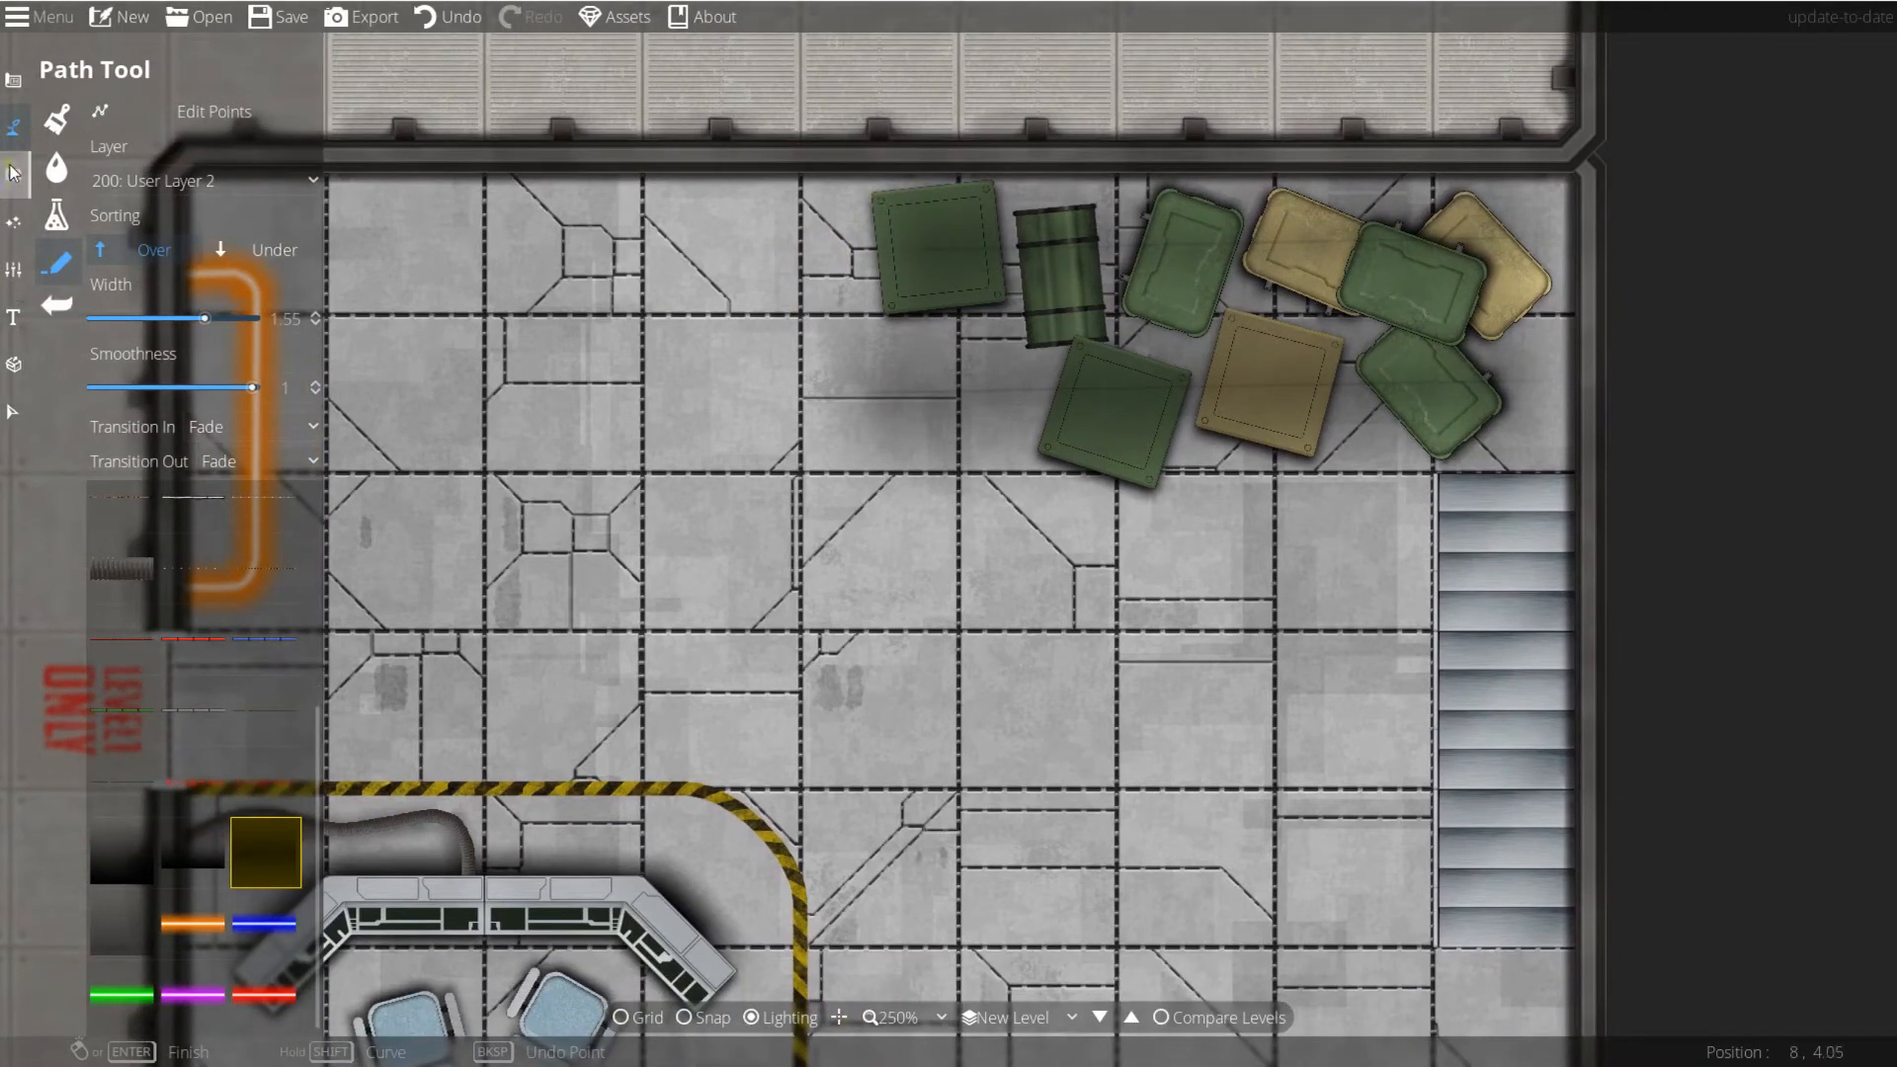
Step: Cover the scattered containers with a five-by-two-square rectangle of the metal grate pattern on User Layer 3
{"action": "left_click", "coordinate": [13, 79]}
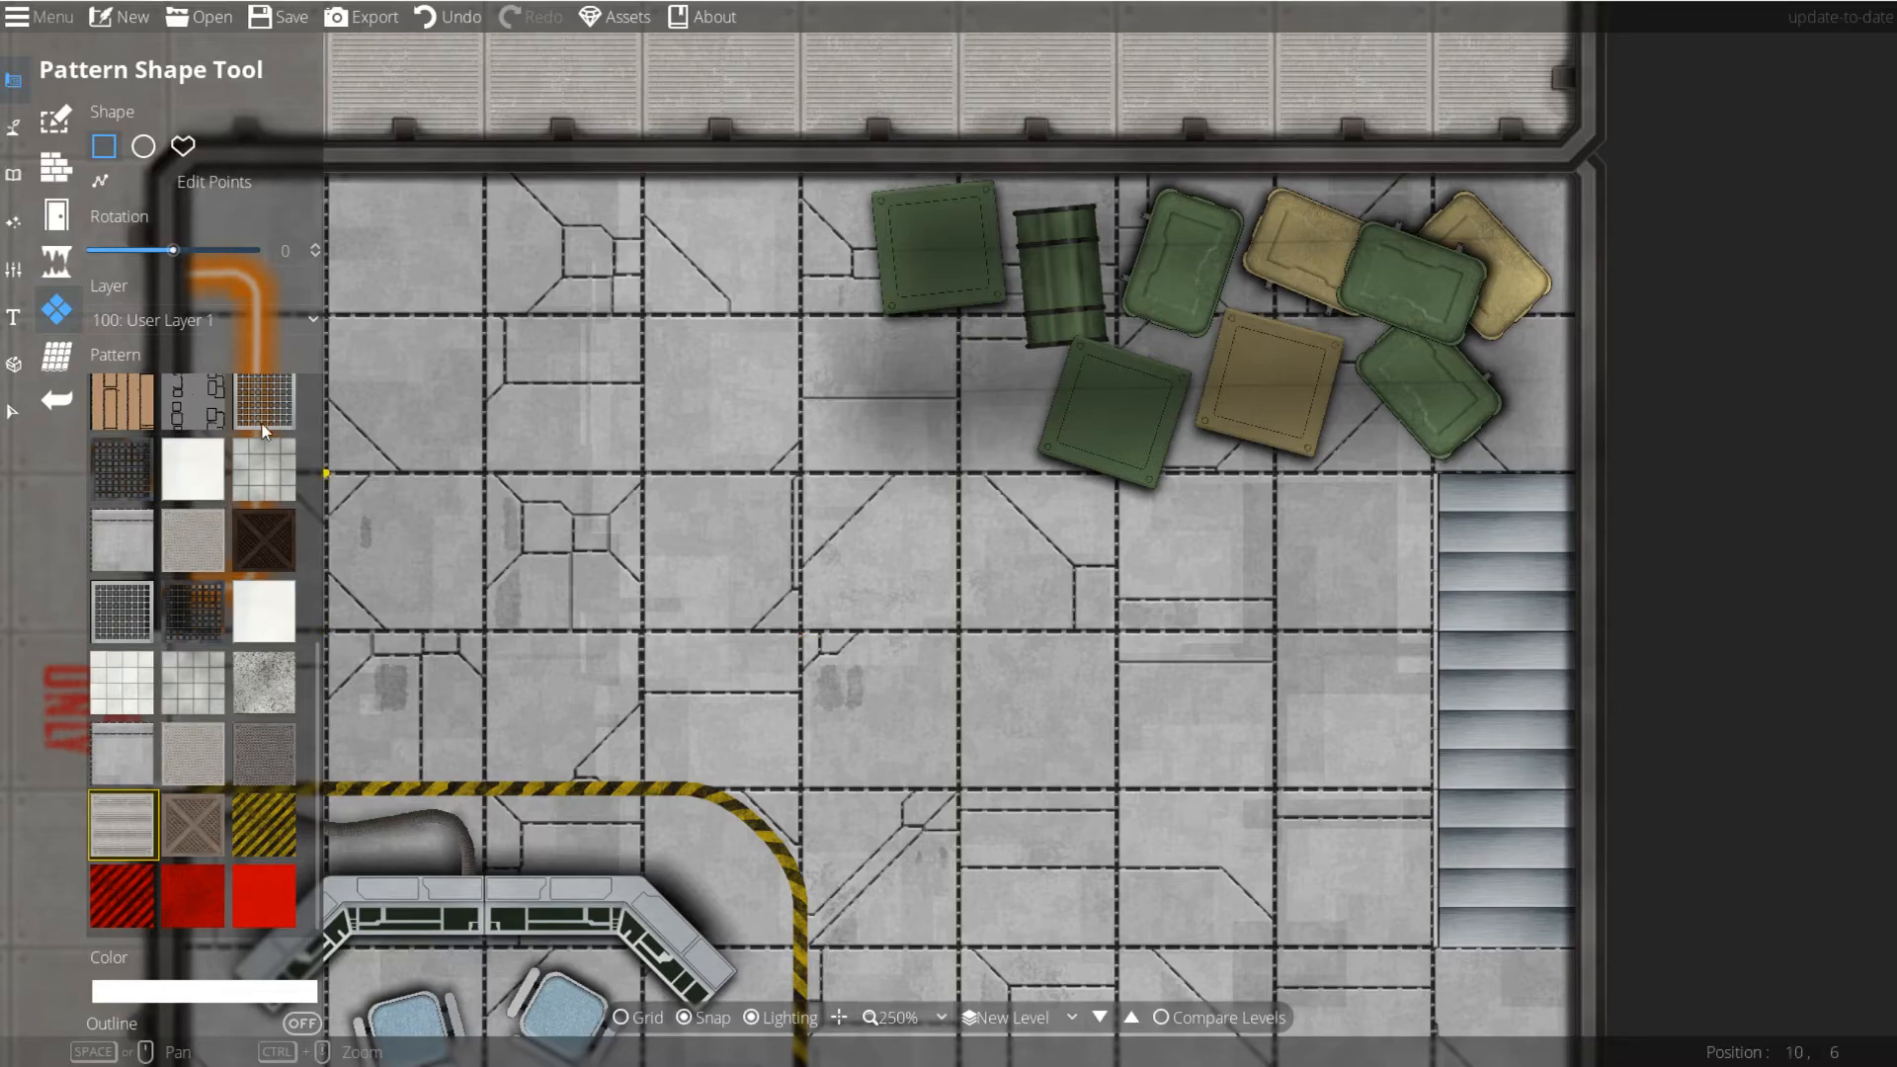
{"action": "scroll", "coordinate": [264, 440], "scroll_direction": "up", "scroll_amount": 1}
{"action": "left_click", "coordinate": [254, 488]}
{"action": "mouse_move", "coordinate": [642, 475]}
{"action": "left_mouse_down"}
{"action": "mouse_move", "coordinate": [963, 637]}
{"action": "mouse_move", "coordinate": [1121, 803]}
{"action": "left_mouse_up"}
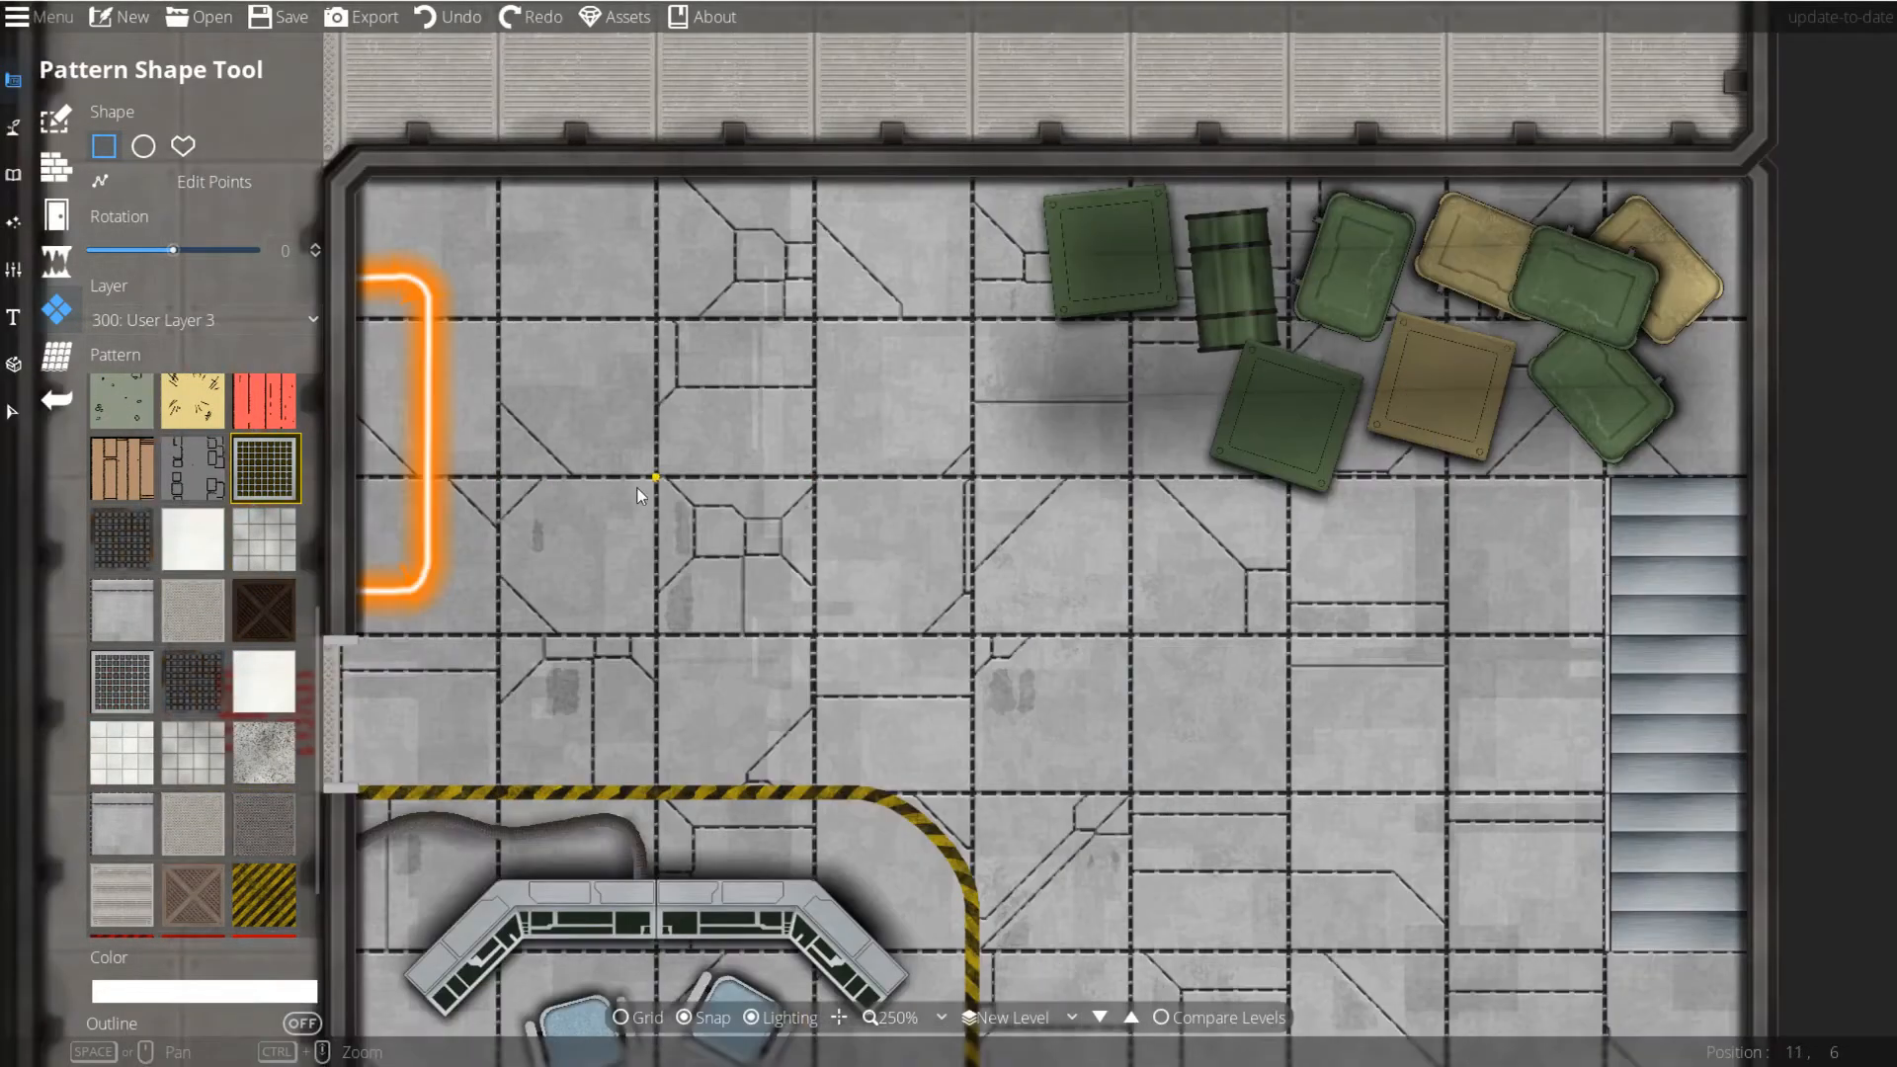
{"action": "left_click_drag", "start_coordinate": [656, 478], "coordinate": [821, 647]}
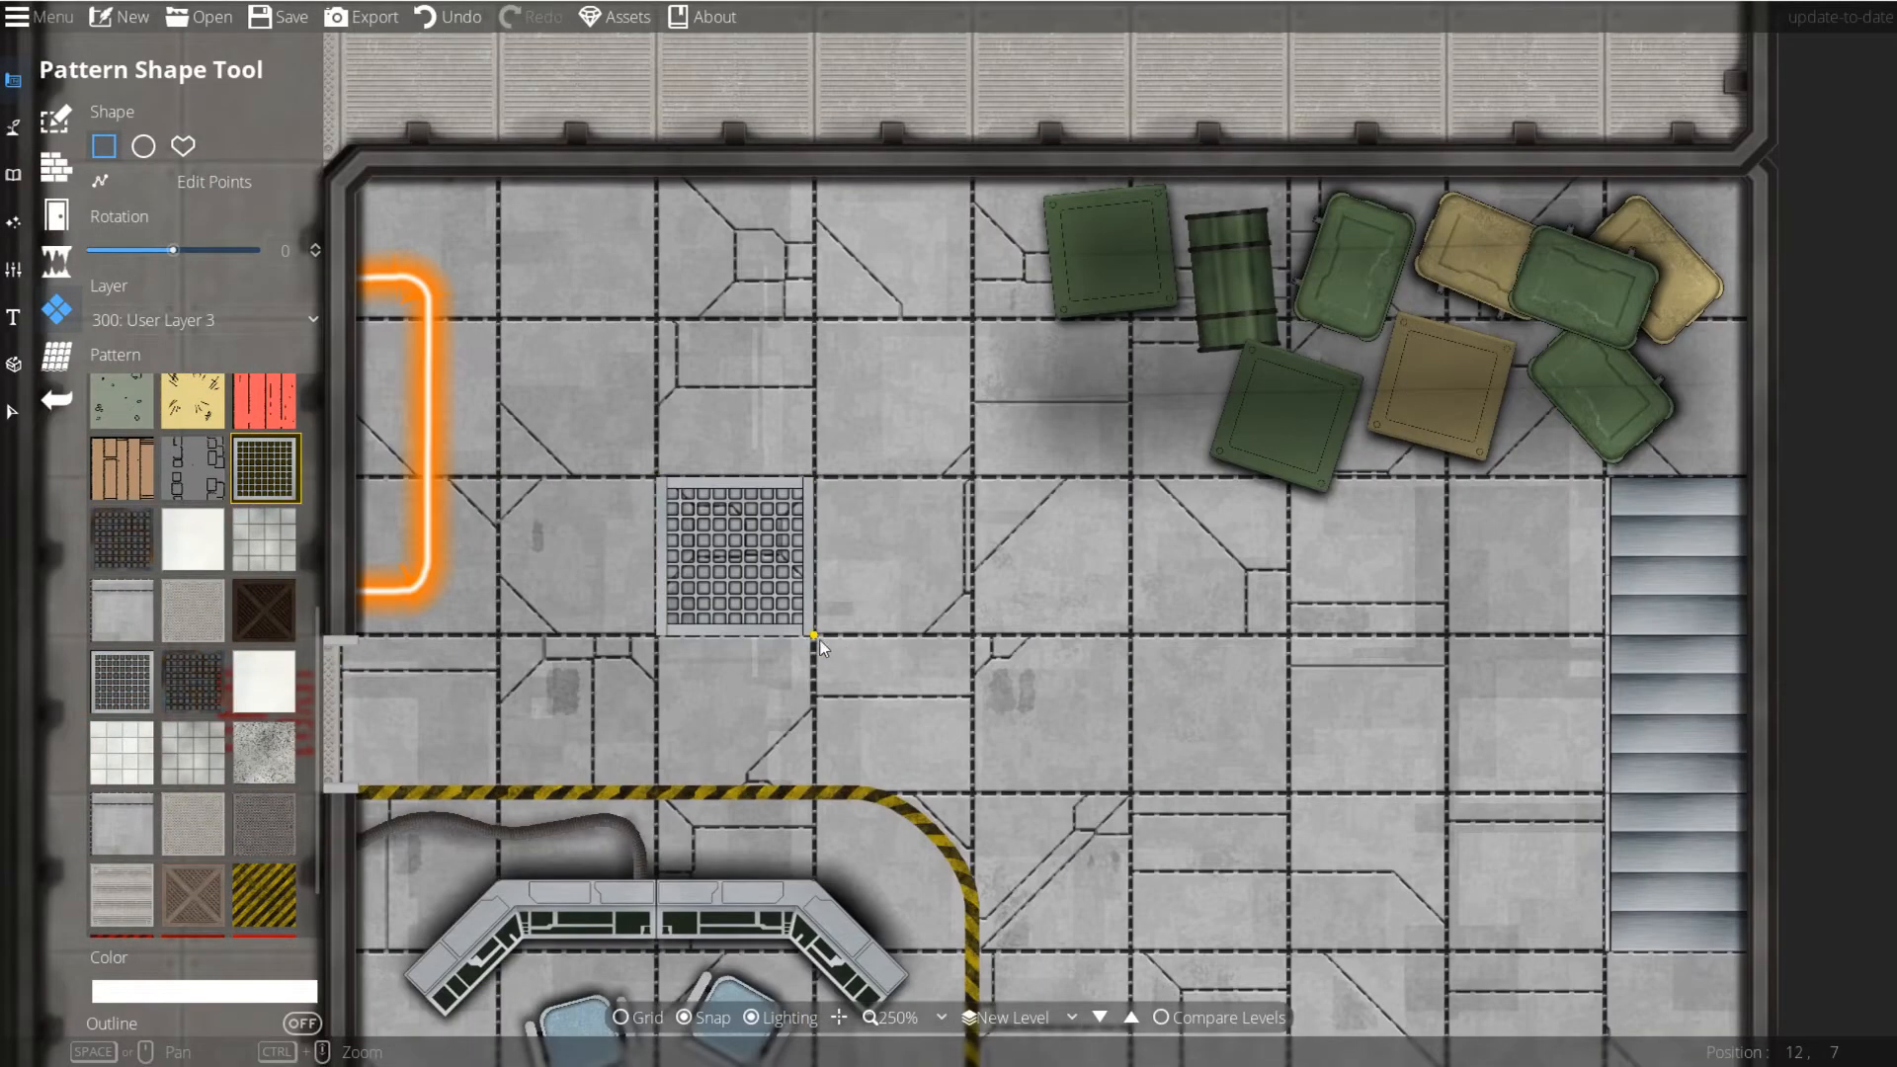
{"action": "left_click", "coordinate": [121, 672]}
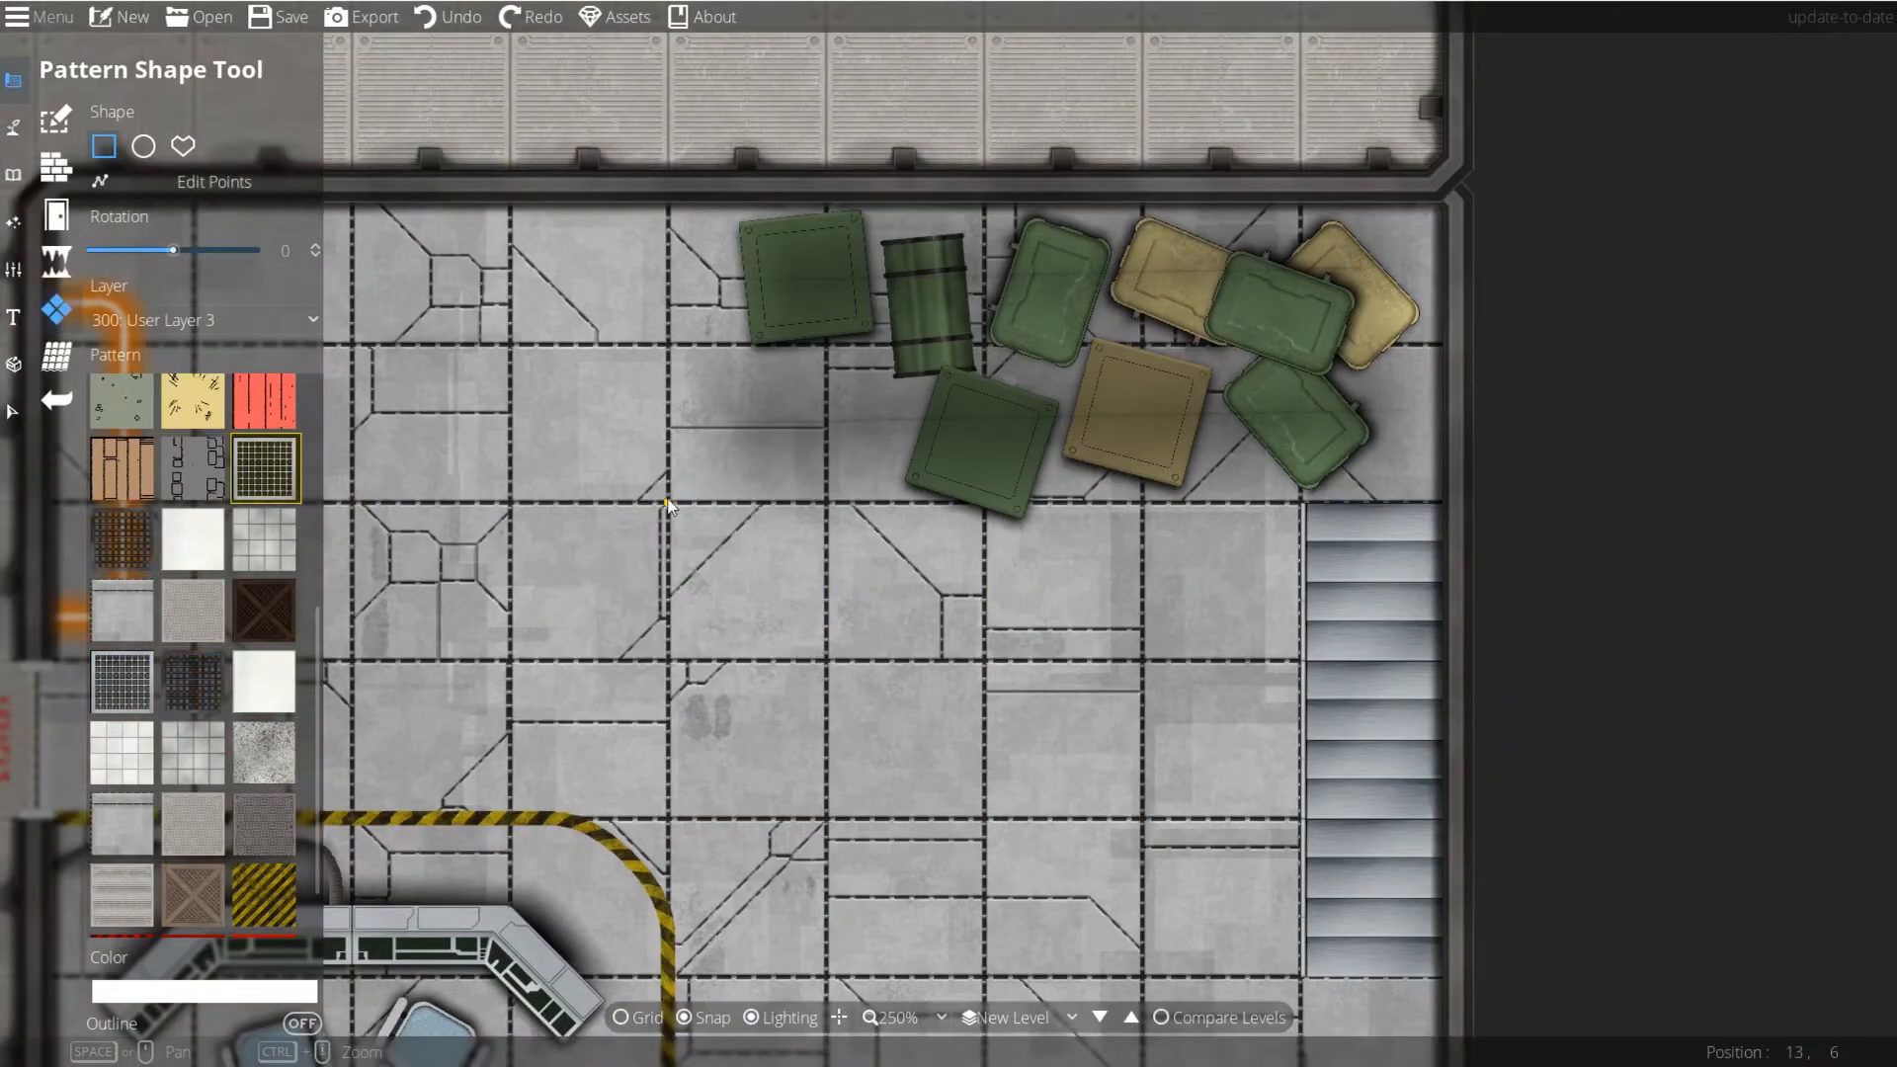
{"action": "left_click_drag", "start_coordinate": [670, 506], "coordinate": [1491, 208]}
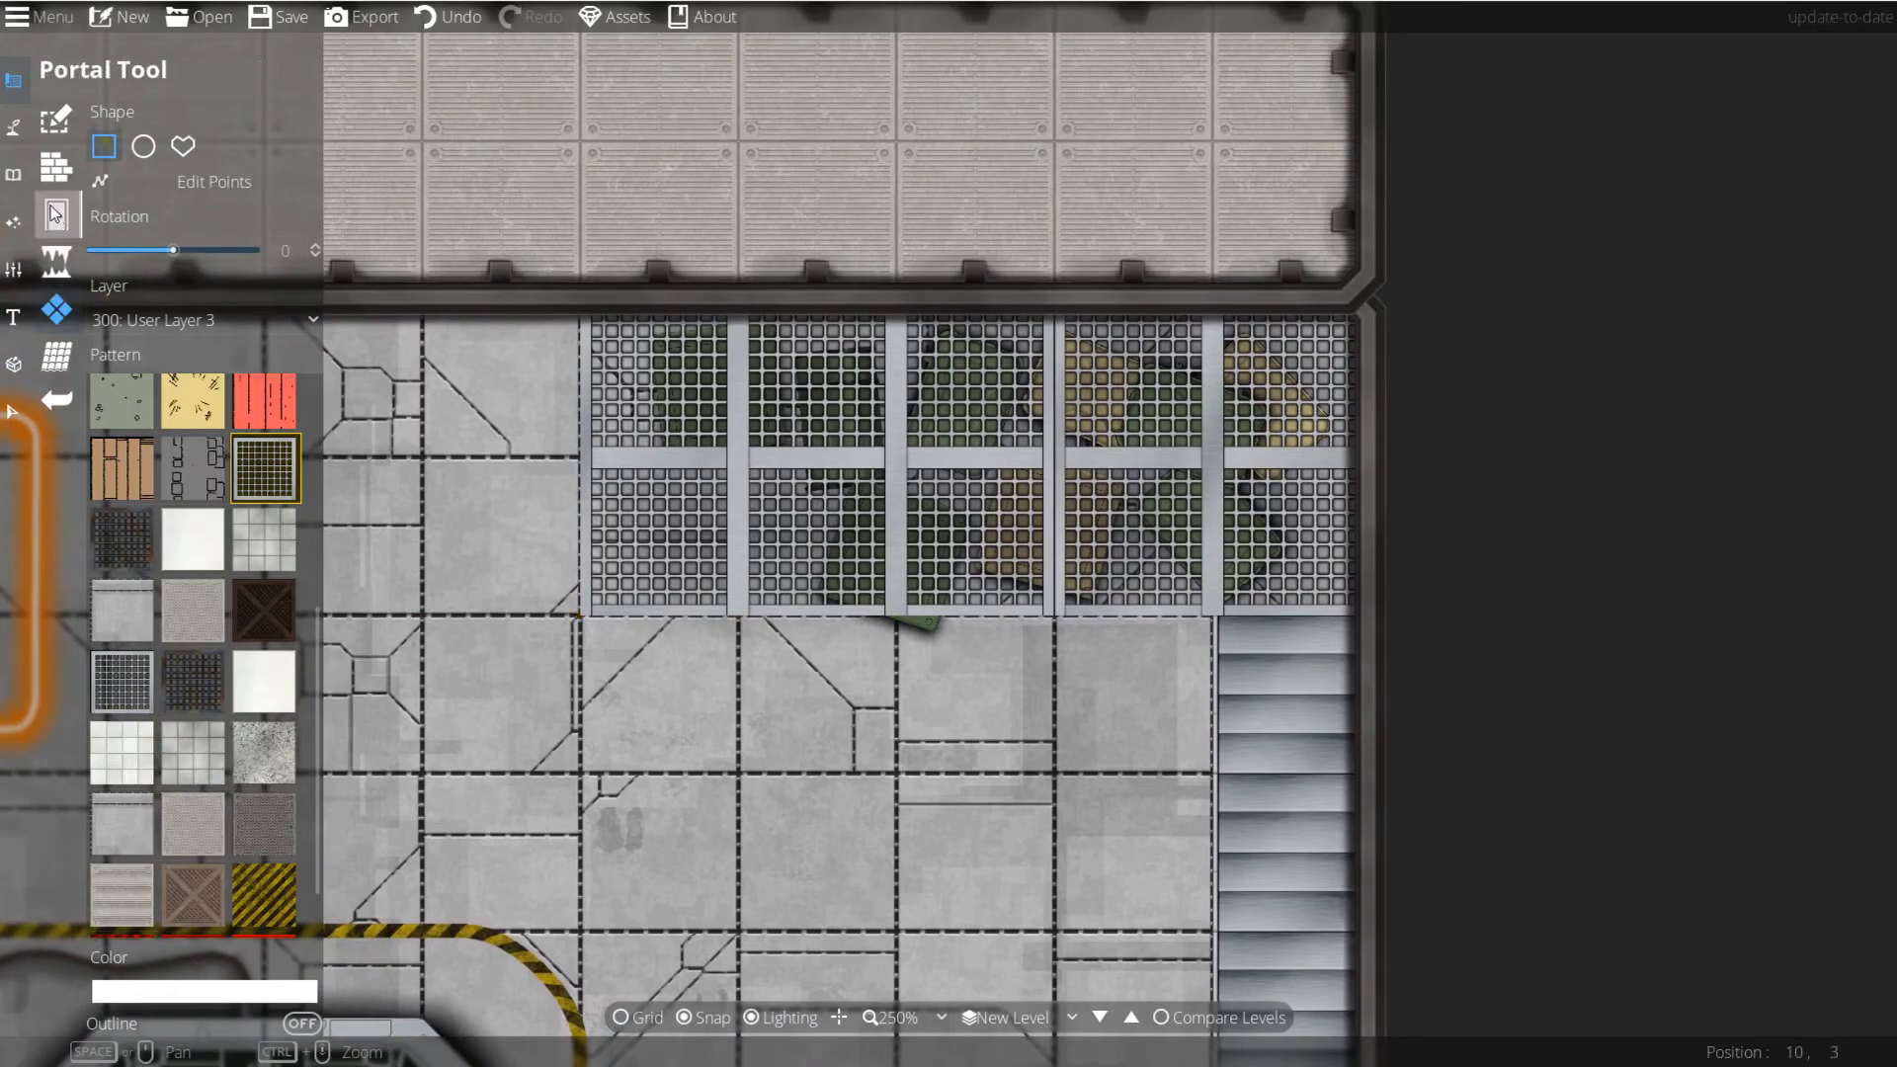
Step: Draw a metal railing path of width 1 on User Layer 3 along the grate platform's open edges and down the staircase's inner side
{"action": "left_click", "coordinate": [16, 129]}
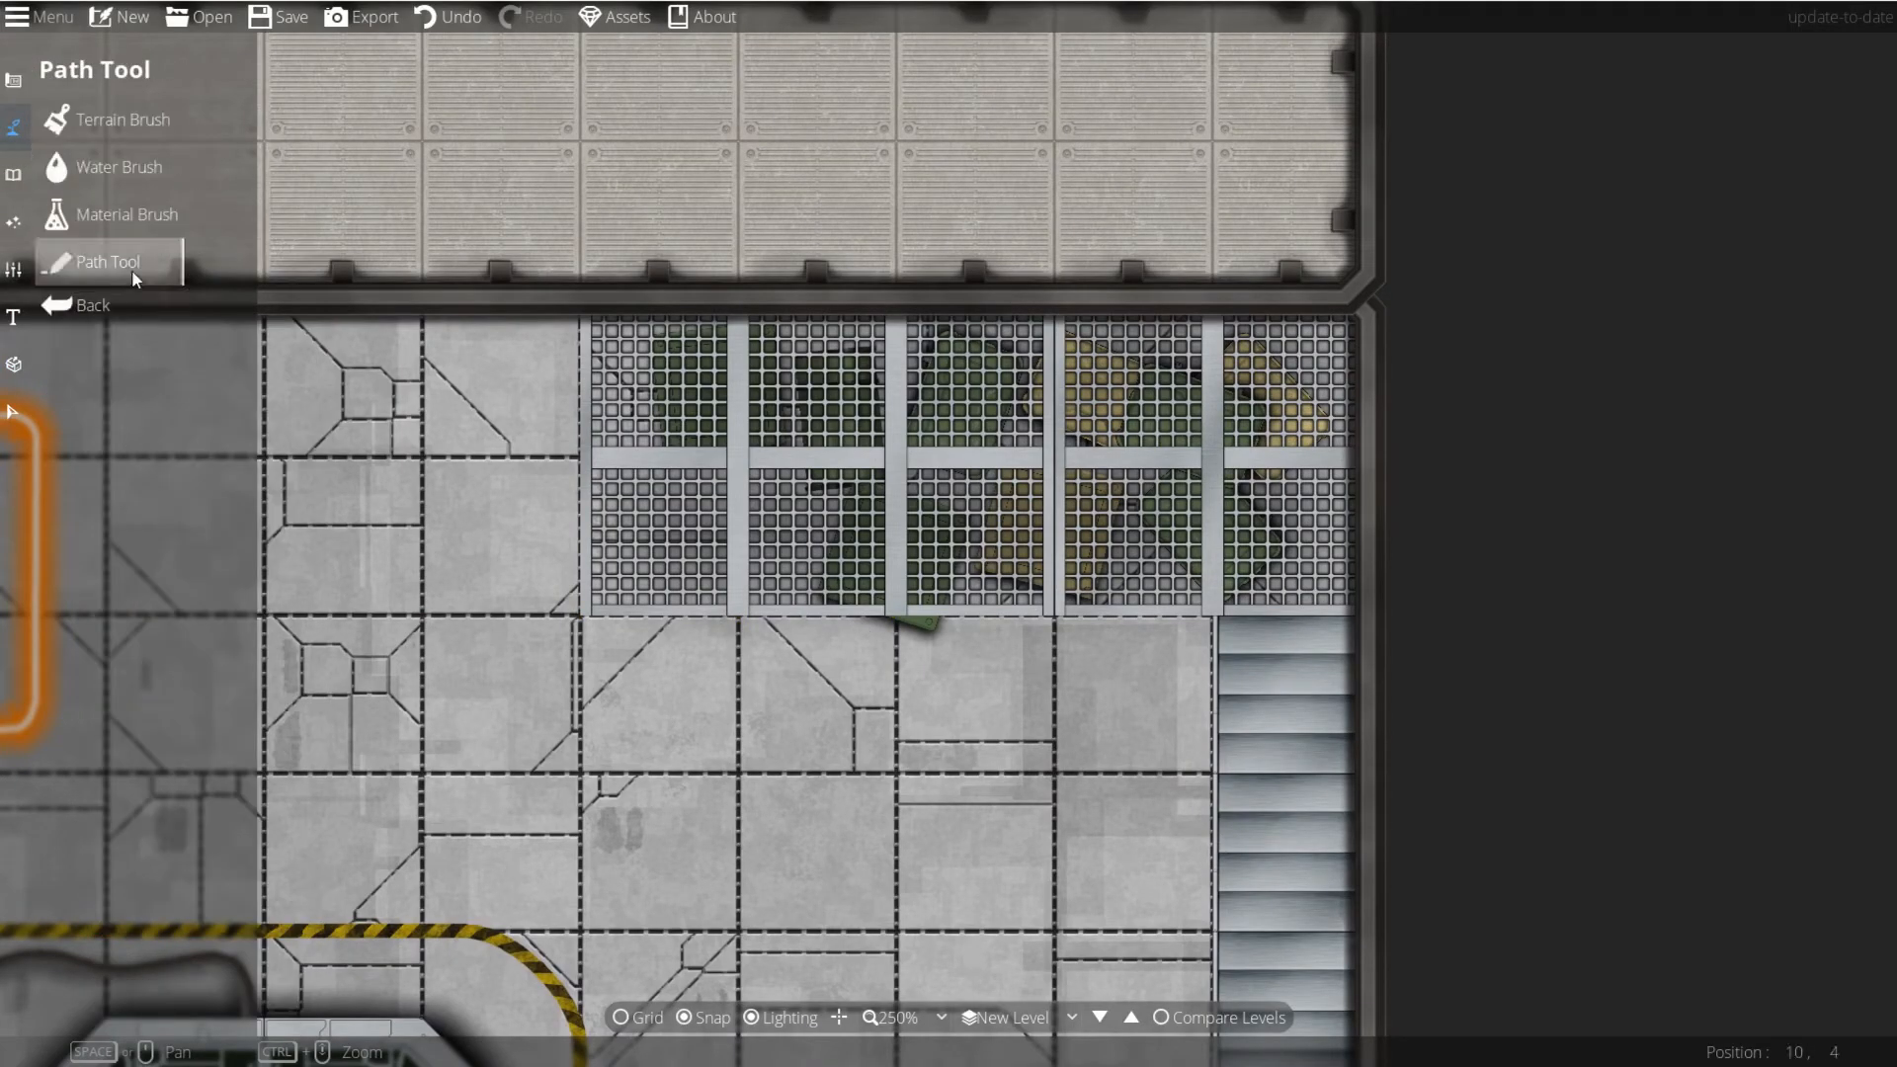
{"action": "left_click", "coordinate": [244, 514]}
{"action": "left_click", "coordinate": [664, 764]}
{"action": "right_click", "coordinate": [996, 777]}
{"action": "key", "text": "ctrl+z"}
{"action": "double_click", "coordinate": [282, 318]}
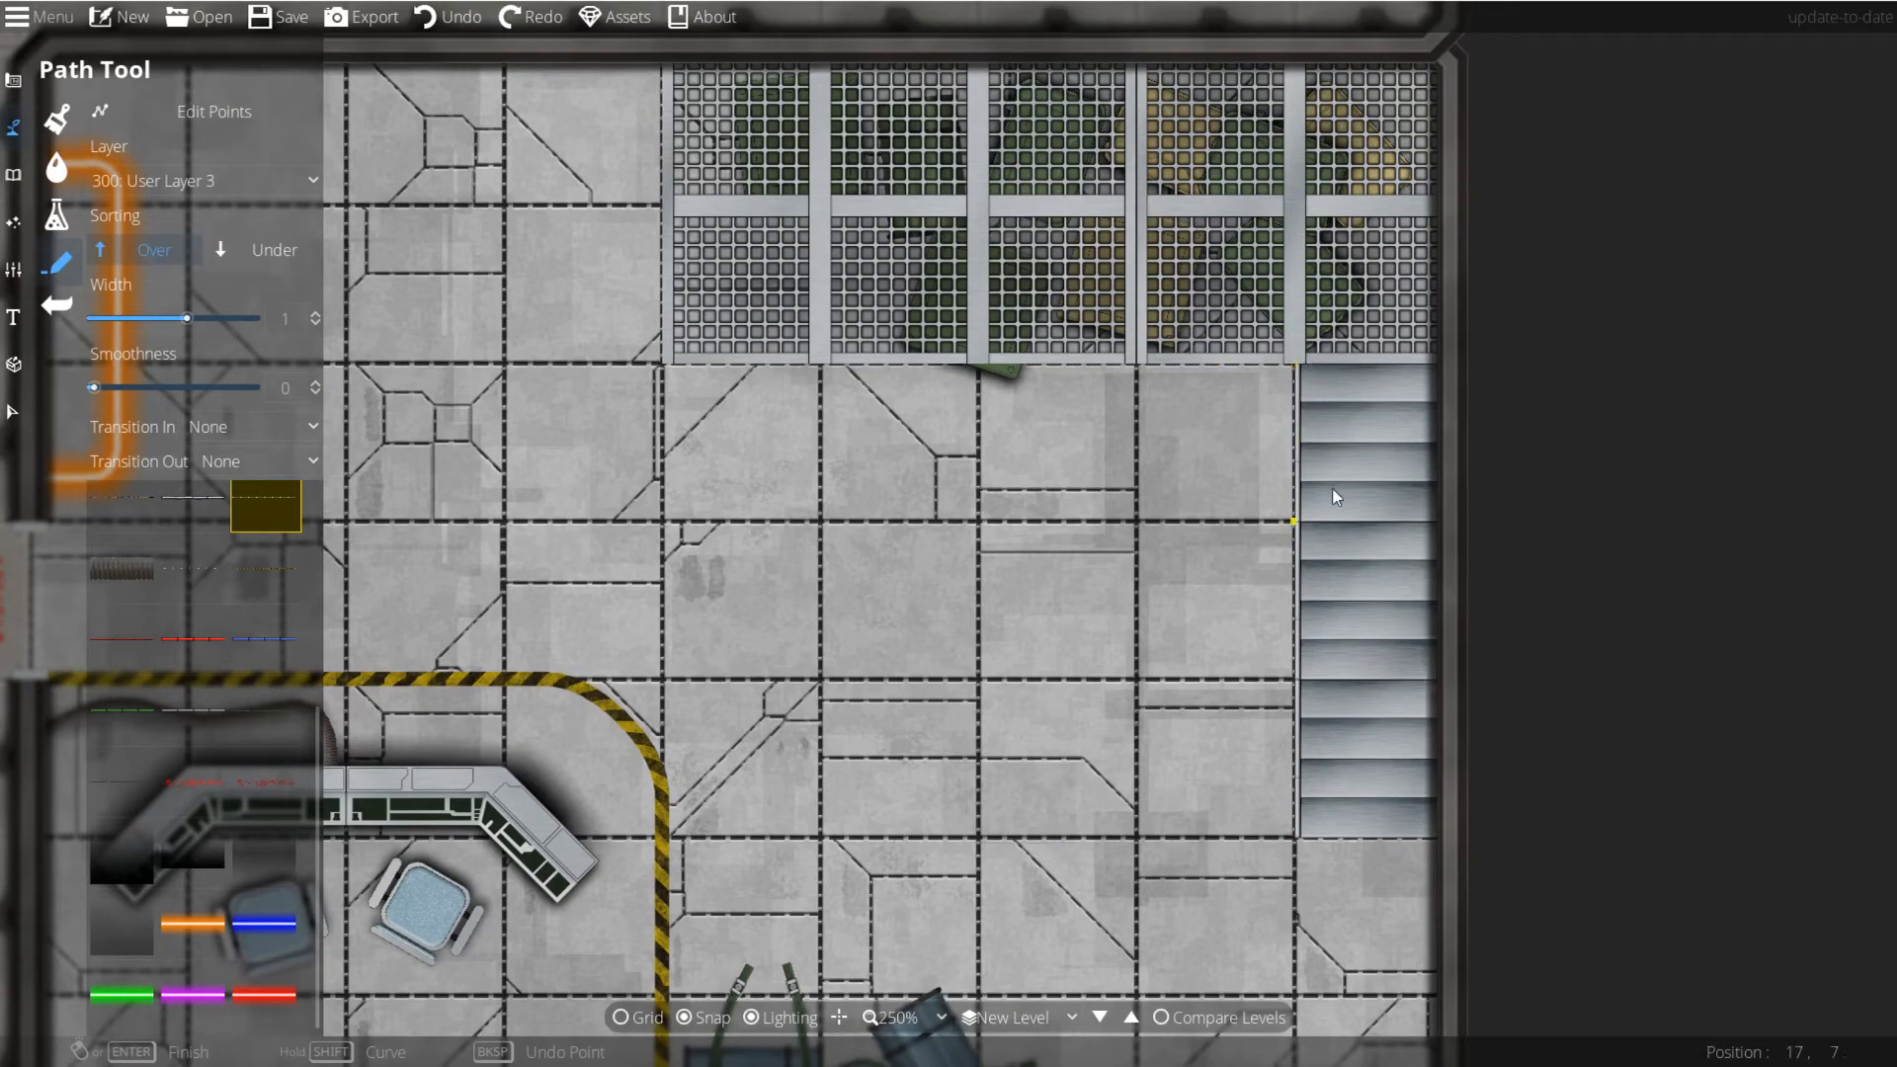
{"action": "left_click_drag", "start_coordinate": [1287, 797], "coordinate": [1265, 909]}
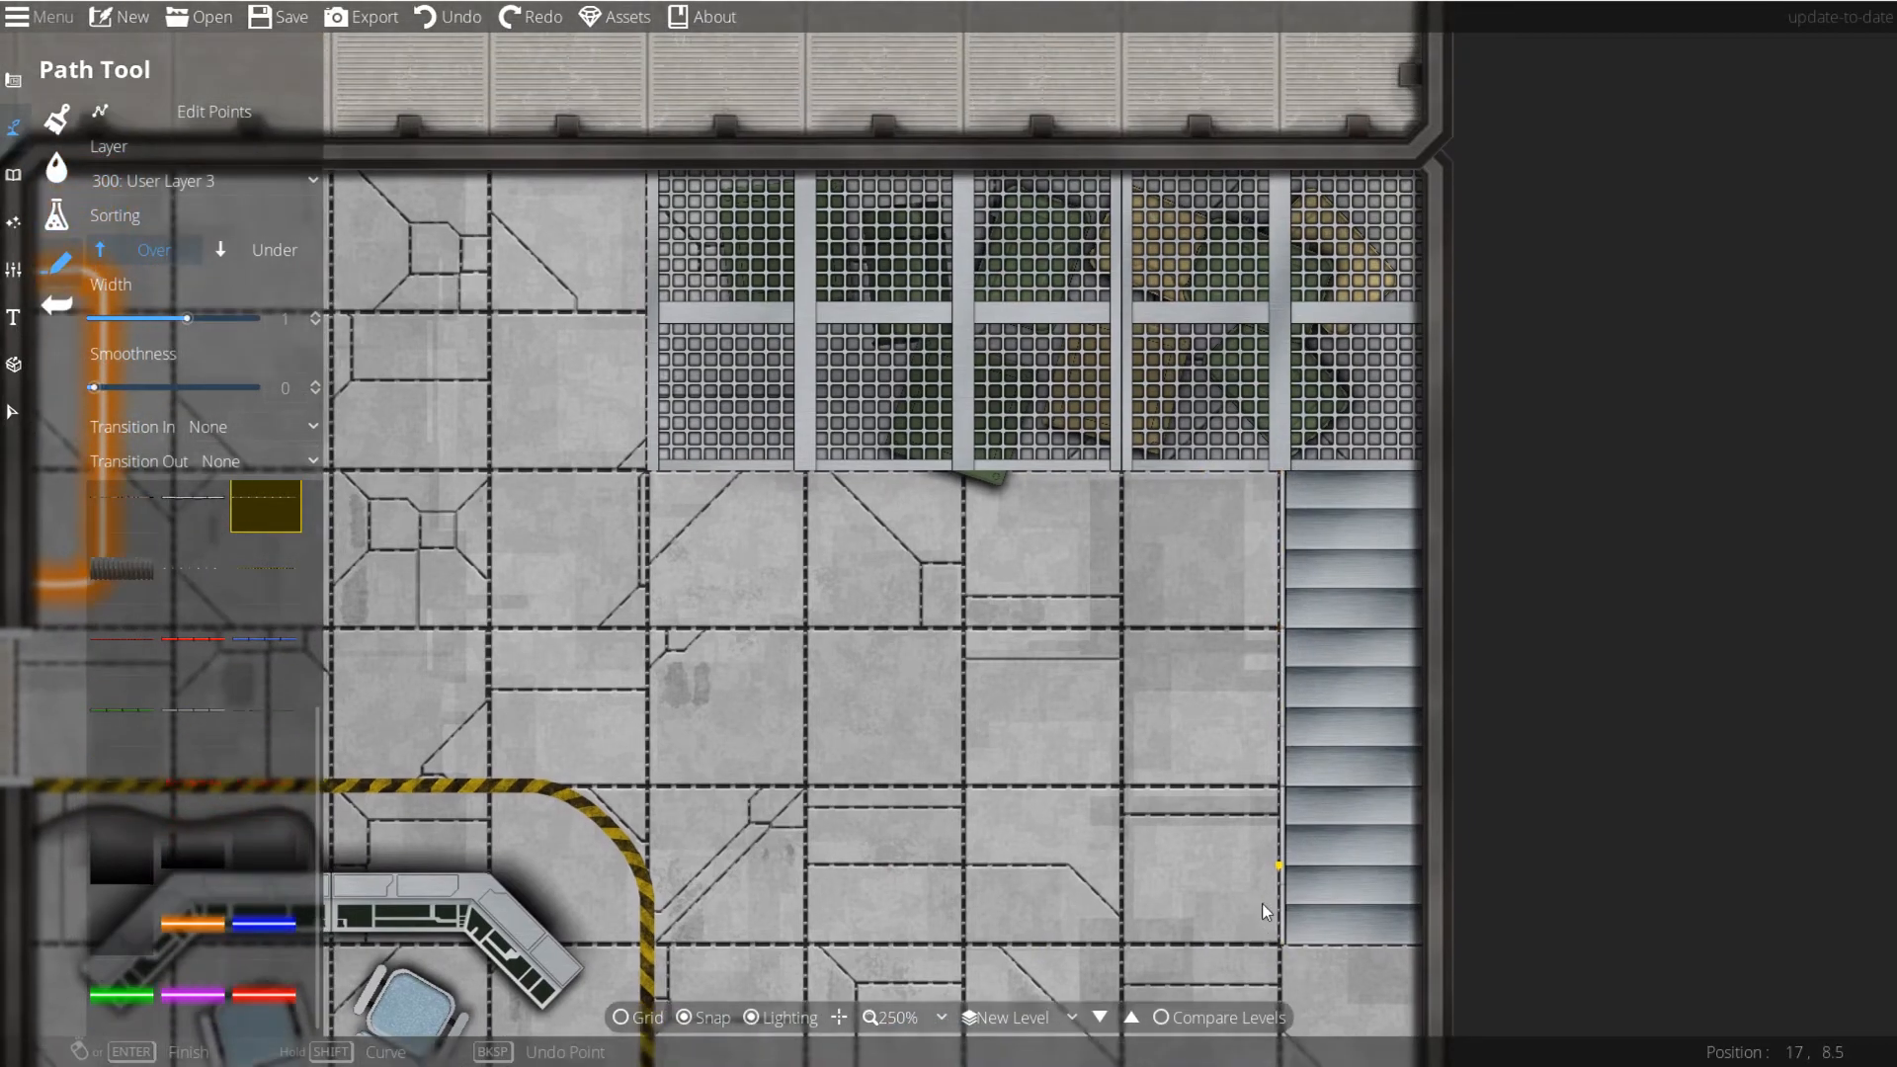
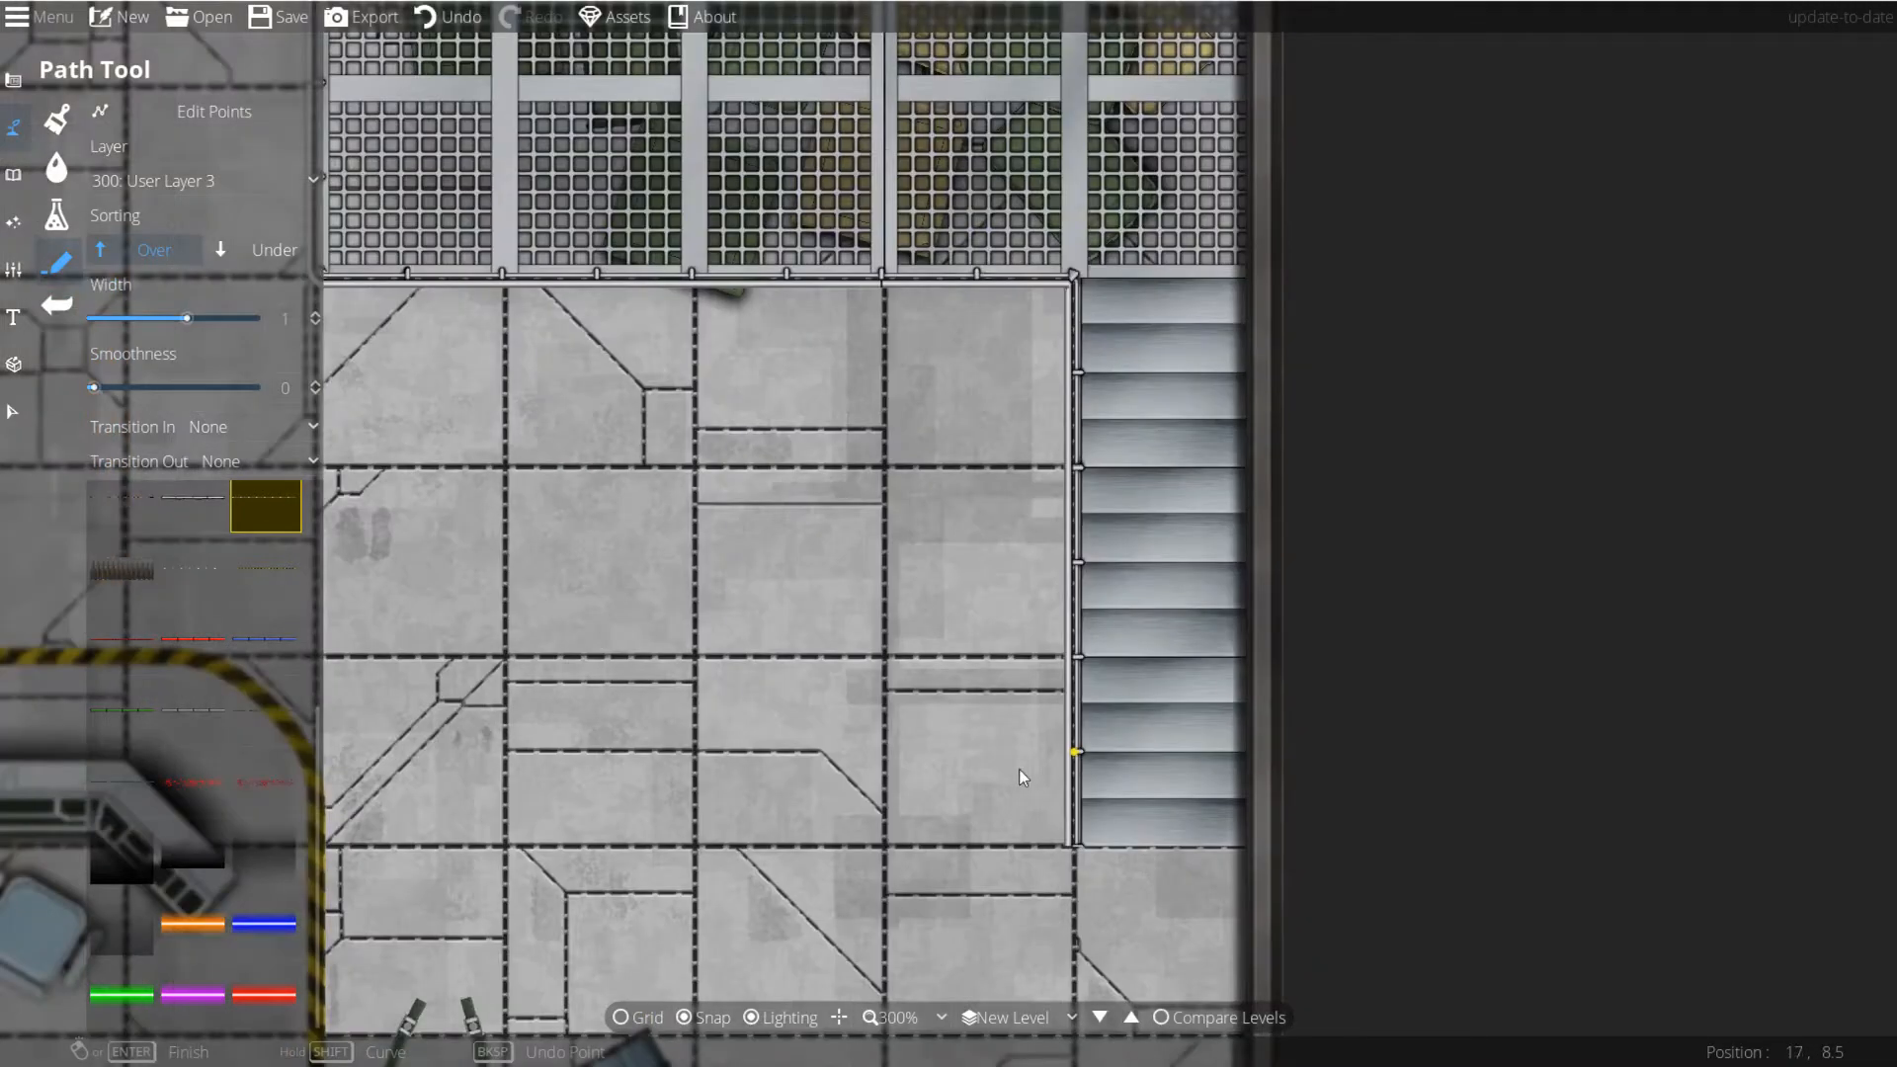
Step: Draw a fading shadow path of width 1 along the floor beside the staircase railing on User Layer 1, sorted under
{"action": "left_click", "coordinate": [259, 875]}
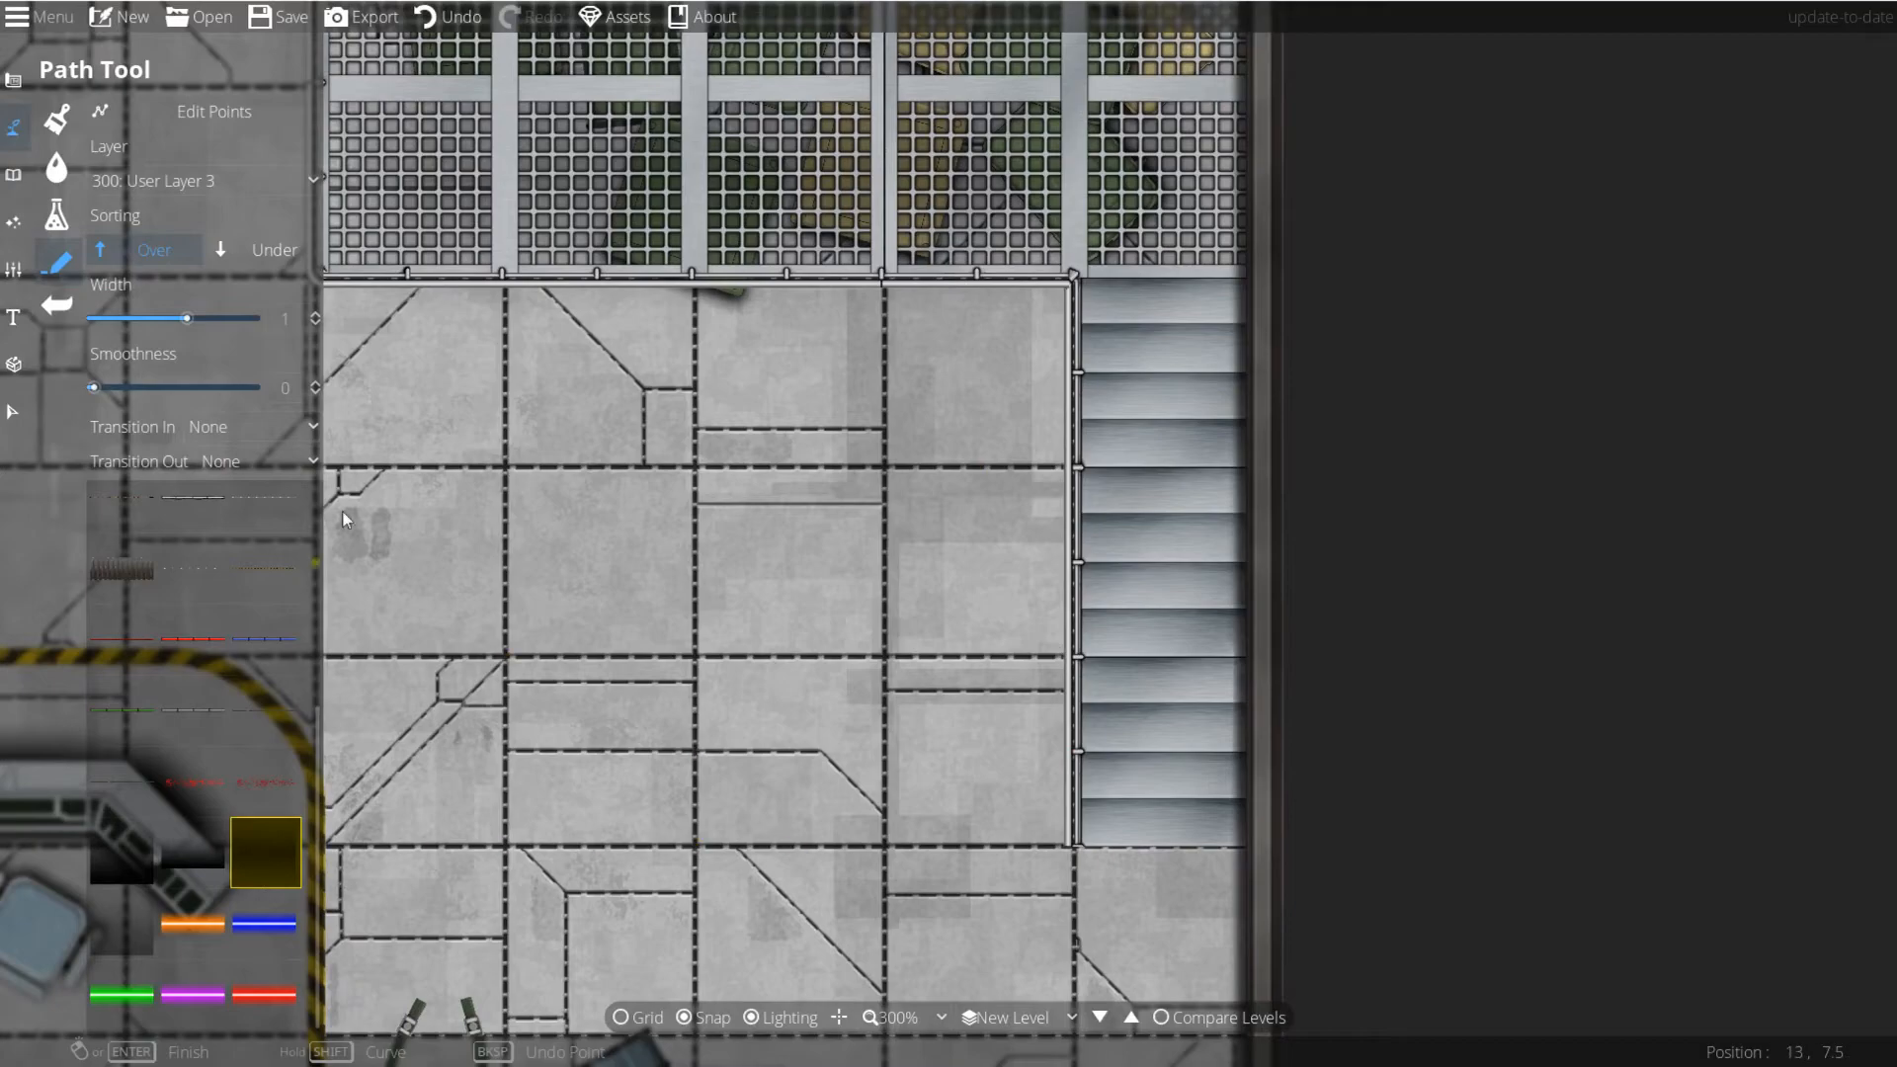
{"action": "left_click", "coordinate": [695, 752]}
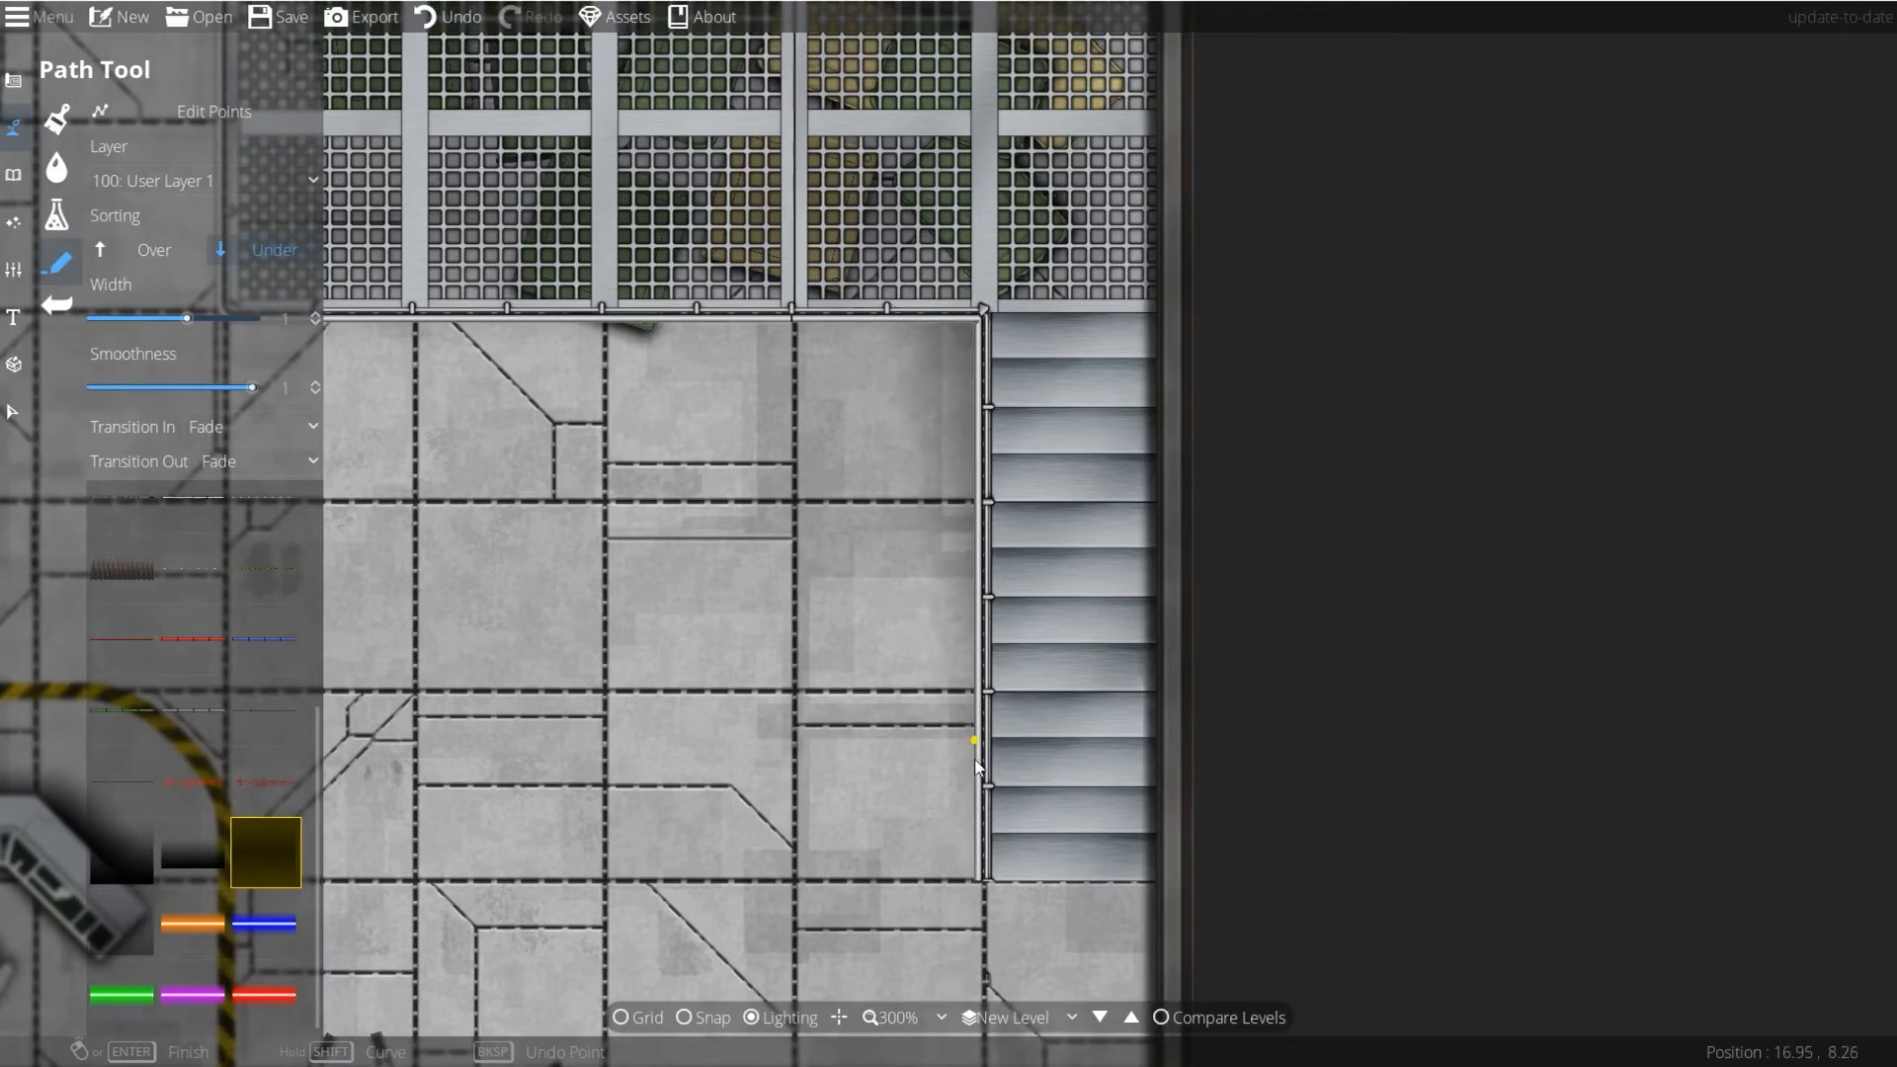
{"action": "left_click_drag", "start_coordinate": [982, 269], "coordinate": [1019, 338]}
{"action": "left_click", "coordinate": [1014, 316]}
{"action": "left_click_drag", "start_coordinate": [810, 272], "coordinate": [918, 485]}
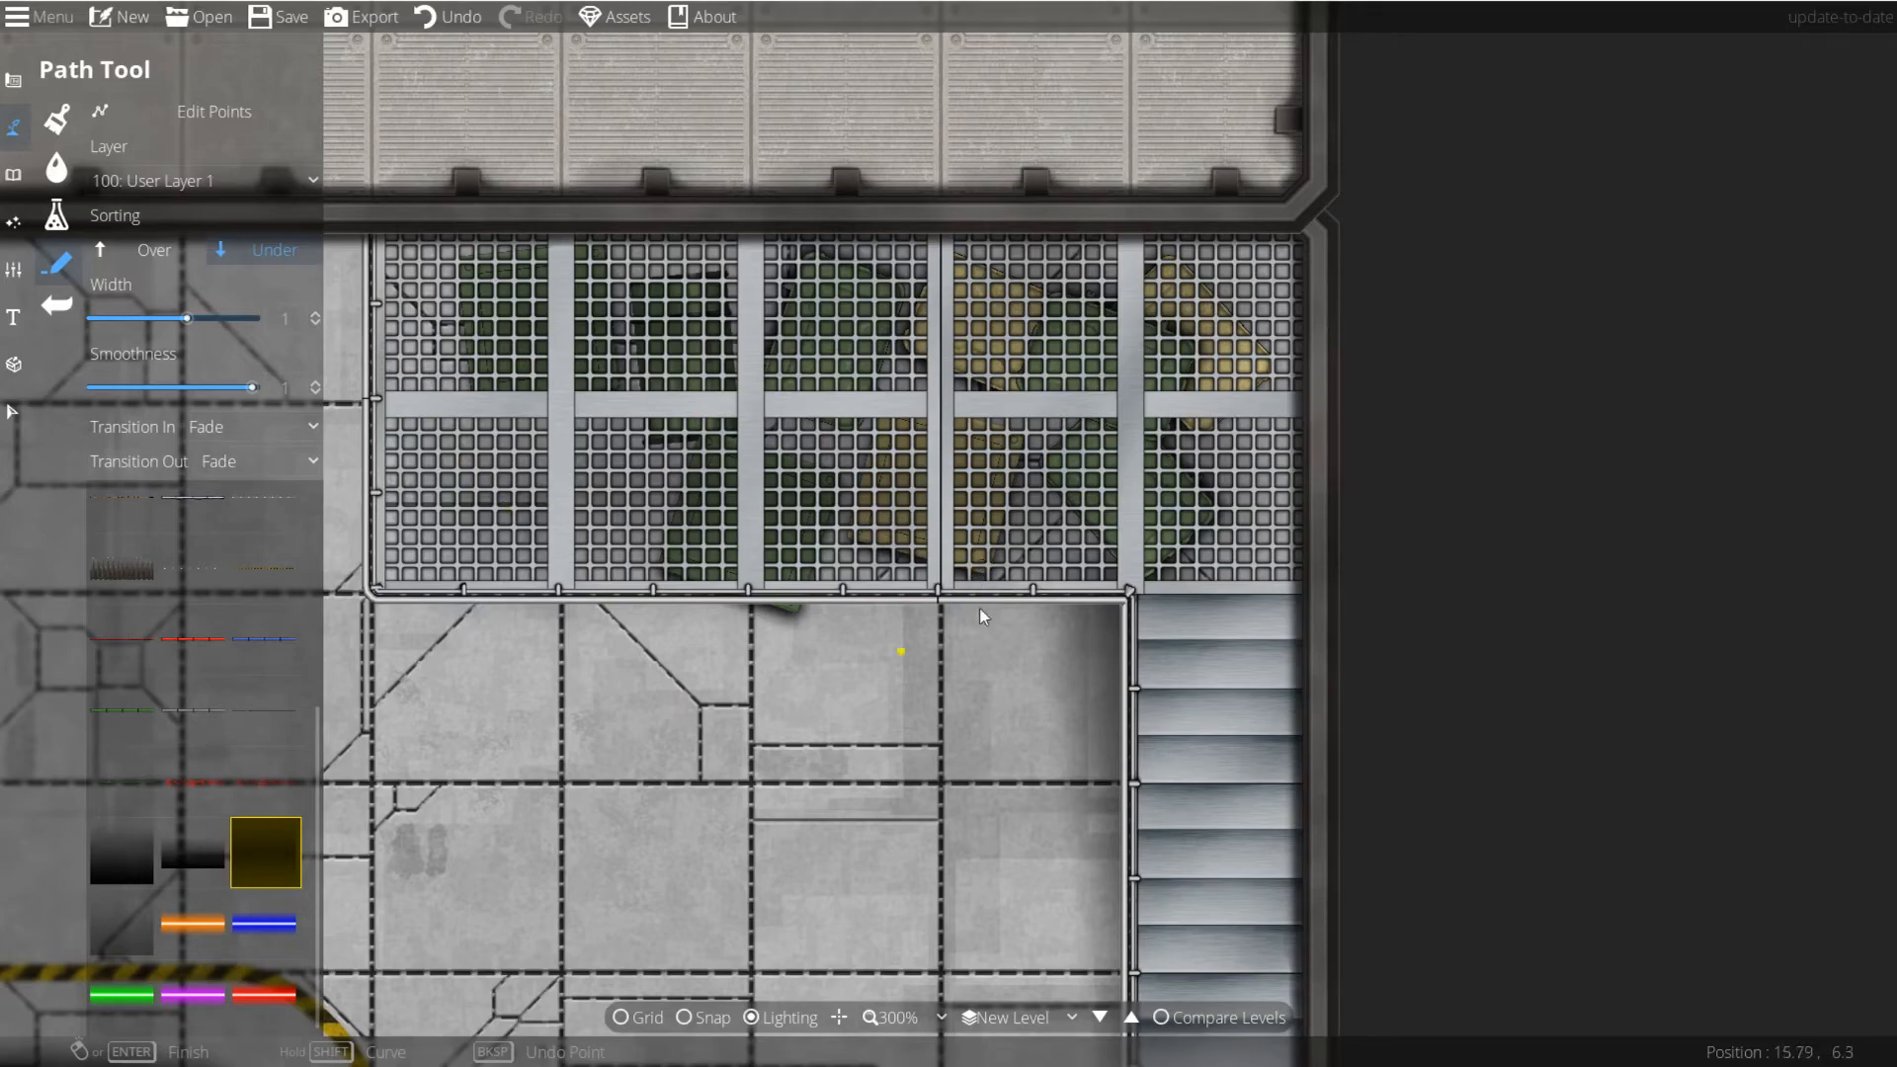
{"action": "left_click_drag", "start_coordinate": [901, 486], "coordinate": [836, 249]}
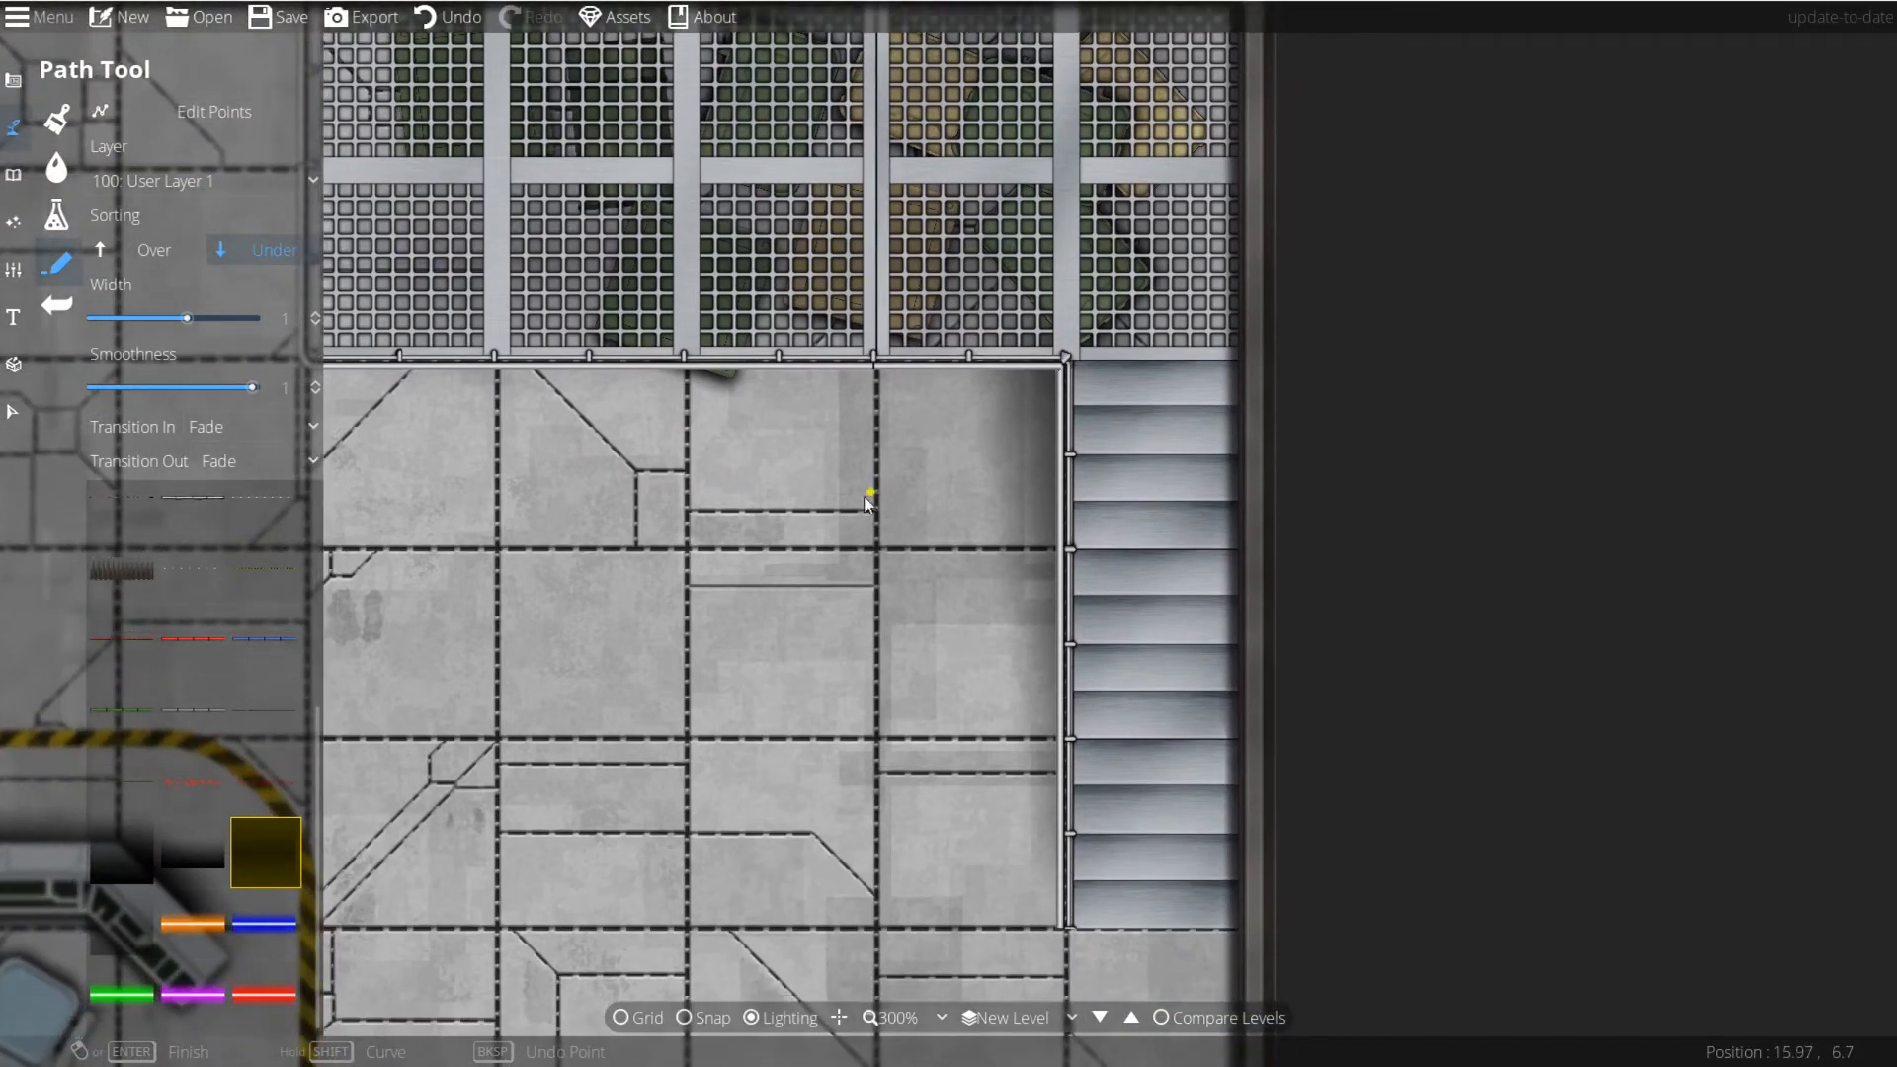
Step: Darken the map's ambient light to the grey 979797
{"action": "scroll", "coordinate": [832, 519], "scroll_direction": "down", "scroll_amount": 1}
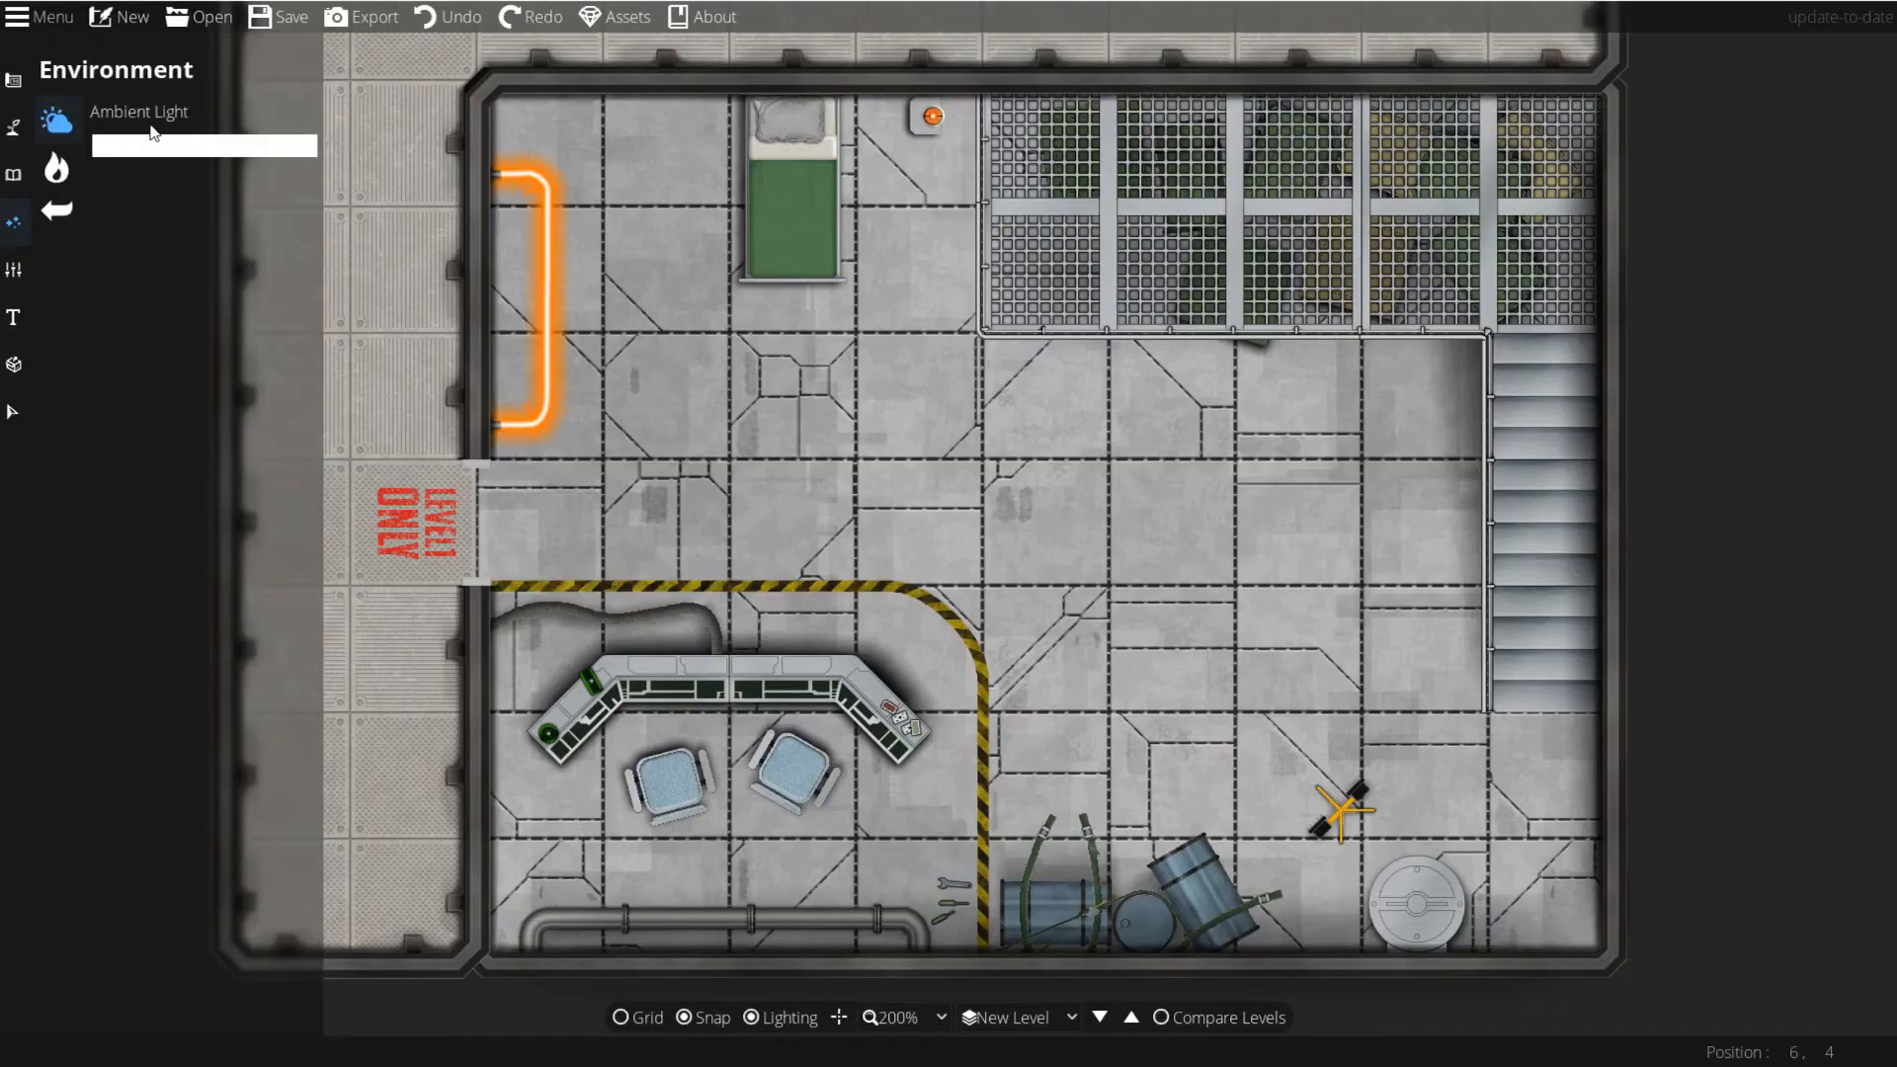
{"action": "left_click", "coordinate": [247, 148]}
{"action": "mouse_move", "coordinate": [35, 87]}
{"action": "left_mouse_down"}
{"action": "mouse_move", "coordinate": [4, 75]}
{"action": "mouse_move", "coordinate": [2, 96]}
{"action": "left_mouse_up"}
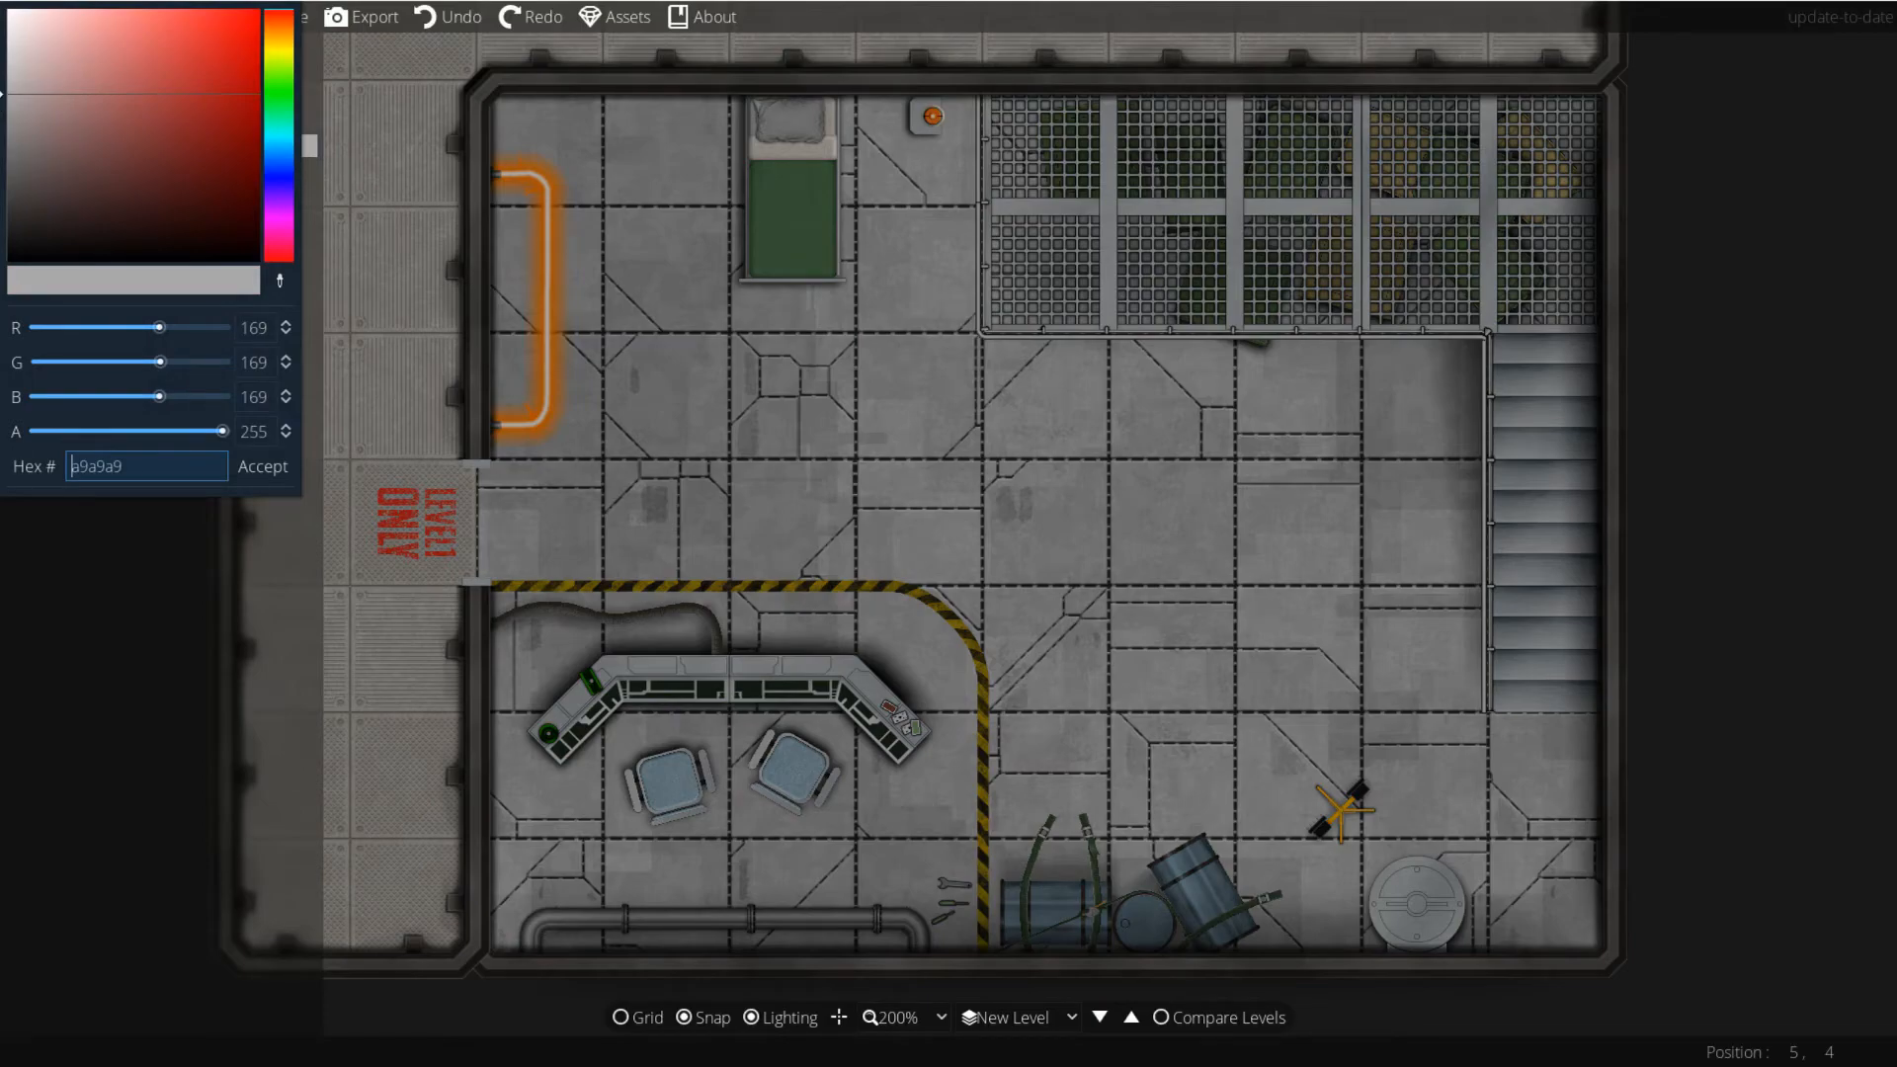
{"action": "left_click_drag", "start_coordinate": [28, 140], "coordinate": [2, 113]}
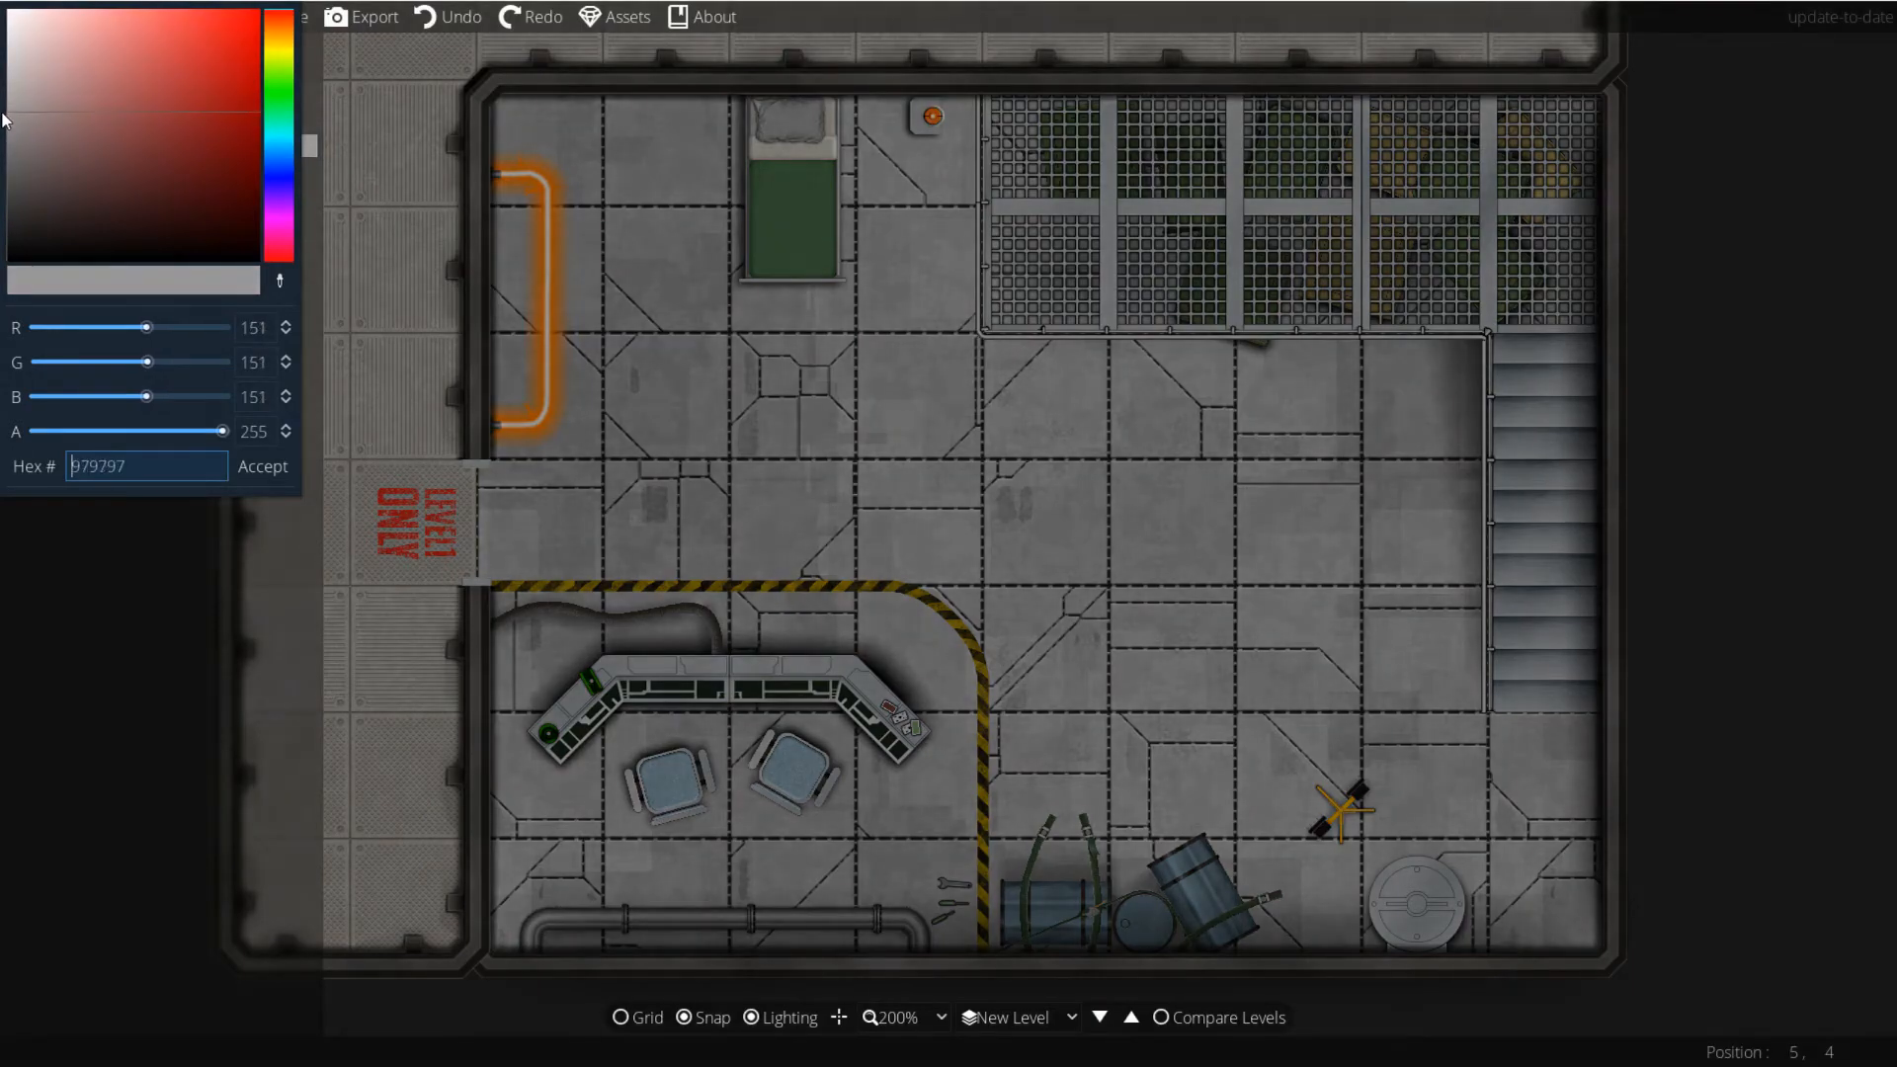
{"action": "left_click", "coordinate": [256, 467]}
Step: Place a Light Lamp style light on the orange lamp beside the bed and set the light range to 3.5 with an orange colour
{"action": "left_click", "coordinate": [57, 168]}
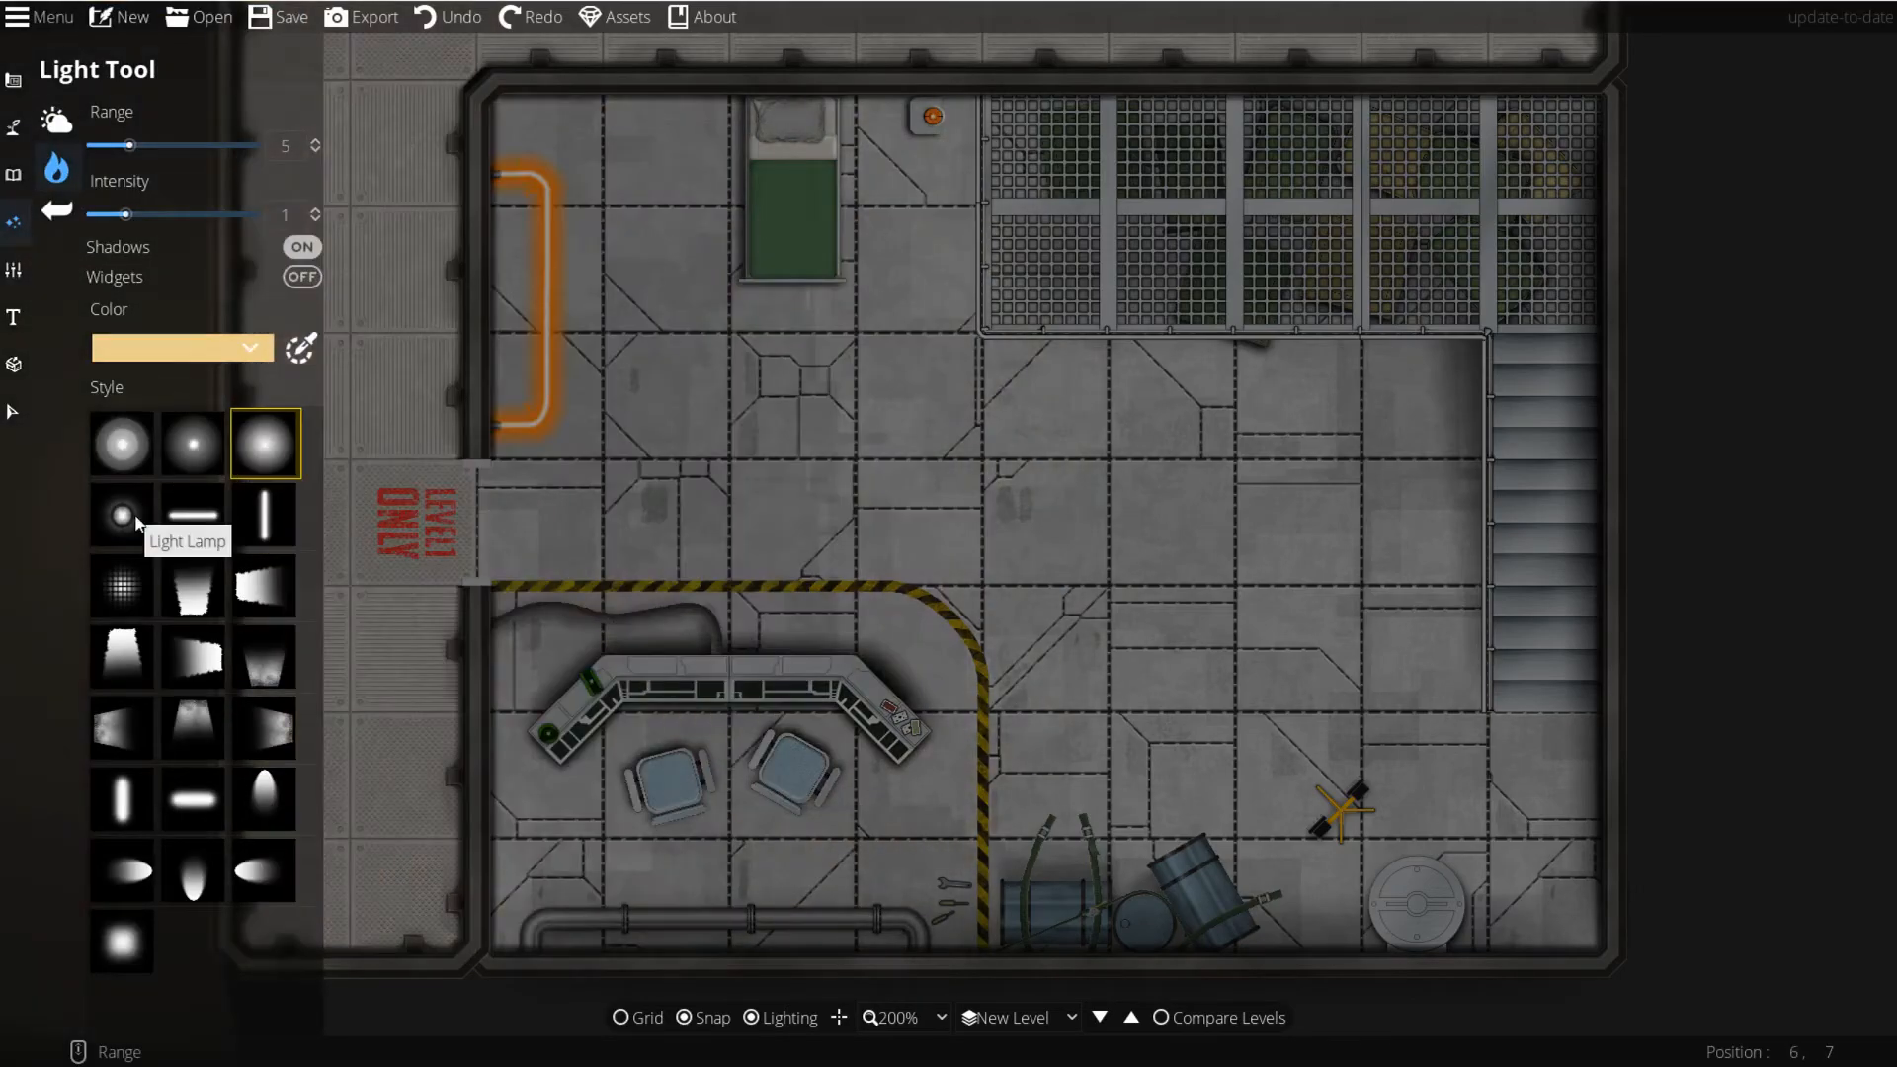
{"action": "left_click", "coordinate": [123, 515]}
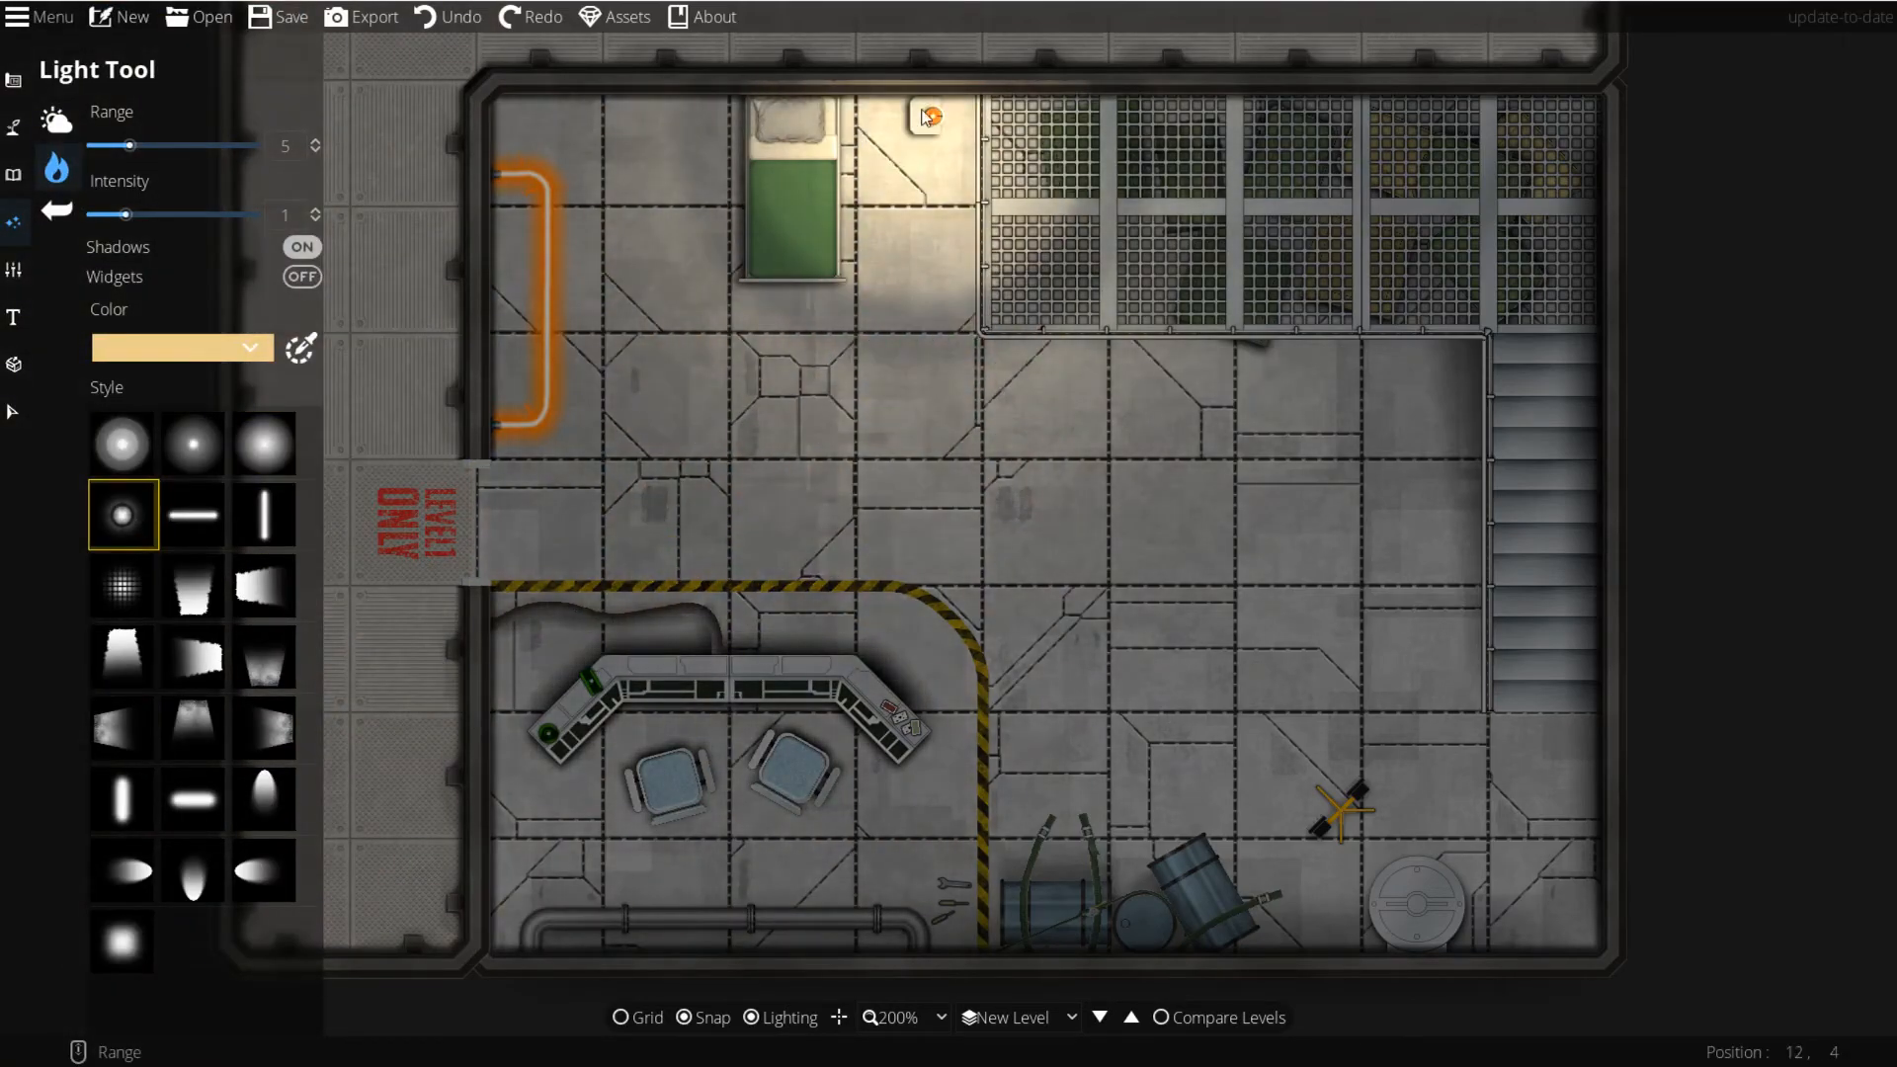
{"action": "left_click", "coordinate": [942, 119]}
{"action": "scroll", "coordinate": [911, 380], "scroll_direction": "up", "scroll_amount": 6}
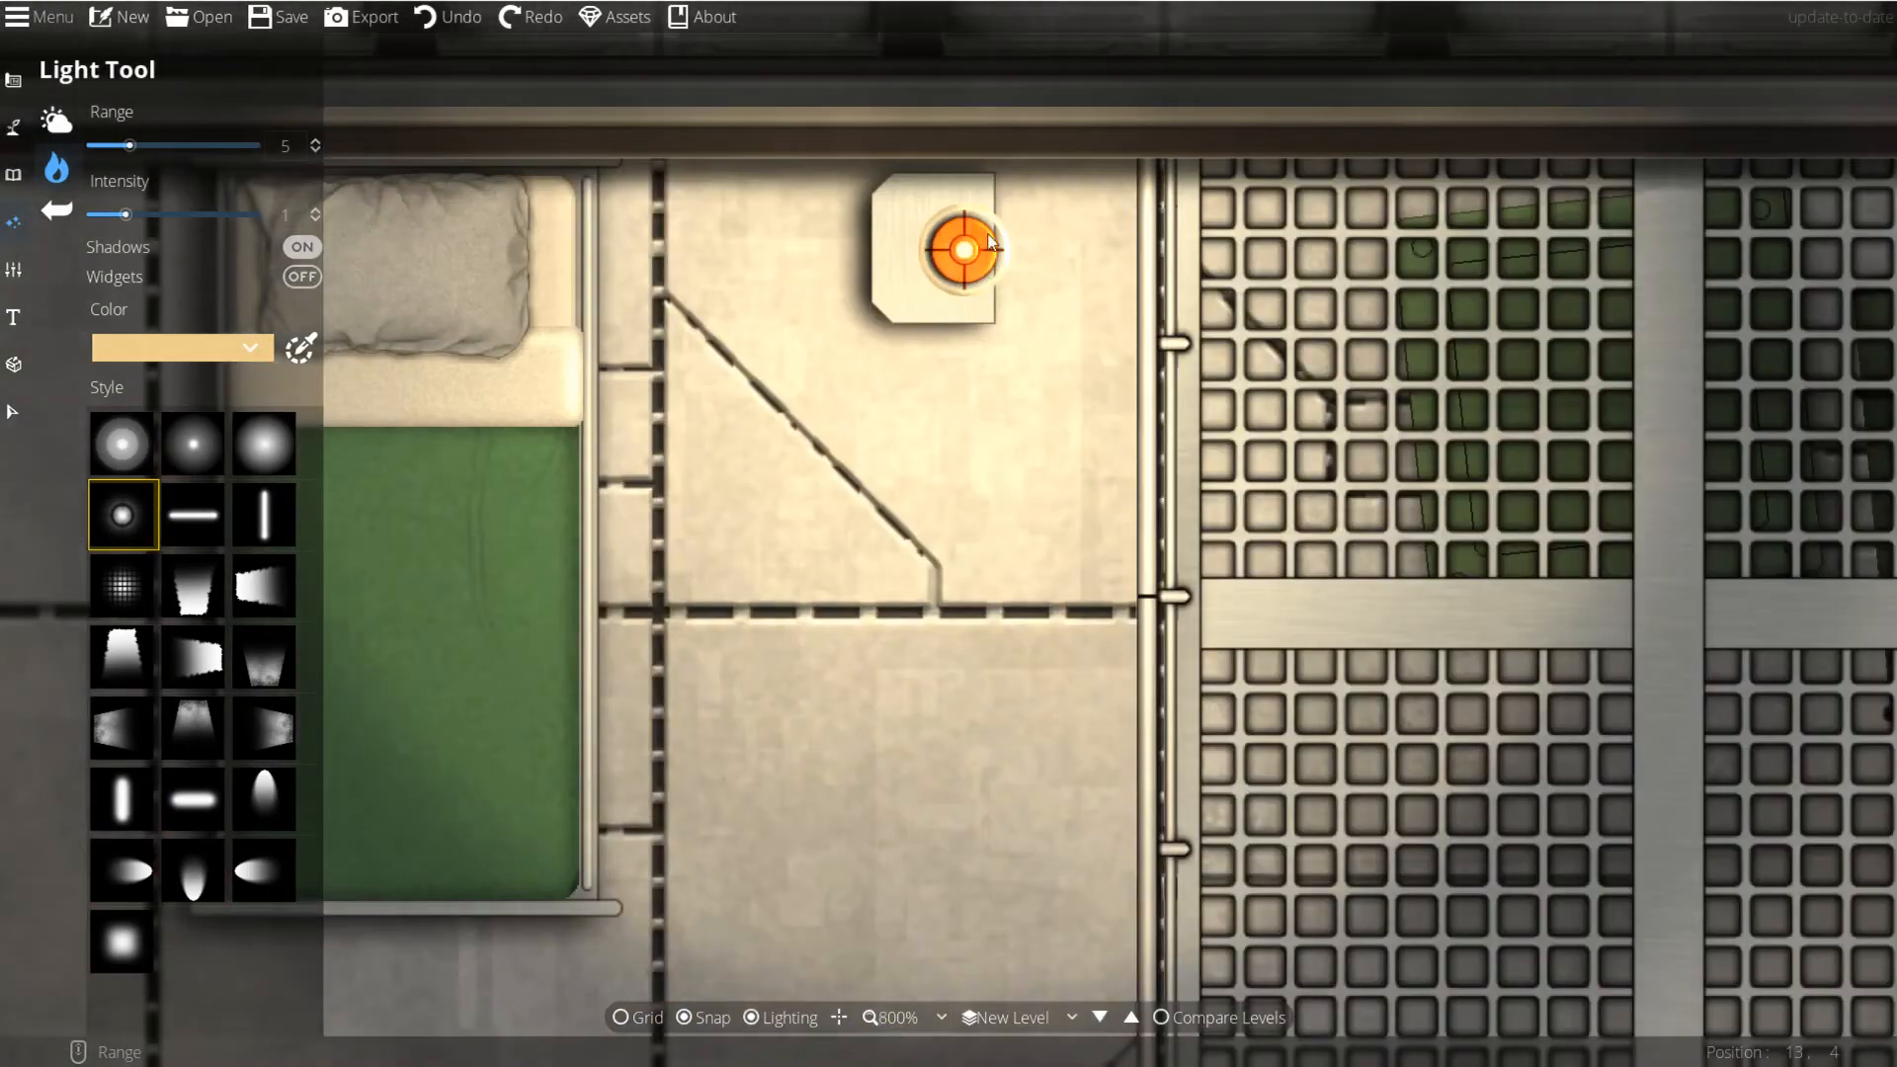
{"action": "scroll", "coordinate": [911, 380], "scroll_direction": "down", "scroll_amount": 5}
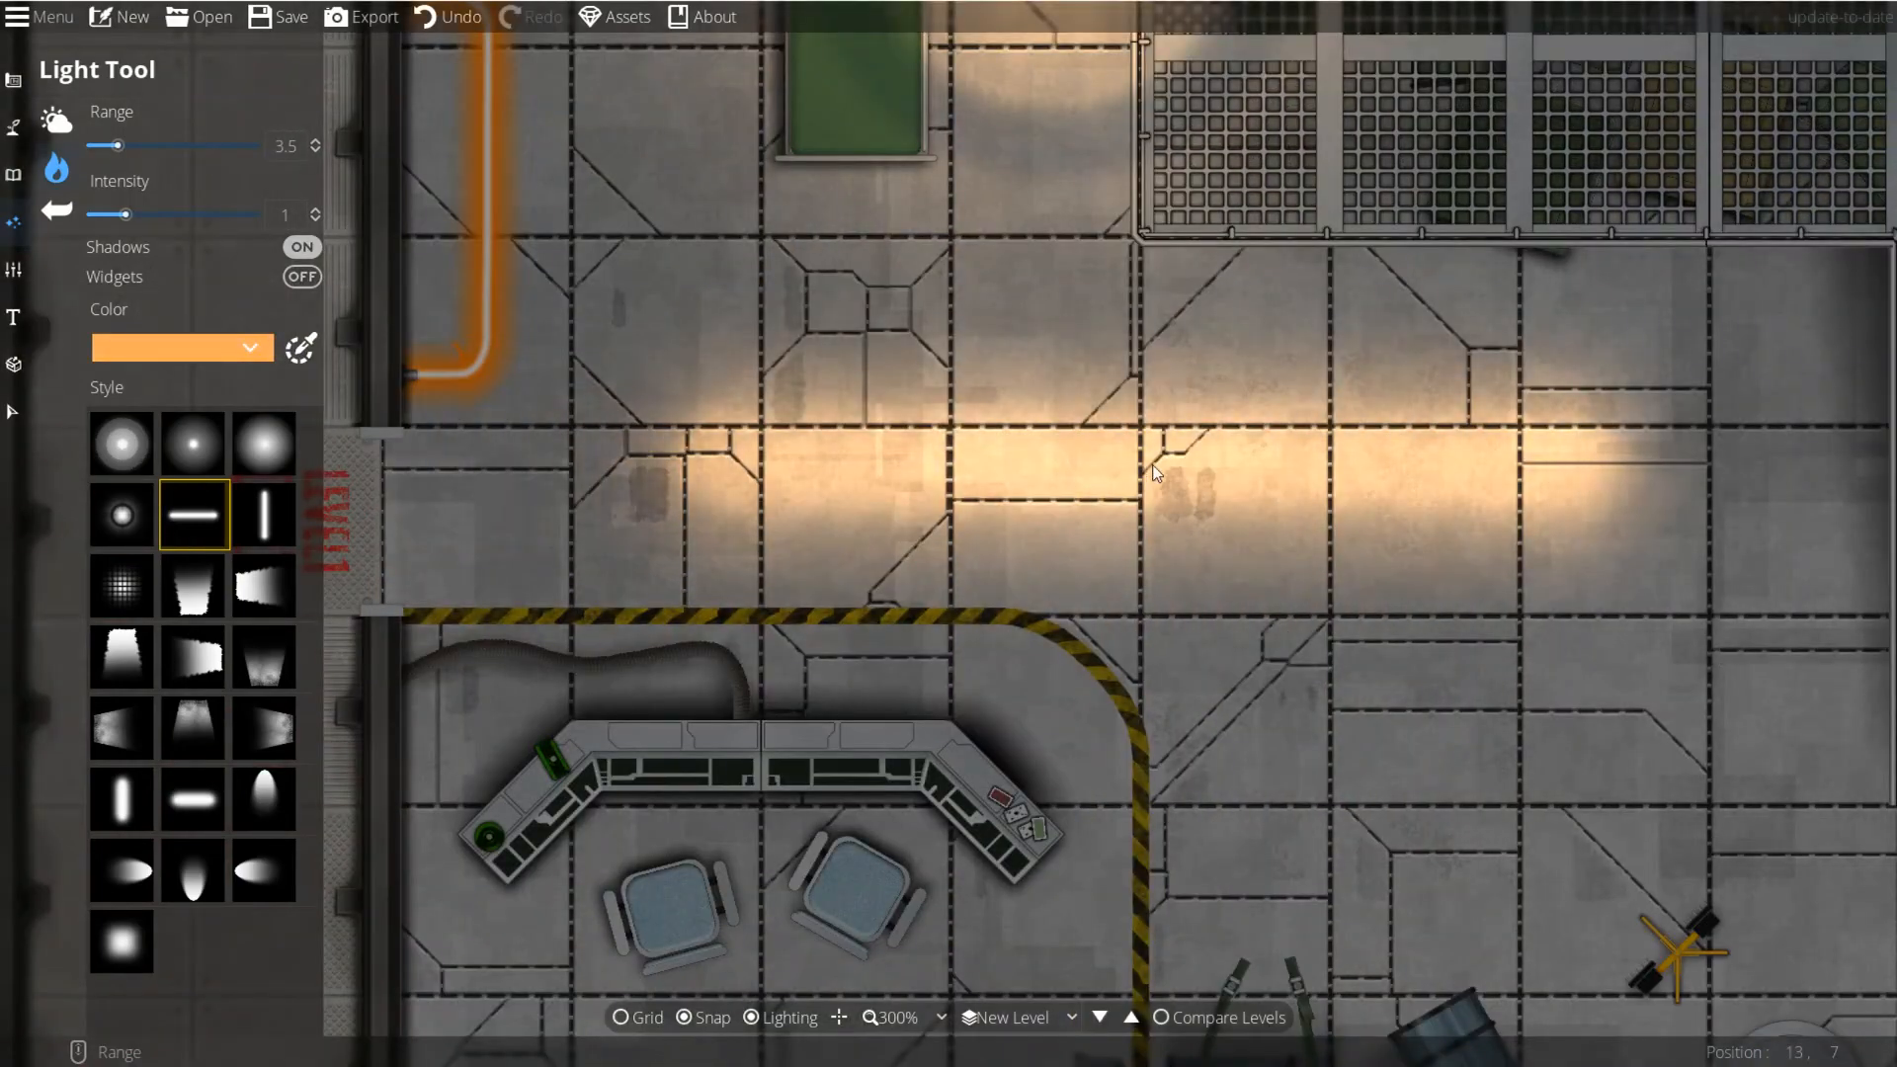
Step: Place a horizontal strip light with range 3.5 and intensity 1 across the open floor above the console
{"action": "left_click", "coordinate": [265, 514]}
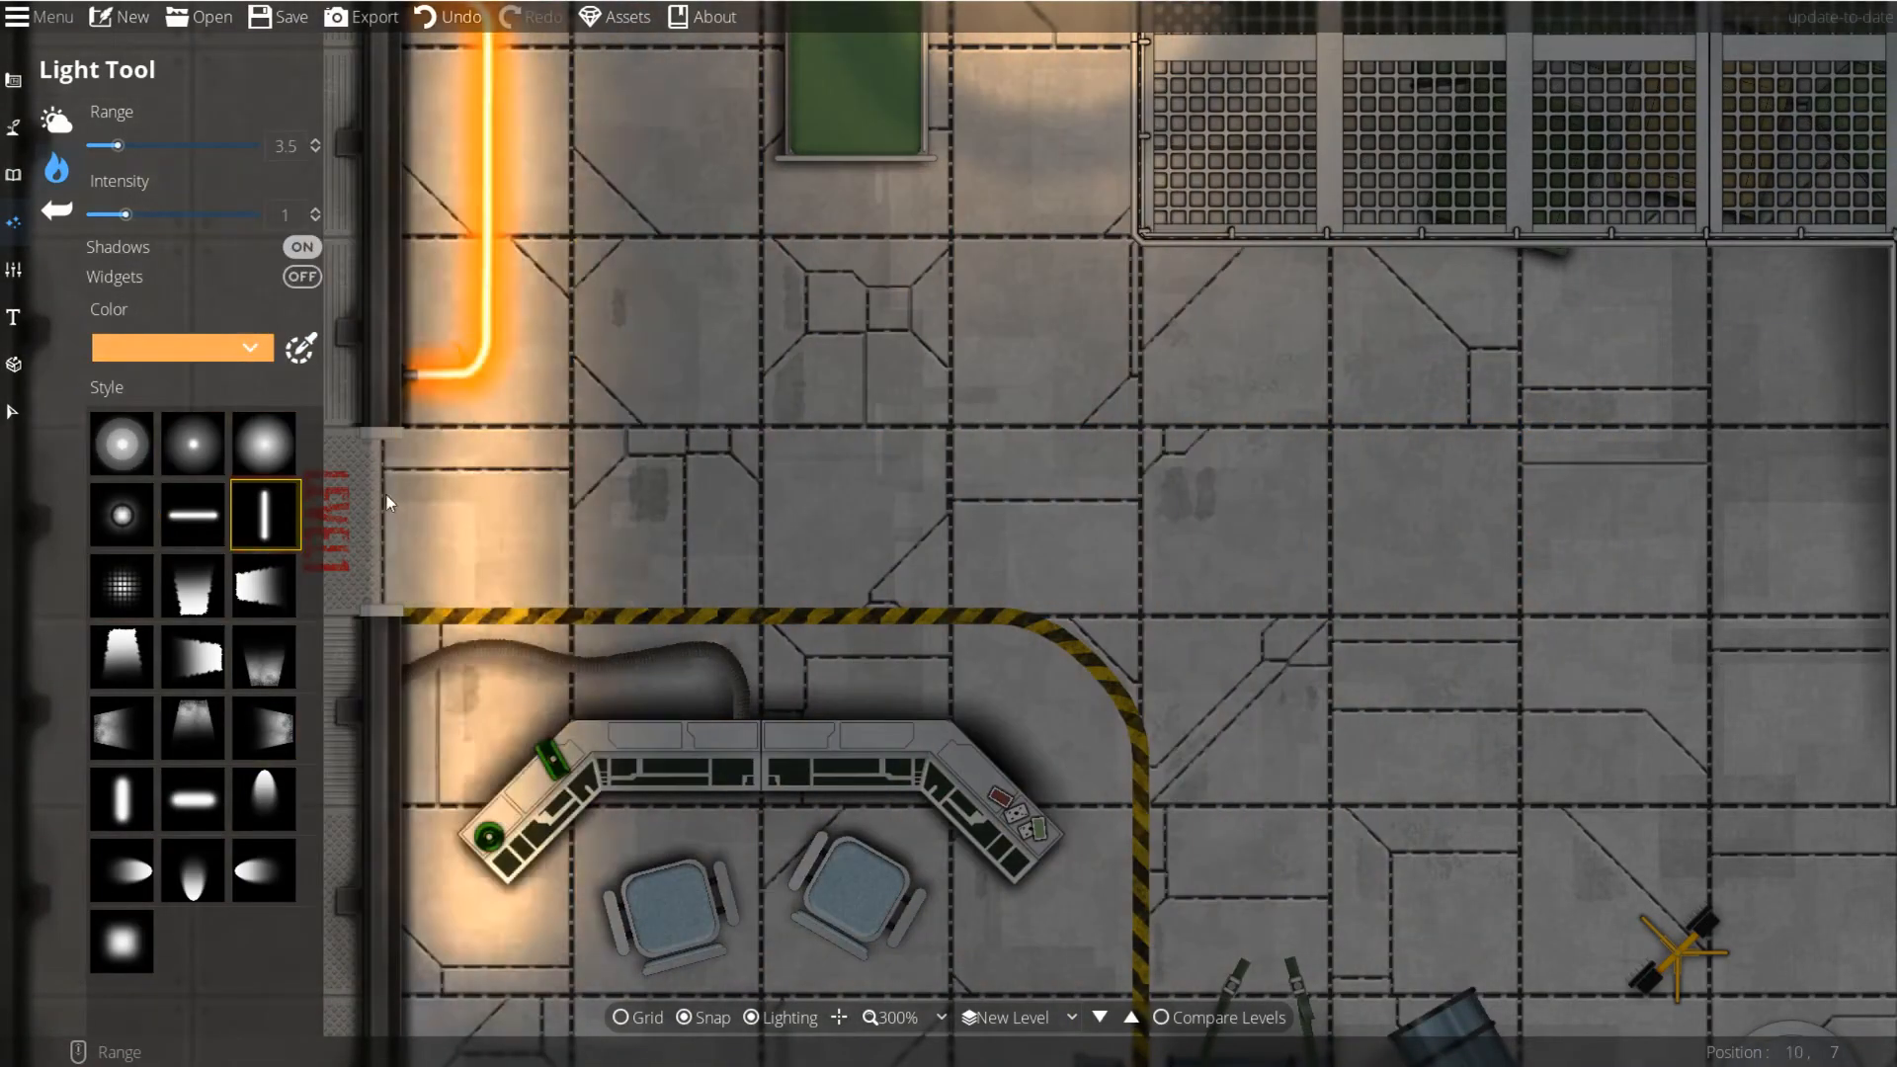
{"action": "left_click", "coordinate": [209, 513]}
{"action": "scroll", "coordinate": [1170, 468], "scroll_direction": "down", "scroll_amount": 1}
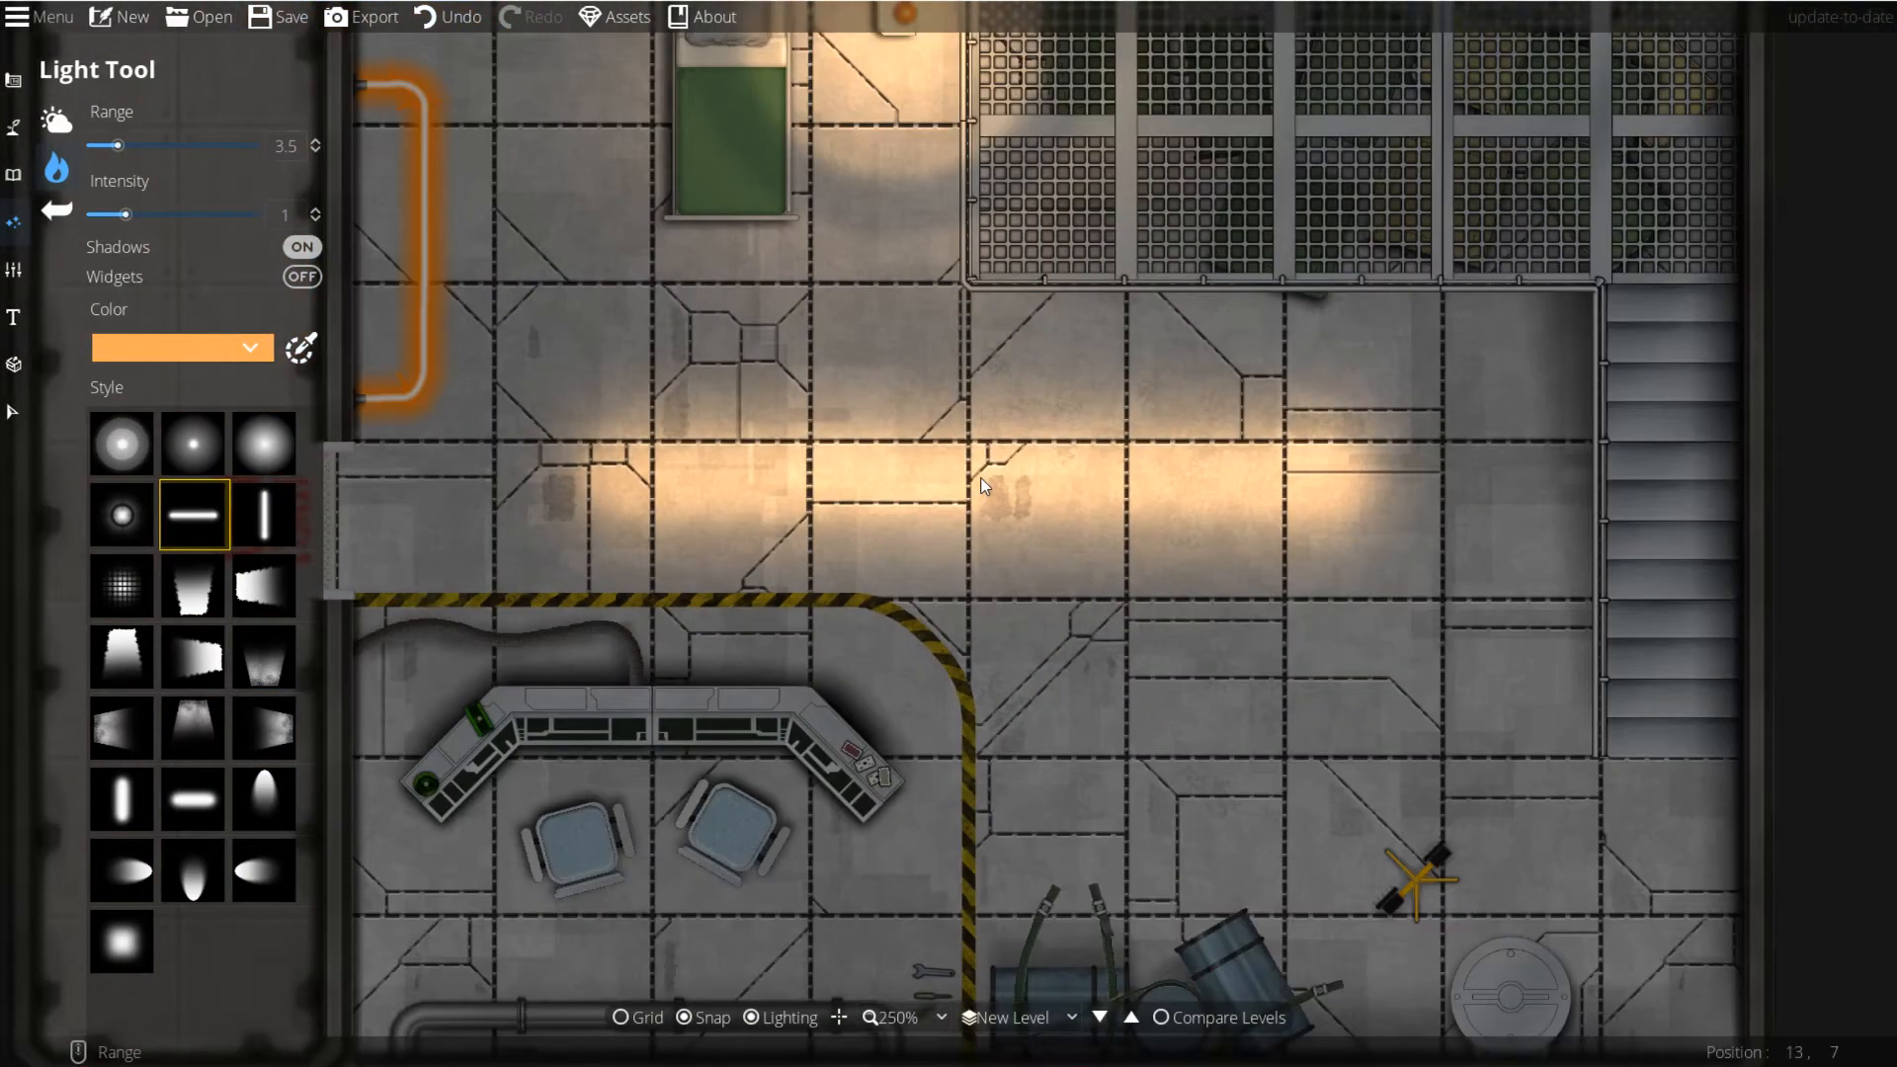
{"action": "left_click_drag", "start_coordinate": [795, 492], "coordinate": [980, 462]}
{"action": "left_click", "coordinate": [1064, 478]}
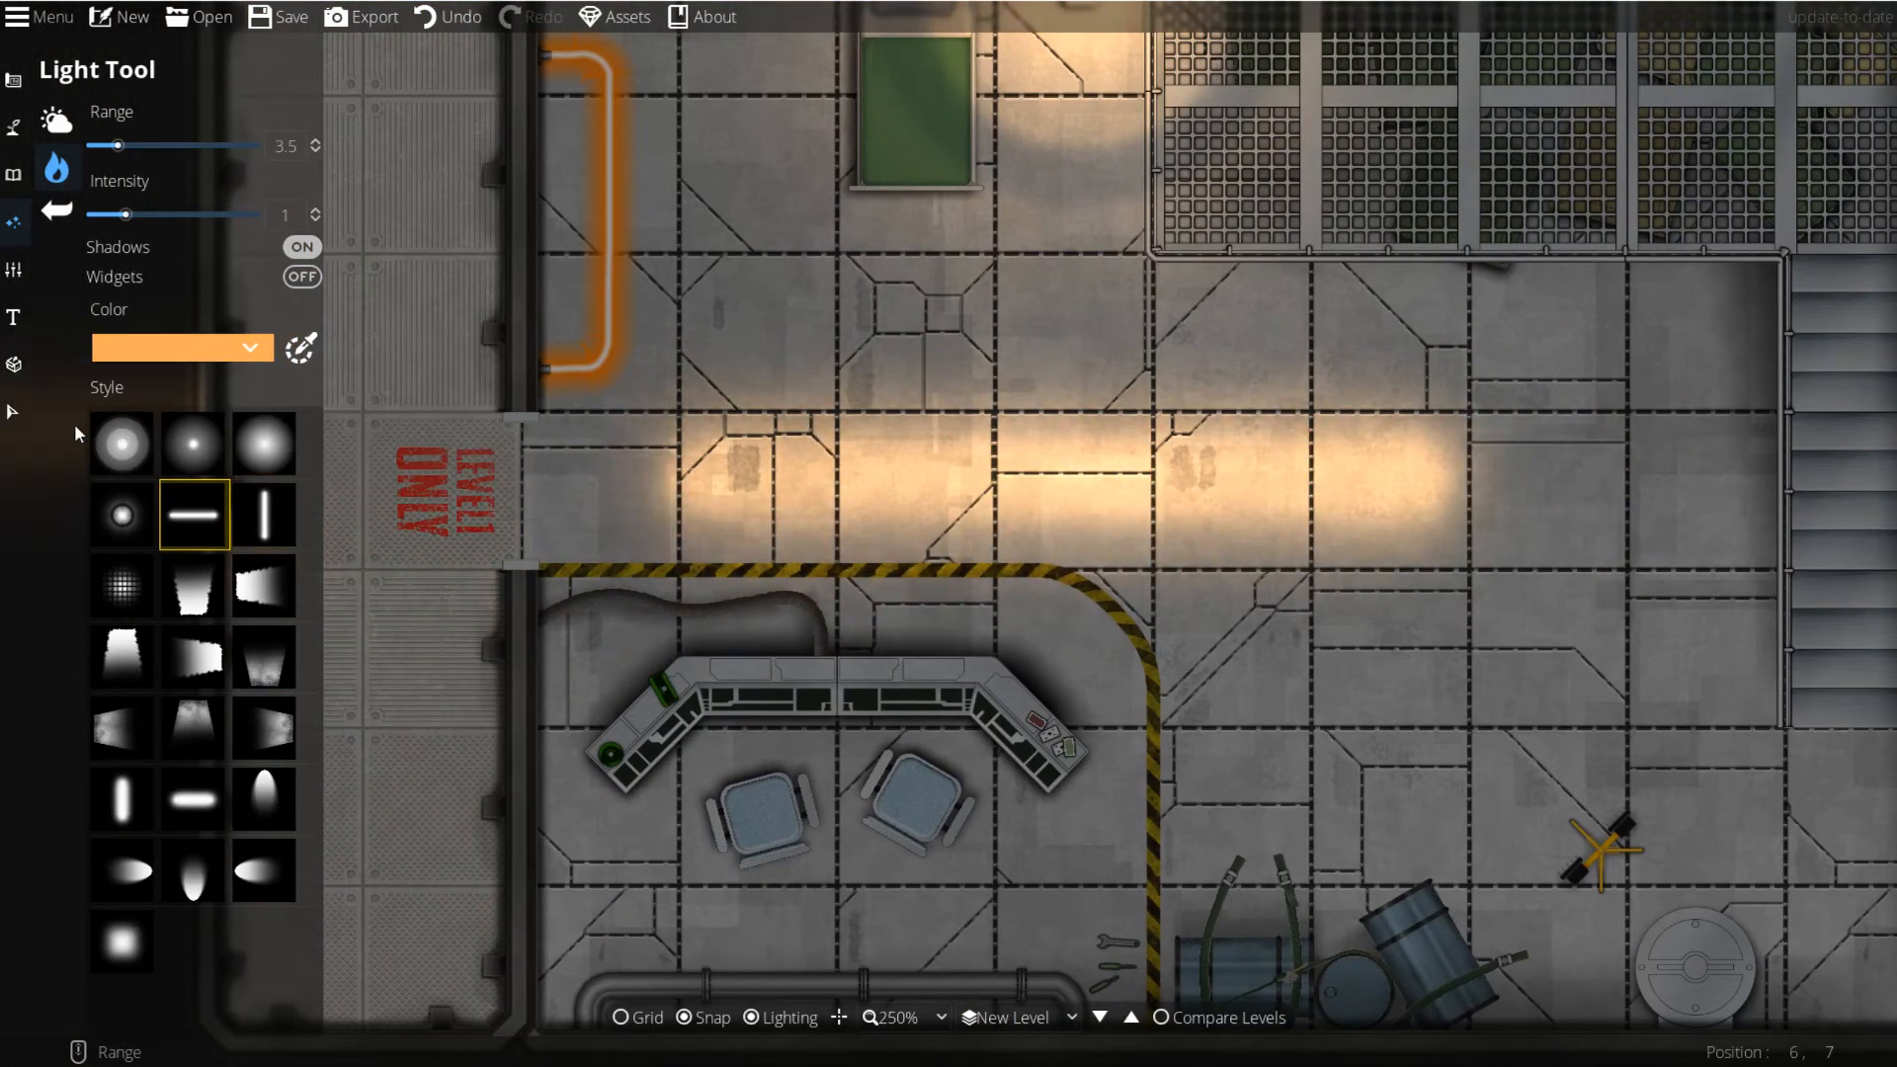
Step: Tilt the strip light on the open floor above the console diagonally and delete it
{"action": "left_click", "coordinate": [19, 424]}
{"action": "left_click", "coordinate": [1068, 479]}
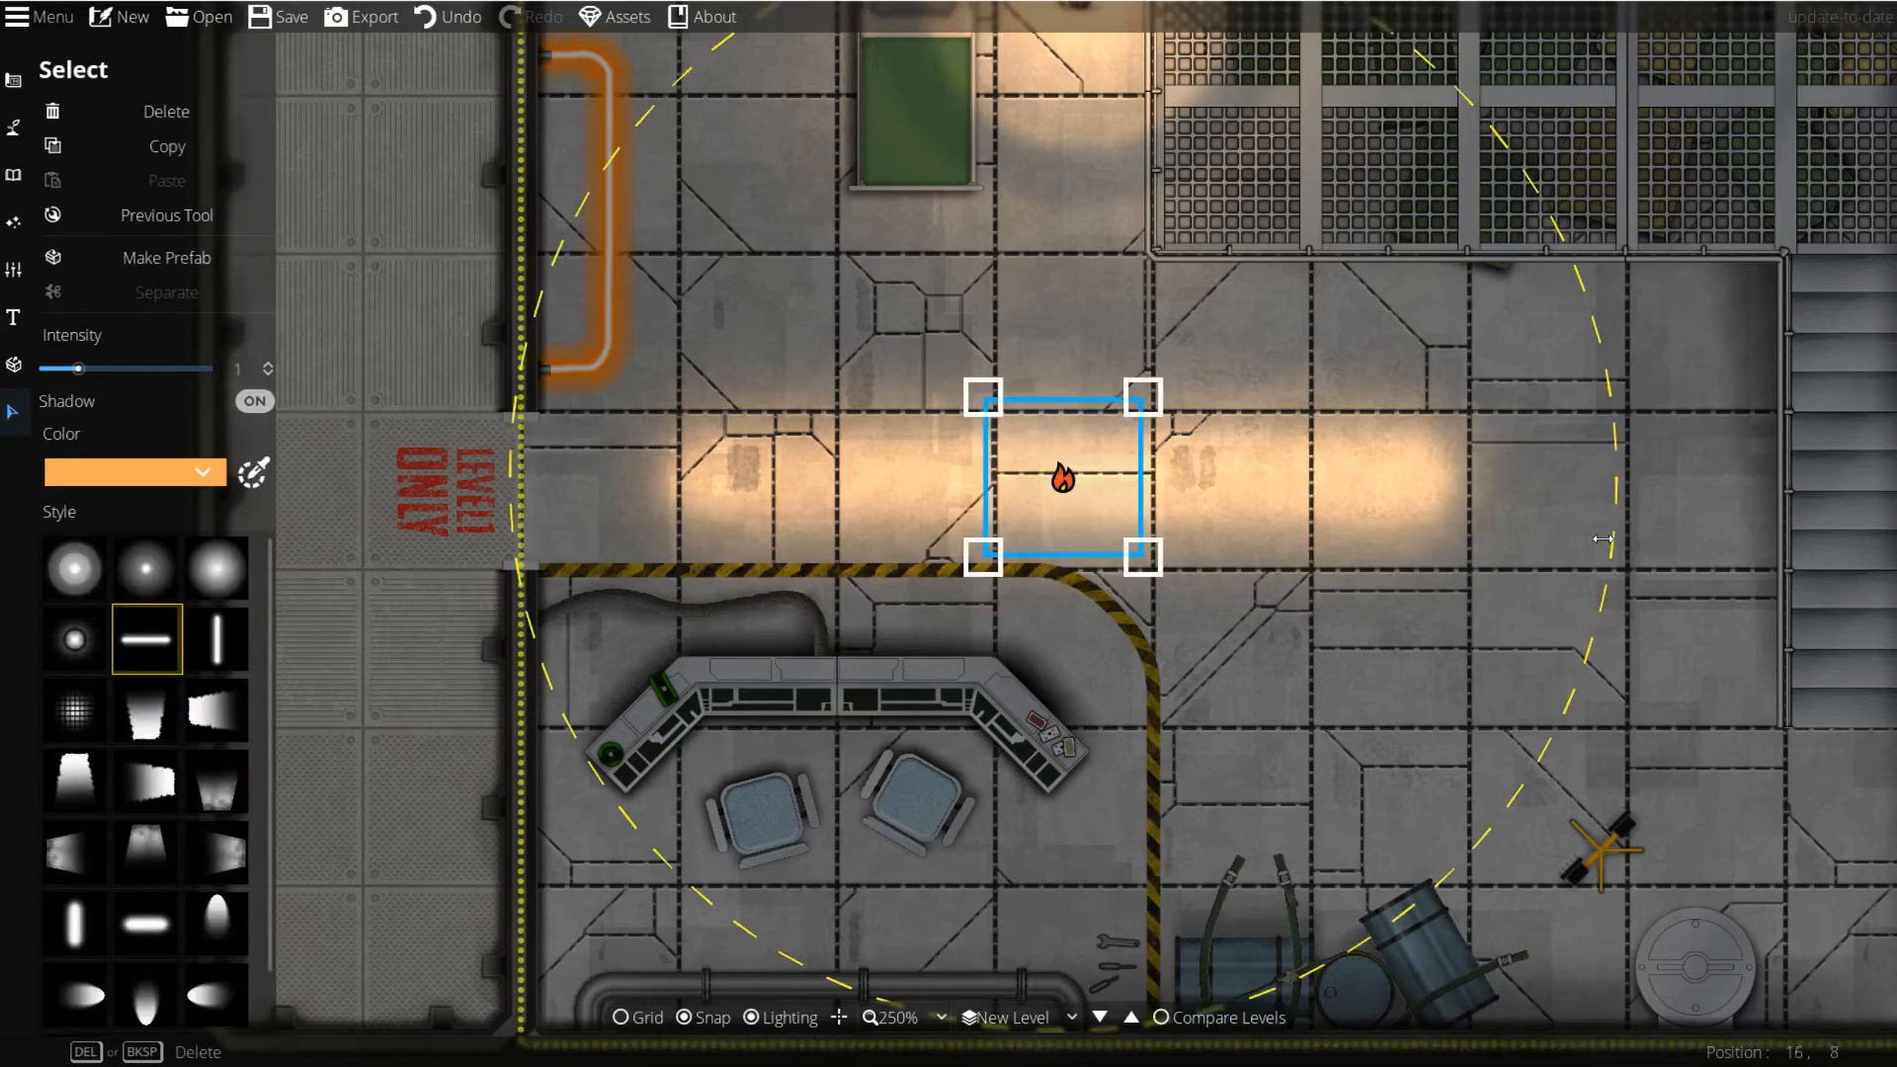
{"action": "left_click_drag", "start_coordinate": [1611, 435], "coordinate": [1707, 393]}
{"action": "left_click_drag", "start_coordinate": [1184, 475], "coordinate": [1166, 474]}
{"action": "scroll", "coordinate": [1166, 474], "scroll_direction": "down", "scroll_amount": 10}
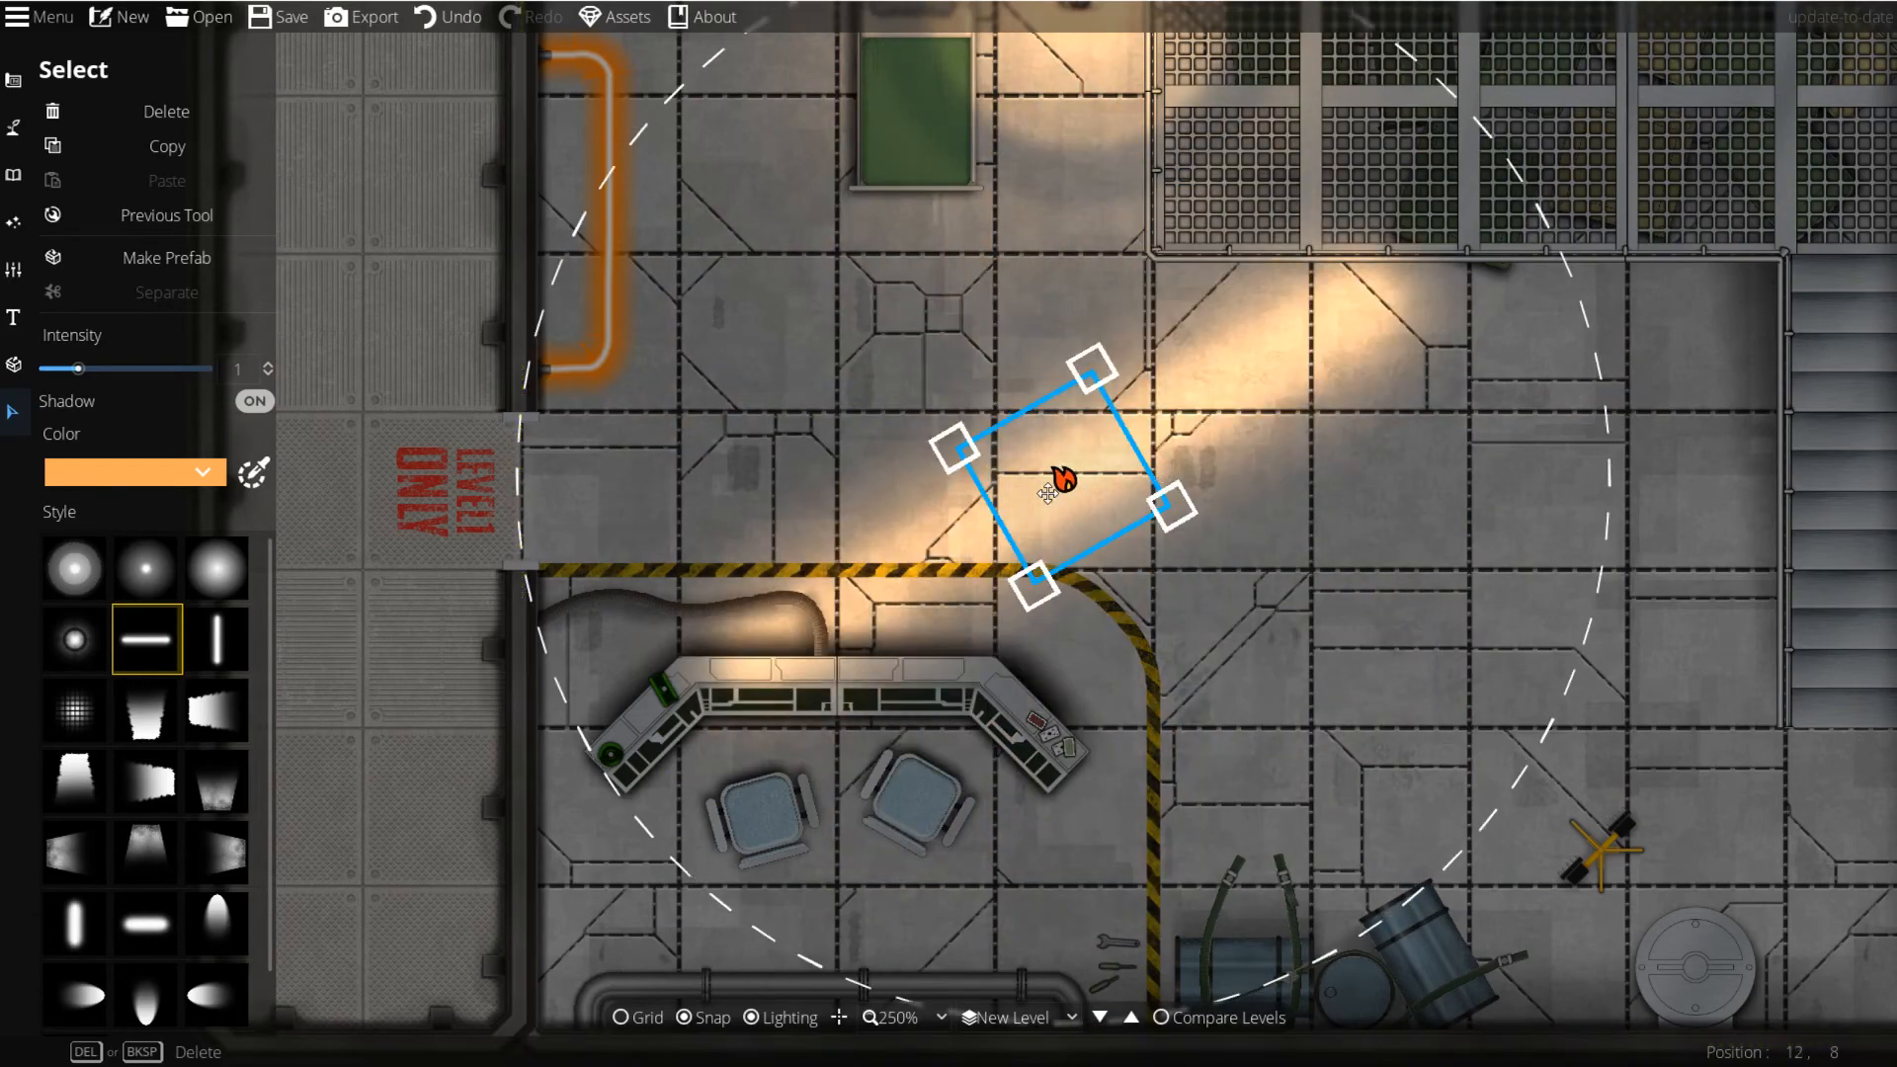
{"action": "key", "text": "Delete"}
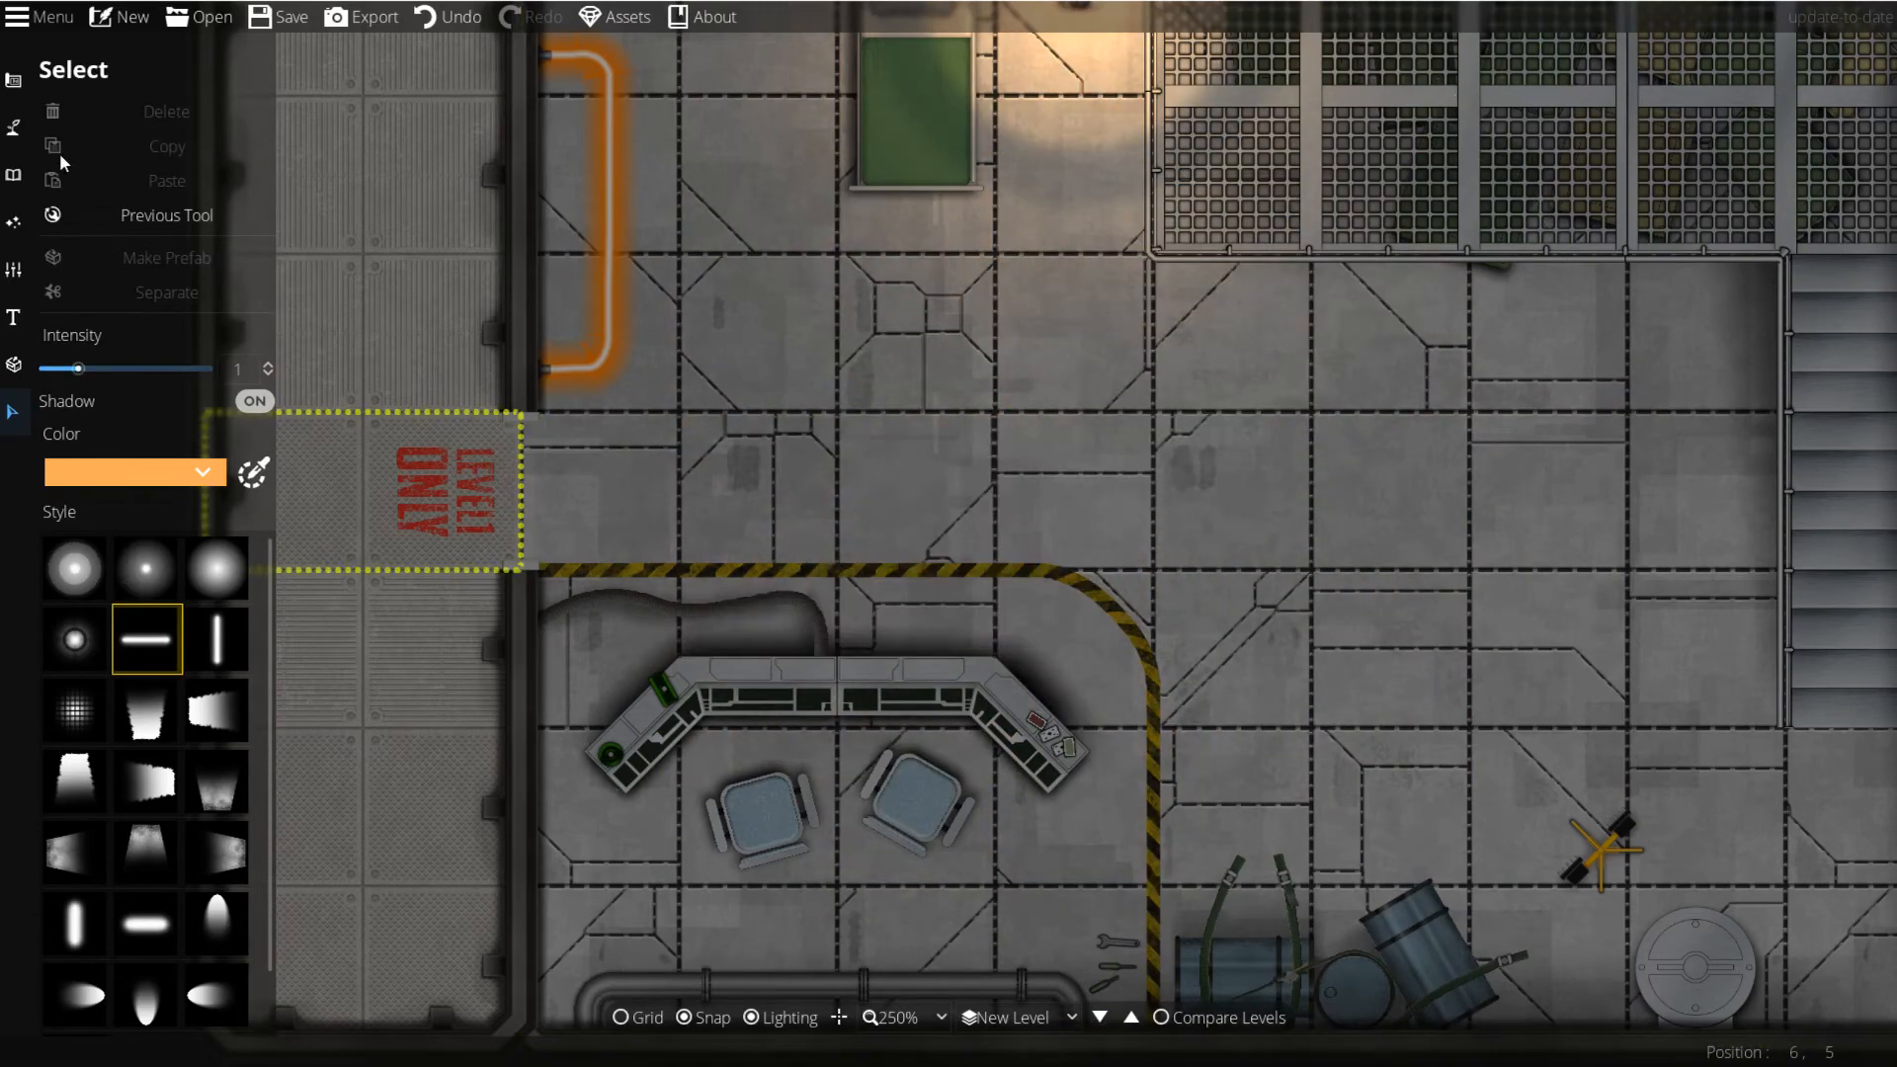
Step: Set the light colour to white and redo the deletion of the diagonal strip light
{"action": "left_click", "coordinate": [13, 222]}
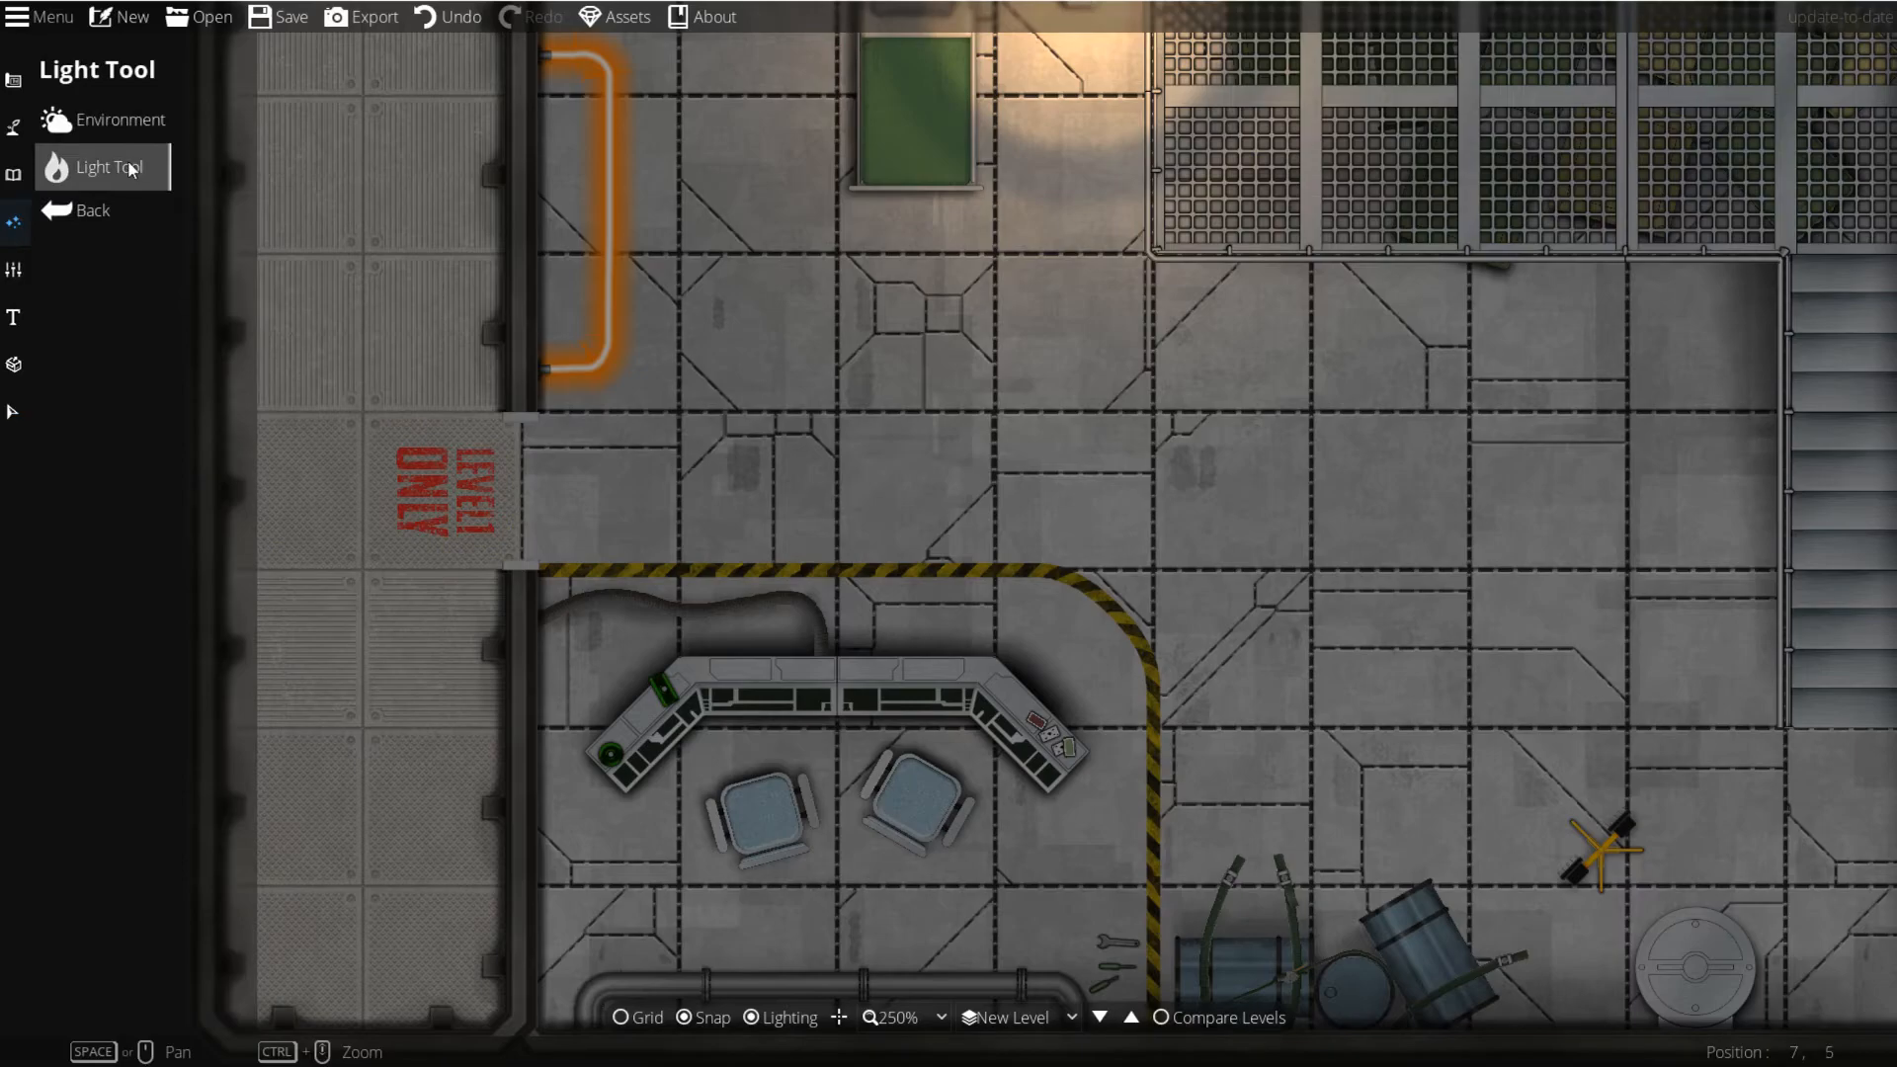
{"action": "left_click", "coordinate": [132, 170]}
{"action": "left_click", "coordinate": [247, 348]}
{"action": "left_click", "coordinate": [301, 387]}
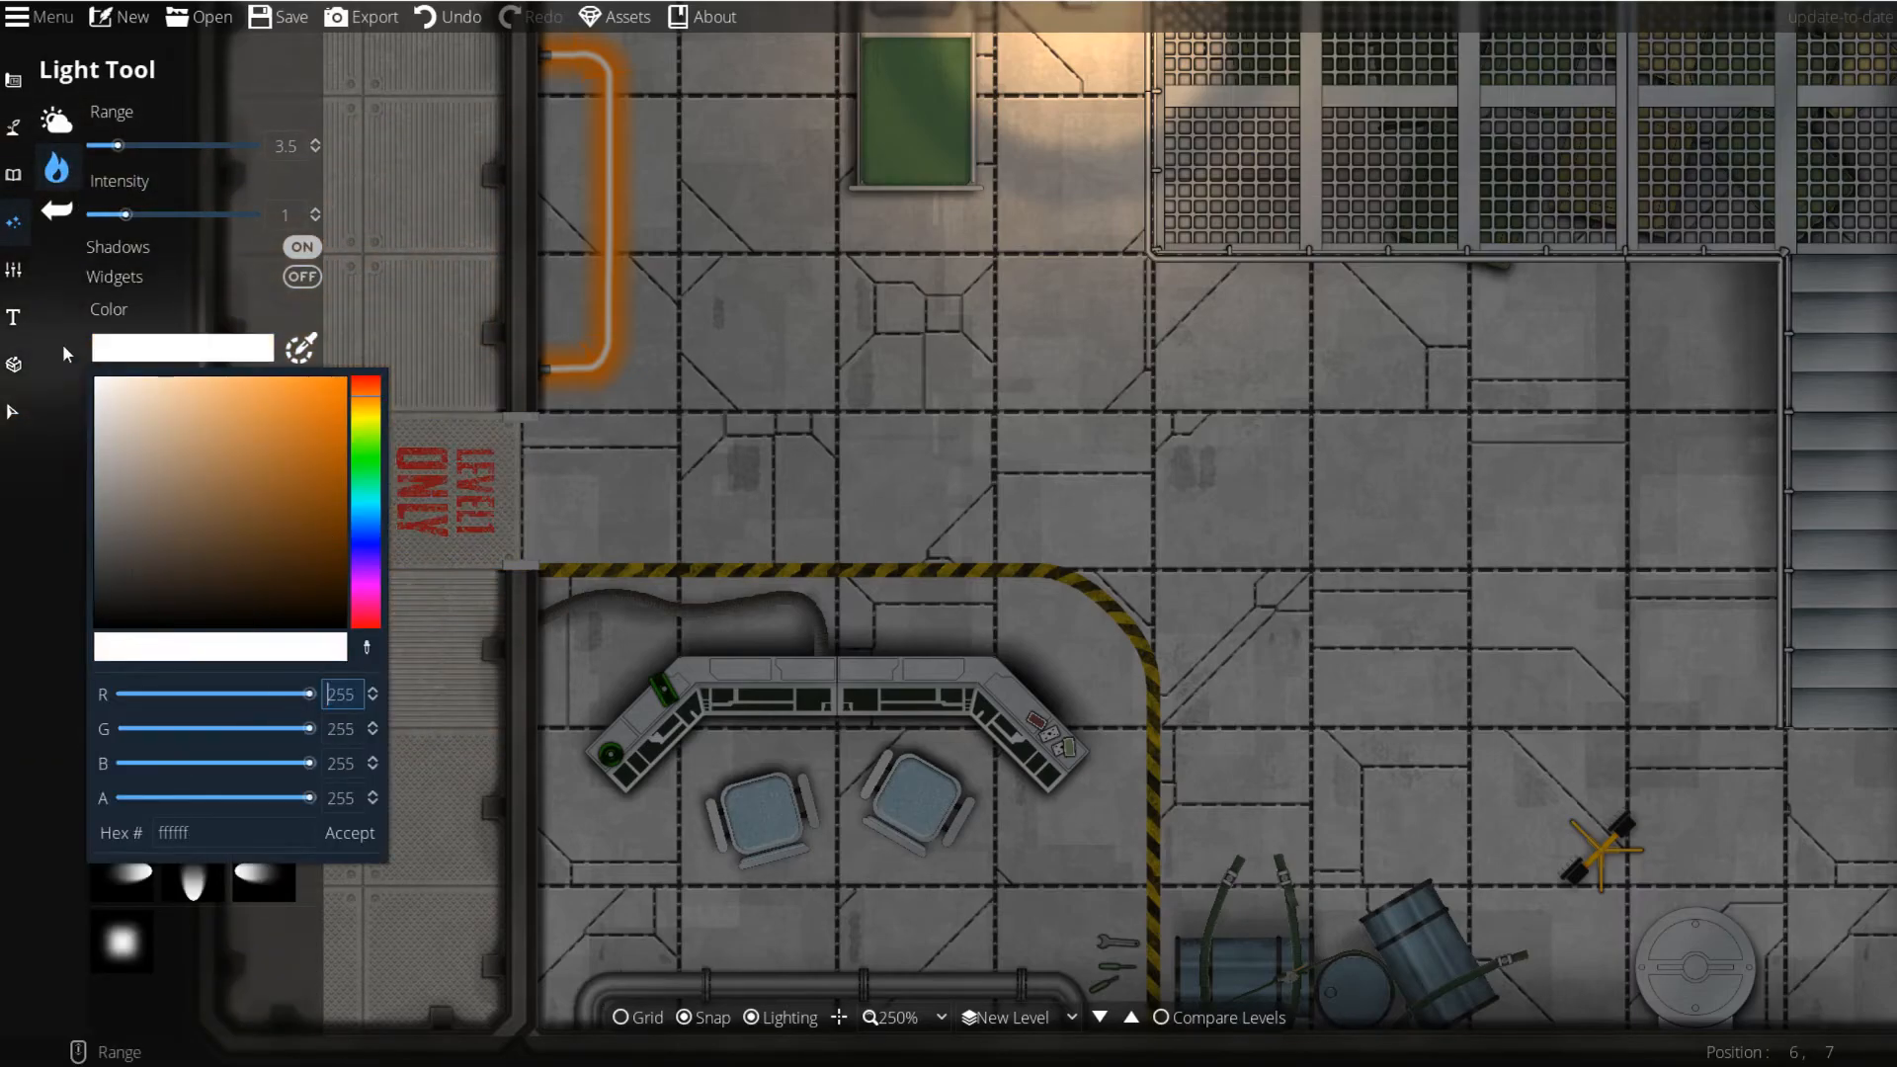
{"action": "left_click", "coordinate": [200, 942]}
{"action": "left_click_drag", "start_coordinate": [621, 449], "coordinate": [768, 580]}
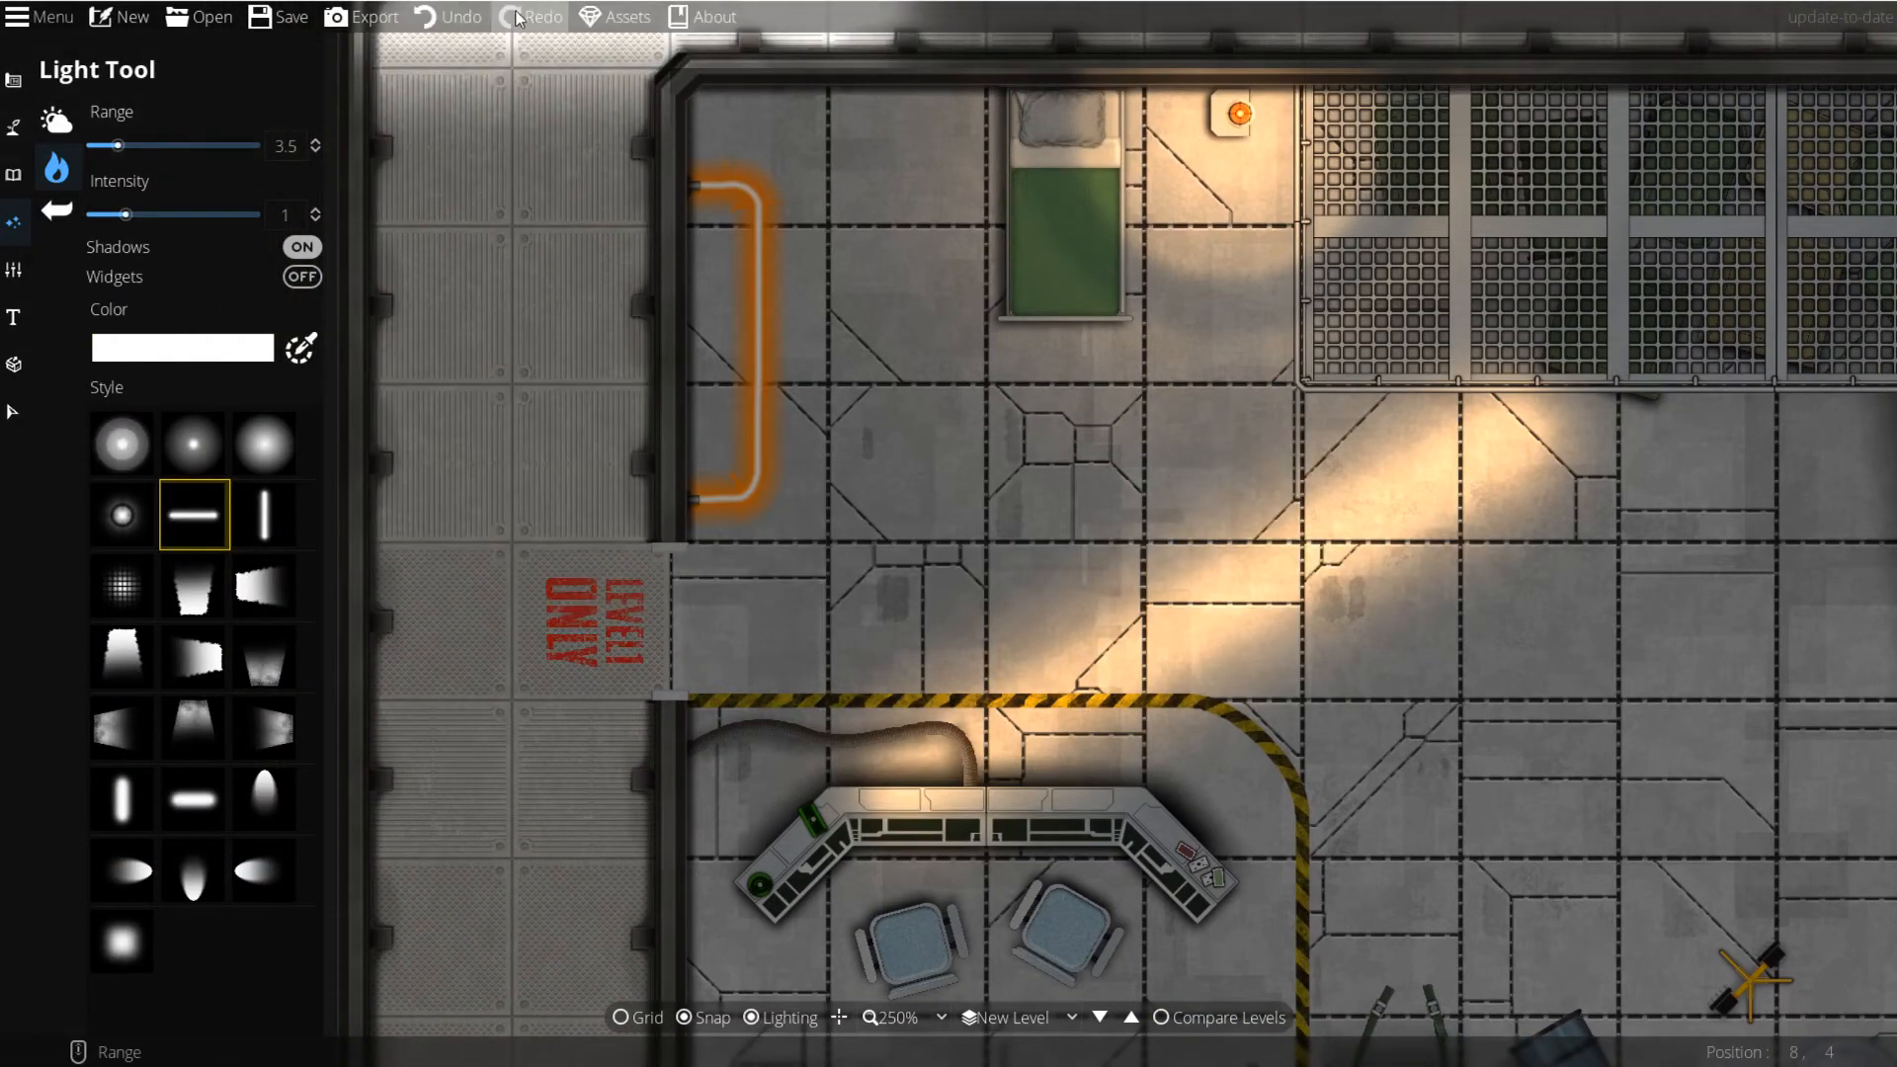
{"action": "left_click", "coordinate": [517, 18]}
{"action": "left_click_drag", "start_coordinate": [707, 491], "coordinate": [901, 459]}
{"action": "scroll", "coordinate": [901, 459], "scroll_direction": "down", "scroll_amount": 4}
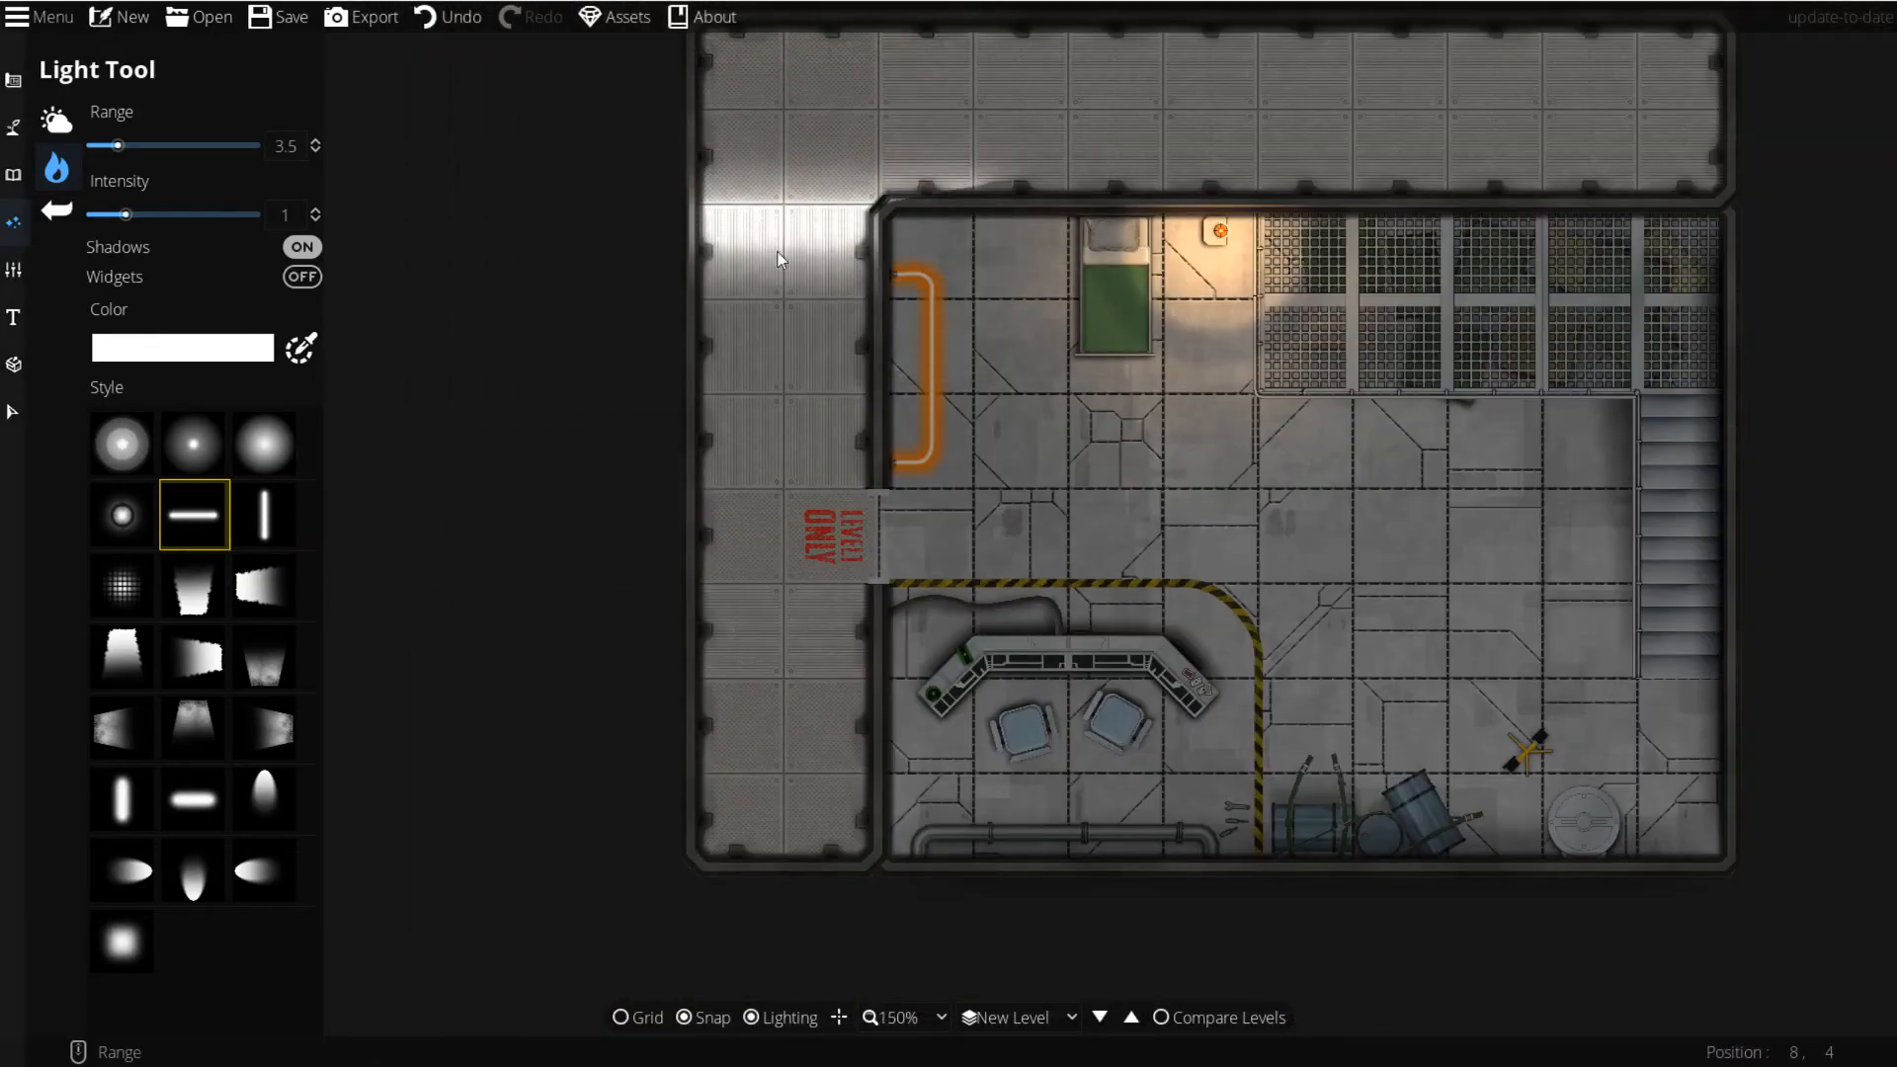
Step: Try broad soft round white lights in the outer corridor and undo them
{"action": "left_click", "coordinate": [265, 443]}
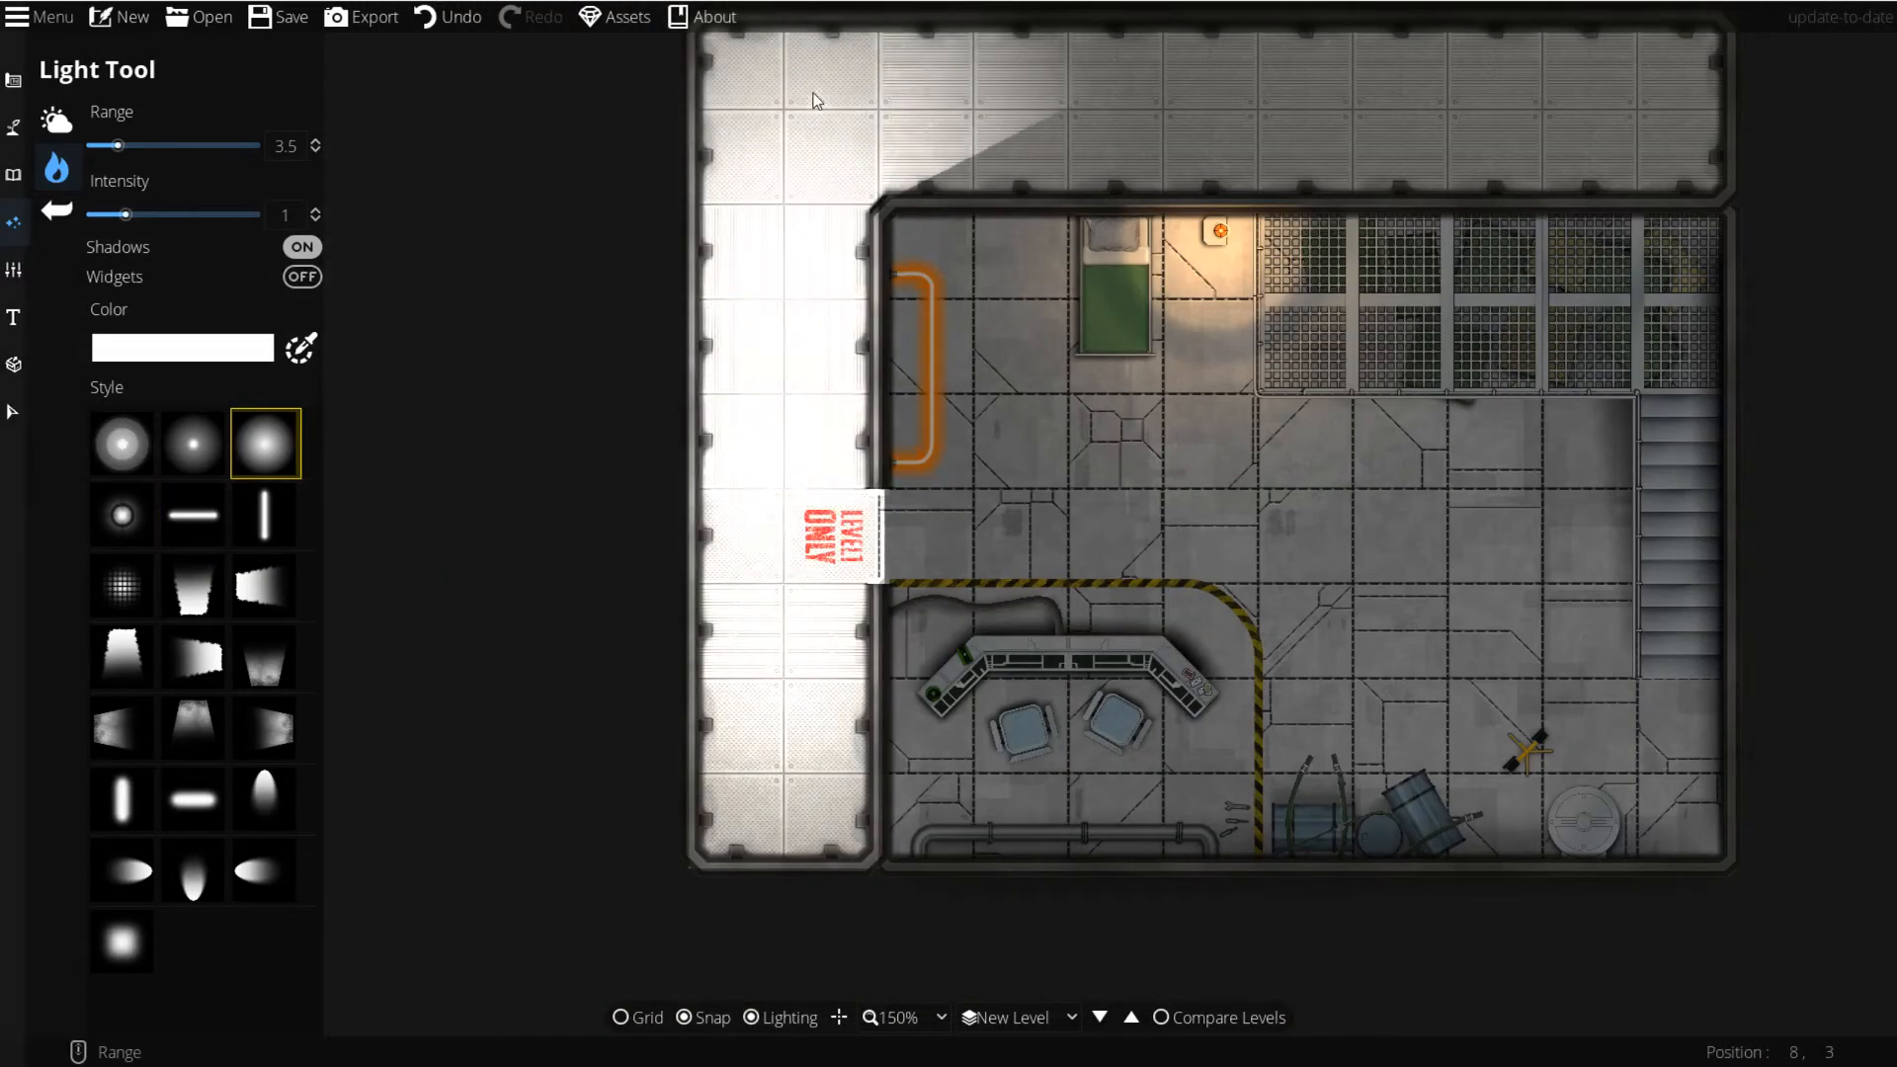
{"action": "key", "text": "ctrl+z"}
{"action": "key", "text": "ctrl+z"}
{"action": "key", "text": "ctrl+z"}
Step: Place a white vertical strip light down the left corridor and a horizontal one with range 5.5 along the upper corridor
{"action": "left_click", "coordinate": [291, 538]}
{"action": "scroll", "coordinate": [786, 498], "scroll_direction": "up", "scroll_amount": 2}
{"action": "left_click", "coordinate": [788, 499]}
{"action": "left_click", "coordinate": [194, 513]}
{"action": "scroll", "coordinate": [1334, 110], "scroll_direction": "up", "scroll_amount": 1}
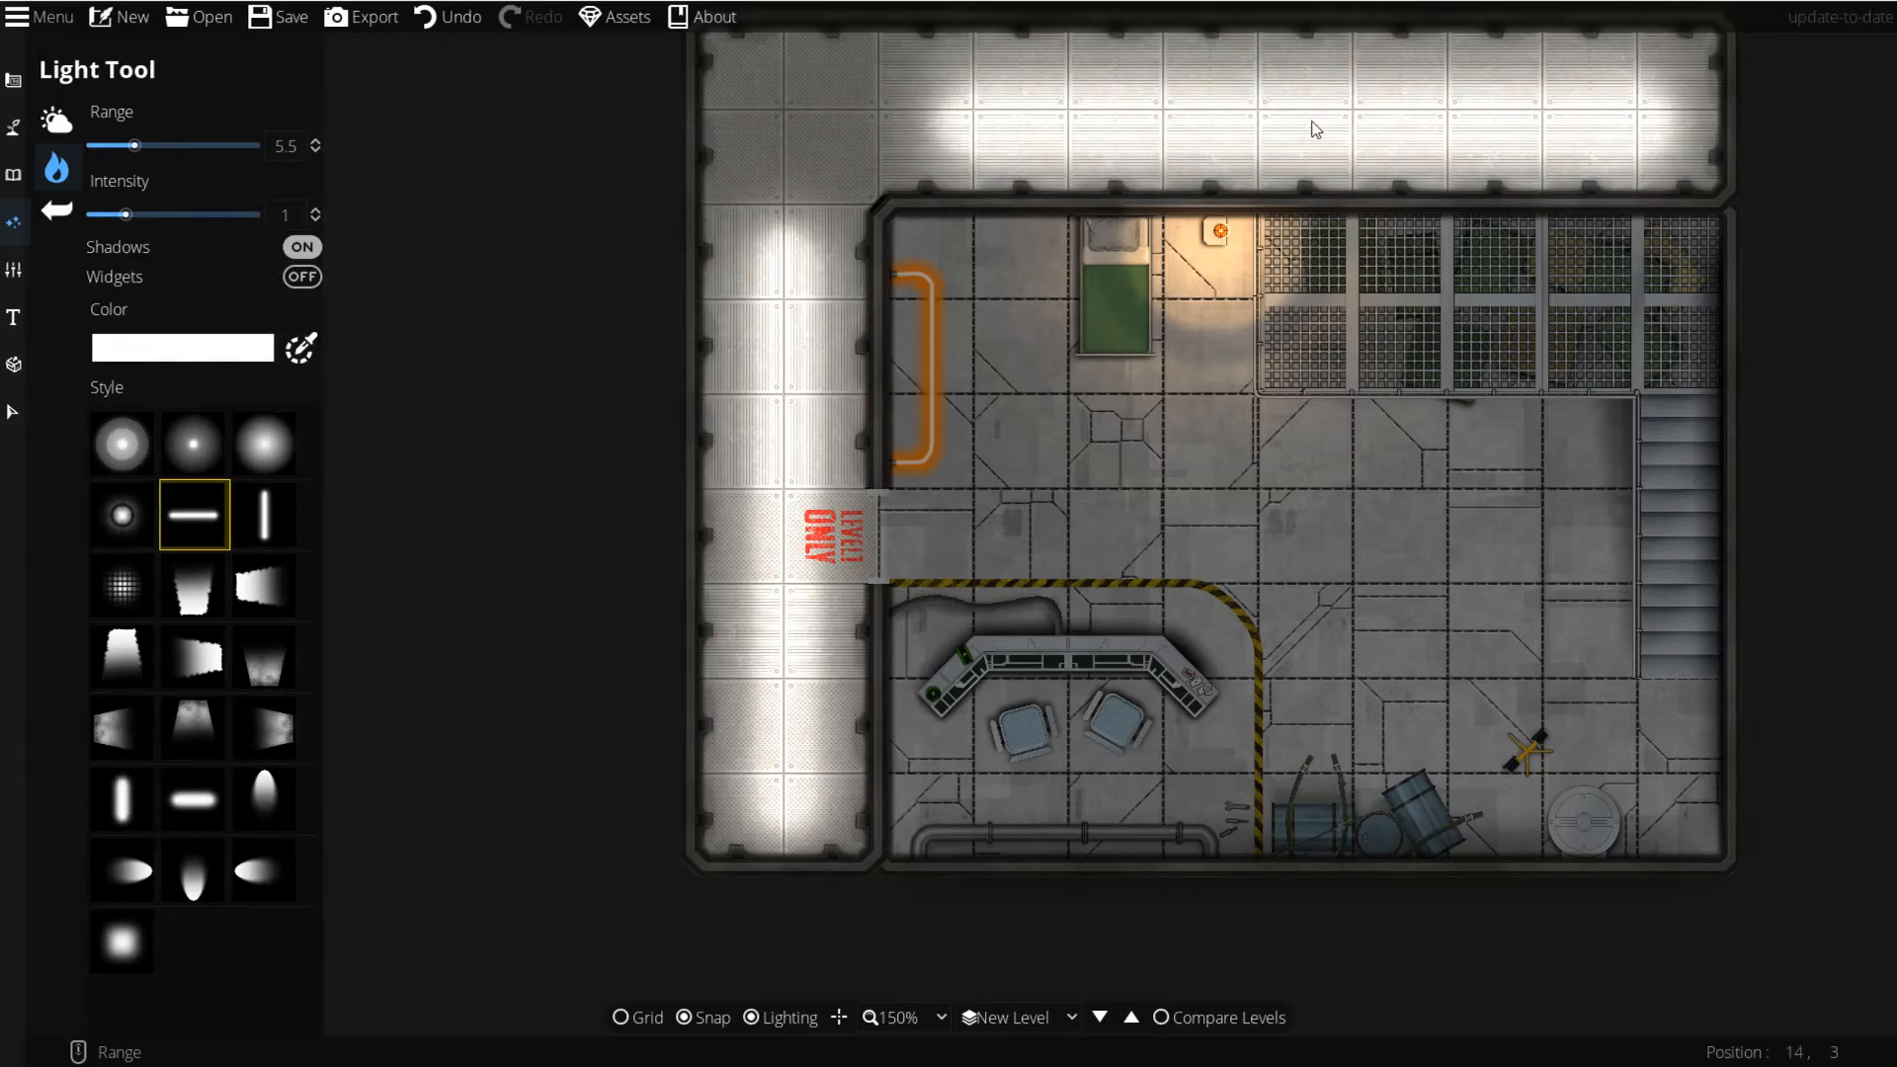
Step: Place a white grid-pattern light with range 2 in the corner where the two corridors meet
{"action": "left_click", "coordinate": [117, 595]}
{"action": "scroll", "coordinate": [783, 143], "scroll_direction": "down", "scroll_amount": 7}
{"action": "left_click_drag", "start_coordinate": [782, 132], "coordinate": [783, 303]}
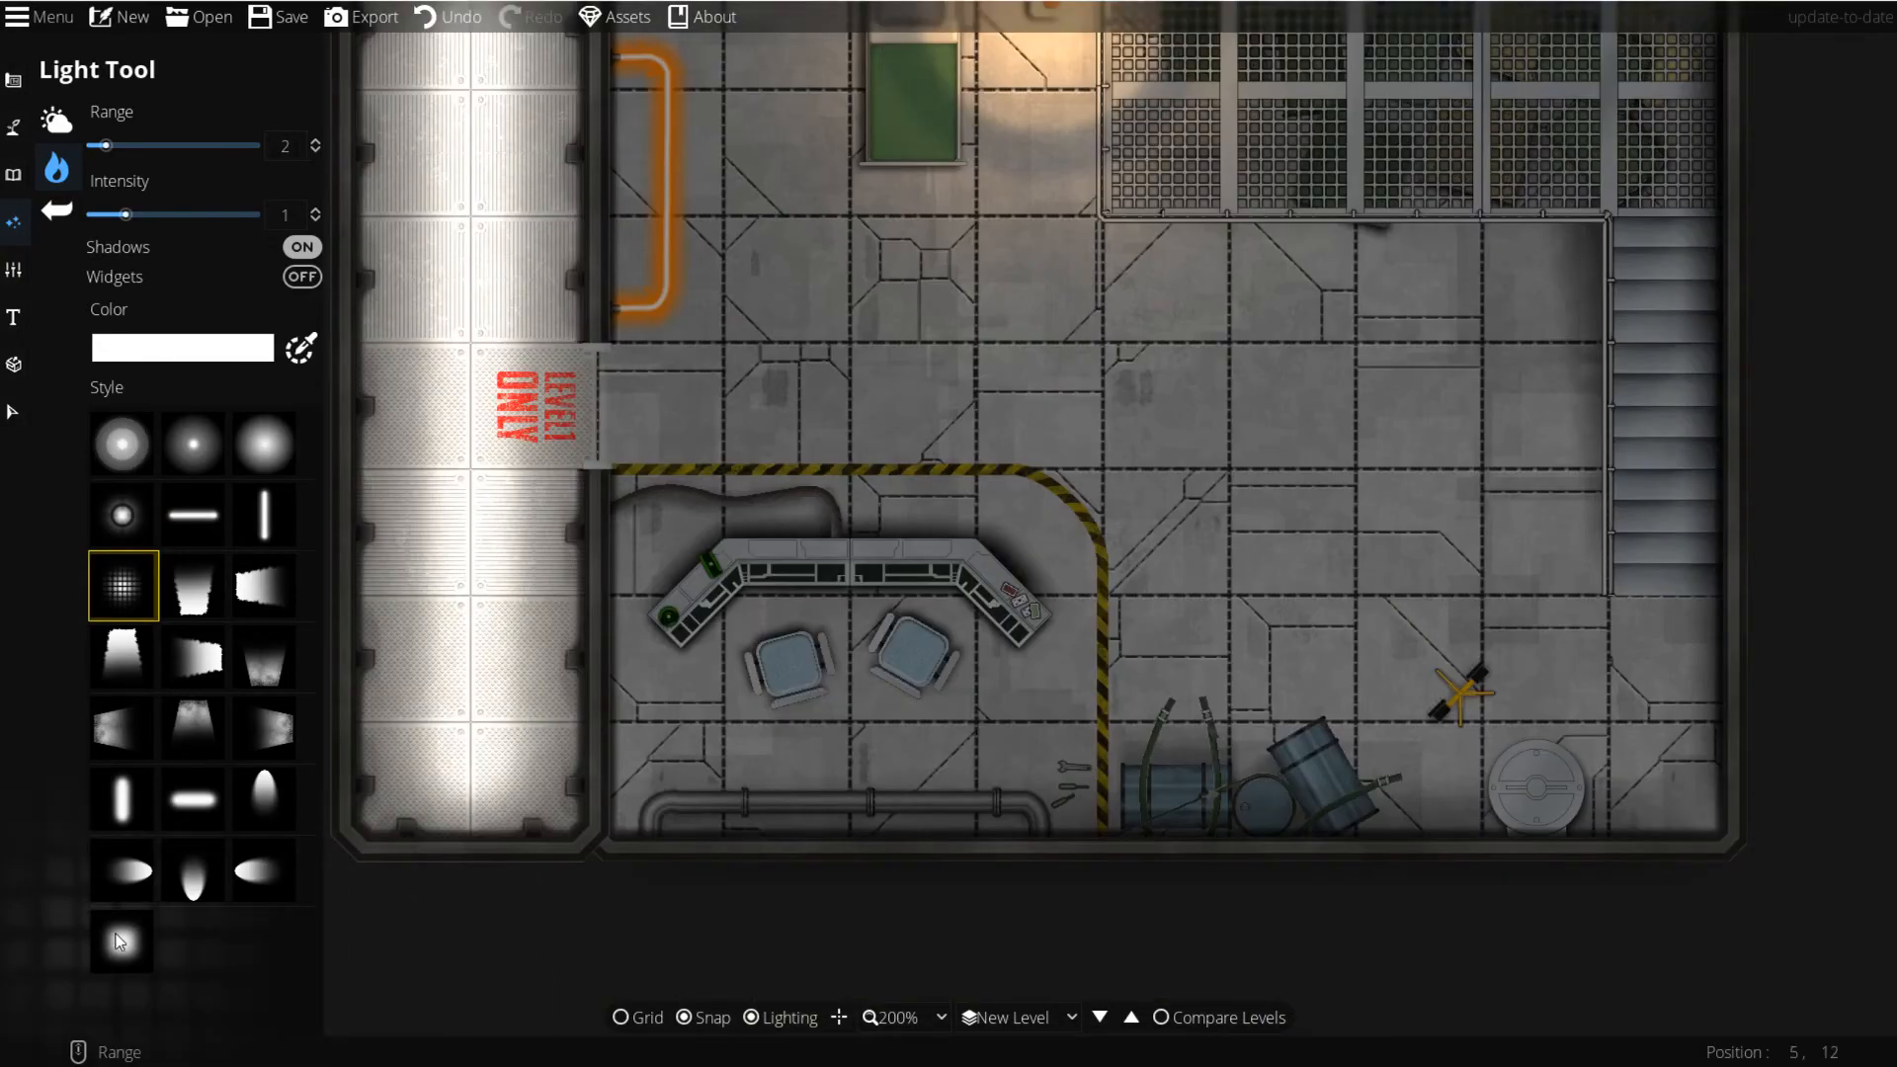
Step: Light the main room with one large soft square white light of range 10.5 and intensity 0.8, removing the extra one
{"action": "left_click", "coordinate": [118, 941]}
{"action": "scroll", "coordinate": [1271, 514], "scroll_direction": "up", "scroll_amount": 4}
{"action": "scroll", "coordinate": [1272, 513], "scroll_direction": "up", "scroll_amount": 12}
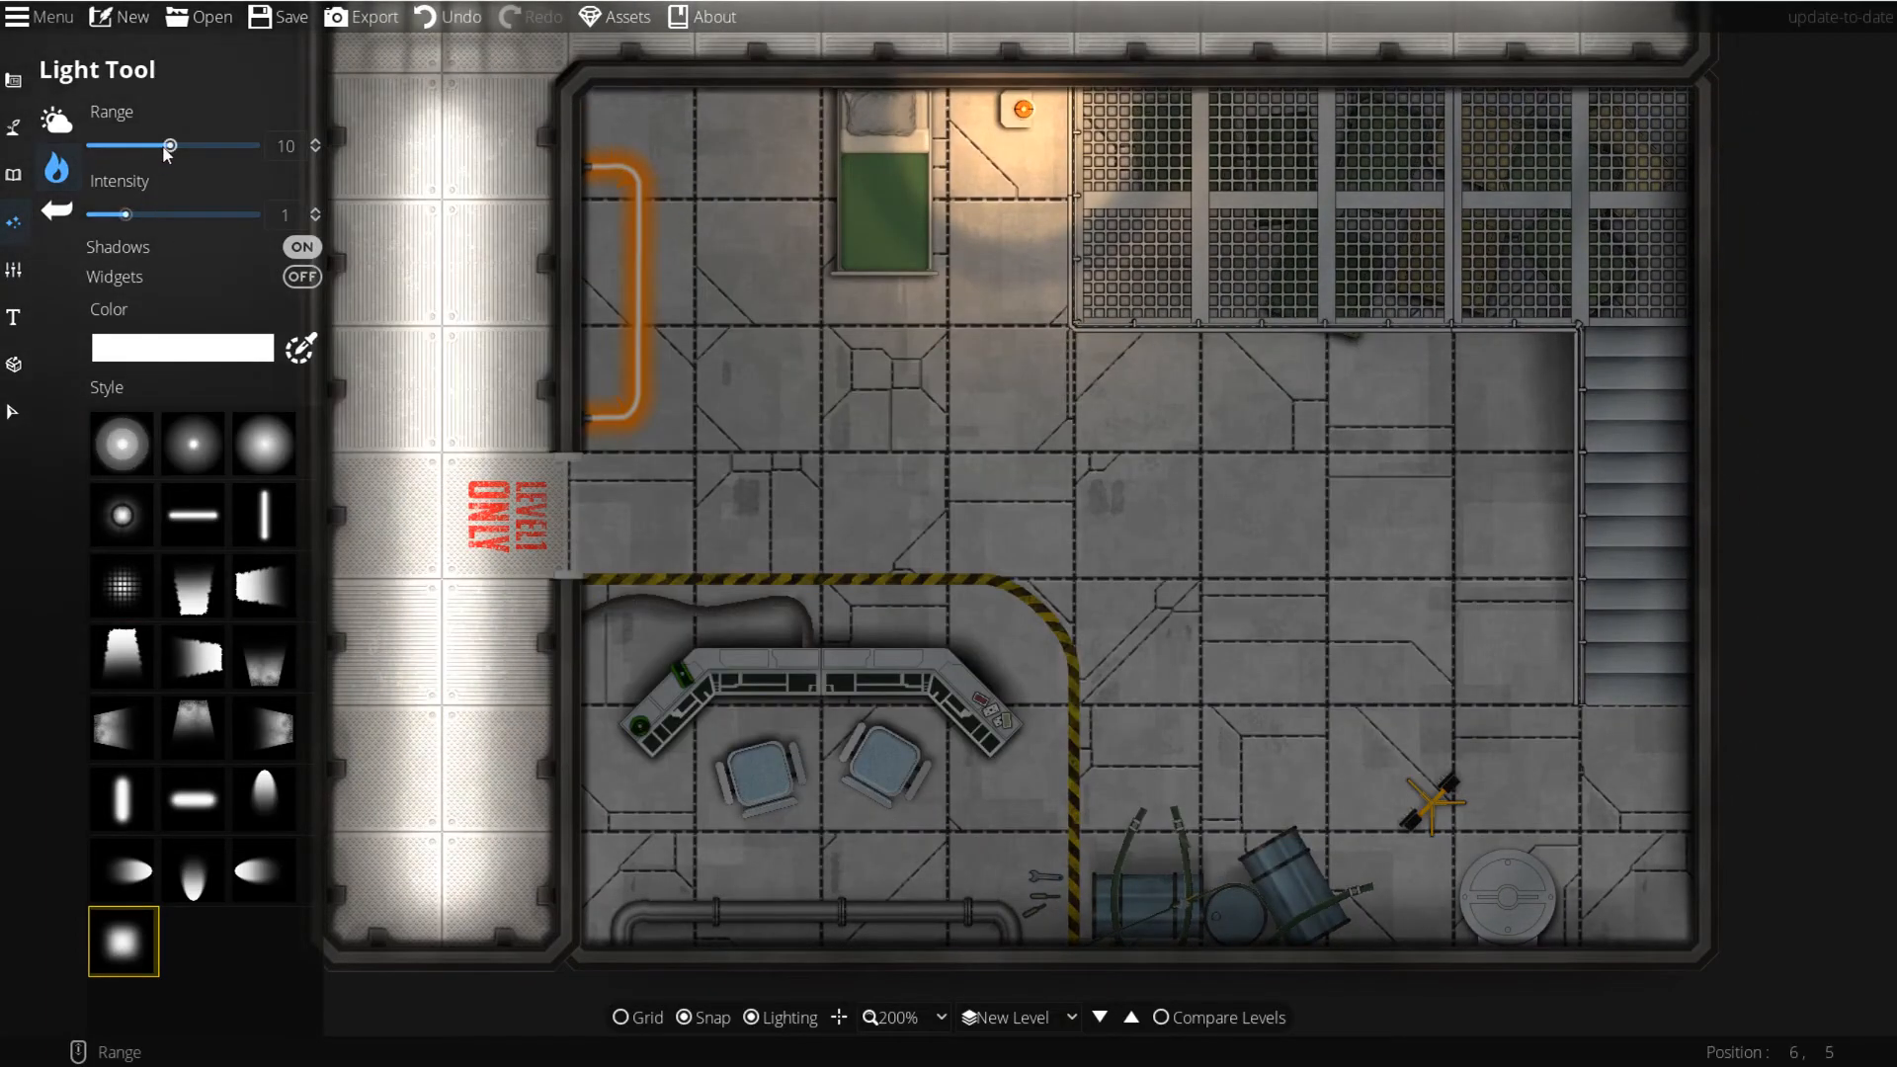
{"action": "left_click", "coordinate": [112, 215]}
{"action": "scroll", "coordinate": [1026, 489], "scroll_direction": "up", "scroll_amount": 3}
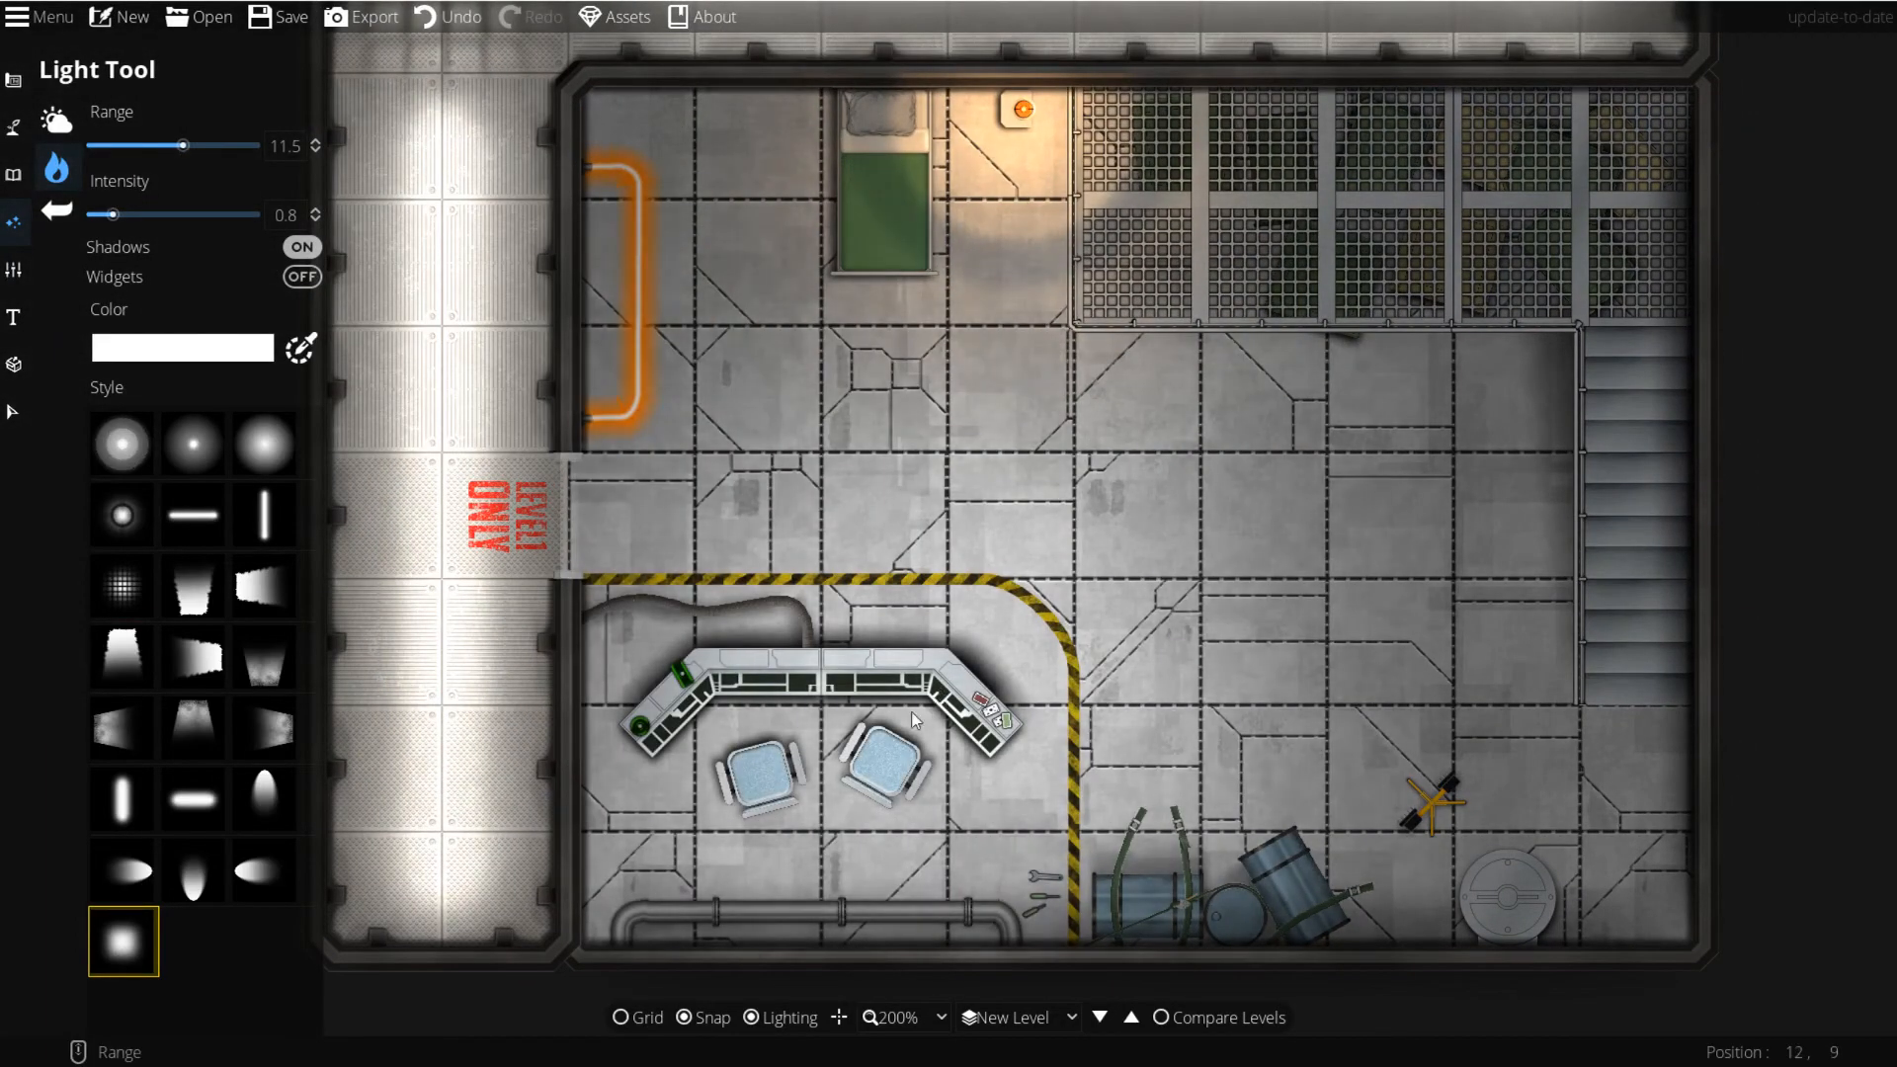
{"action": "scroll", "coordinate": [895, 756], "scroll_direction": "down", "scroll_amount": 2}
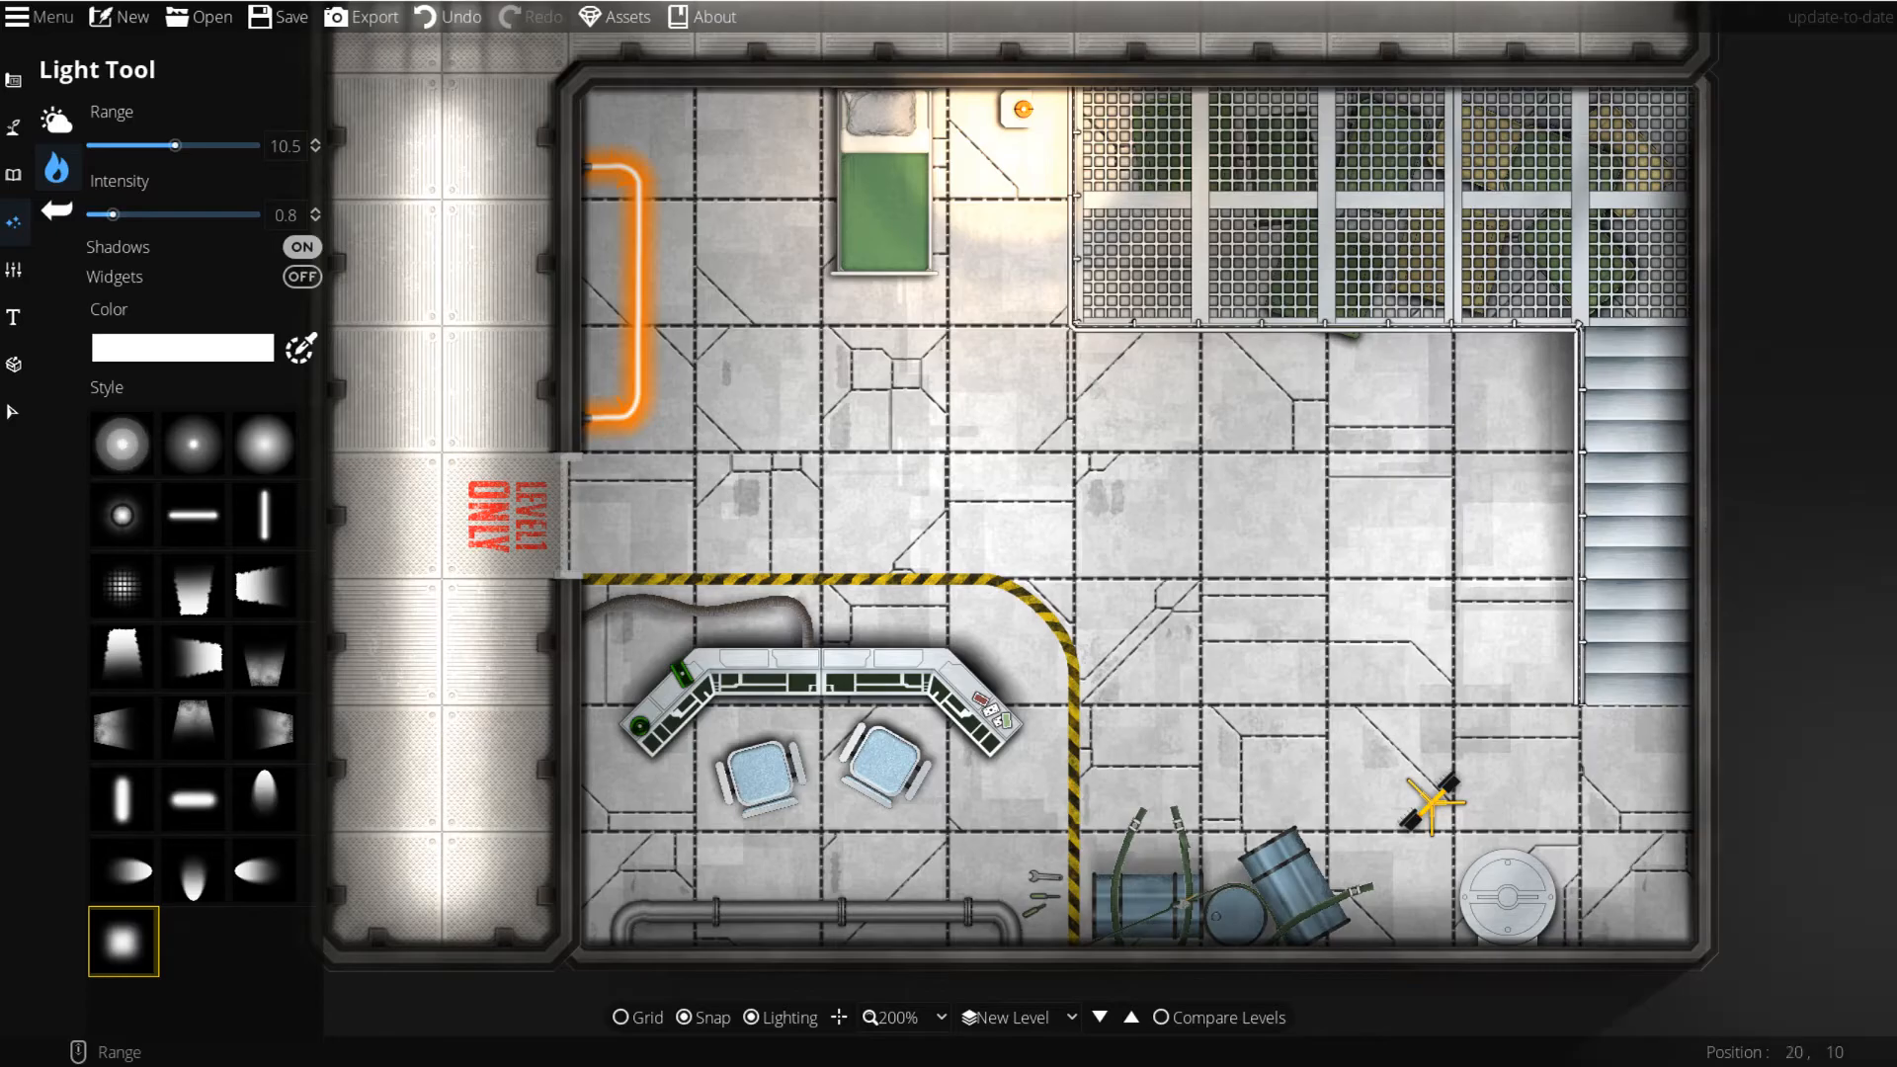
{"action": "key", "text": "ctrl+z"}
Step: Place two orange oval beam lights with range 3 on the floor near the yellow tripod lamp
{"action": "left_click_drag", "start_coordinate": [1680, 760], "coordinate": [1535, 728]}
{"action": "scroll", "coordinate": [1227, 757], "scroll_direction": "up", "scroll_amount": 3}
{"action": "left_click", "coordinate": [265, 798]}
{"action": "left_click", "coordinate": [201, 350]}
{"action": "left_click", "coordinate": [205, 397]}
{"action": "scroll", "coordinate": [907, 631], "scroll_direction": "down", "scroll_amount": 4}
{"action": "left_click", "coordinate": [193, 870]}
{"action": "scroll", "coordinate": [1099, 259], "scroll_direction": "down", "scroll_amount": 15}
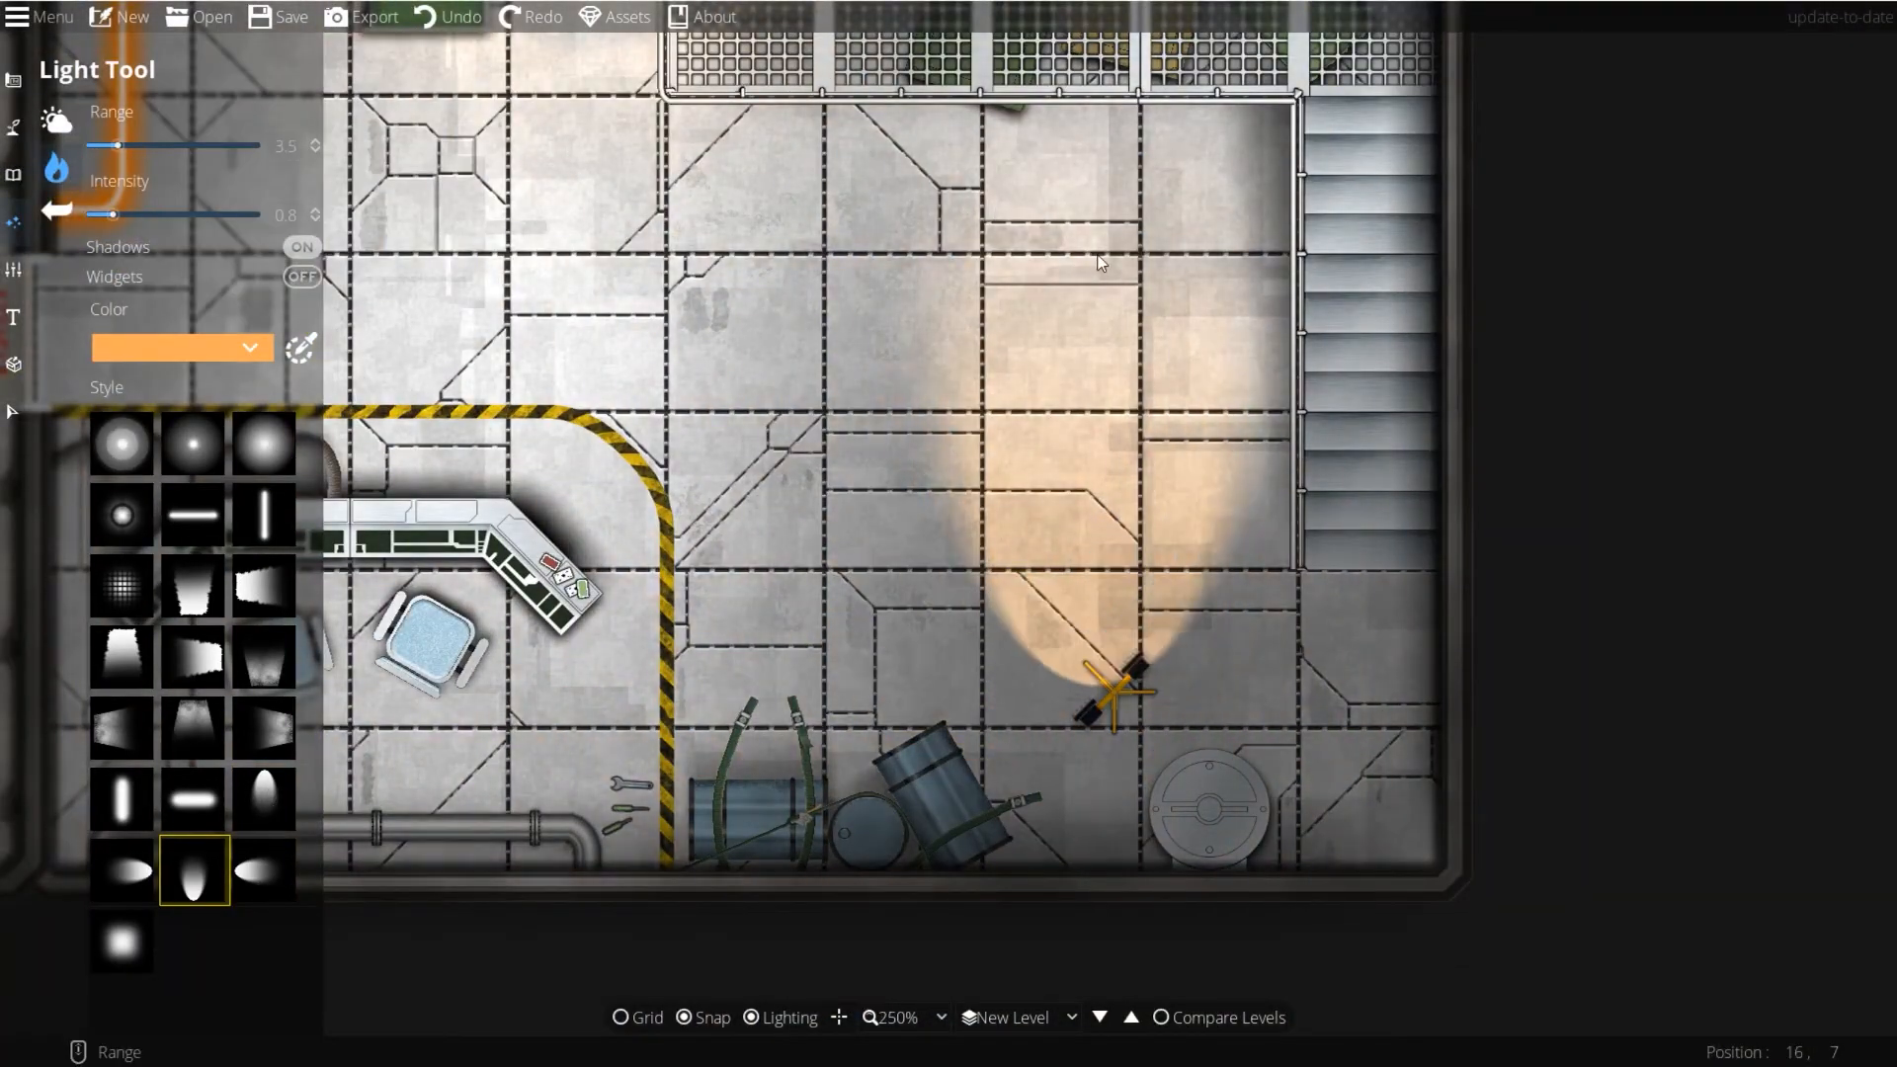
{"action": "left_click", "coordinate": [1114, 244]}
{"action": "left_click", "coordinate": [882, 346]}
Step: Move and rotate the orange beam lights so they shine outward from the tripod lamp
{"action": "left_click", "coordinate": [12, 406]}
{"action": "left_click_drag", "start_coordinate": [882, 347], "coordinate": [745, 501]}
{"action": "scroll", "coordinate": [776, 483], "scroll_direction": "down", "scroll_amount": 4}
{"action": "left_click", "coordinate": [1558, 270]}
{"action": "left_click", "coordinate": [1115, 240]}
{"action": "scroll", "coordinate": [1115, 240], "scroll_direction": "down", "scroll_amount": 2}
{"action": "left_click_drag", "start_coordinate": [1114, 240], "coordinate": [954, 307]}
Step: Set up a ragged-edged beam light with range 2 and the blue colour 6aa9dc
{"action": "left_click", "coordinate": [13, 222]}
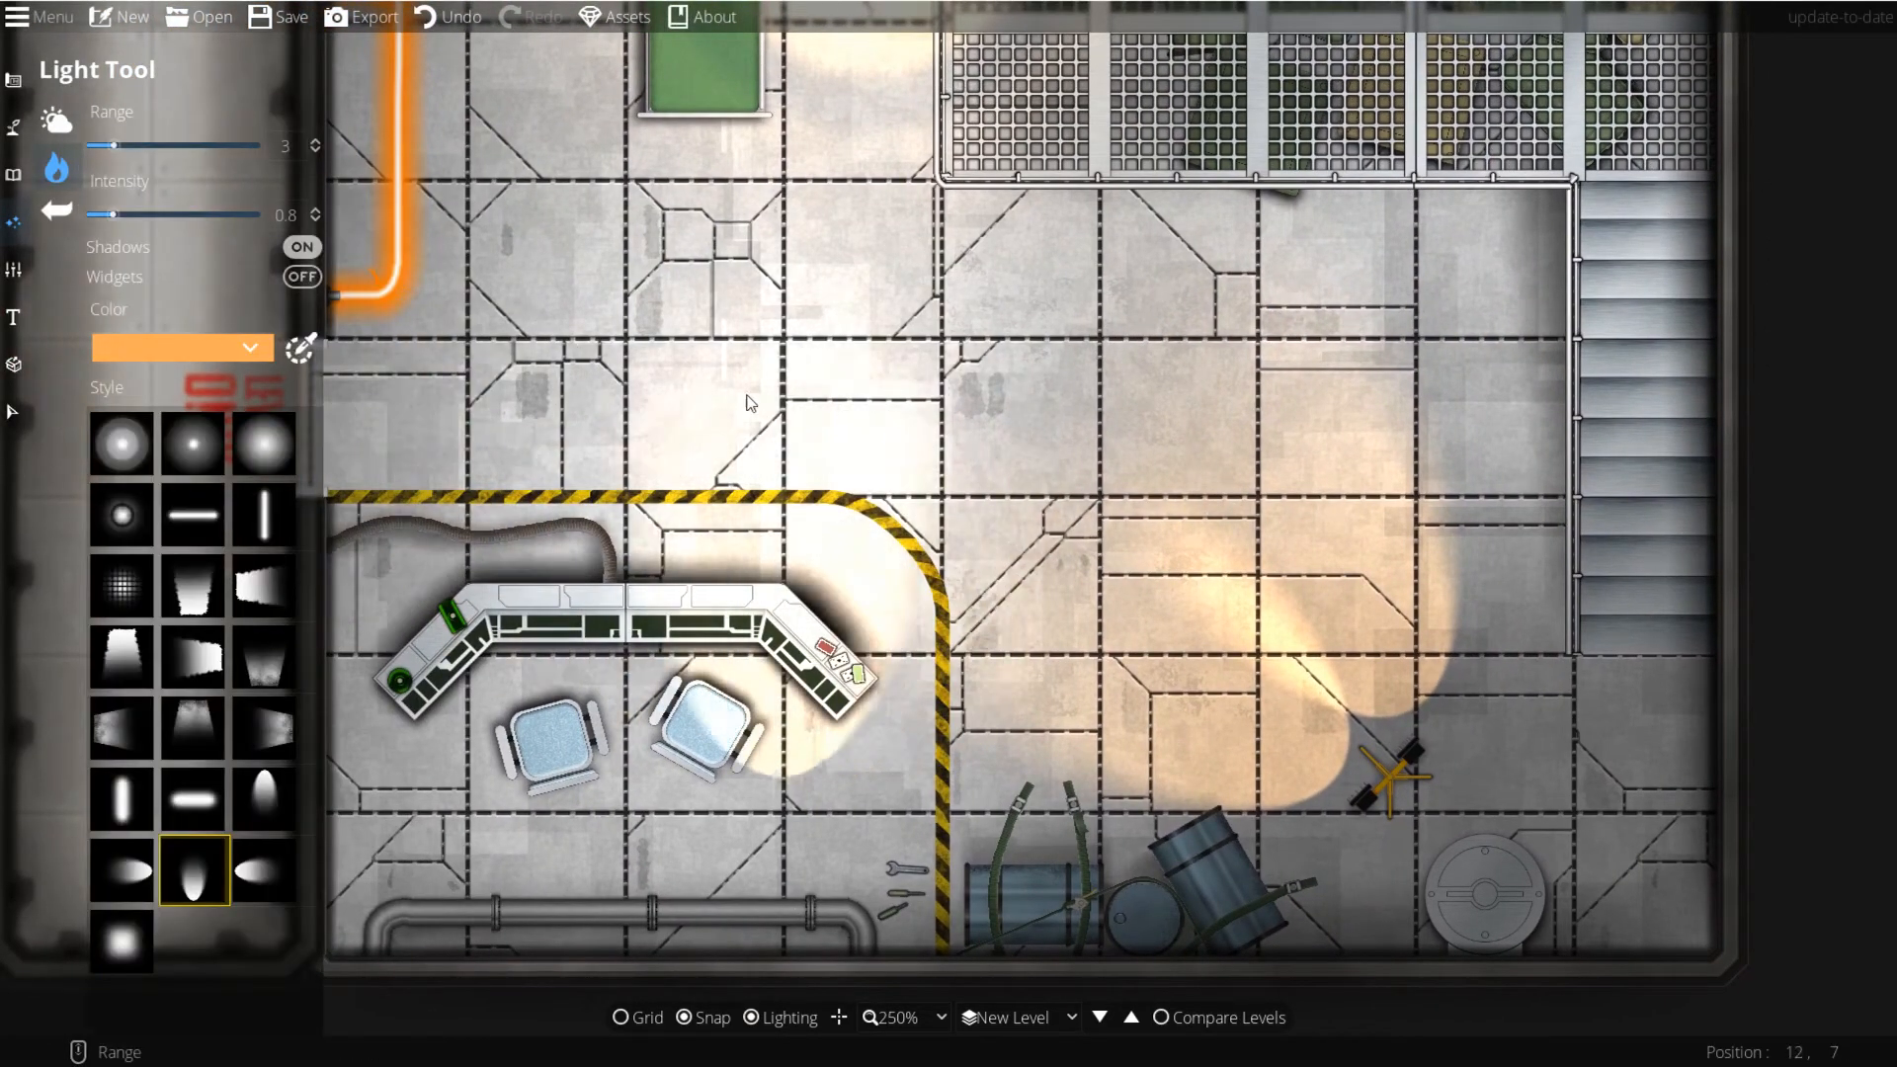
{"action": "left_click_drag", "start_coordinate": [743, 387], "coordinate": [1022, 394]}
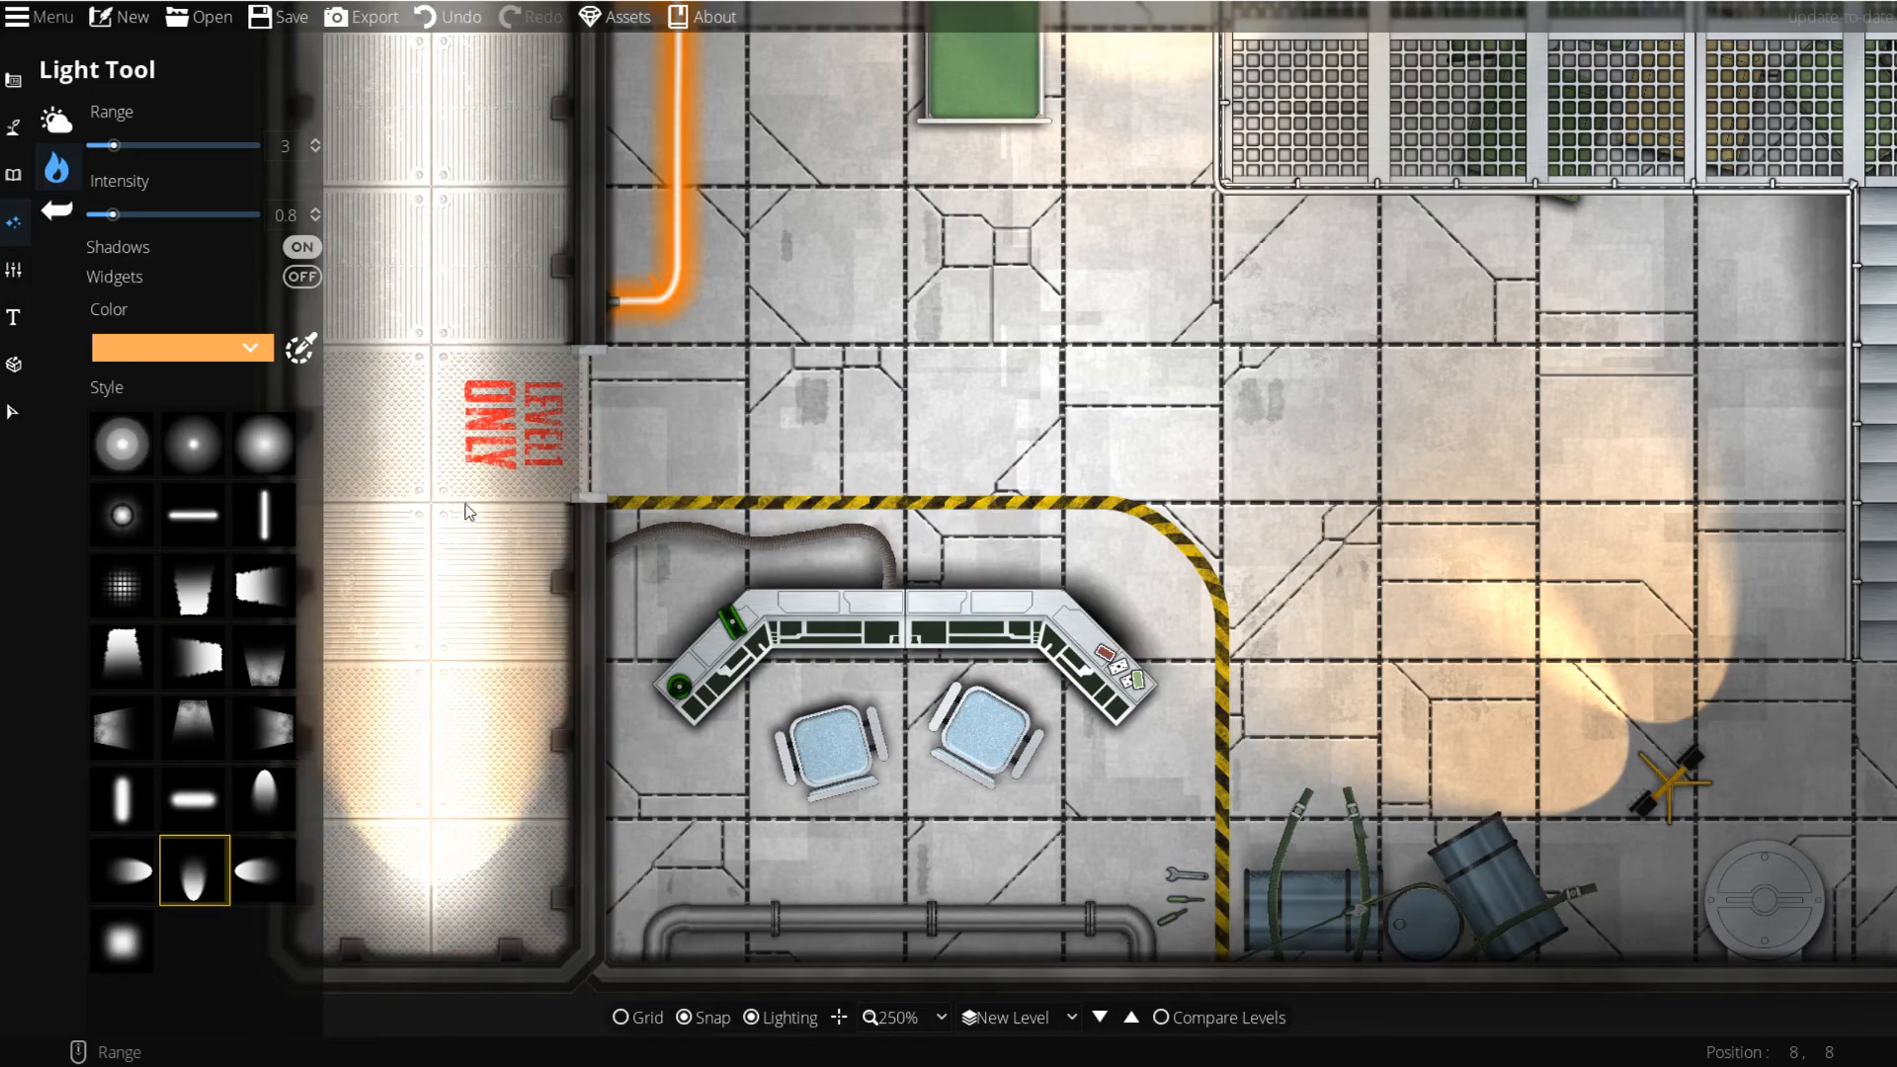
{"action": "left_click", "coordinate": [197, 592]}
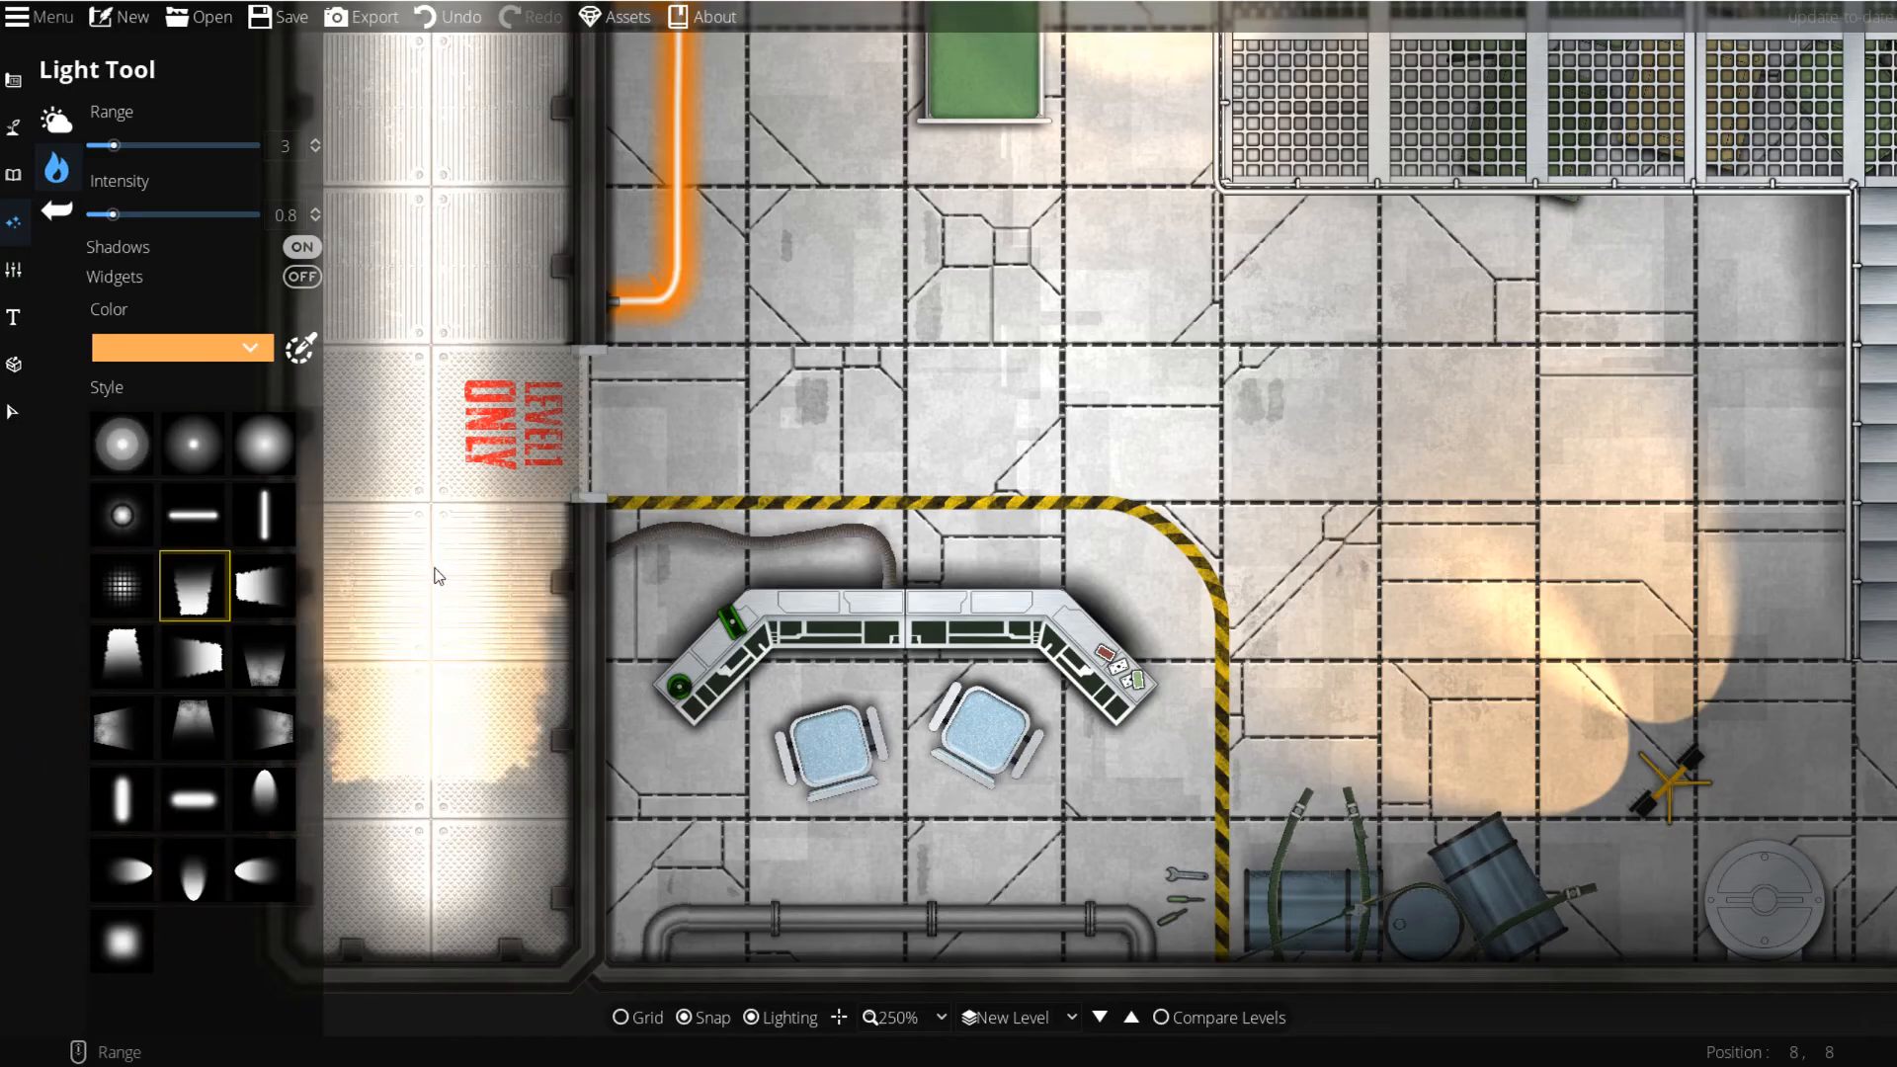
{"action": "left_click", "coordinate": [212, 346]}
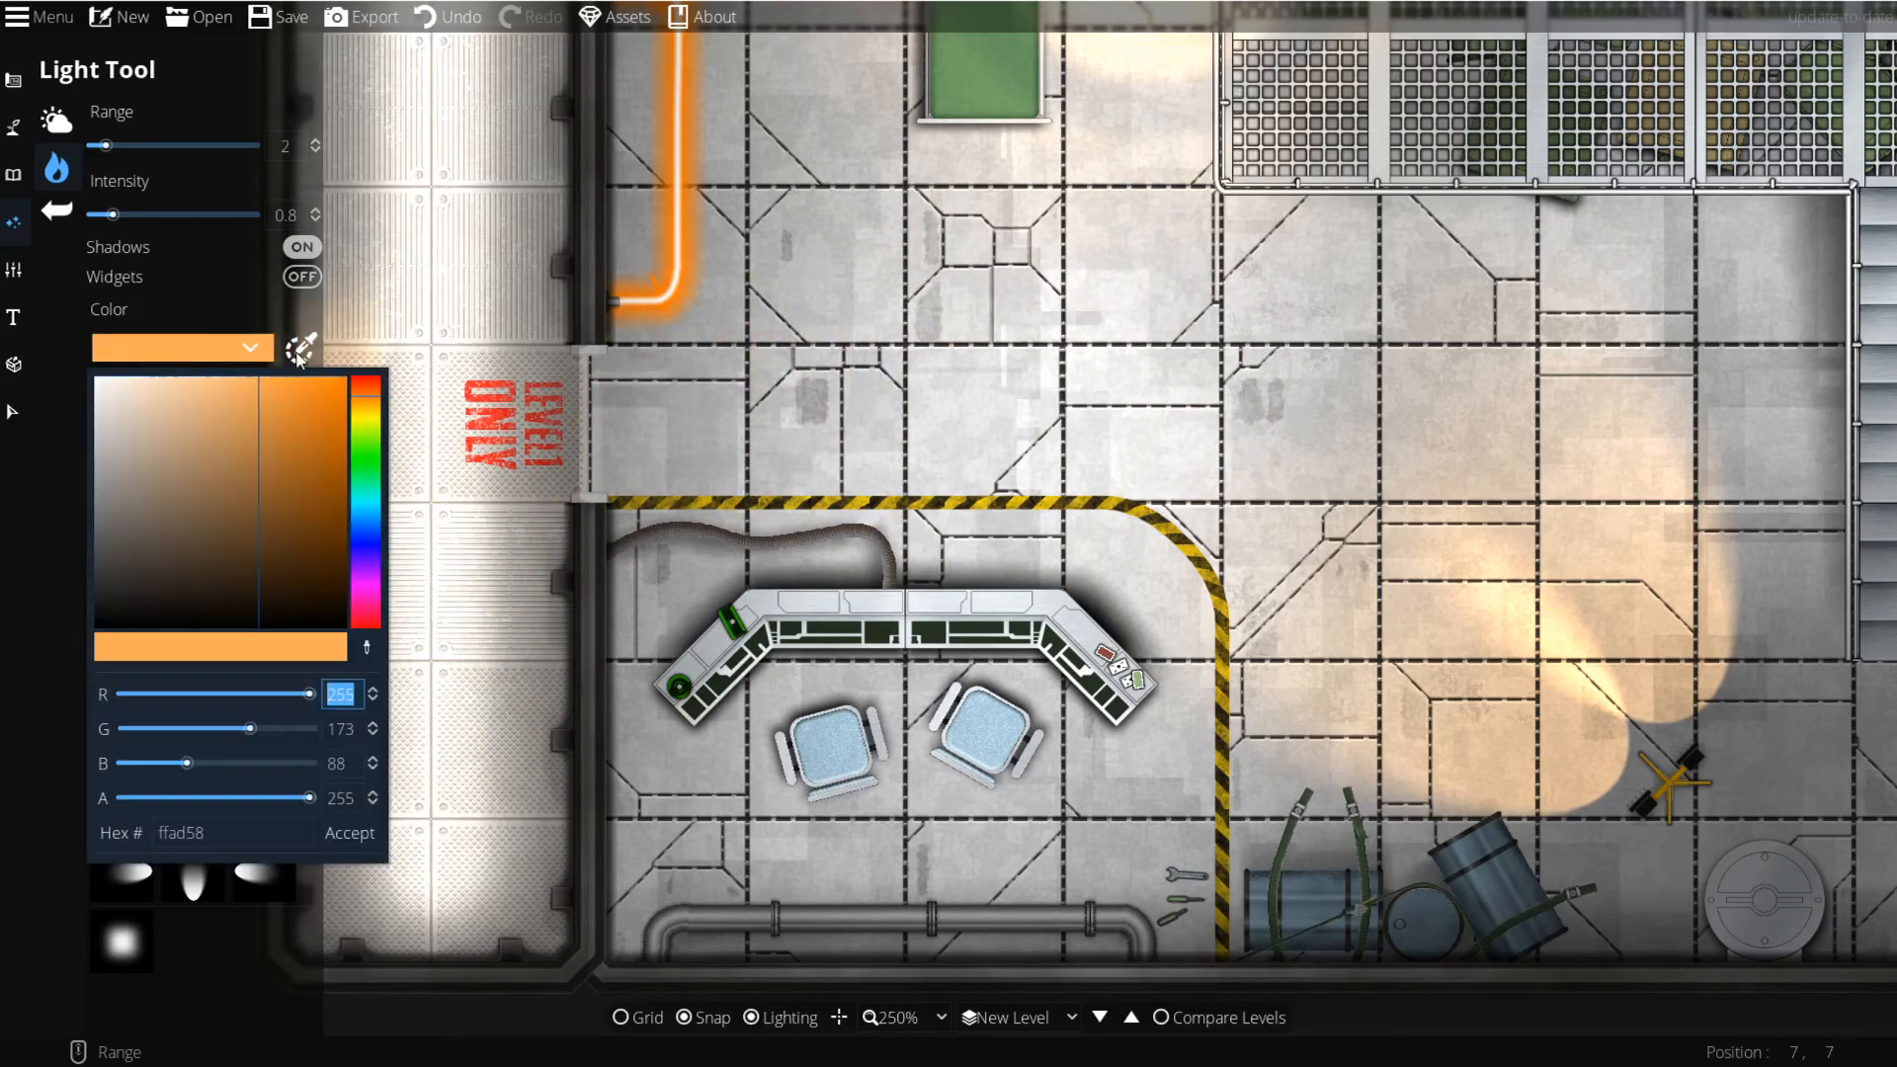
{"action": "left_click", "coordinate": [380, 528]}
{"action": "left_click_drag", "start_coordinate": [276, 456], "coordinate": [225, 411]}
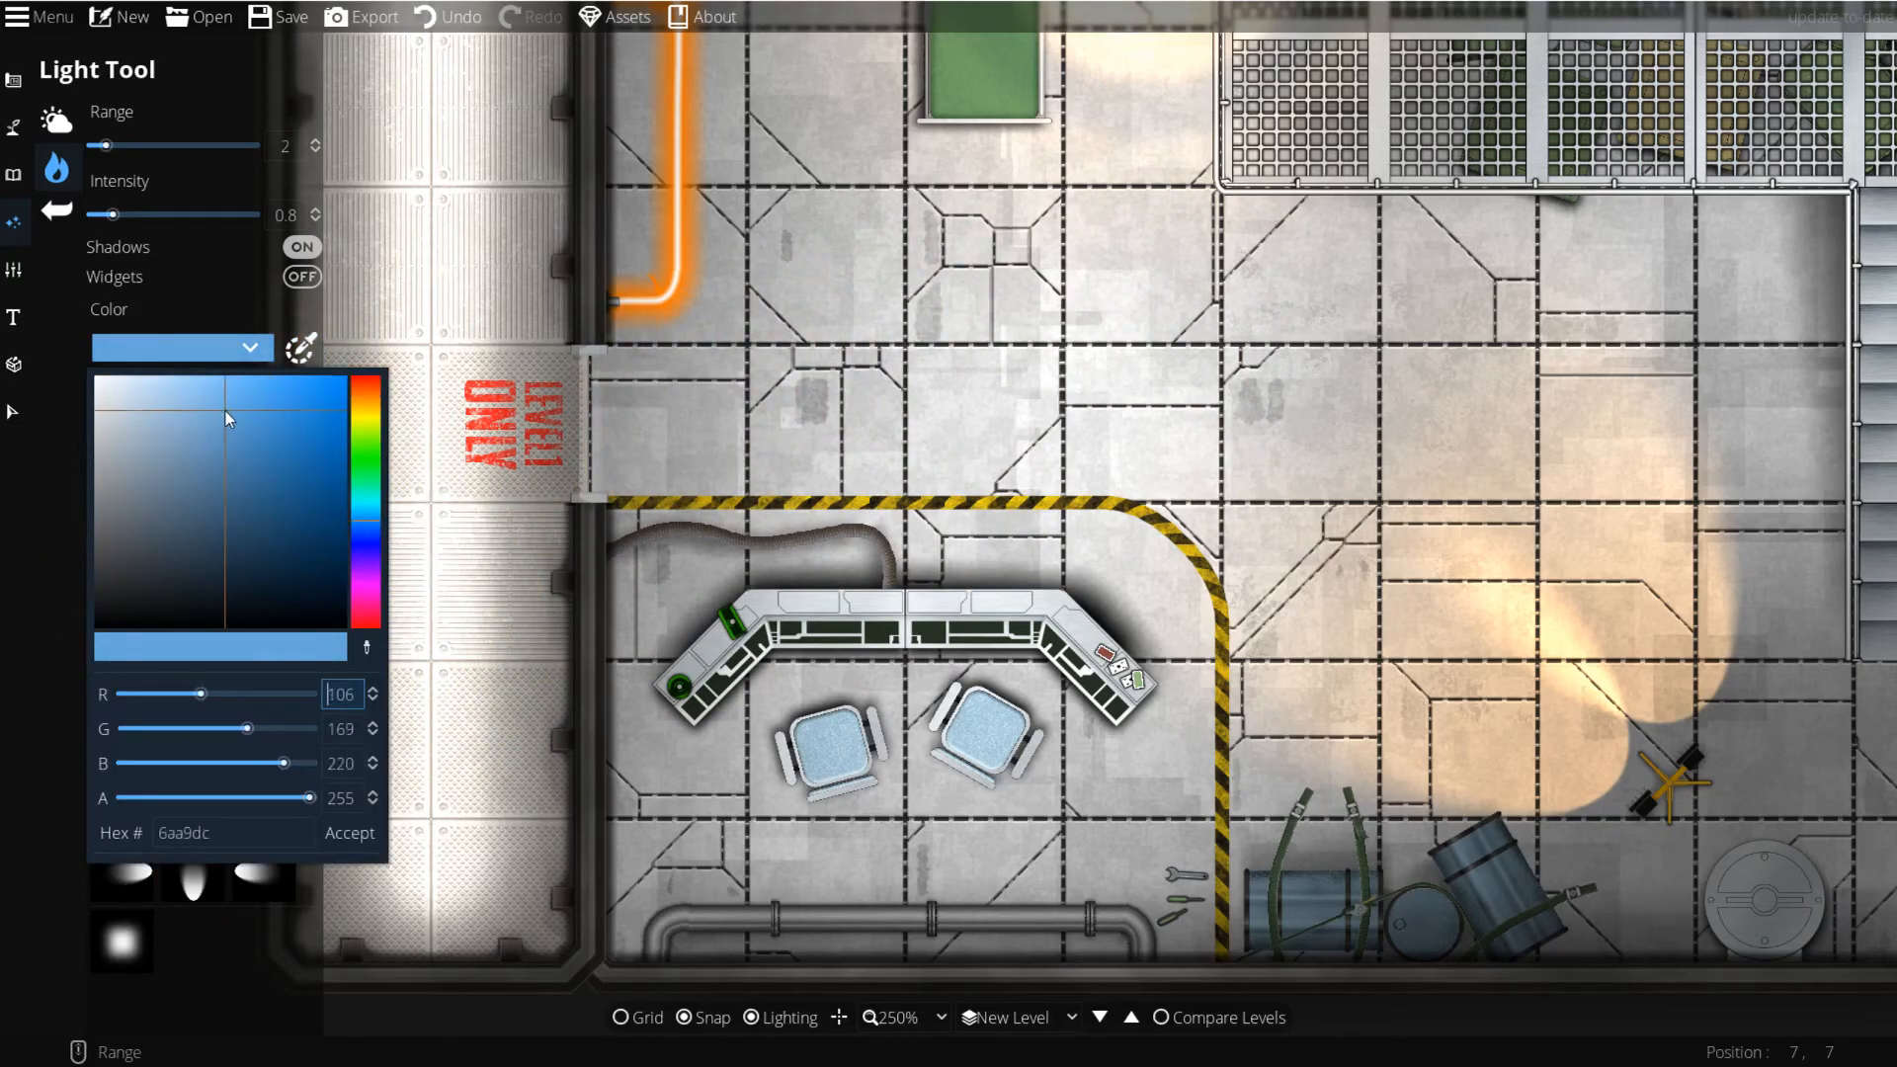
{"action": "left_click", "coordinate": [211, 969]}
Step: Try the ragged-edged blue beam light on the floor at the foot of the staircase and undo it
{"action": "left_click_drag", "start_coordinate": [806, 262], "coordinate": [163, 188]}
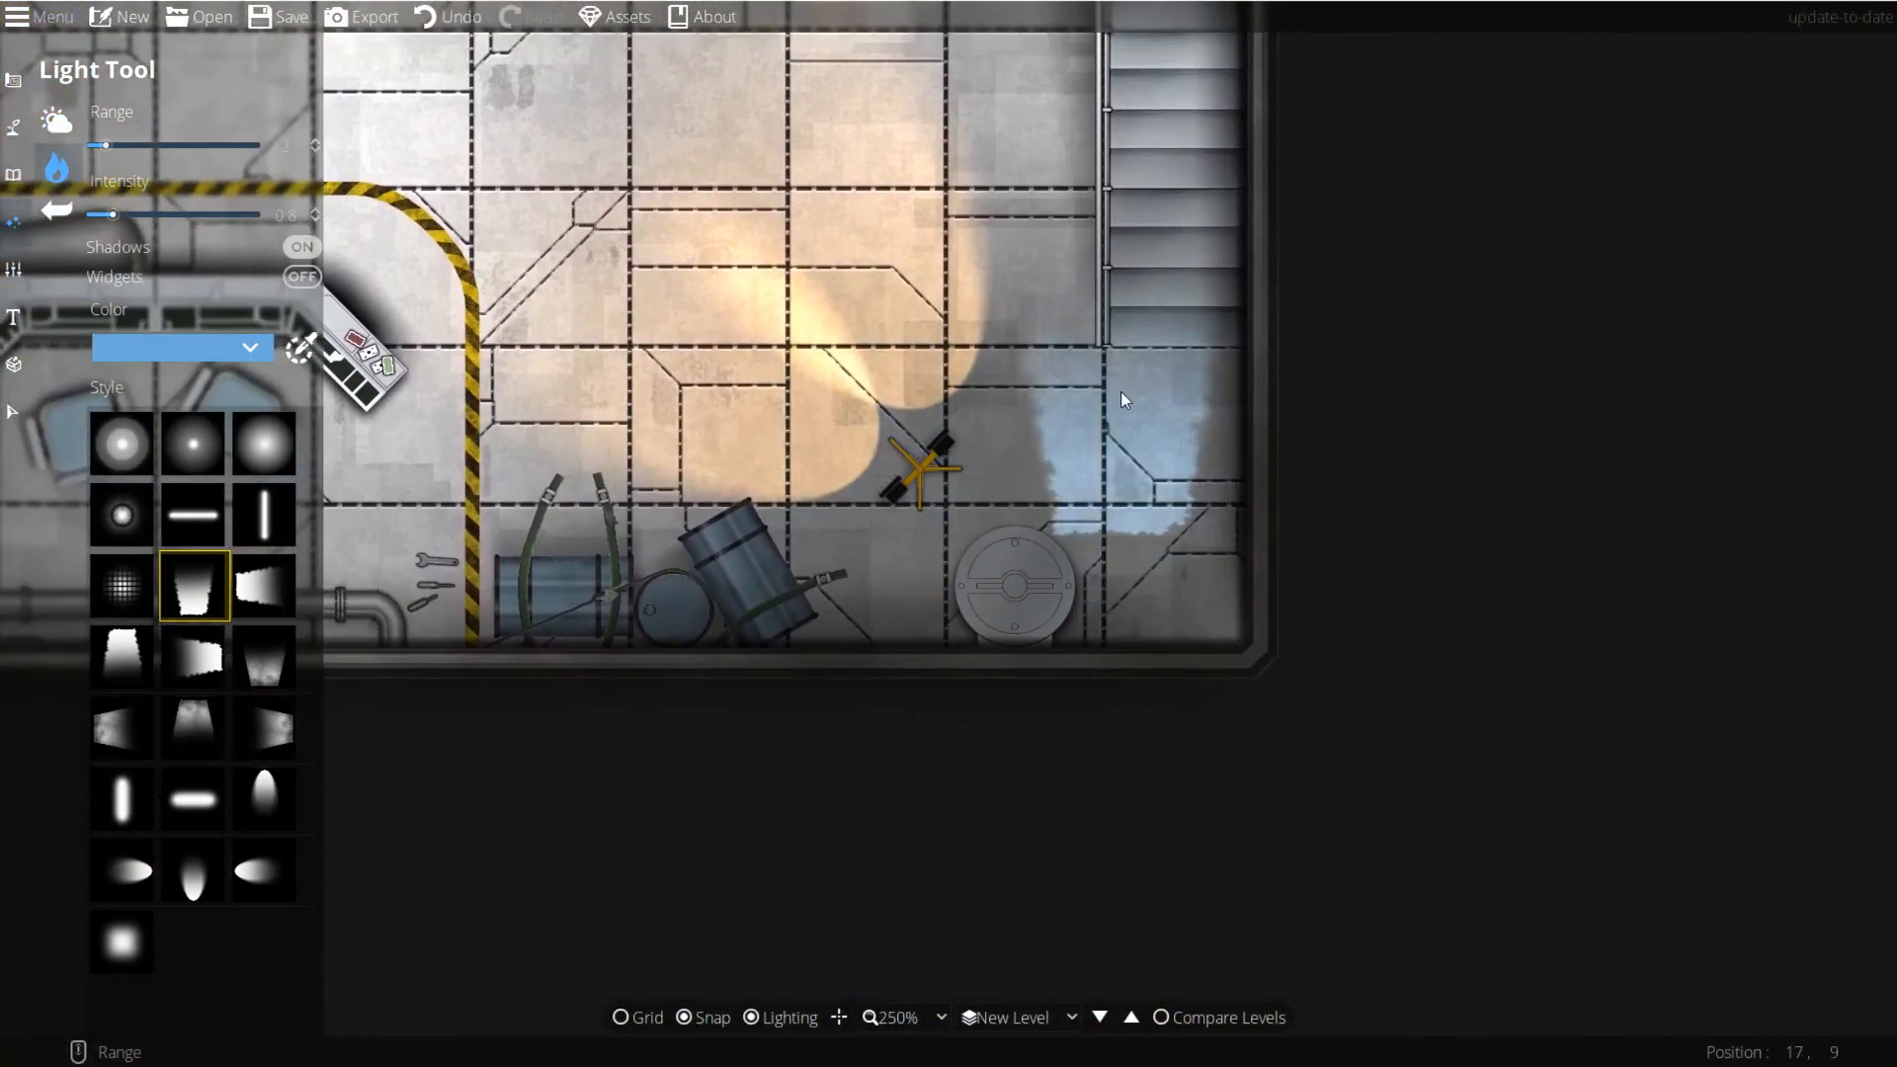
{"action": "scroll", "coordinate": [1181, 358], "scroll_direction": "up", "scroll_amount": 3}
{"action": "scroll", "coordinate": [1183, 361], "scroll_direction": "up", "scroll_amount": 2}
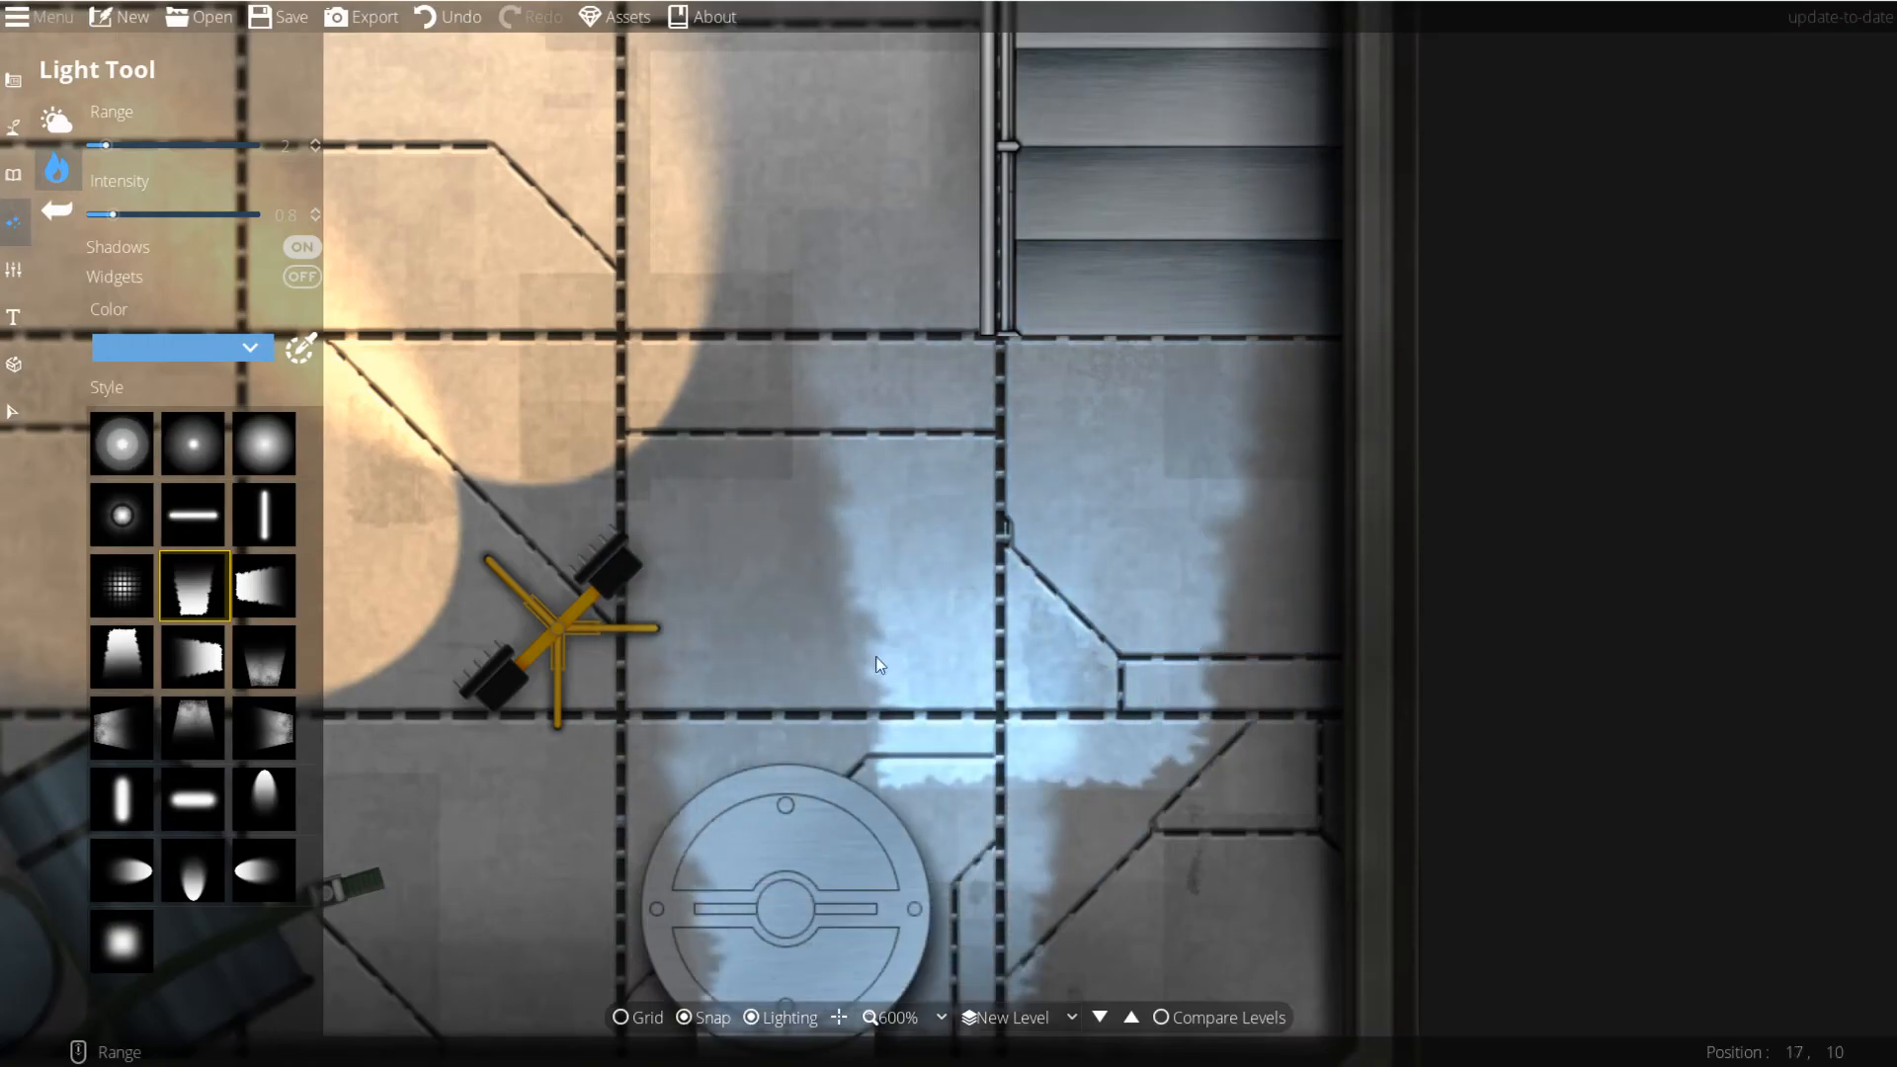
{"action": "left_click_drag", "start_coordinate": [554, 502], "coordinate": [644, 383]}
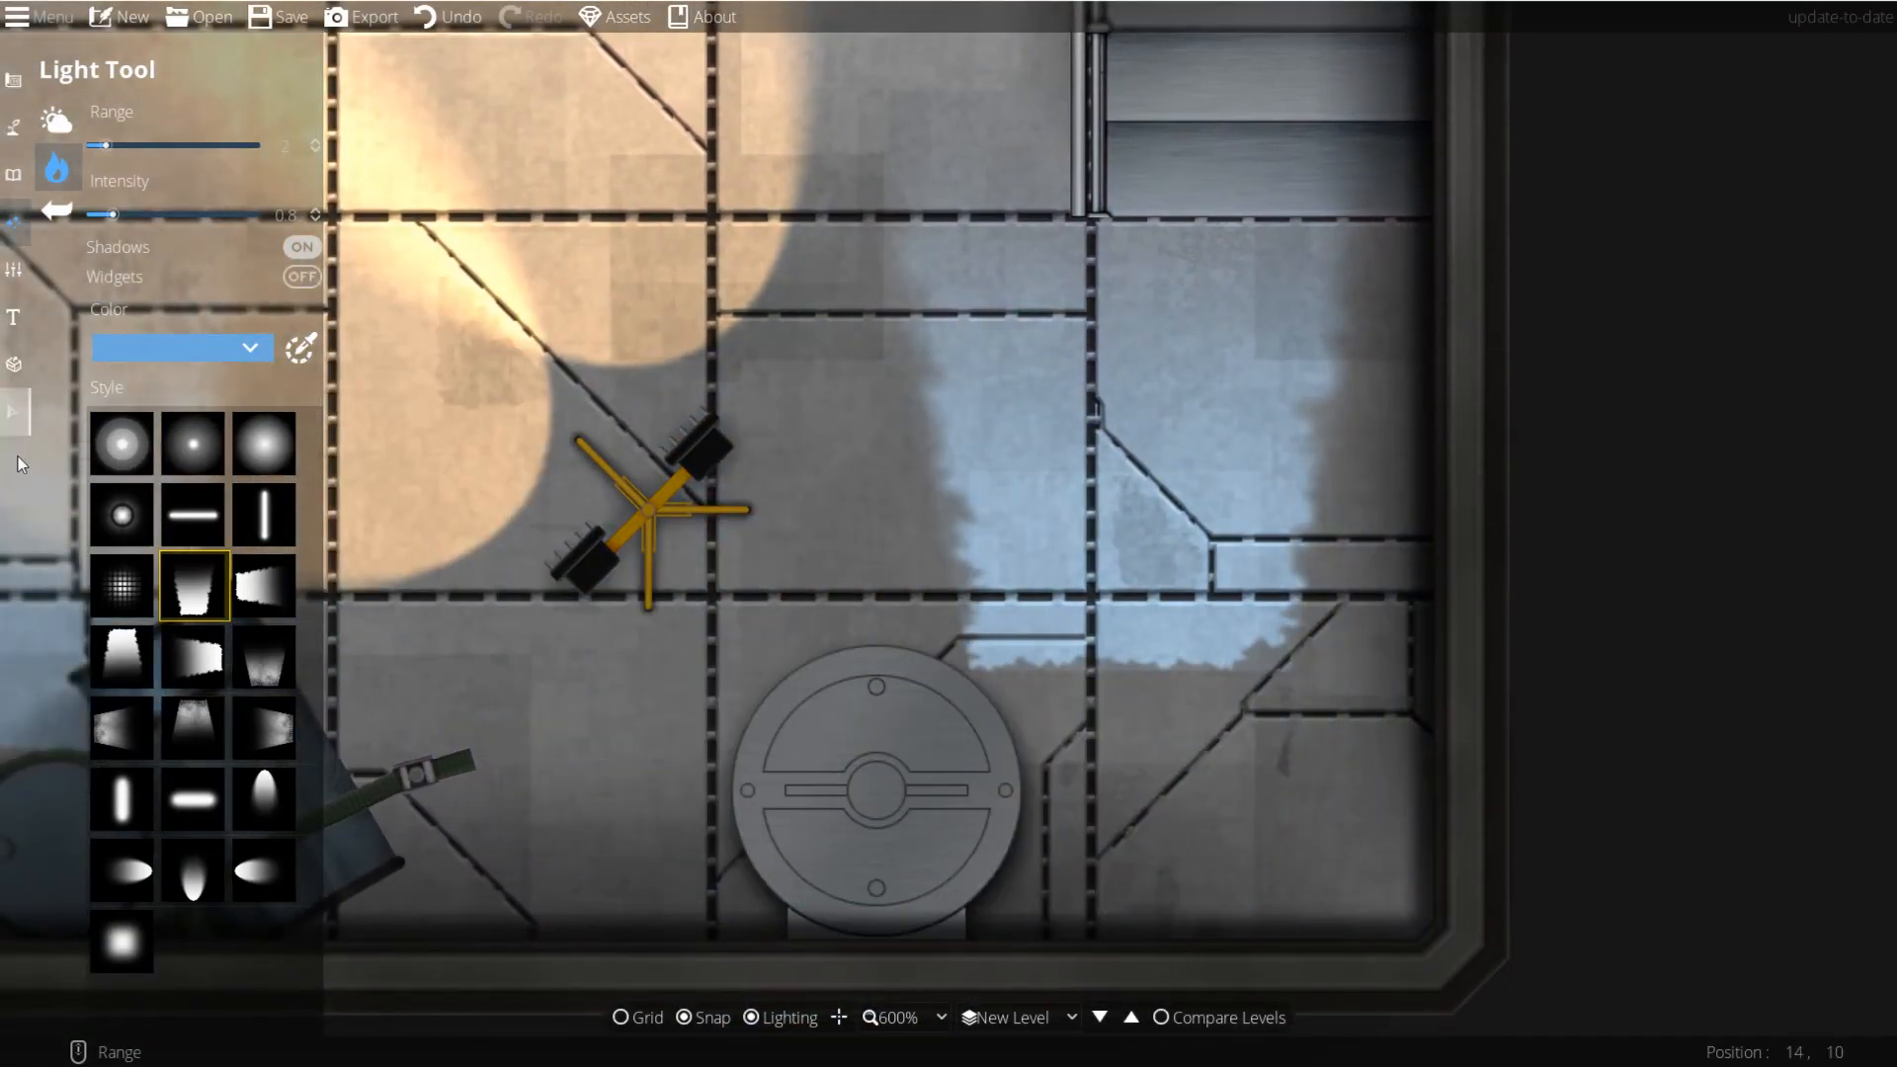
{"action": "left_click", "coordinate": [14, 413]}
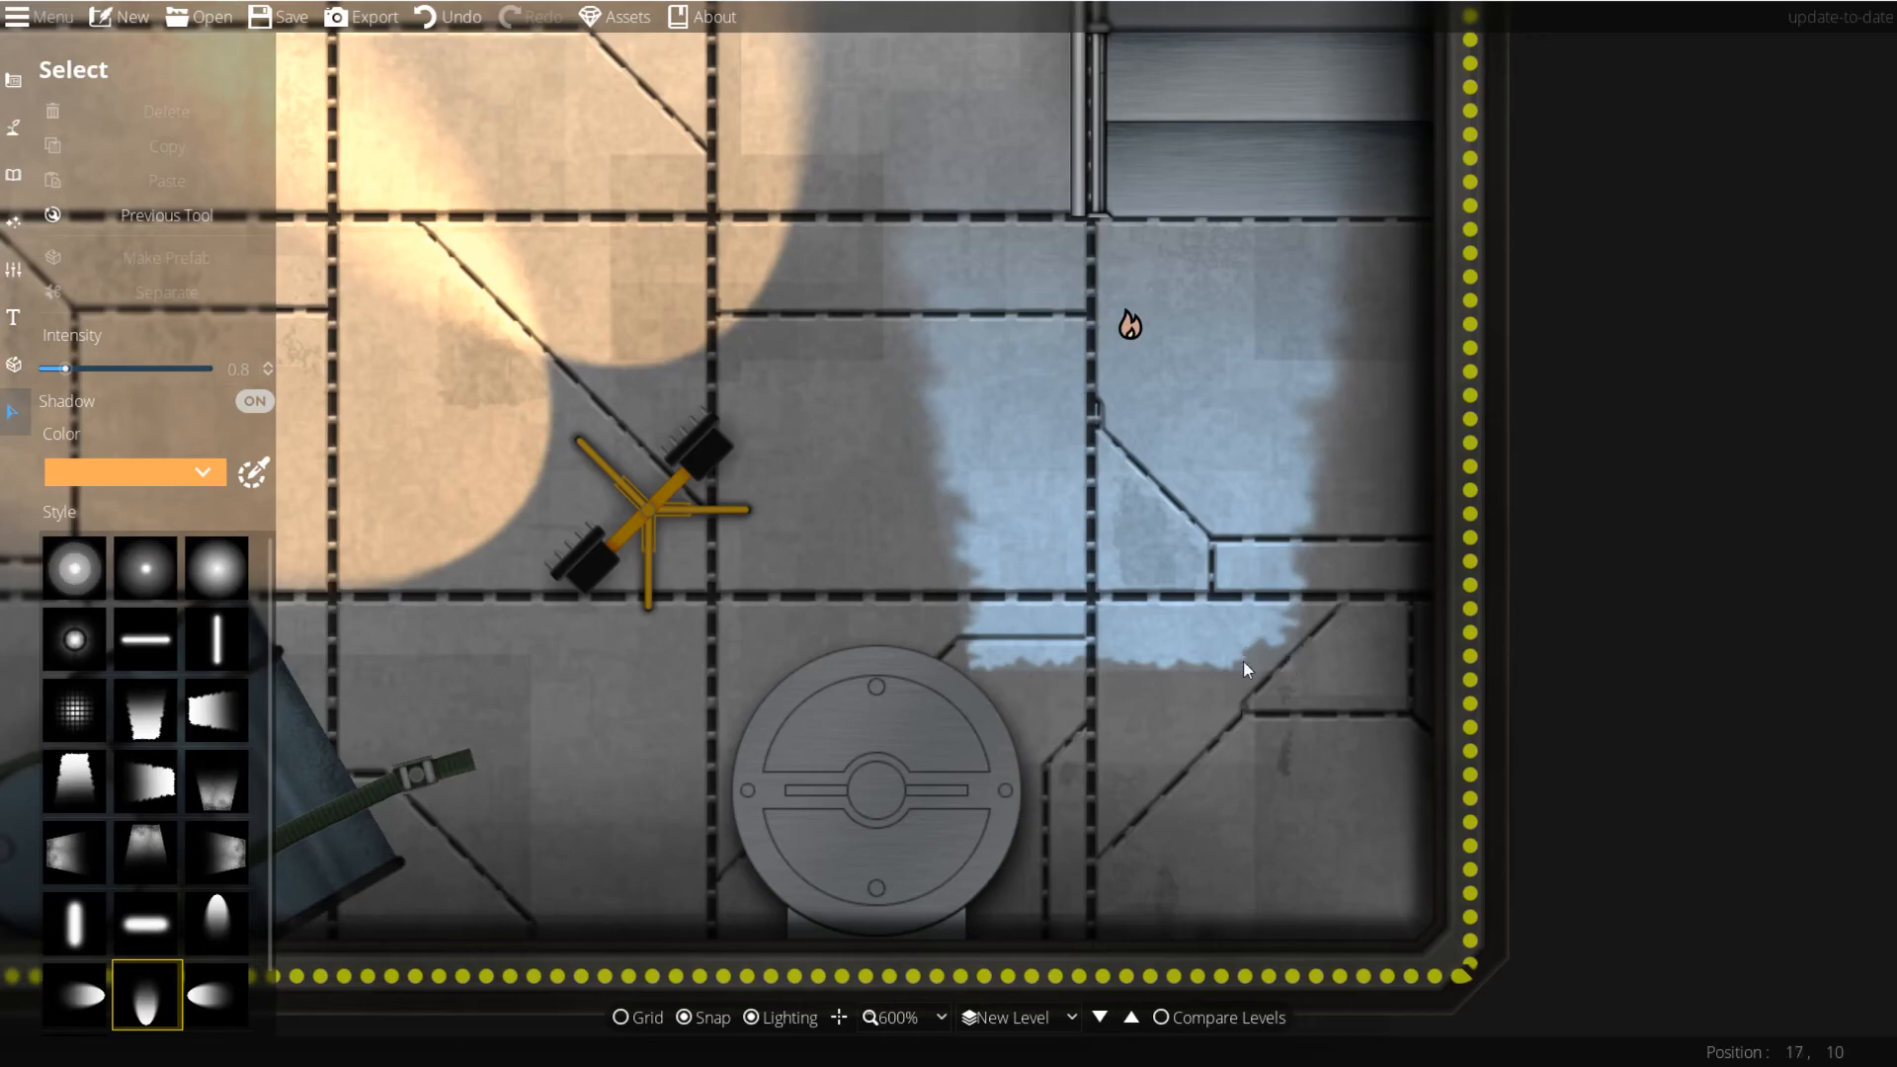
{"action": "scroll", "coordinate": [1103, 578], "scroll_direction": "down", "scroll_amount": 2}
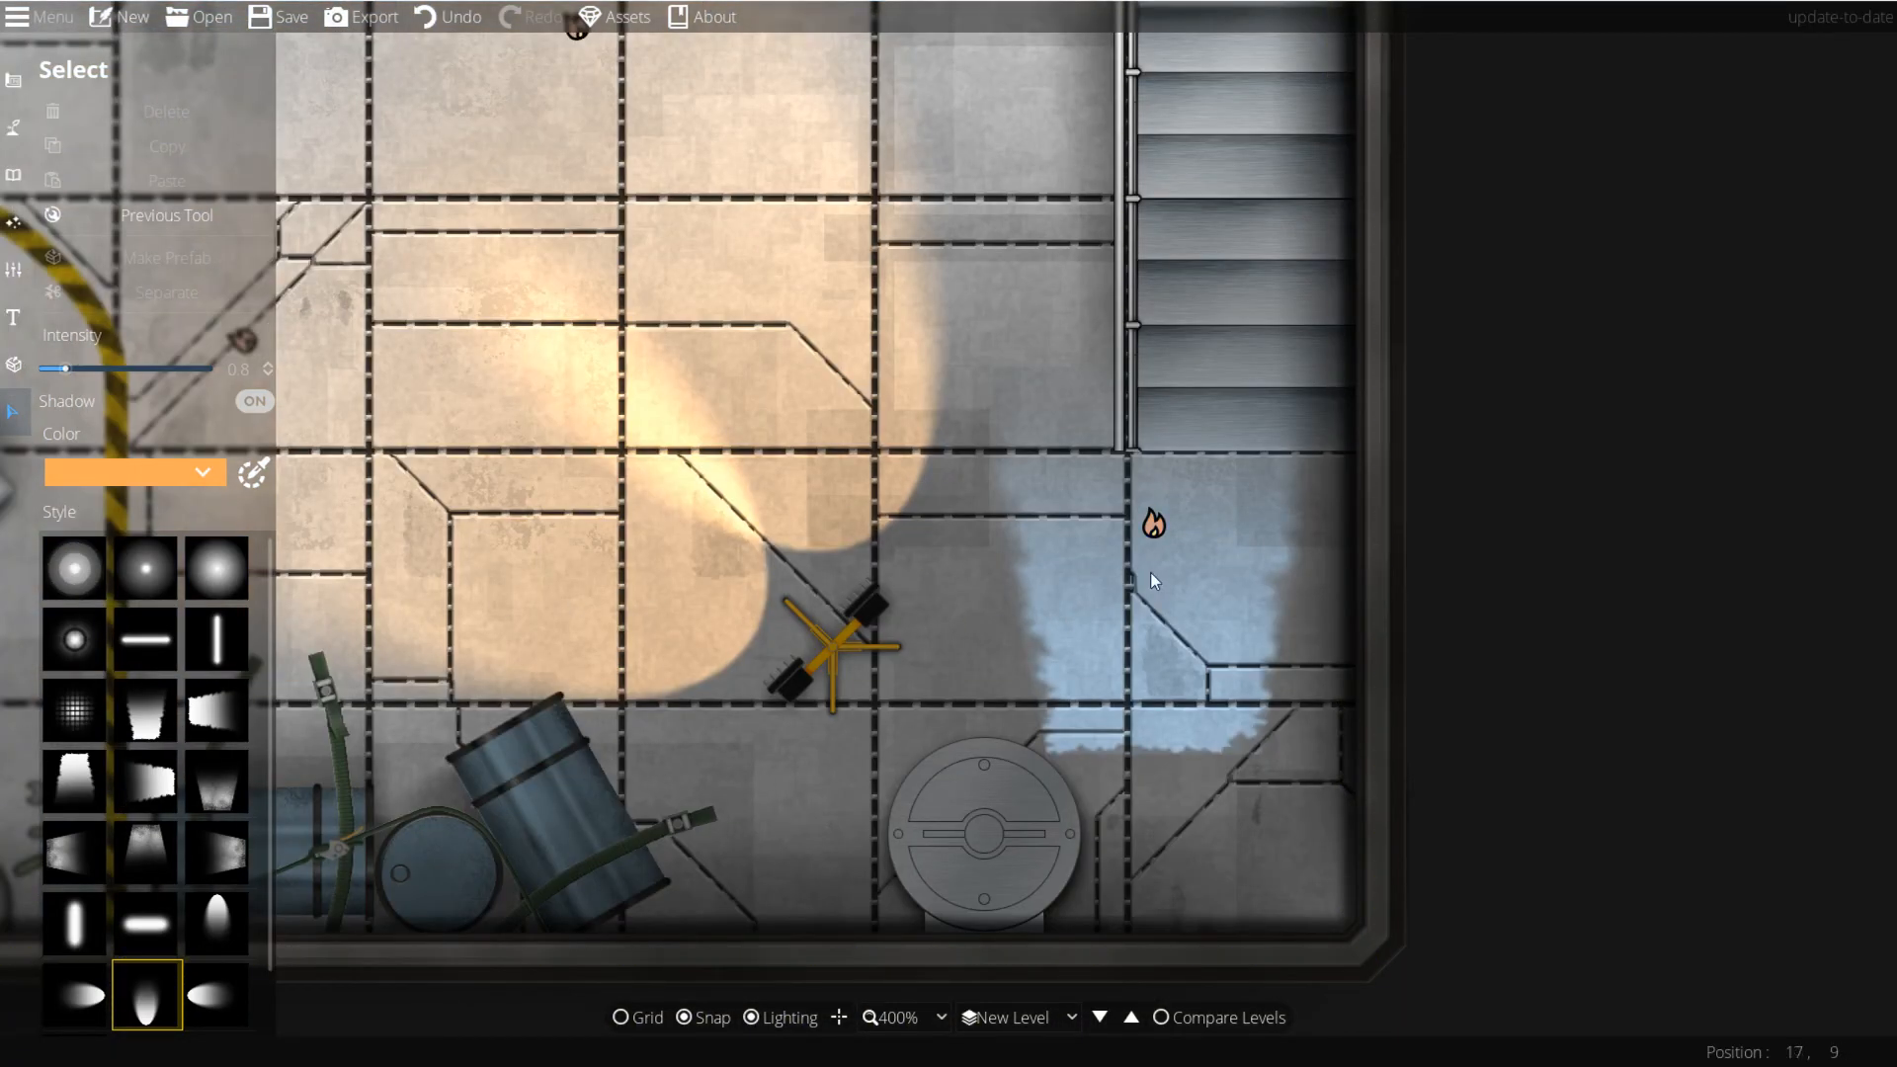
{"action": "key", "text": "ctrl+z"}
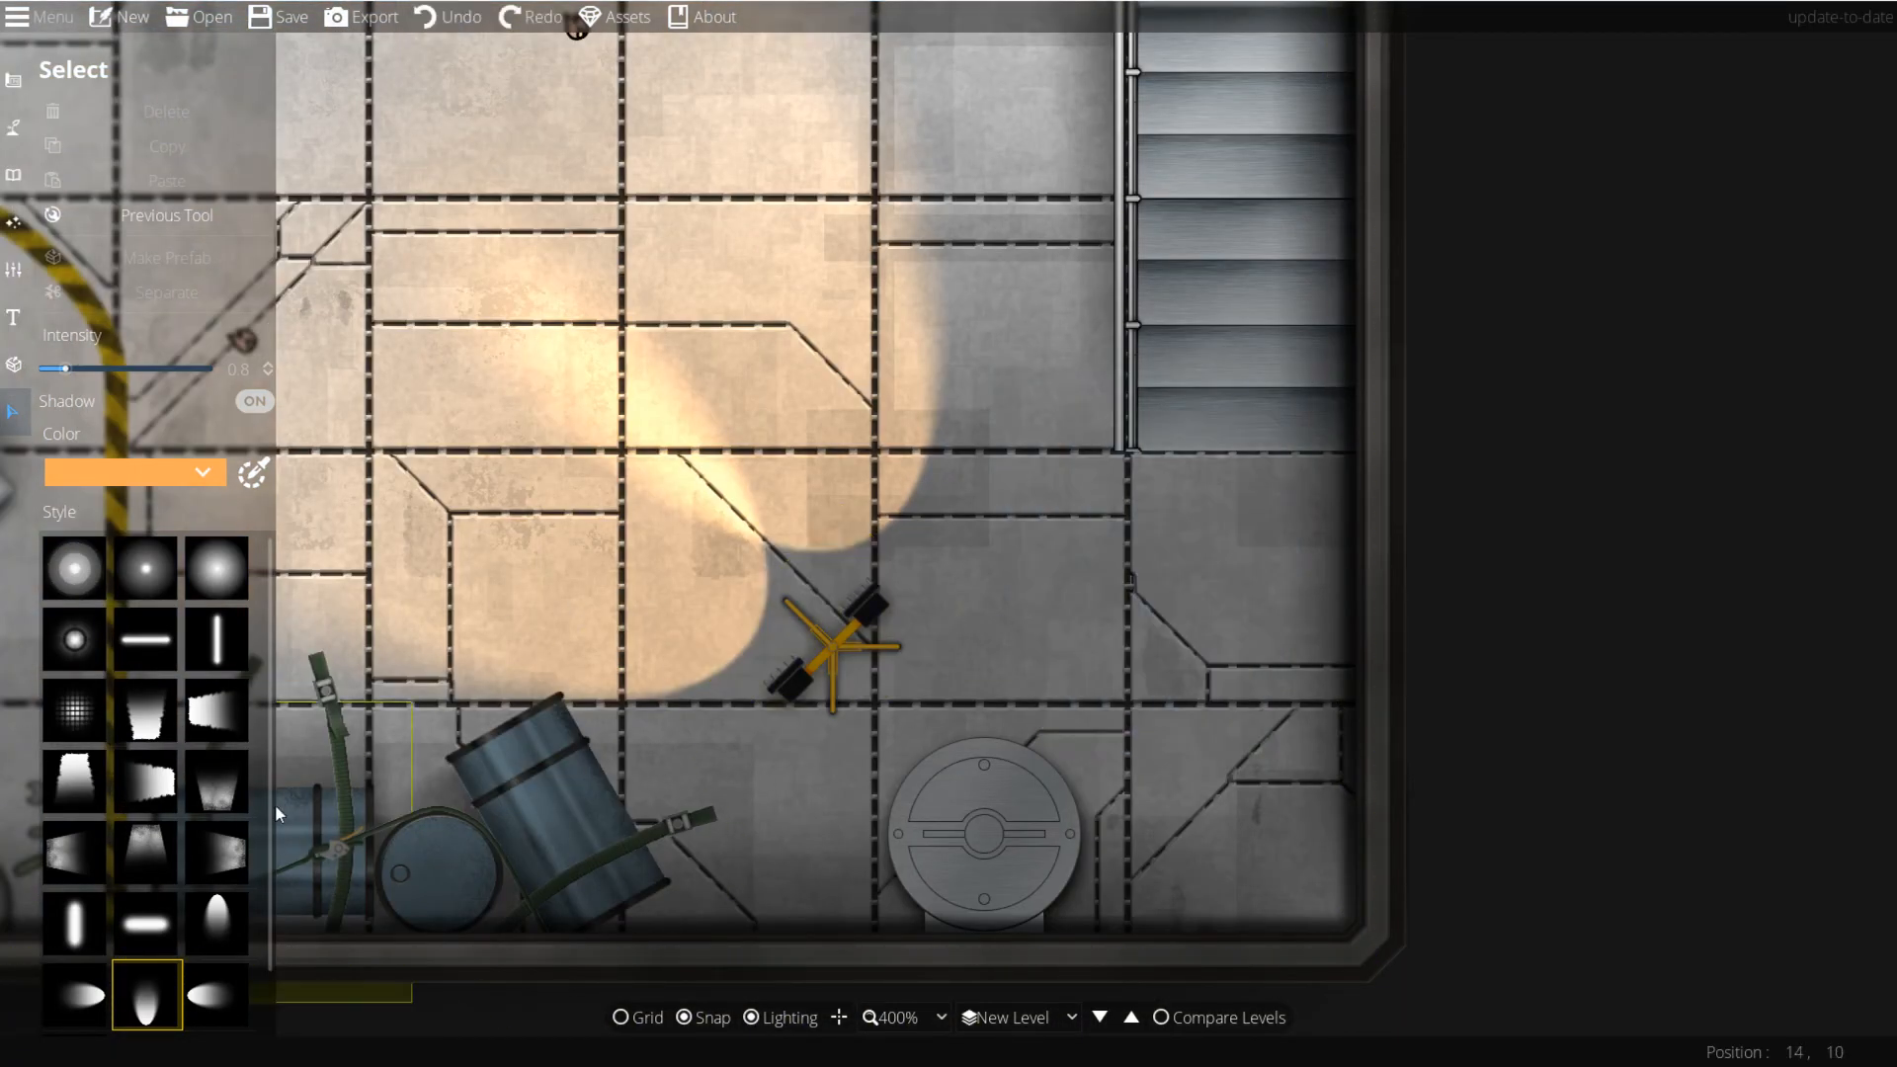
Step: Place a faint straight-edged blue window-style light on the floor between the staircase and the round hatch
{"action": "left_click", "coordinate": [220, 791]}
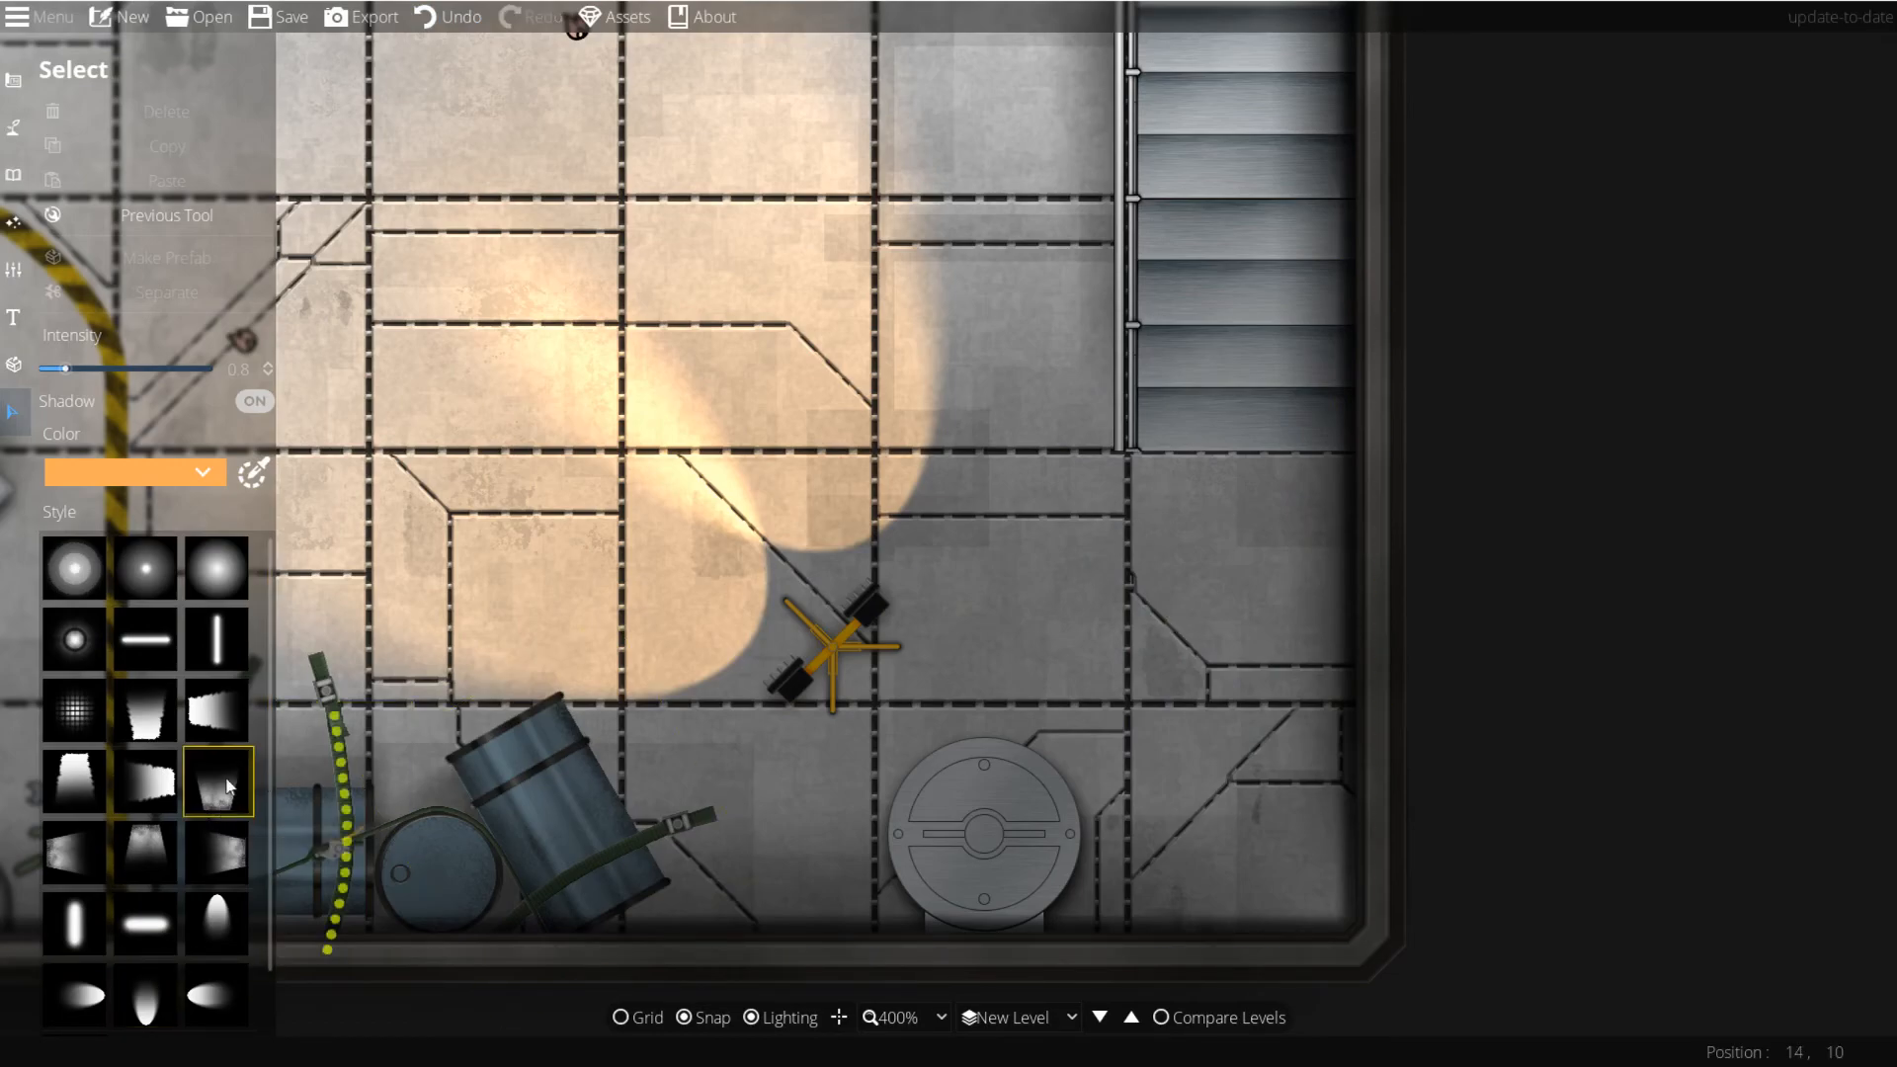
{"action": "left_click", "coordinate": [14, 222]}
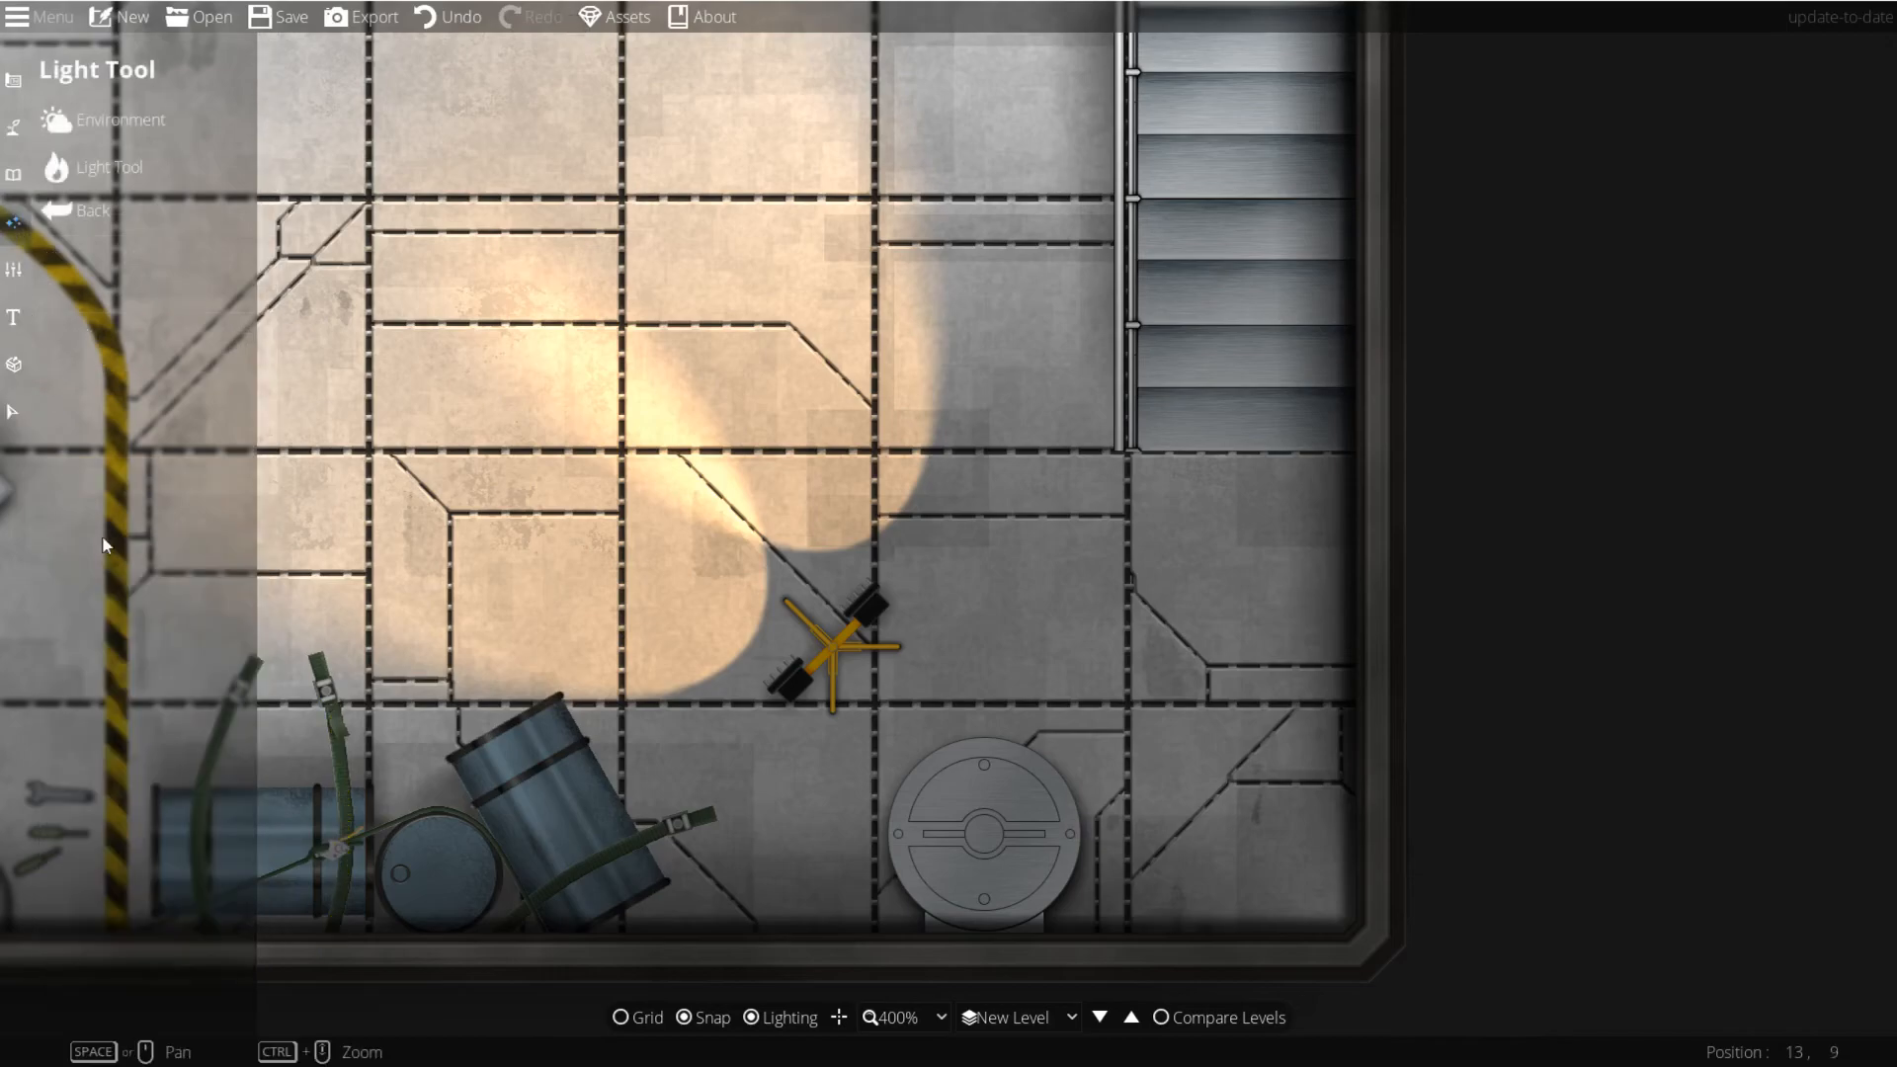
{"action": "left_click", "coordinate": [91, 176]}
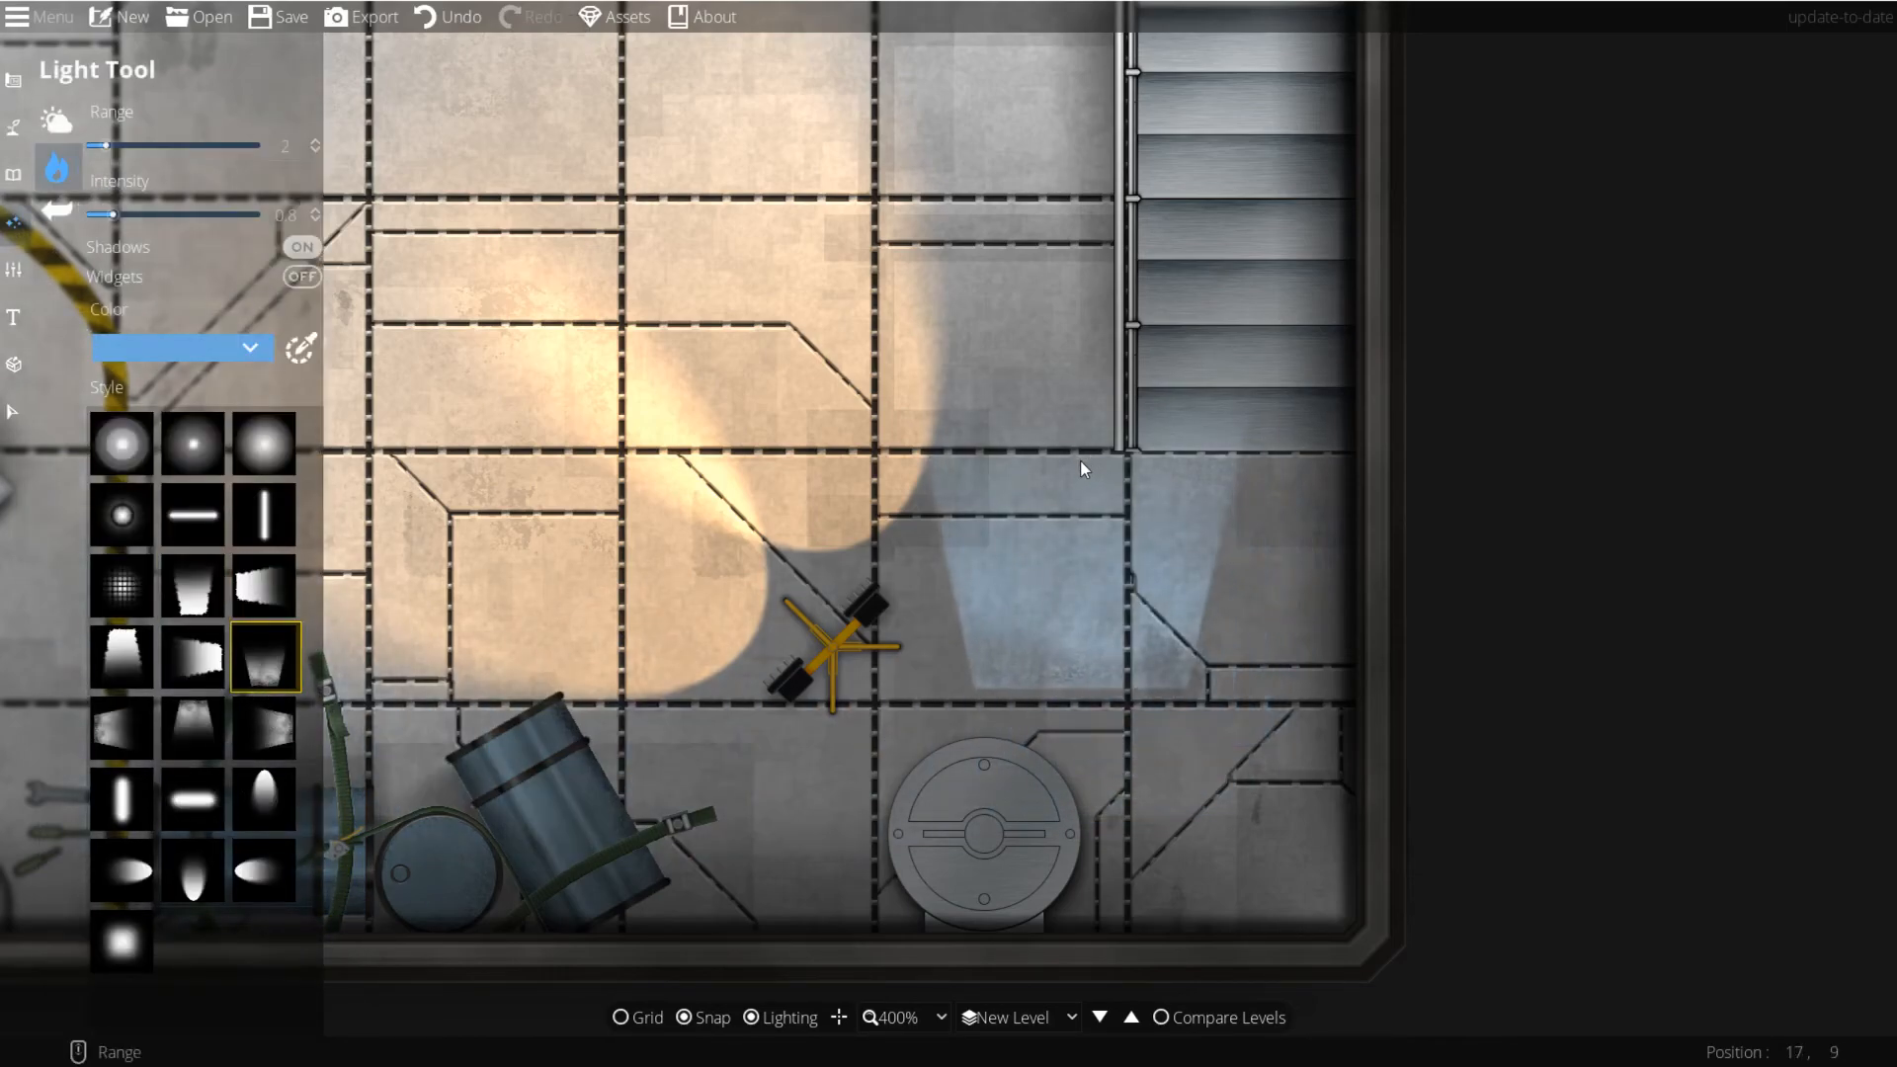
{"action": "left_click", "coordinate": [14, 81]}
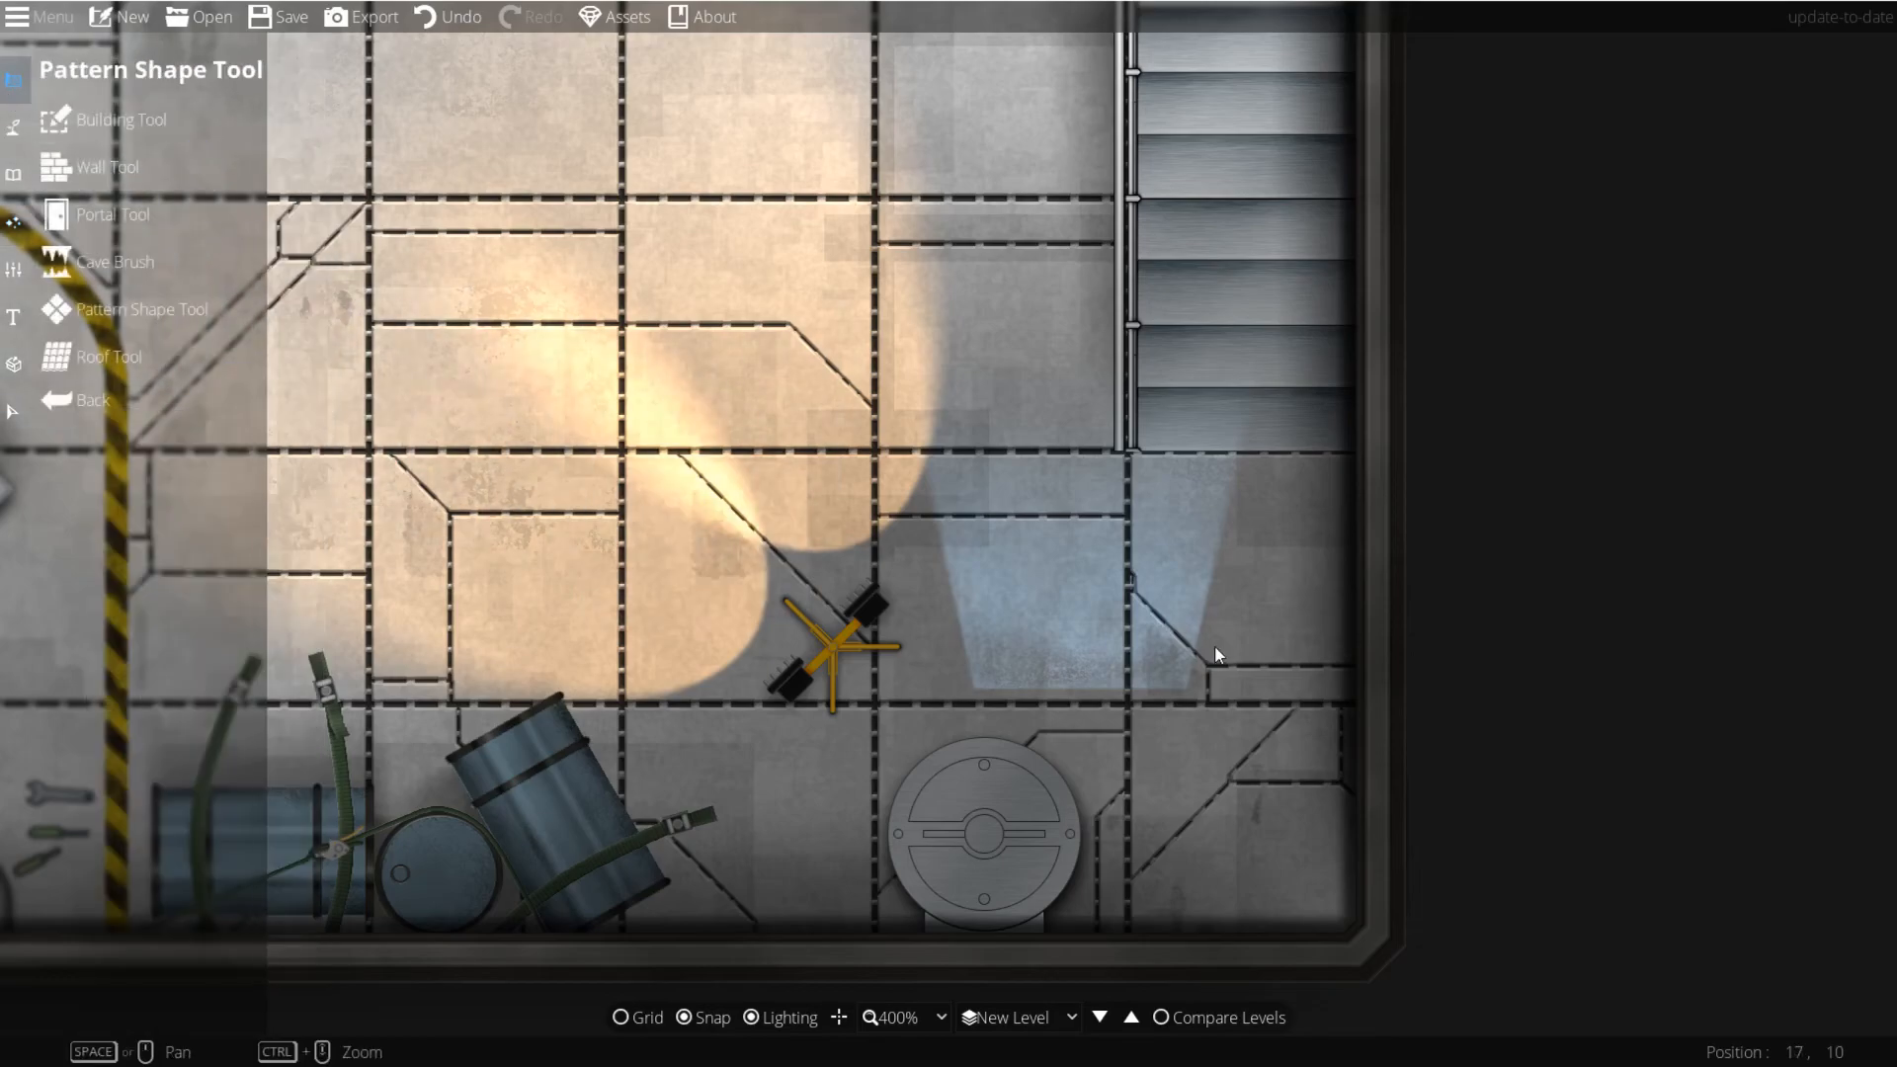
{"action": "scroll", "coordinate": [1214, 654], "scroll_direction": "up", "scroll_amount": 1}
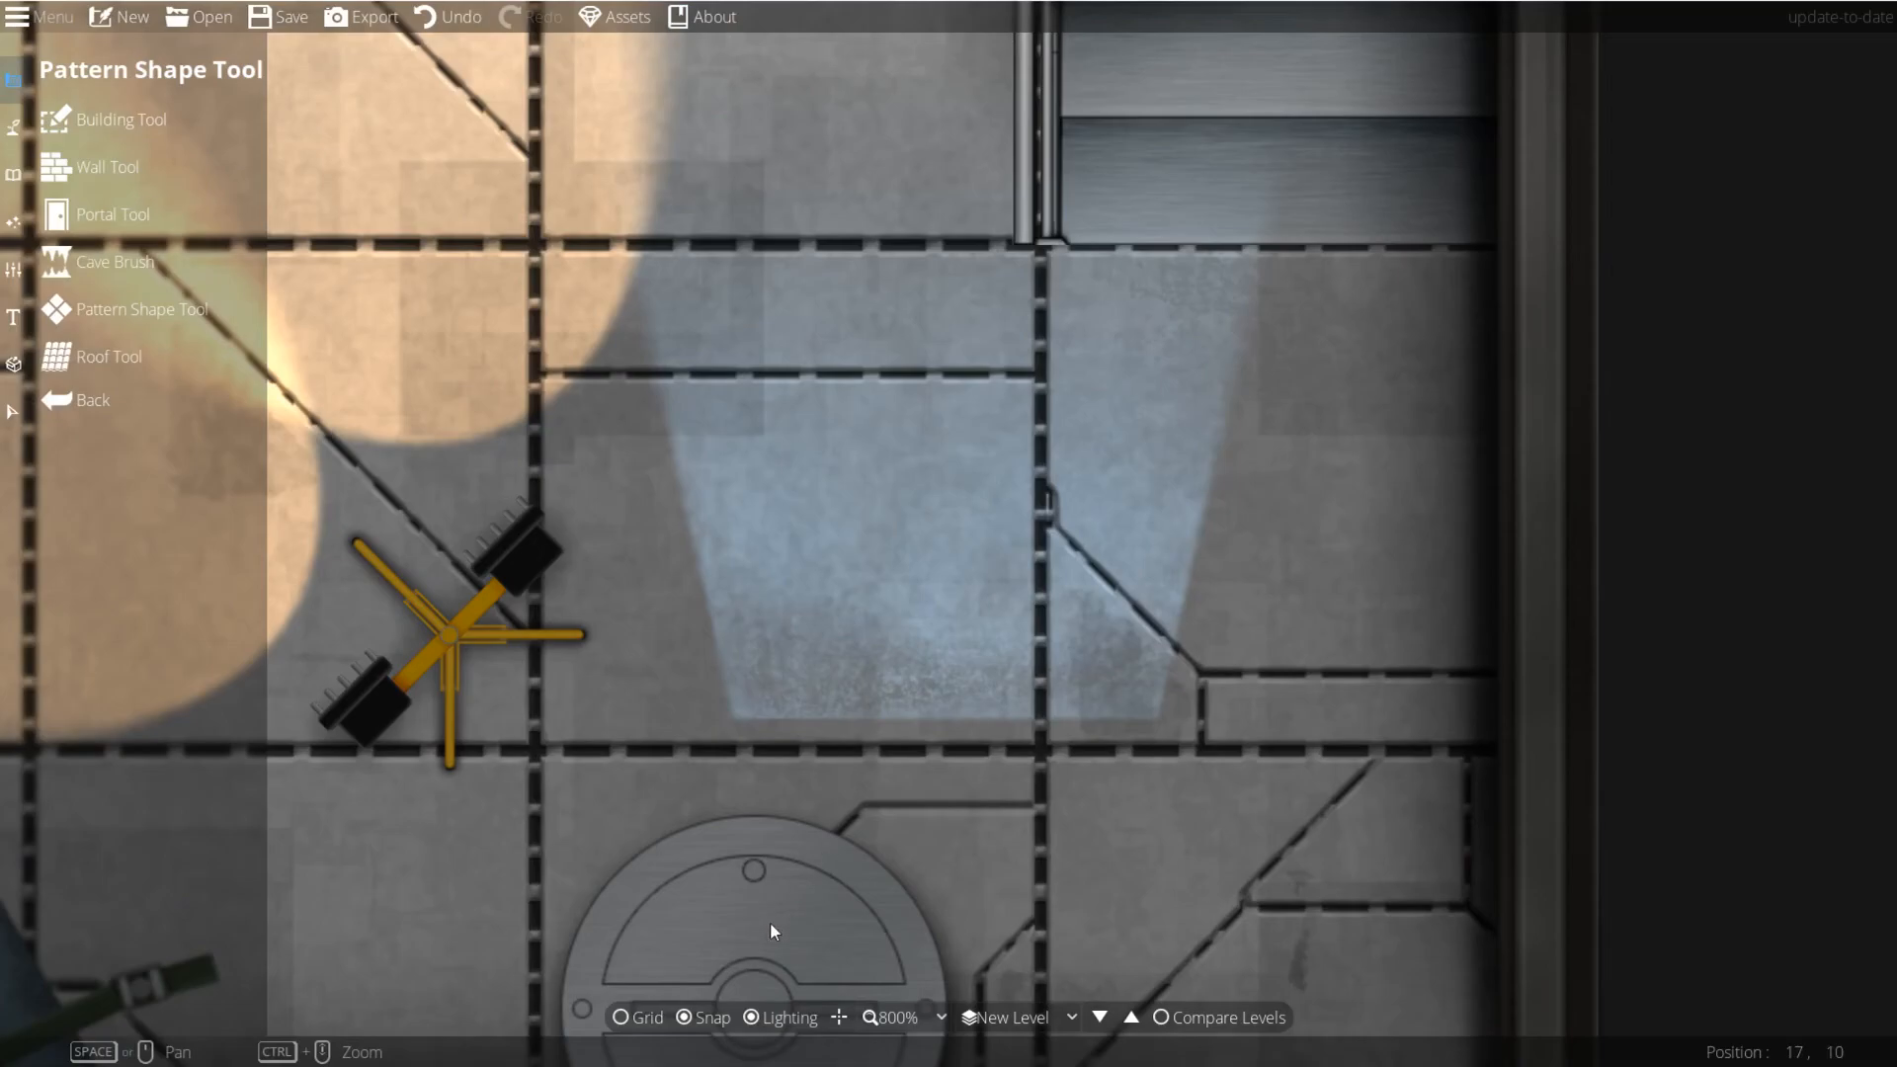
Step: Set up a soft vertical strip light in a strongly saturated orange that matches the glowing wall pipe
{"action": "scroll", "coordinate": [1070, 638], "scroll_direction": "down", "scroll_amount": 3}
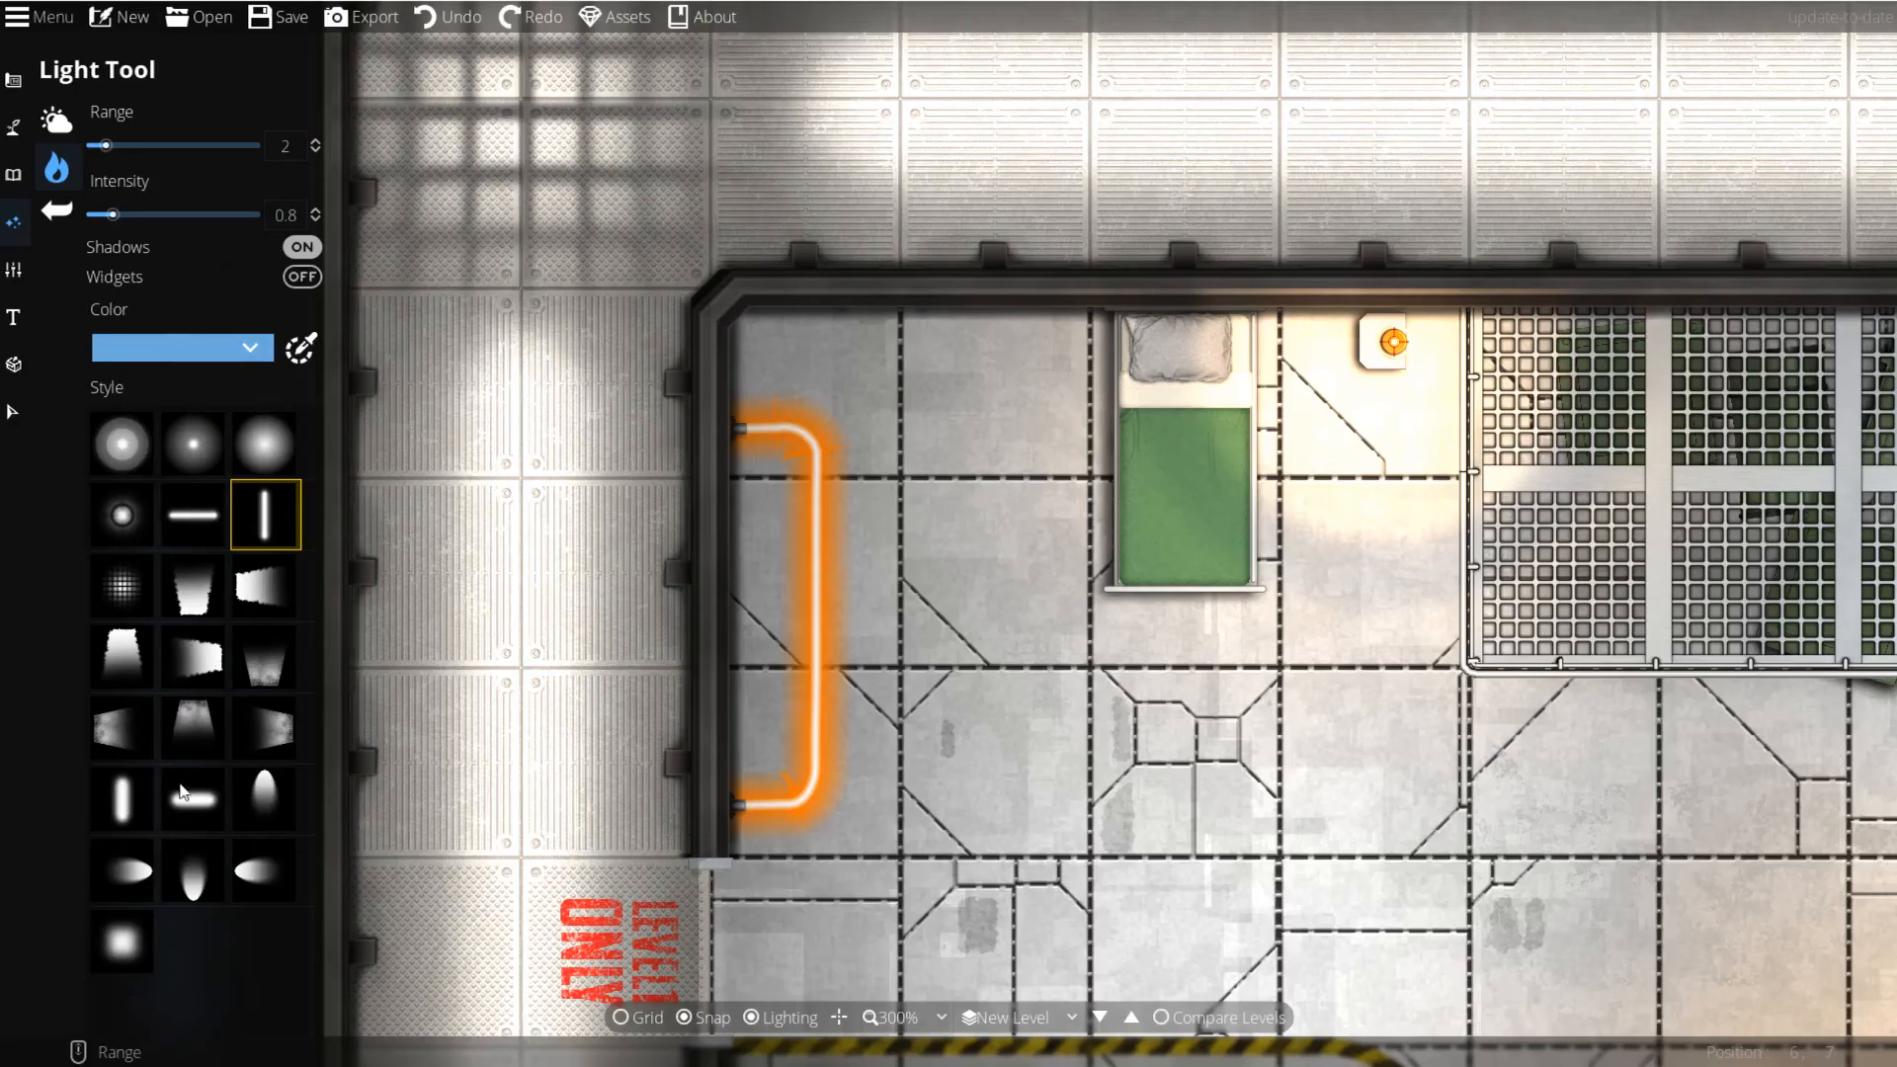
{"action": "left_click", "coordinate": [123, 801]}
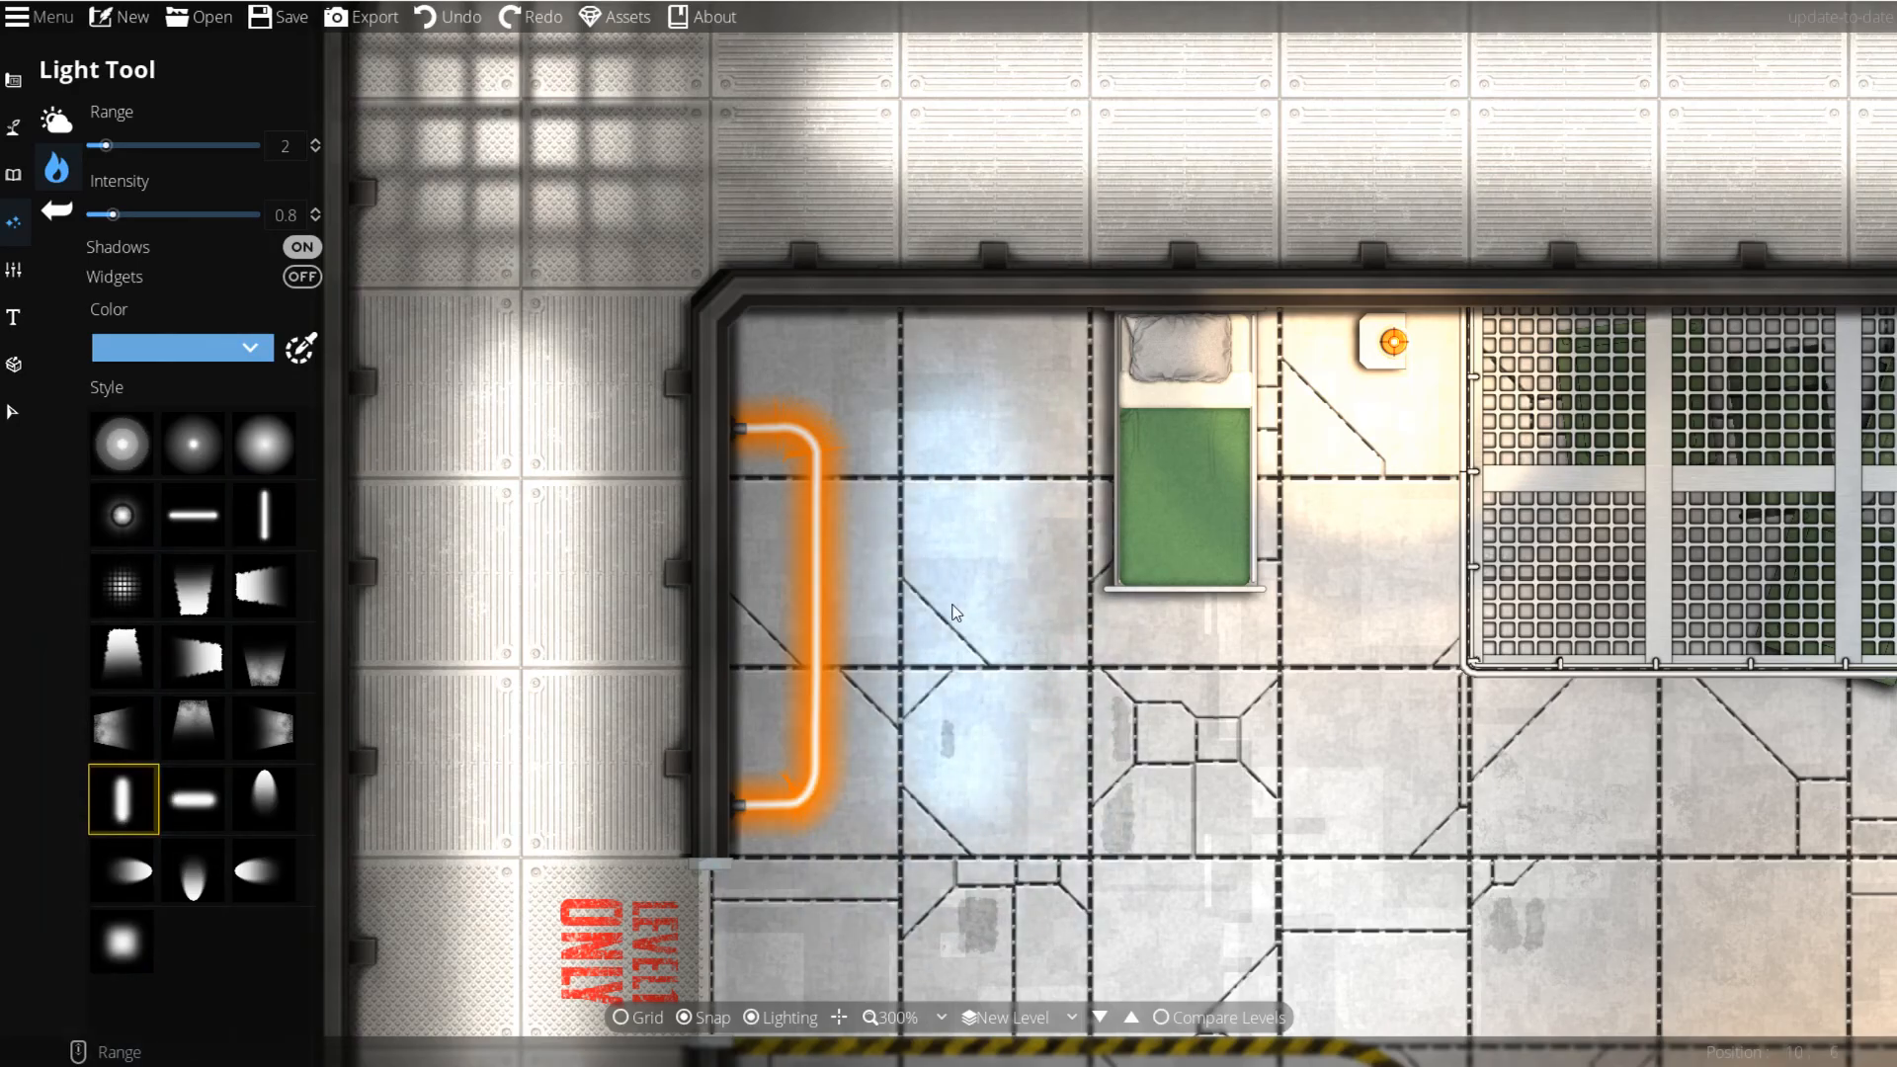
{"action": "left_click", "coordinate": [194, 351]}
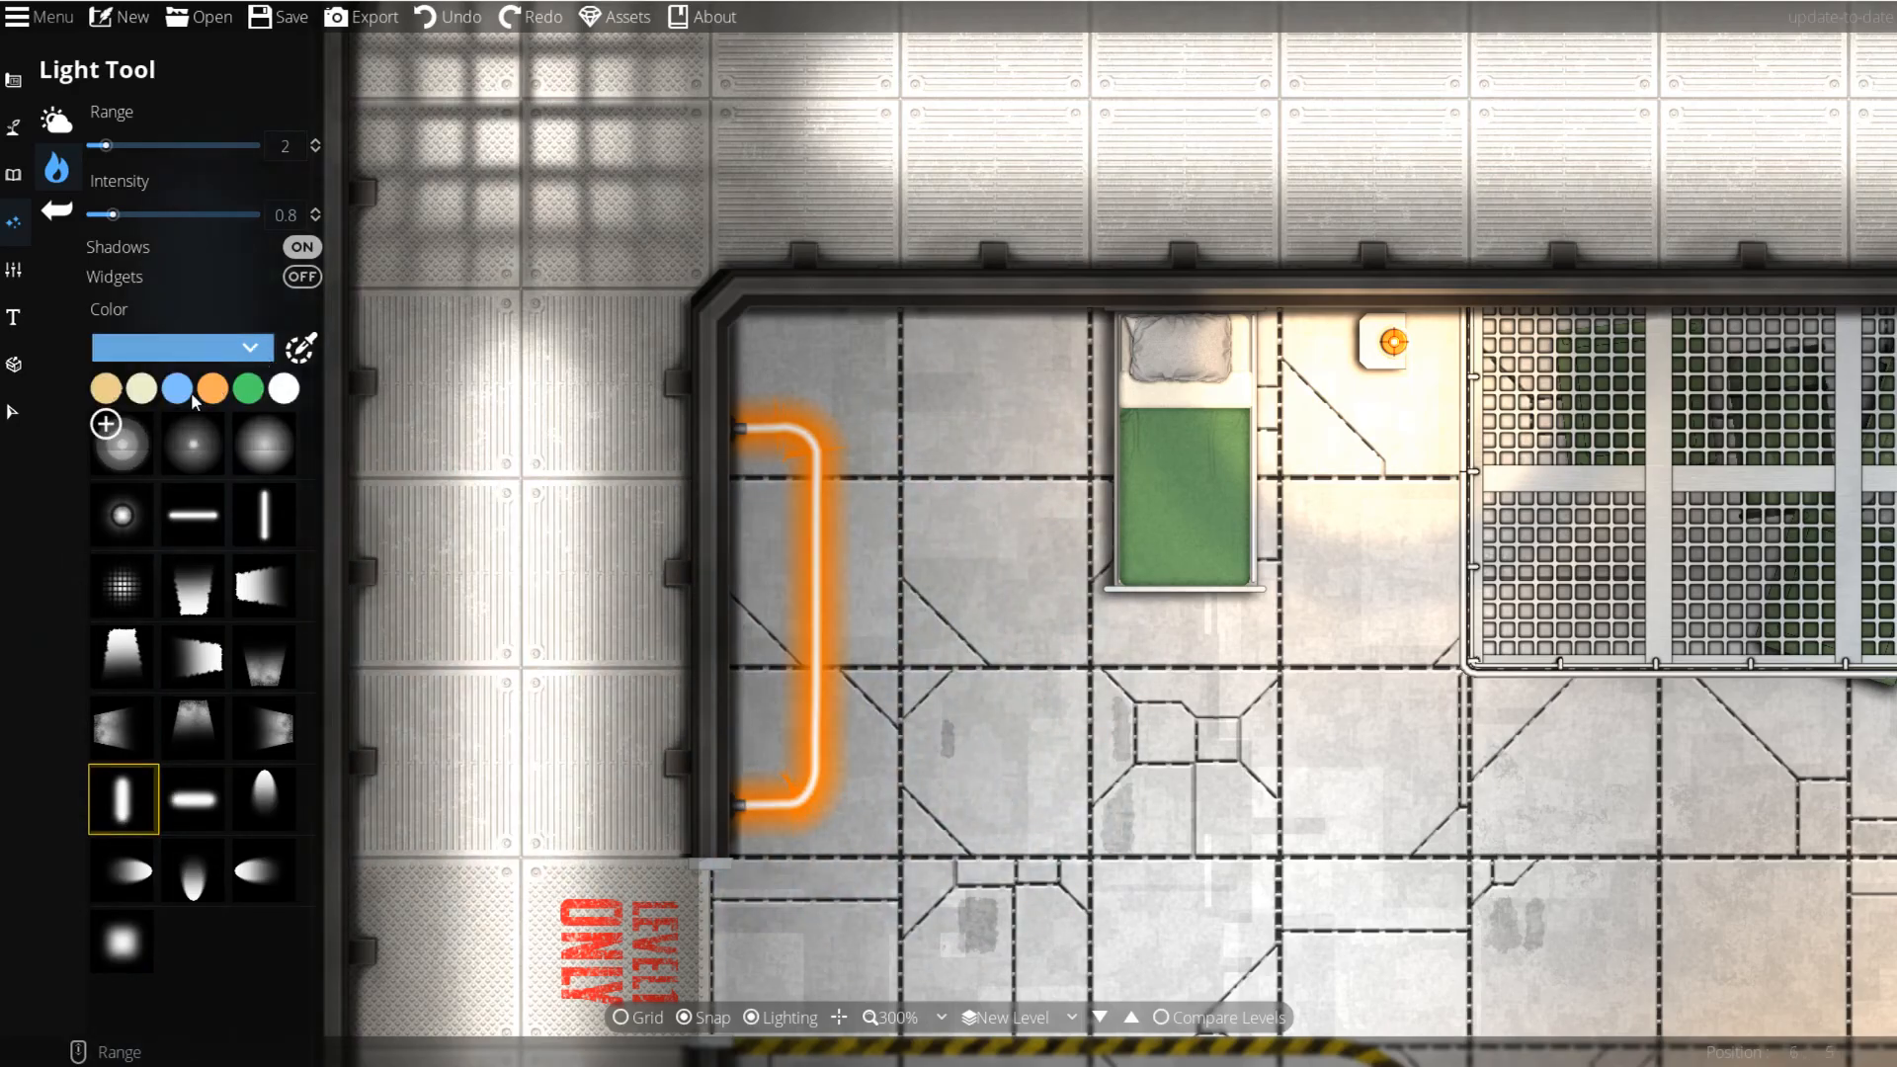
{"action": "left_click", "coordinate": [213, 388]}
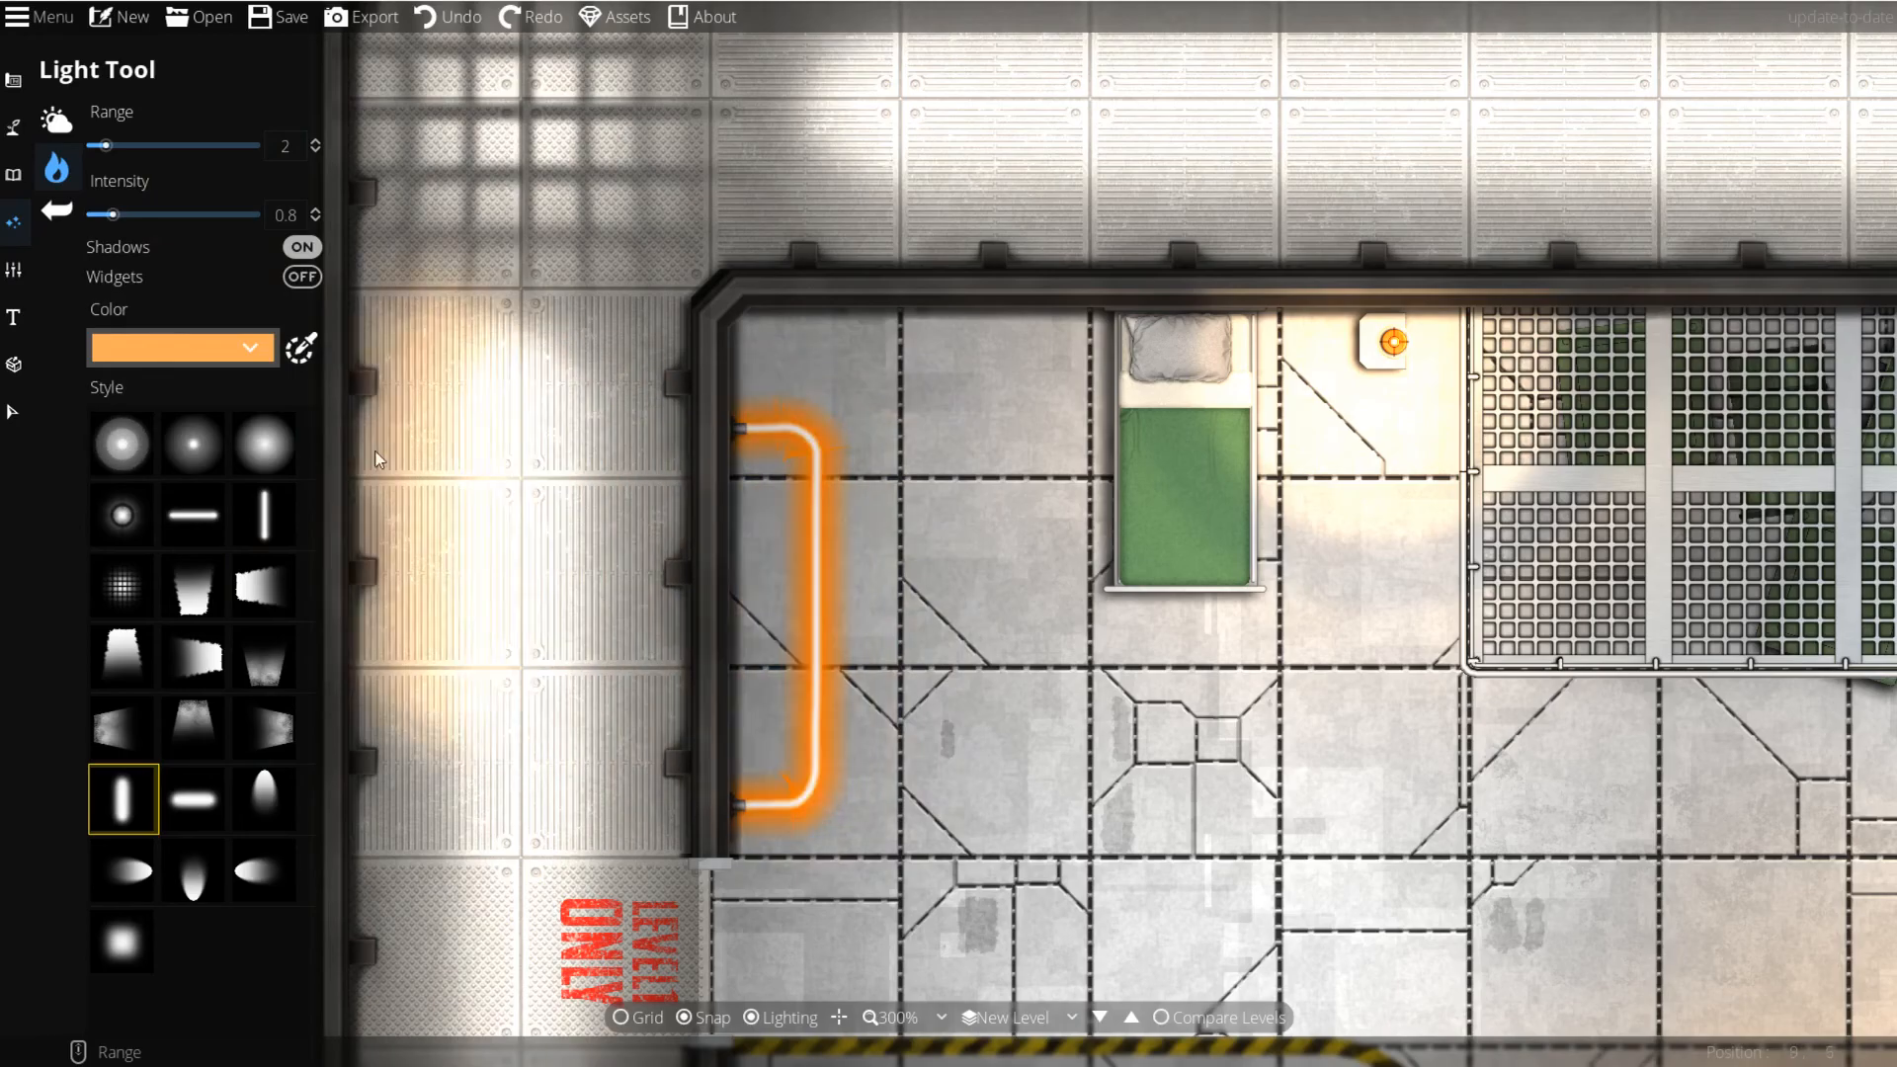
{"action": "left_click", "coordinate": [300, 347]}
{"action": "left_click_drag", "start_coordinate": [328, 427], "coordinate": [329, 369]}
{"action": "left_click", "coordinate": [350, 833]}
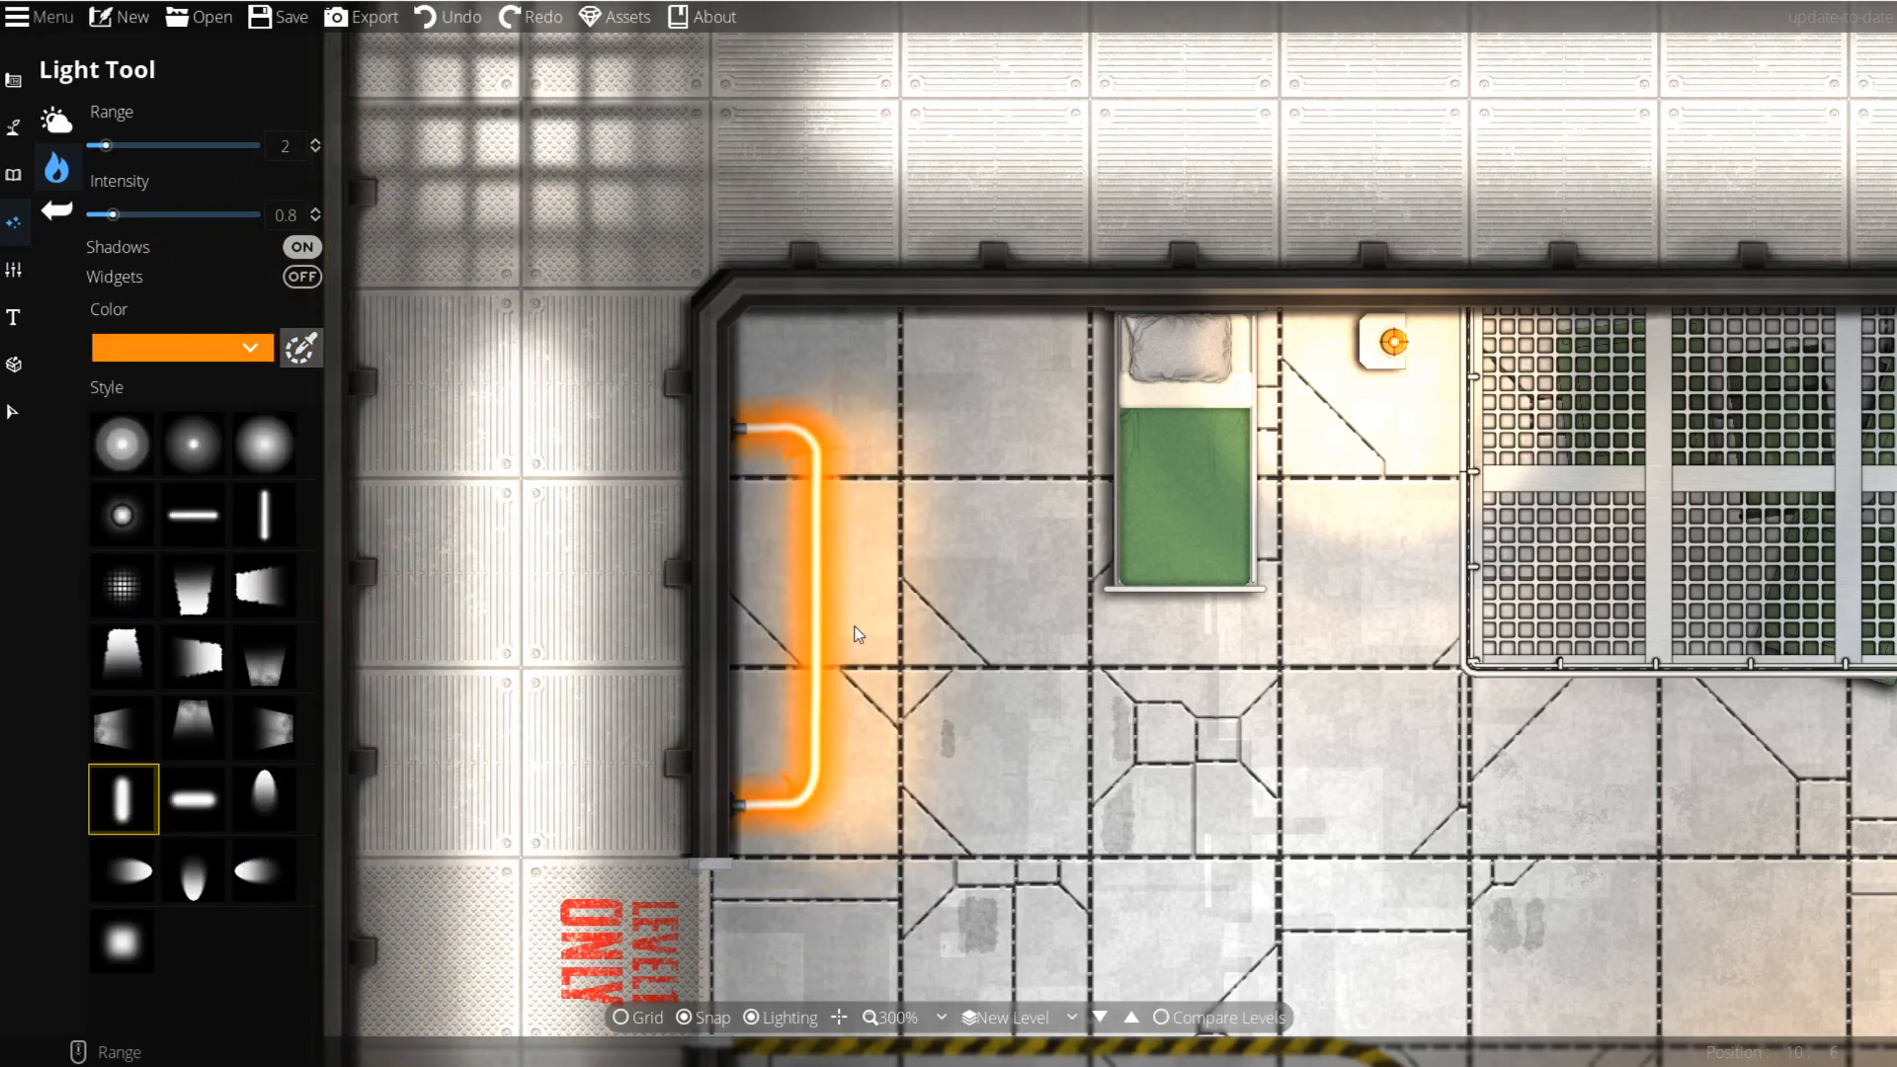
Step: Set the light's range to 2.5 and intensity to 0.7, and place it over the glowing orange pipe
{"action": "scroll", "coordinate": [816, 633], "scroll_direction": "up", "scroll_amount": 1}
{"action": "scroll", "coordinate": [948, 614], "scroll_direction": "down", "scroll_amount": 1}
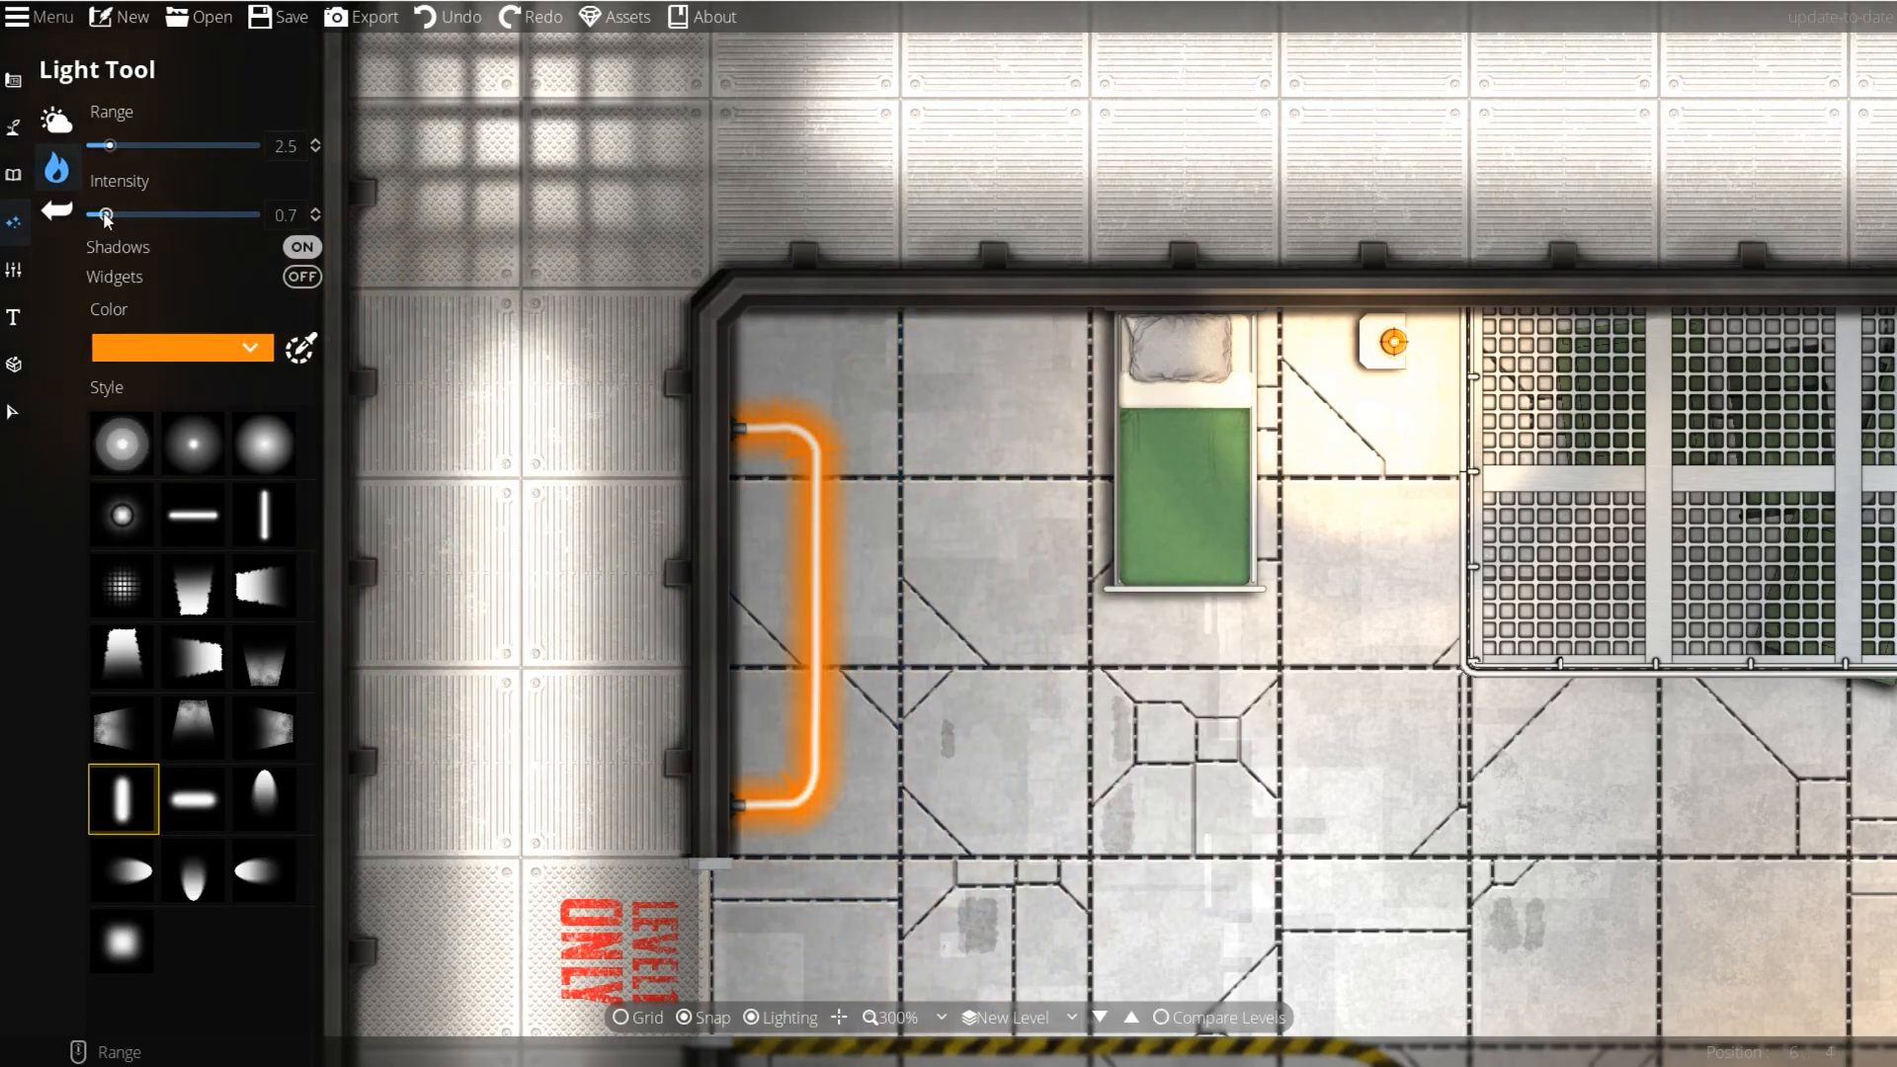
{"action": "left_click", "coordinate": [781, 613]}
{"action": "scroll", "coordinate": [974, 423], "scroll_direction": "down", "scroll_amount": 1}
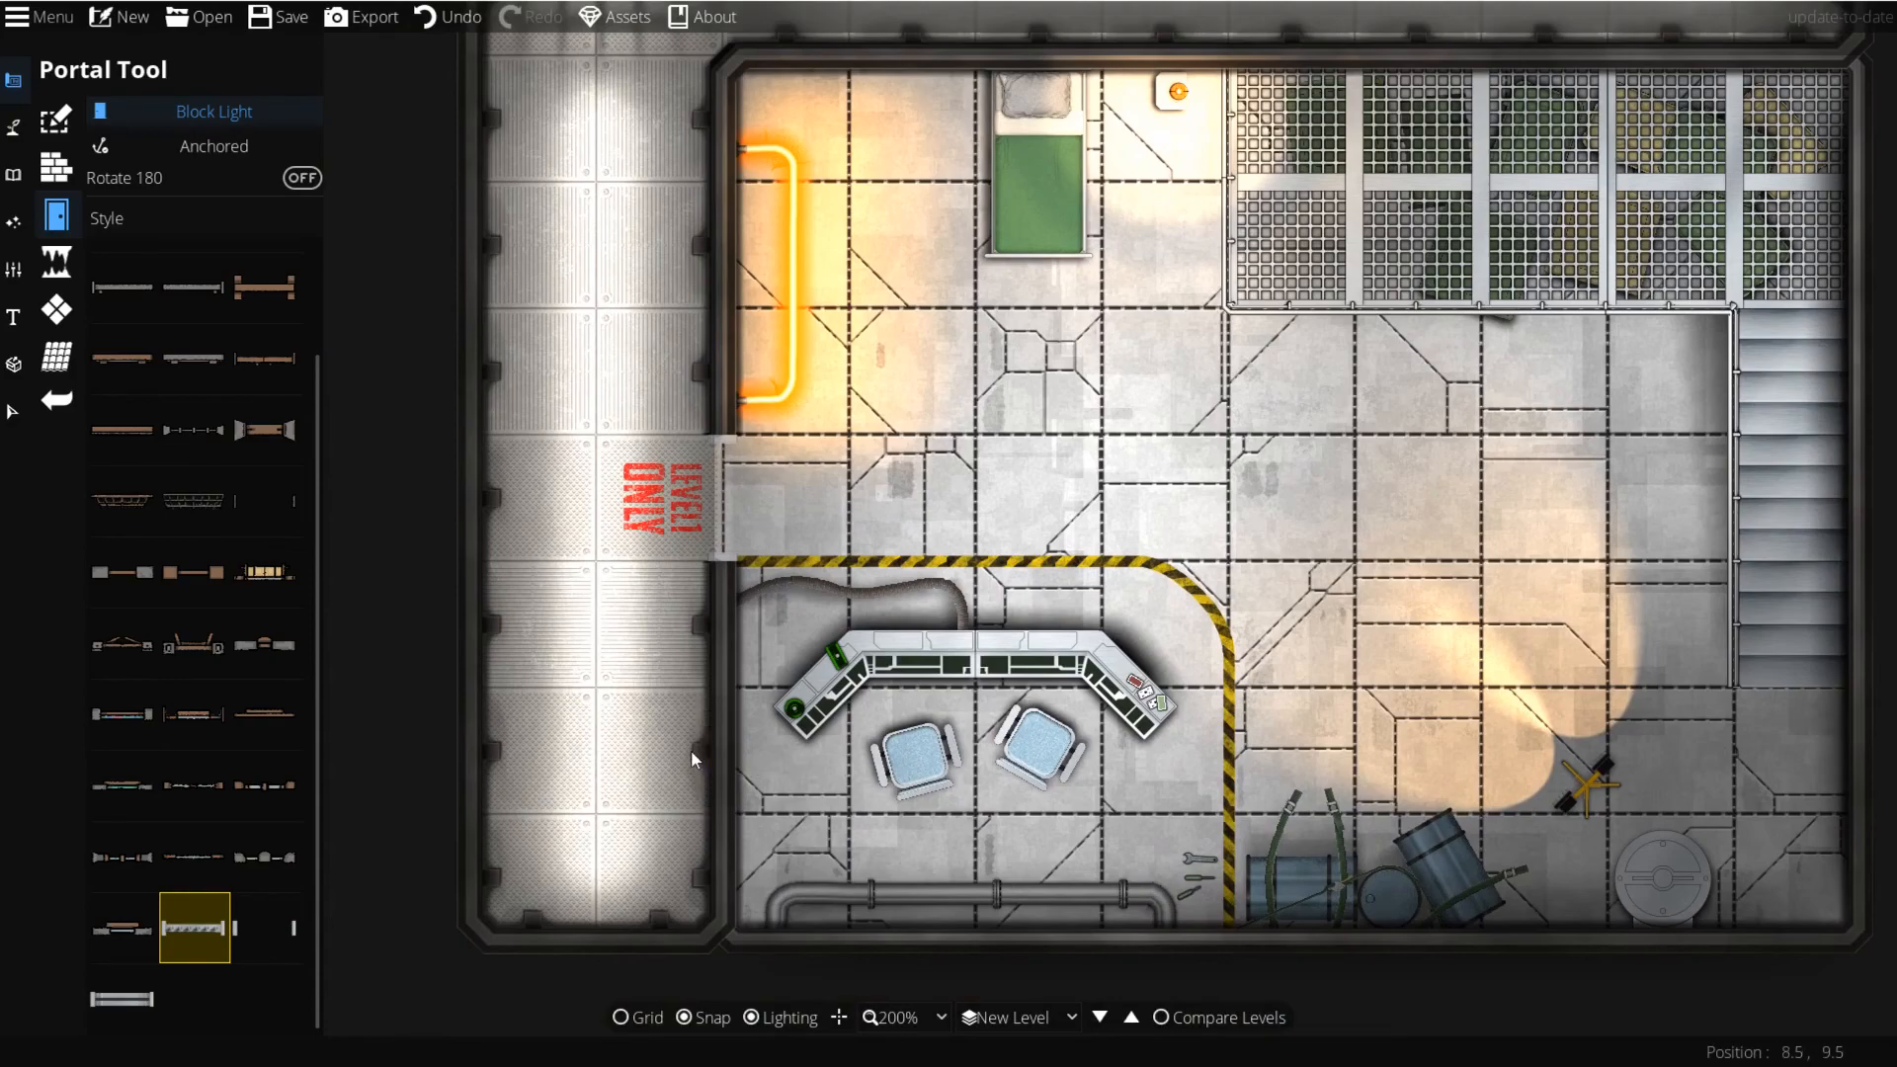
Step: Place a barred metal portal in the wall between the vertical corridor and the control desk area
{"action": "left_click", "coordinate": [719, 763]}
{"action": "scroll", "coordinate": [800, 786], "scroll_direction": "up", "scroll_amount": 2}
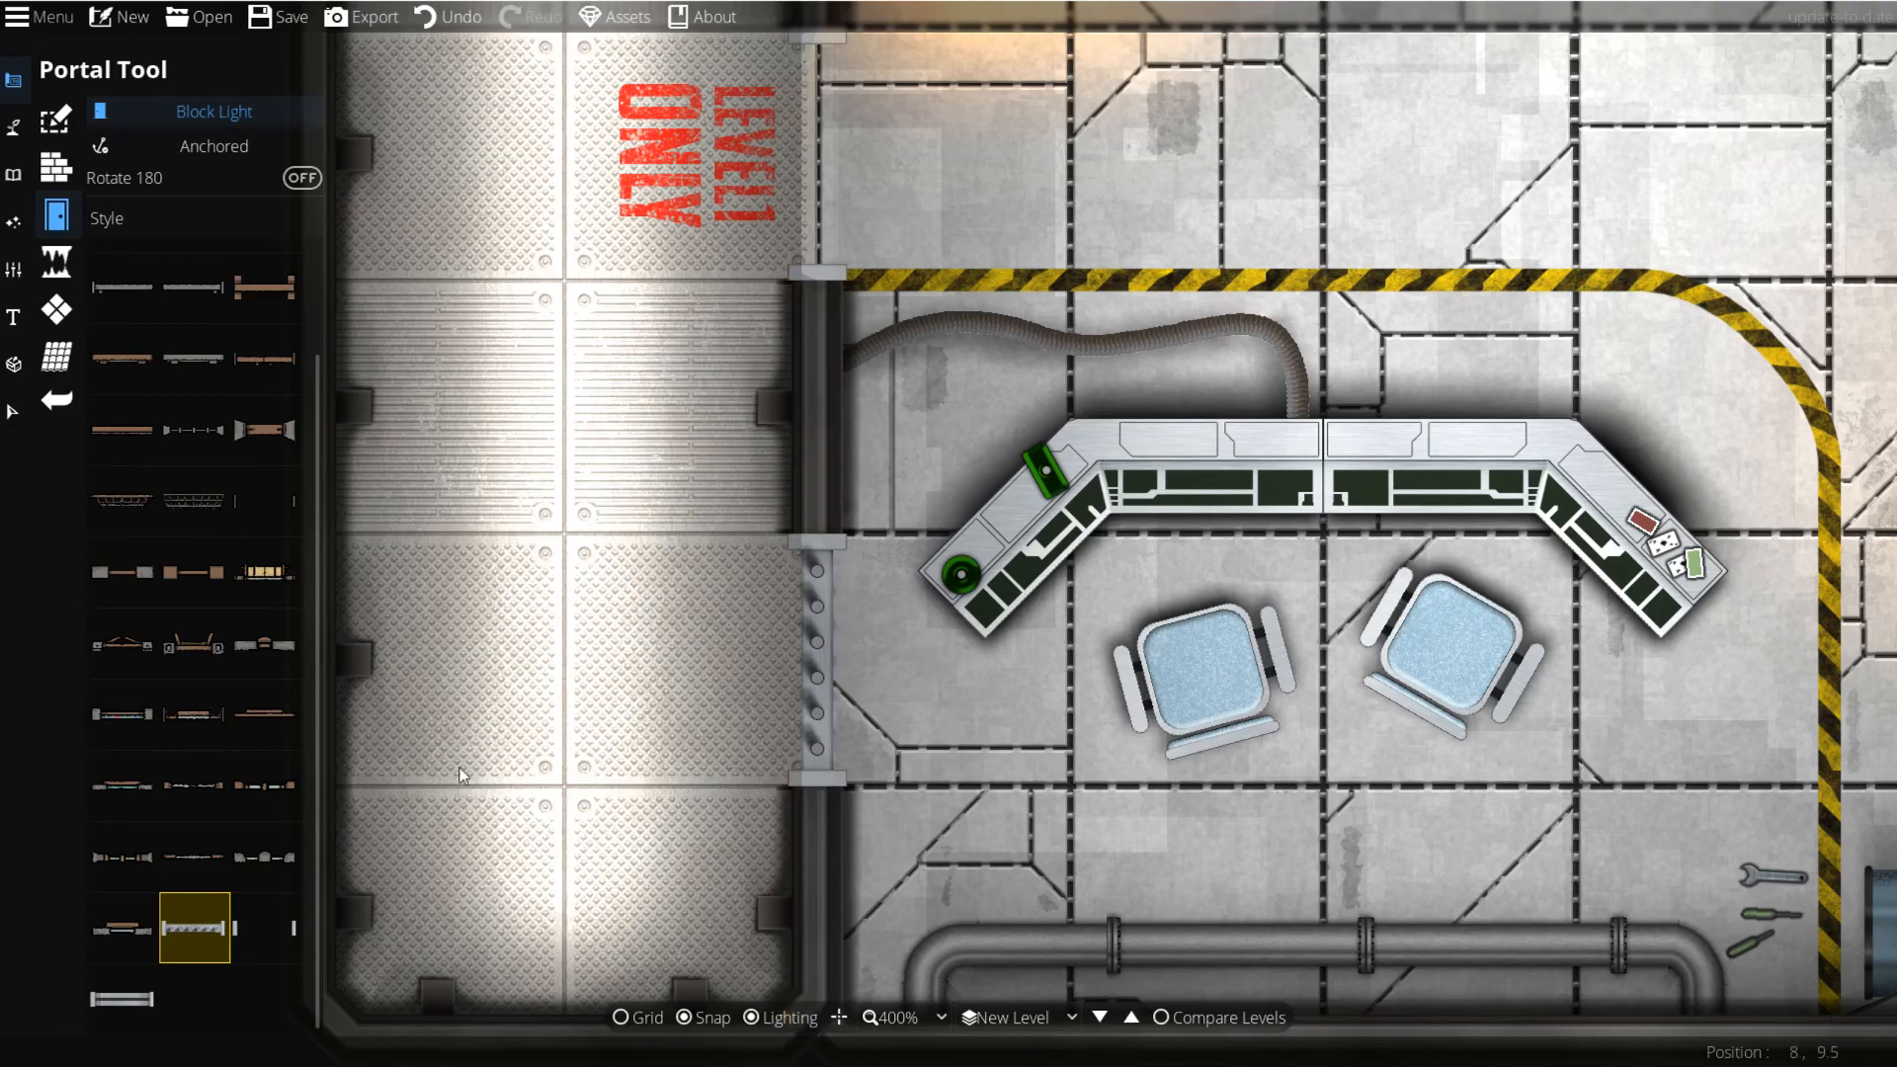
{"action": "left_click", "coordinate": [144, 999]}
{"action": "left_click_drag", "start_coordinate": [558, 494], "coordinate": [540, 906]}
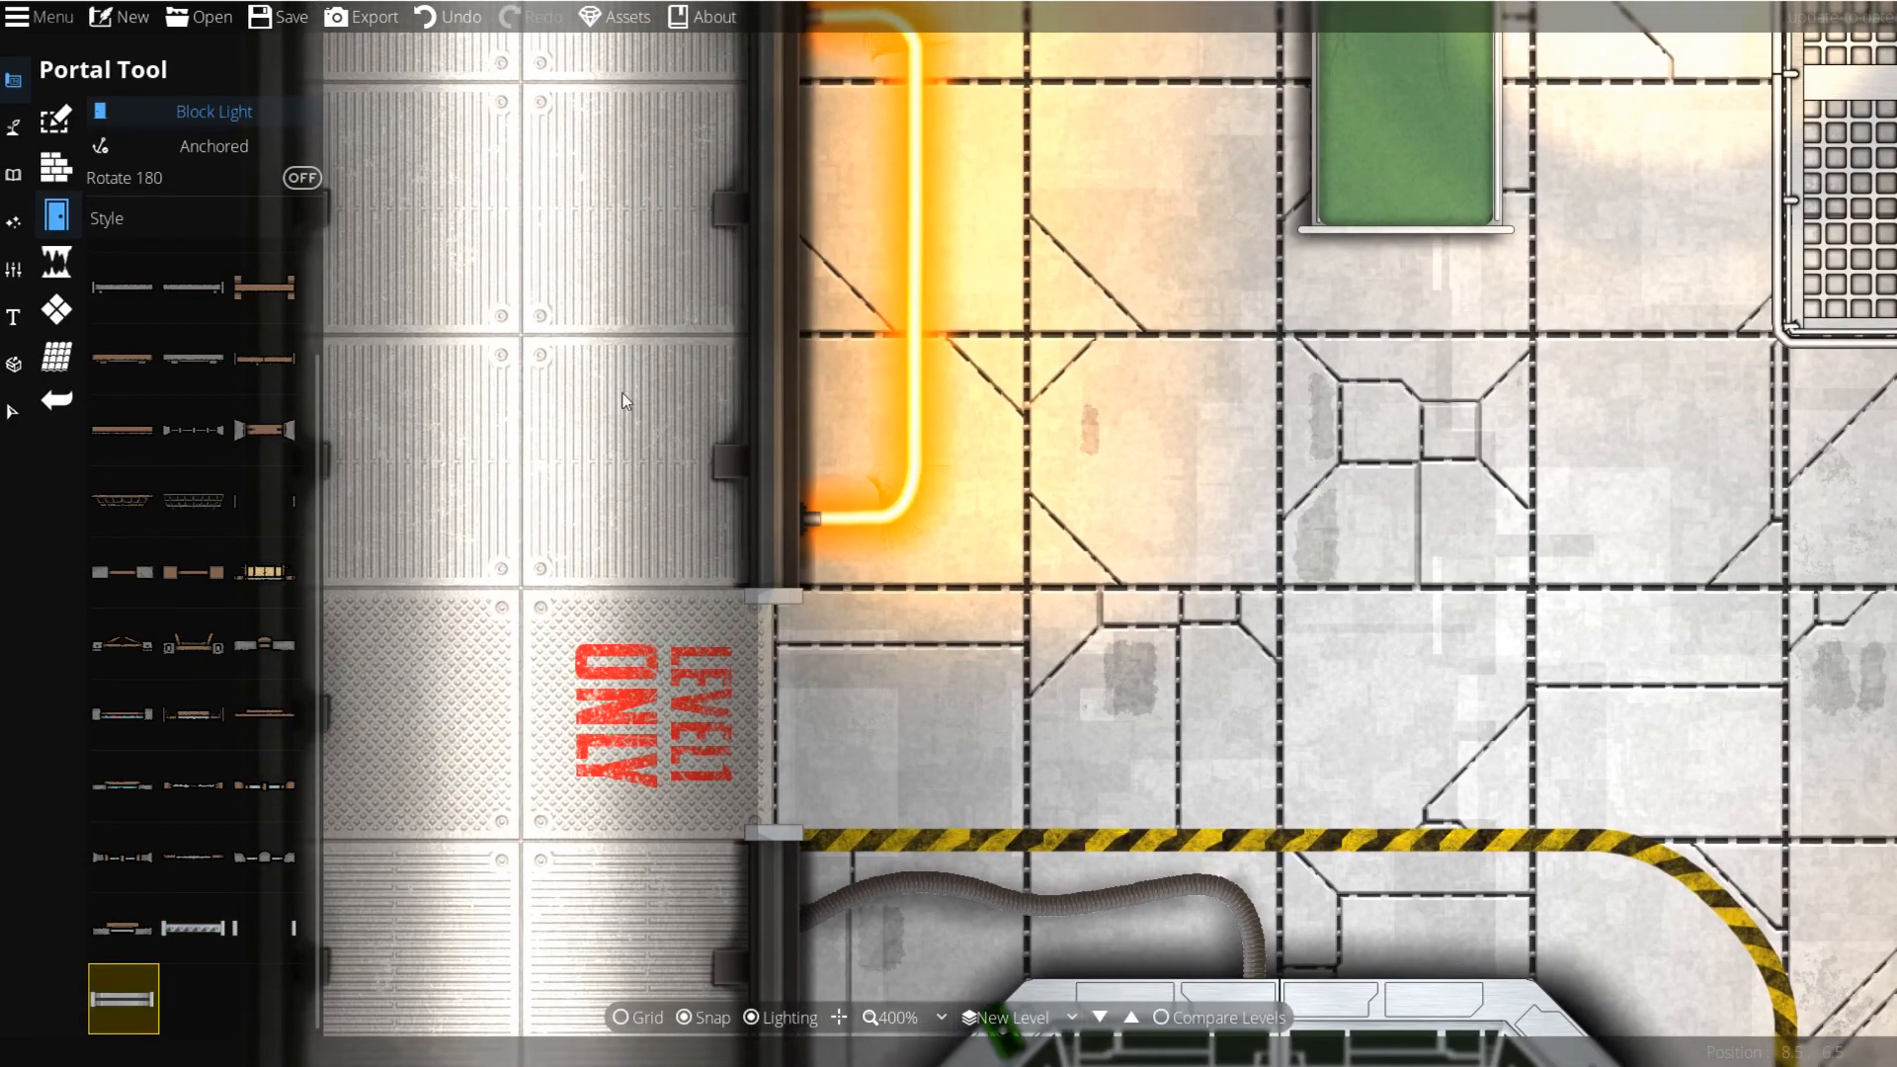
{"action": "left_click_drag", "start_coordinate": [743, 832], "coordinate": [660, 230]}
{"action": "left_click_drag", "start_coordinate": [567, 526], "coordinate": [834, 627]}
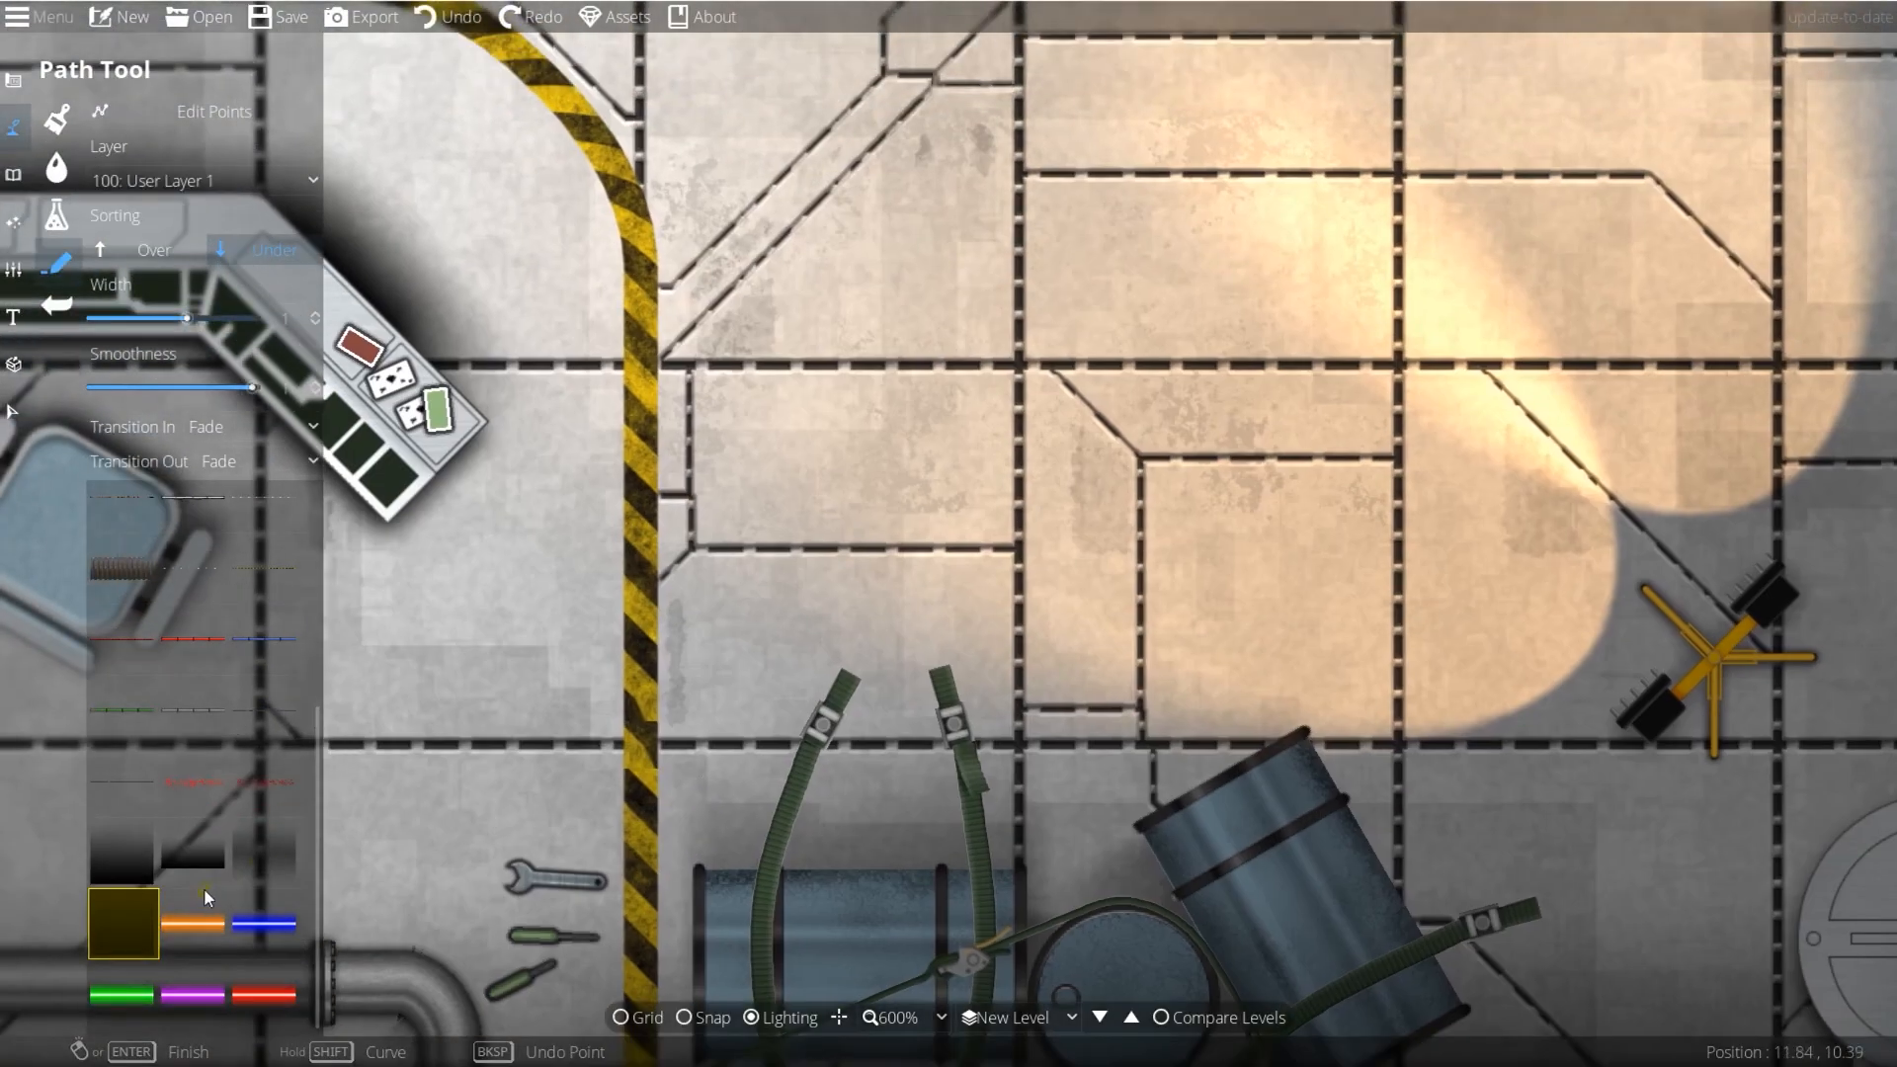
Step: Set up a dark shadow path sorted under objects on User Layer 1, test it by the first barrel strap, and set its width to 0.19
{"action": "left_click", "coordinate": [265, 854]}
{"action": "left_click", "coordinate": [219, 182]}
{"action": "left_click", "coordinate": [223, 382]}
{"action": "left_click", "coordinate": [257, 422]}
{"action": "left_click_drag", "start_coordinate": [184, 320], "coordinate": [148, 320]}
{"action": "left_click", "coordinate": [858, 718]}
{"action": "right_click", "coordinate": [806, 889]}
{"action": "left_click", "coordinate": [120, 319]}
Step: Draw short shadow paths alongside the two green straps that hang over the lying barrel
{"action": "left_click_drag", "start_coordinate": [851, 675], "coordinate": [863, 525]}
{"action": "left_click", "coordinate": [864, 526]}
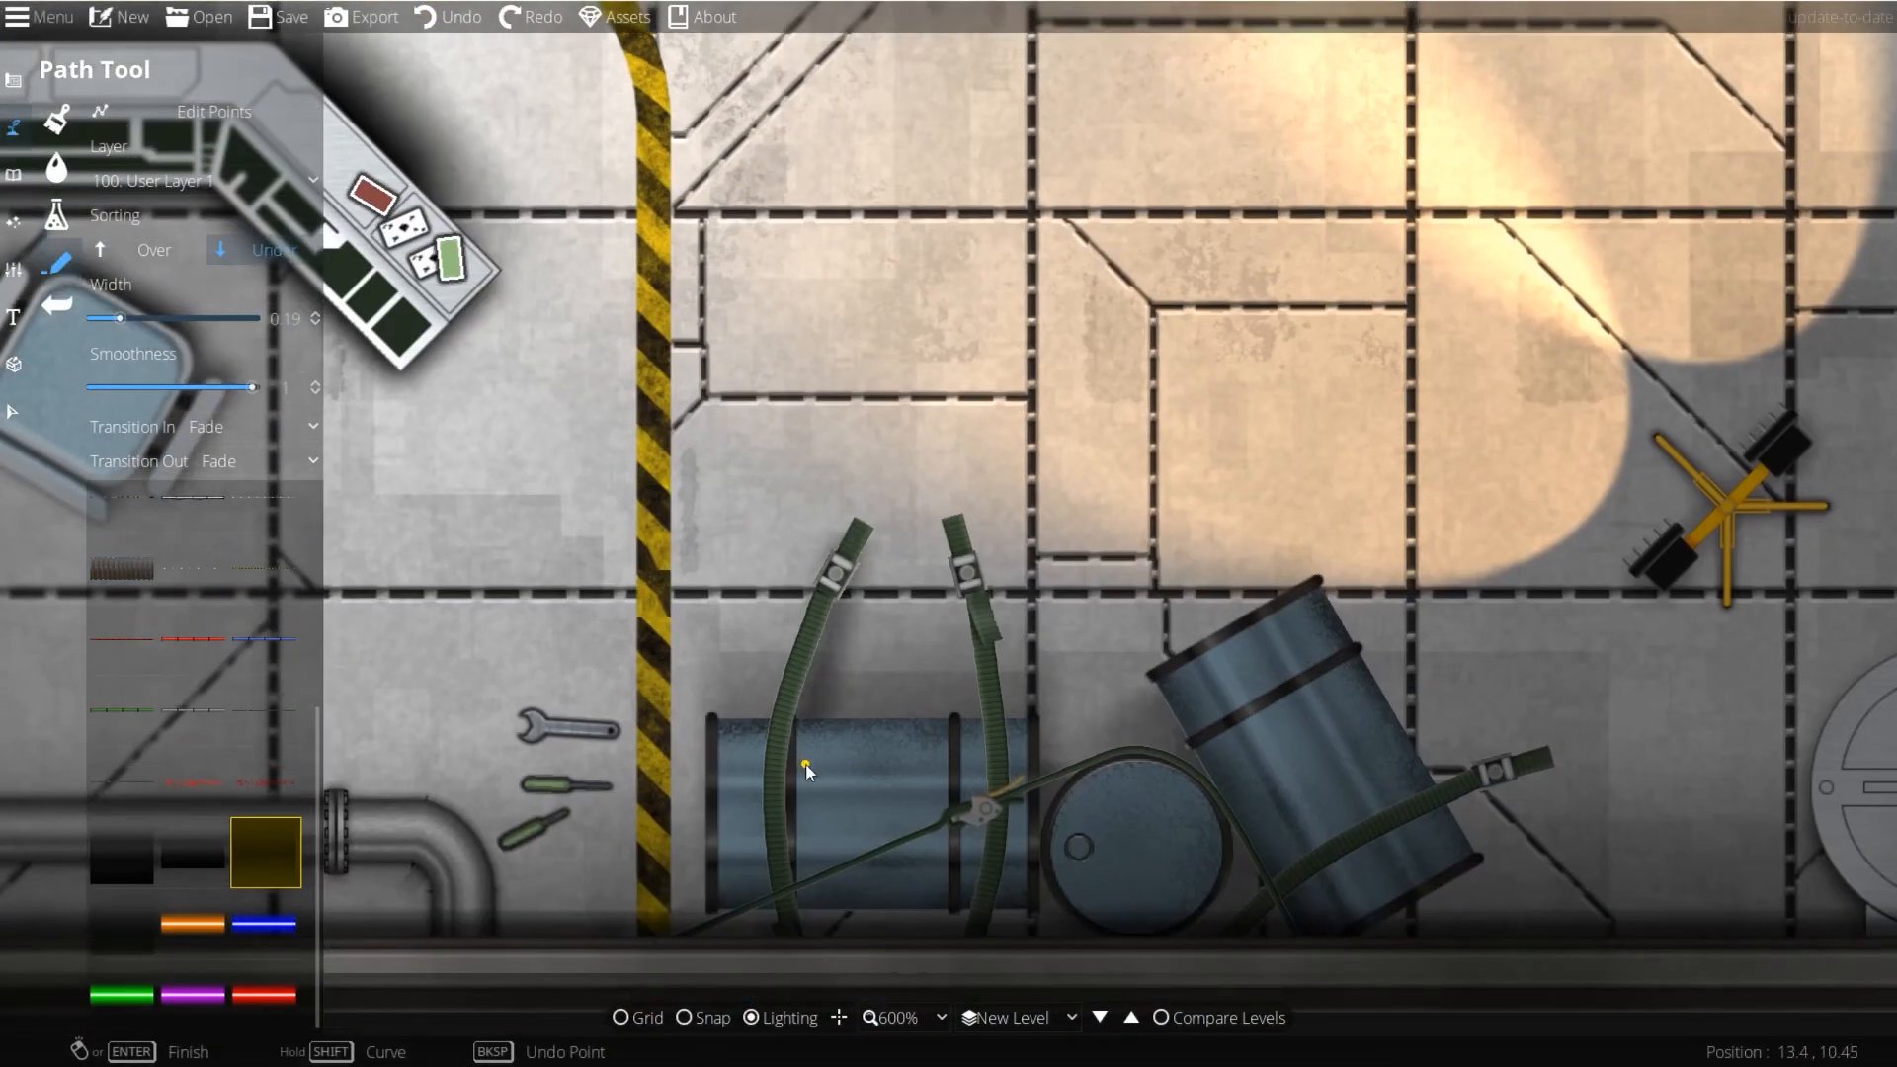
{"action": "right_click", "coordinate": [805, 765]}
{"action": "left_click", "coordinate": [959, 533]}
{"action": "right_click", "coordinate": [970, 768]}
Step: Draw shadow paths along the outer side of the tilted barrel and the upper edge of the lying barrel
{"action": "left_click_drag", "start_coordinate": [1462, 751], "coordinate": [1264, 581]}
{"action": "left_click", "coordinate": [1250, 669]}
{"action": "right_click", "coordinate": [1121, 434]}
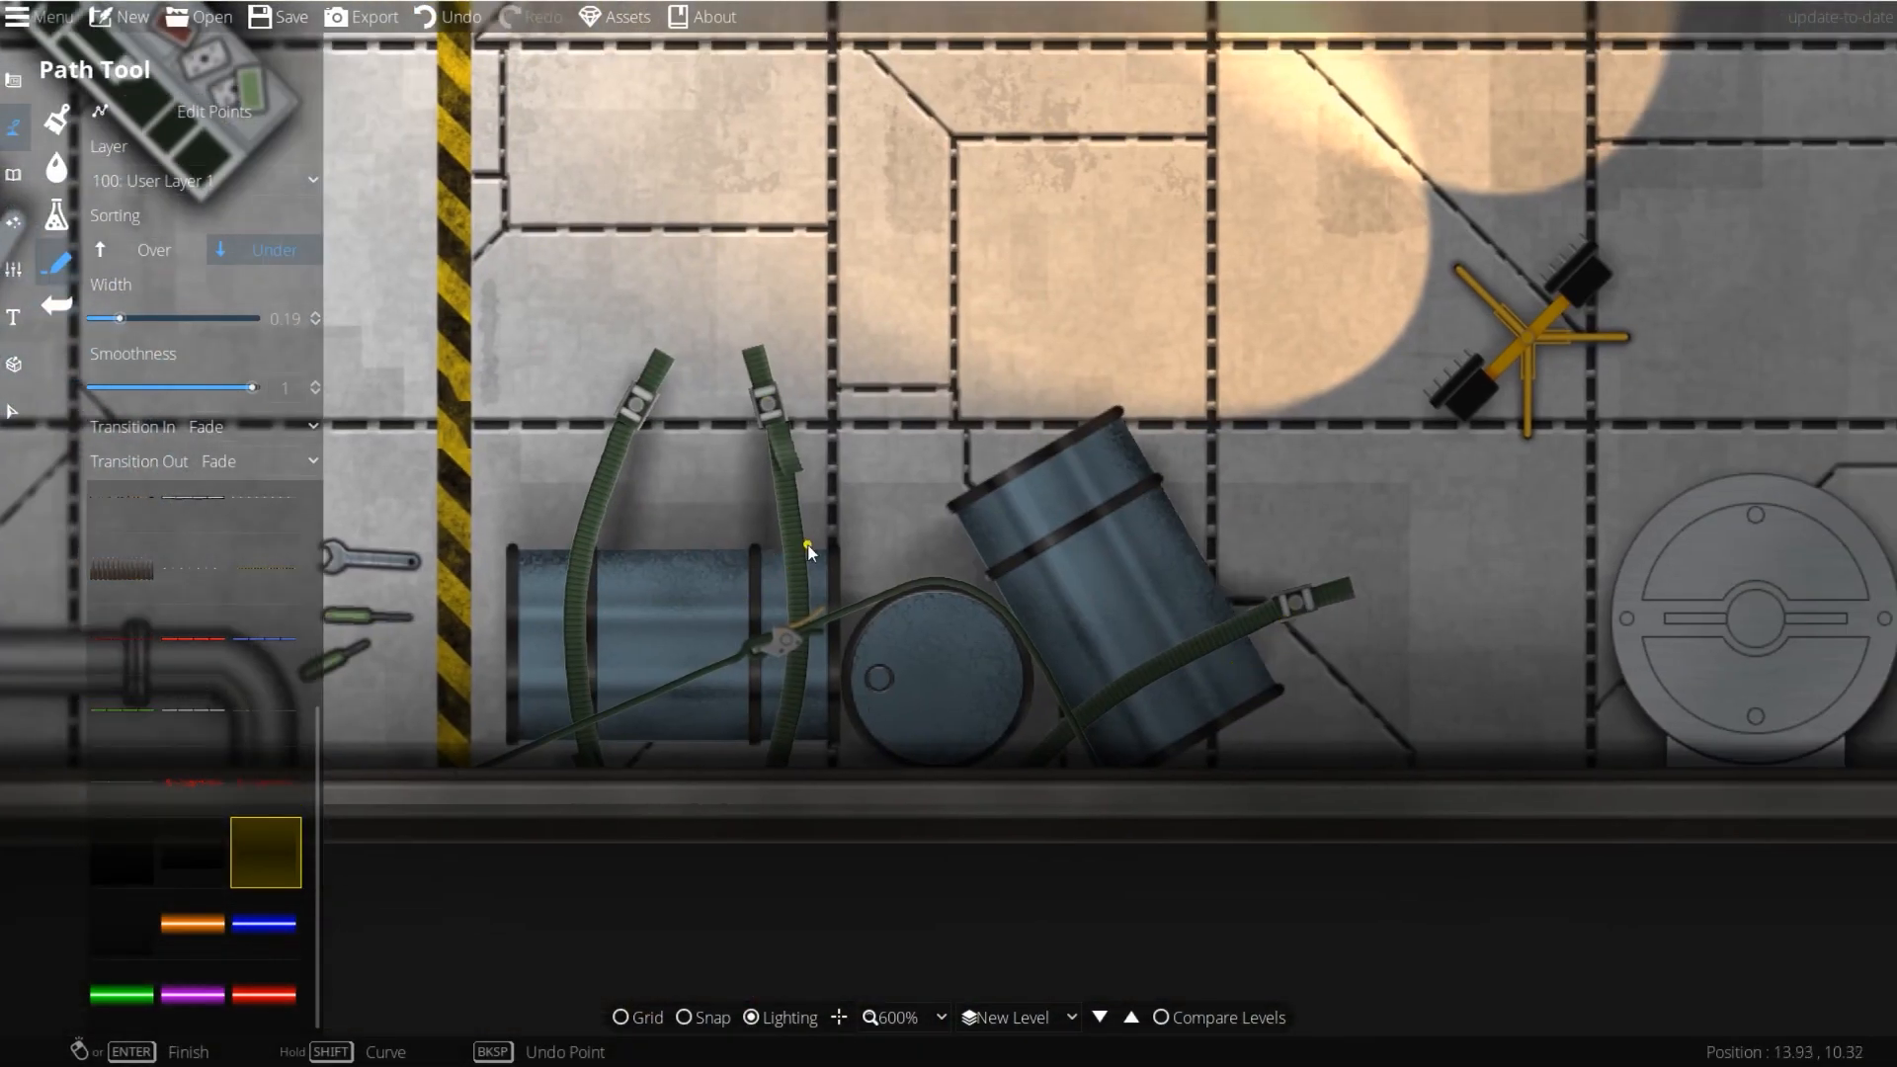
{"action": "left_click", "coordinate": [803, 550]}
{"action": "right_click", "coordinate": [551, 548]}
{"action": "scroll", "coordinate": [619, 519], "scroll_direction": "down", "scroll_amount": 6}
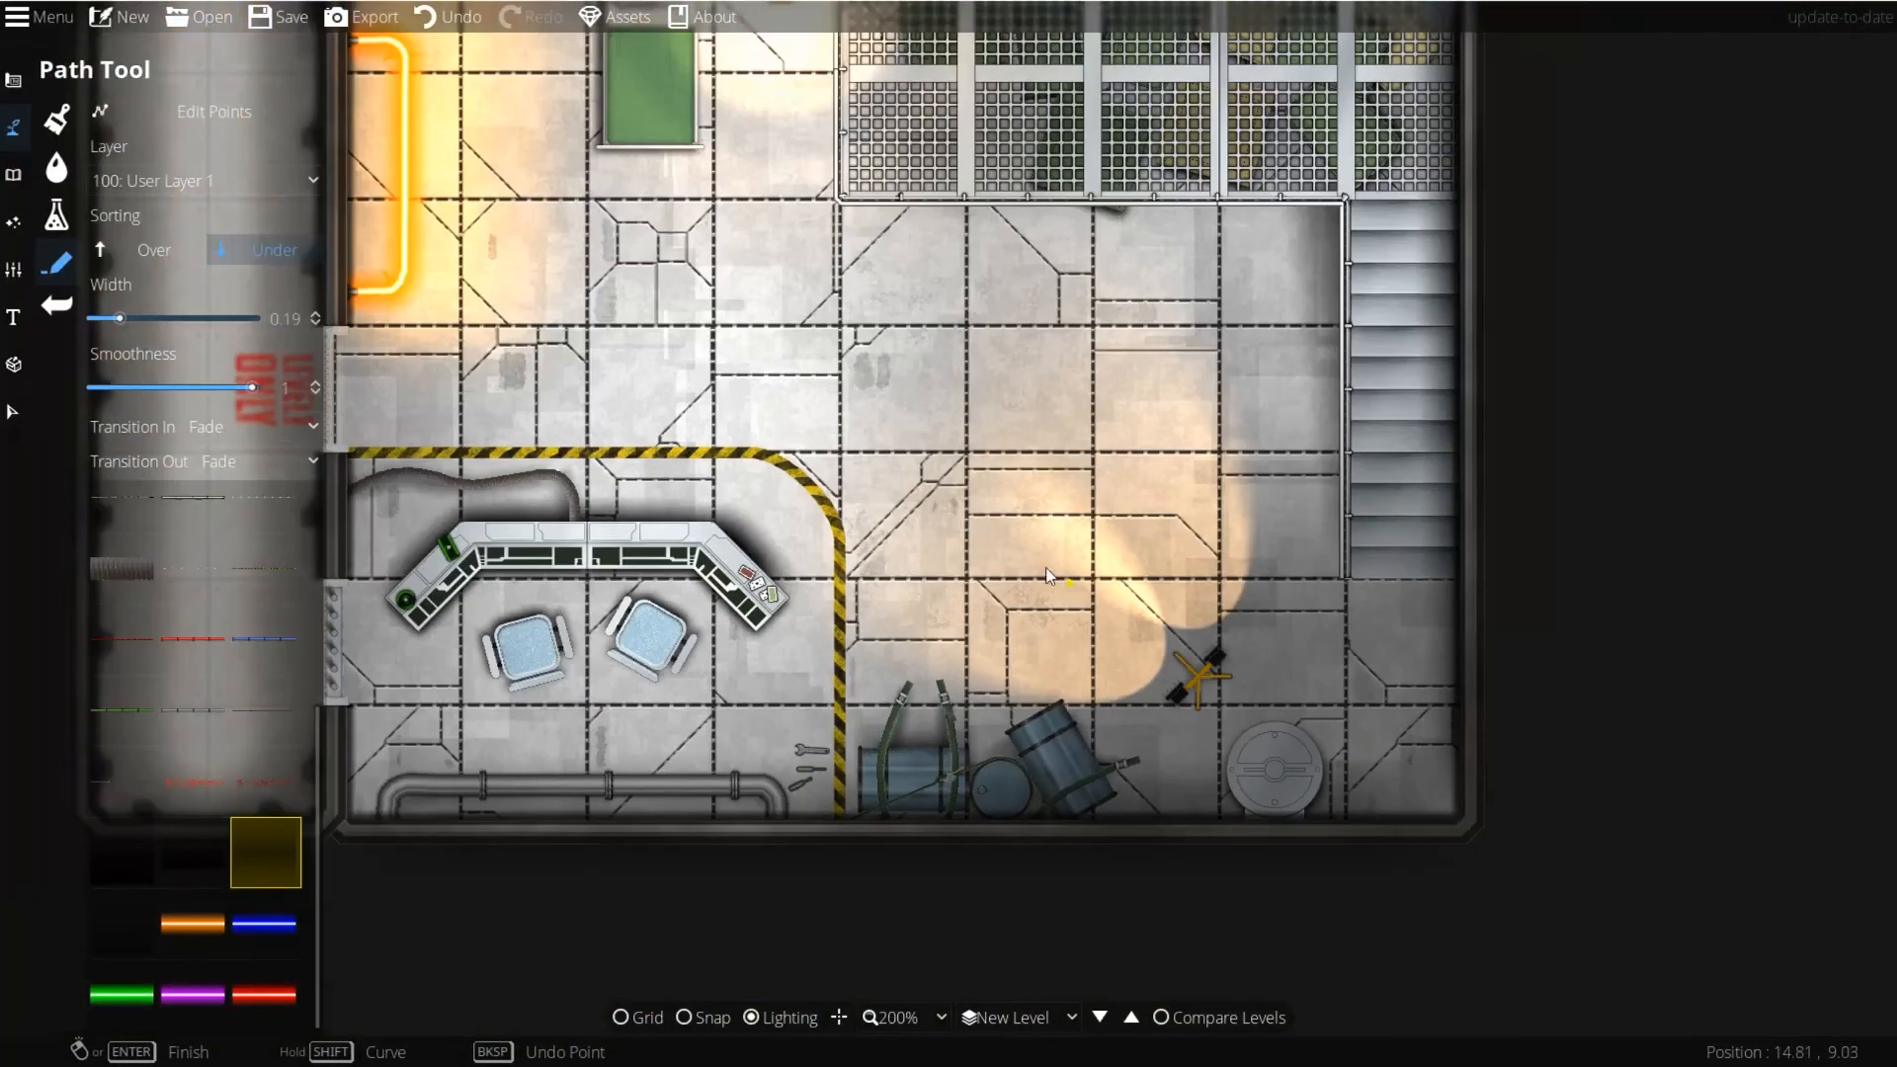
{"action": "left_click_drag", "start_coordinate": [1042, 355], "coordinate": [986, 531]}
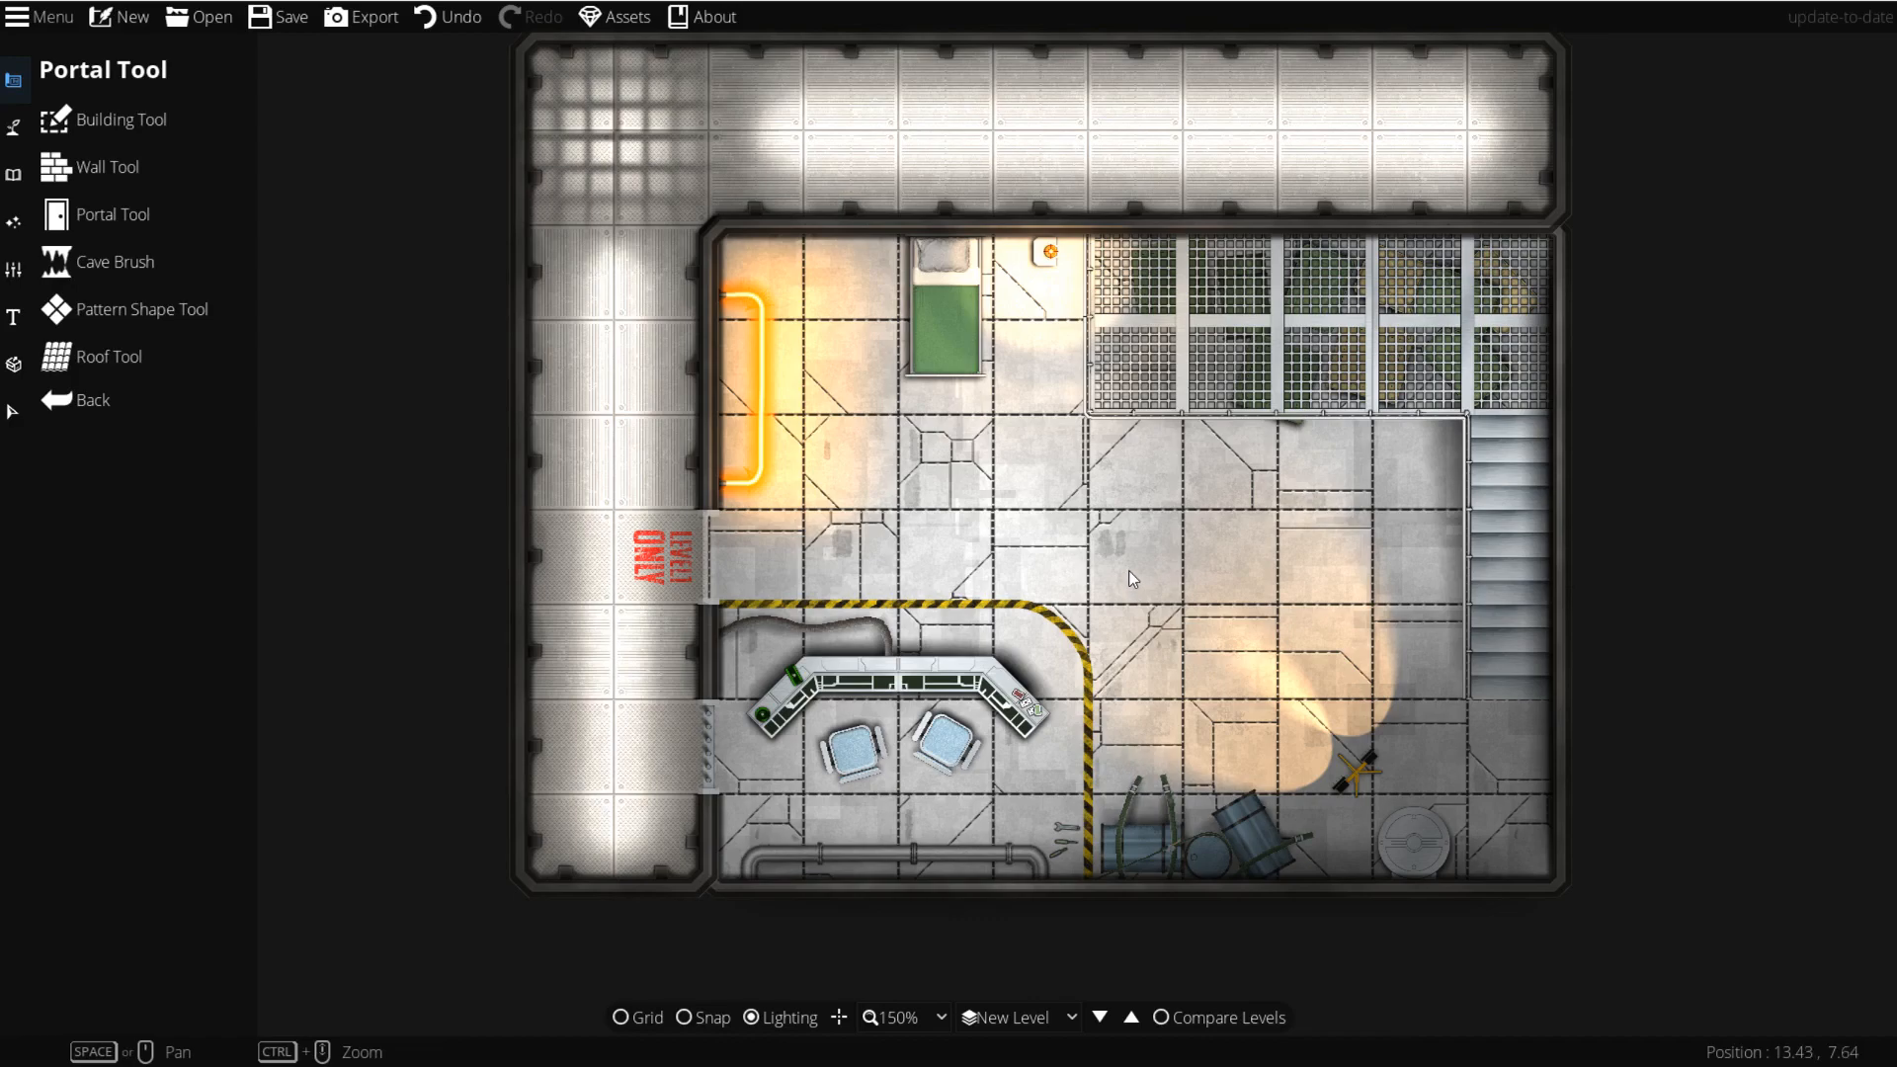
{"action": "left_click_drag", "start_coordinate": [1128, 571], "coordinate": [1147, 615]}
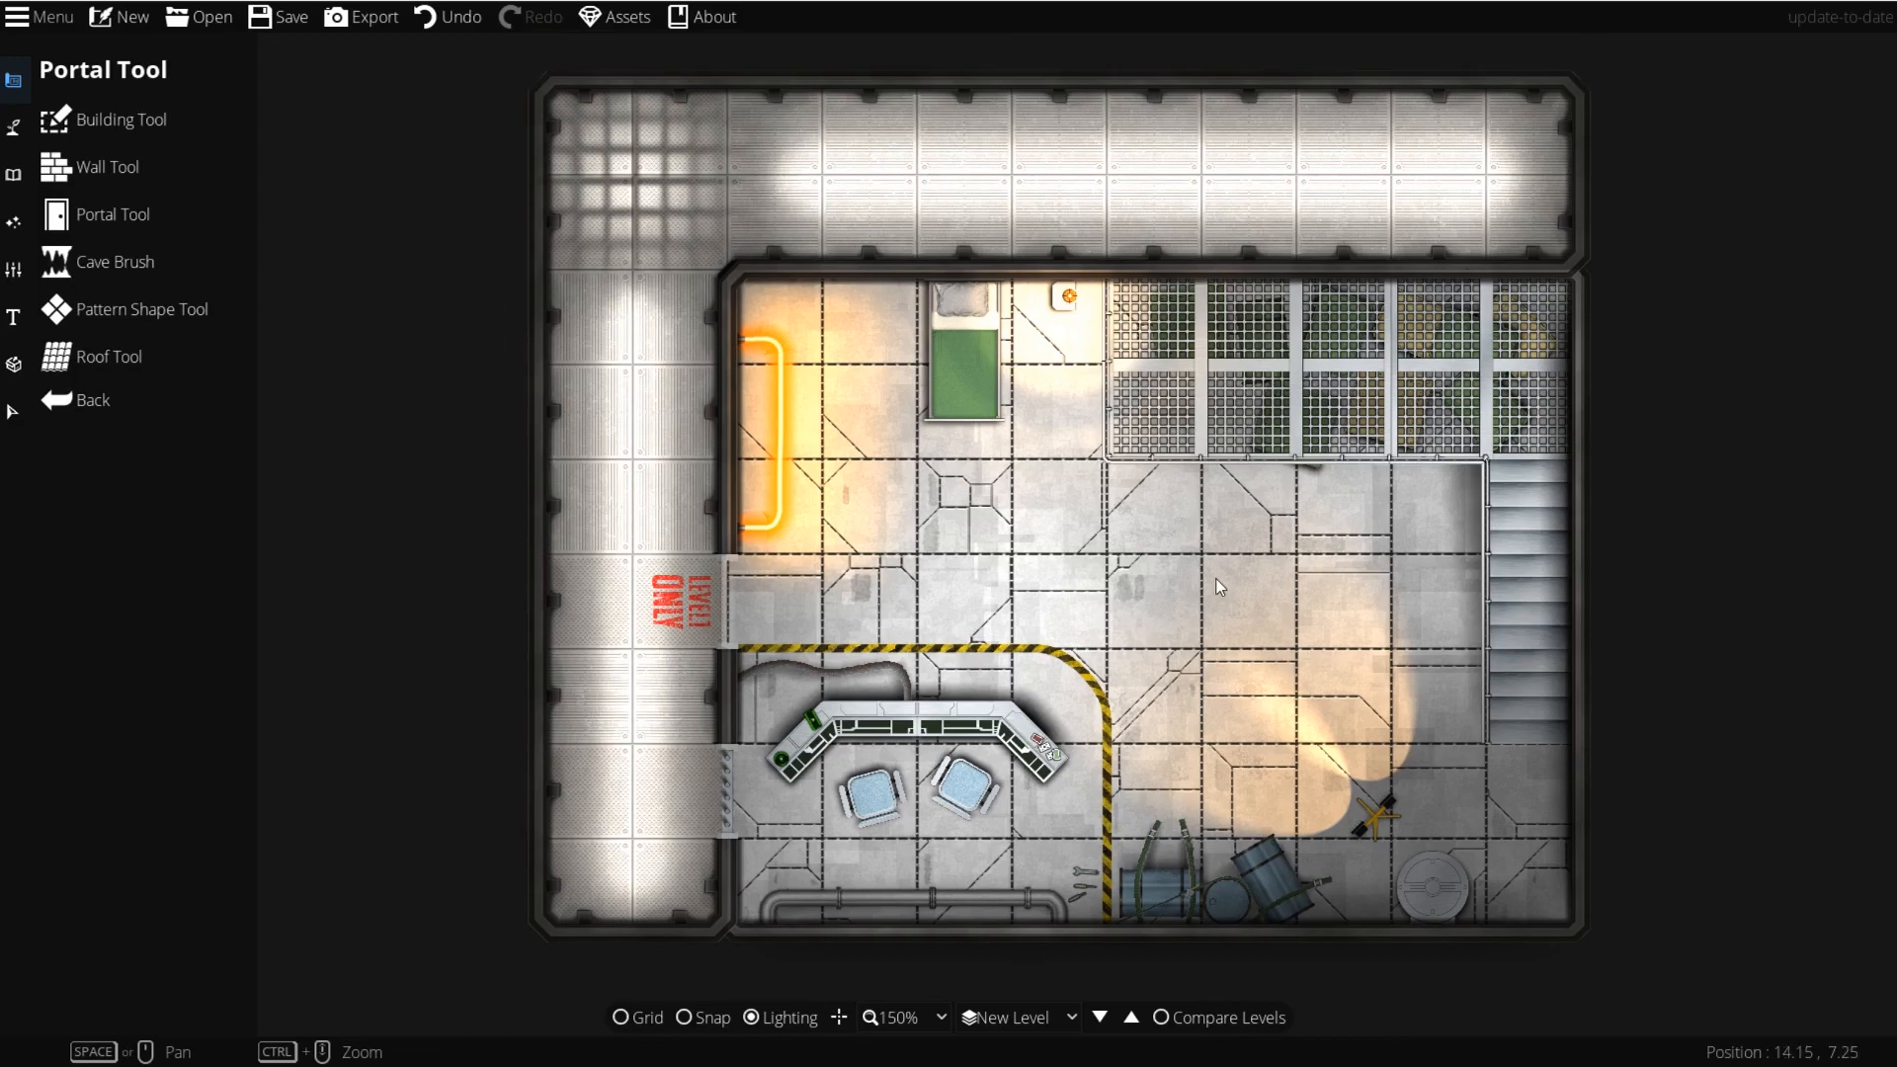